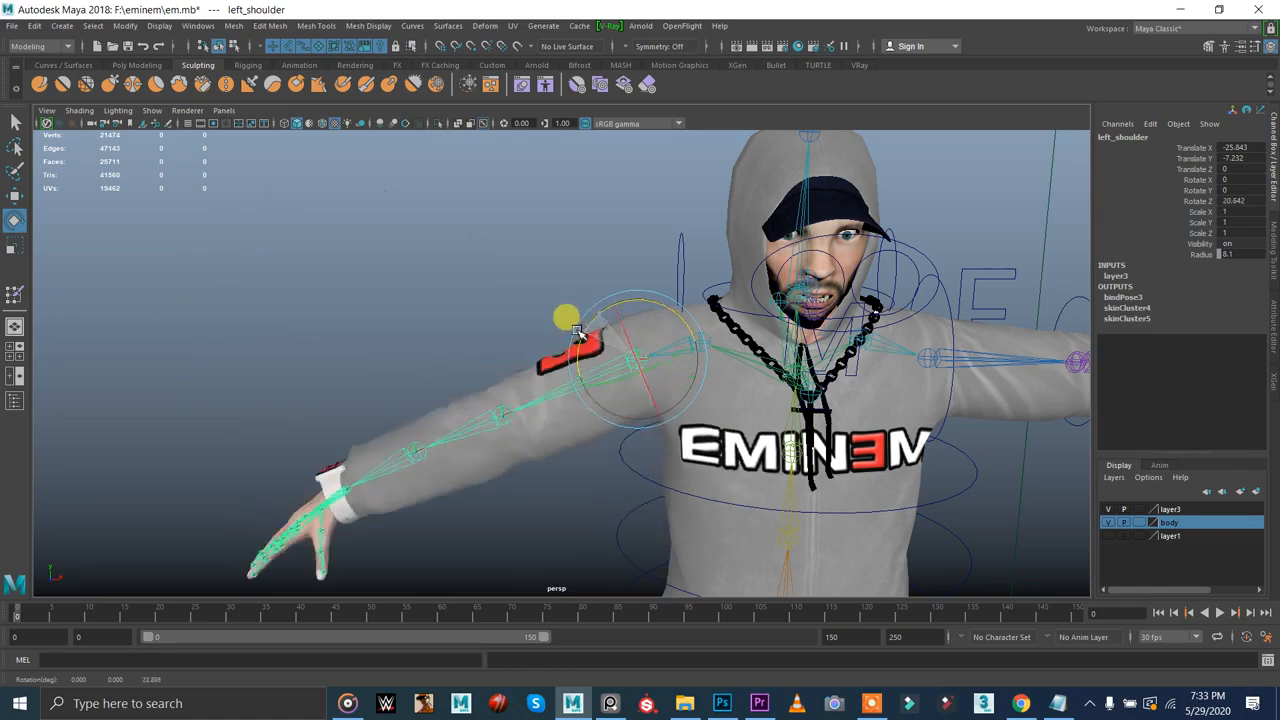
- Undo the shoulder joint rotation, and test the finished arm's left_ik control by moving it and undoing the move
key("ctrl+z")
left_click_drag(785, 312, 480, 294, "alt")
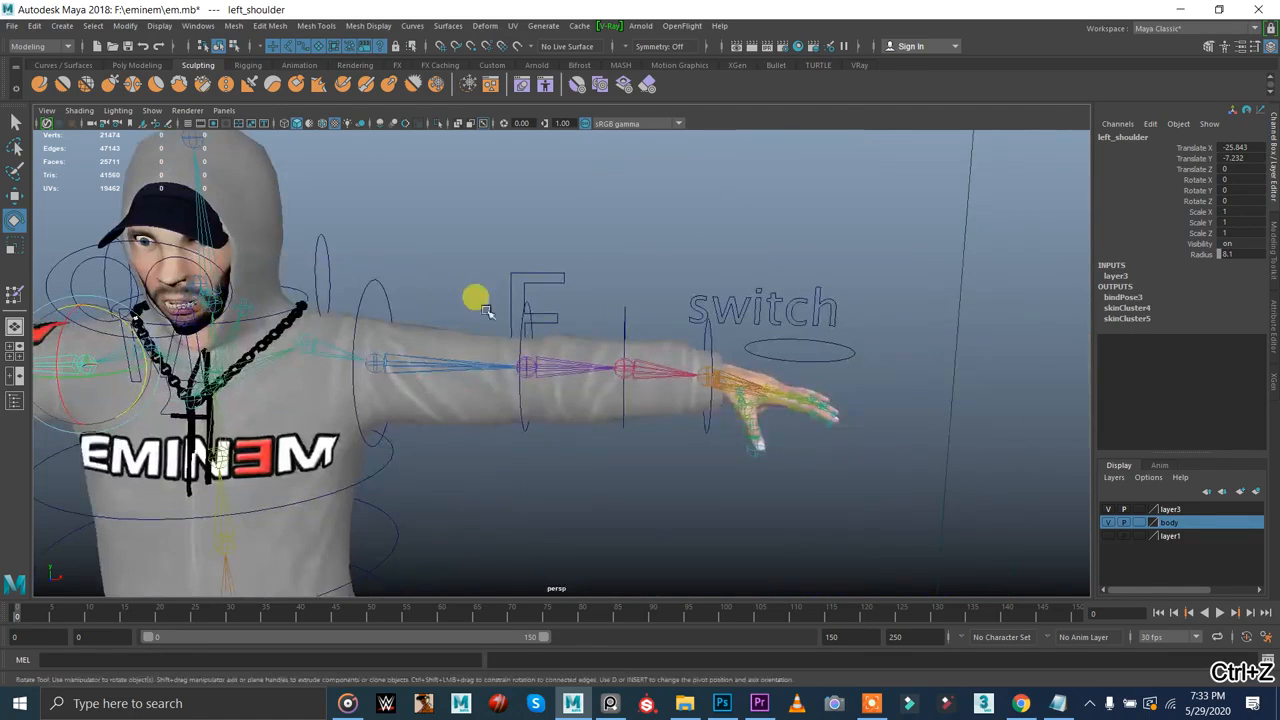
left_click(770, 378)
key("w")
left_click_drag(770, 378, 593, 390)
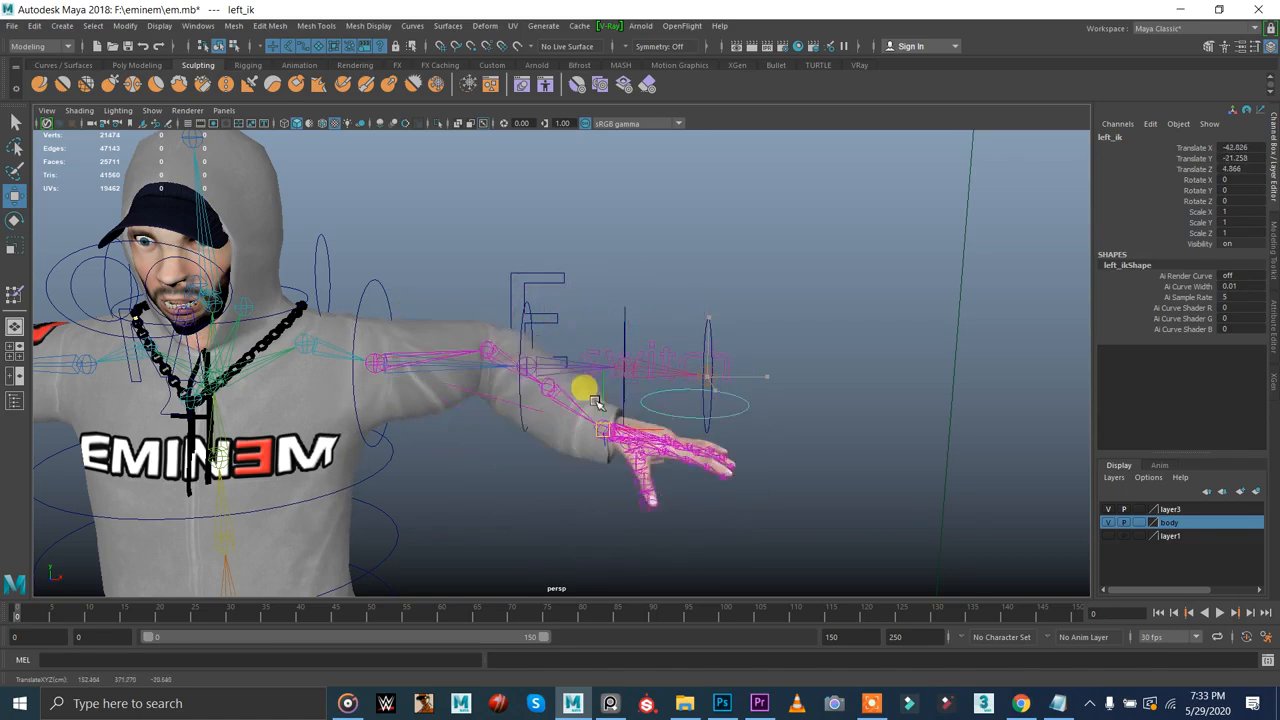
key("ctrl+z")
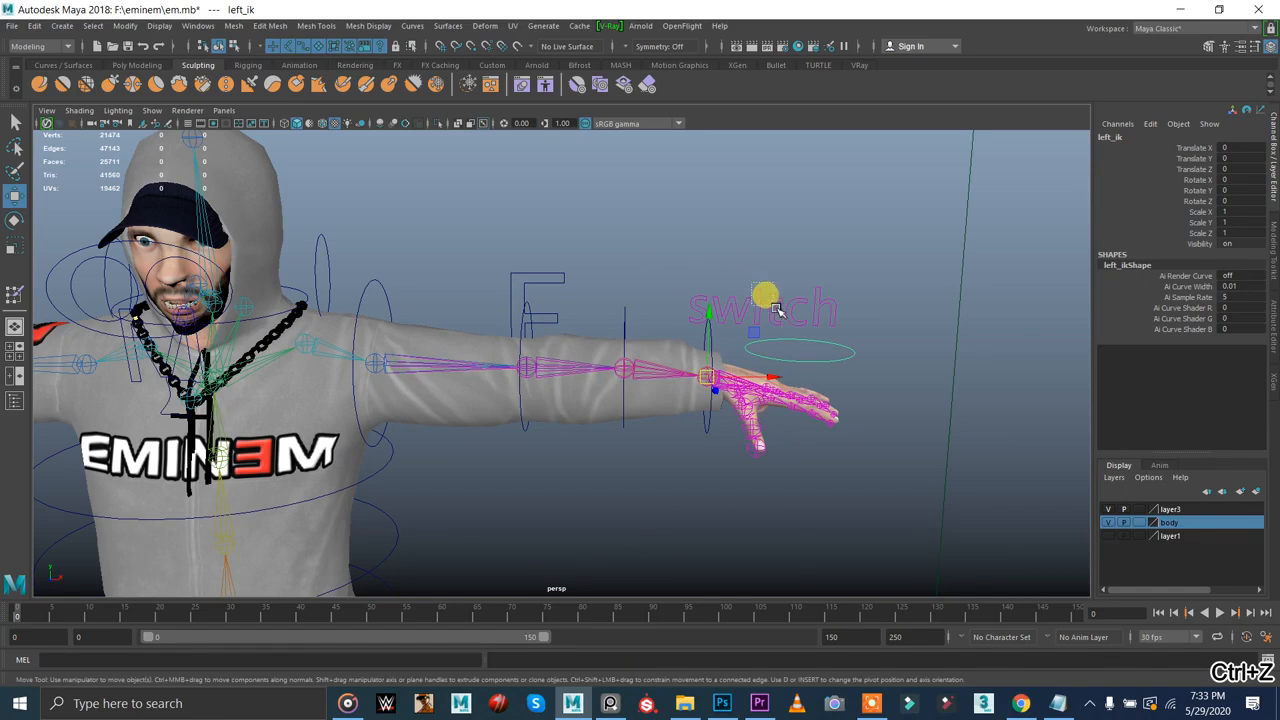
- Change the finished arm's Ikblend to test FK, rotating the left_fk_shoulder1 control down and undoing the rotations
left_click(776, 311)
left_click(1189, 268)
middle_click_drag(707, 243, 571, 246)
left_click(398, 281)
key("e")
mouse_move(408, 313)
left_mouse_down()
mouse_move(428, 381)
mouse_move(391, 304)
mouse_move(397, 321)
left_mouse_up()
key("ctrl+z")
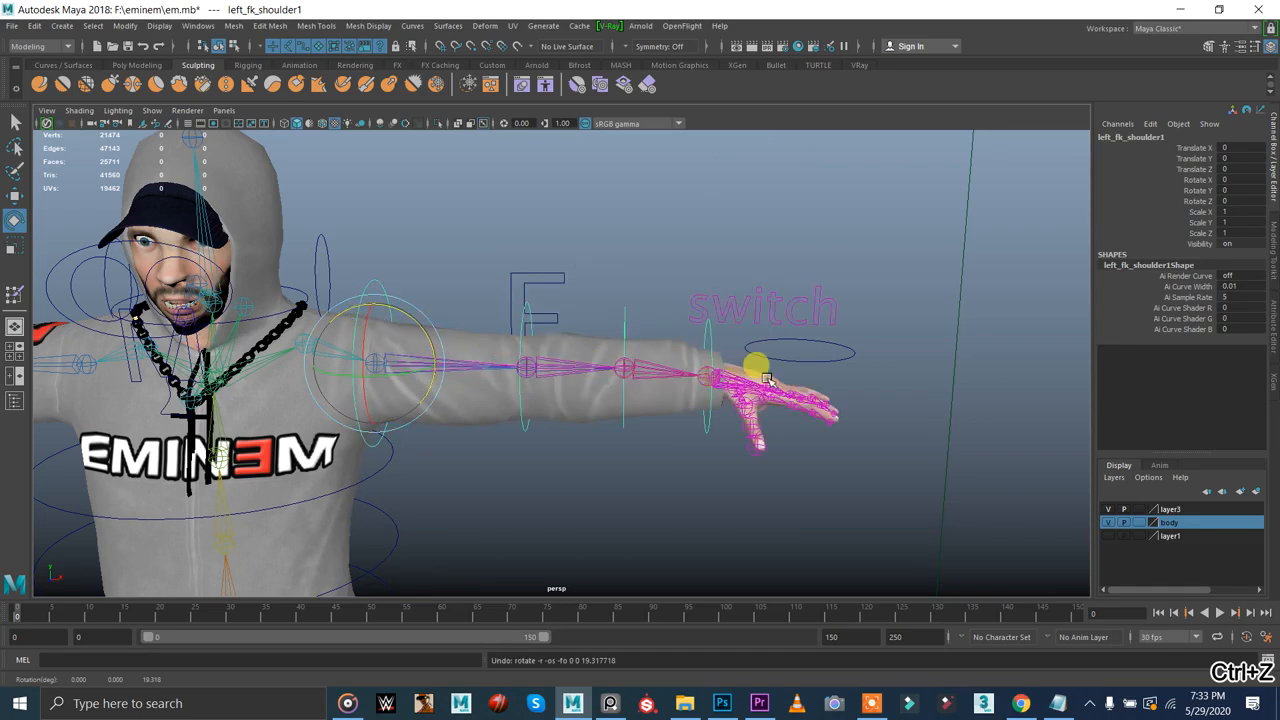
left_click_drag(414, 314, 486, 371)
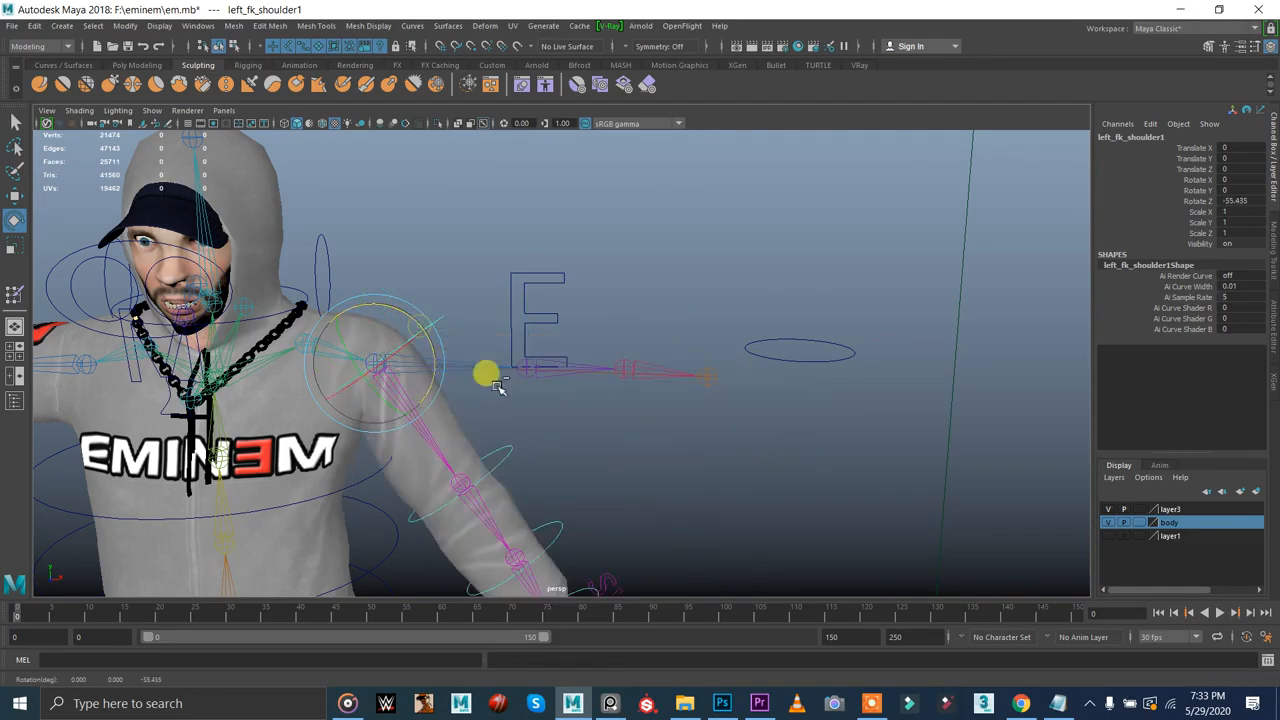
key("ctrl+z")
- Return the switch's Ikblend to 1, test the left_ik hand control and the elbow control by moving them, and undo the moves
left_click(789, 302)
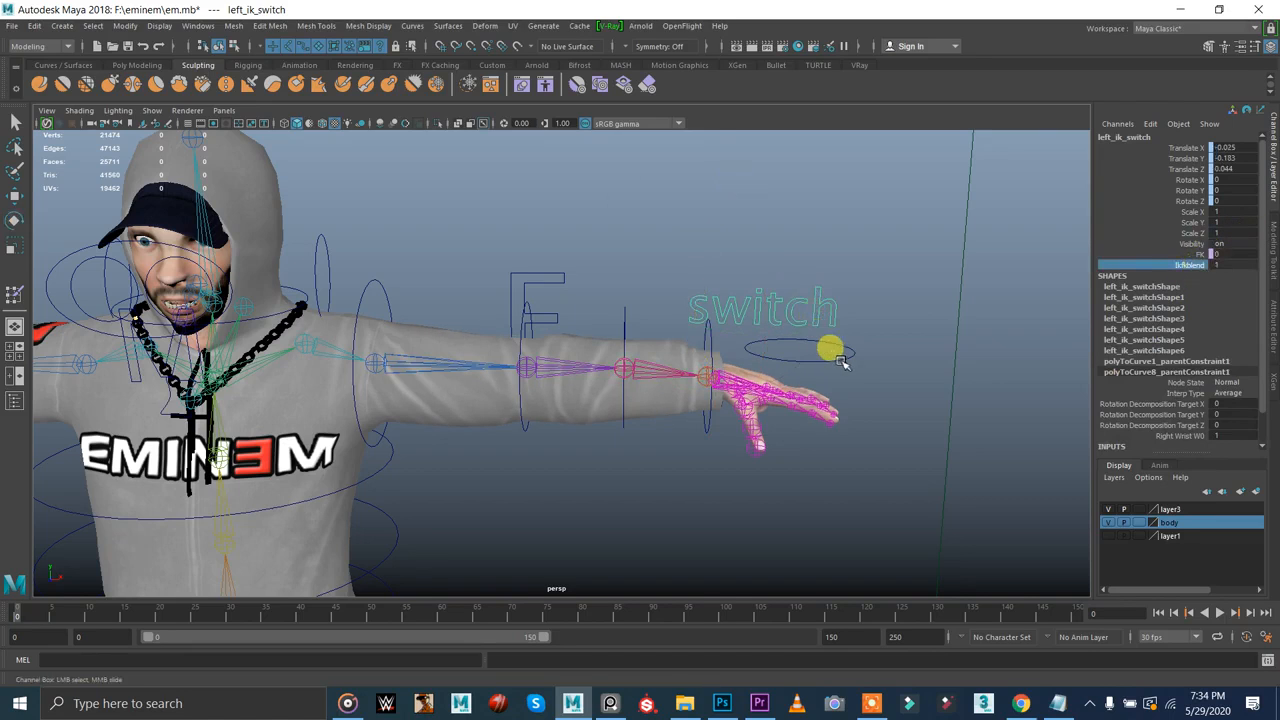
left_click(785, 361)
key("w")
left_click_drag(789, 371, 523, 449)
left_click(532, 285)
left_click_drag(537, 323, 506, 320)
key("ctrl+z")
key("ctrl+z")
key("ctrl+z")
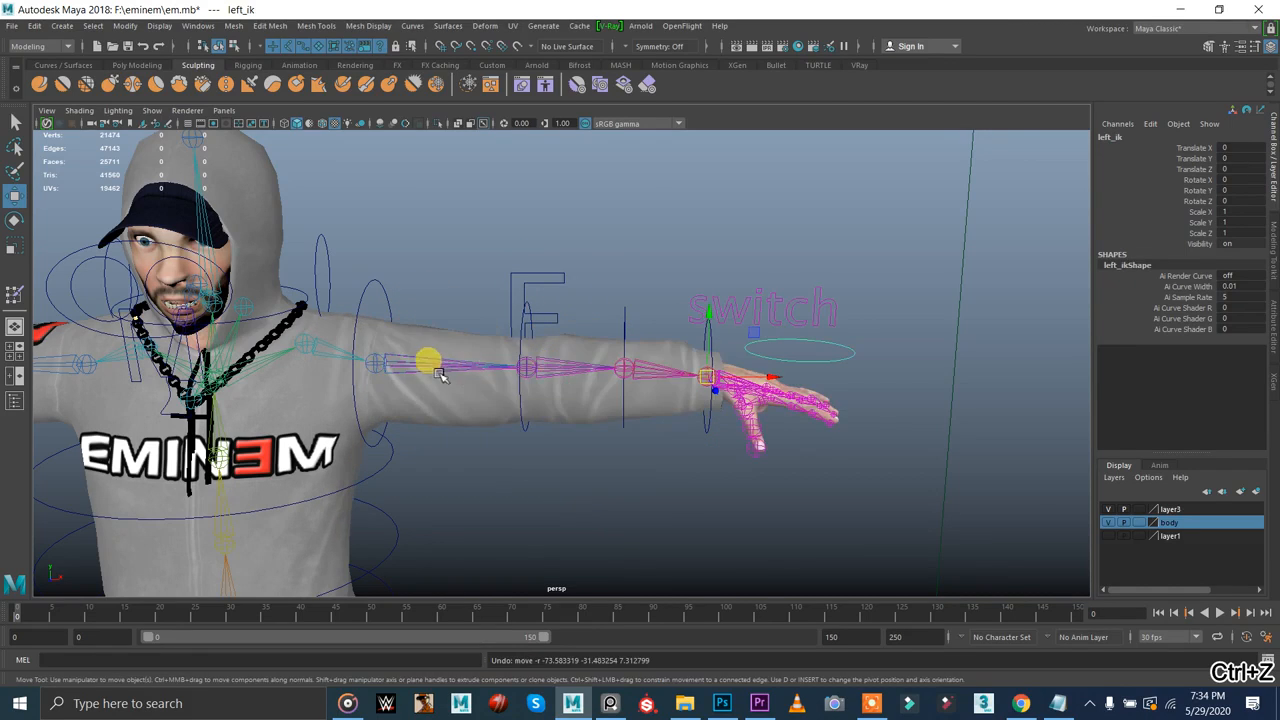
key("ctrl+z")
key("ctrl+z")
key("ctrl+z")
key("ctrl+z")
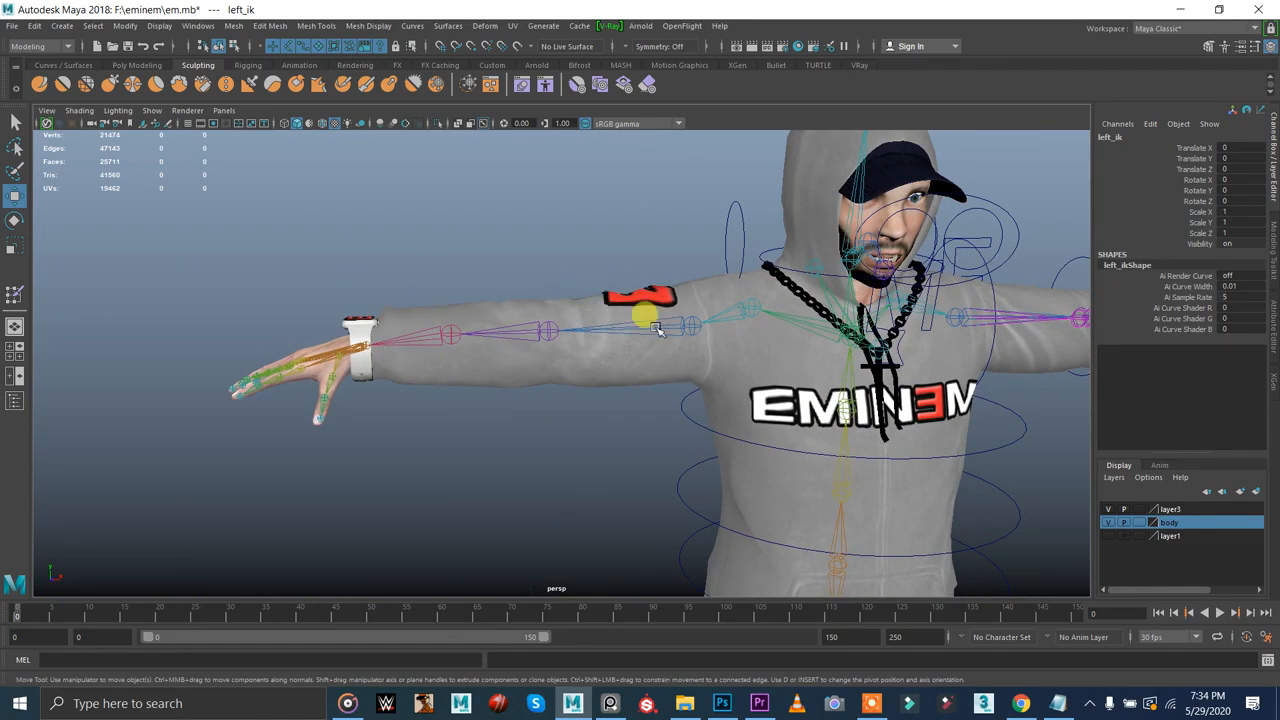
- Split the workspace into two views and show the Hypergraph Hierarchy beside the perspective view
left_click(15, 377)
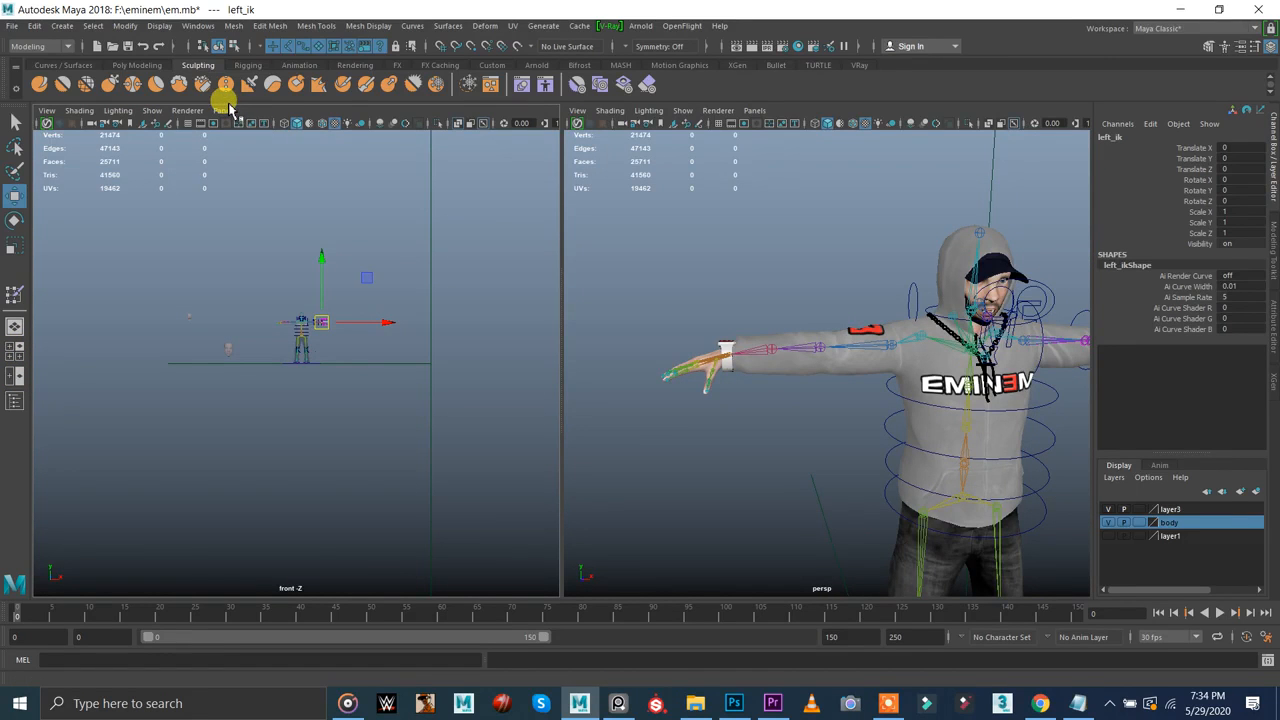
left_click(226, 110)
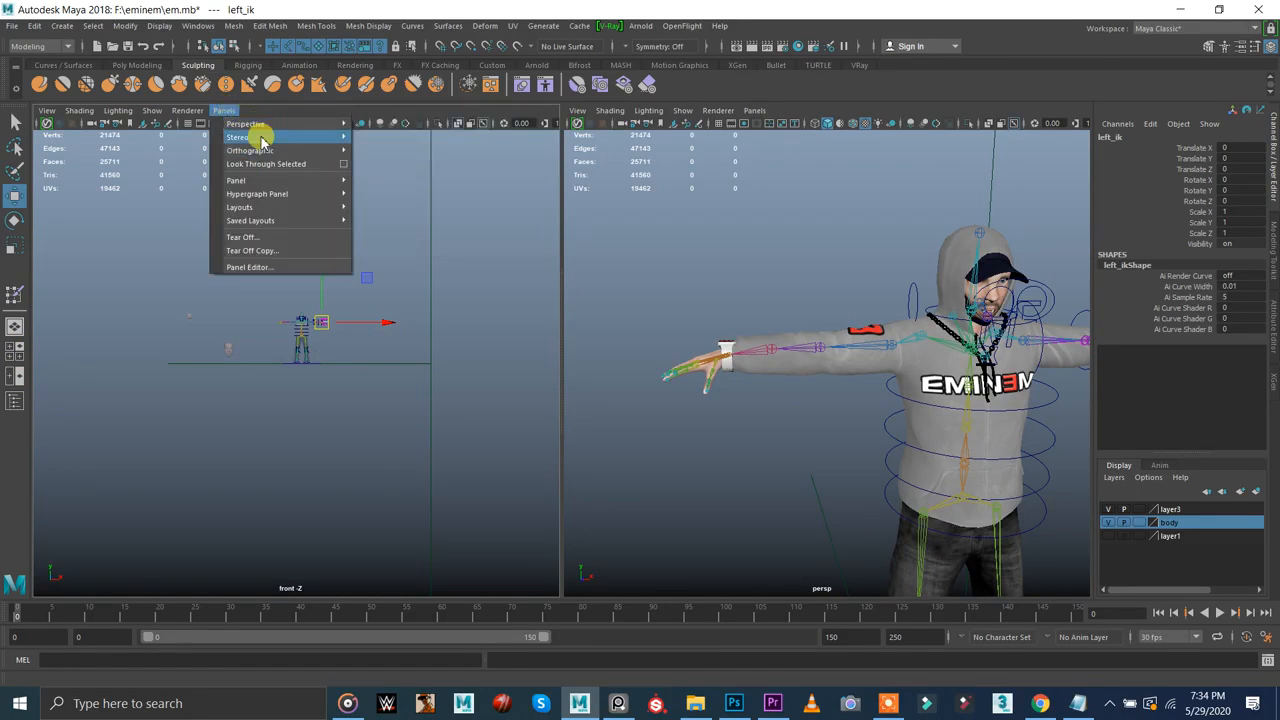
mouse_move(286, 194)
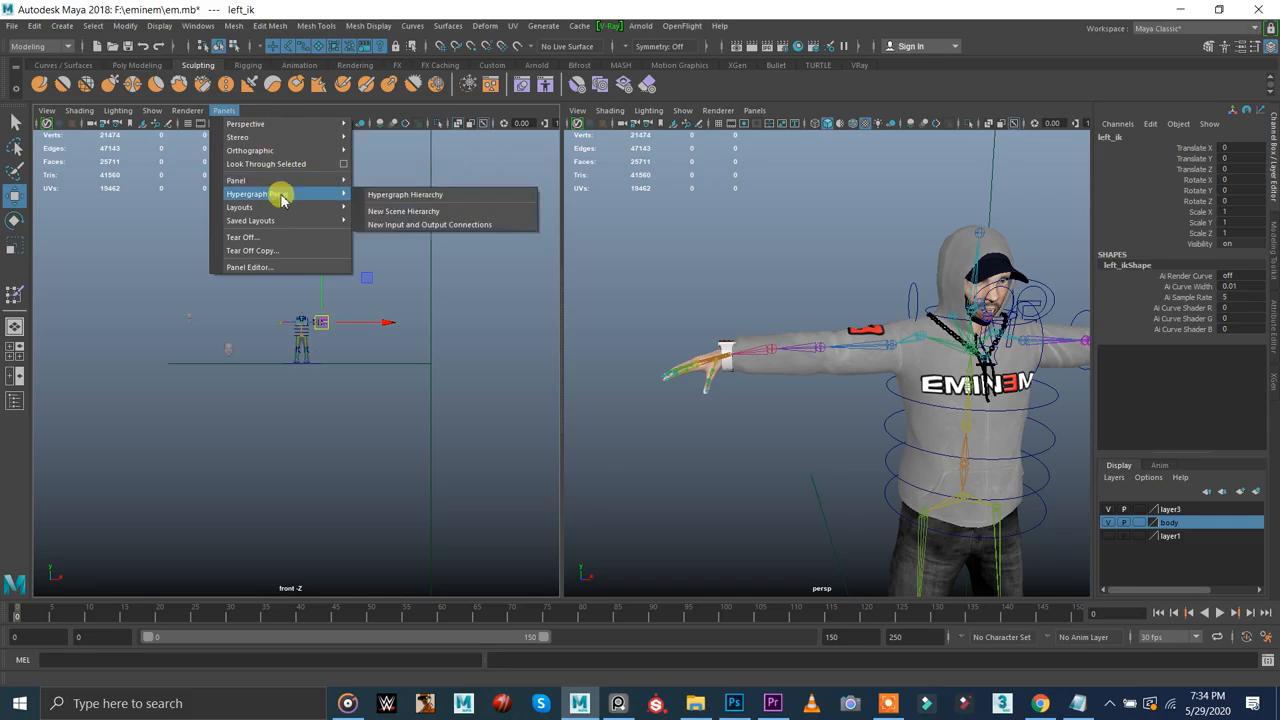
left_click(375, 197)
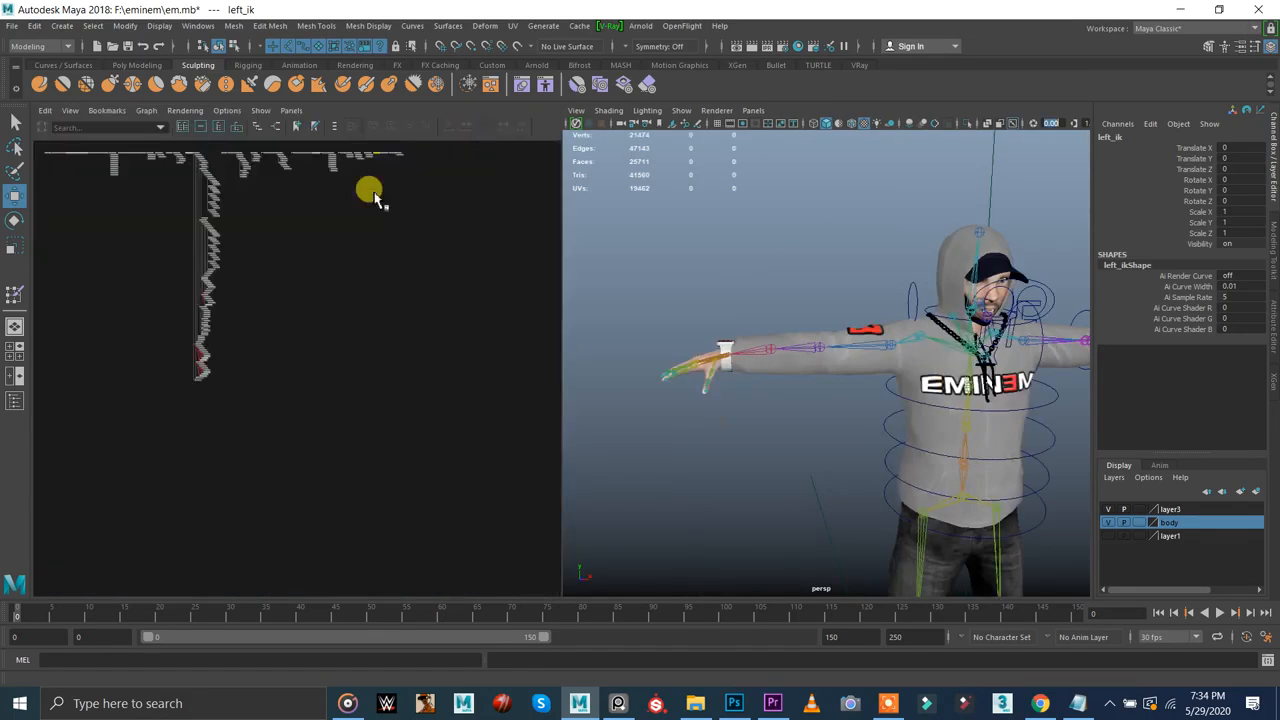
- Select the left_shoulder joint of the unrigged arm and locate it in the Hypergraph
left_click(883, 350)
key("f")
scroll(365, 336, "down", 3)
scroll(366, 331, "up", 4)
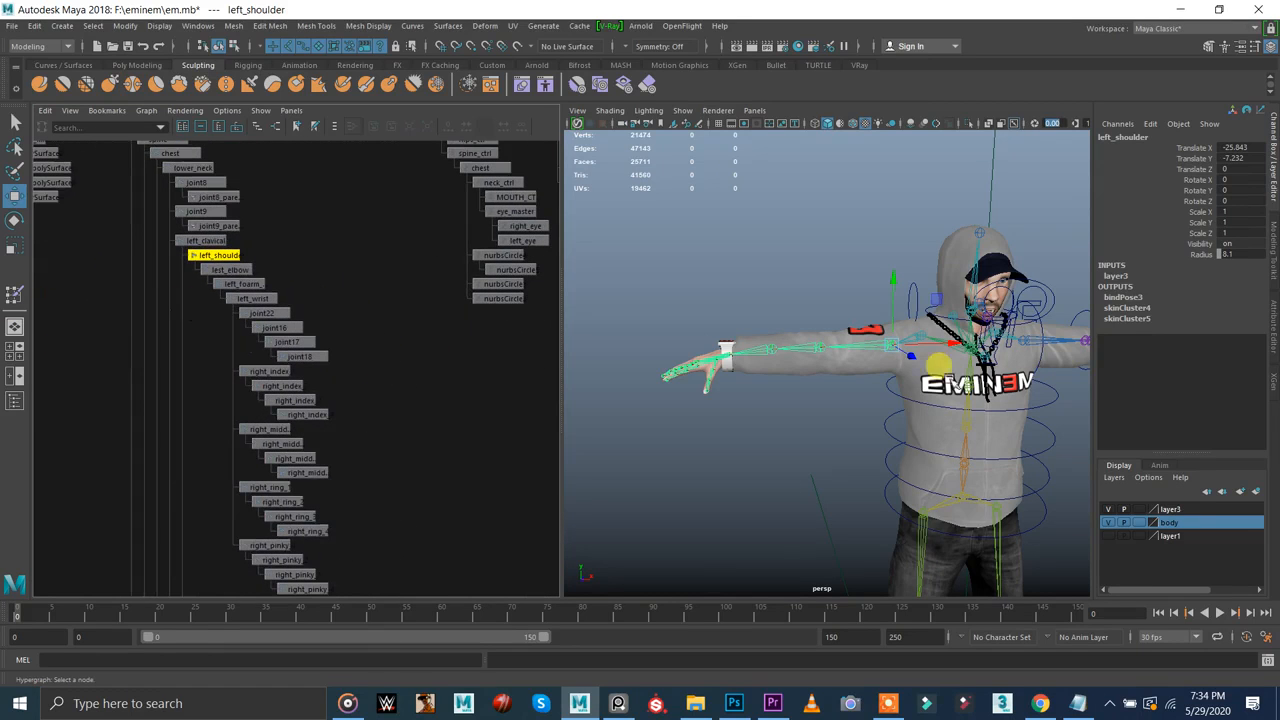
key("f")
scroll(905, 350, "down", 5)
- Toggle the visibility of the body and layer3 display layers to check what each contains
left_click(1107, 522)
left_click(1107, 522)
left_click(1109, 519)
left_click(1109, 519)
left_click(1109, 519)
left_click(1109, 519)
left_click(1108, 509)
left_click(1108, 509)
left_click(903, 279)
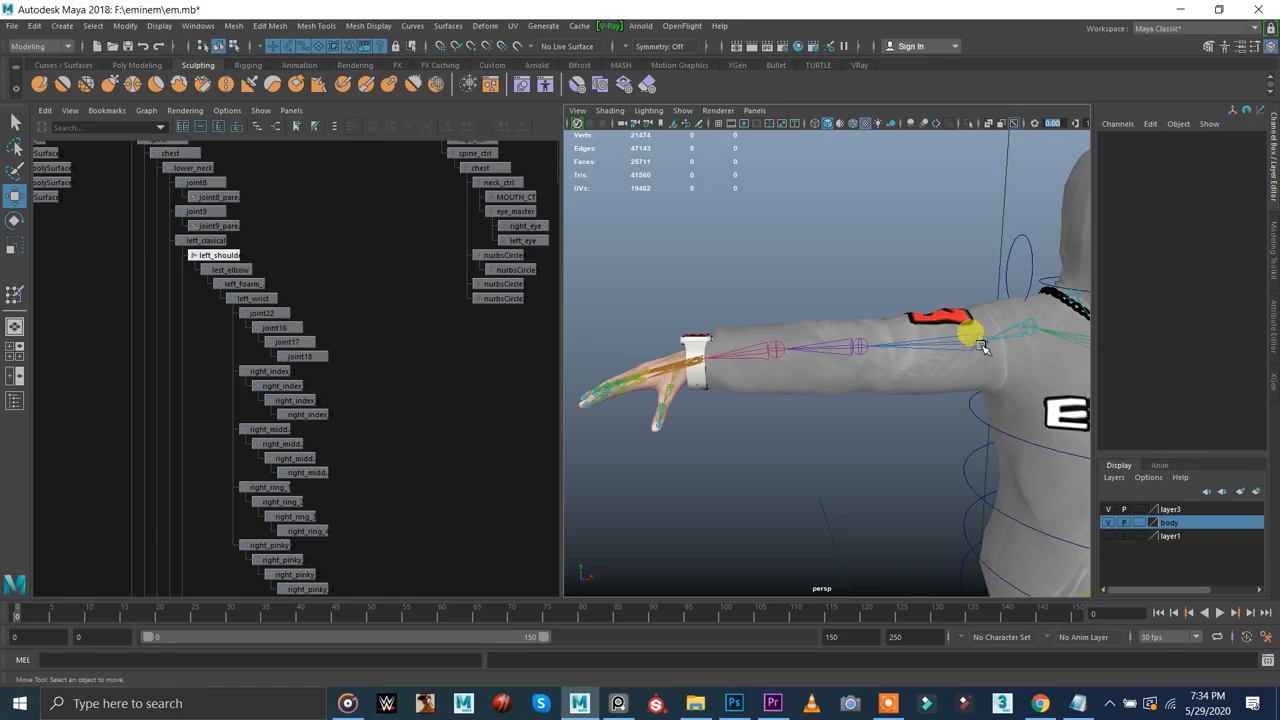
- Duplicate the left_shoulder joint chain and raise the copy to a Translate Y of about 42.8
left_click(981, 346)
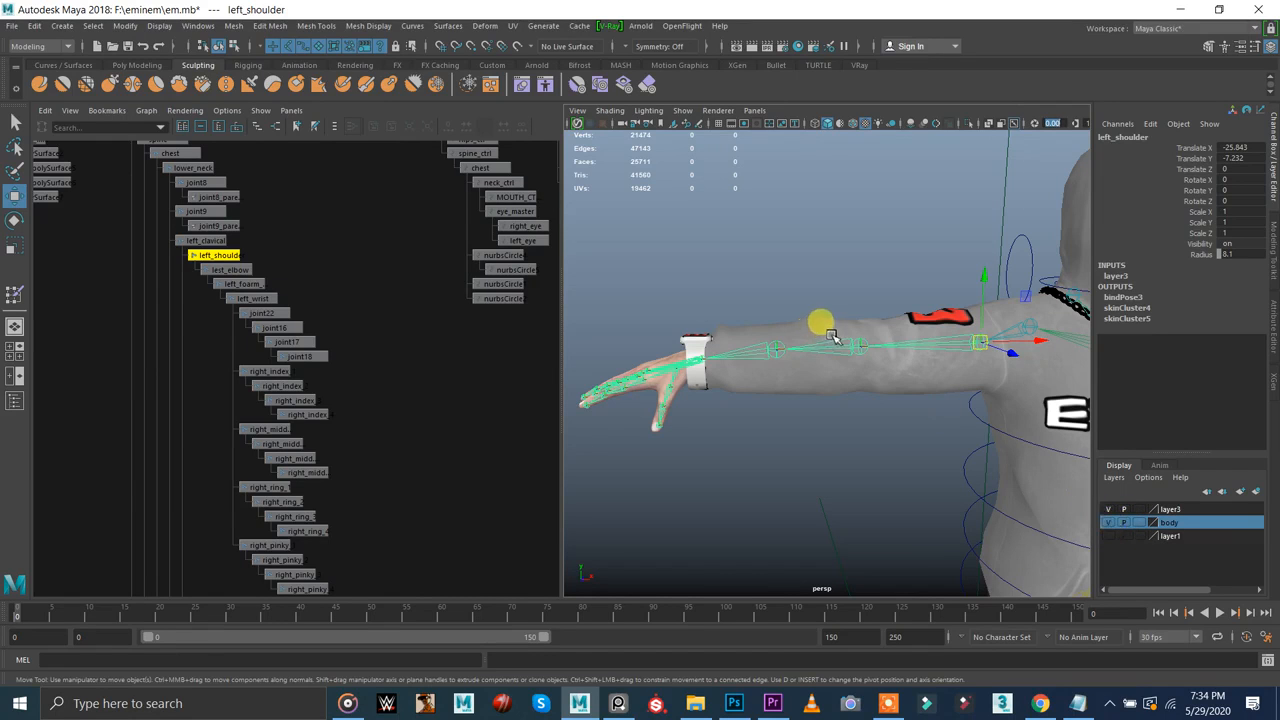
middle_click_drag(861, 285, 816, 266, "alt")
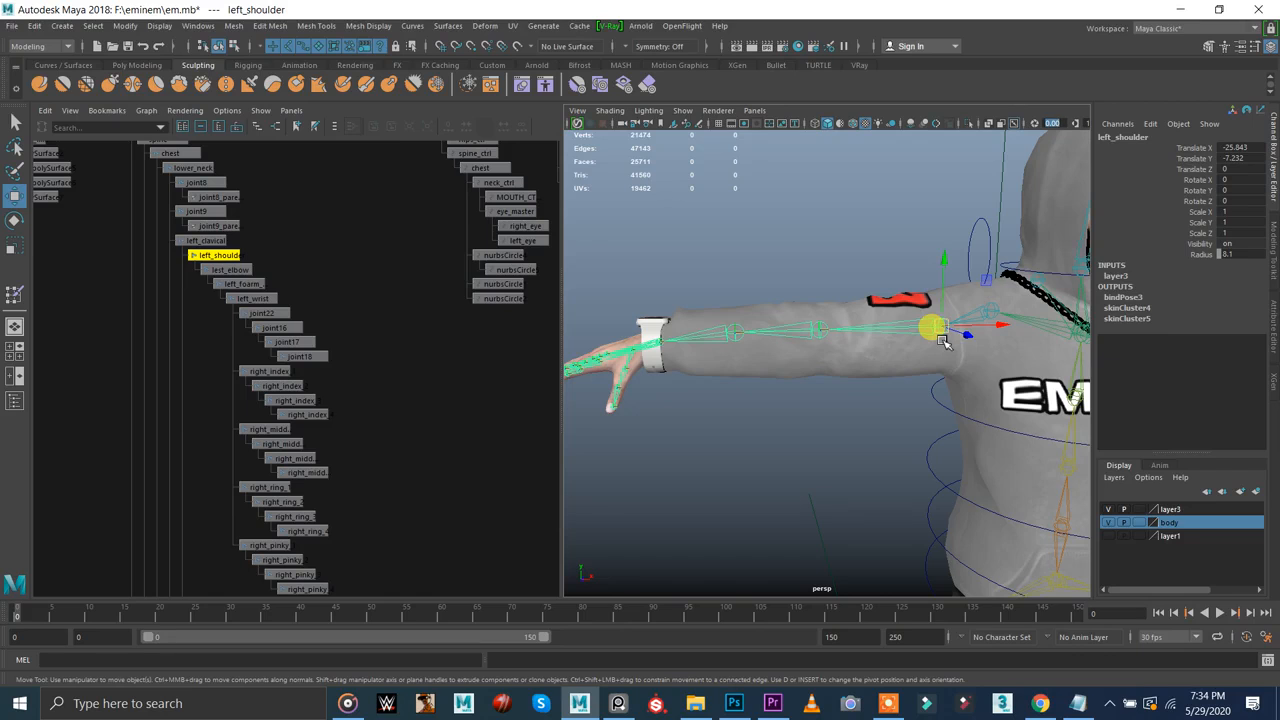
key("ctrl+d")
left_click_drag(943, 342, 920, 160)
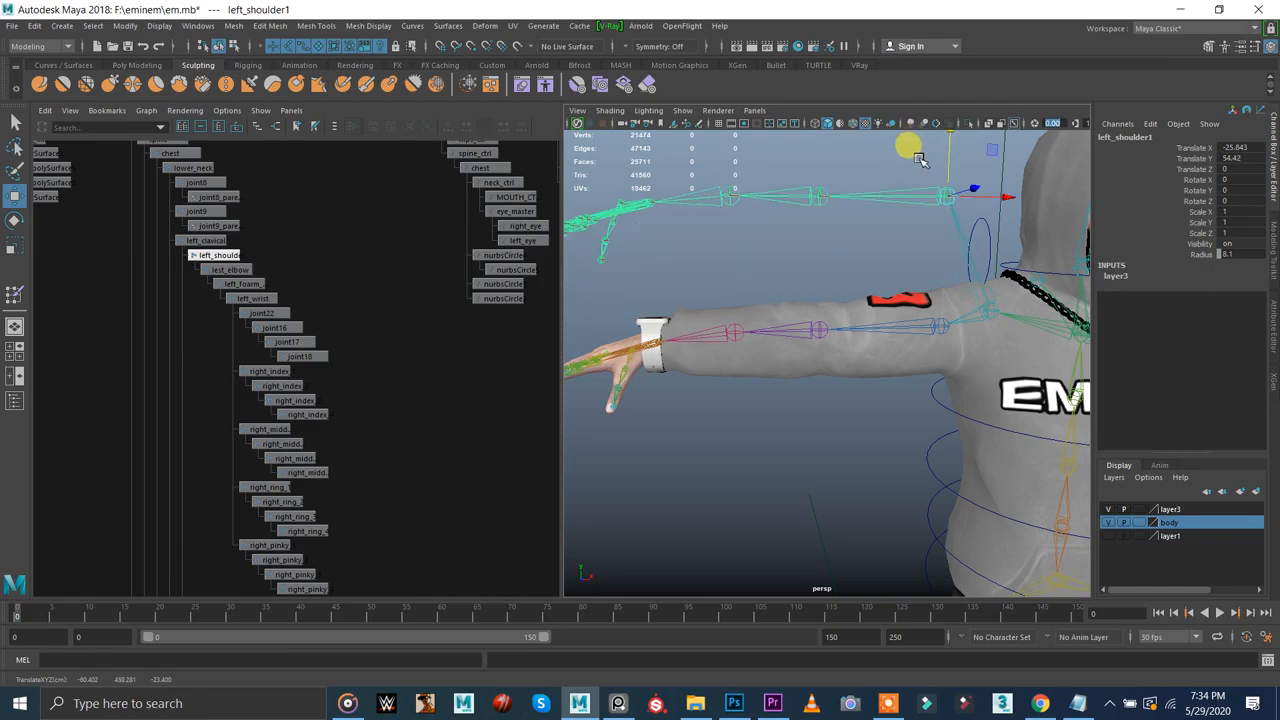
key("ctrl+z")
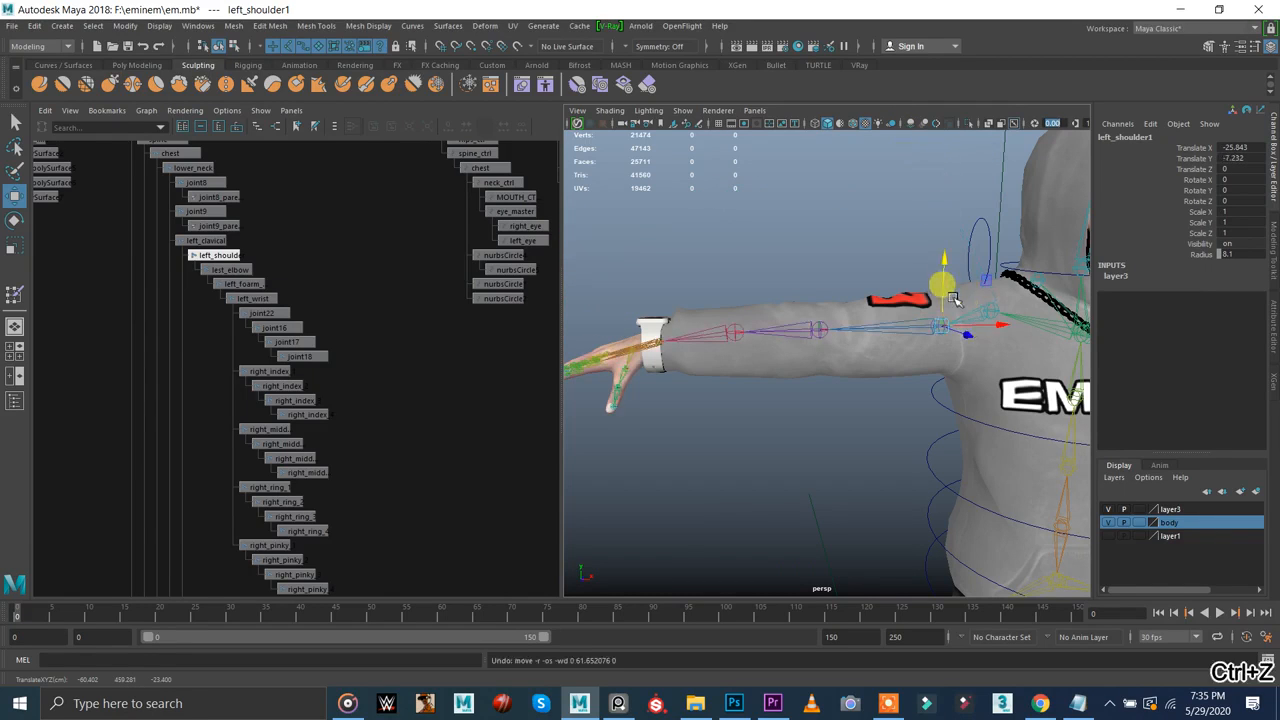
key("ctrl+z")
key("ctrl+z")
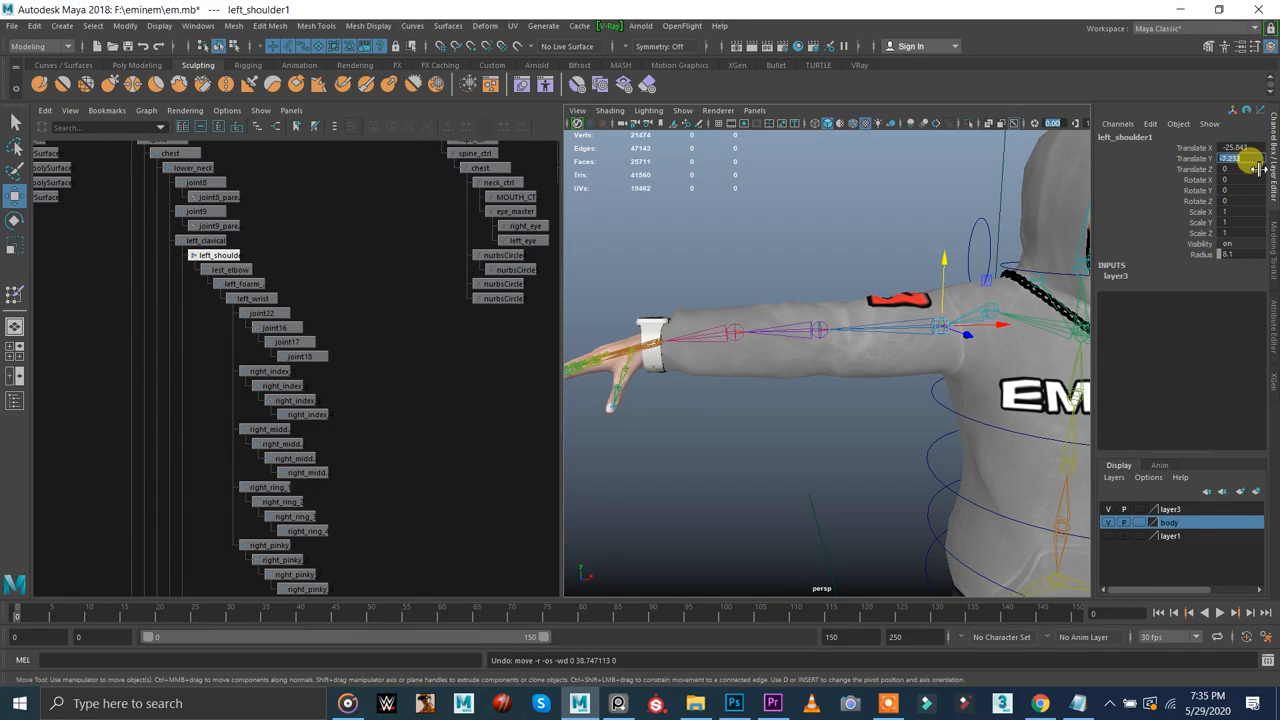
left_click_drag(948, 283, 948, 182)
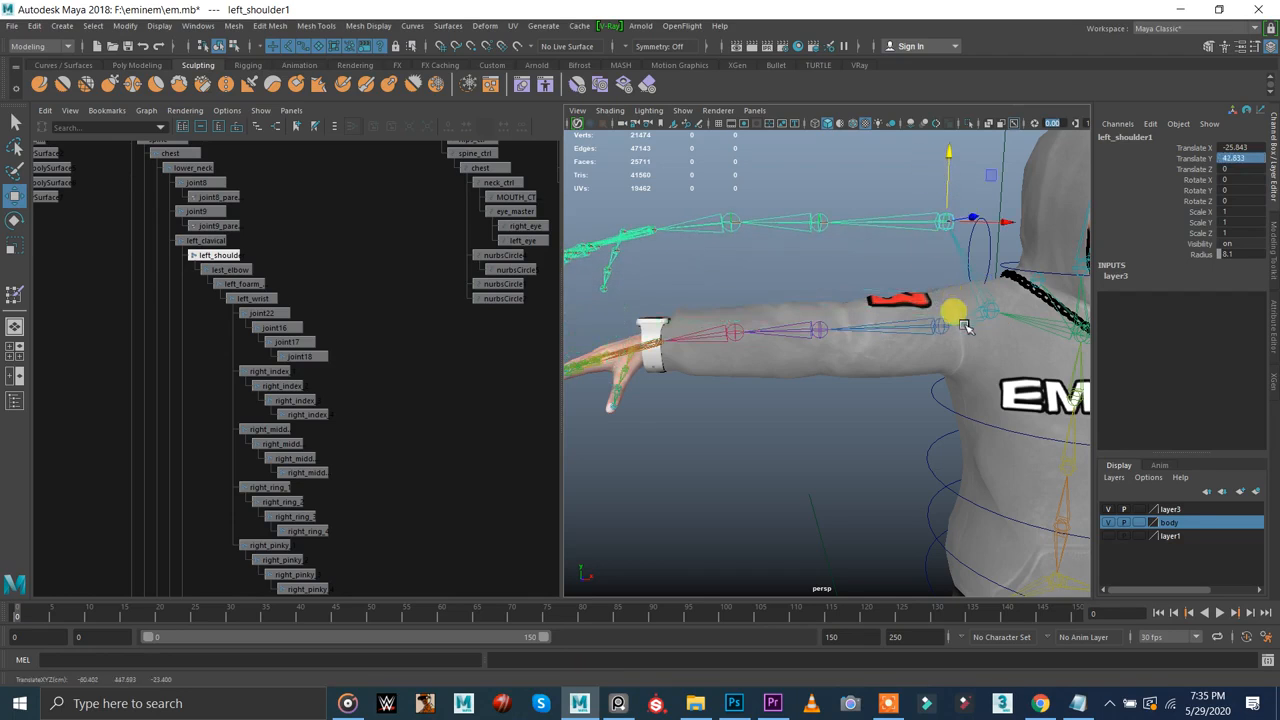
- Remove the duplicated shoulder joint chain from the layer3 display layer
left_click(1111, 510)
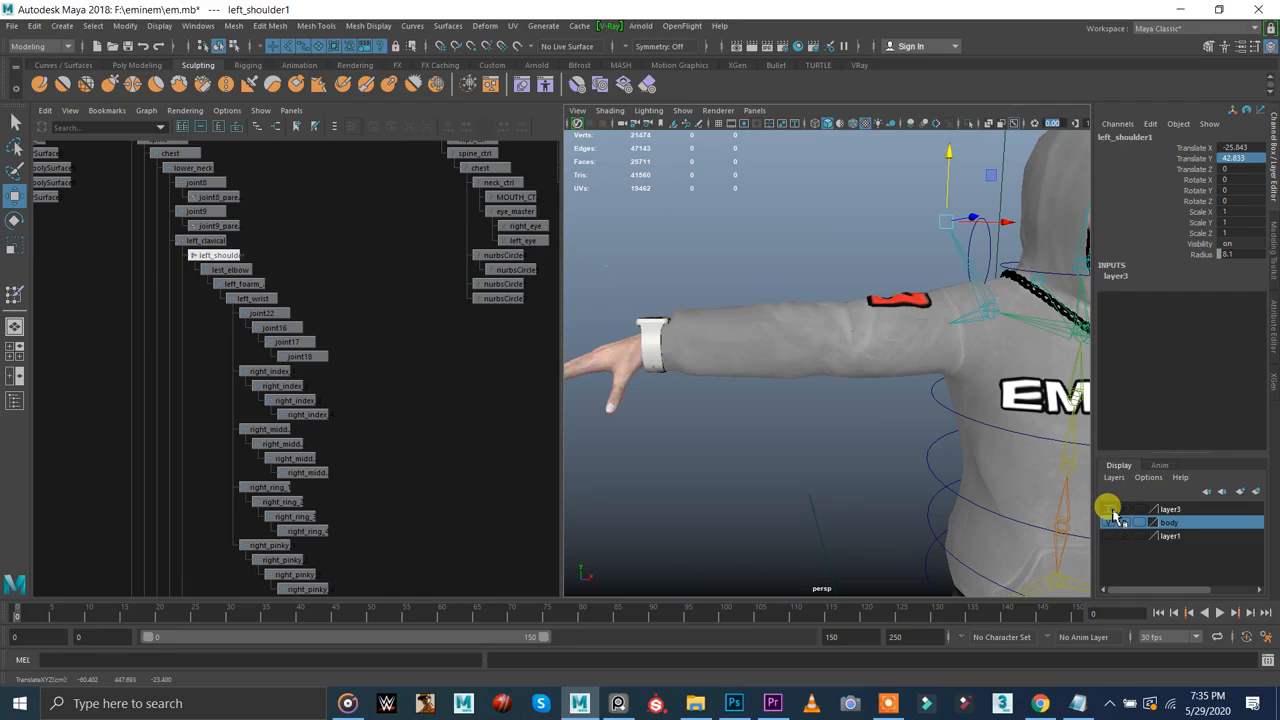
left_click(1108, 510)
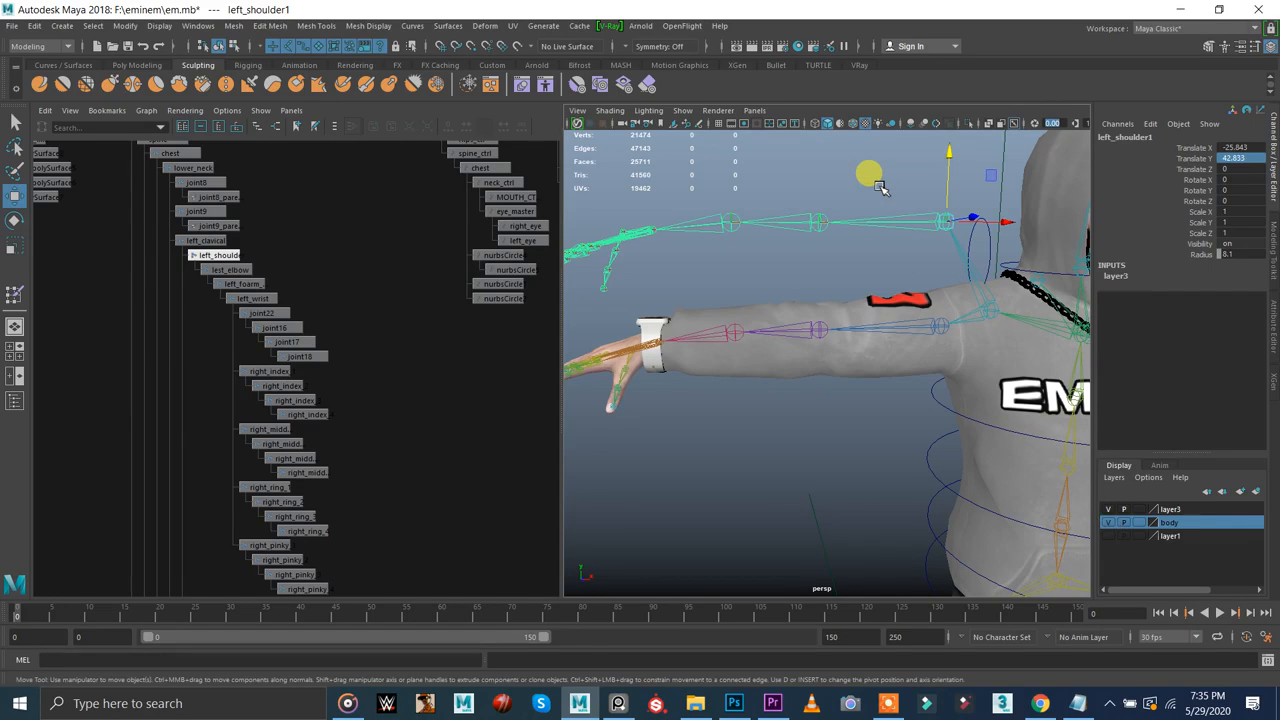
left_click(966, 229)
left_click(942, 219)
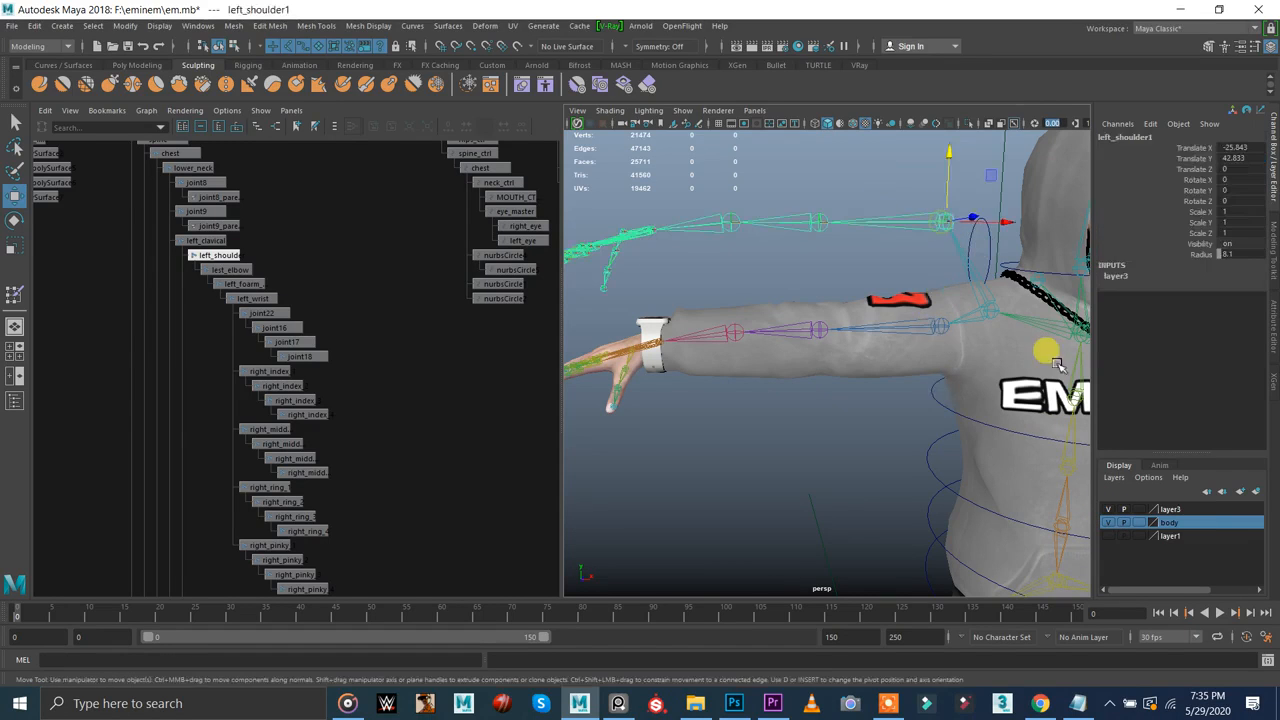
right_click(1174, 510)
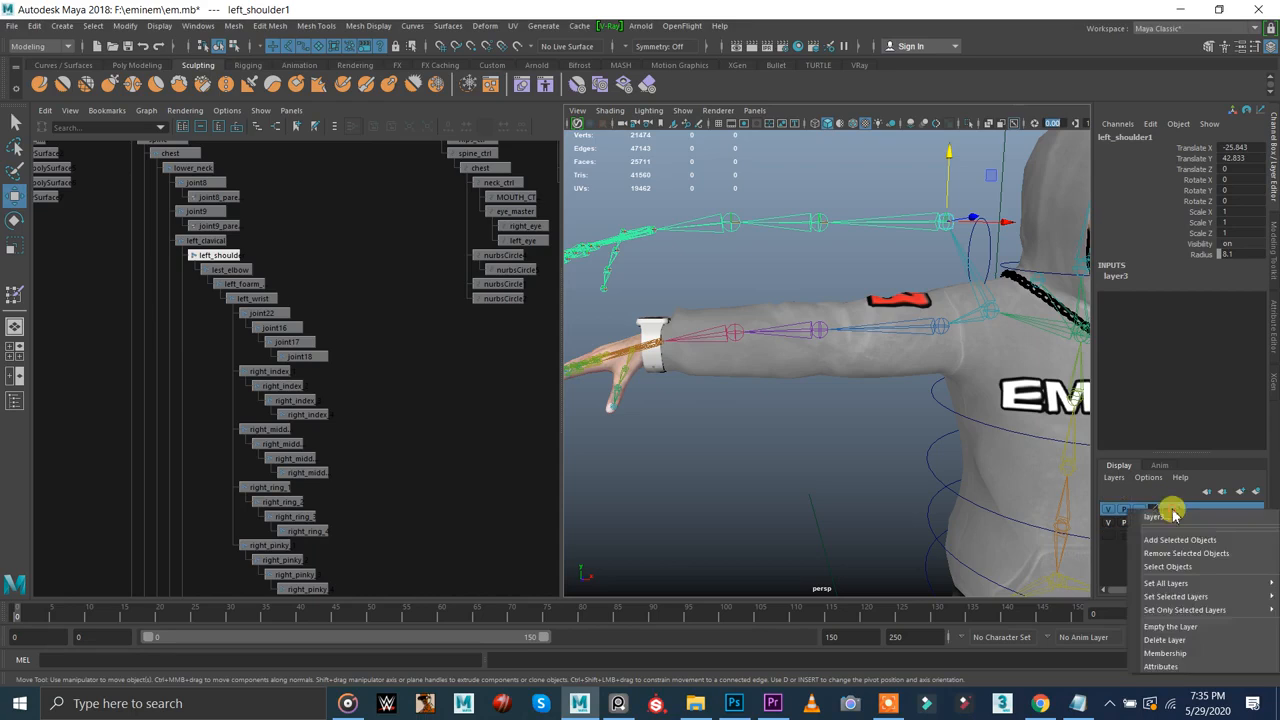
left_click(1176, 554)
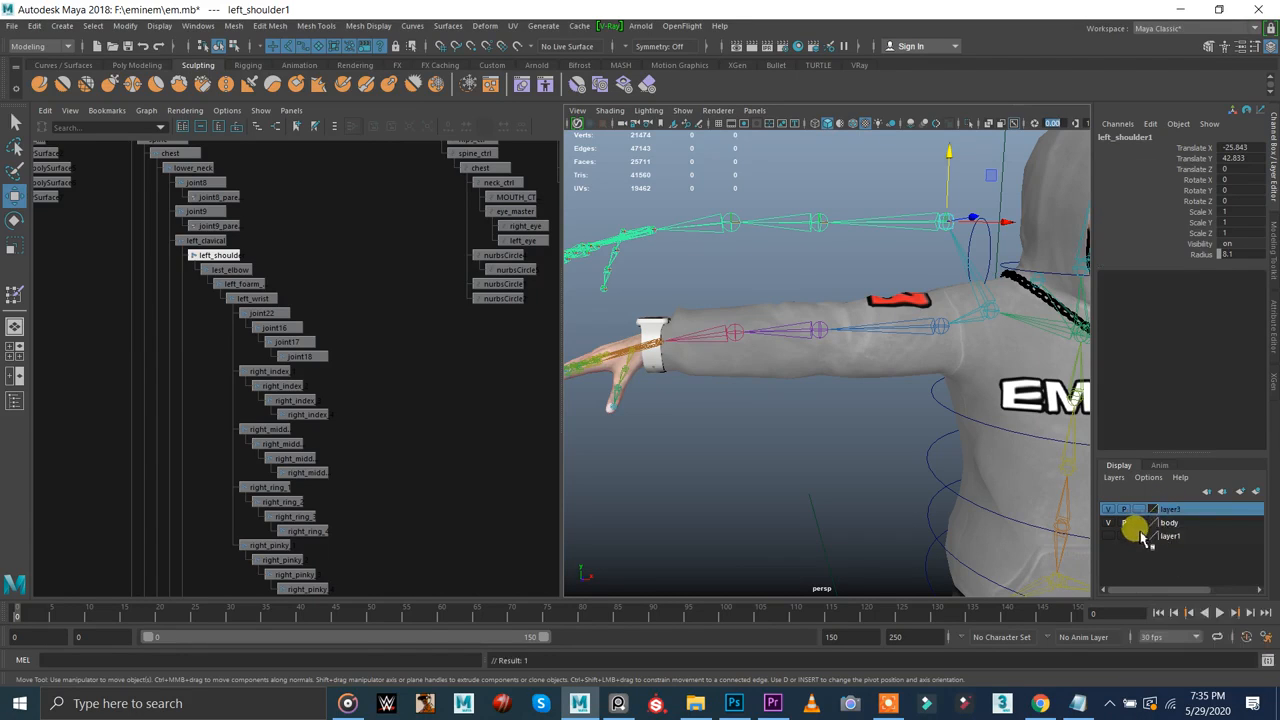
- Hide layer3 and set the duplicated chain's Translate Y to -7.232
left_click(1108, 509)
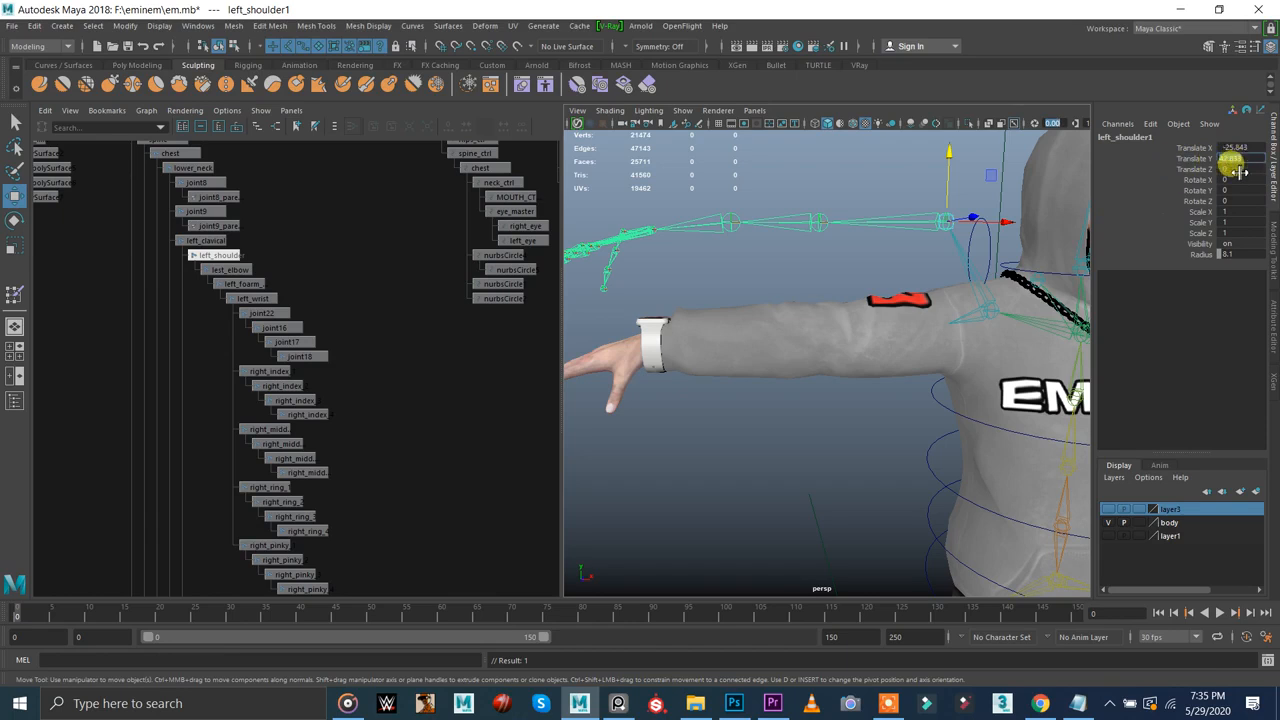
key("Return")
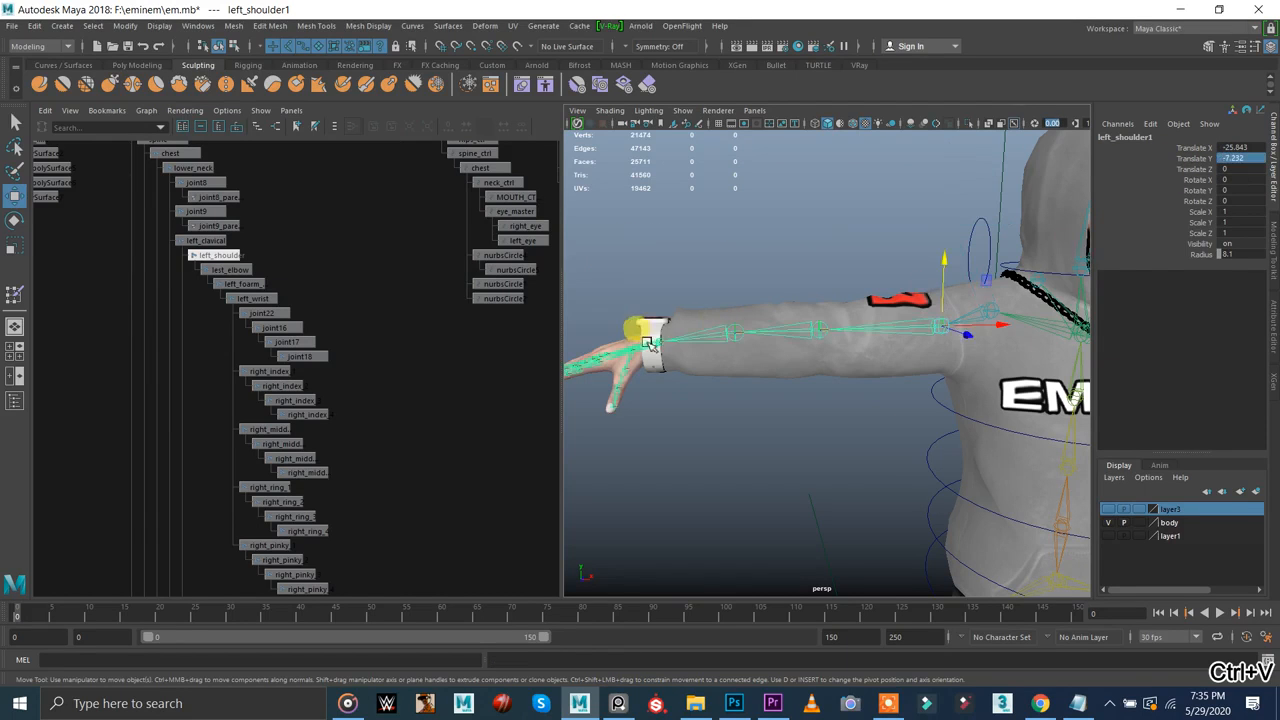
left_click_drag(680, 277, 848, 286, "alt")
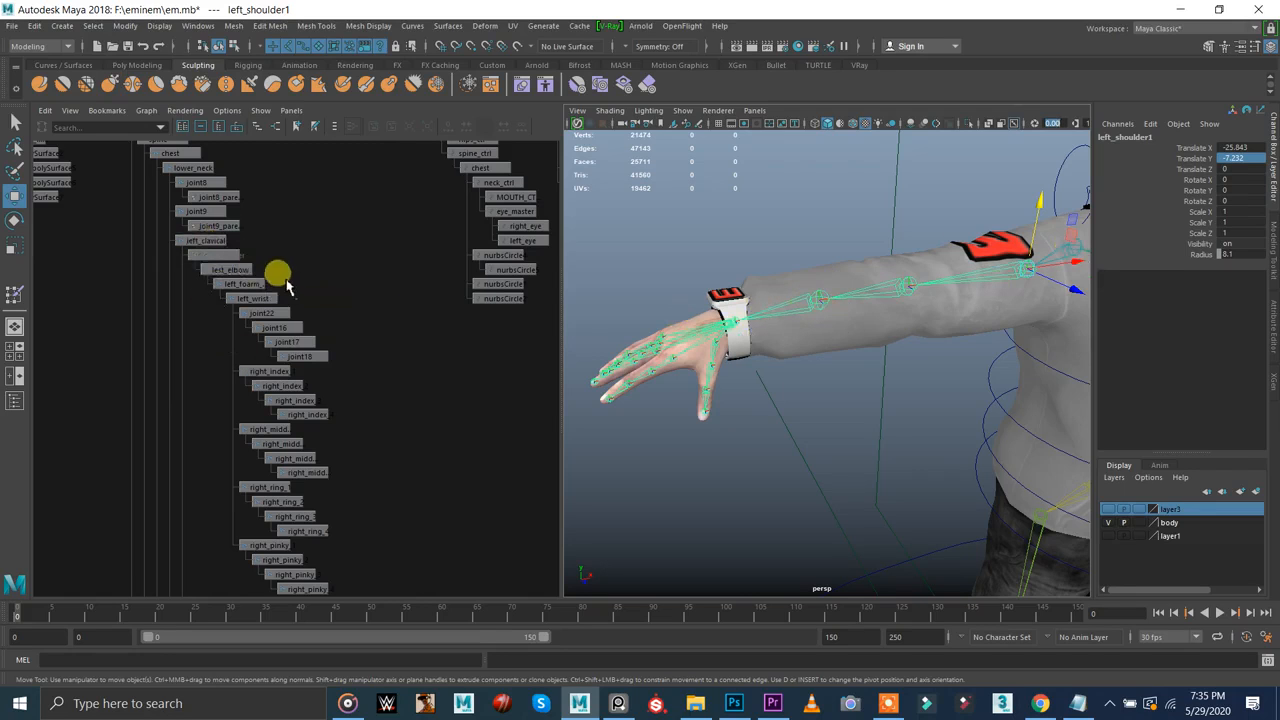
- Delete all thumb and finger joints below left_wrist in the left_shoulder1 chain, from joint22 through right_pinky_4
key("f")
scroll(309, 357, "down", 5)
right_click_drag(33, 388, 4, 388, "alt")
middle_click_drag(211, 397, 157, 210, "alt")
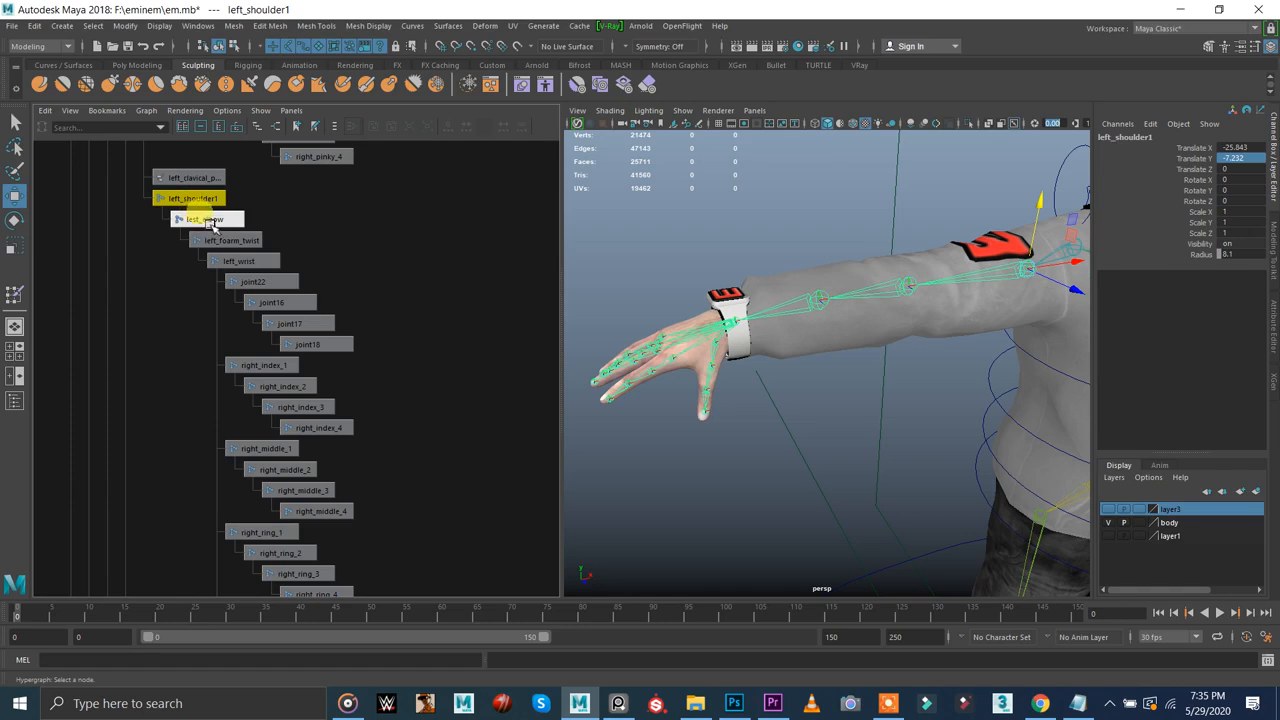
left_click_drag(326, 267, 232, 550)
middle_click_drag(329, 429, 318, 242, "alt")
left_click_drag(384, 519, 306, 384, "shift")
left_click_drag(242, 425, 325, 455, "shift")
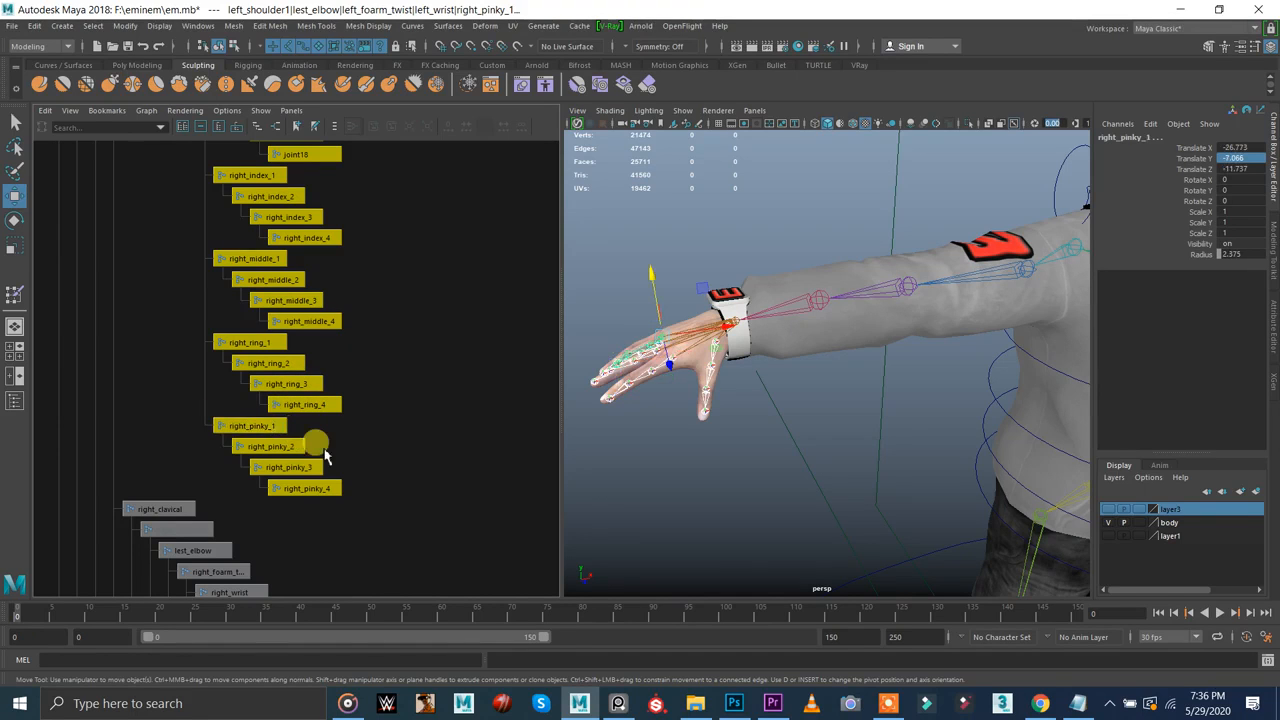
left_click(325, 455)
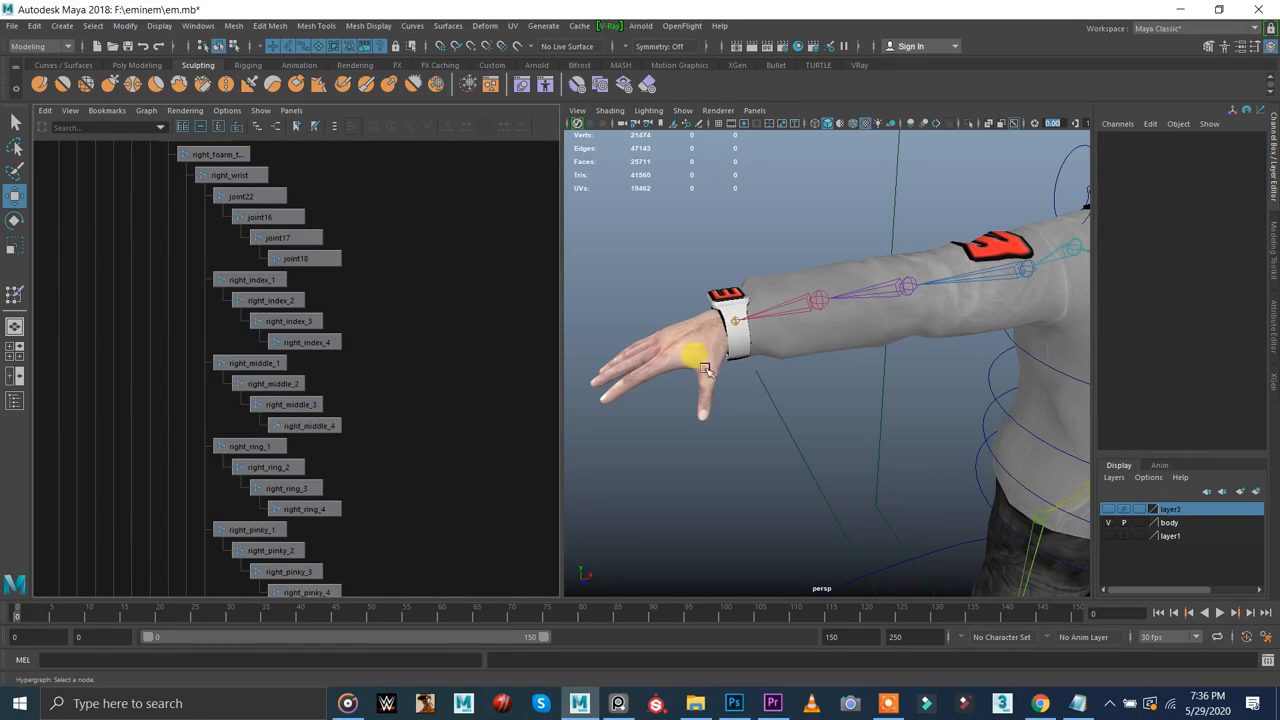
- Test the trimmed left_shoulder1 chain by moving it upward, and undo the move
left_click(1022, 265)
left_click_drag(925, 298, 872, 298, "alt")
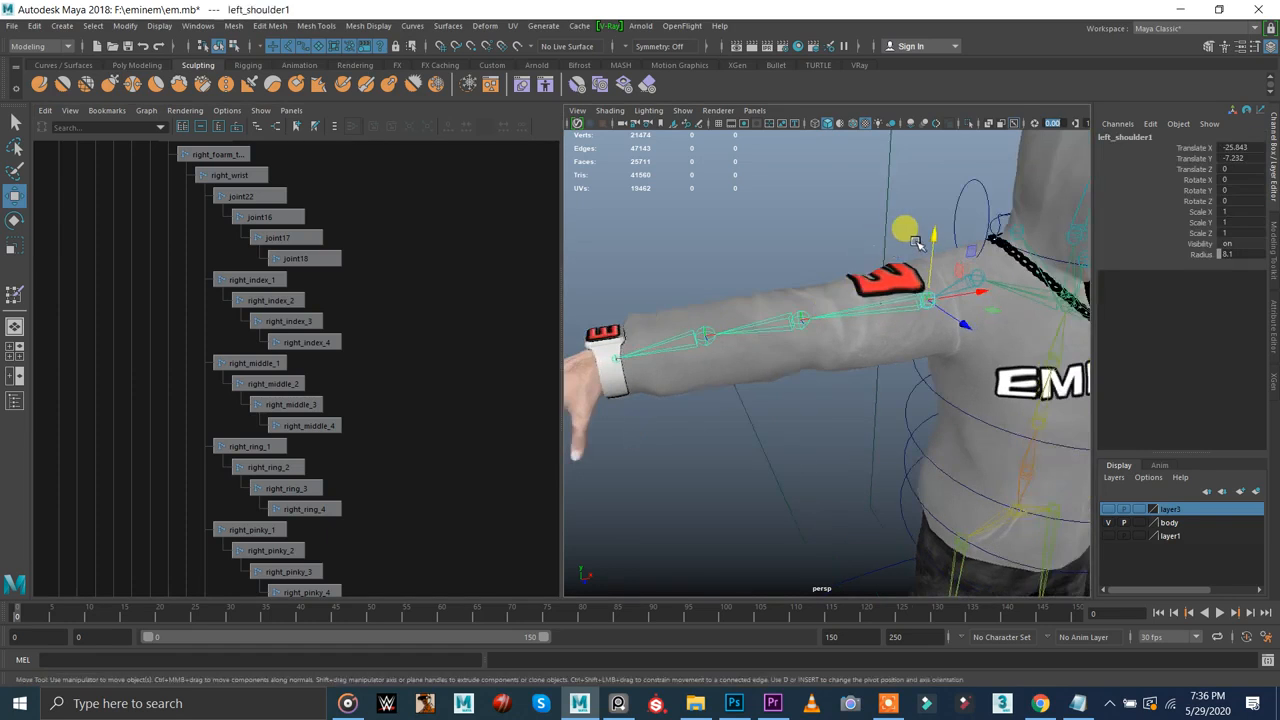
left_click_drag(934, 245, 917, 183)
key("ctrl+z")
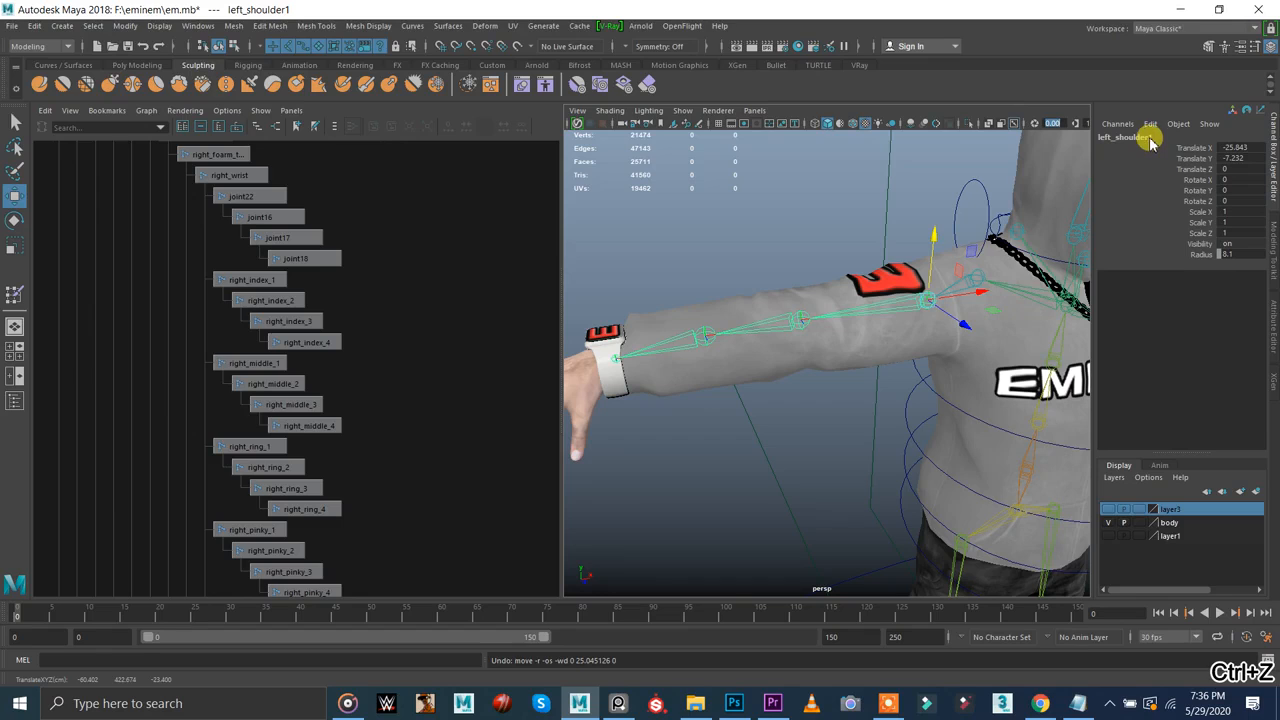
- Check the duplicated chain's elbow, forearm twist and wrist joints by selecting each in turn
left_click(800, 322)
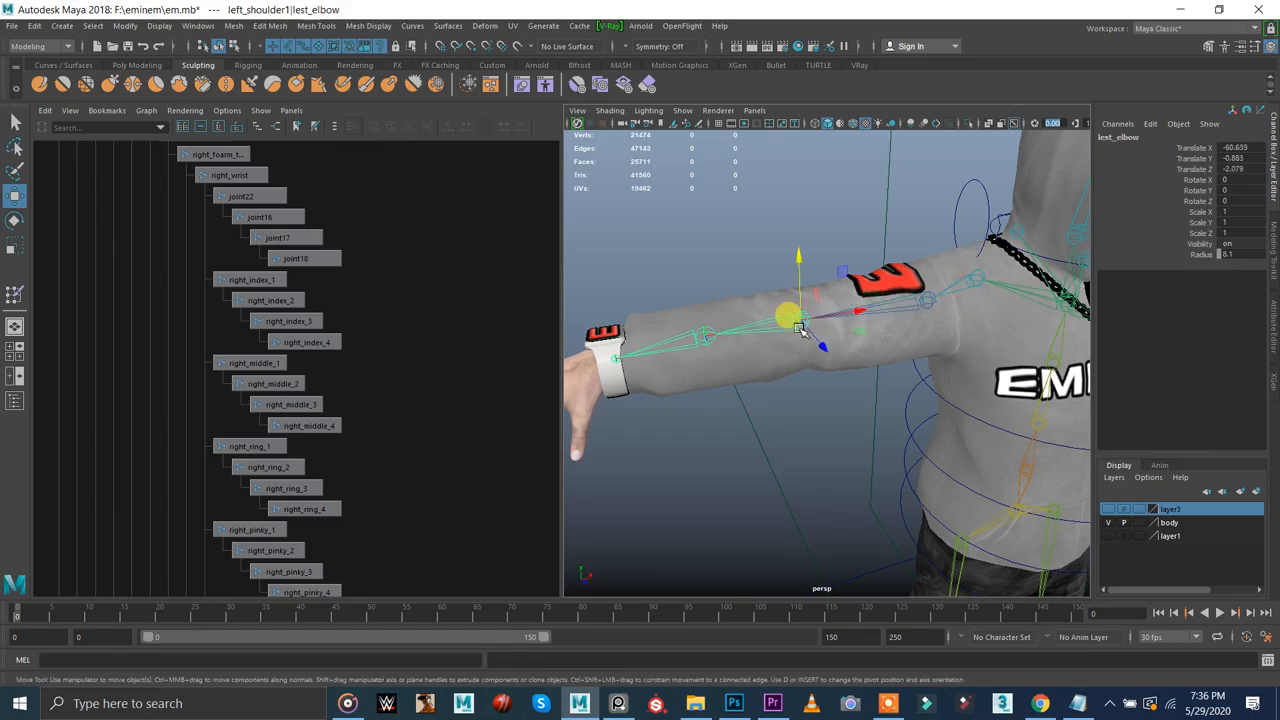
left_click(704, 340)
left_click_drag(705, 345, 673, 357)
left_click(612, 360)
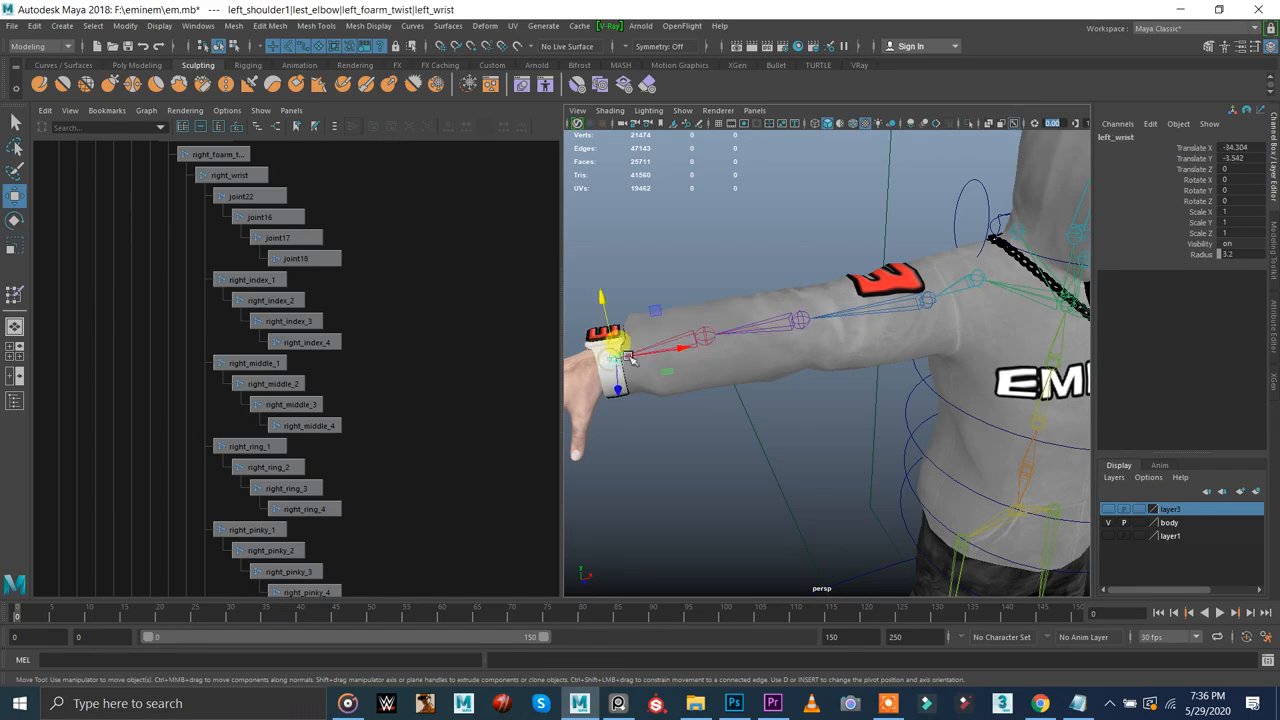
- Prefix the names of all joints in the left_shoulder1 hierarchy with fk_, and check the forearm twist and shoulder joints
left_click(928, 298)
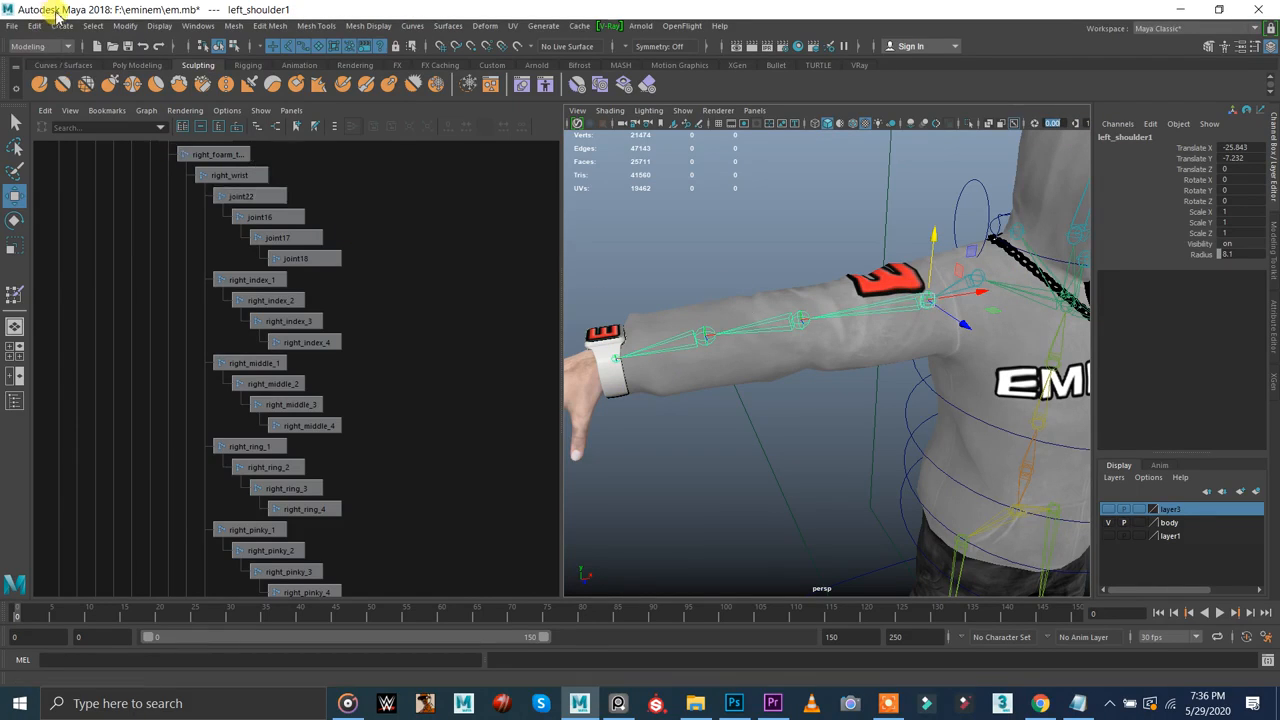
left_click(125, 28)
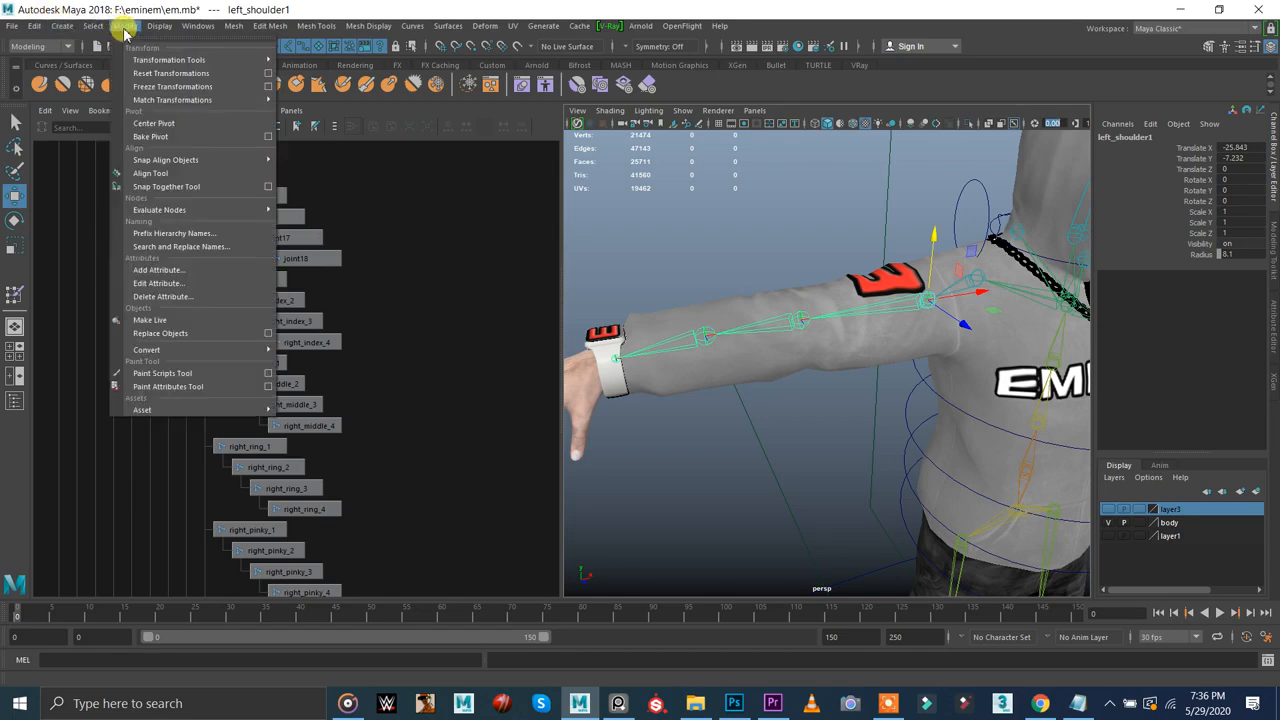
left_click(172, 229)
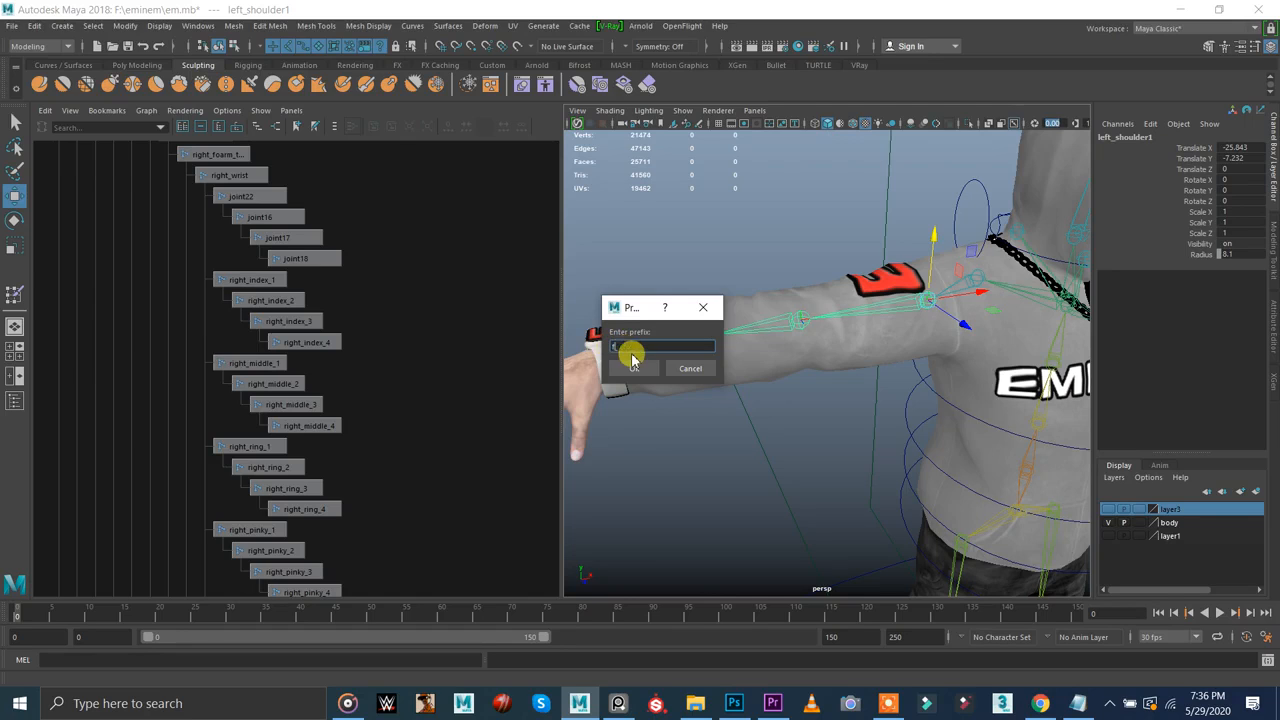
left_click(632, 362)
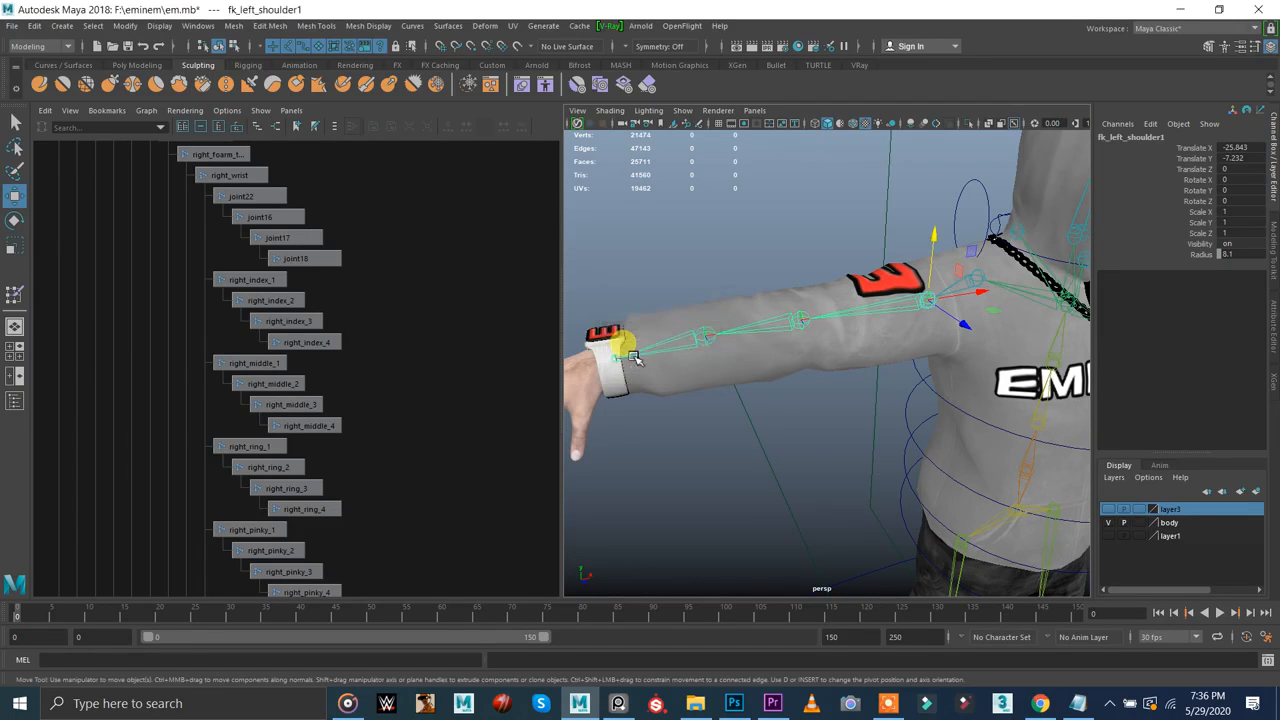
left_click(692, 337)
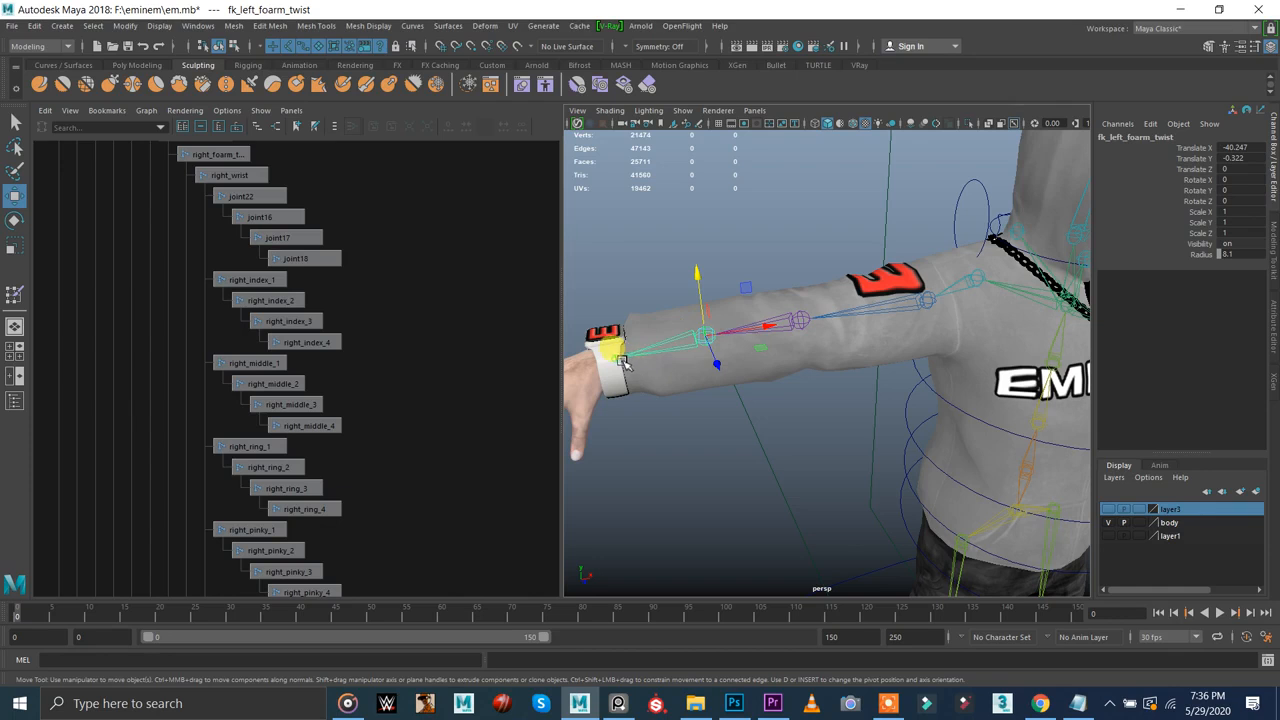
left_click(905, 297)
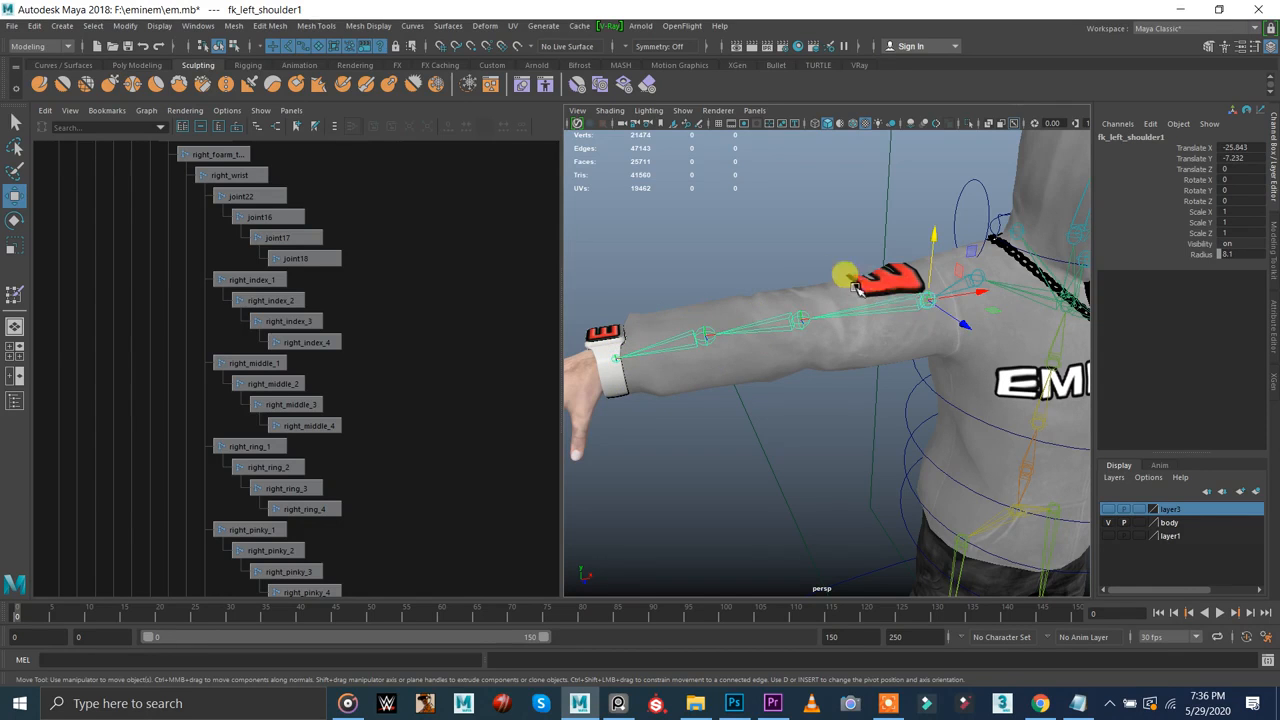
- Duplicate the fk_left_shoulder1 chain and lower the copy below the arm to a Translate Y of about -66.791
mouse_move(791, 251)
left_mouse_down("alt")
mouse_move(809, 229)
mouse_move(757, 223)
mouse_move(777, 236)
left_mouse_up("alt")
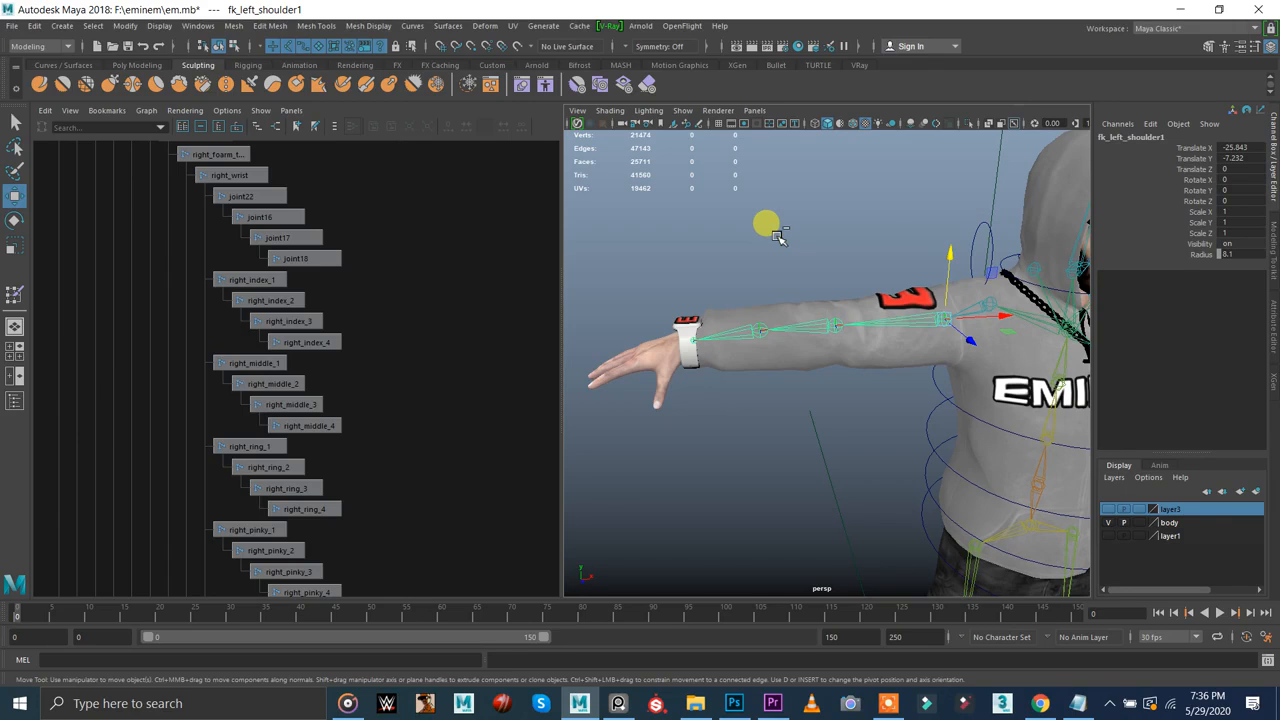
key("ctrl+d")
left_click_drag(957, 259, 936, 362)
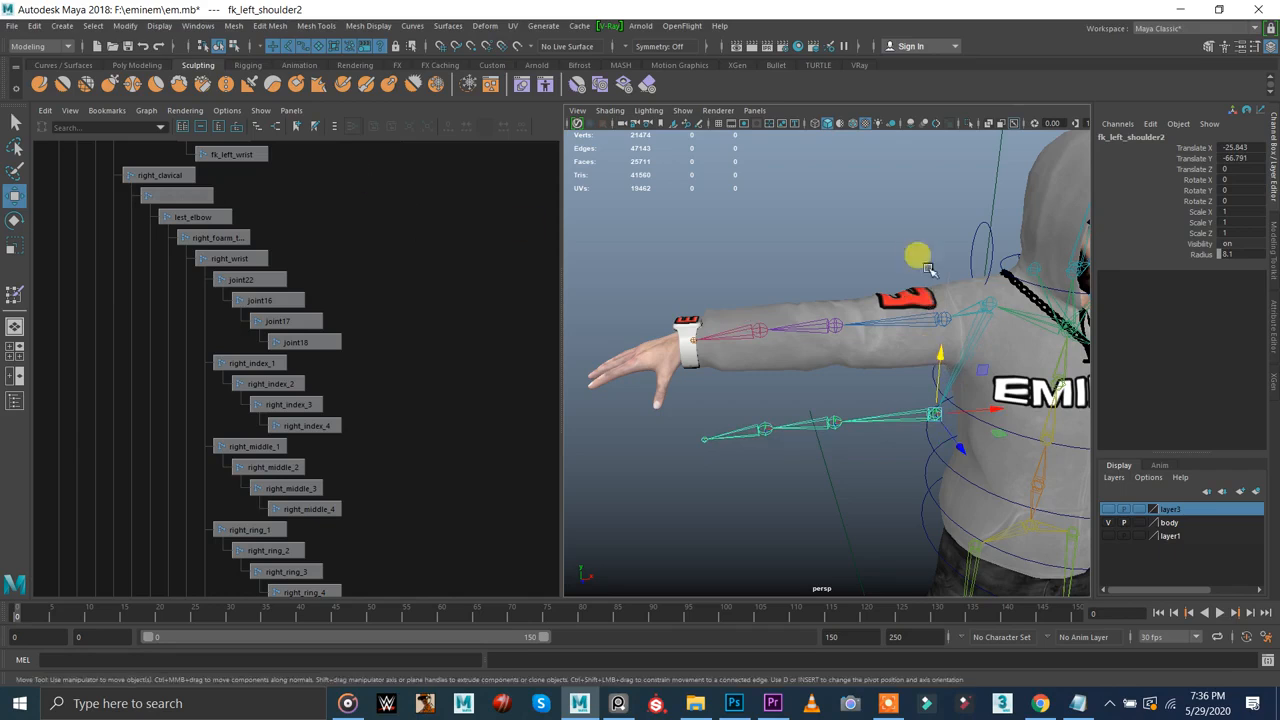
- Try adding the prefix ik to the duplicated chain's joint names, and undo the renaming
left_click(125, 26)
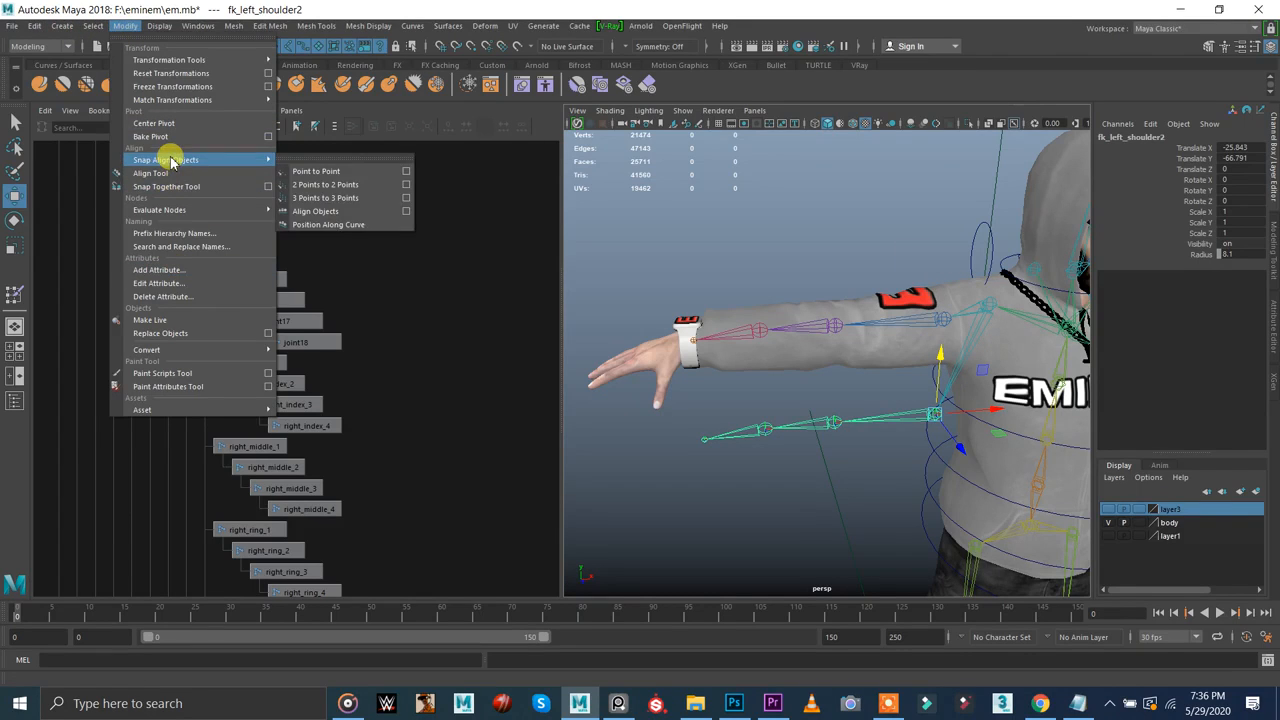
left_click(167, 234)
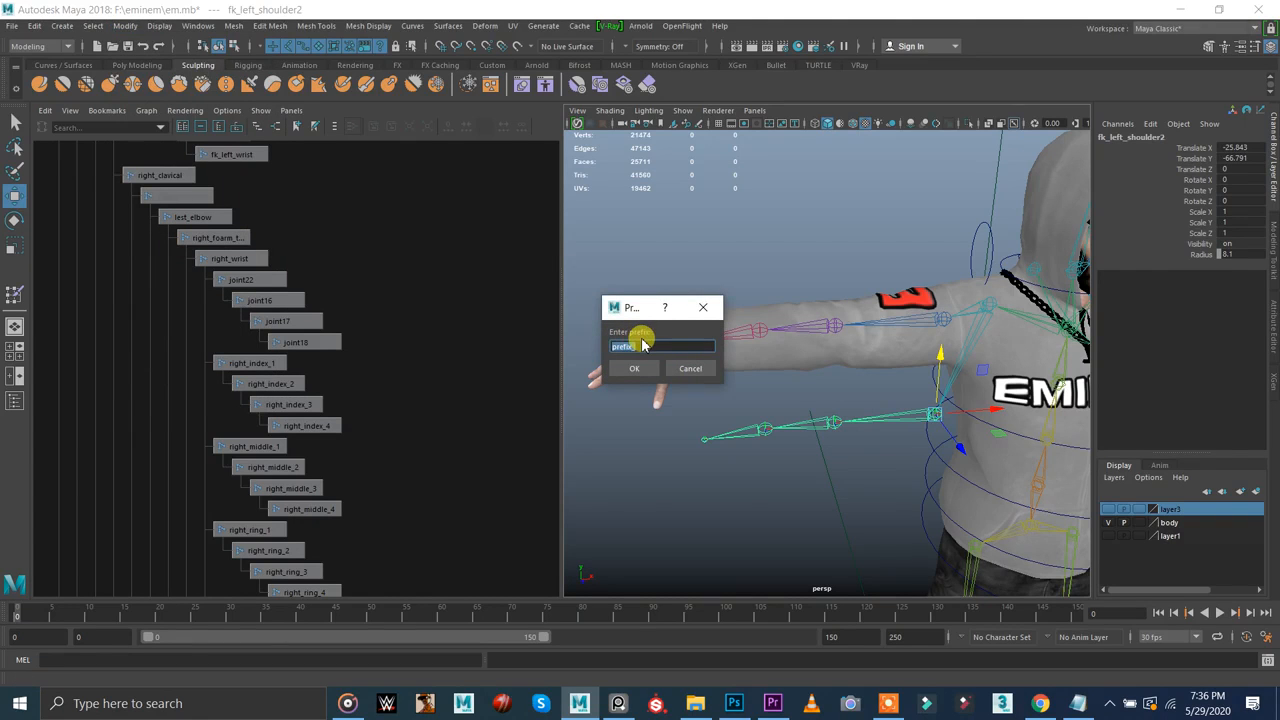
type("ik")
key("Return")
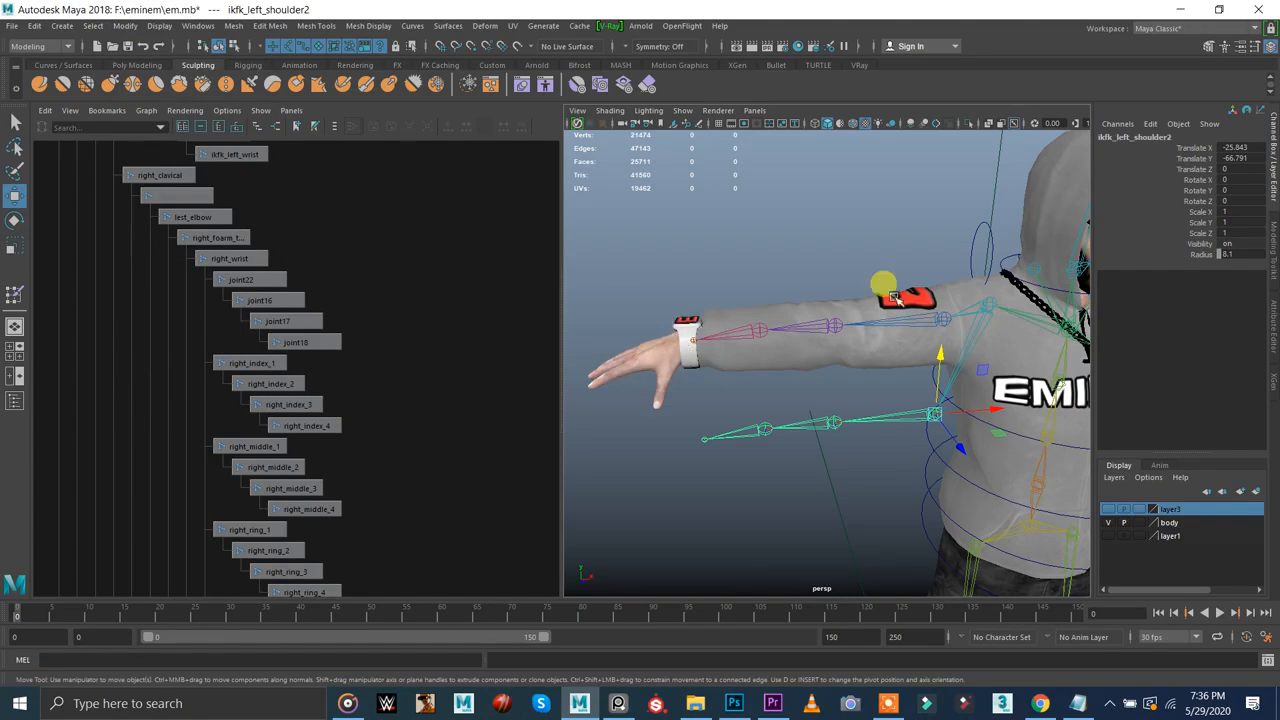
key("ctrl+z")
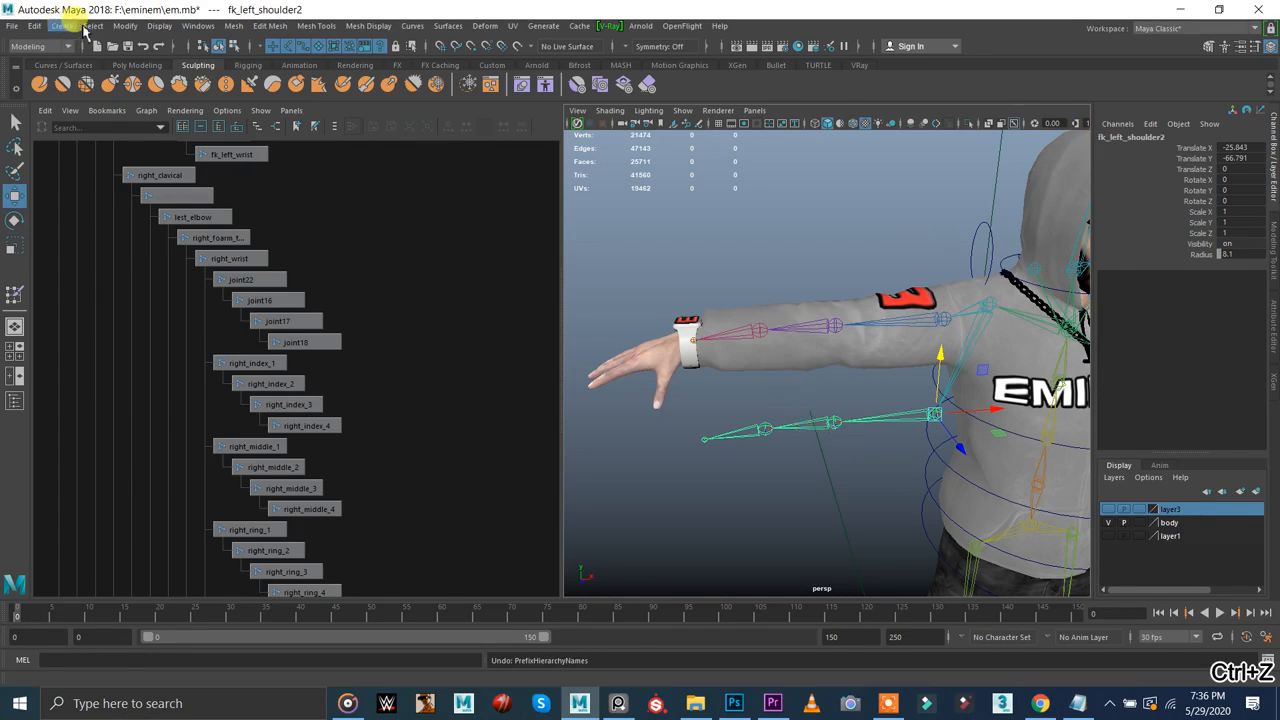
- Replace fk with ik throughout the duplicated chain's hierarchy names, and check its elbow and forearm twist joints
left_click(124, 28)
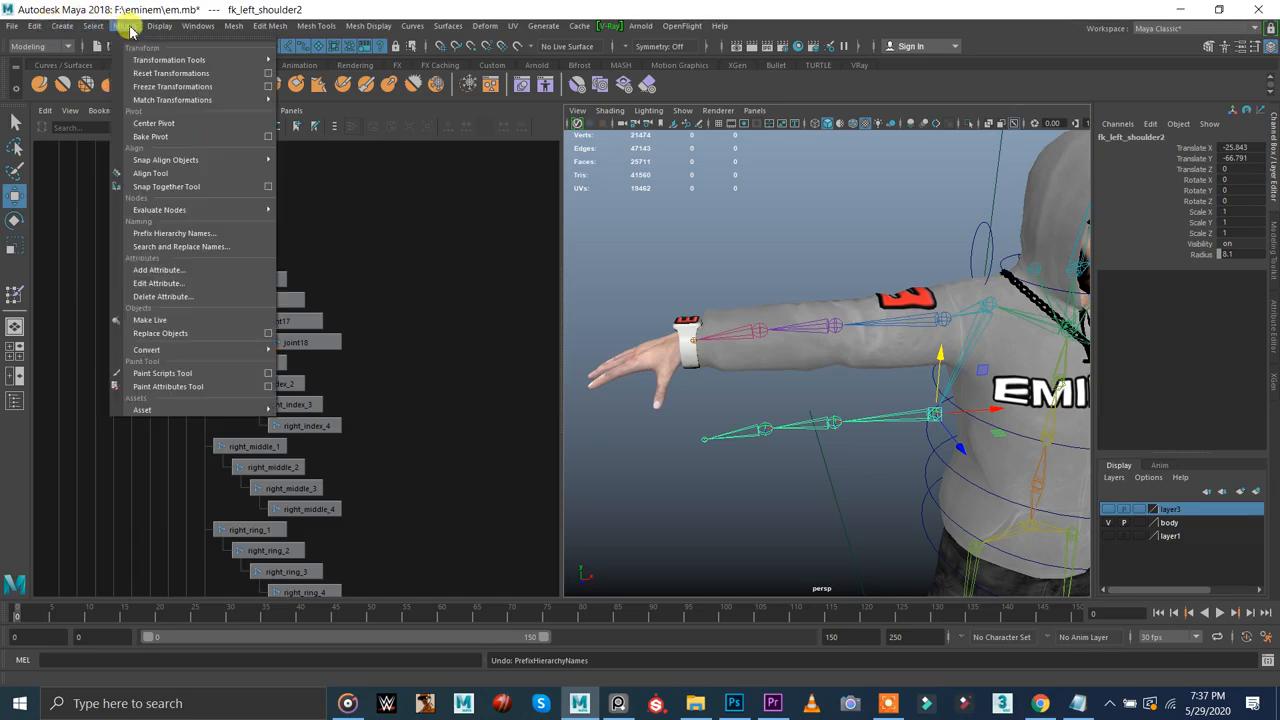
left_click(165, 247)
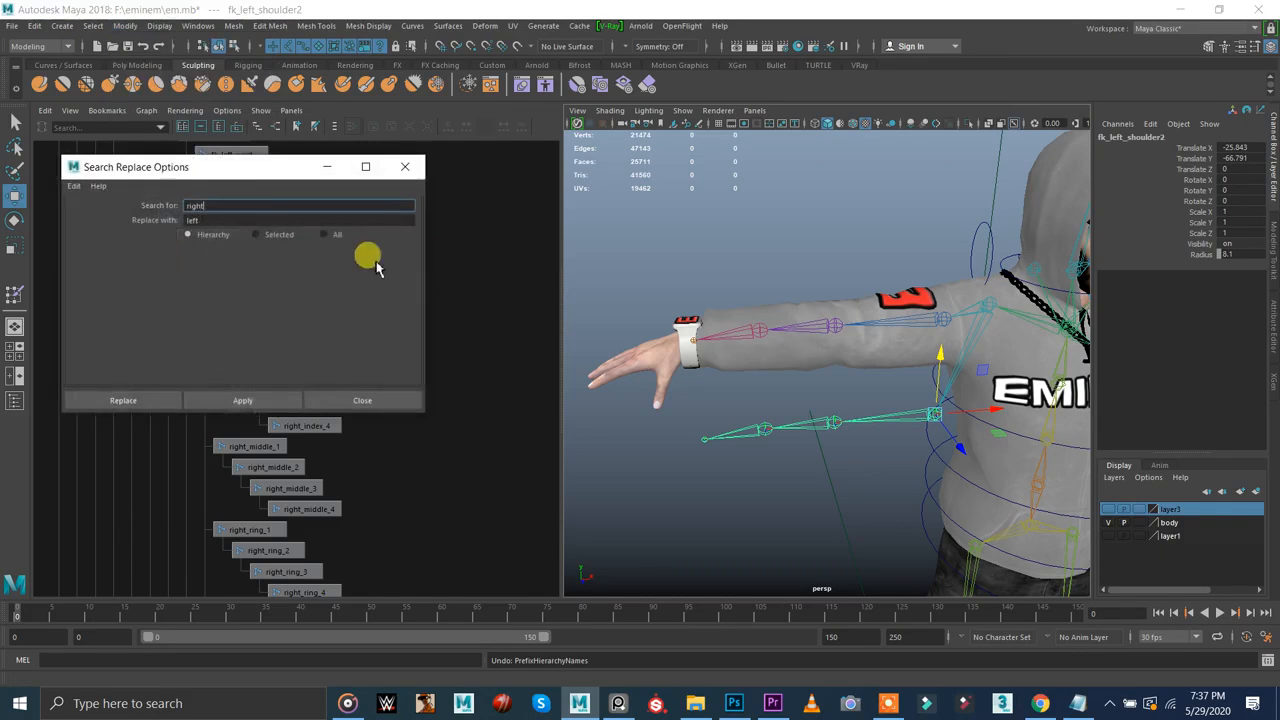
double_click(236, 206)
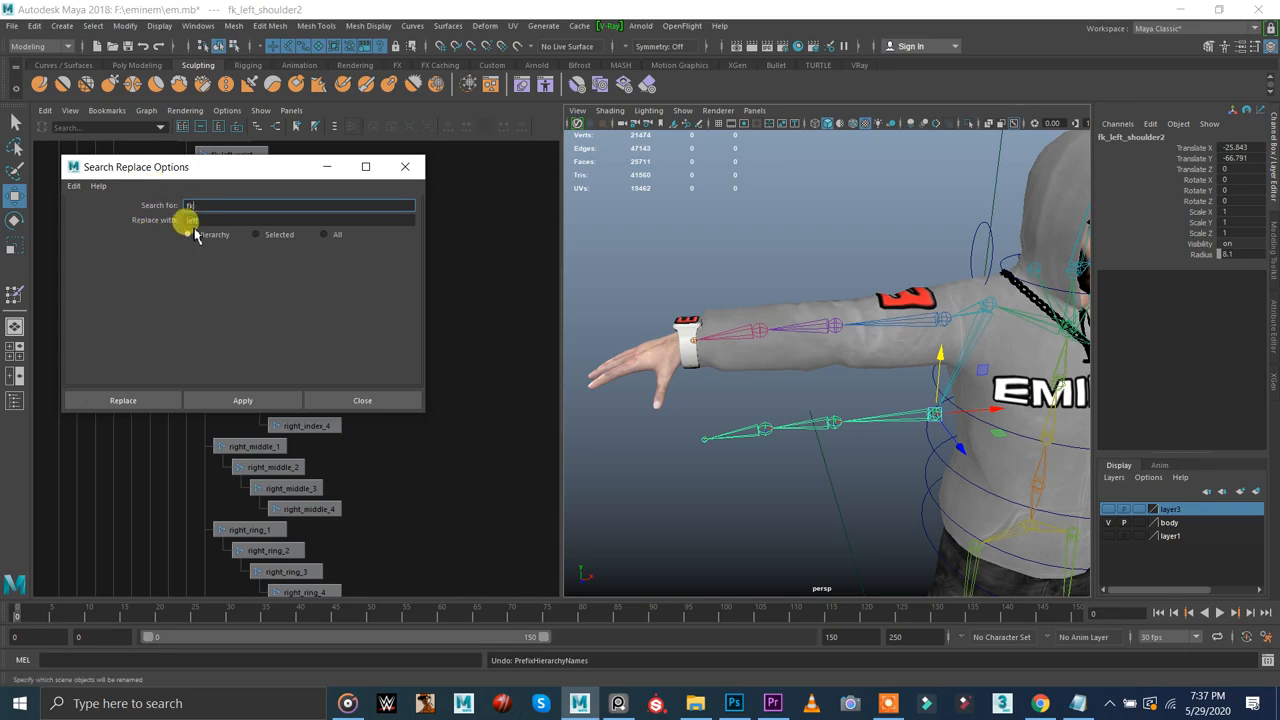
double_click(190, 220)
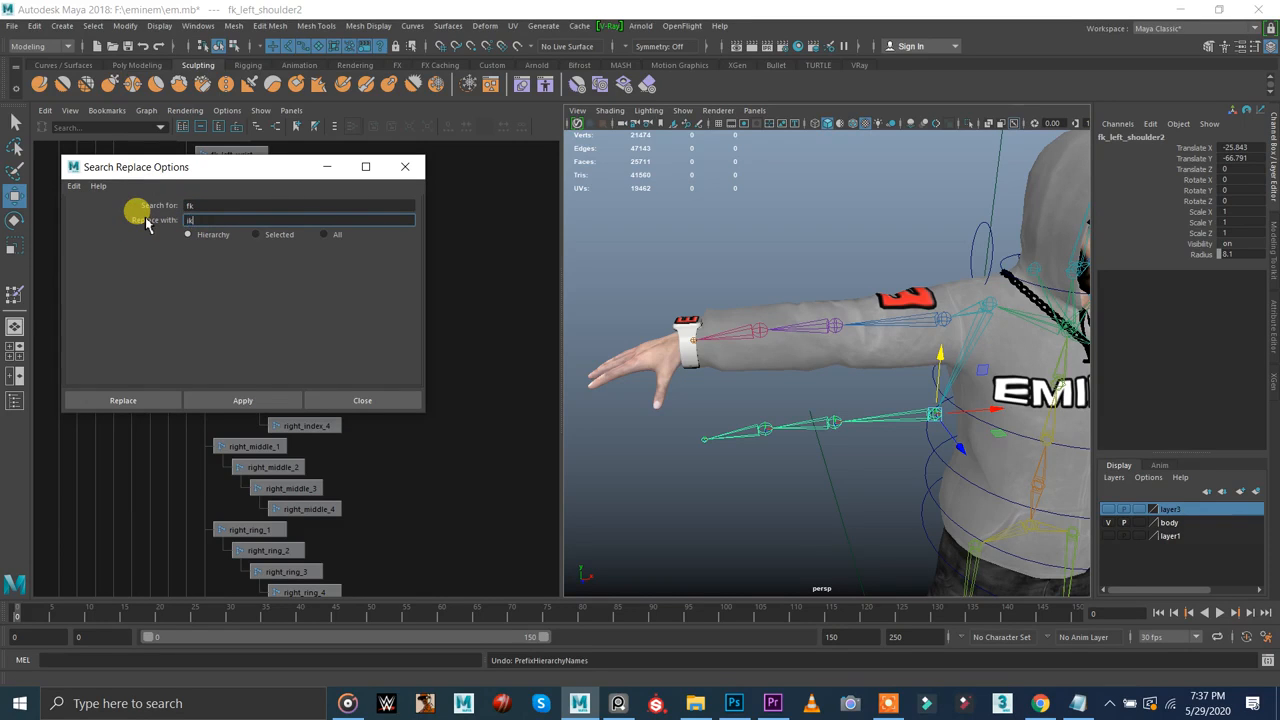
left_click(250, 400)
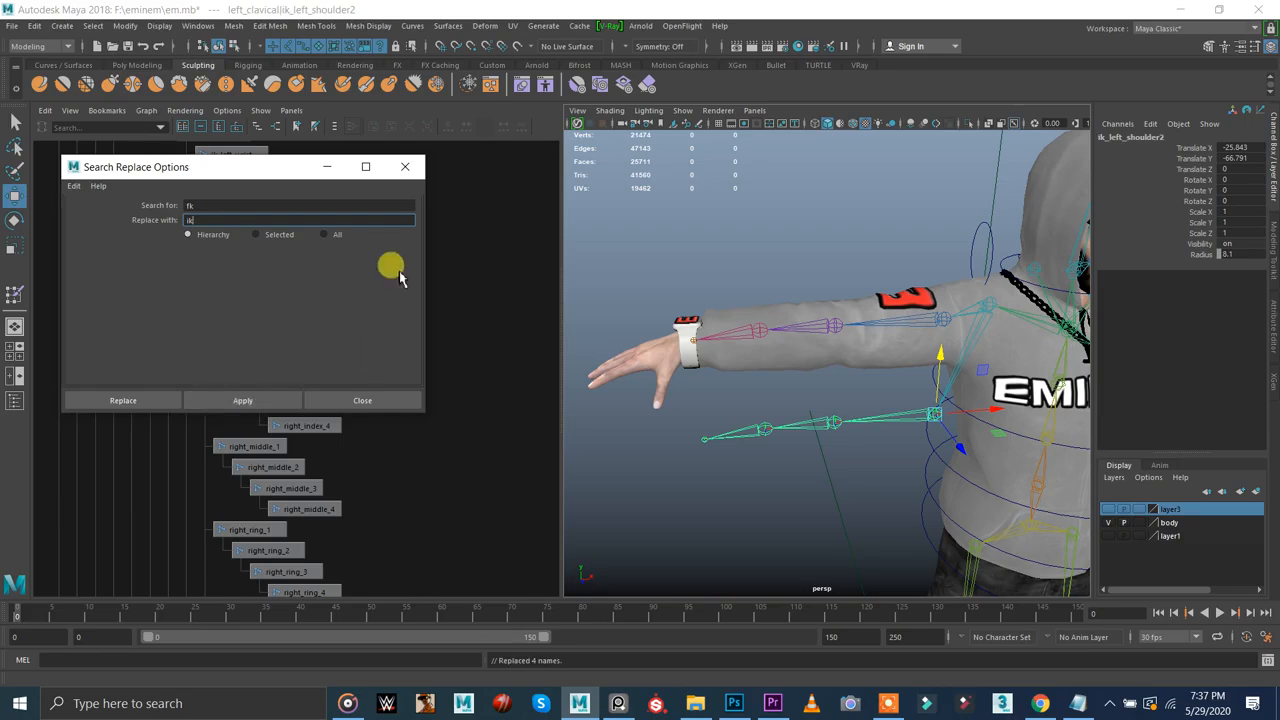
left_click(405, 166)
left_click(835, 420)
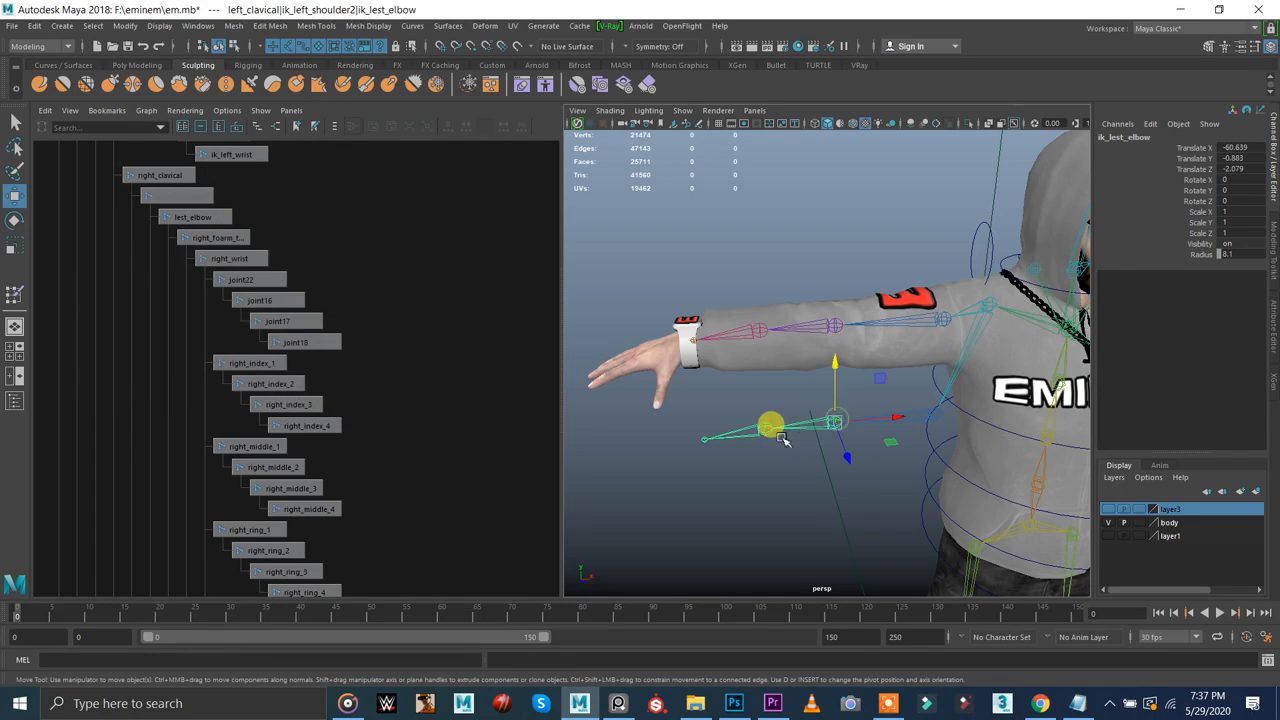
left_click(768, 431)
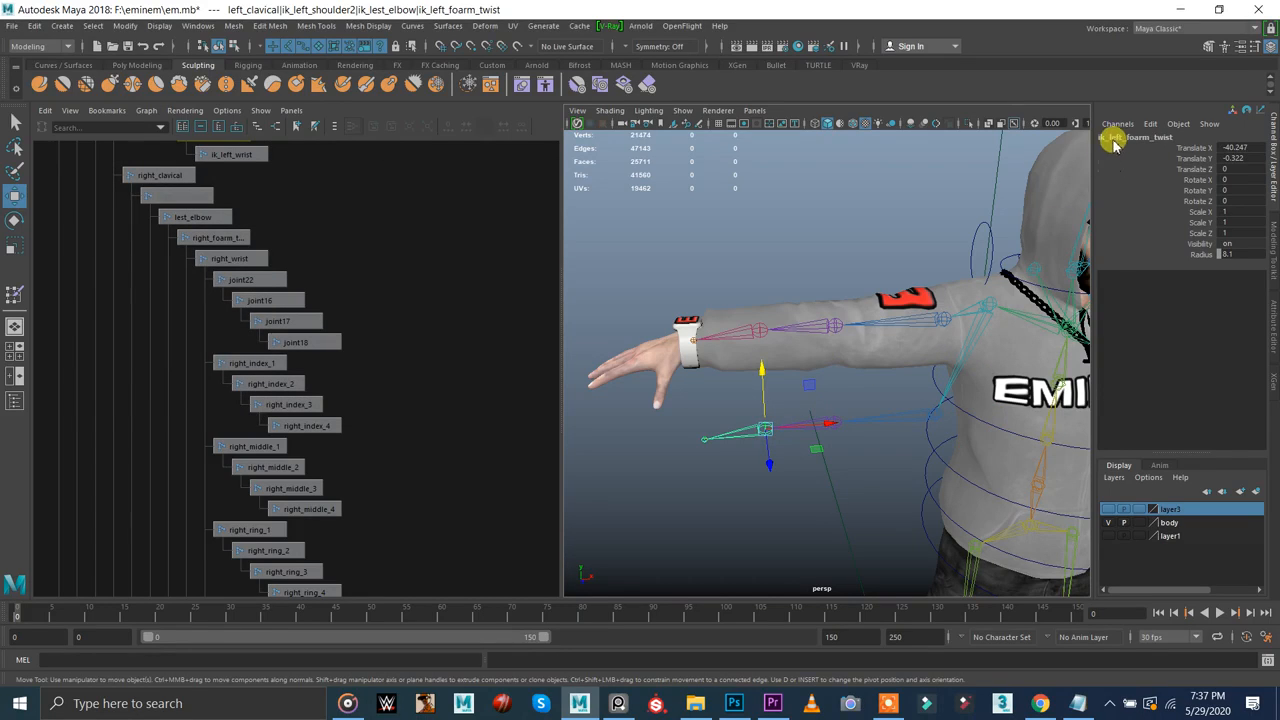
- Move the ik_left_shoulder2 chain farther down to about hip level, deselect it and save the scene
left_click(910, 413)
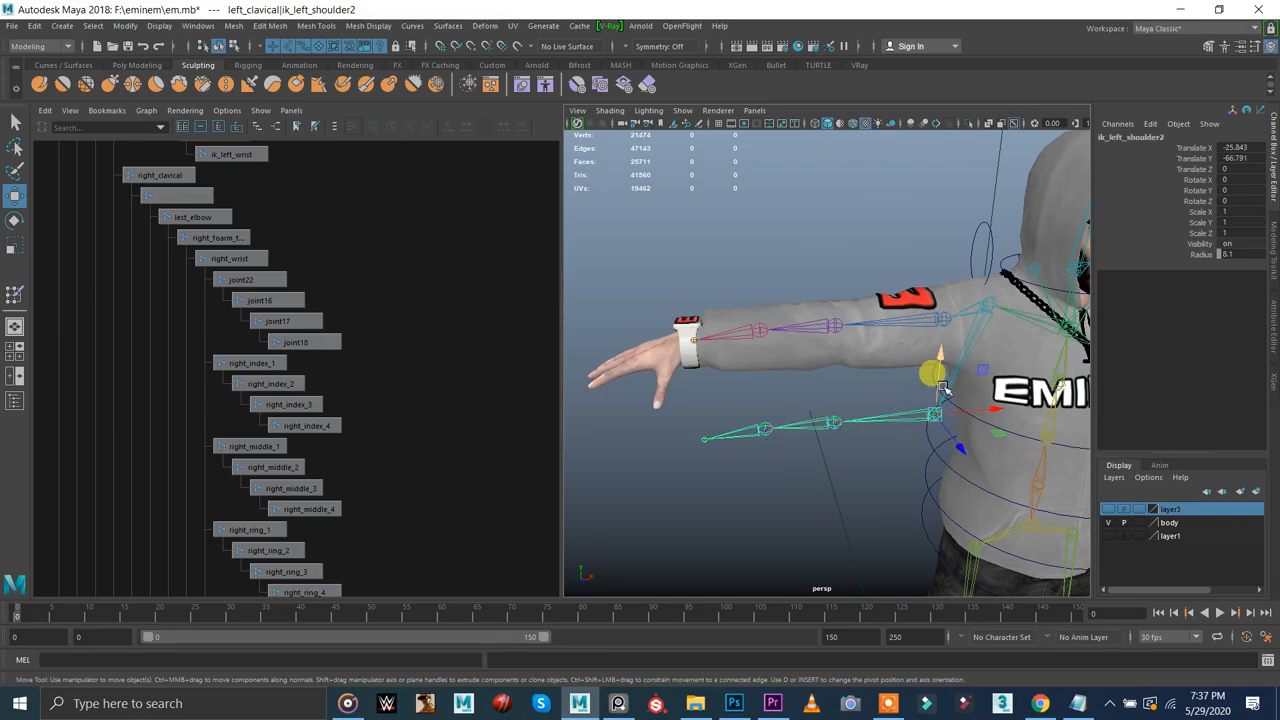
left_click_drag(941, 390, 928, 550)
left_click(770, 258)
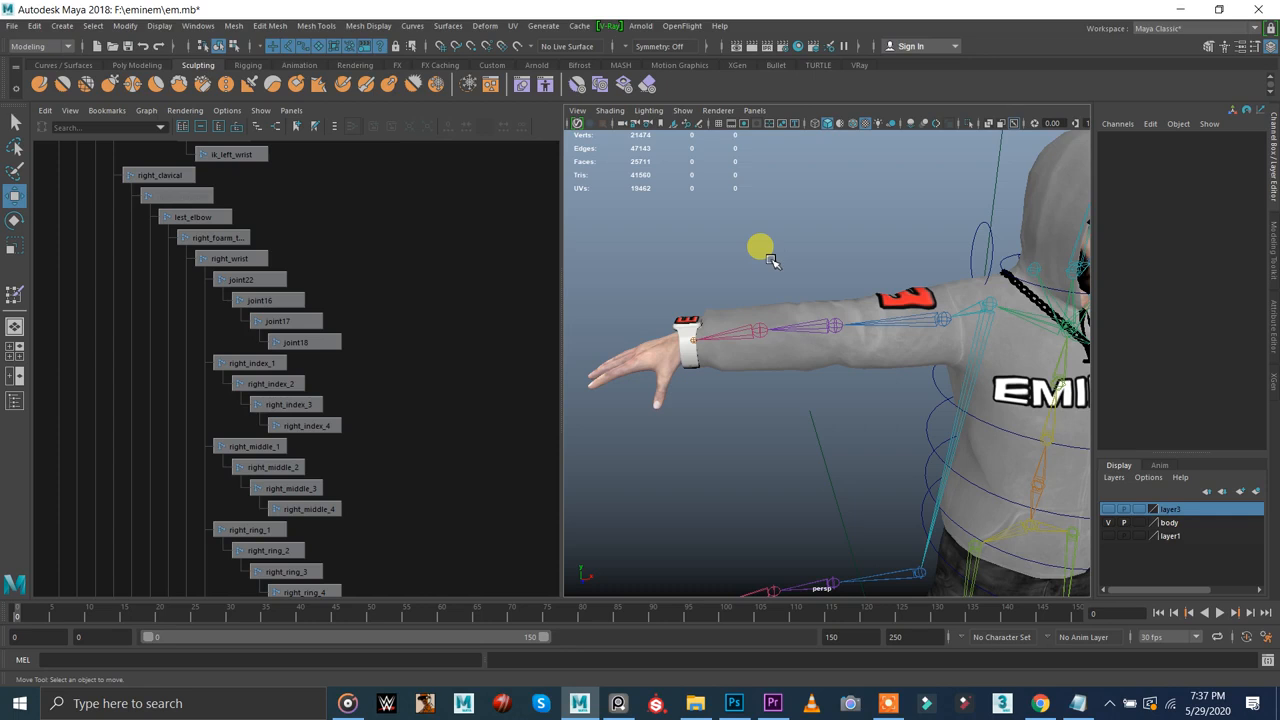
key("ctrl+s")
- Hide the body layer and create a NURBS circle at the origin
right_click_drag(776, 268, 723, 245, "alt")
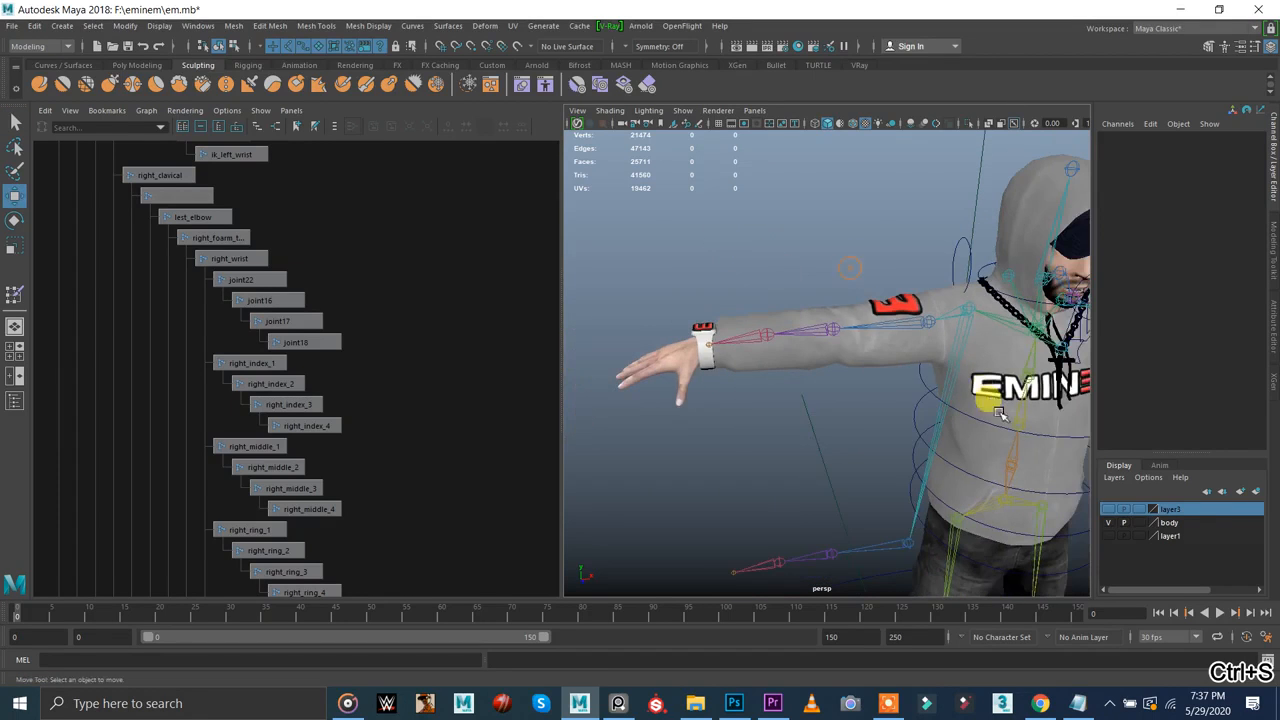
left_click(1110, 523)
left_click(1110, 523)
left_click(1110, 523)
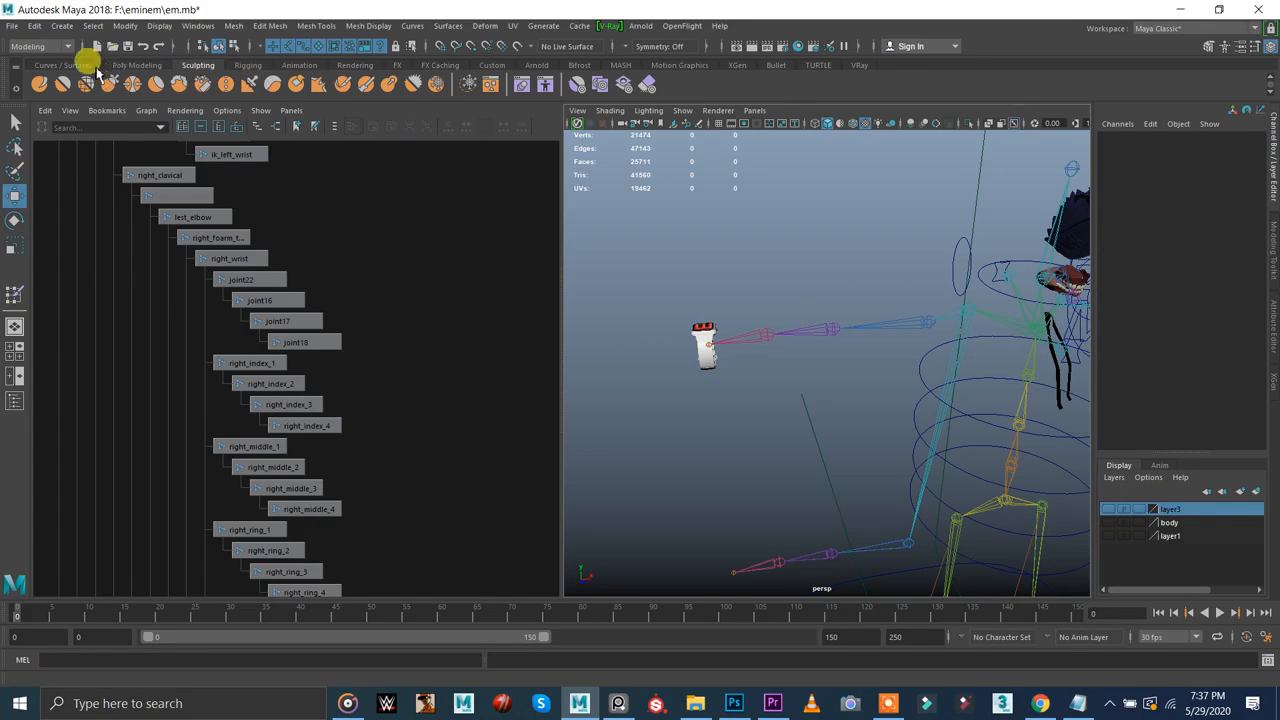
left_click(52, 66)
left_click(44, 84)
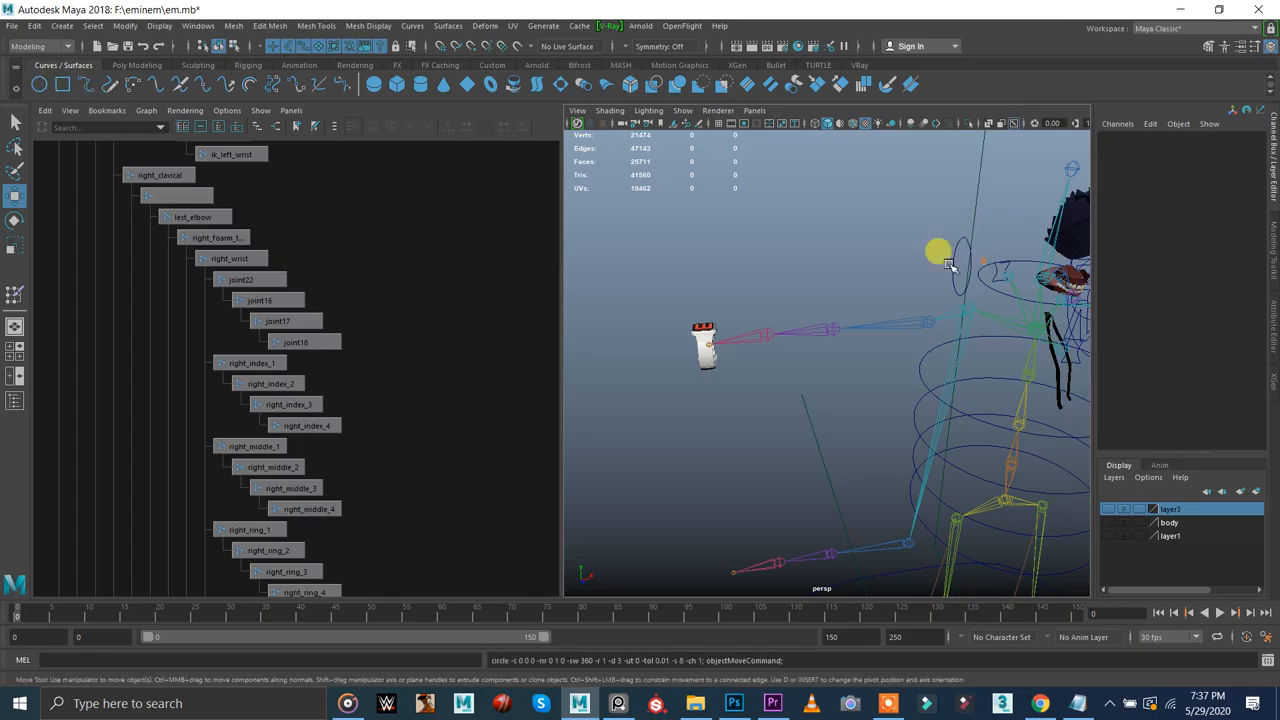
right_click_drag(948, 261, 781, 273, "alt")
middle_click_drag(838, 314, 801, 222, "alt")
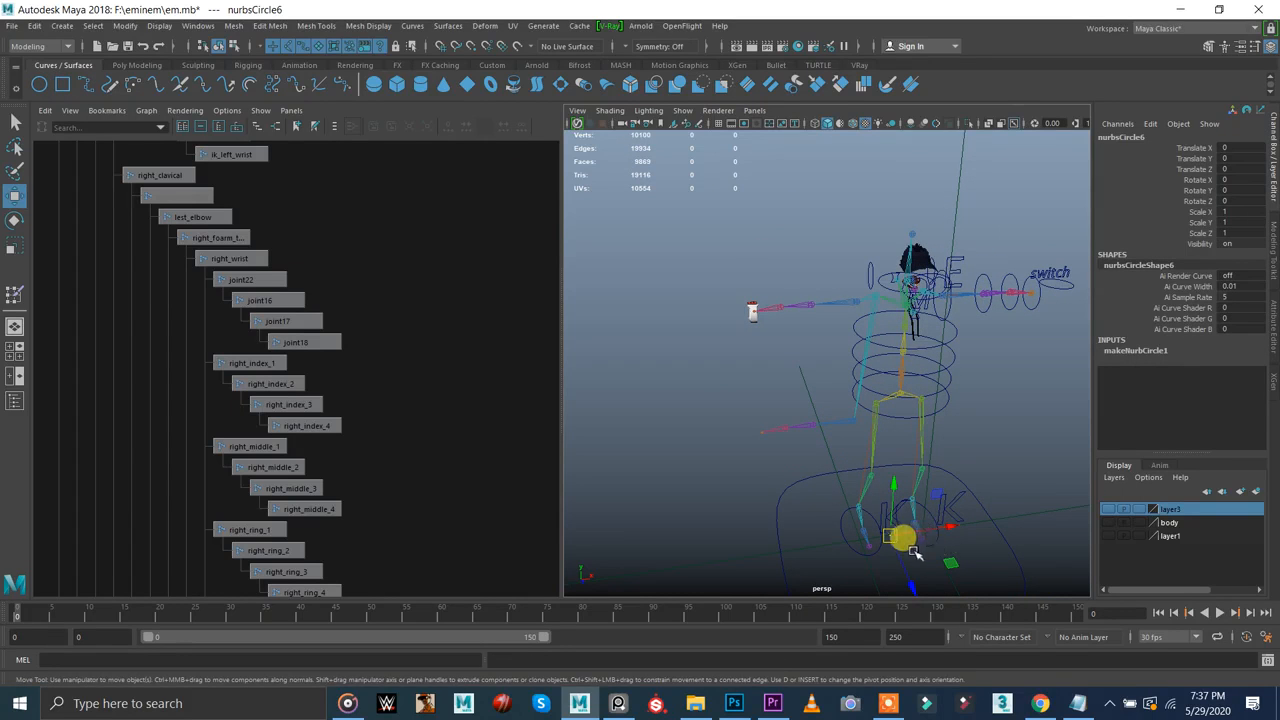
- Scale the new circle uniformly to about 38.633 and rotate it 90 degrees about Z
key("r")
left_click_drag(892, 535, 932, 546)
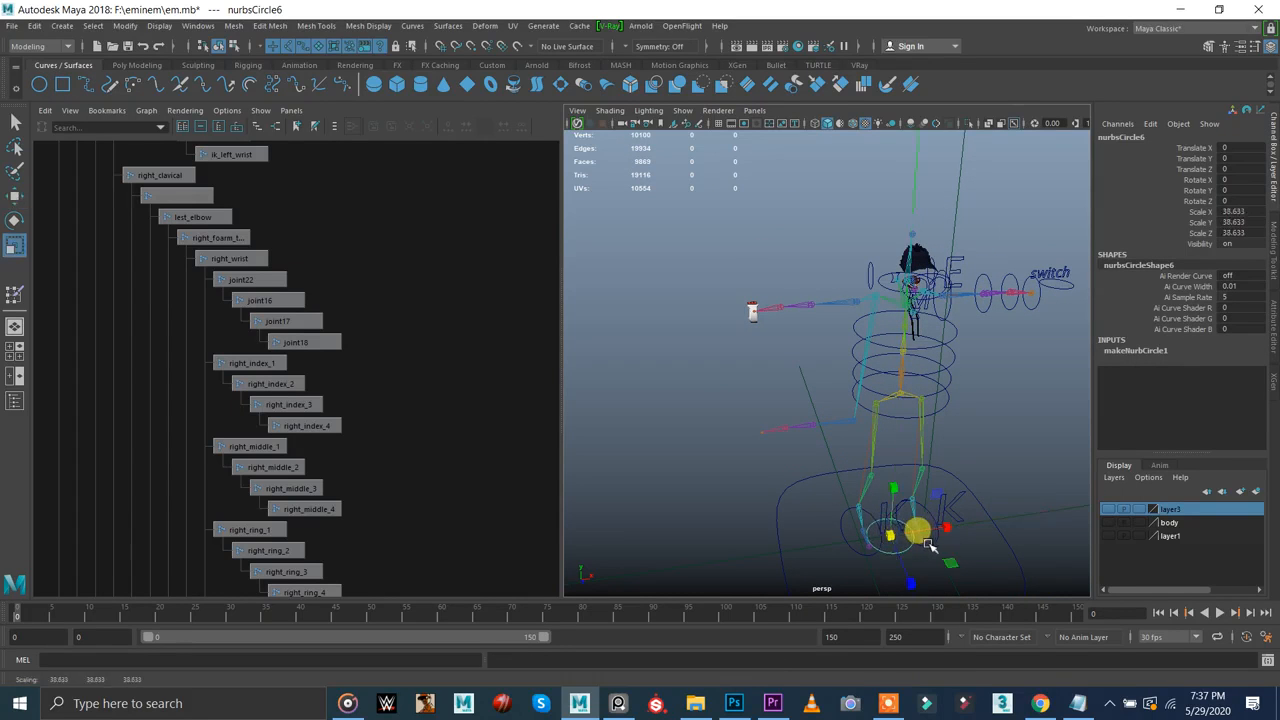
key("e")
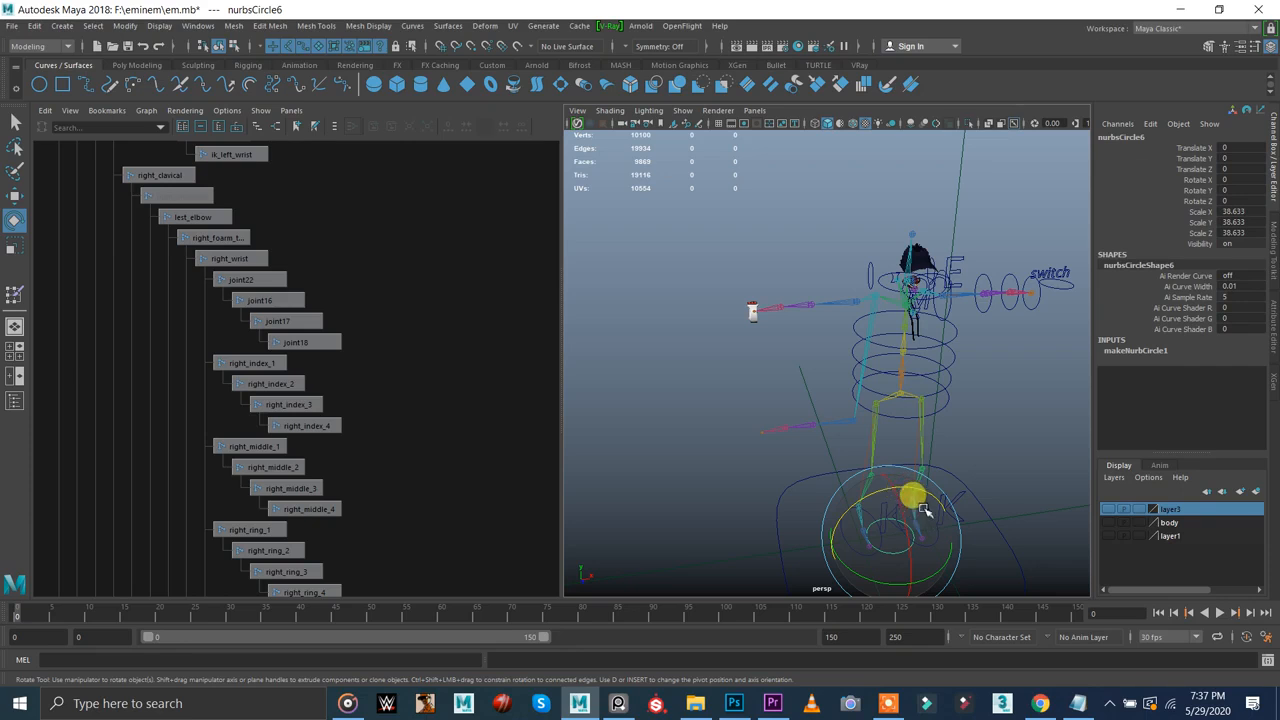
left_click_drag(915, 490, 845, 492)
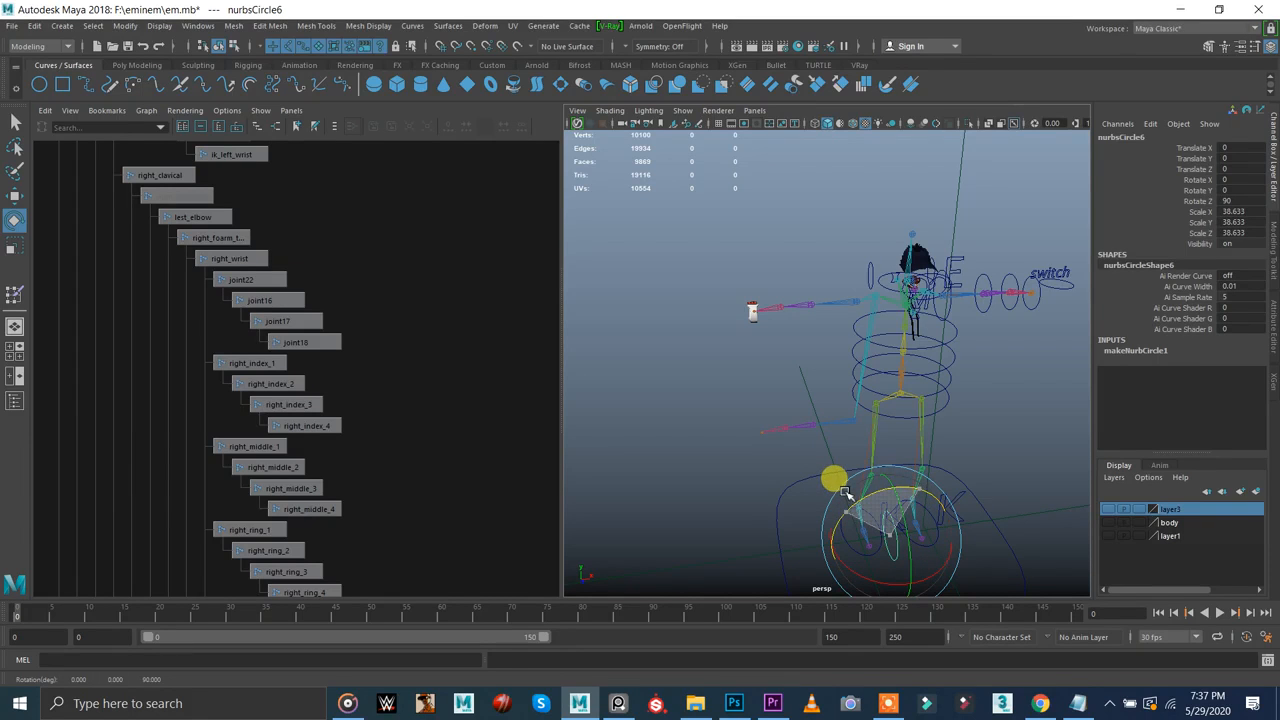
- Move the circle onto the unrigged arm's shoulder joint, at about -60.402, 397.629, -23.4
key("w")
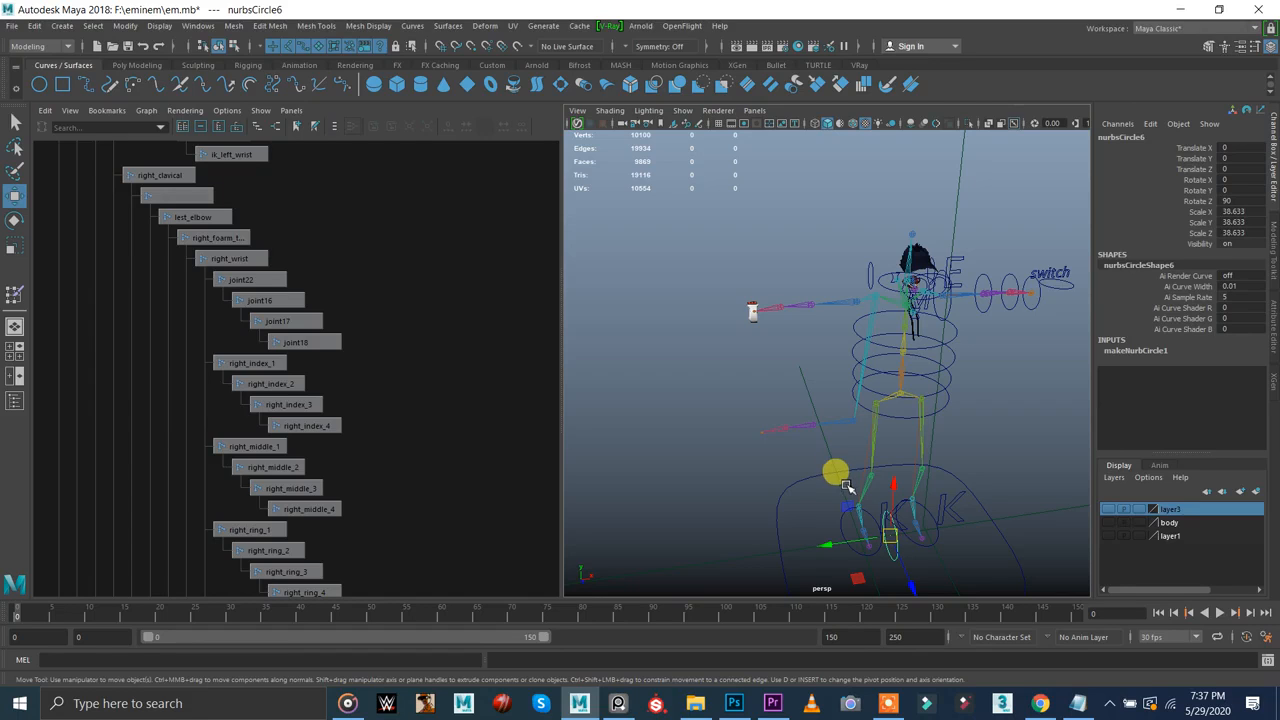
left_click_drag(895, 537, 855, 300)
key("f")
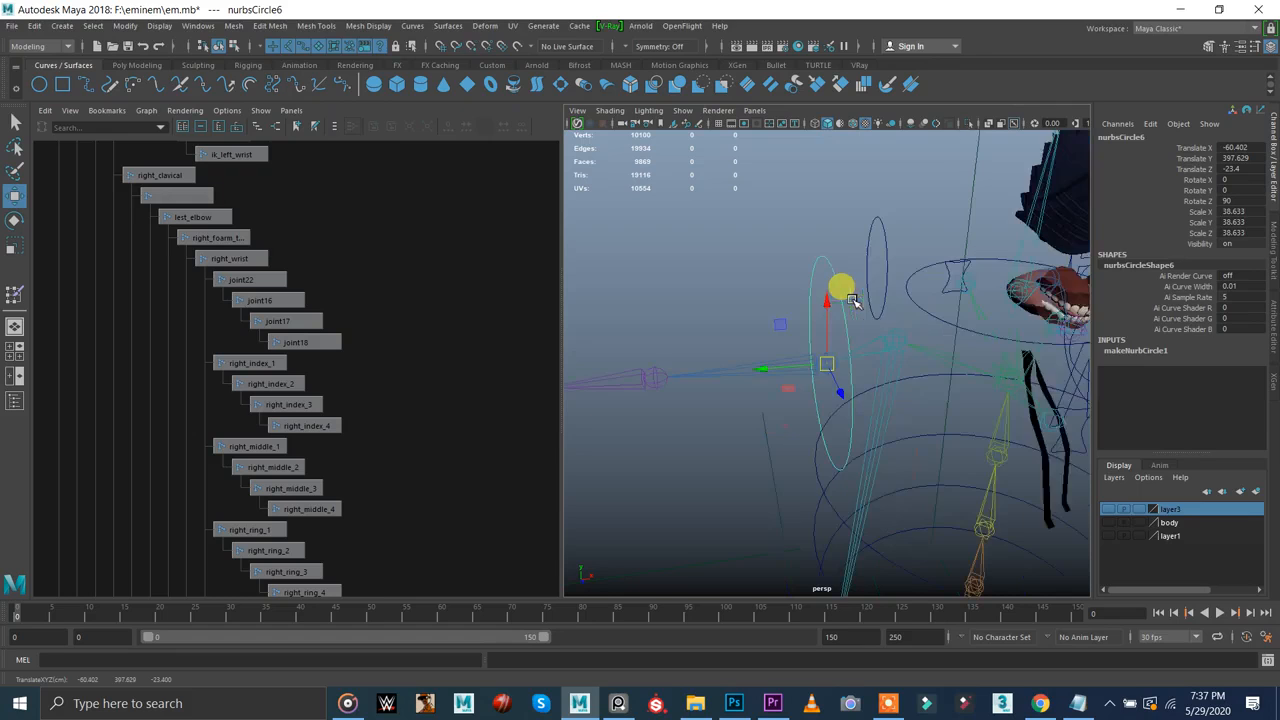
- Show the body layer and resize the shoulder circle uniformly to about 34.755 so it fits around the upper arm
left_click(1108, 523)
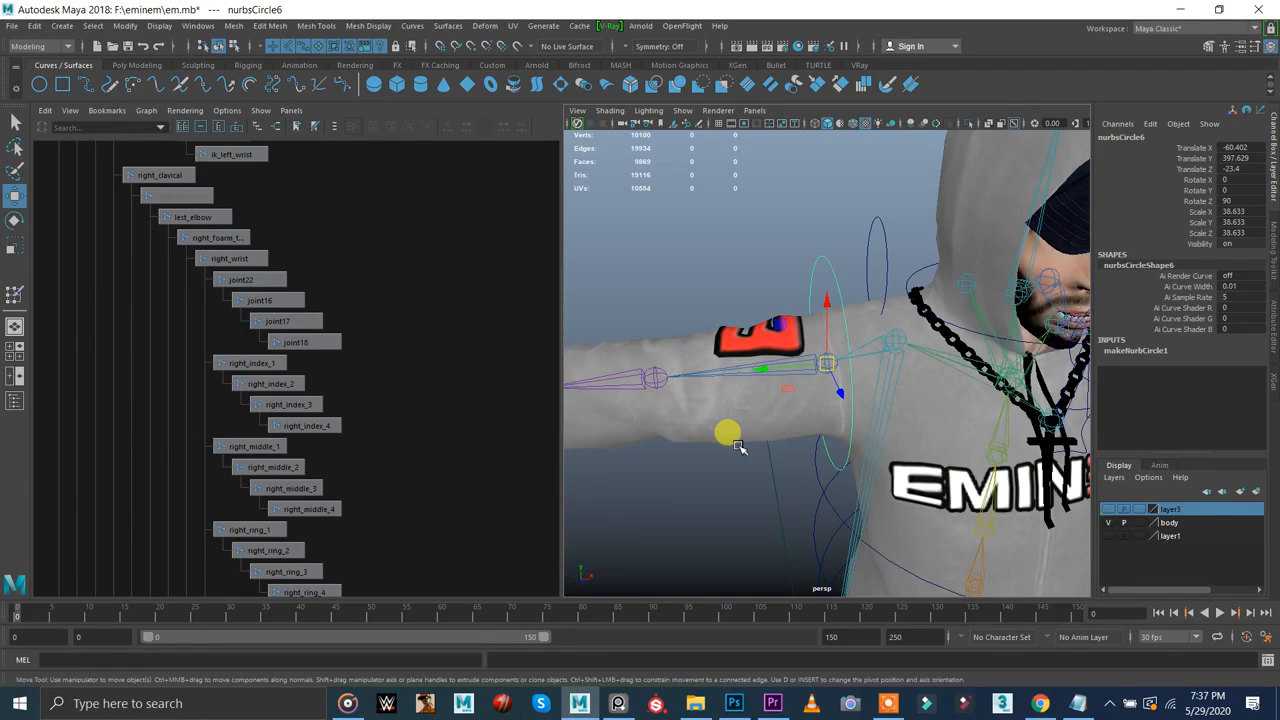
key("r")
left_click_drag(822, 369, 804, 363)
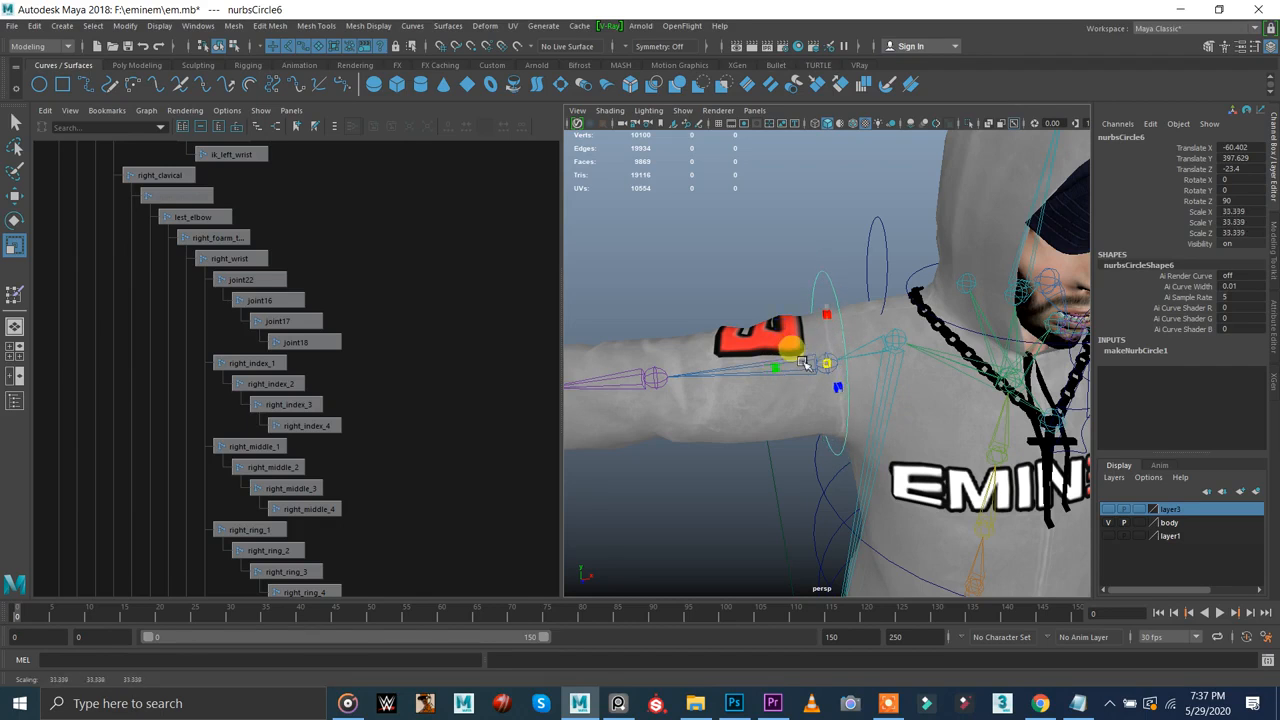
key("q")
scroll(810, 389, "down", 6)
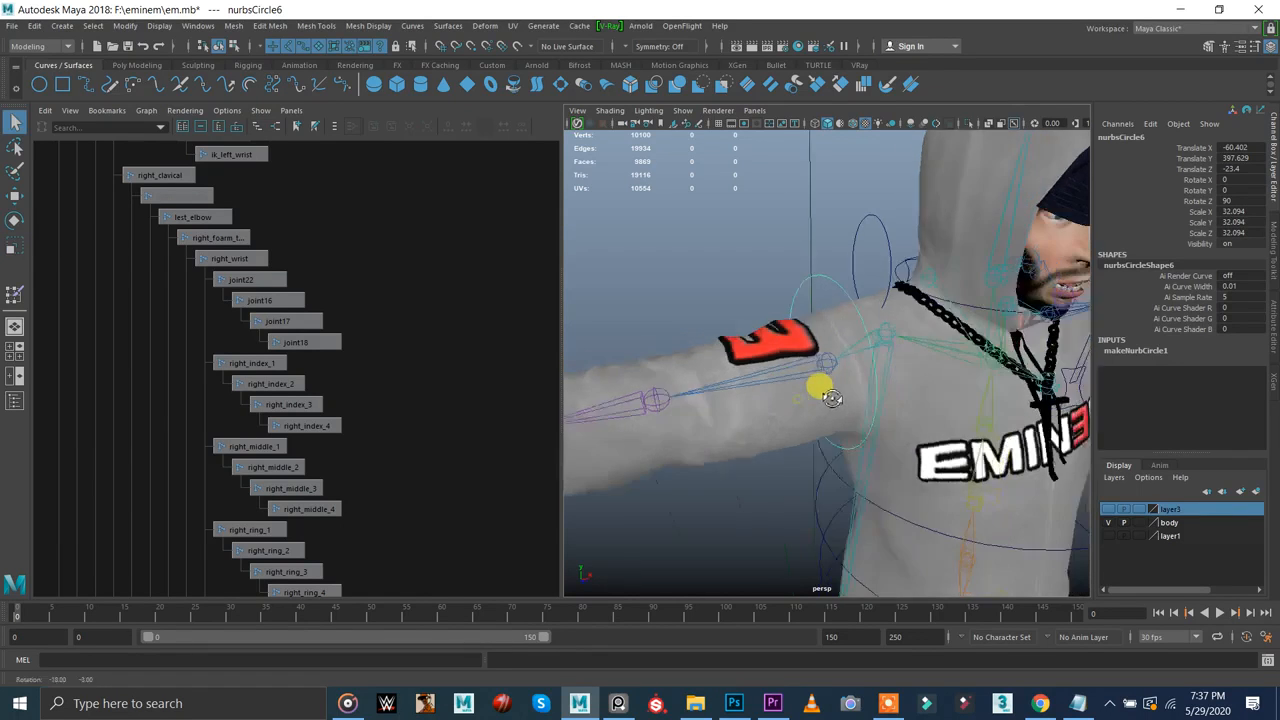
left_click_drag(672, 376, 775, 378, "alt")
right_click_drag(775, 378, 920, 419, "alt")
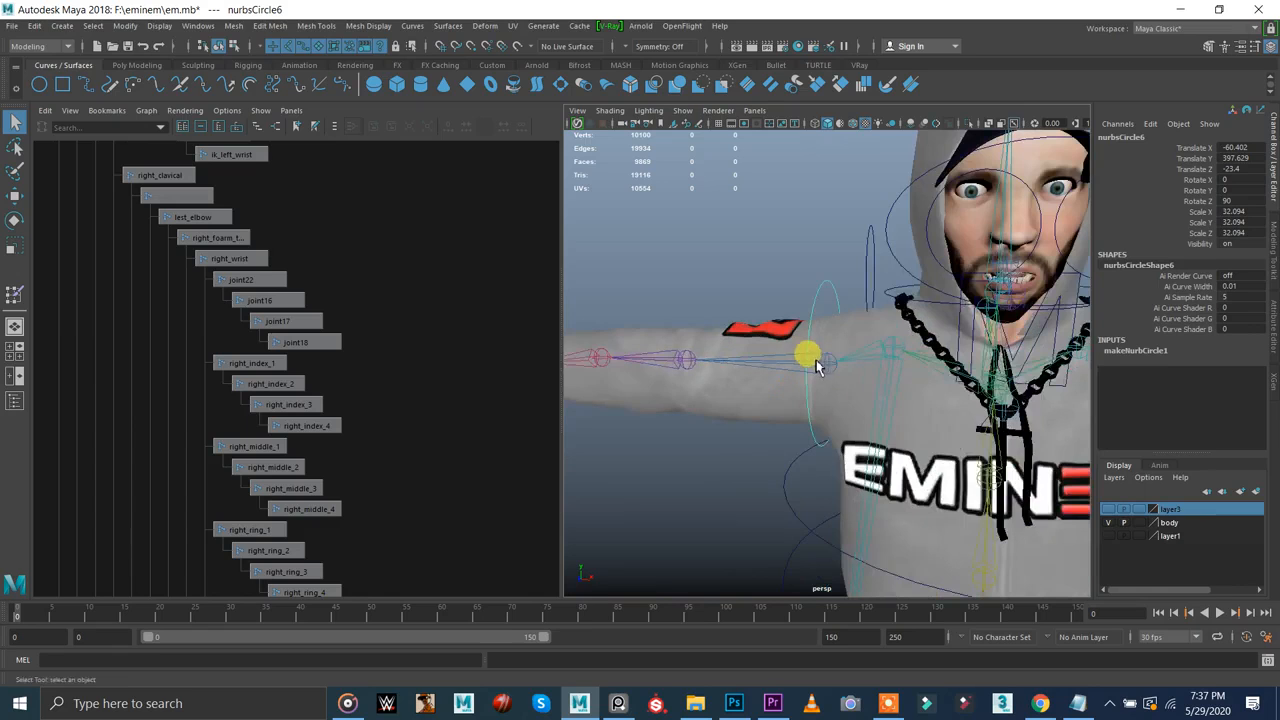
key("r")
left_click_drag(823, 361, 830, 386)
middle_click_drag(754, 352, 783, 343, "alt")
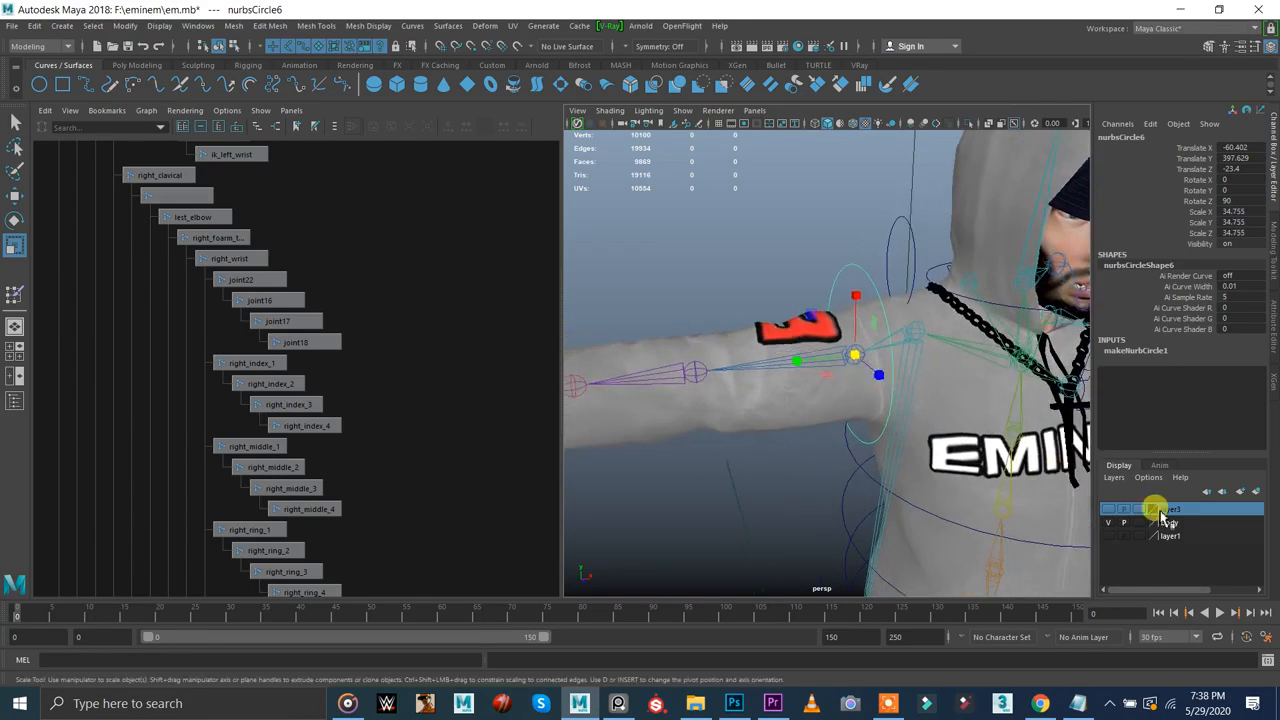
- Hide the body layer, then freeze the shoulder circle's transforms and delete its construction history
left_click(1110, 522)
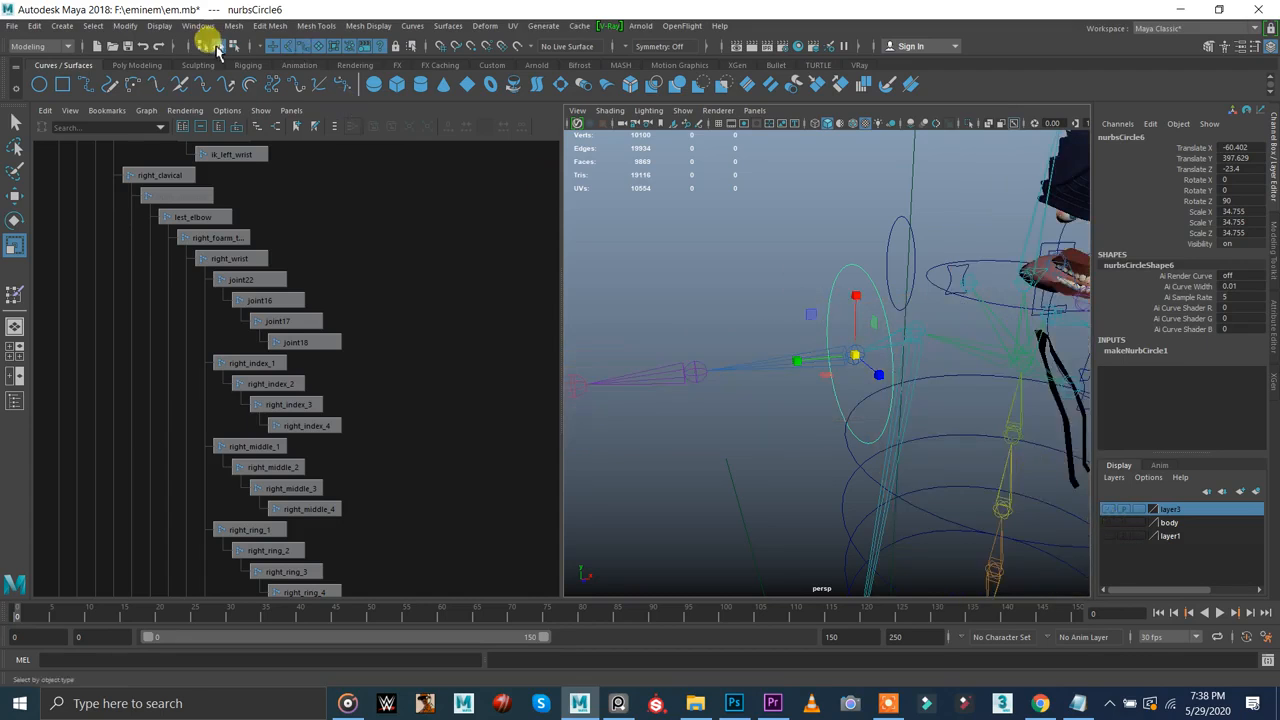
left_click(158, 67)
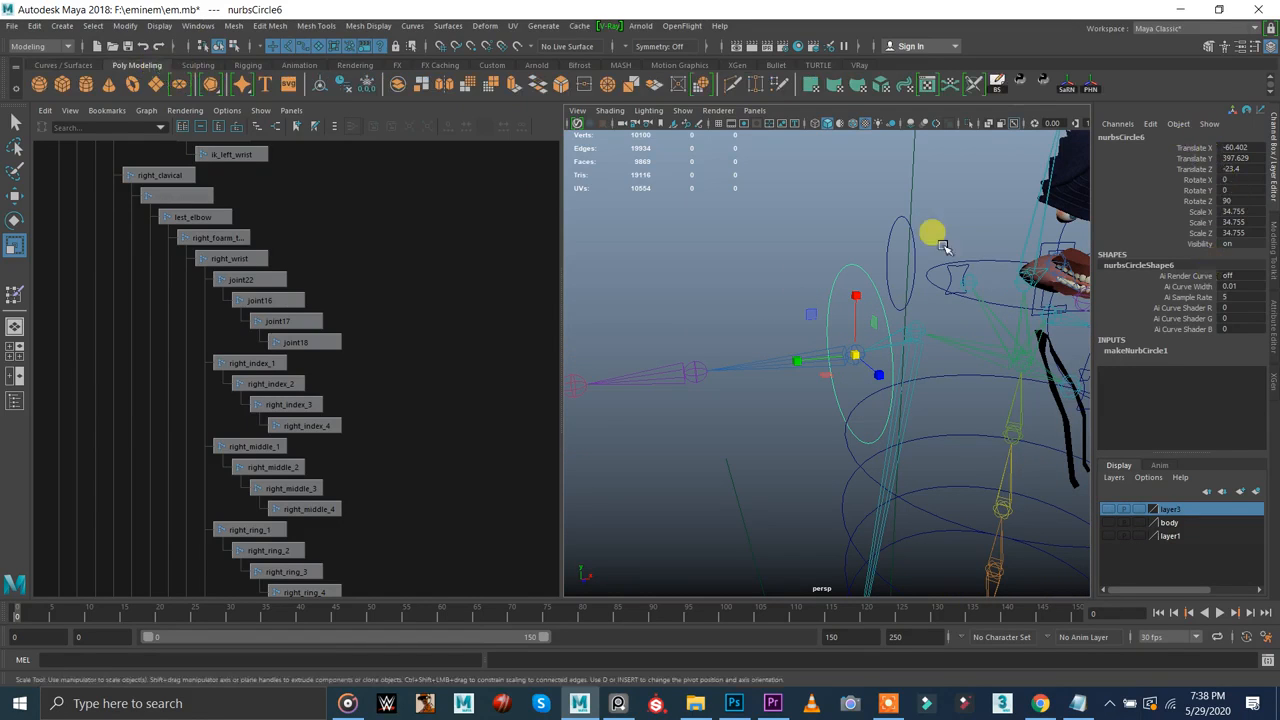
left_click(364, 84)
left_click(346, 84)
left_click(362, 87)
left_click(366, 84)
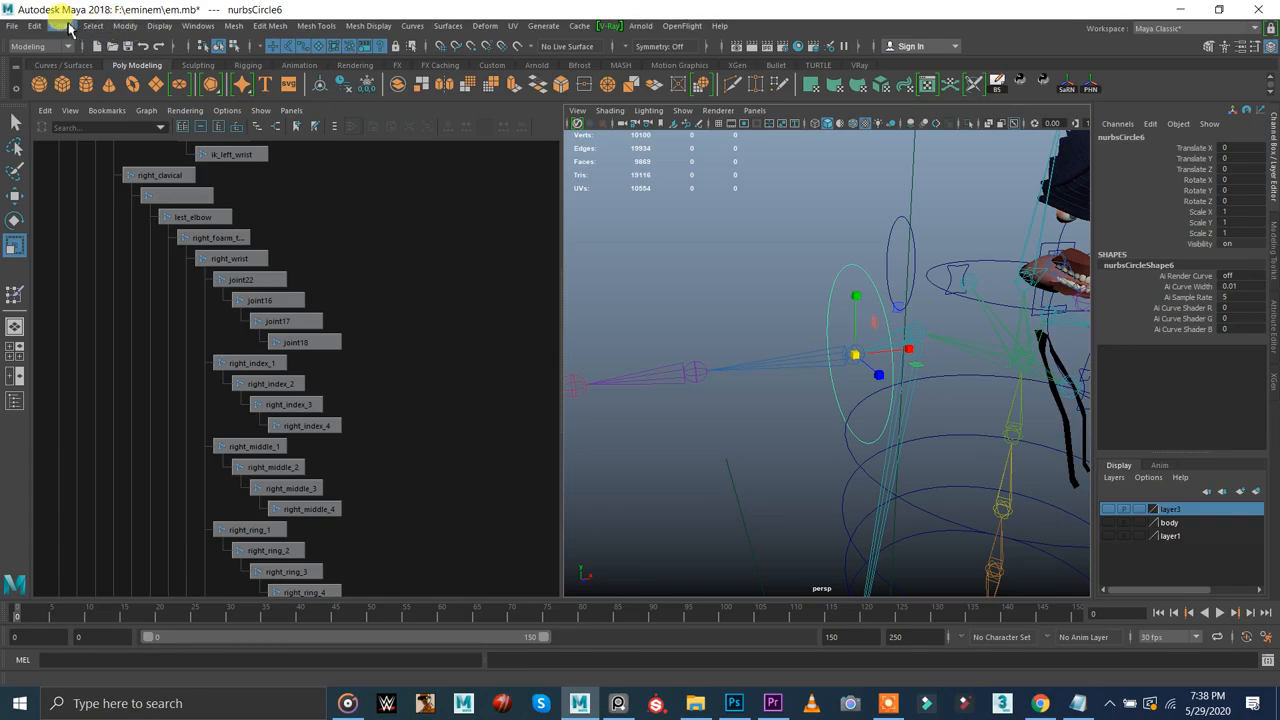
left_click(36, 28)
mouse_move(97, 184)
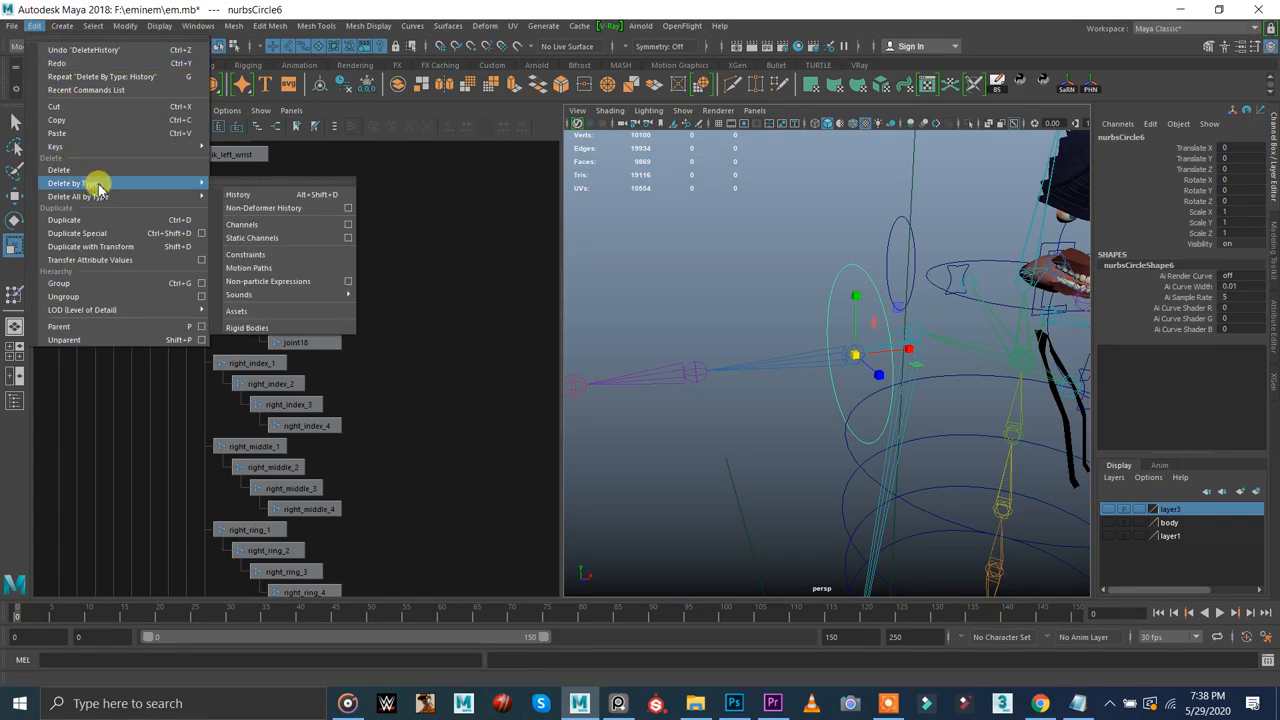
left_click(697, 257)
left_click_drag(808, 257, 856, 306)
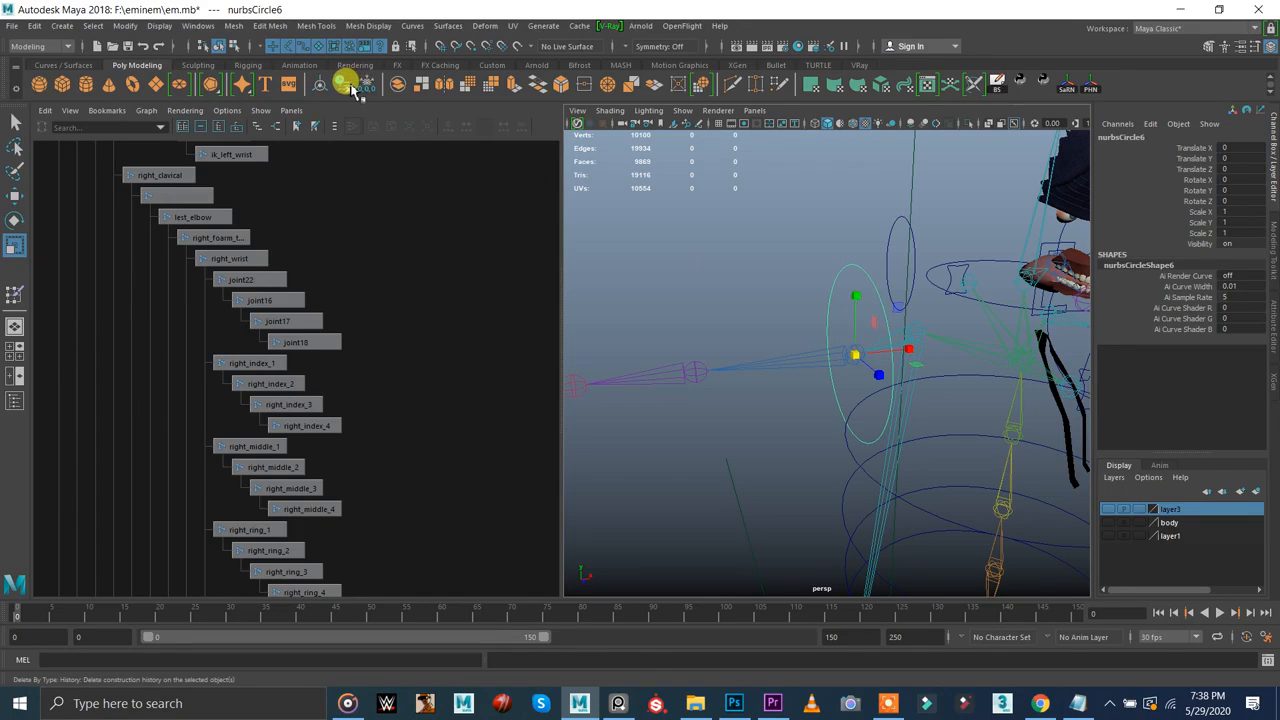
- Rename the shoulder circle as left_shoulder_ctrl
key("q")
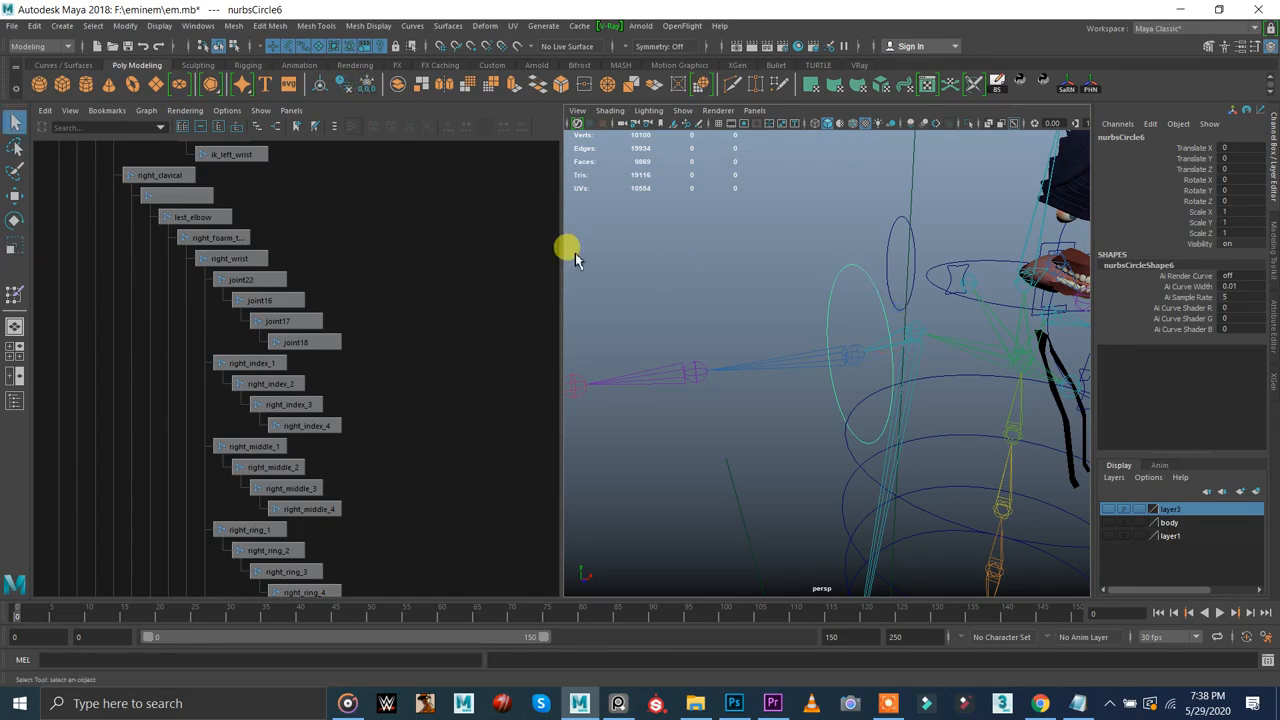
key("w")
left_click_drag(762, 322, 826, 348, "alt")
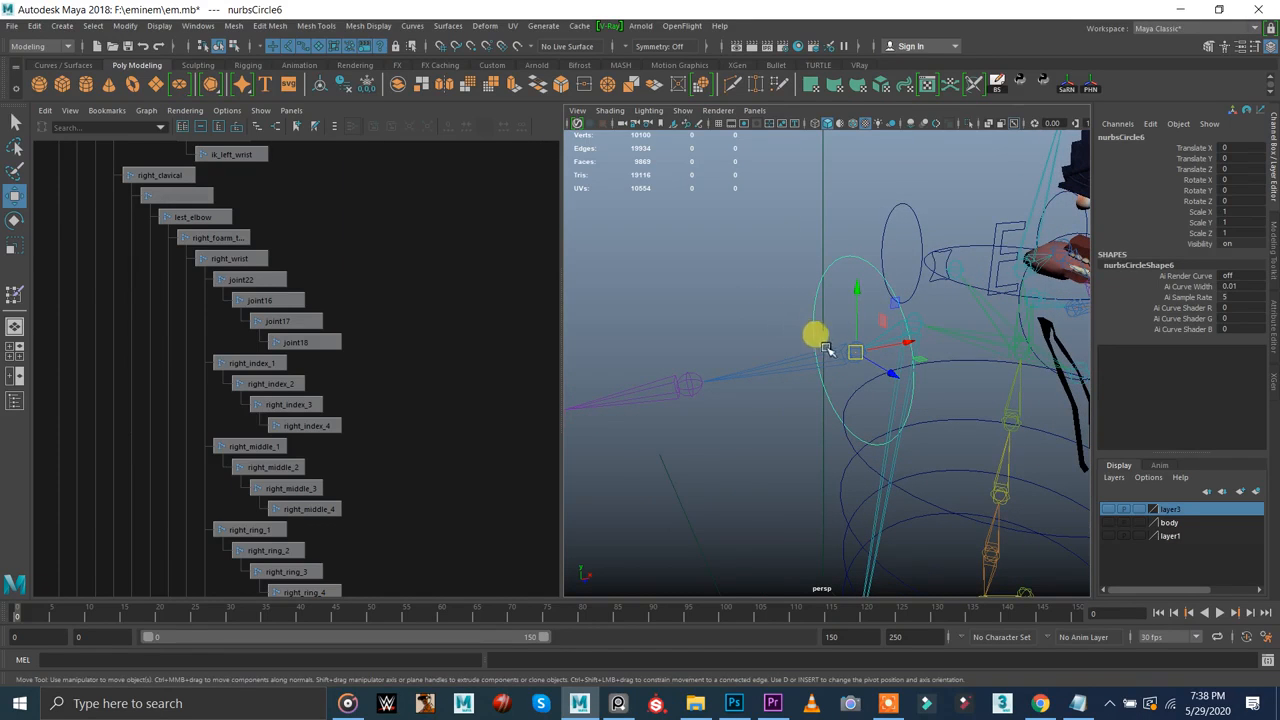
double_click(1116, 137)
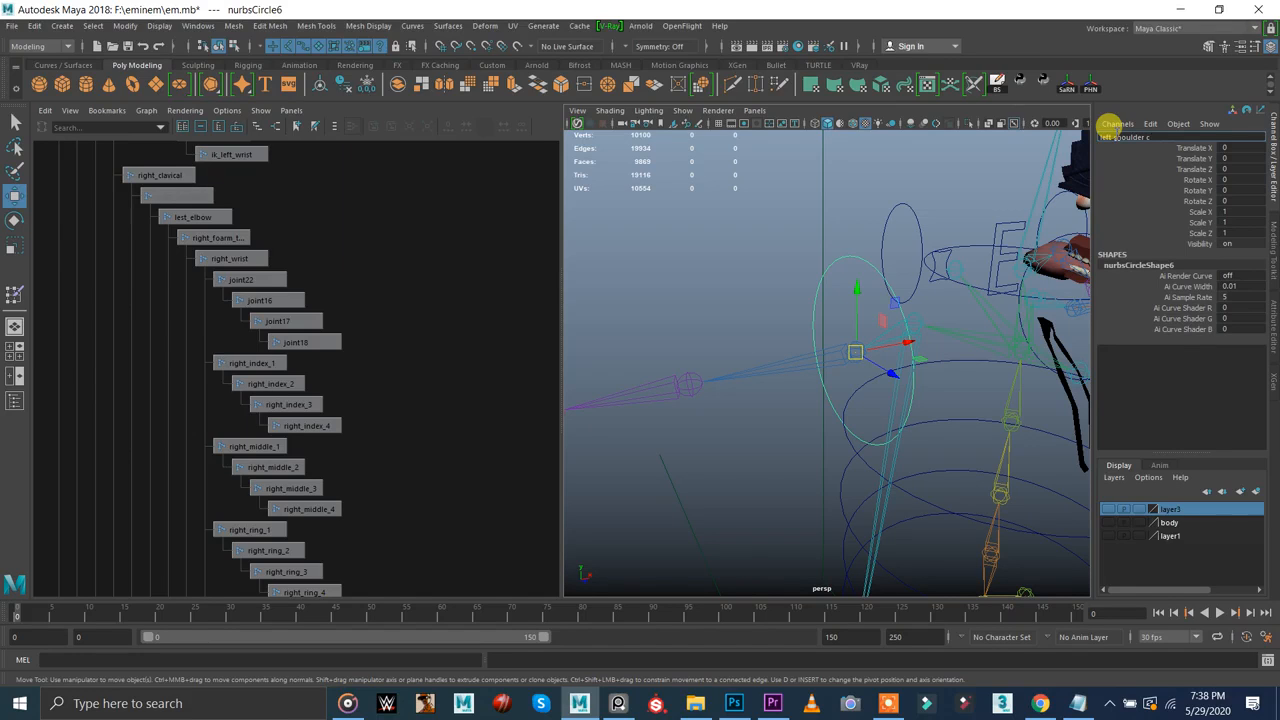
key("Return")
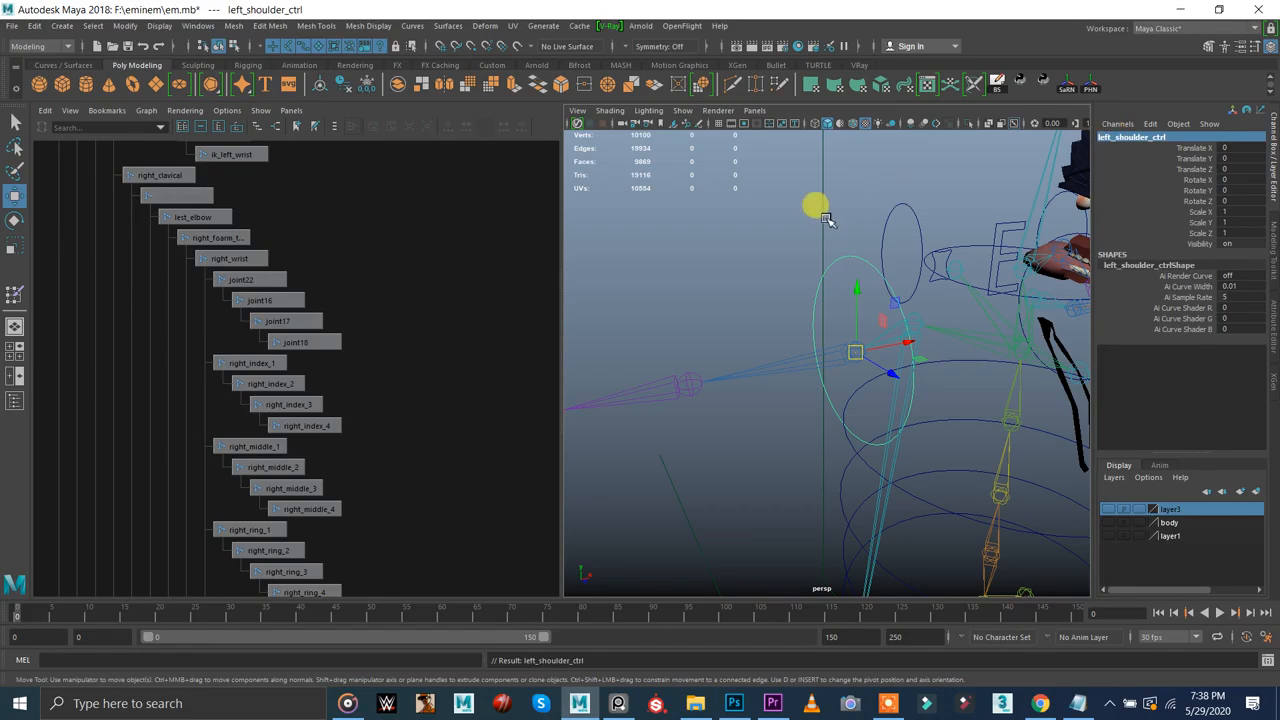
key("q")
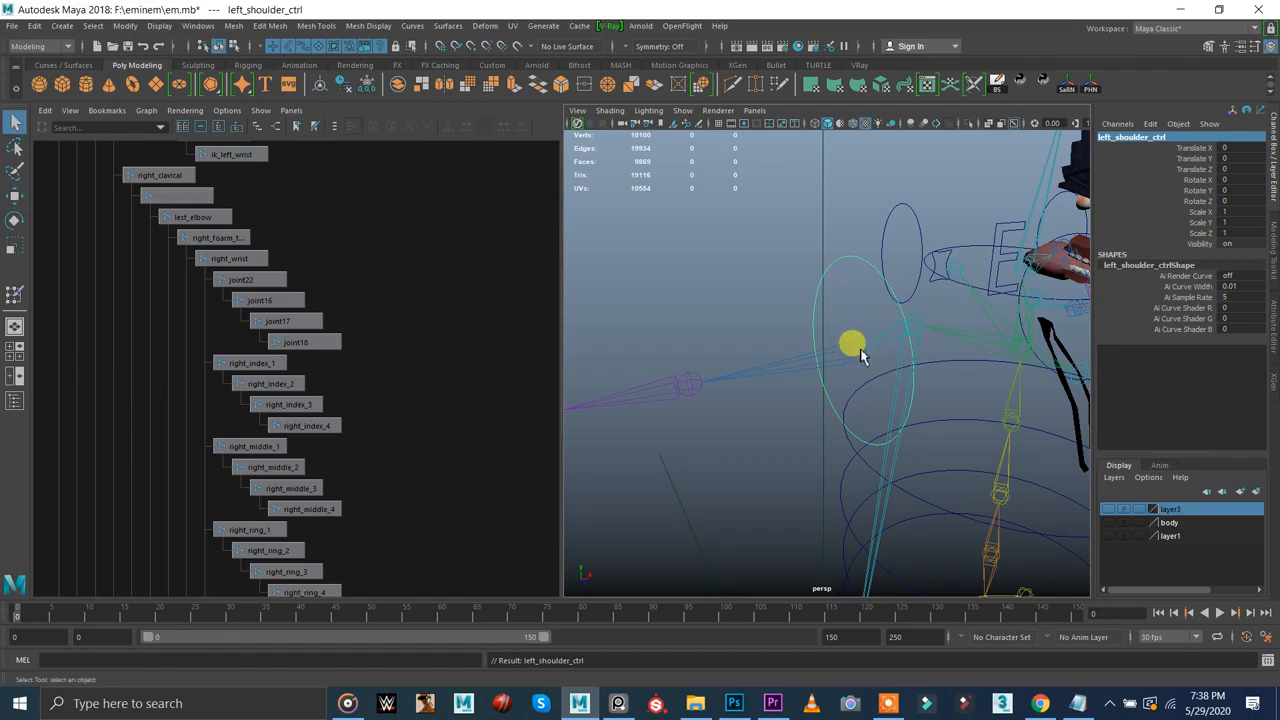
- Duplicate the shoulder control circle and snap the copy onto the elbow joint, at about -60.639, -0.883, -2.079
key("w")
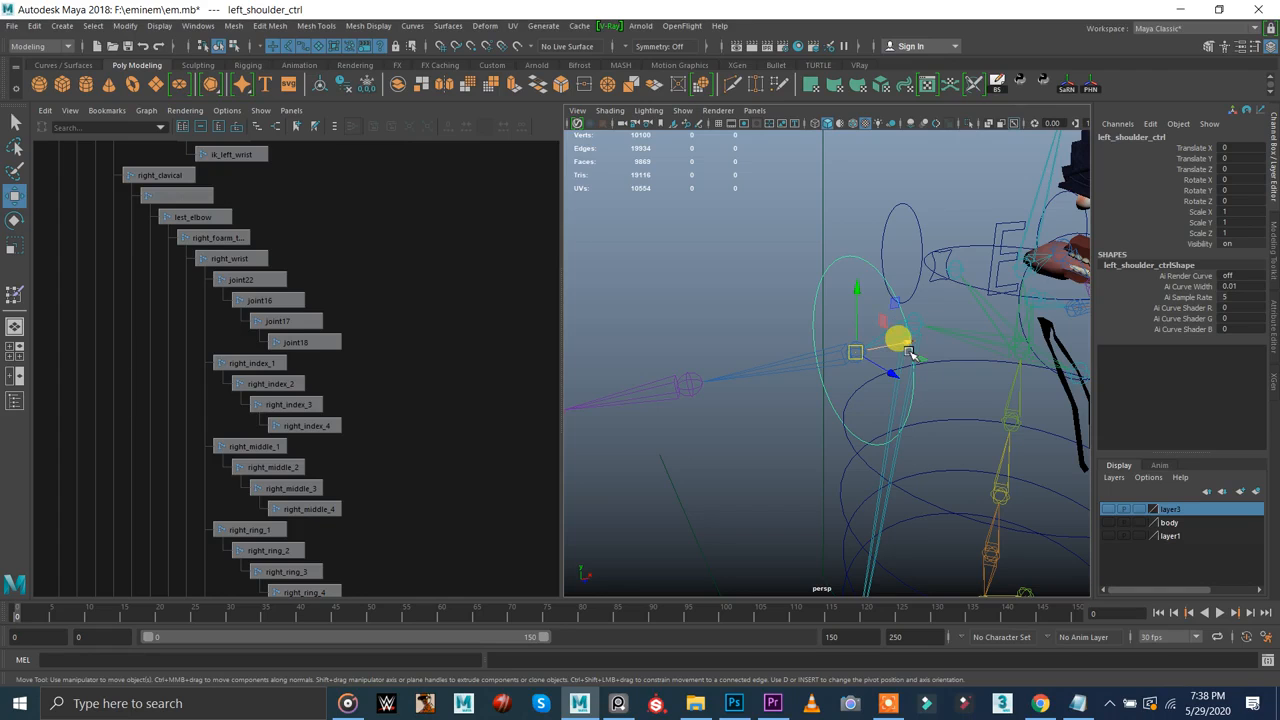
left_click(789, 306)
left_click(855, 350)
left_click(740, 305)
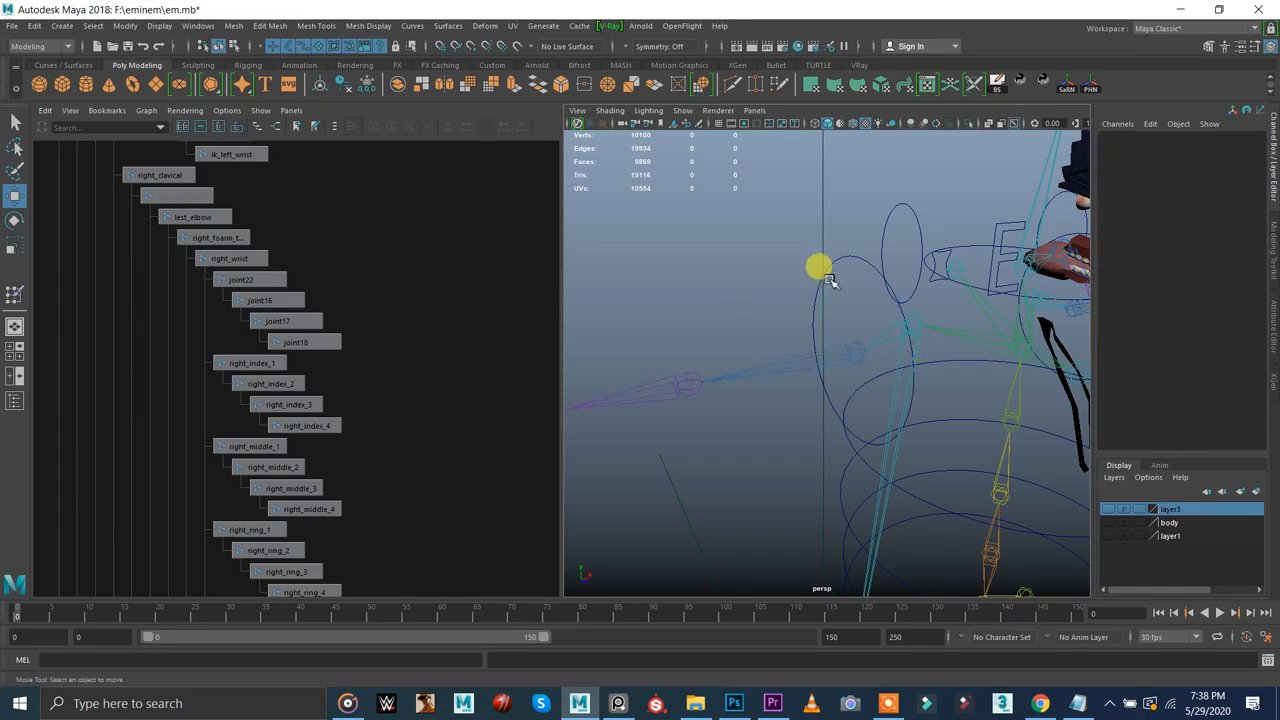
left_click(851, 278)
key("q")
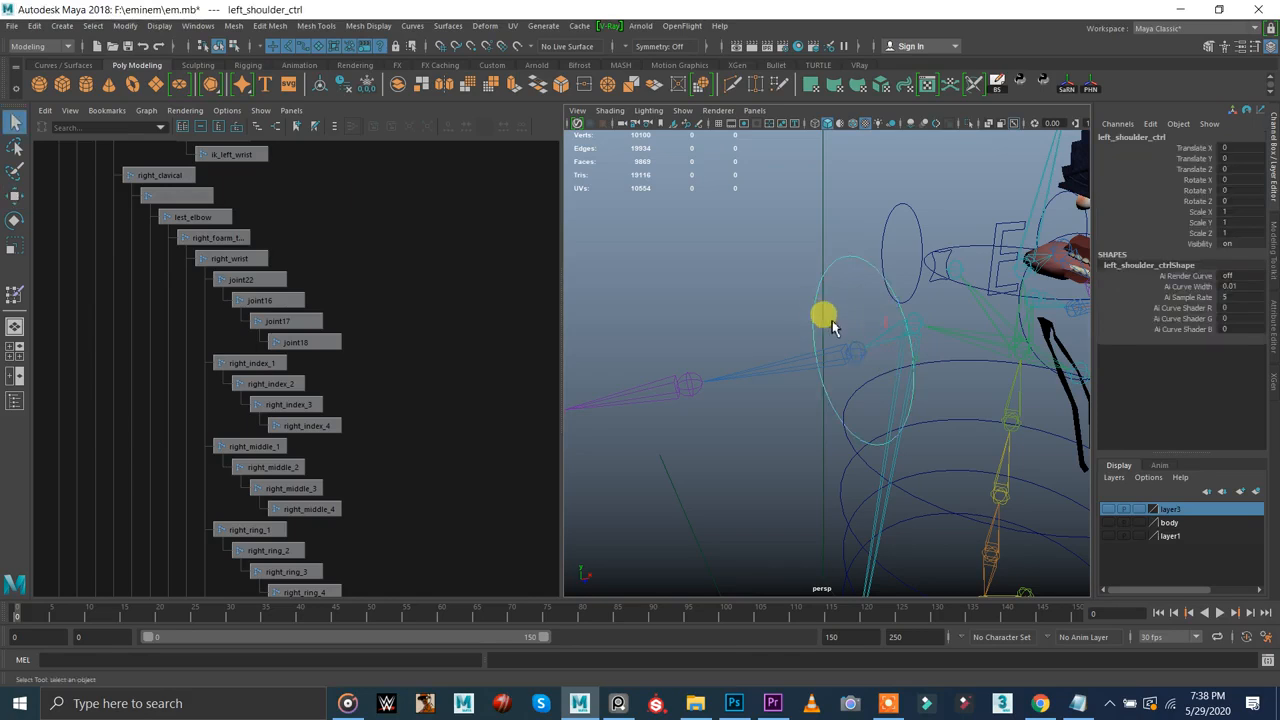
key("w")
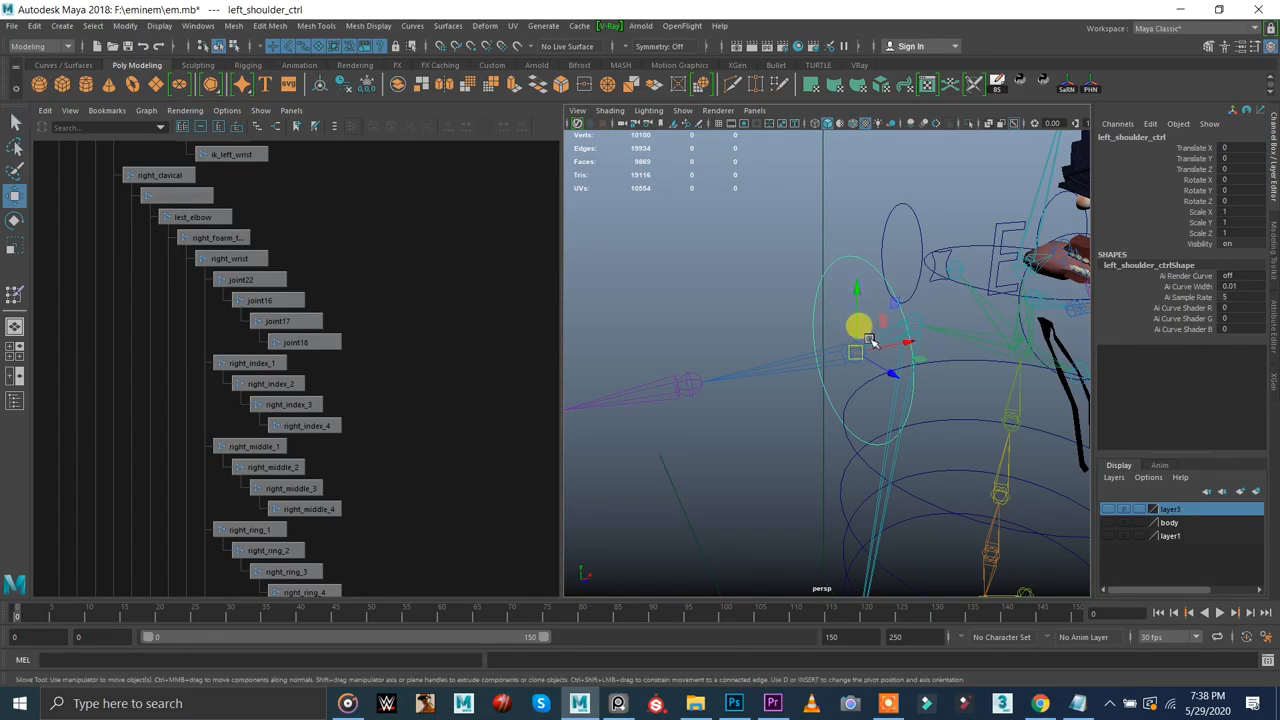
mouse_move(858, 352)
left_mouse_down()
mouse_move(696, 407)
mouse_move(658, 400)
mouse_move(728, 389)
left_mouse_up()
mouse_move(868, 372)
right_mouse_down("alt")
mouse_move(712, 356)
mouse_move(640, 390)
right_mouse_up("alt")
middle_click_drag(742, 349, 786, 331, "alt")
key("v")
- Duplicate the elbow circle and snap the copy onto the forearm joint, at about -100.886, -1.205, -2.079
left_click_drag(832, 338, 780, 344, "shift")
mouse_move(686, 299)
right_mouse_down("alt")
mouse_move(888, 320)
mouse_move(794, 323)
right_mouse_up("alt")
middle_click_drag(794, 323, 865, 334, "alt")
left_click_drag(706, 339, 728, 340, "alt")
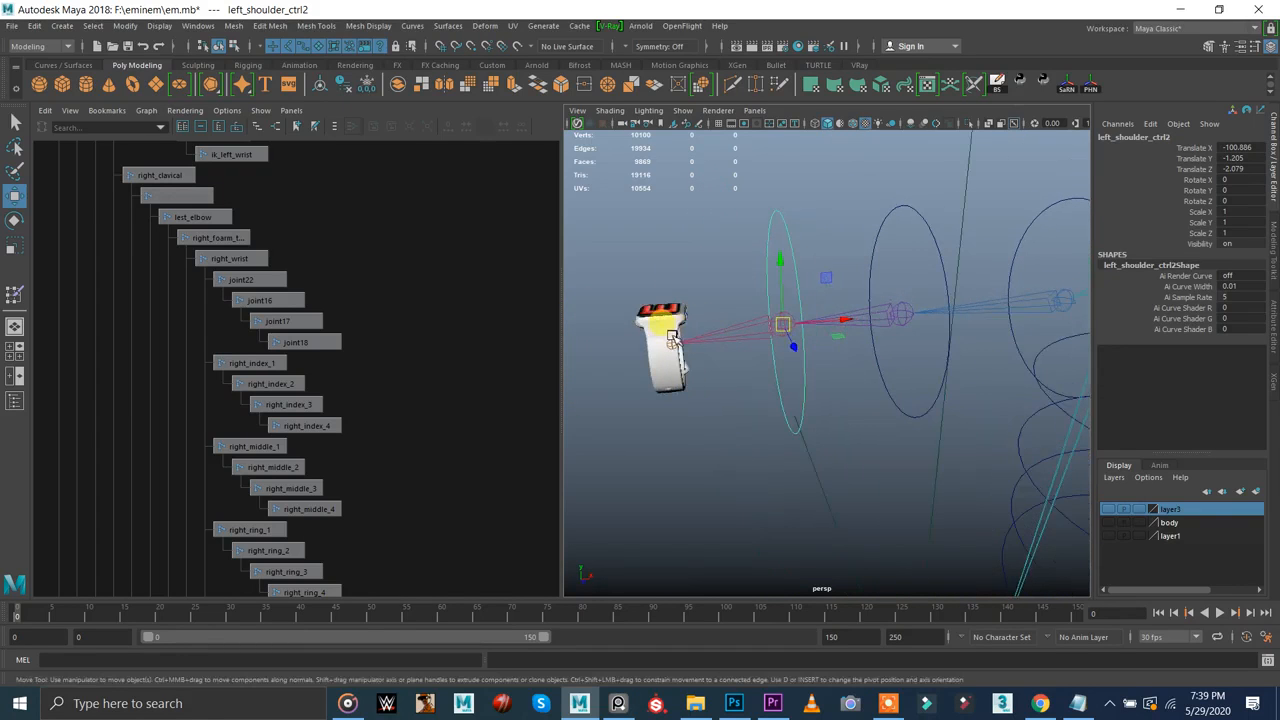
- Hide polygons in the viewport, duplicate the forearm circle onto the wrist joint at about -135.19, -4.747, -2.079, and scale it uniformly to about 0.532
left_click(681, 110)
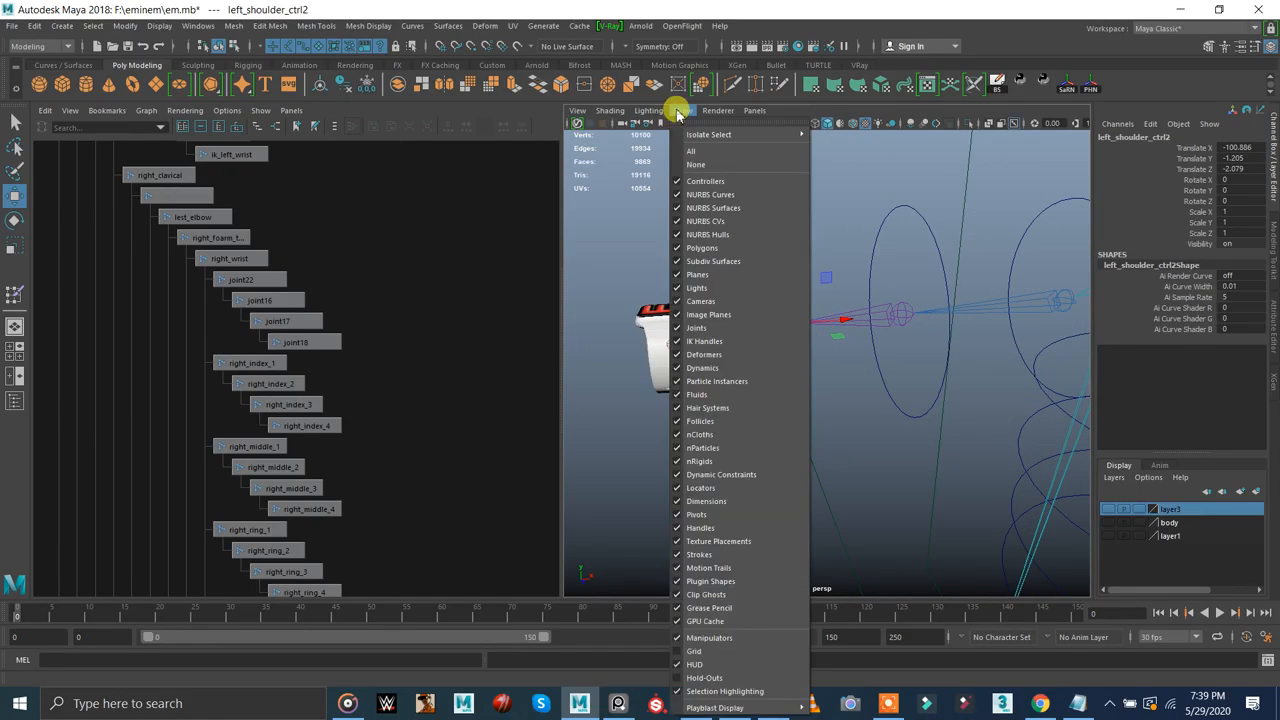
left_click(718, 224)
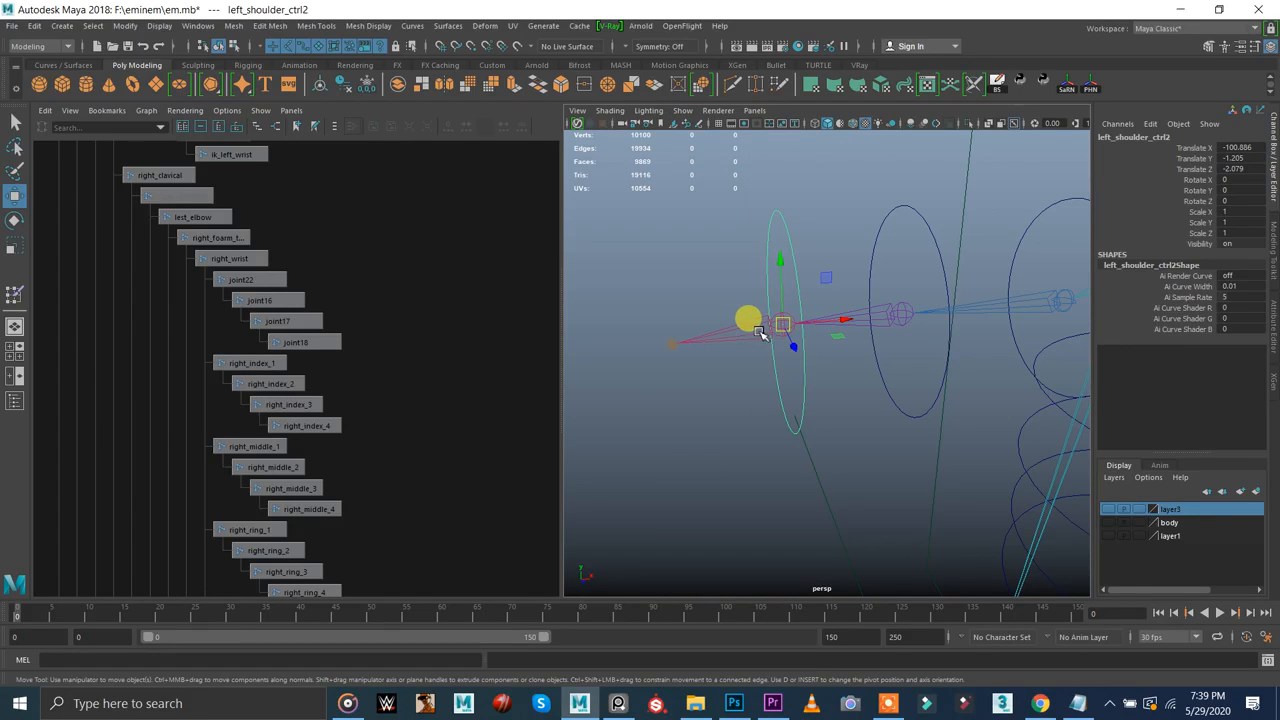
mouse_move(780, 340)
left_mouse_down("shift")
mouse_move(639, 347)
mouse_move(585, 333)
left_mouse_up("shift")
key("r")
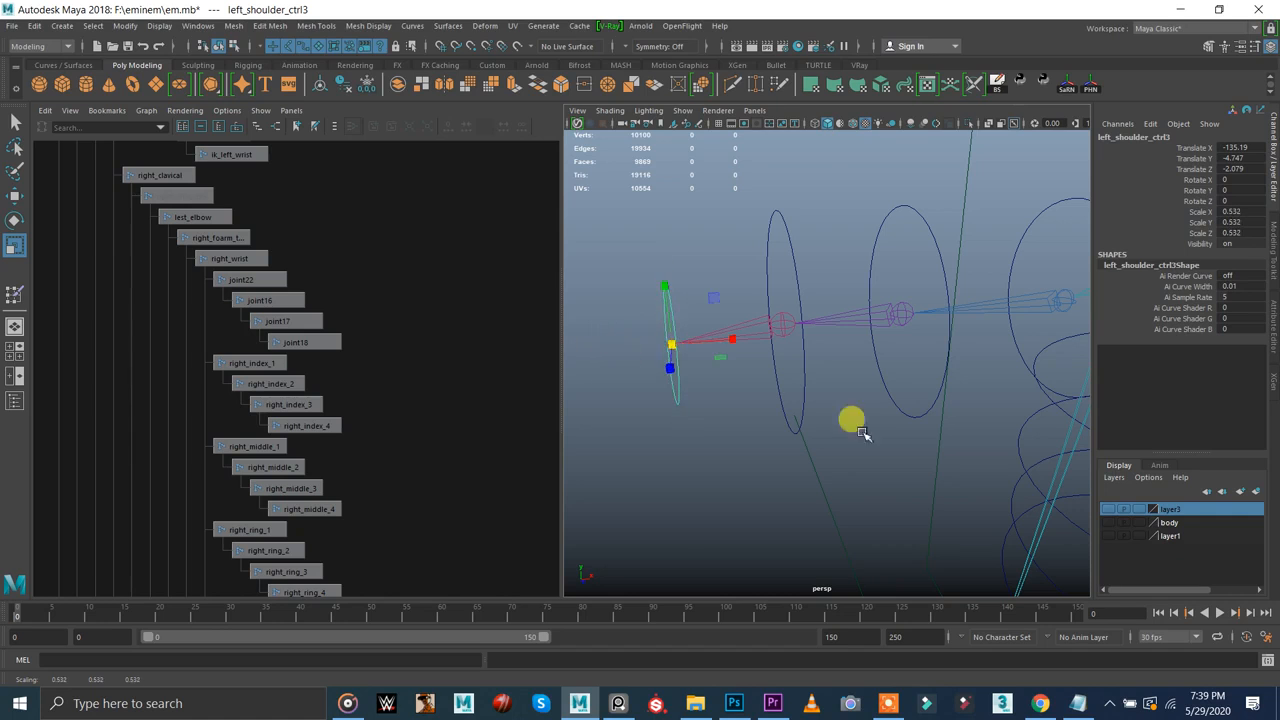
- Show the polygons and the body layer again, and scale the forearm circle uniformly to about 0.683 to fit the sleeve
left_click(682, 110)
left_click(694, 251)
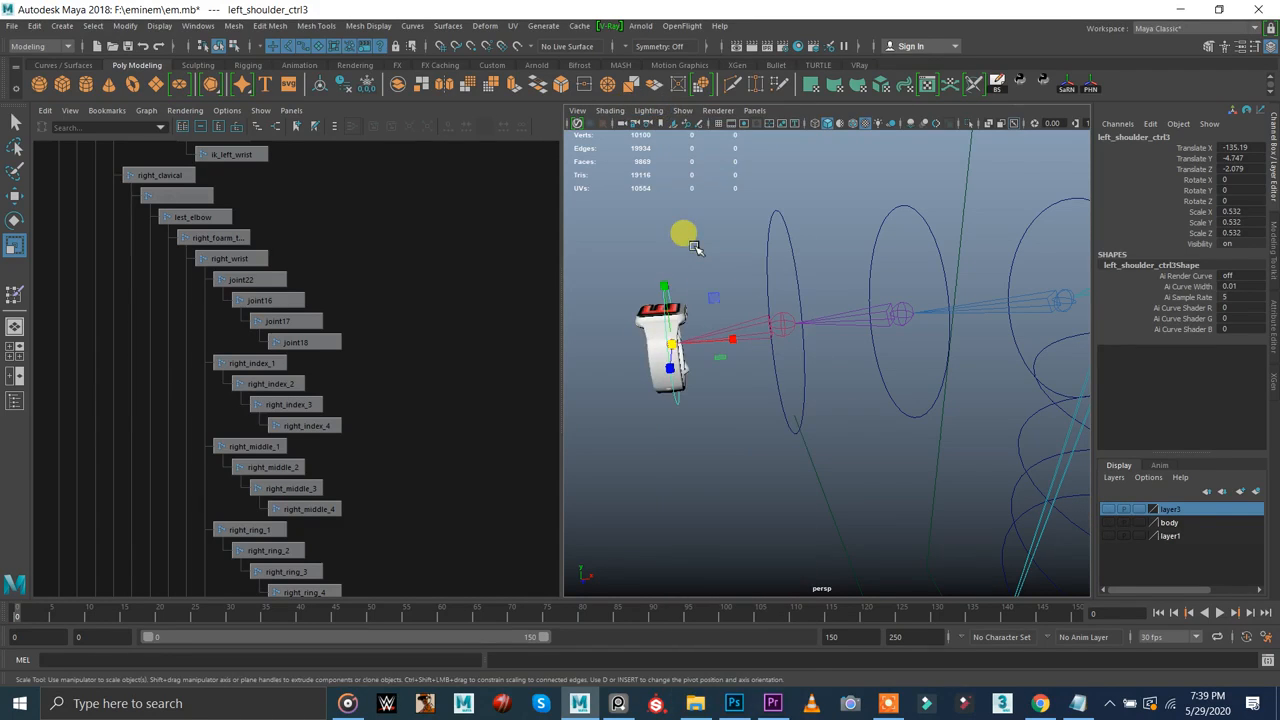
left_click(1108, 522)
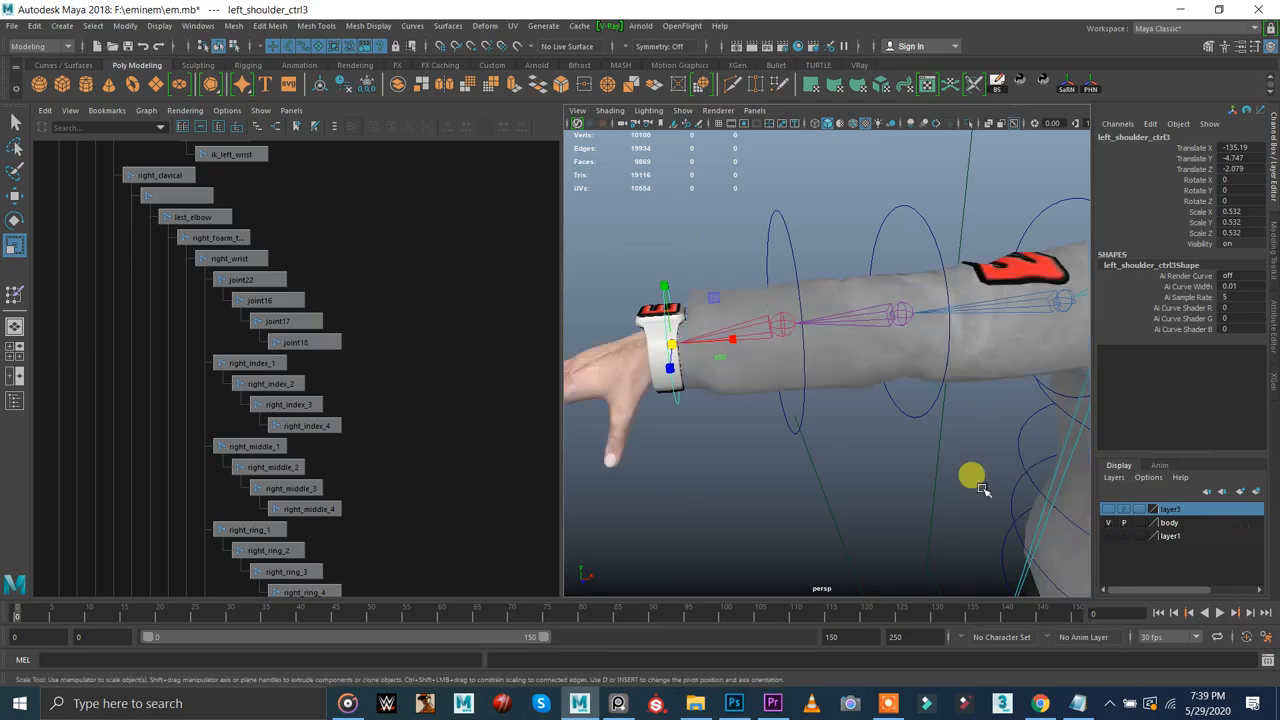
left_click_drag(663, 363, 771, 186, "alt")
left_click(771, 323)
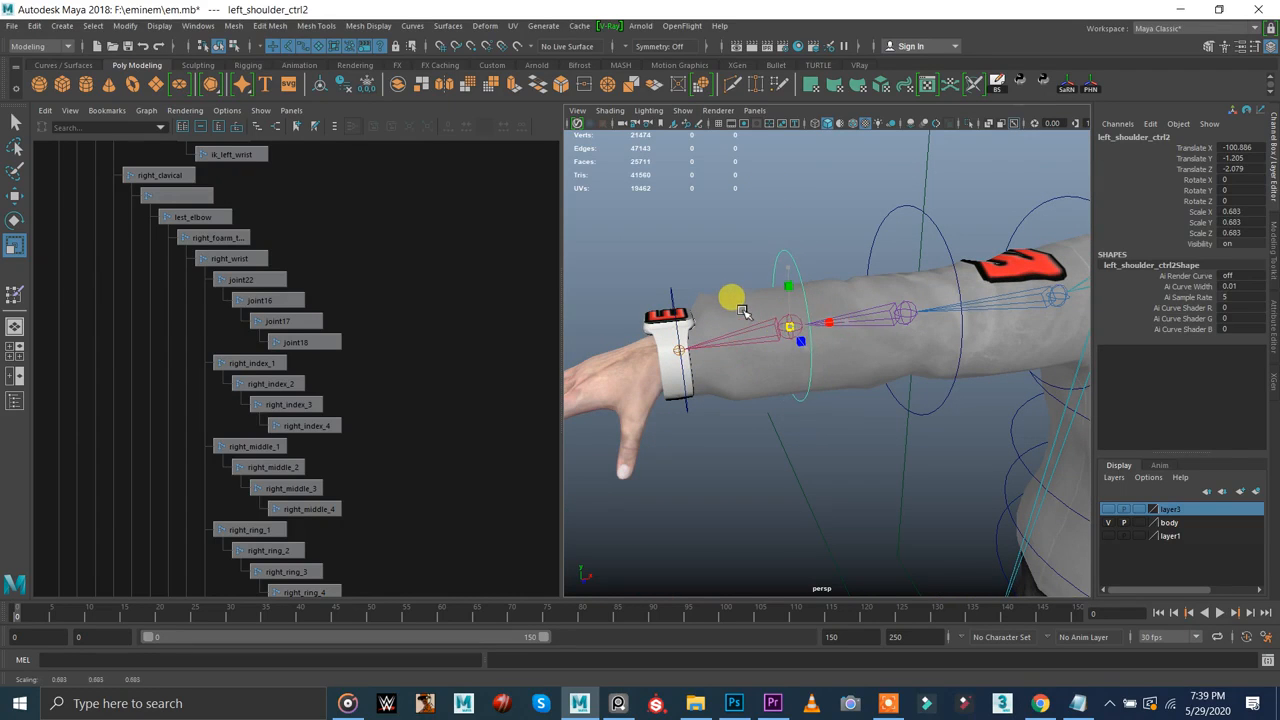
- Scale the elbow circle uniformly to about 0.719 so it fits around the arm
left_click(910, 316)
left_click_drag(913, 318, 869, 304)
middle_click_drag(966, 279, 791, 318, "alt")
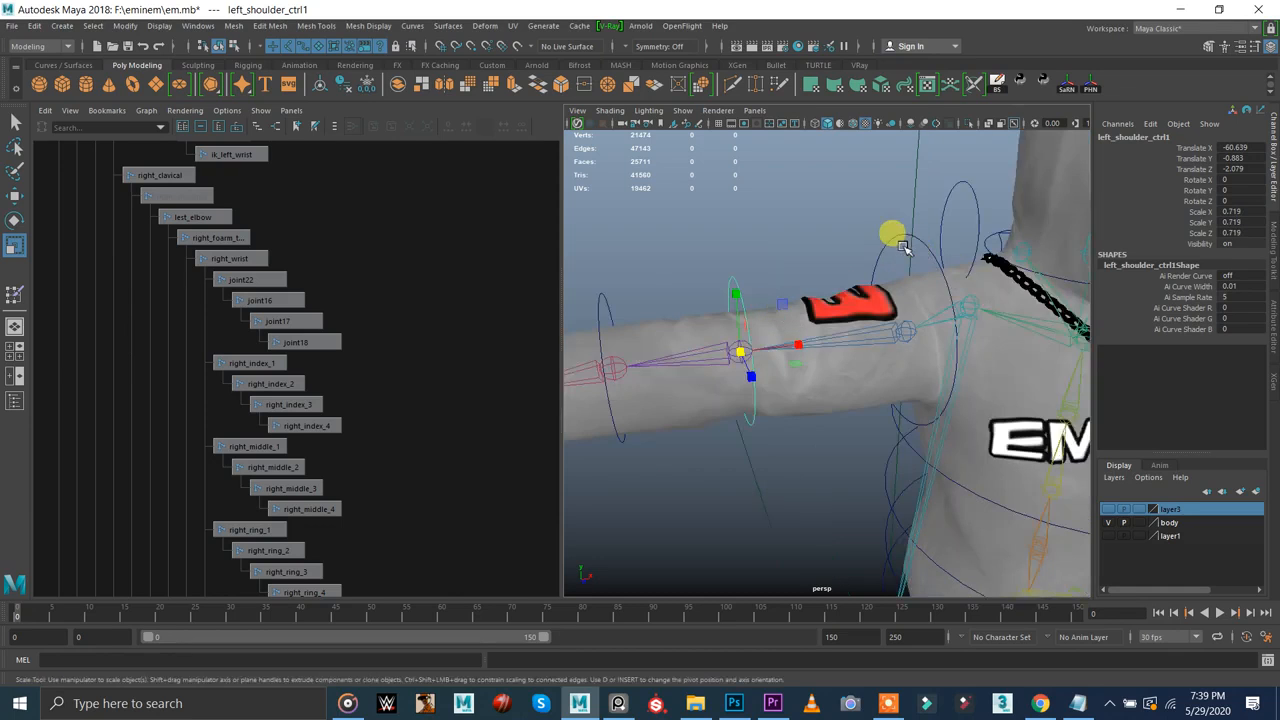
scroll(829, 240, "down", 3)
- Hide the body layer and freeze the transforms of the wrist, forearm and elbow circles together
left_click(1107, 521)
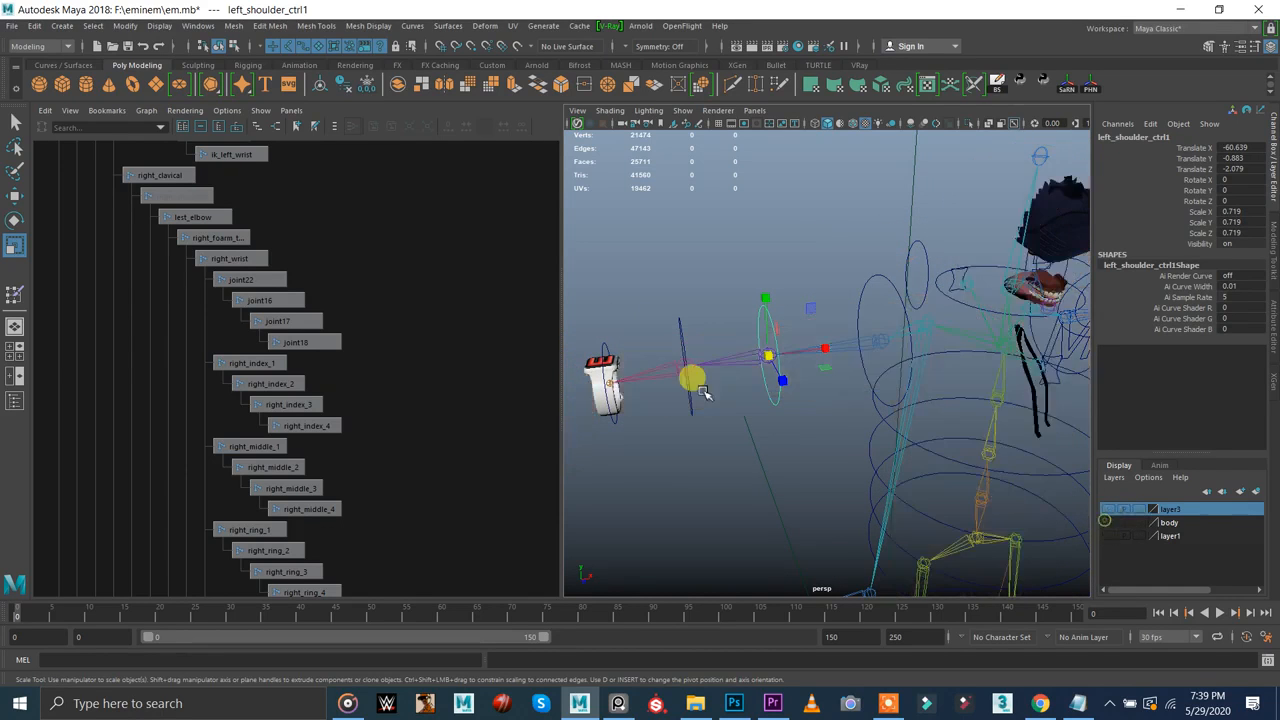
middle_click_drag(697, 372, 756, 349, "alt")
left_click_drag(743, 346, 700, 323, "alt")
key("q")
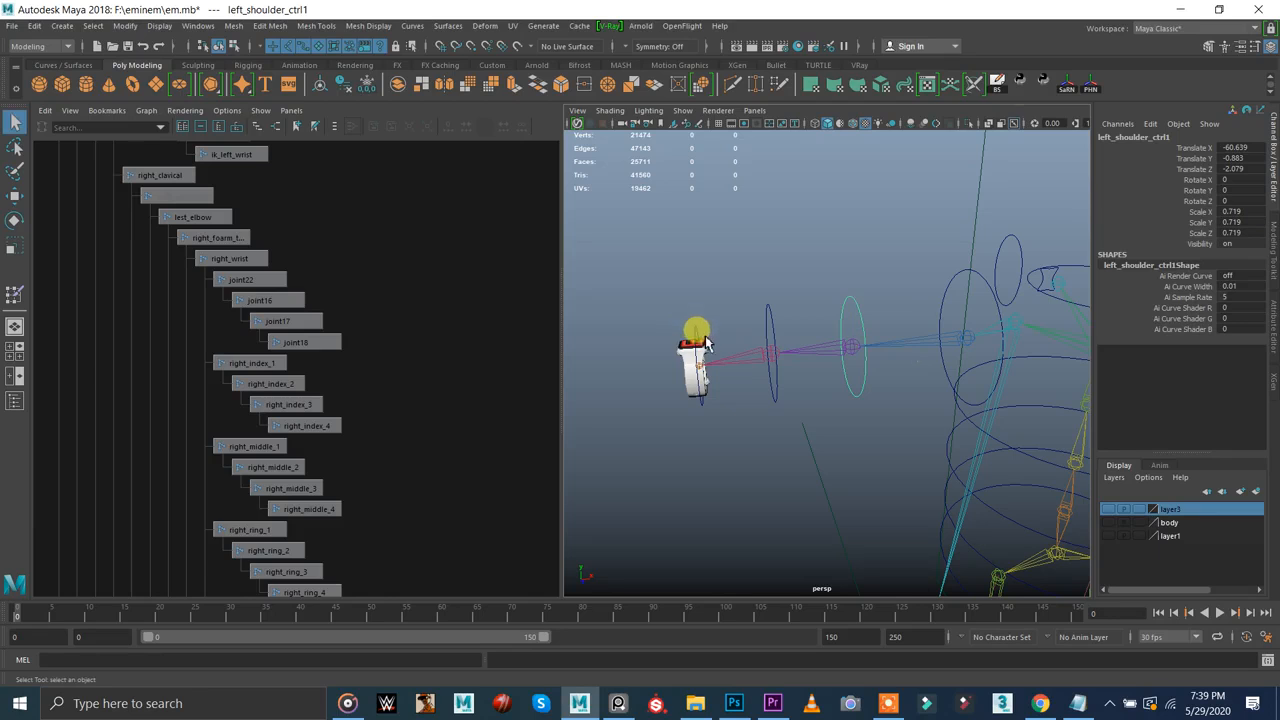
left_click(771, 323)
left_click(864, 308)
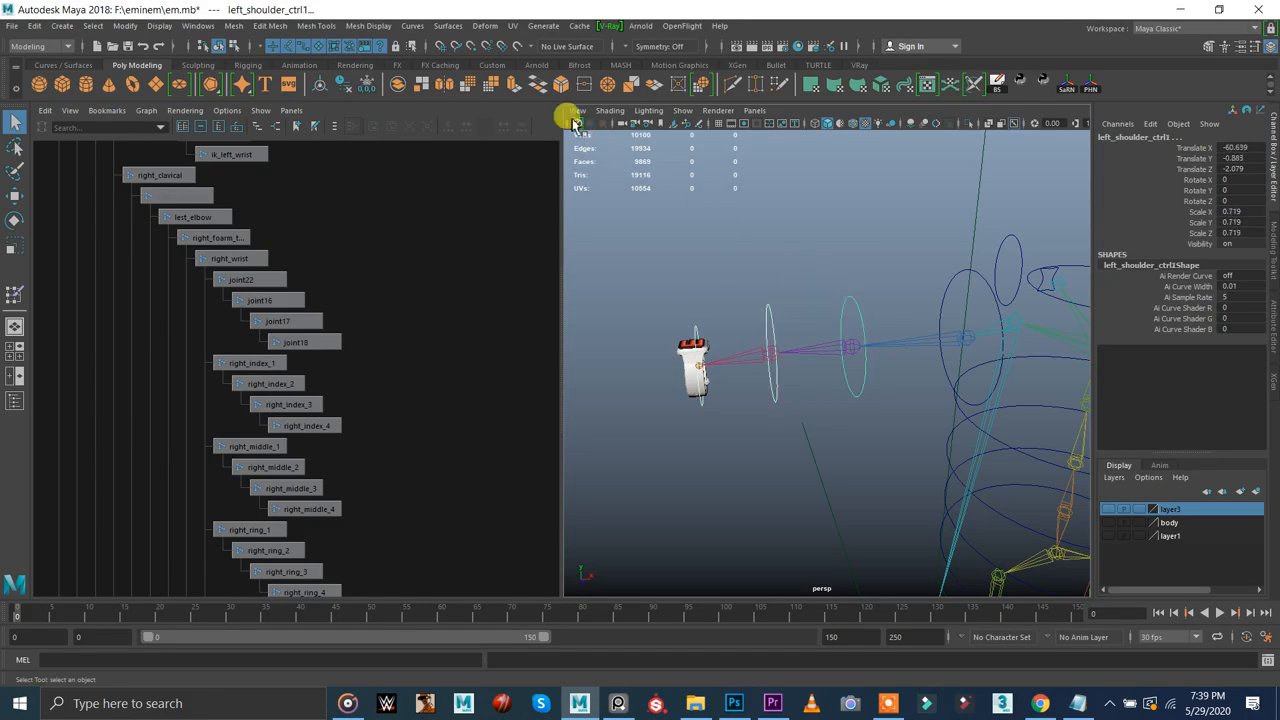
left_click(364, 85)
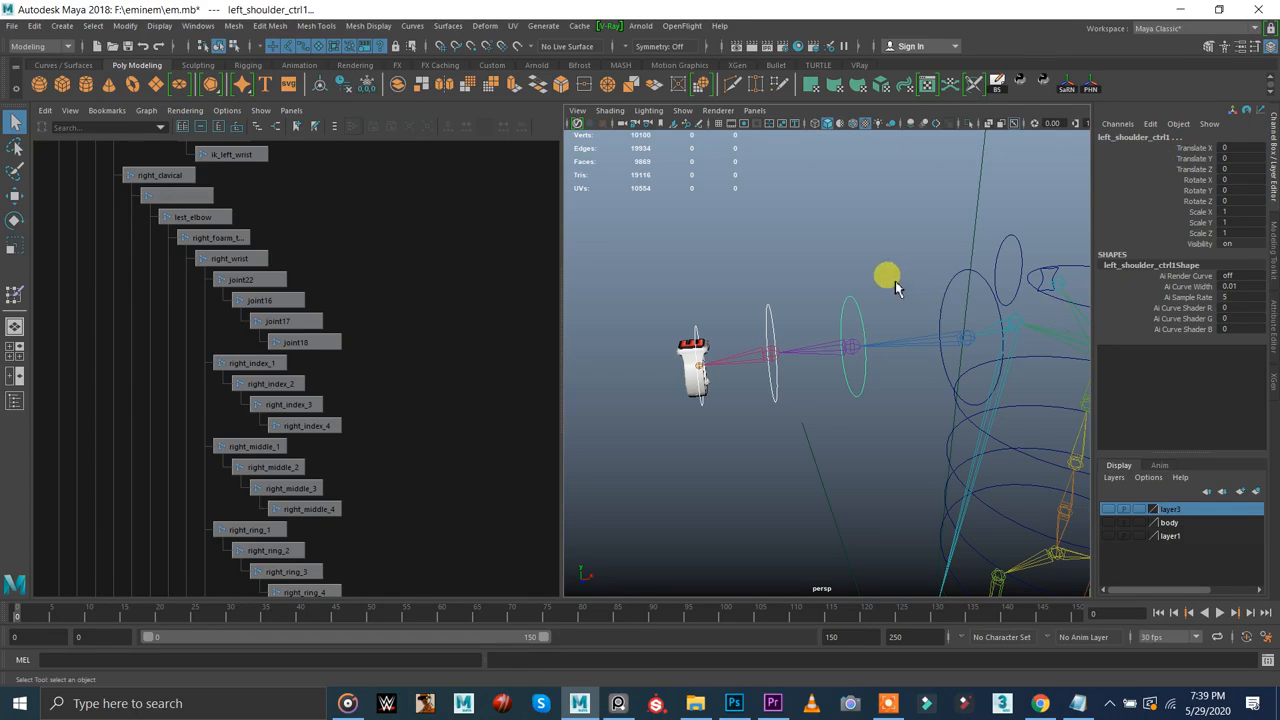
- Rename the elbow circle as left_elbow_ctrl1
left_click_drag(842, 279, 876, 308)
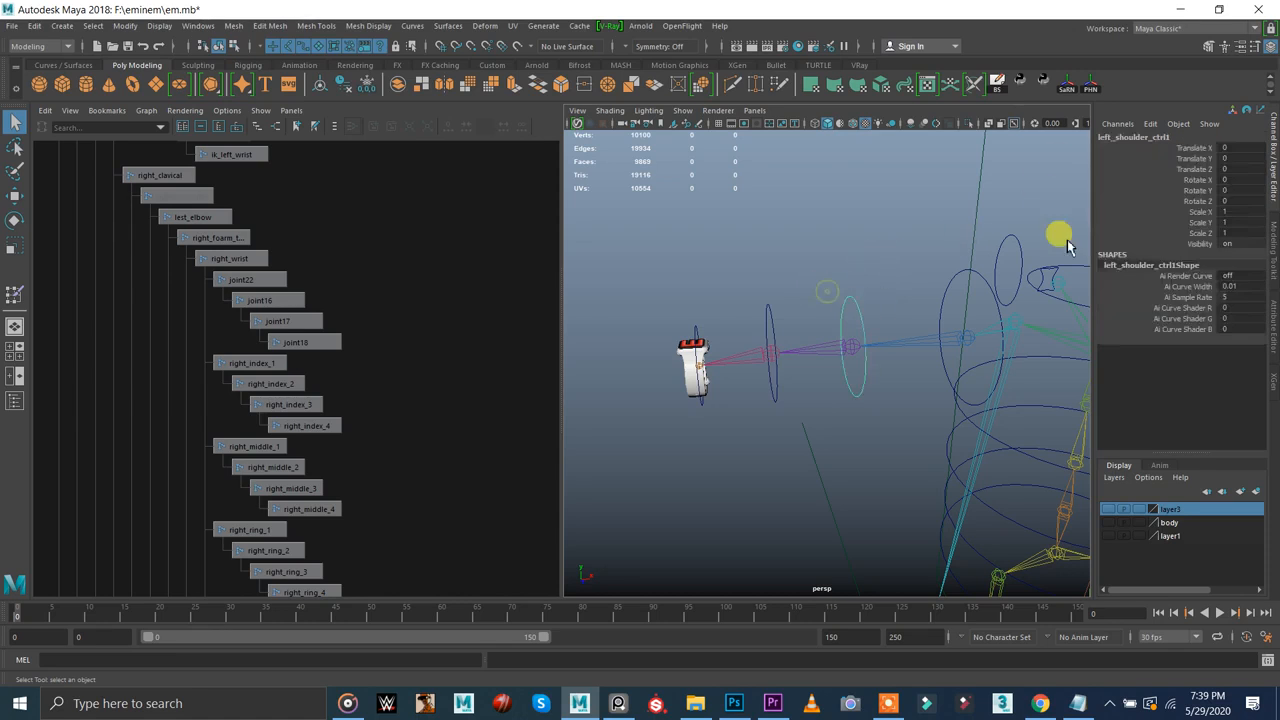
left_click(1118, 138)
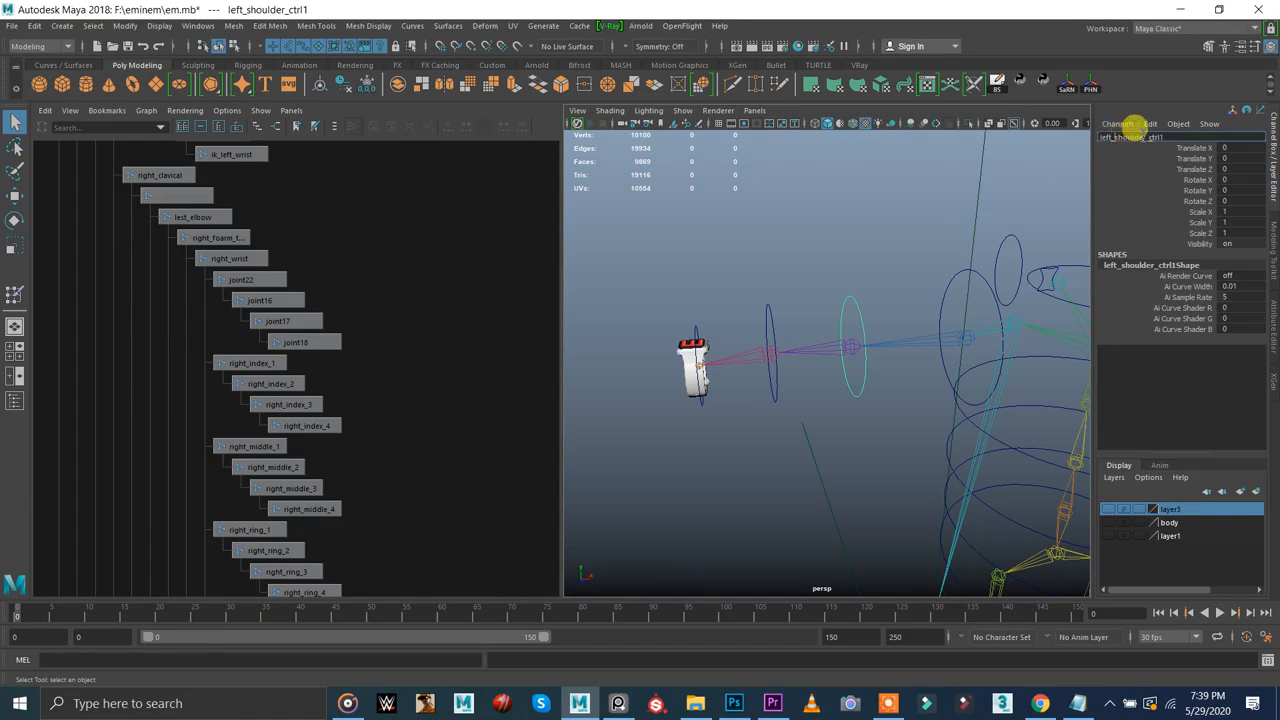
left_click_drag(1146, 138, 1104, 138)
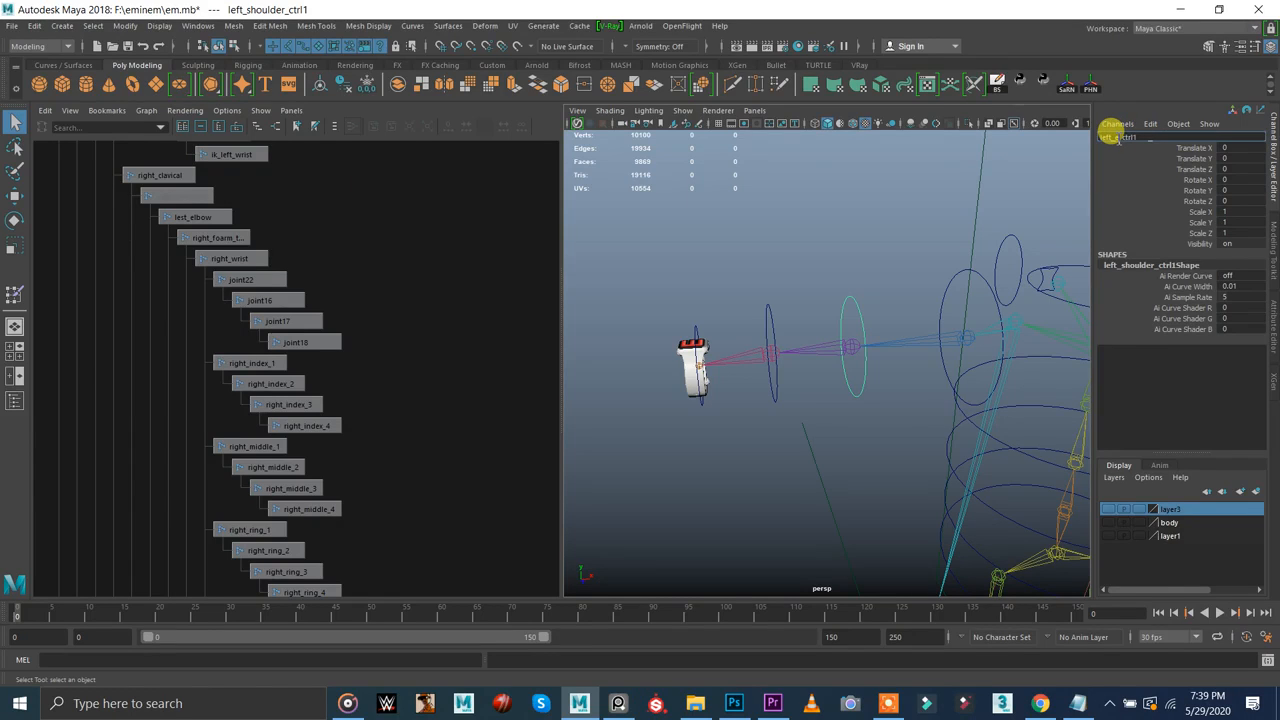
type("left_elbow")
key("Return")
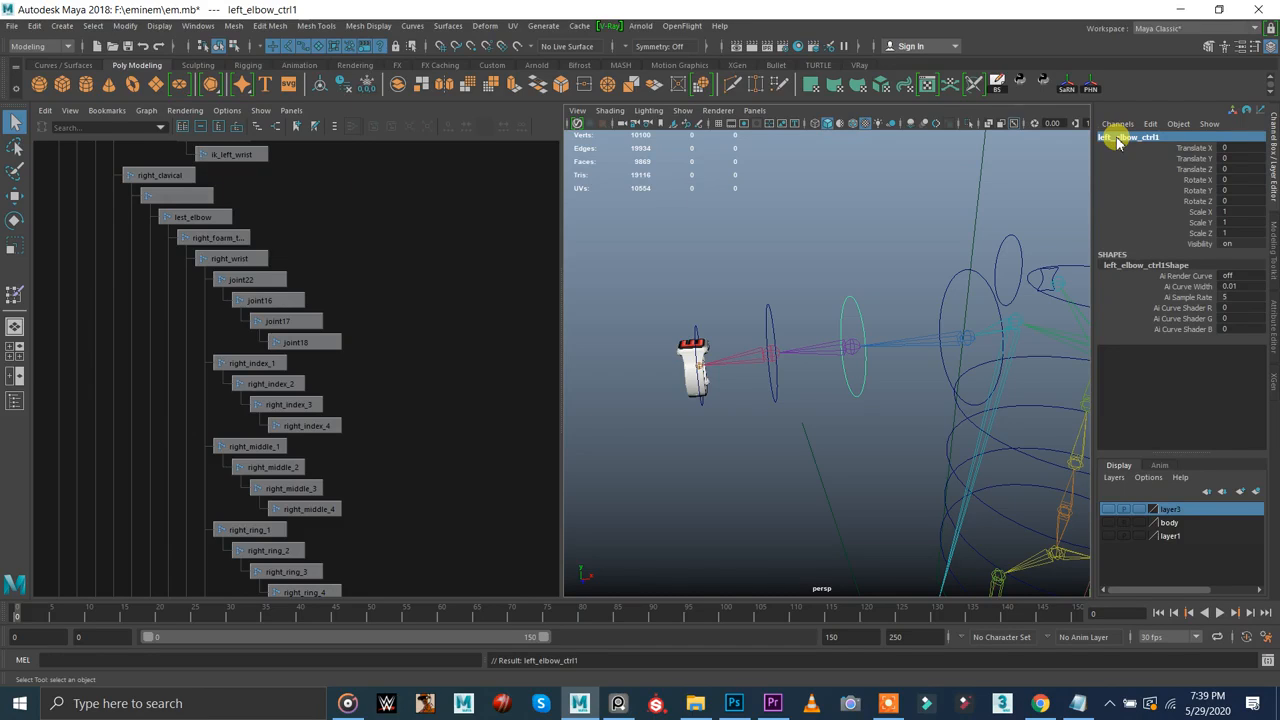
double_click(1166, 137)
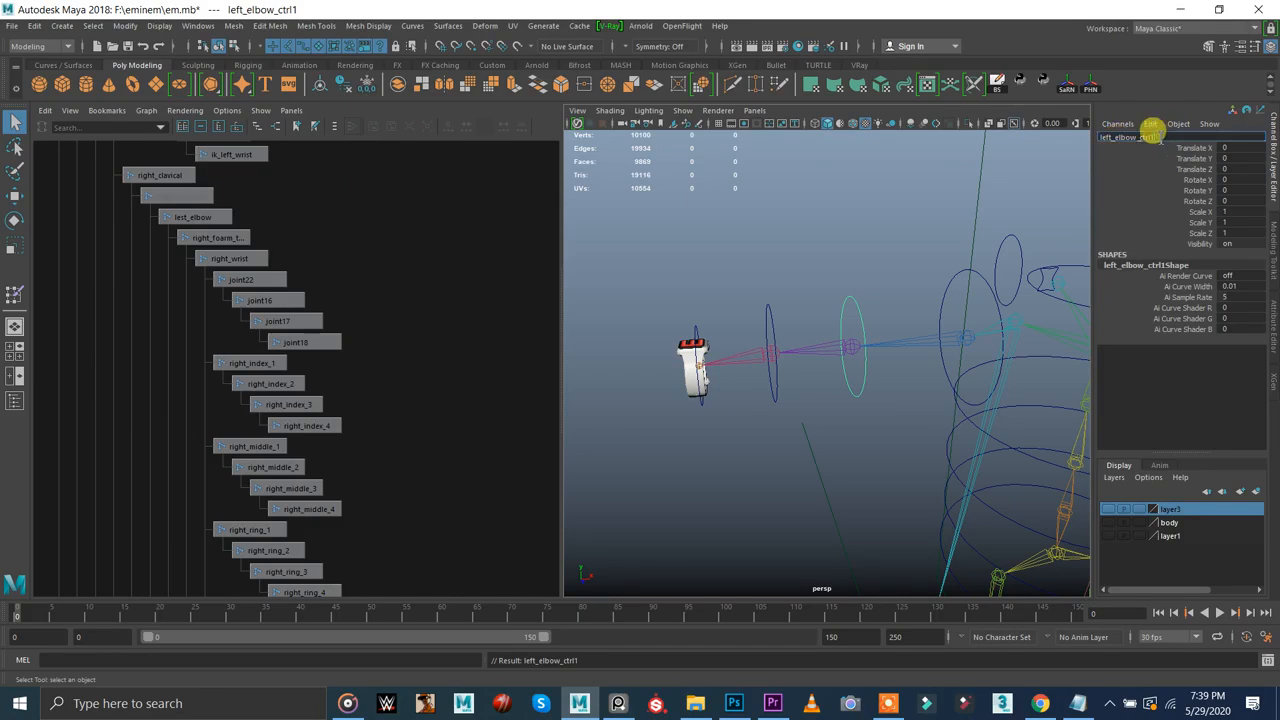
- Rename the forearm circle as left_foarmr_ctrl, without a trailing number
left_click(786, 294)
left_click(769, 320)
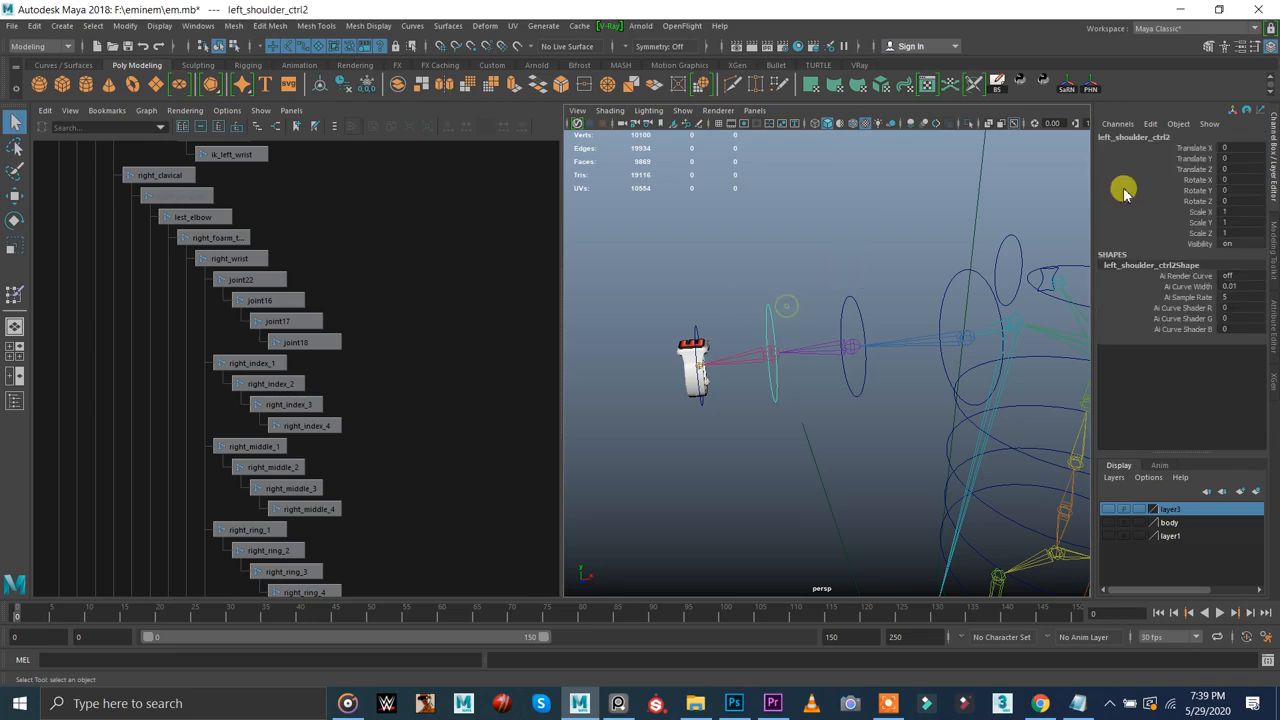
double_click(1160, 138)
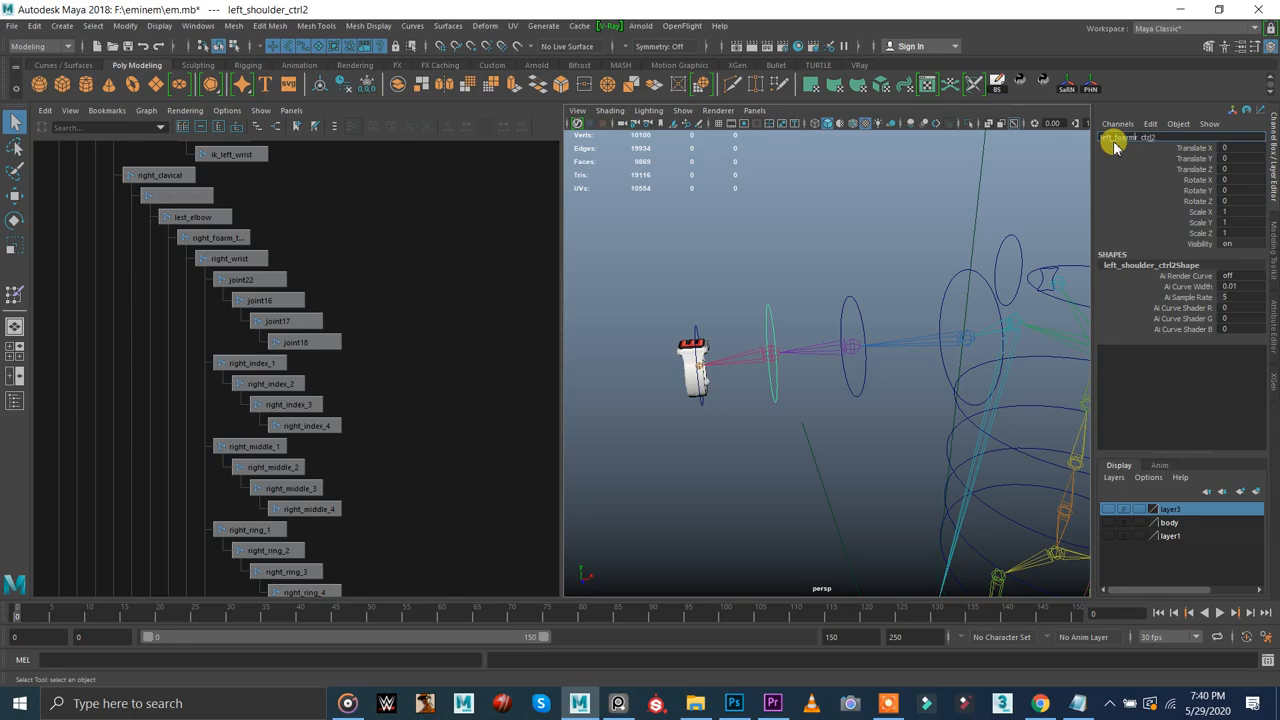
type("left_foarmr_ctrl2")
key("Return")
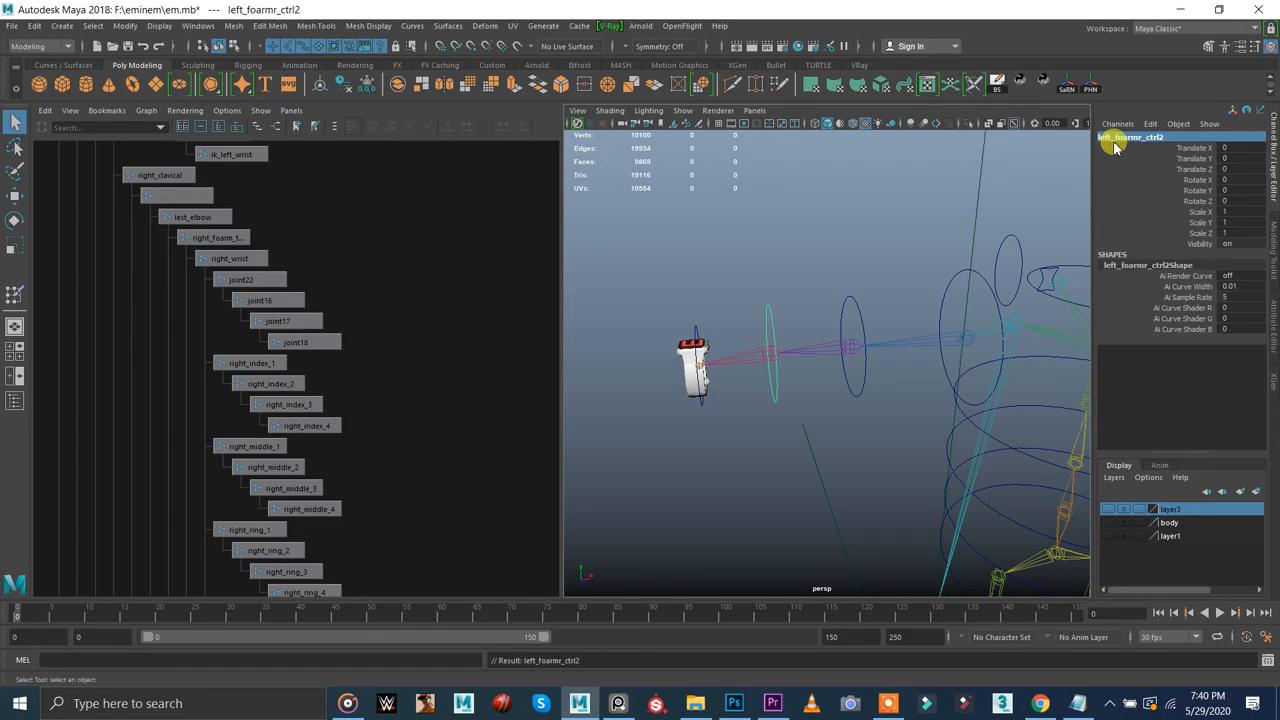
double_click(1164, 136)
left_click(1180, 135)
key("BackSpace")
key("Return")
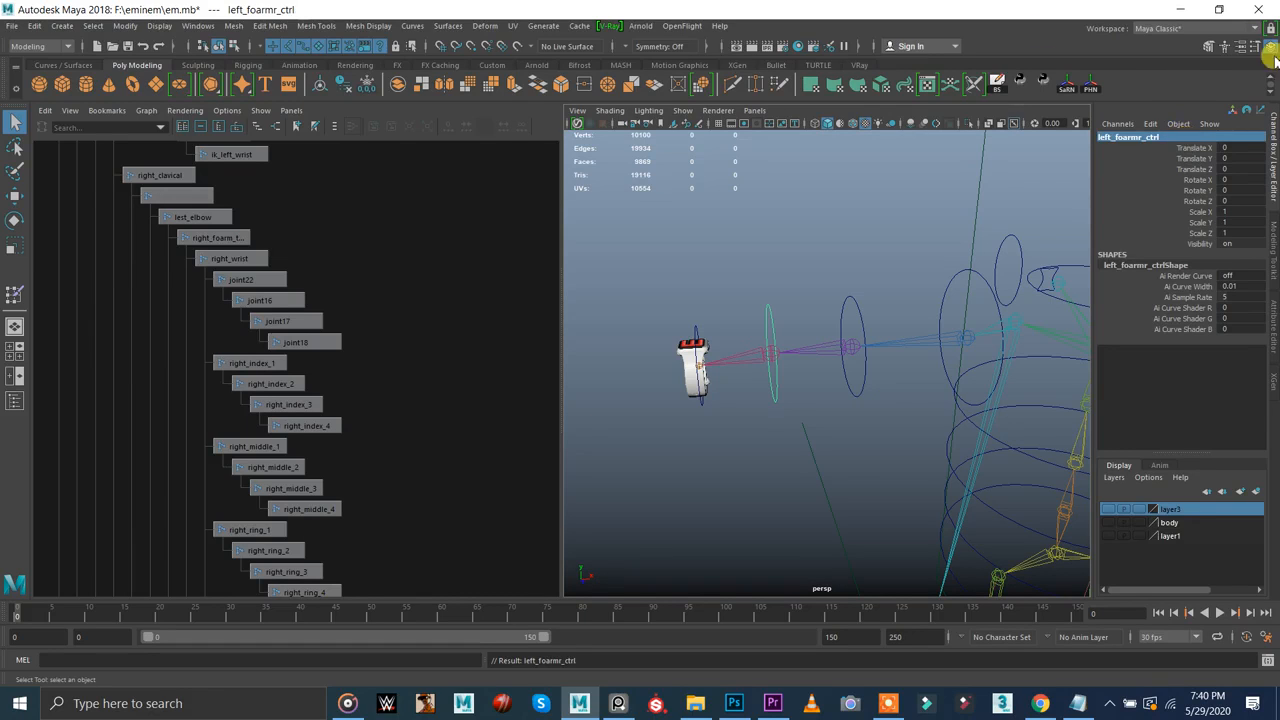
- Rename the wrist circle as left_wrist_ctrl
left_click(703, 330)
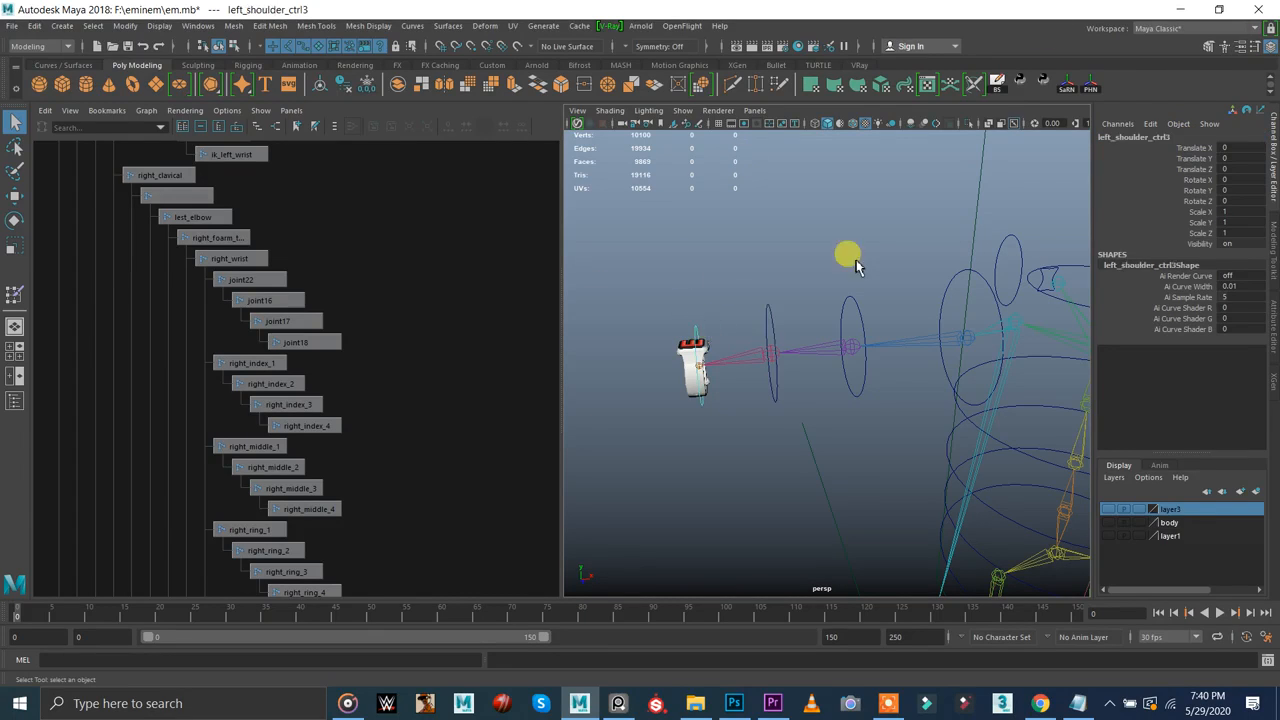
double_click(1183, 135)
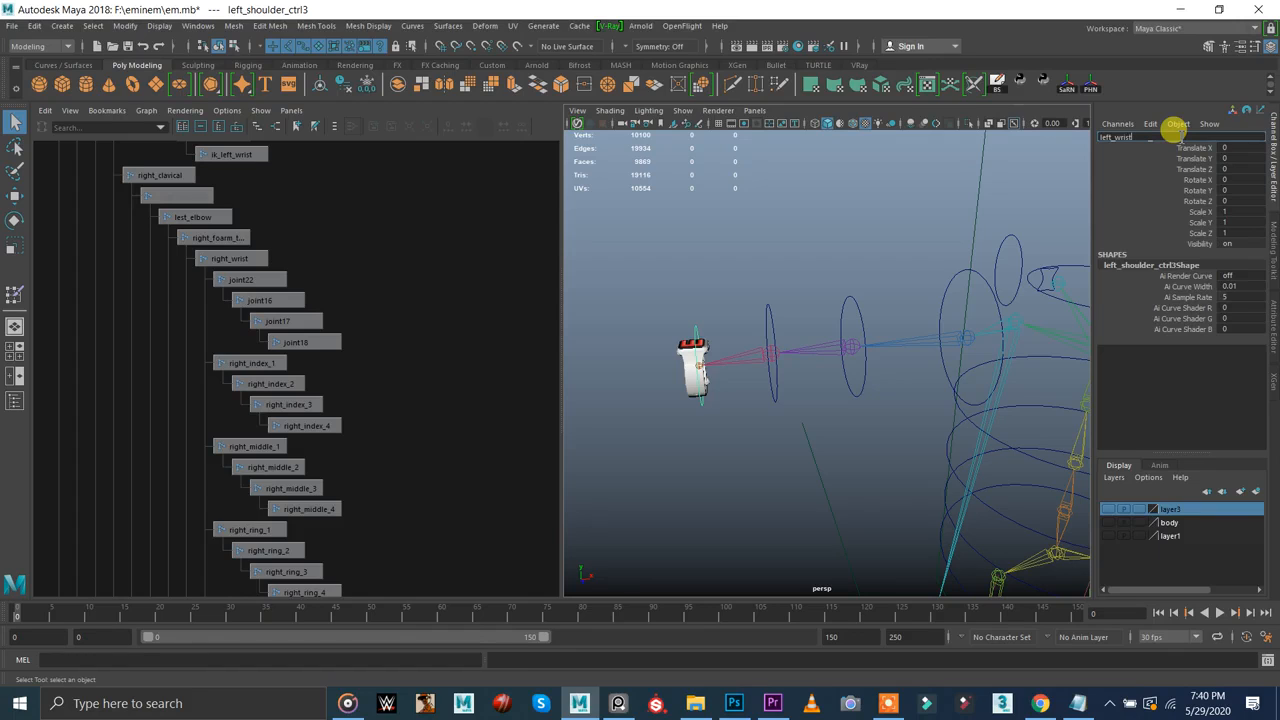
type("left_wrist_ctrl")
key("Return")
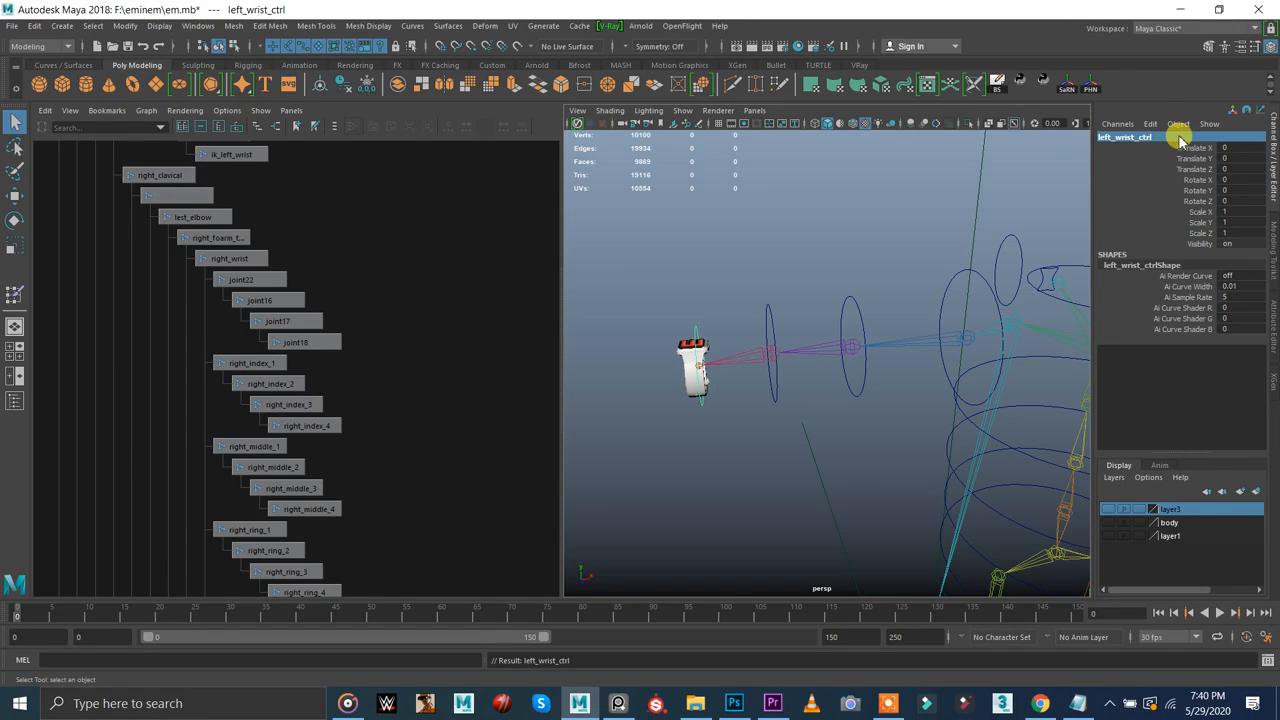
left_click(1107, 523)
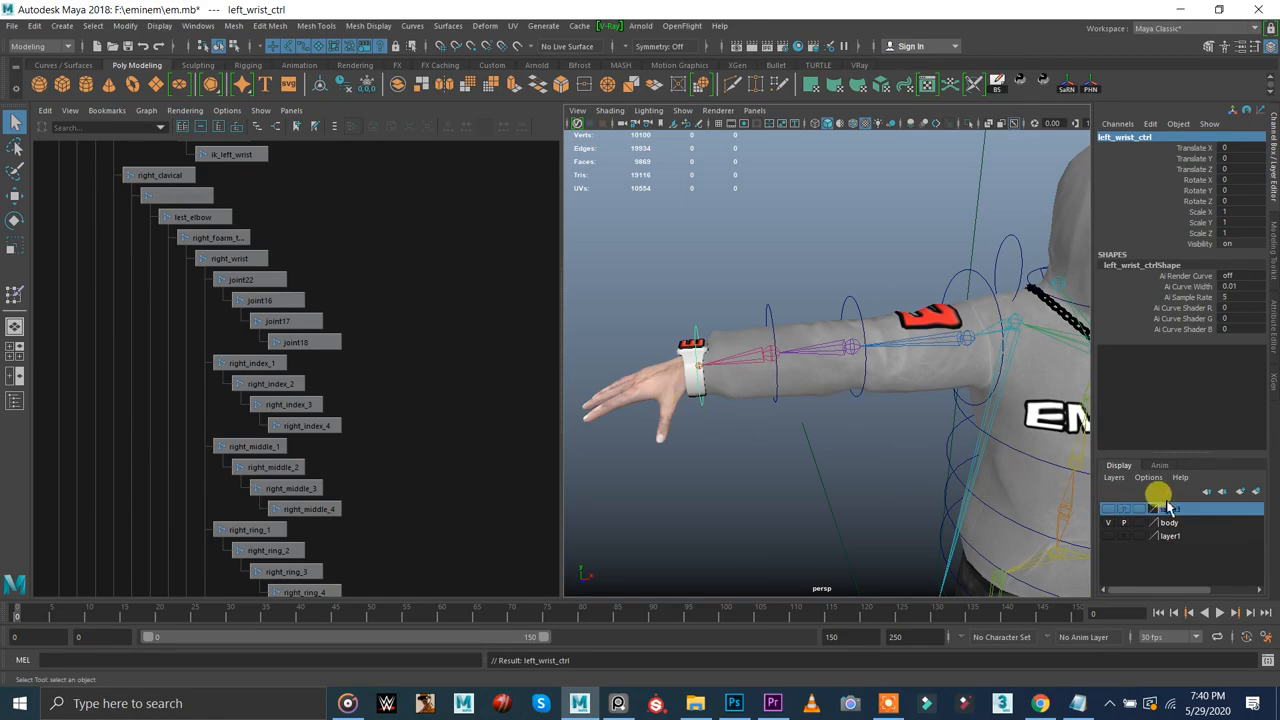
left_click(1108, 522)
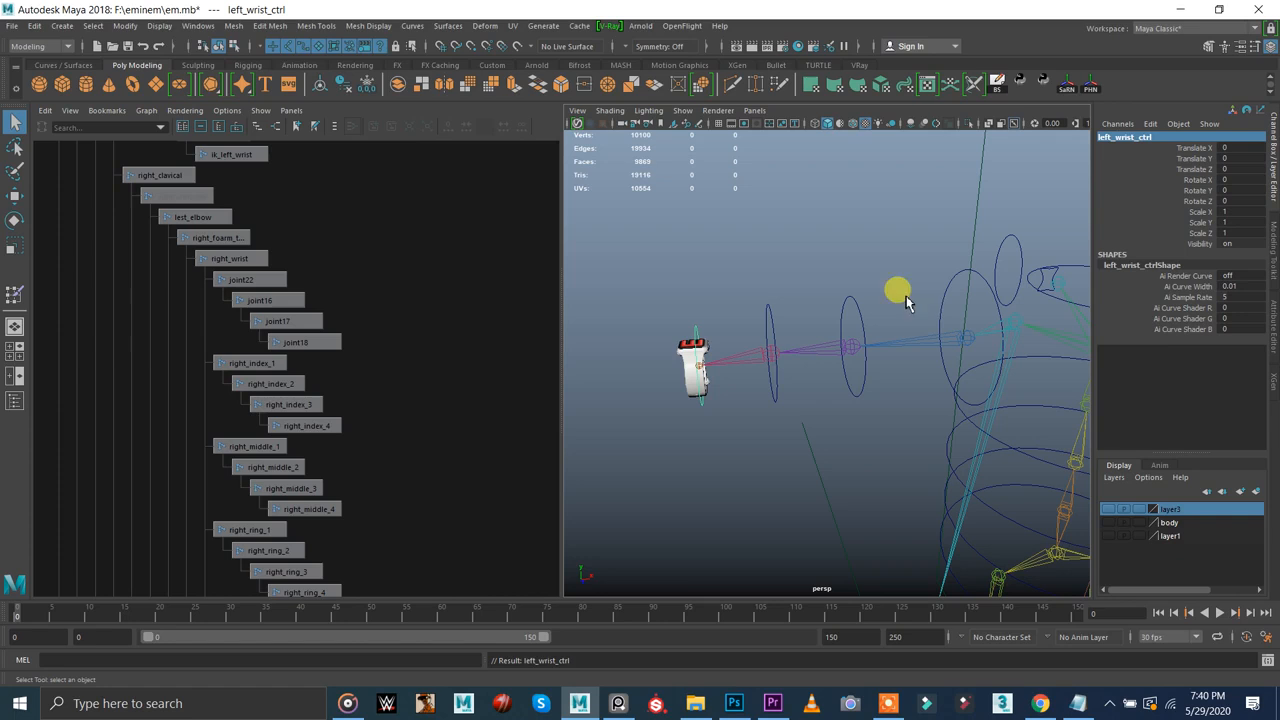
- Open the Parent Constraint options with Maintain offset on, all translate and rotate axes constrained, and a weight of 1
left_click(953, 314)
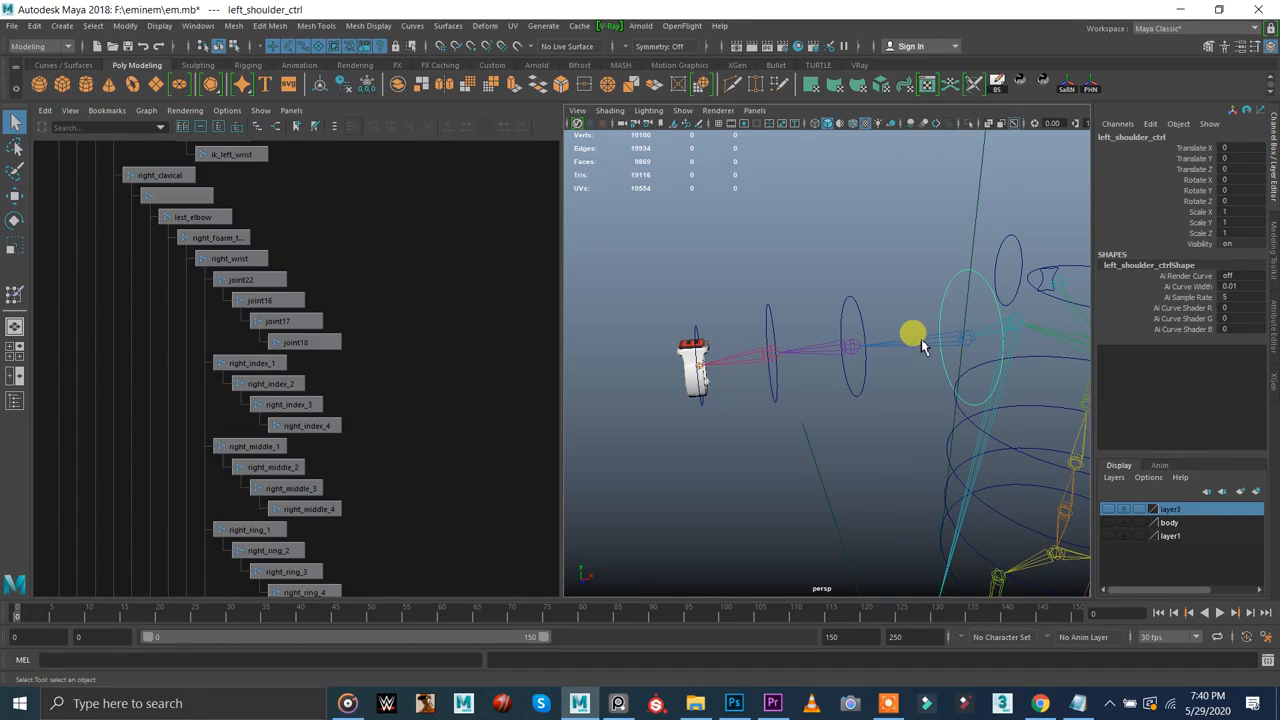
left_click(920, 340)
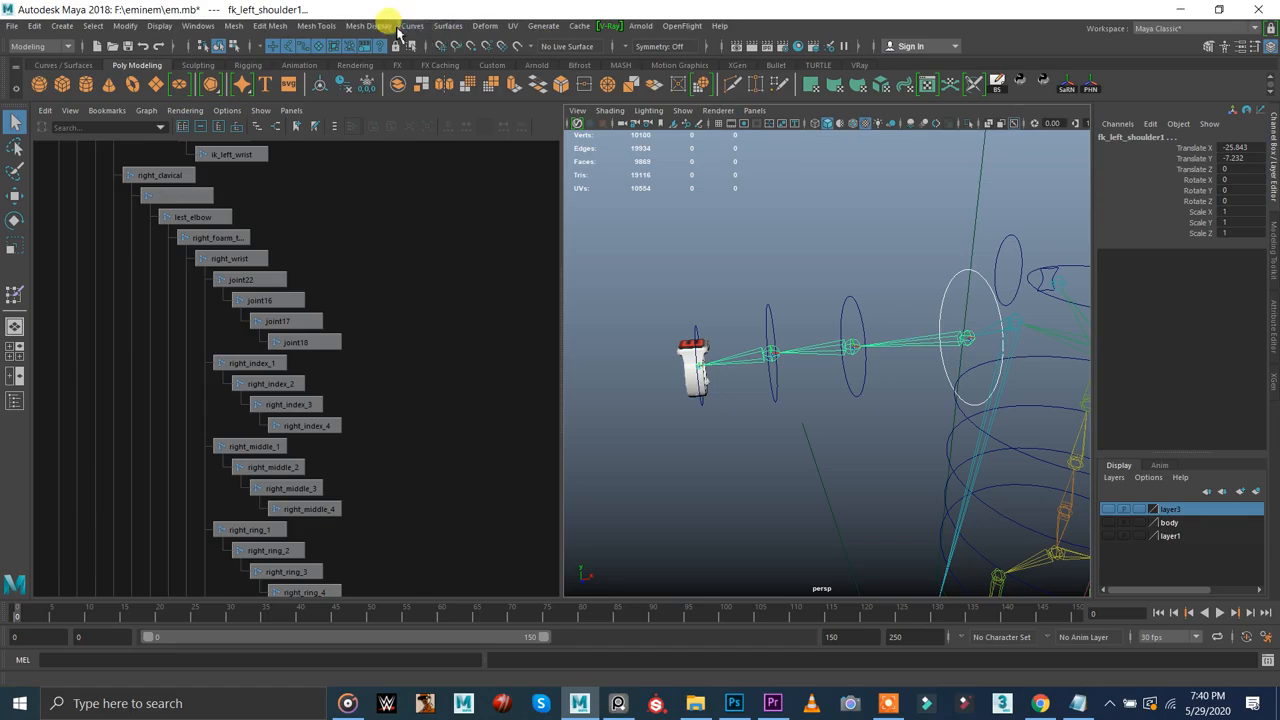
left_click(30, 47)
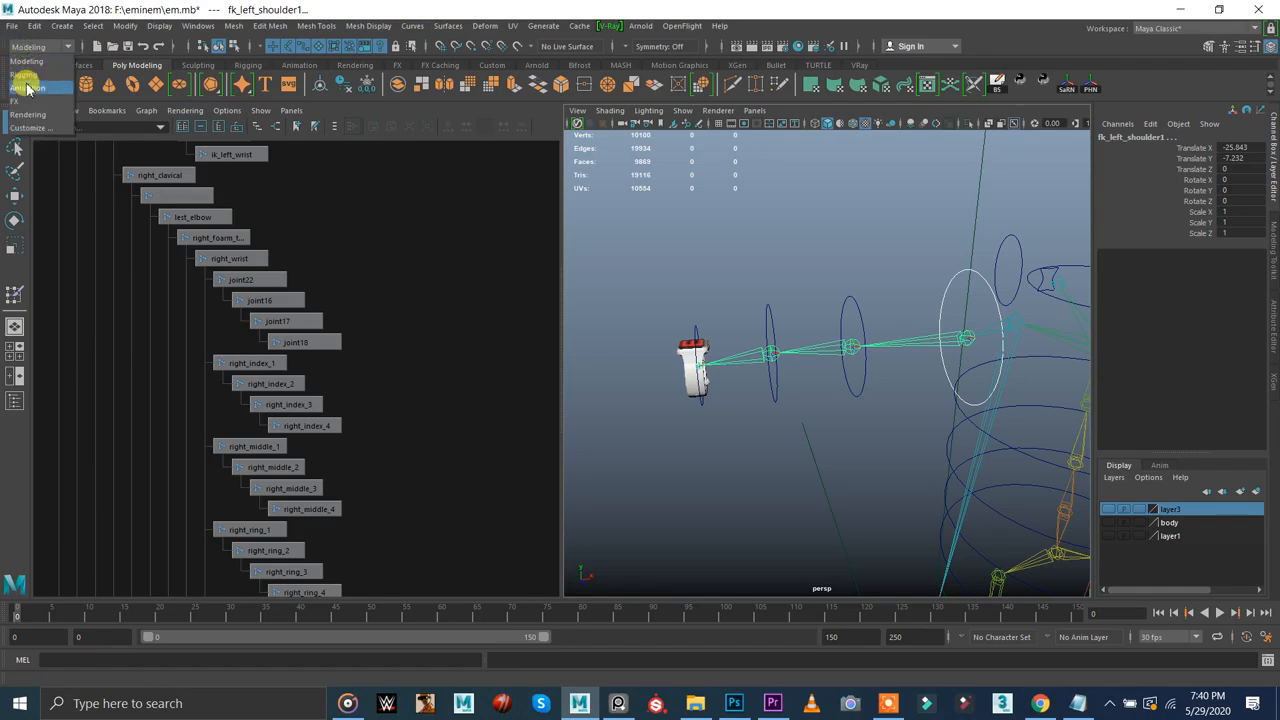
left_click(40, 120)
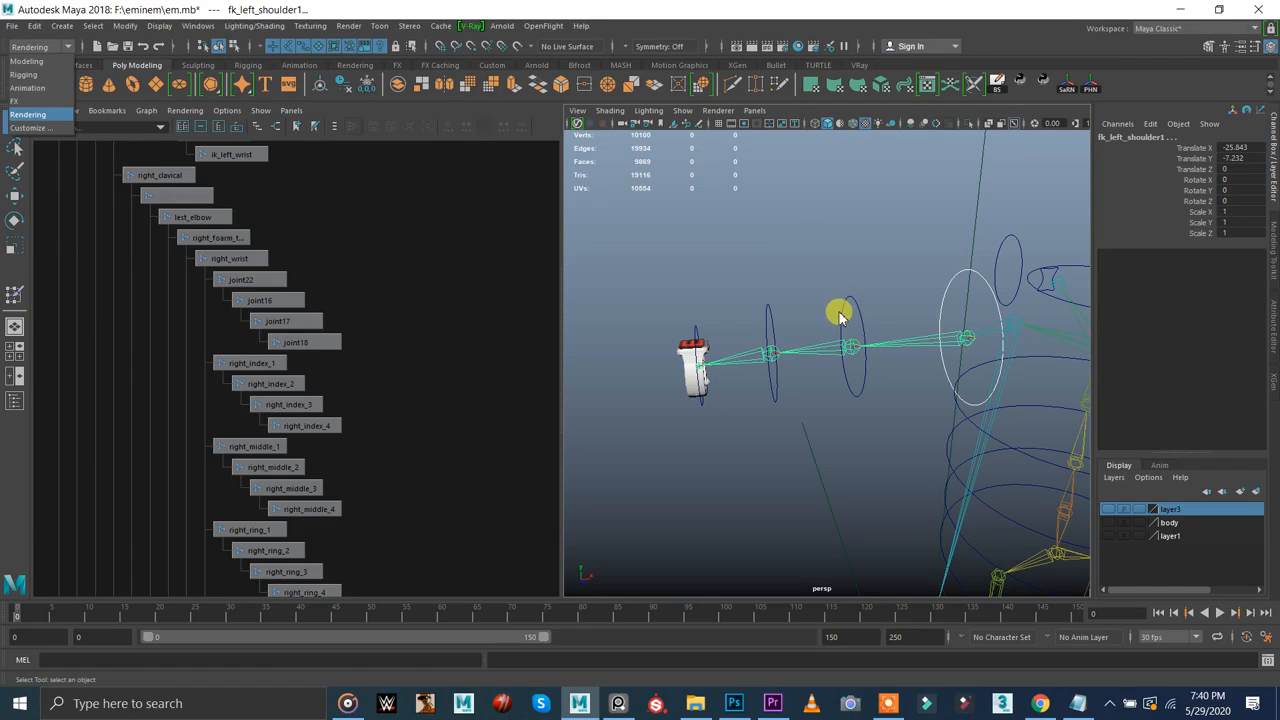
left_click(796, 232)
key("space")
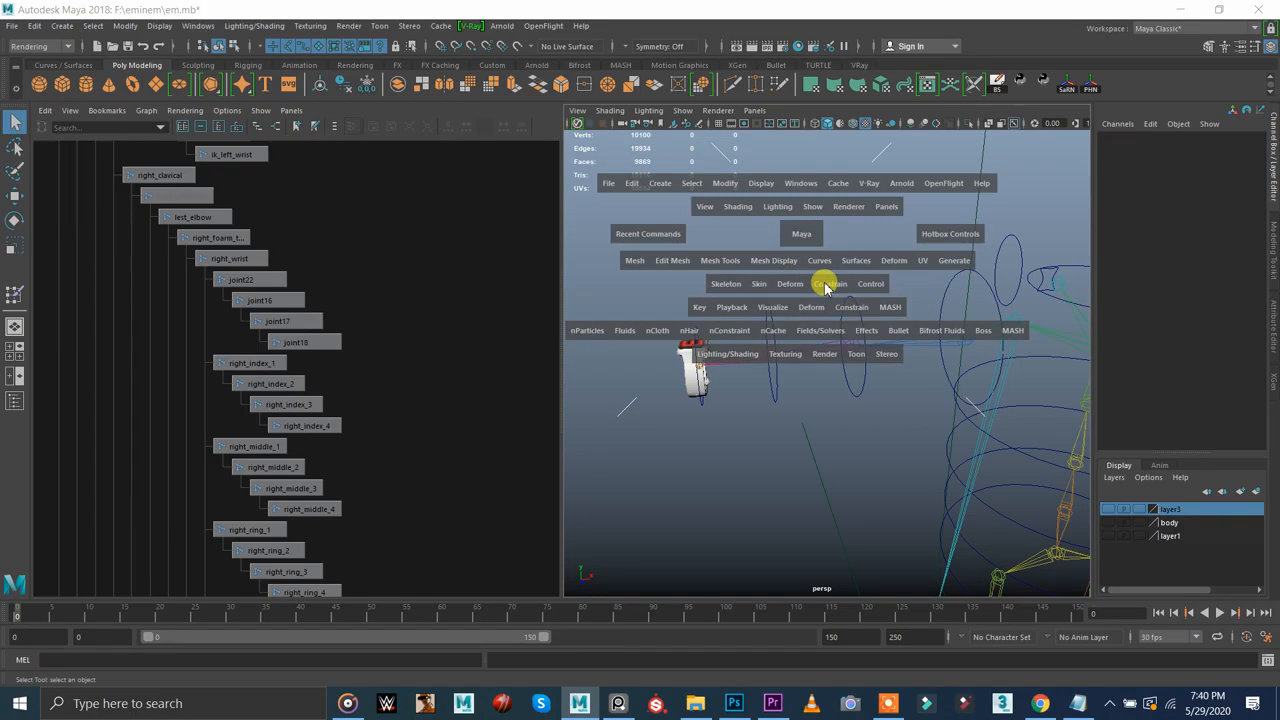
left_click(826, 287)
left_click(959, 325)
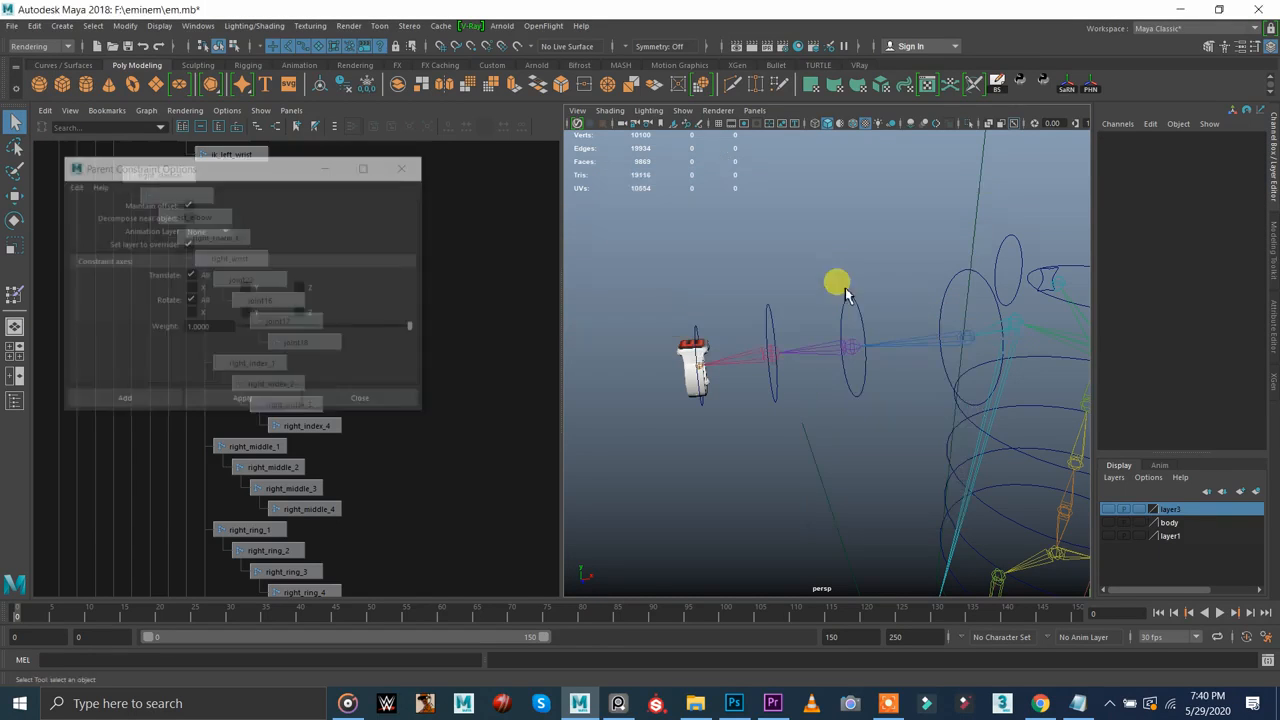
left_click(73, 187)
left_click(134, 206)
left_click(245, 400)
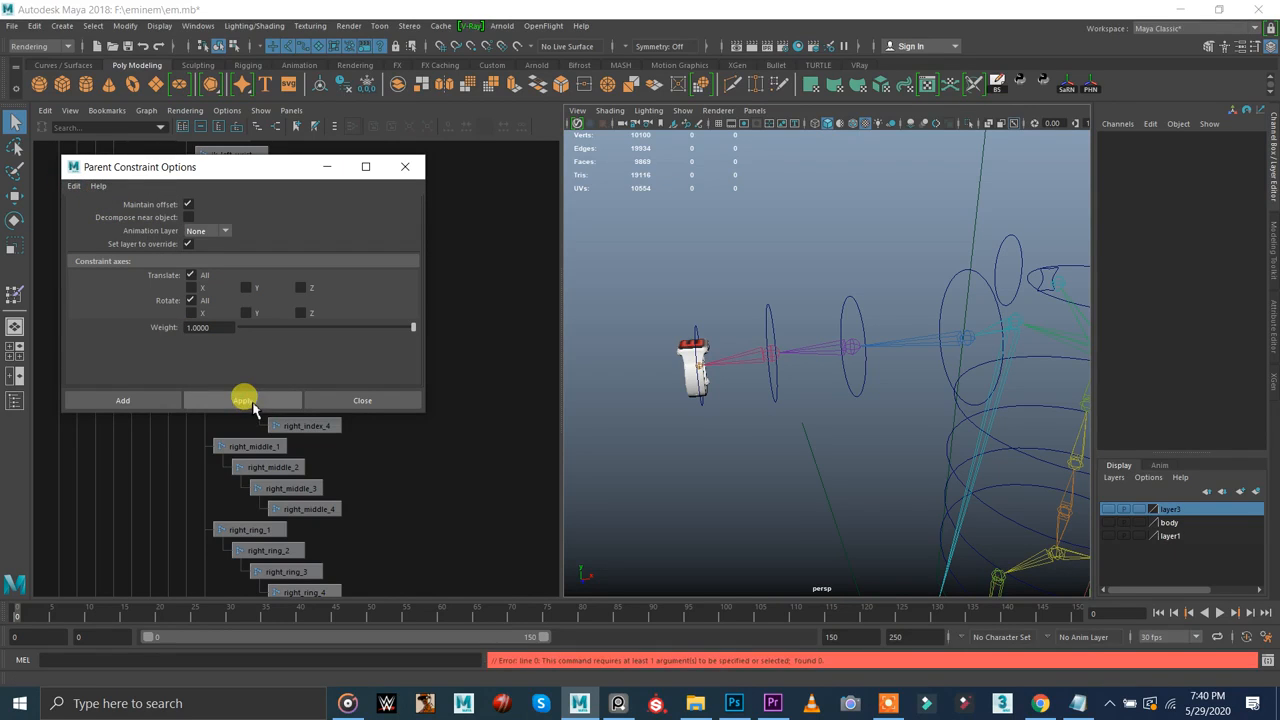
- Parent-constrain the fk left shoulder joint to left_shoulder_ctrl and close the constraint options
left_click(957, 334)
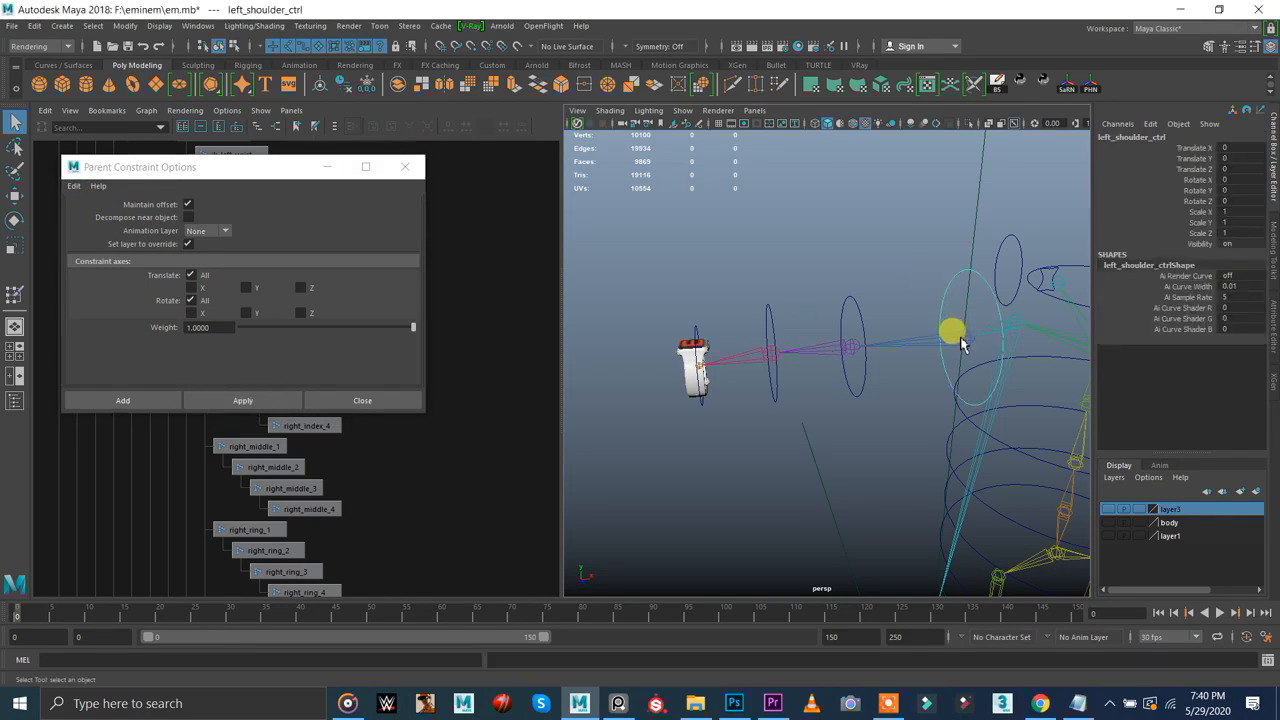
left_click(925, 278)
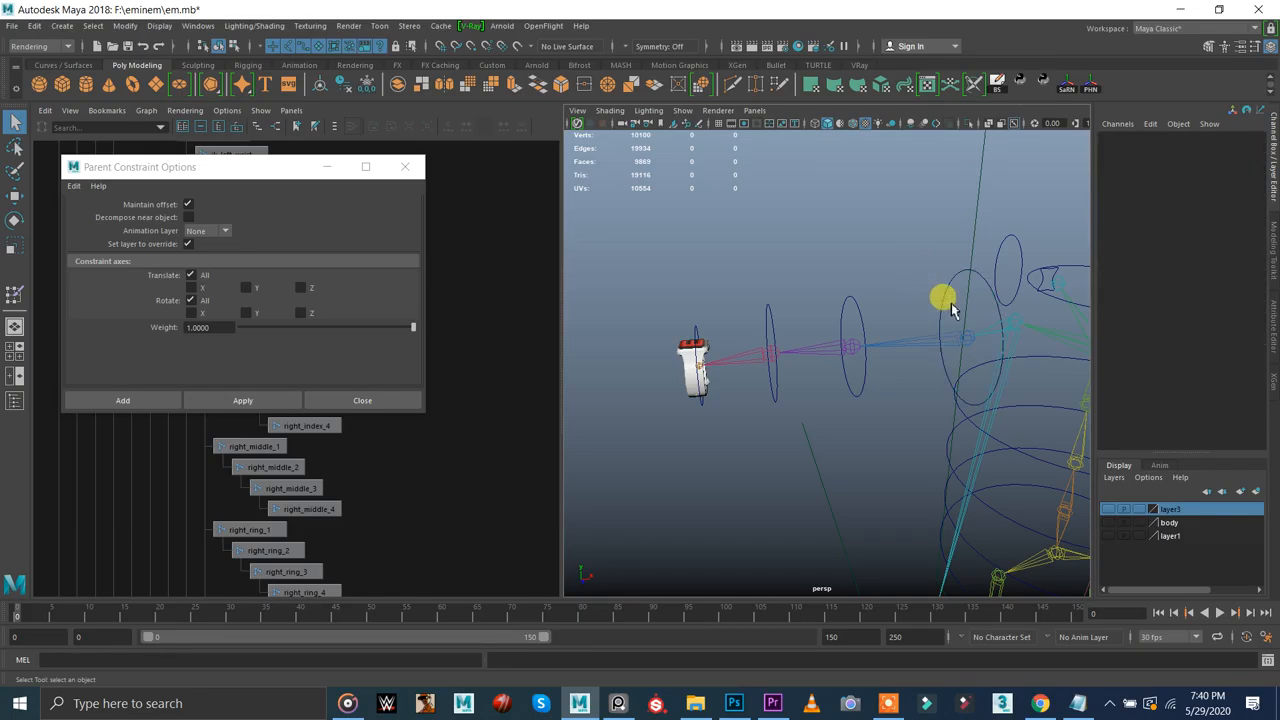
left_click(956, 340)
left_click(962, 338, "shift")
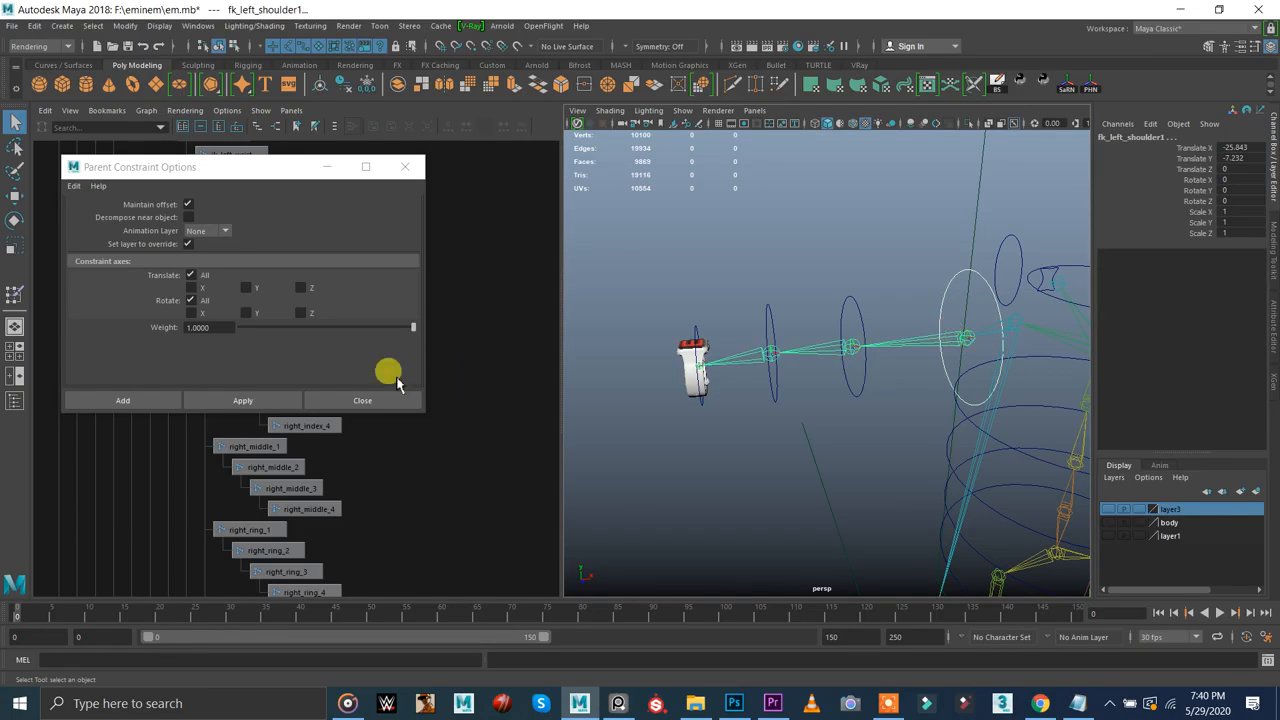
left_click(268, 398)
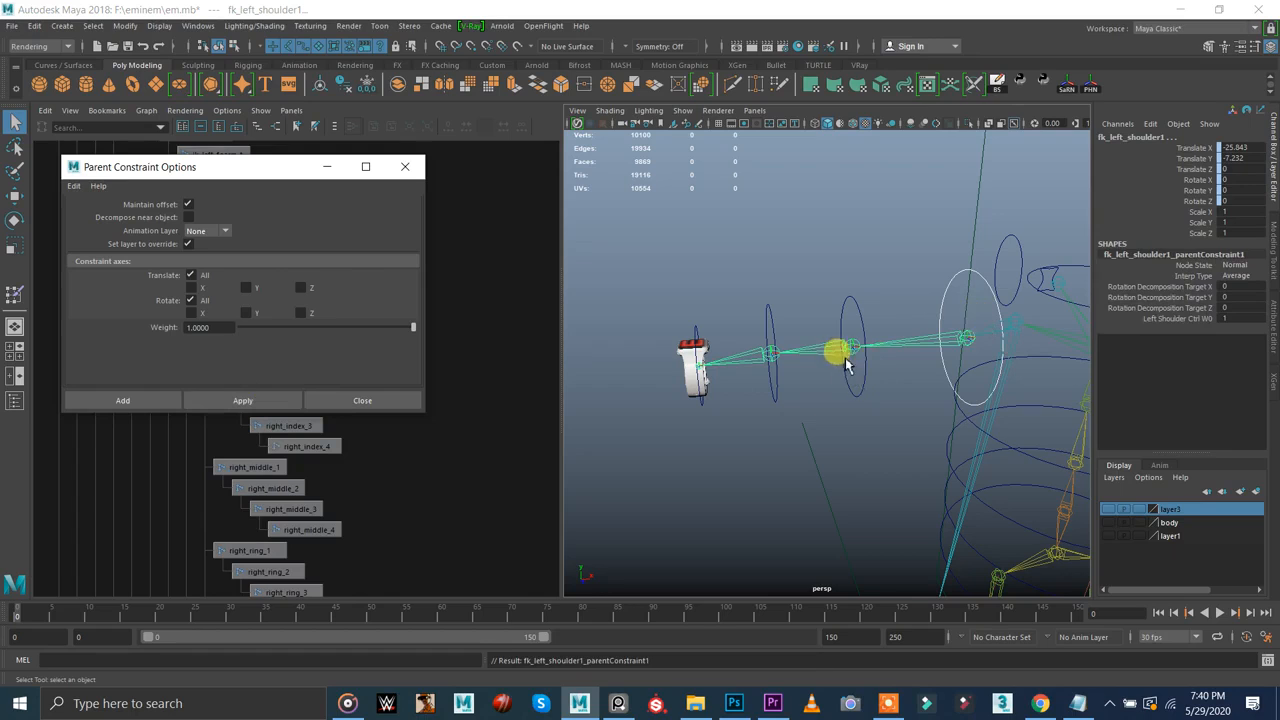
left_click(836, 290)
left_click(948, 310)
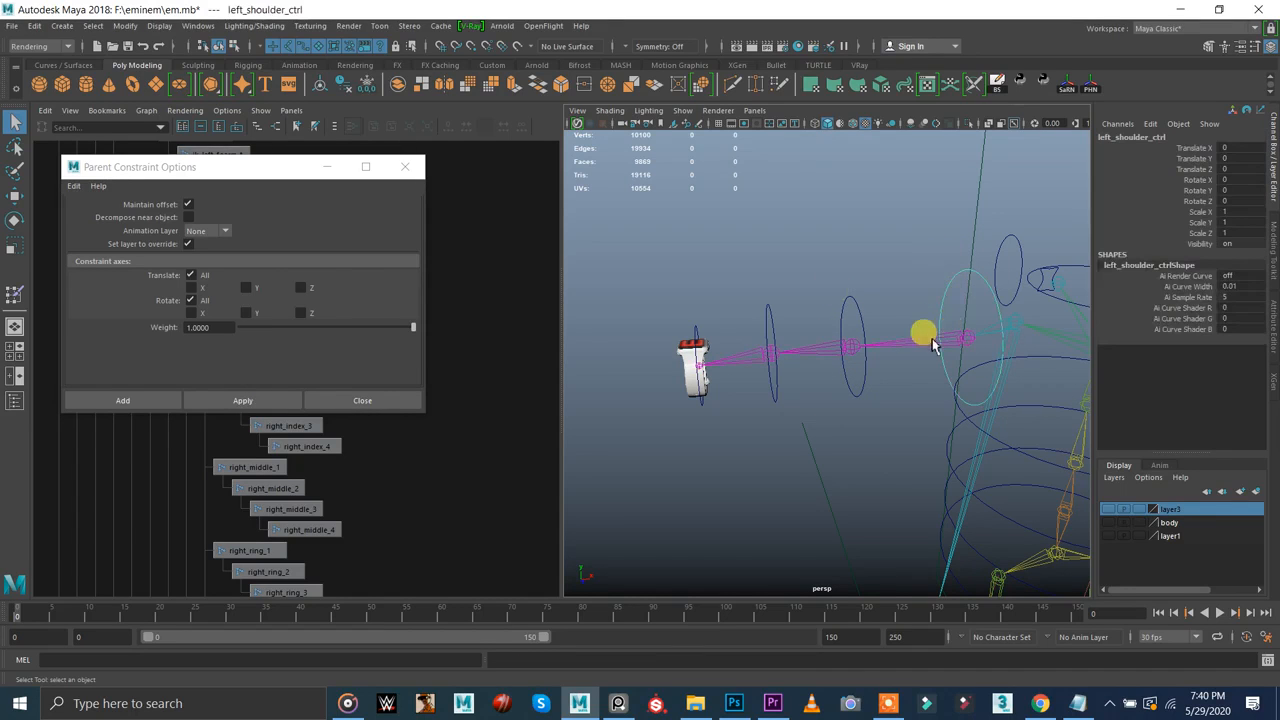
left_click(838, 293)
left_click(405, 166)
- Parent-constrain the fk elbow joint to left_elbow_ctrl and the fk forearm twist joint to left_foarmr_ctrl
left_click_drag(822, 289, 862, 320)
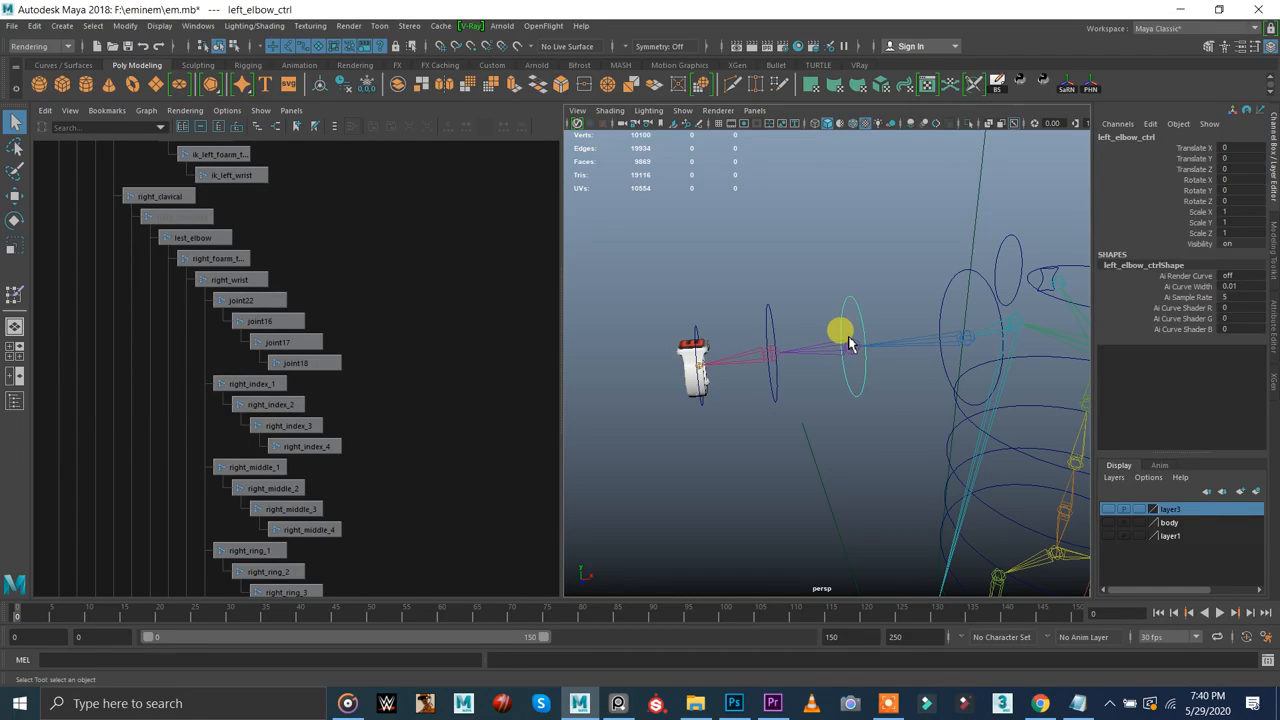
left_click(853, 350)
key("g")
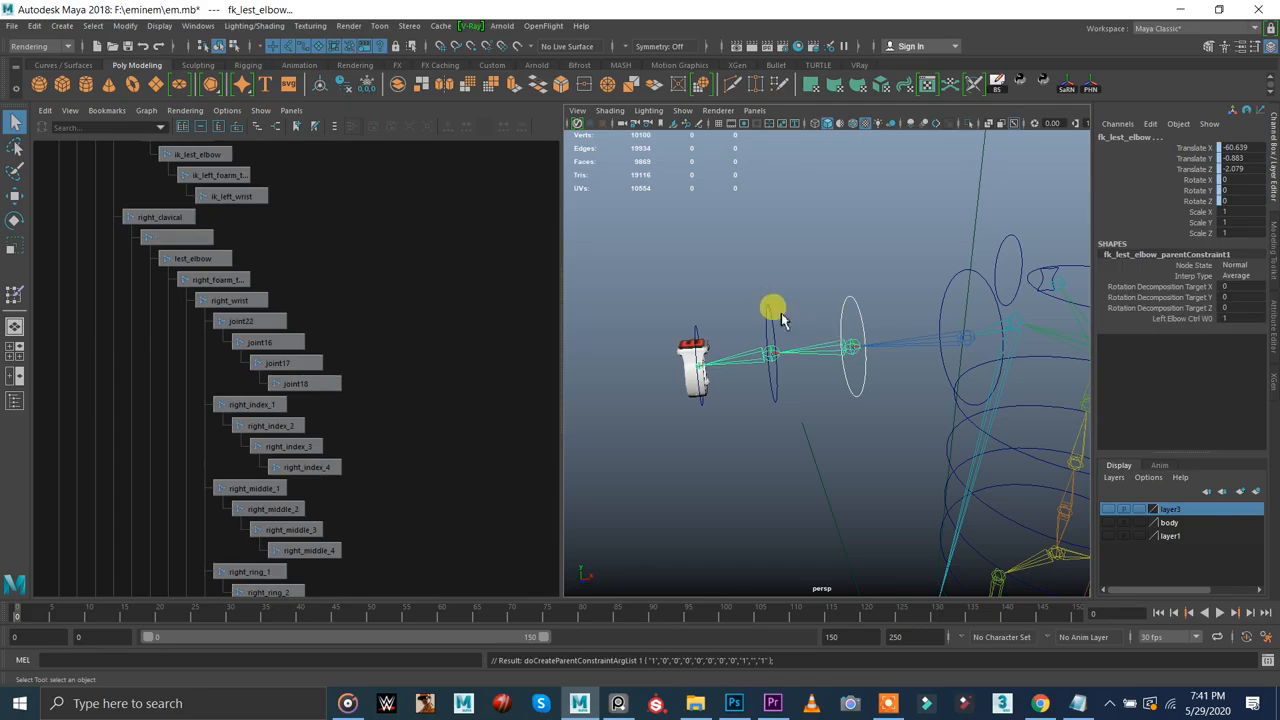
left_click(767, 350)
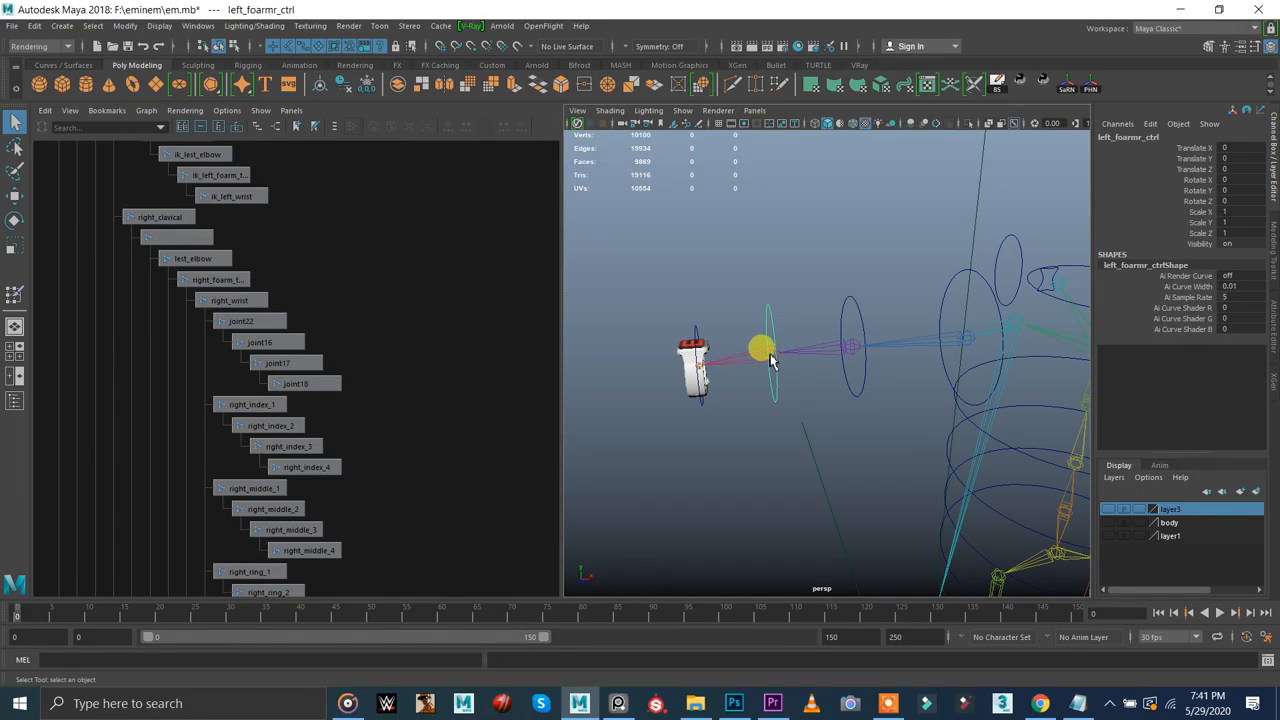
left_click(770, 360, "shift")
key("g")
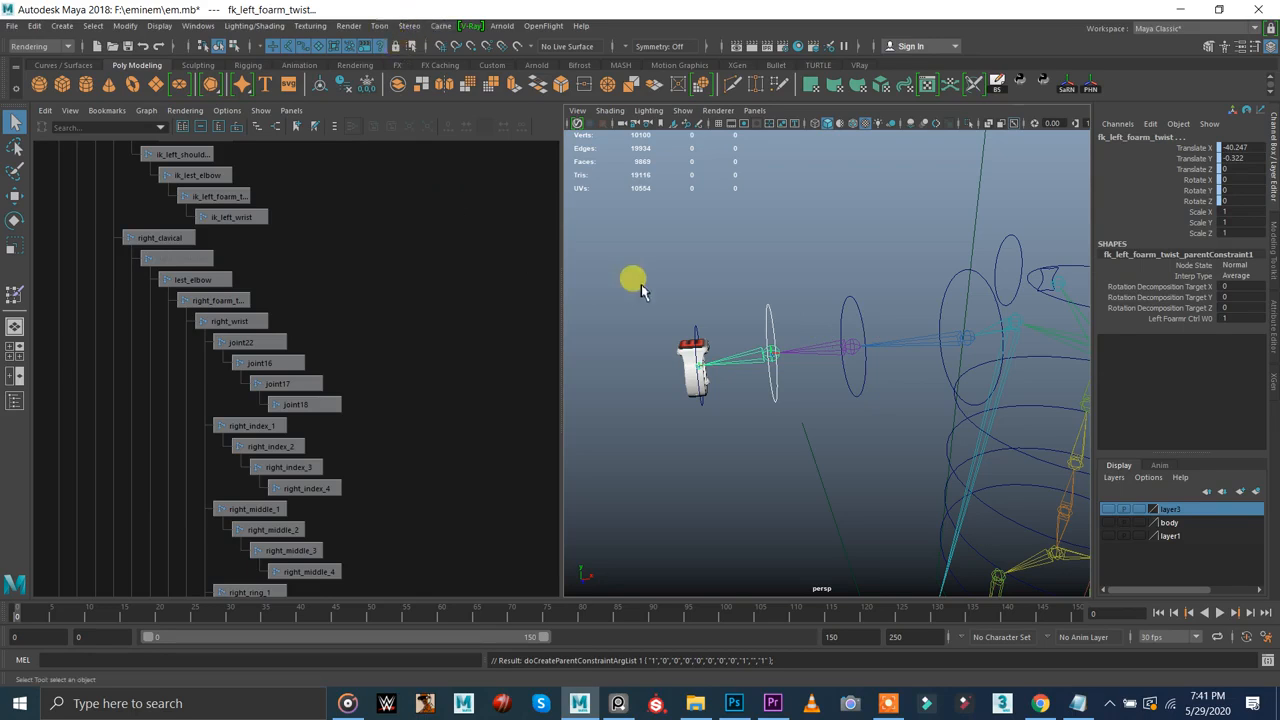
- Parent-constrain the fk left wrist joint to left_wrist_ctrl with the same constraint settings
left_click(703, 372)
left_click(703, 376)
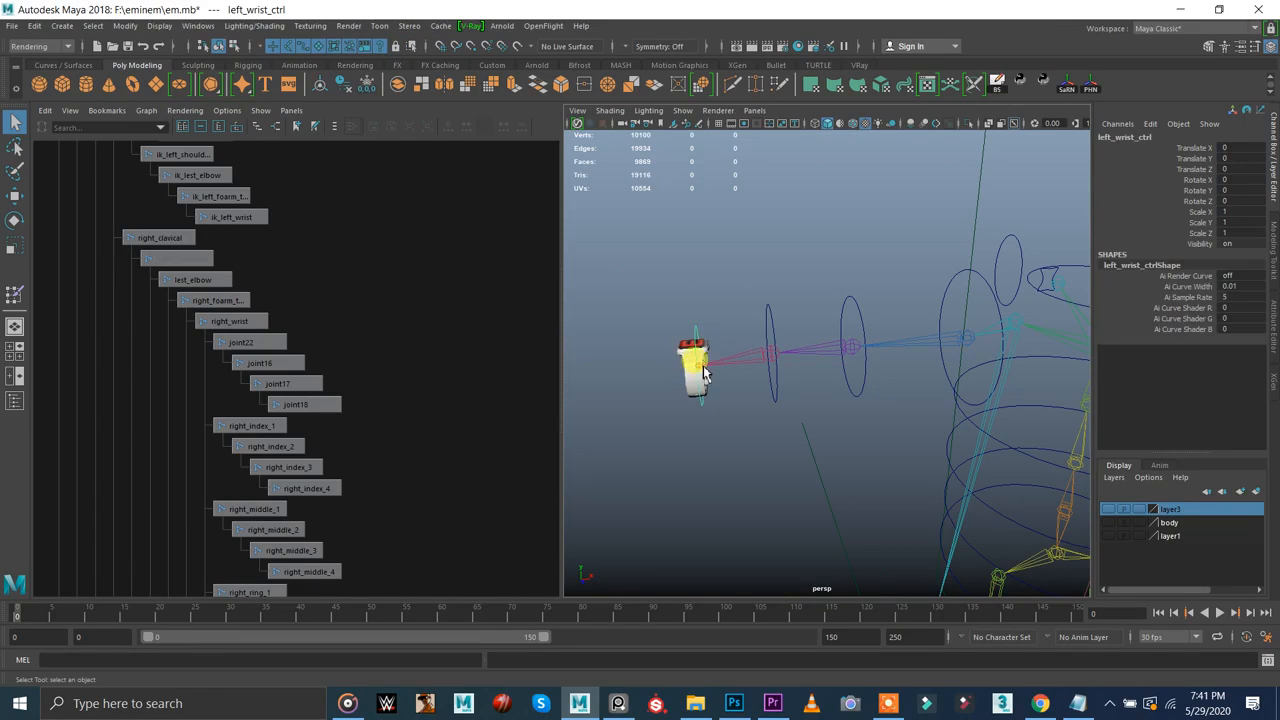
left_click(703, 372)
key("g")
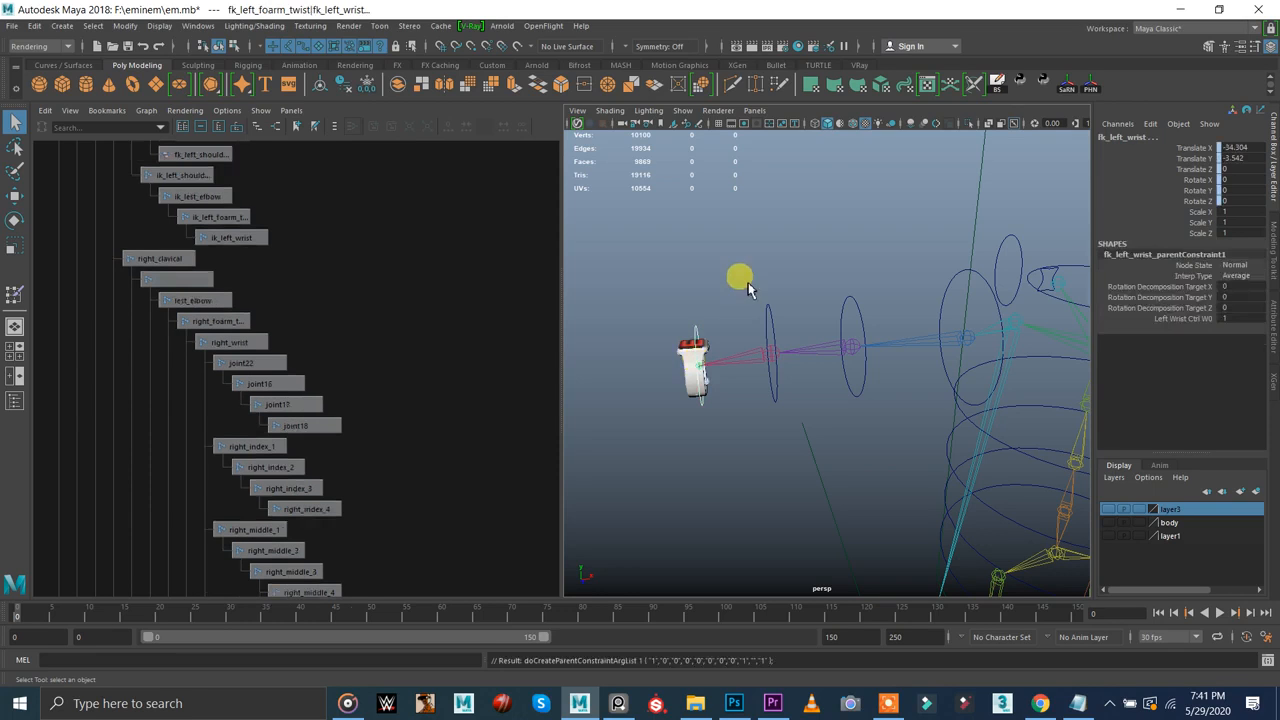
- Test the fk arm by rotating the shoulder circle about Z, undo the rotation and clear the selection
left_click(913, 287)
key("e")
left_click_drag(953, 305, 921, 264)
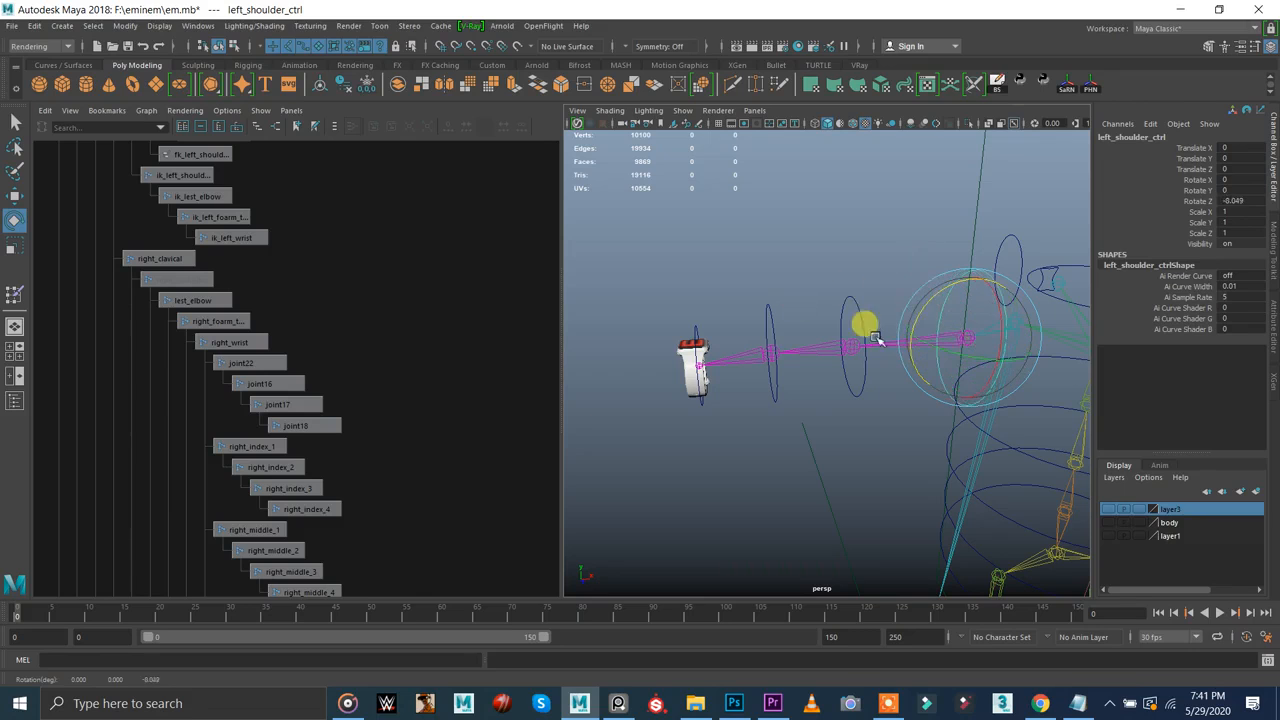
key("ctrl+z")
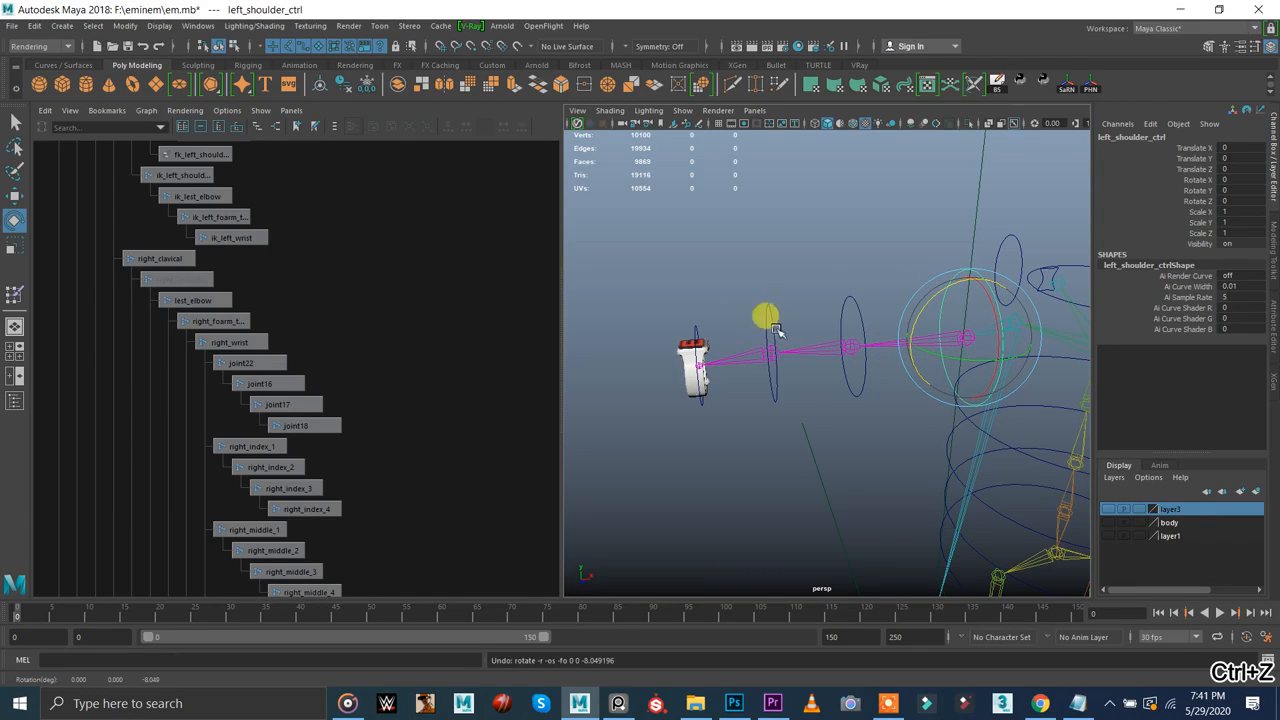
left_click(877, 340)
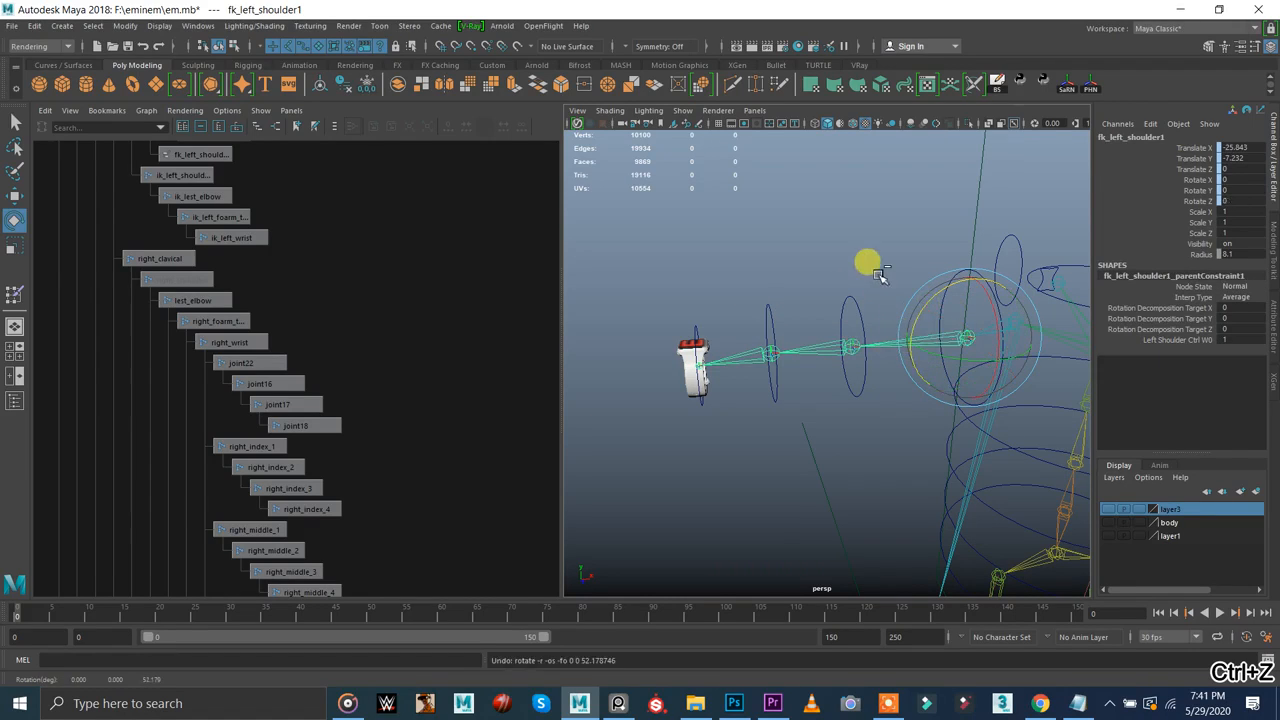
left_click(768, 322)
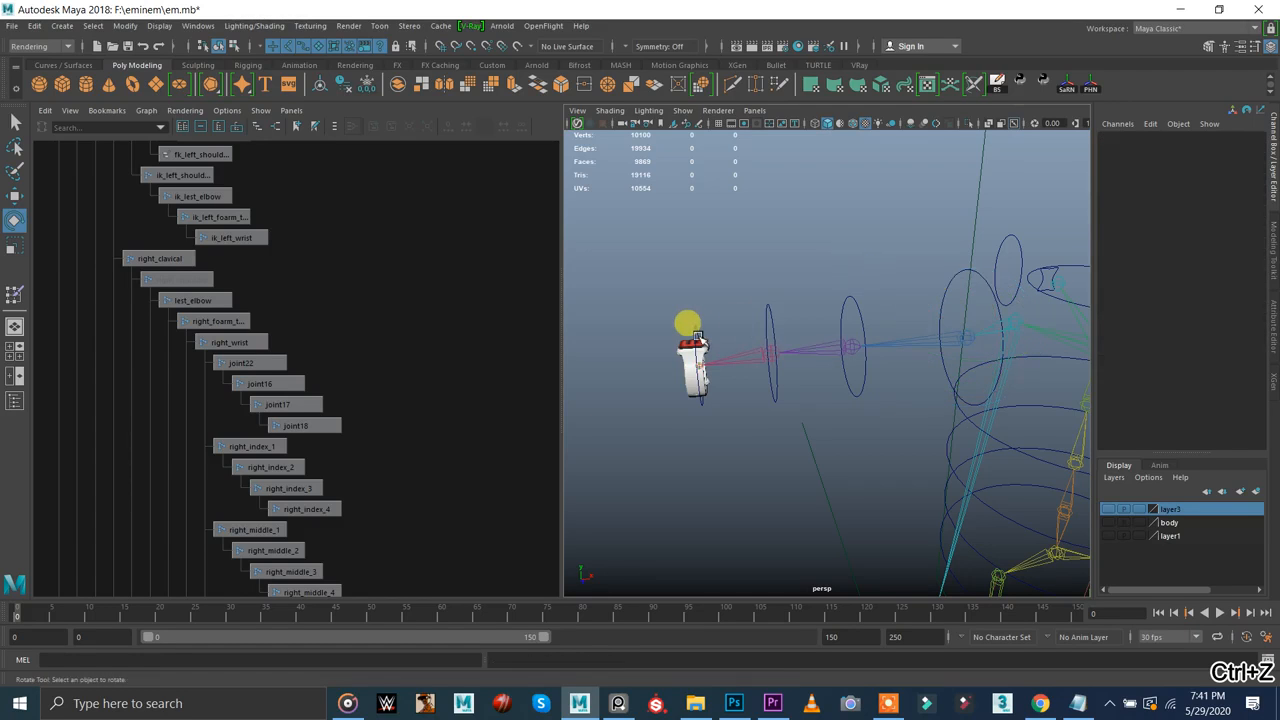
- Parent the wrist circle under the forearm circle
left_click(699, 340)
key("q")
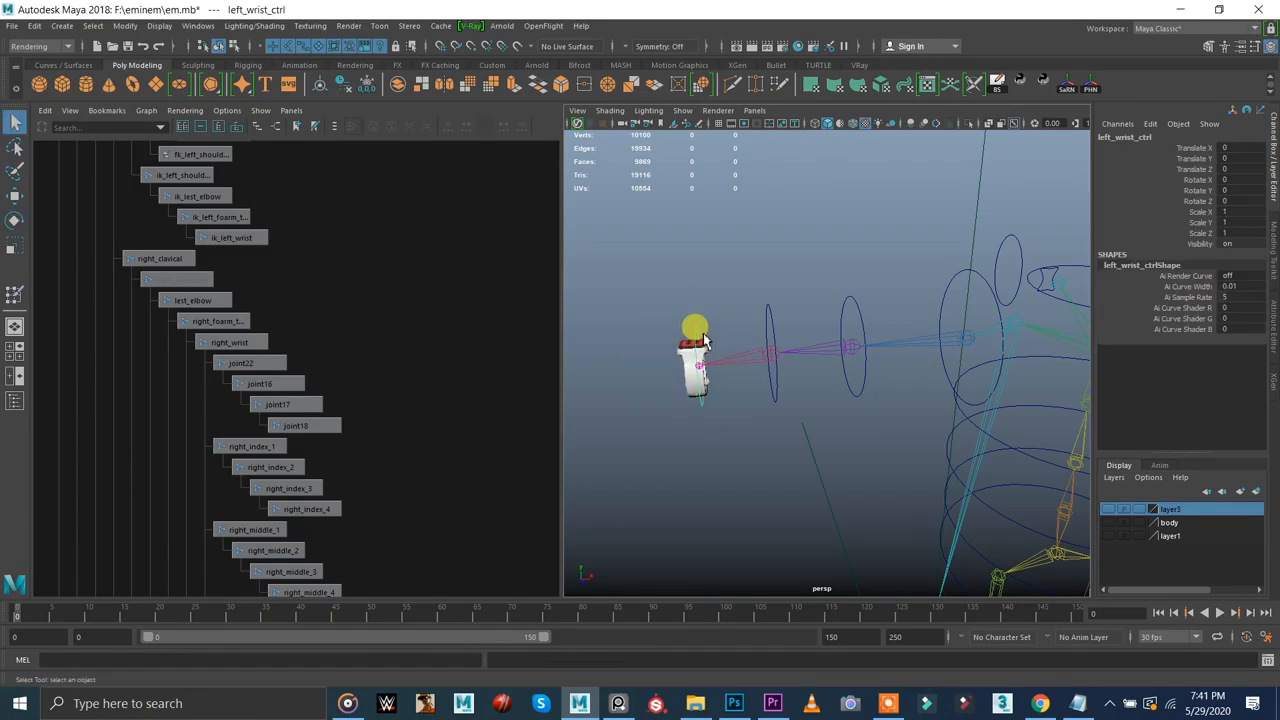
left_click_drag(790, 328, 777, 316)
key("ctrl+z")
left_click(788, 336)
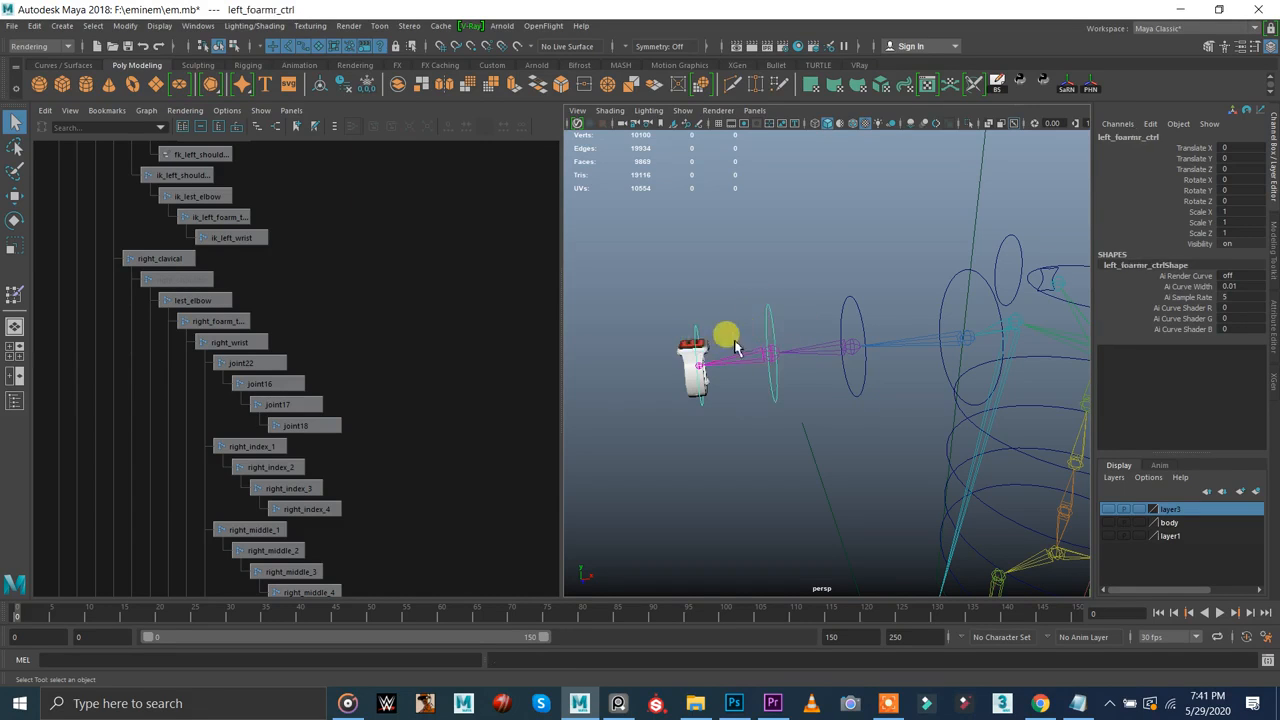
- Parent the forearm circle under the elbow circle, and the elbow circle under the shoulder circle
left_click(836, 316)
key("ctrl+z")
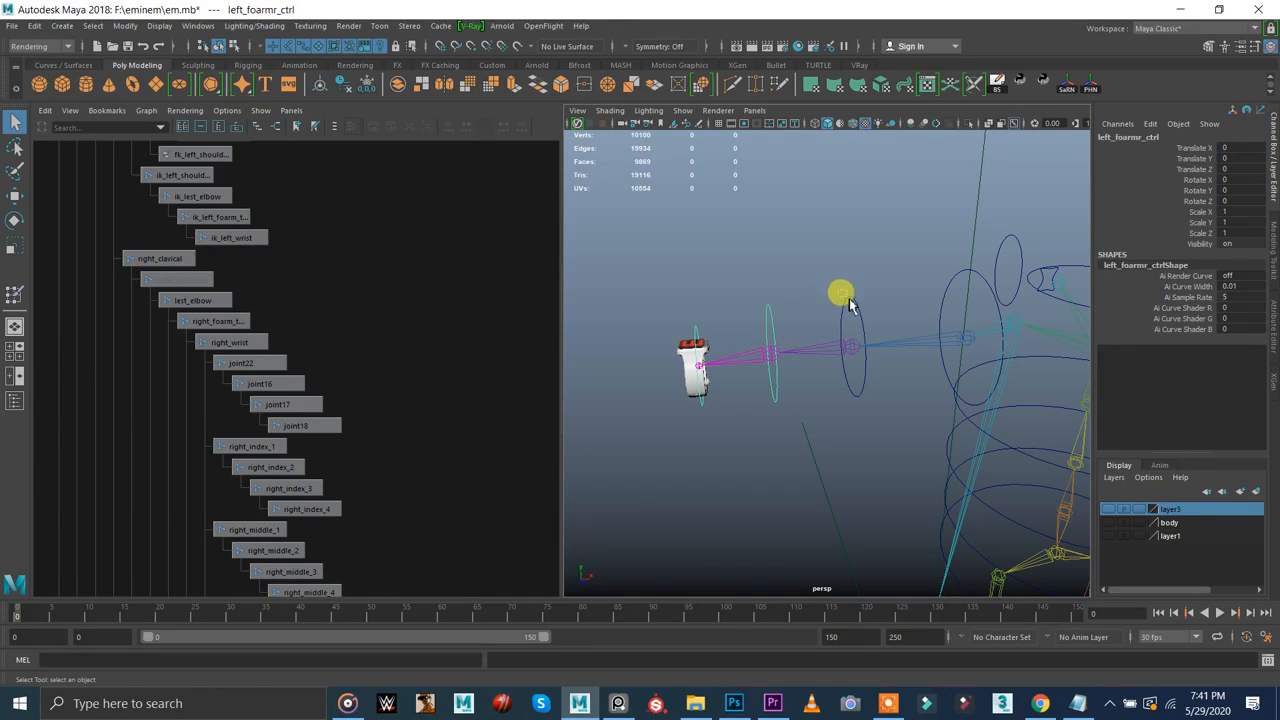
left_click_drag(840, 322, 840, 322)
left_click(948, 310)
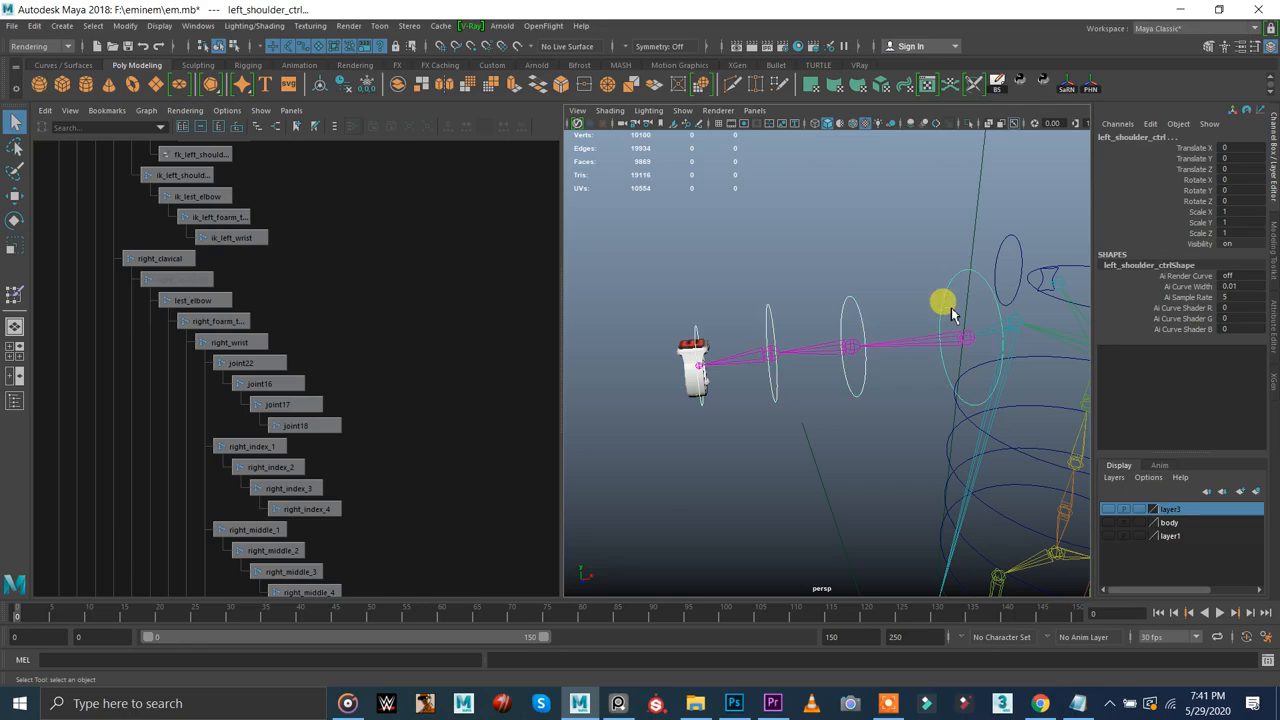
key("Down")
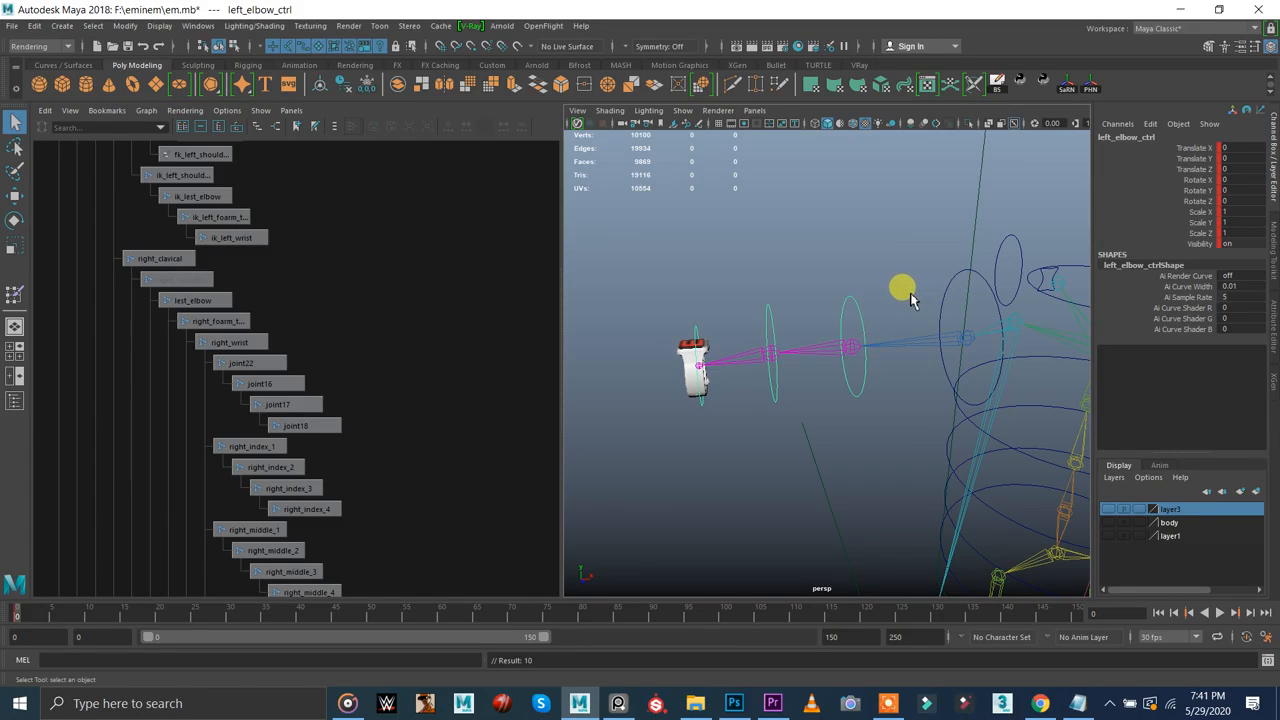
- Parent left_shoulder_ctrl under the small clavicle circle above the shoulder
left_click_drag(910, 300, 820, 308, "alt")
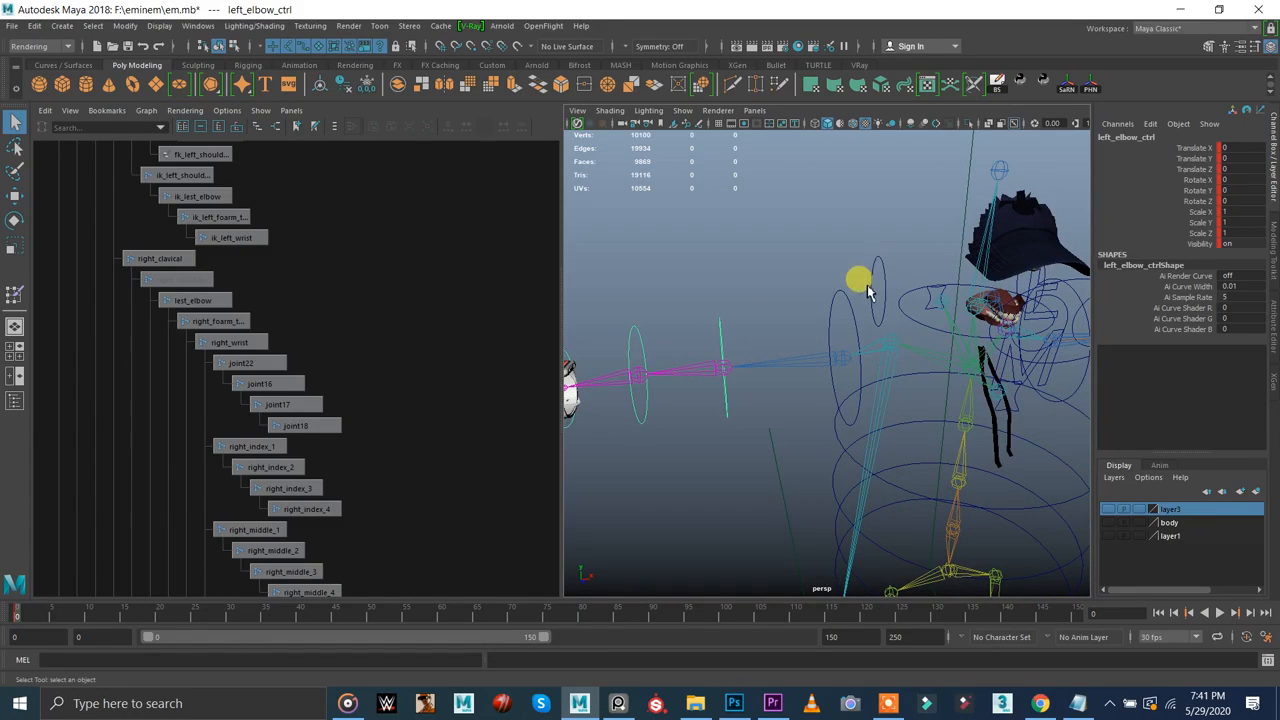
left_click(844, 291)
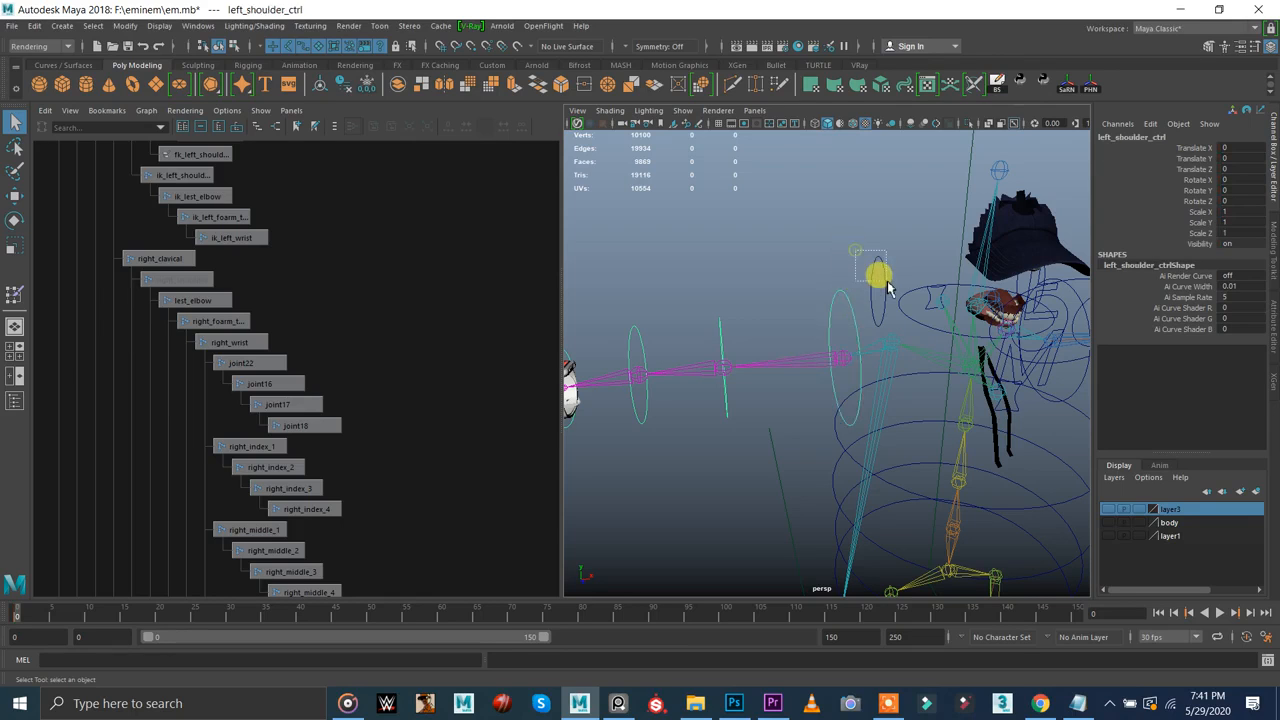
left_click_drag(826, 243, 857, 278)
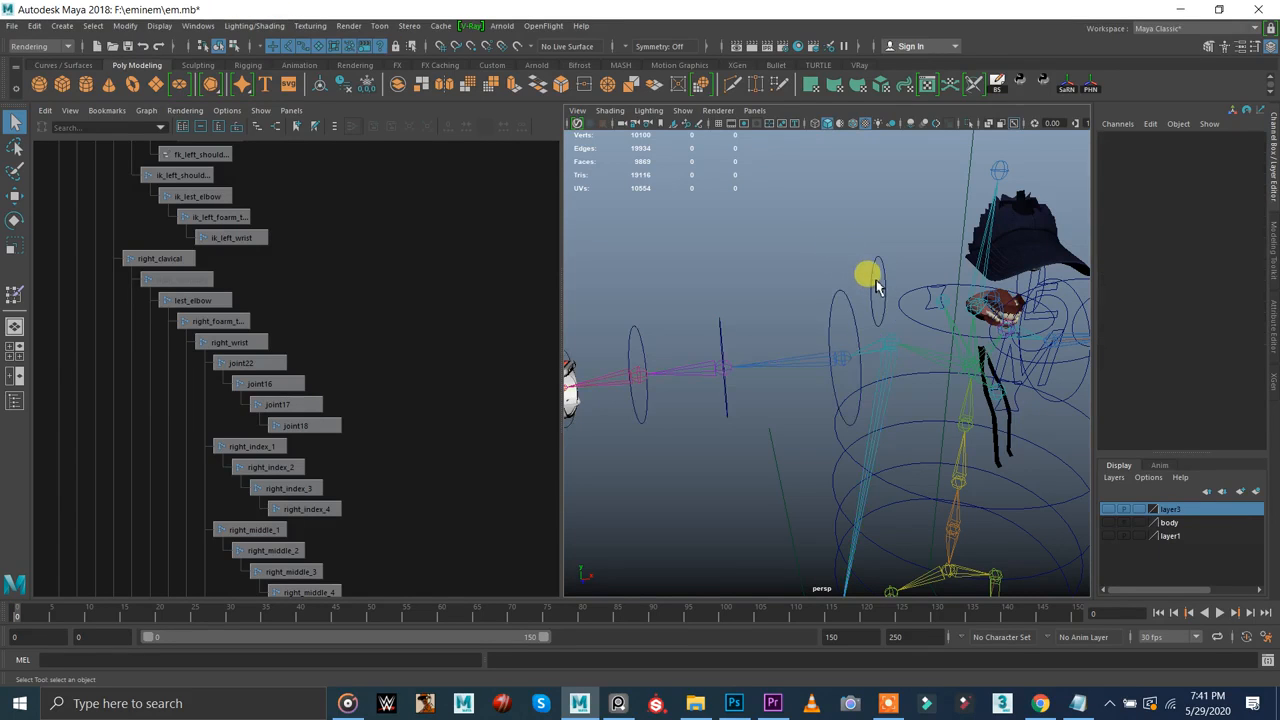
left_click(840, 319)
left_click(887, 267, "shift")
key("p")
- Test the hierarchy by rotating the clavicle circle about Z, undo the rotation and clear the selection
left_click(885, 283)
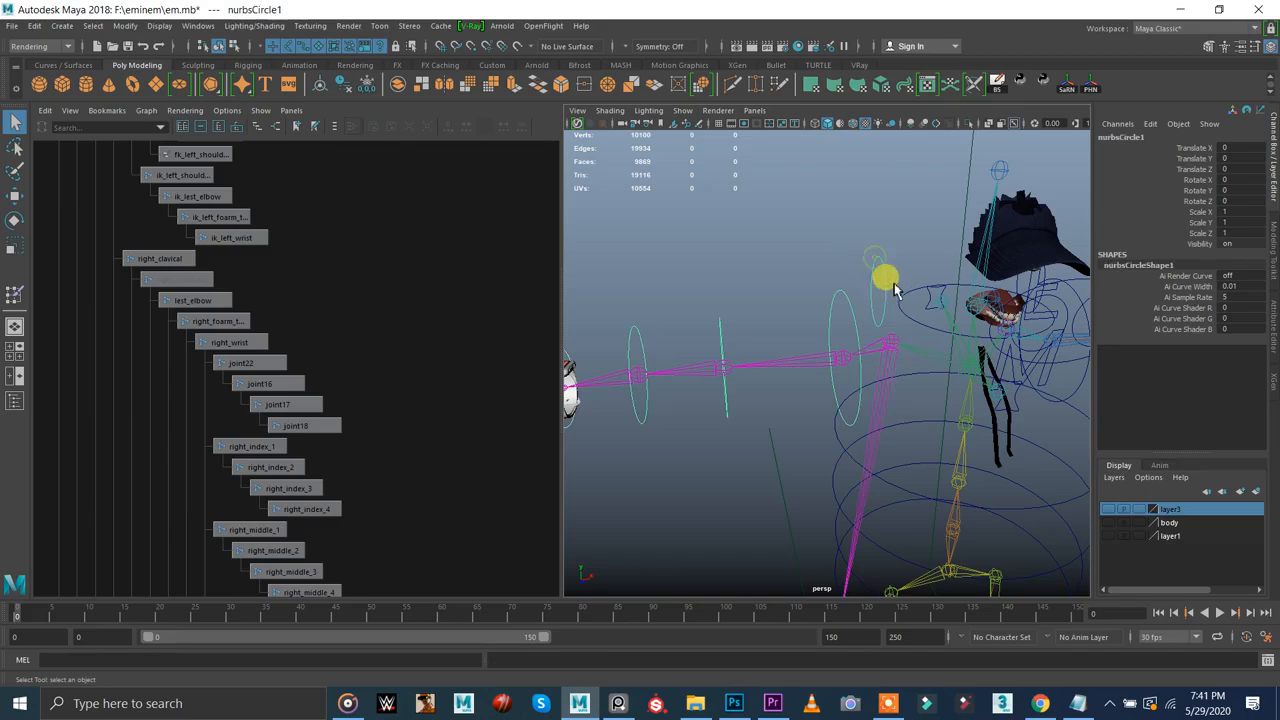
key("e")
mouse_move(846, 249)
left_mouse_down()
mouse_move(897, 231)
mouse_move(822, 246)
left_mouse_up()
key("ctrl+z")
key("ctrl+z")
key("ctrl+z")
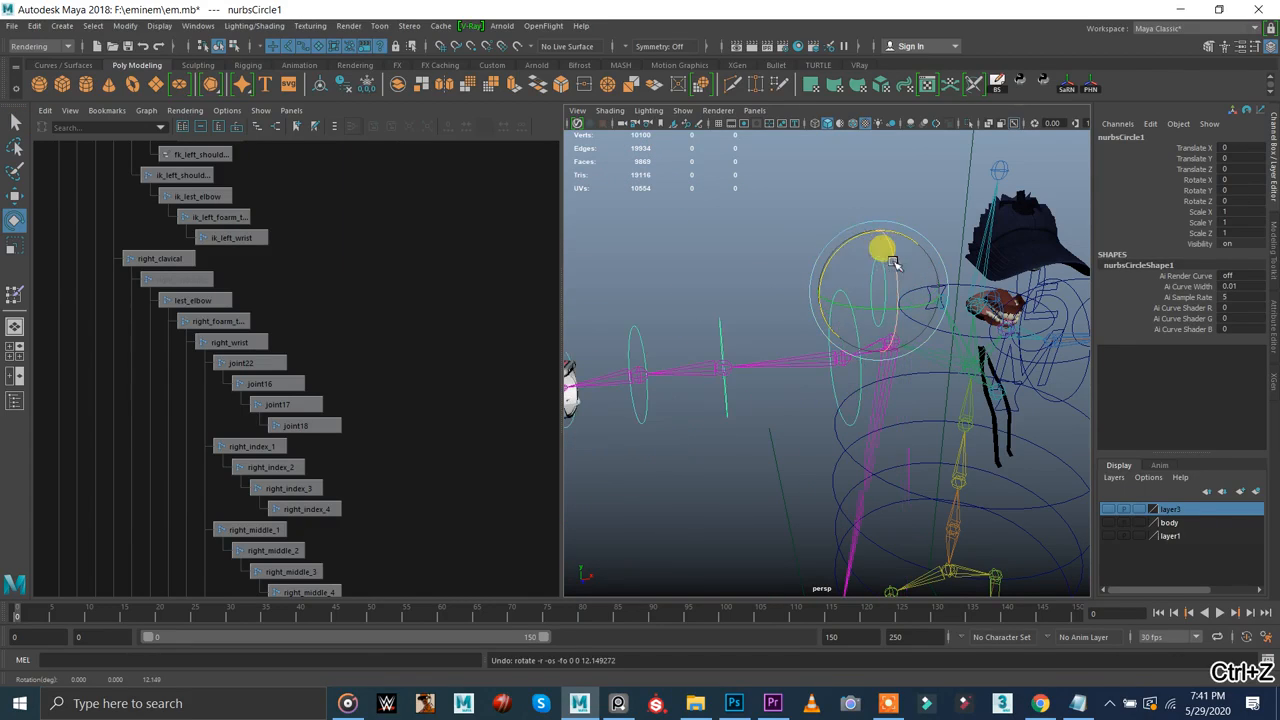
key("ctrl+z")
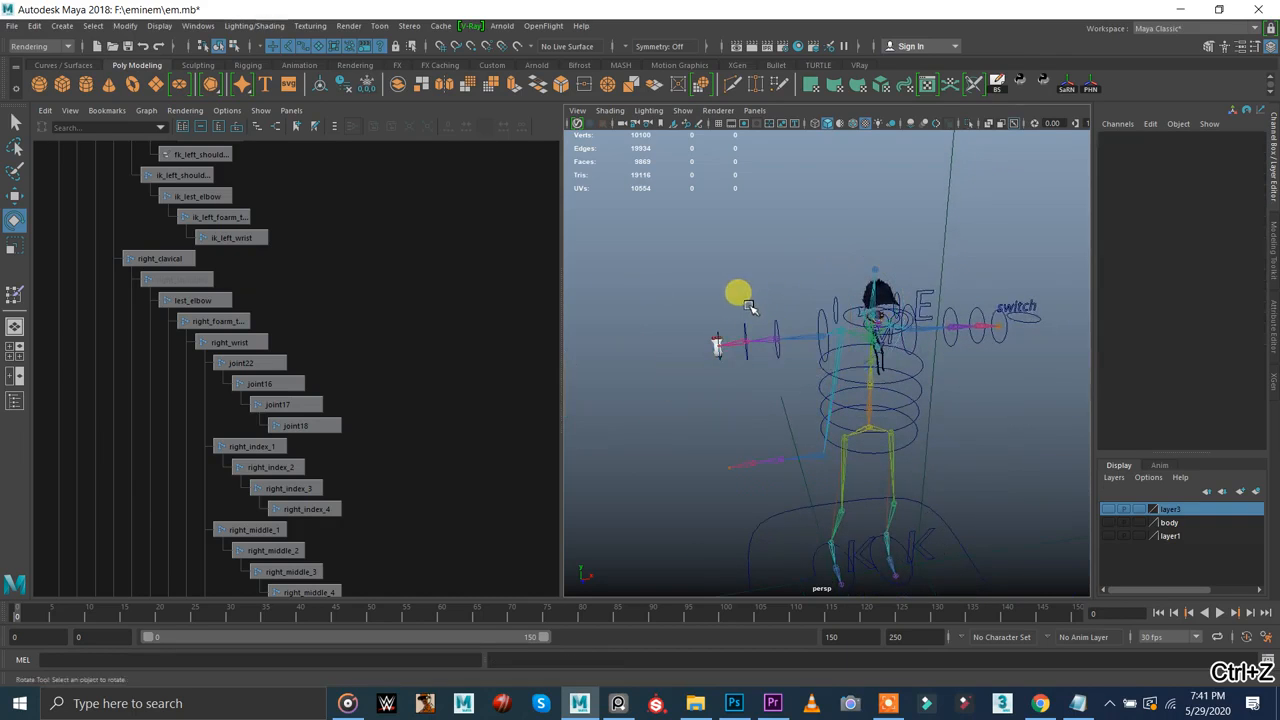
- Save the scene and show the body layer
key("ctrl+s")
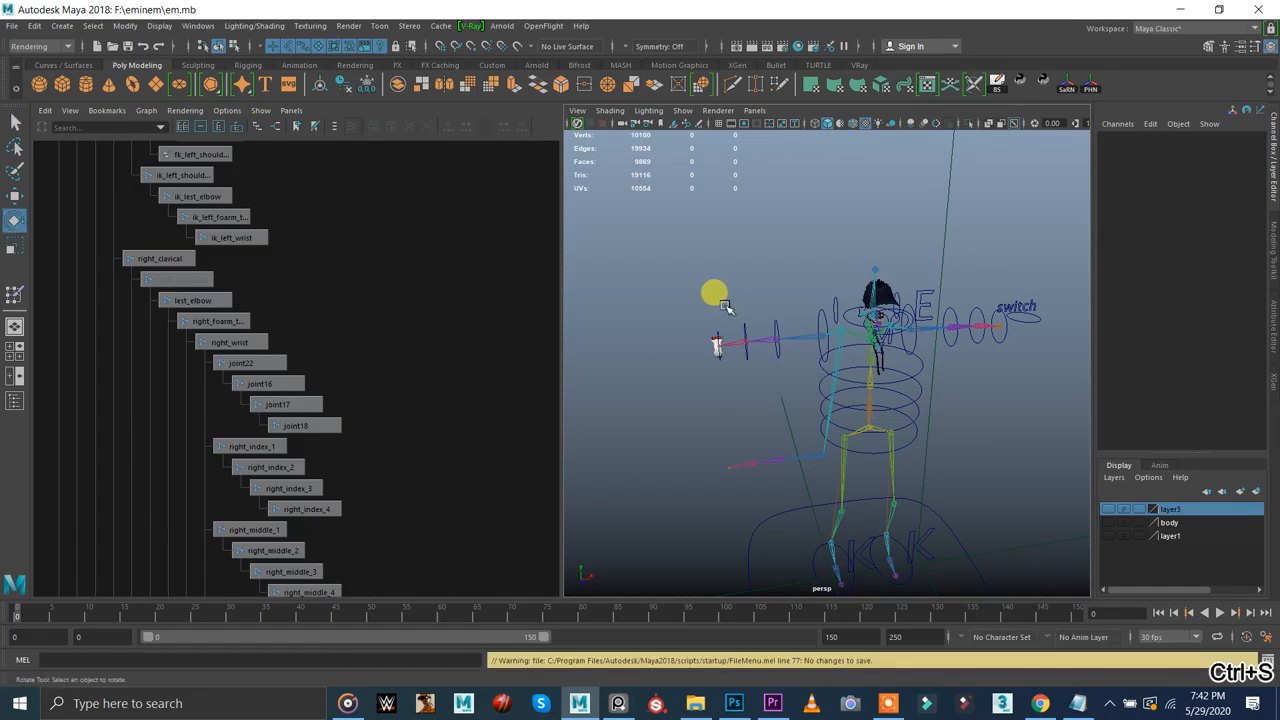
right_click_drag(728, 304, 808, 319, "alt")
left_click(1108, 522)
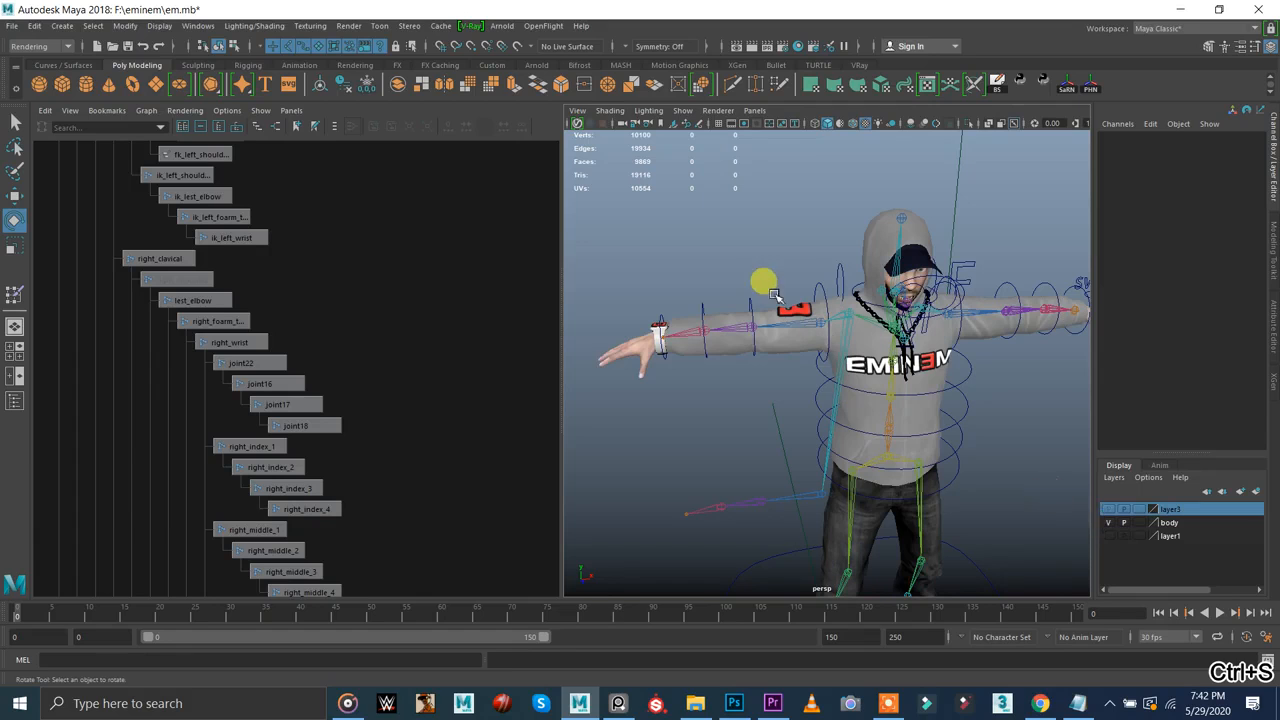
- Raise left_shoulder_ctrl along Y, test resetting its Translate Y to 0, and raise it again to about 103.8
left_click(825, 291)
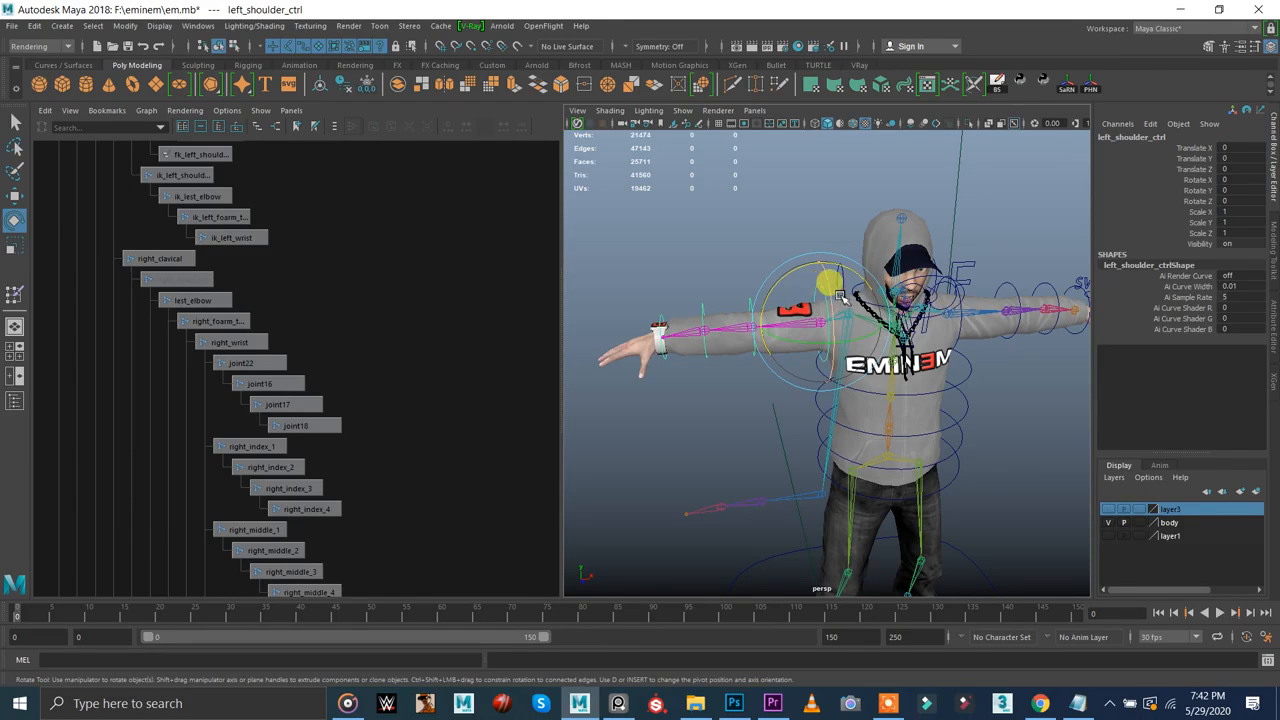
key("w")
left_click_drag(823, 273, 803, 114)
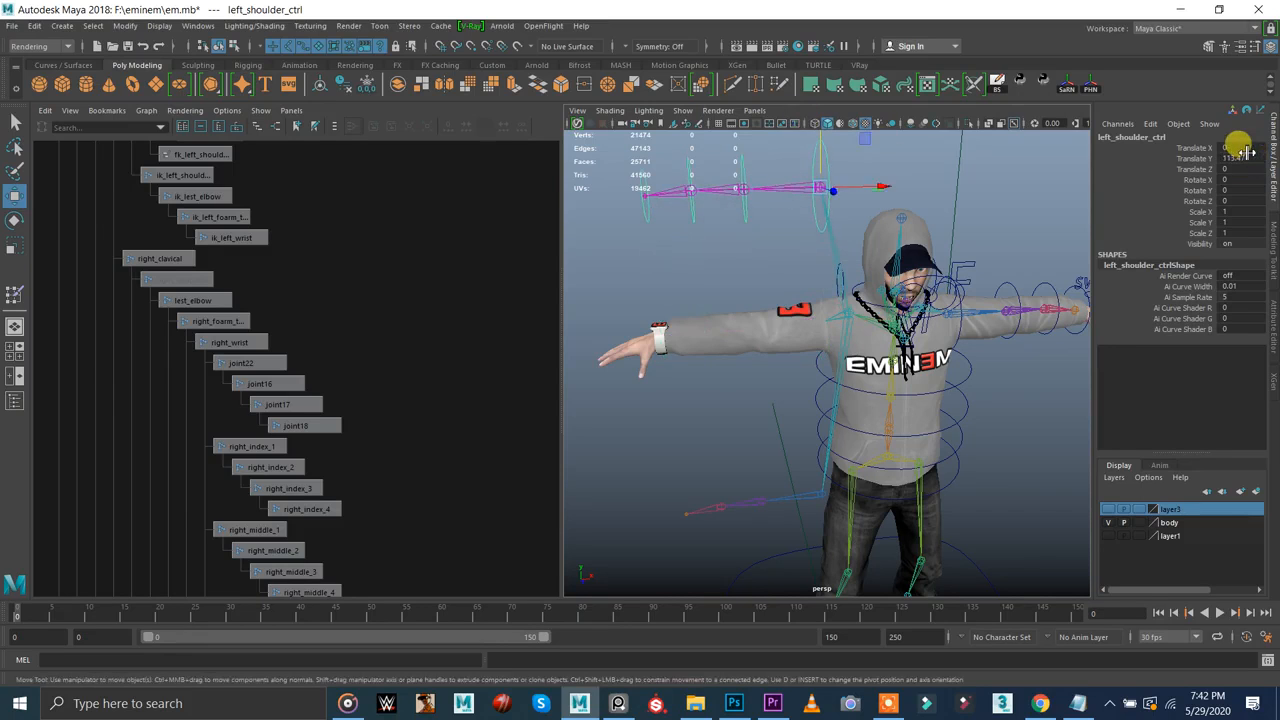
type("0")
key("Return")
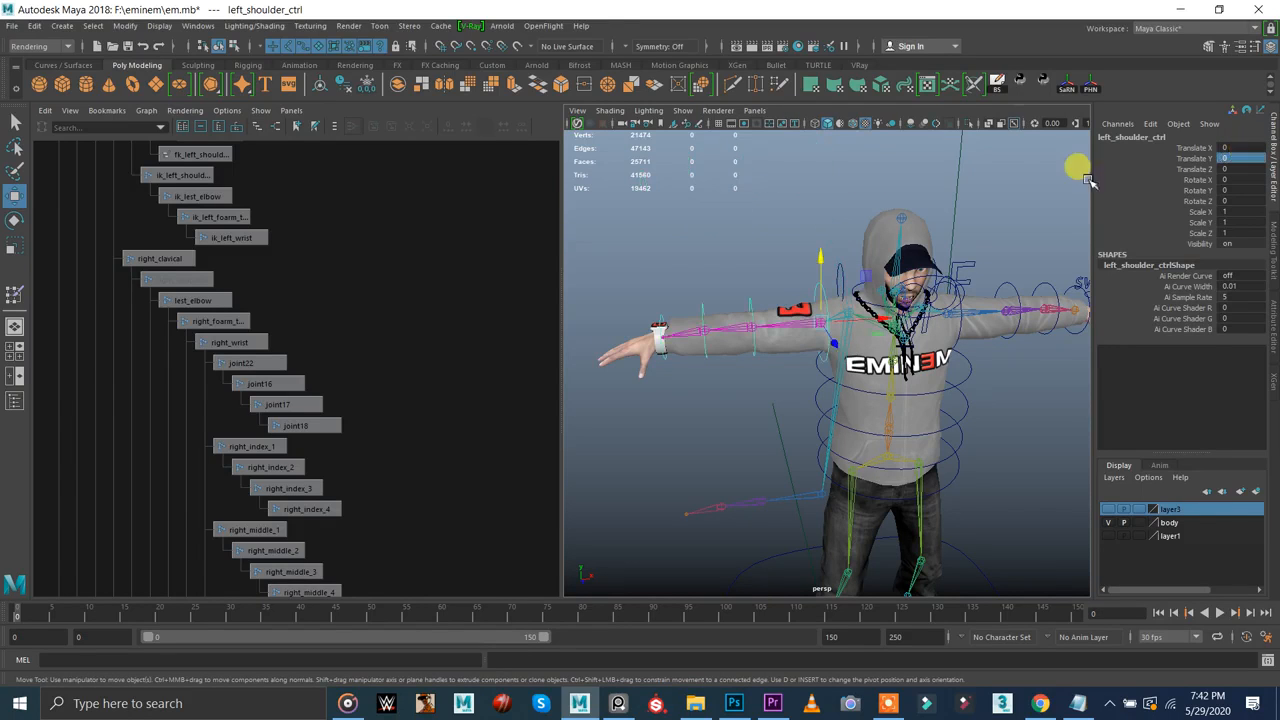
left_click_drag(819, 259, 774, 137)
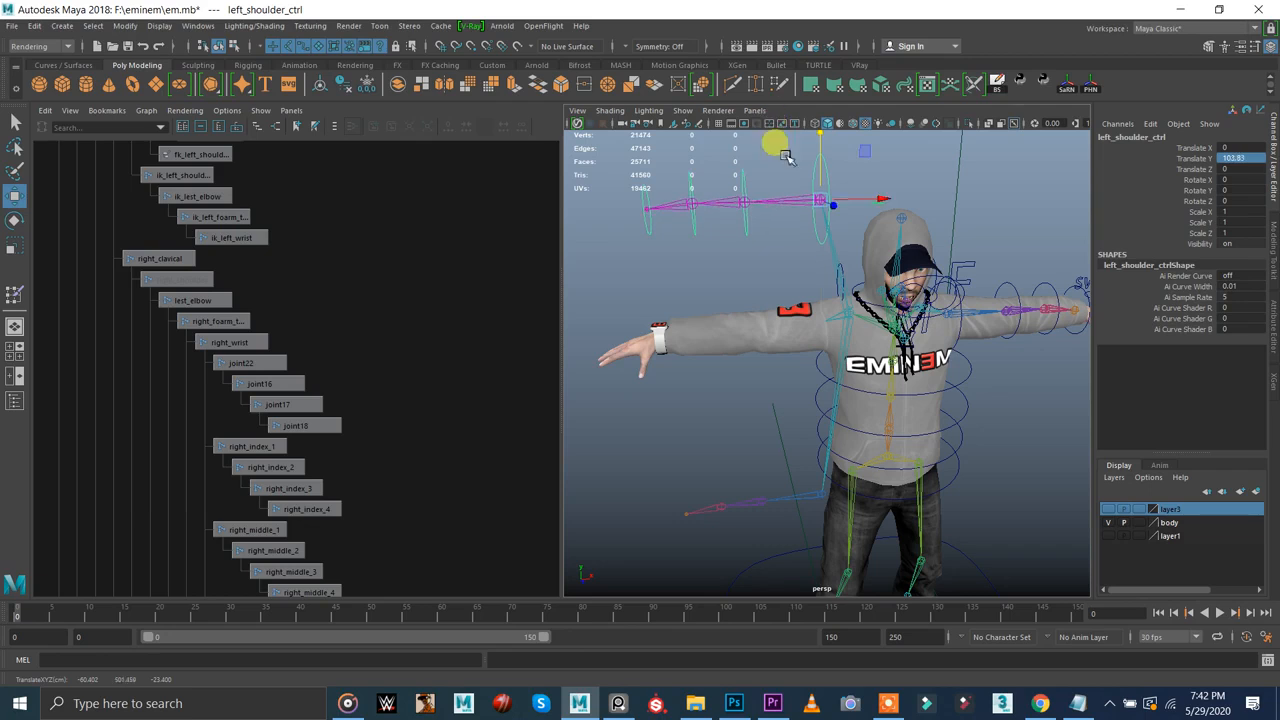
- Set the ik left shoulder joint's Translate Y to -7.232 and save the scene
left_click(816, 493)
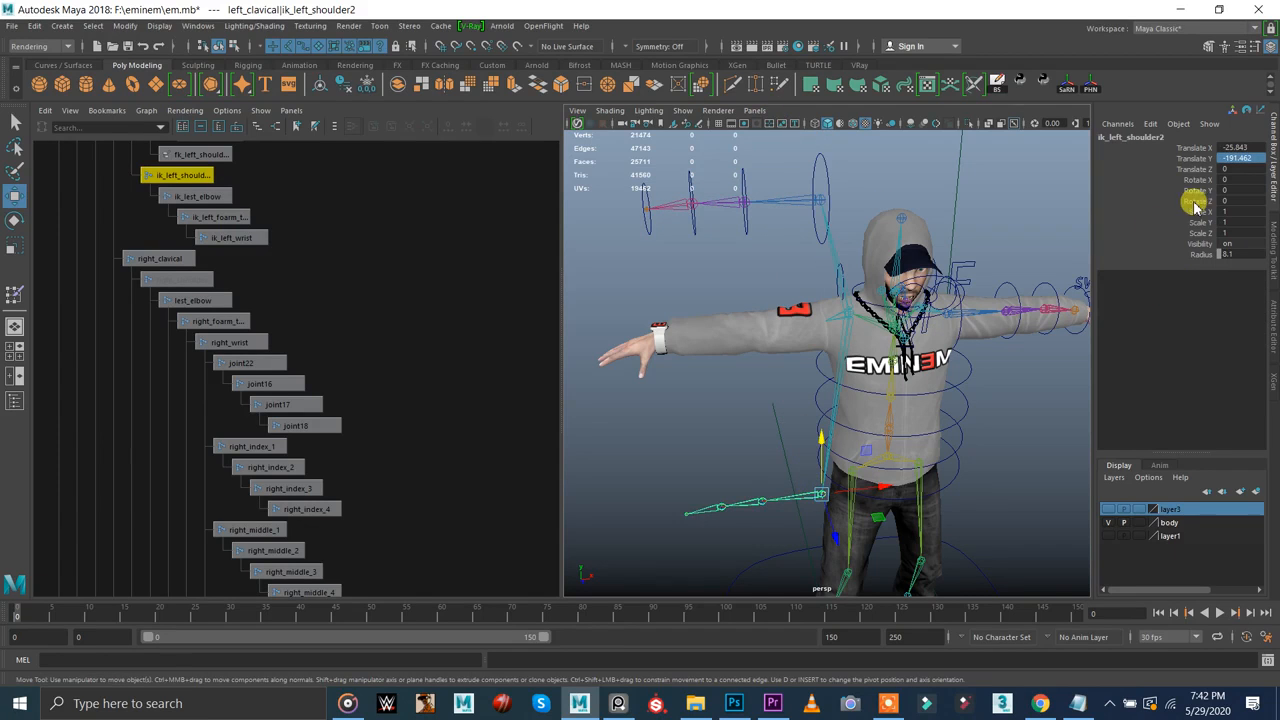
type("-7.232")
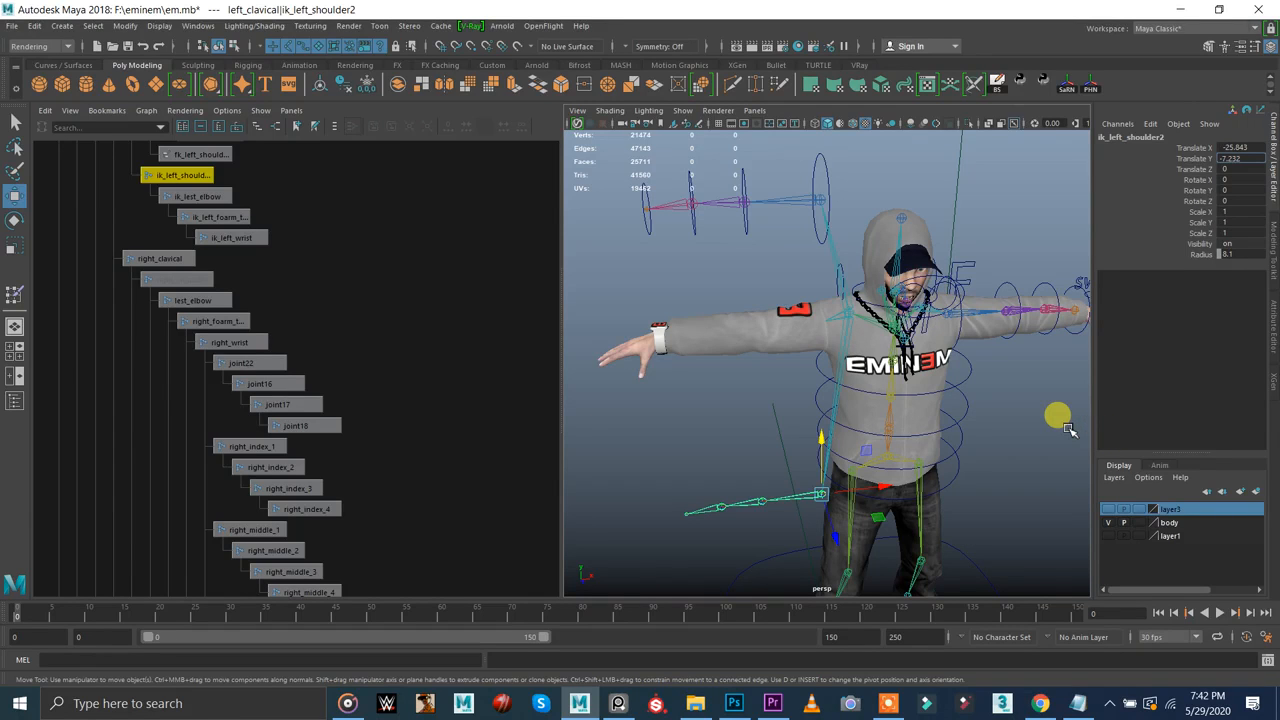
key("Return")
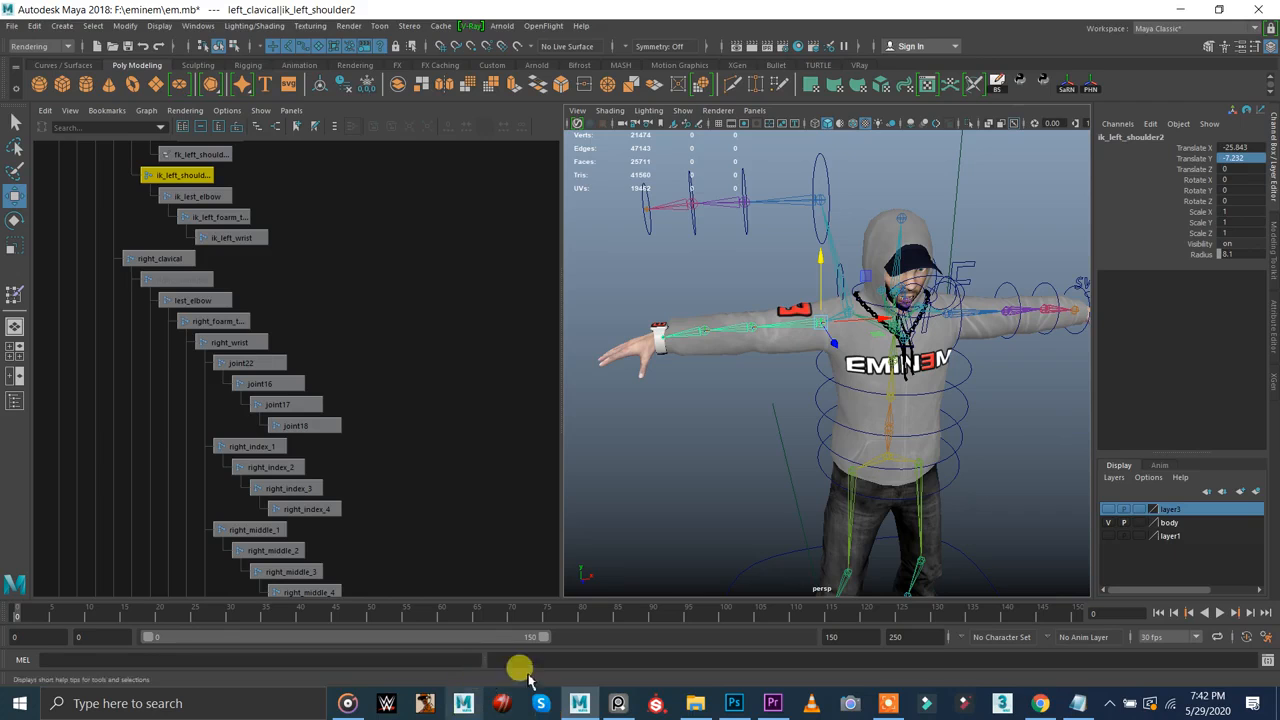
middle_click_drag(777, 408, 950, 382, "alt")
middle_click_drag(851, 351, 756, 428, "alt")
key("ctrl+s")
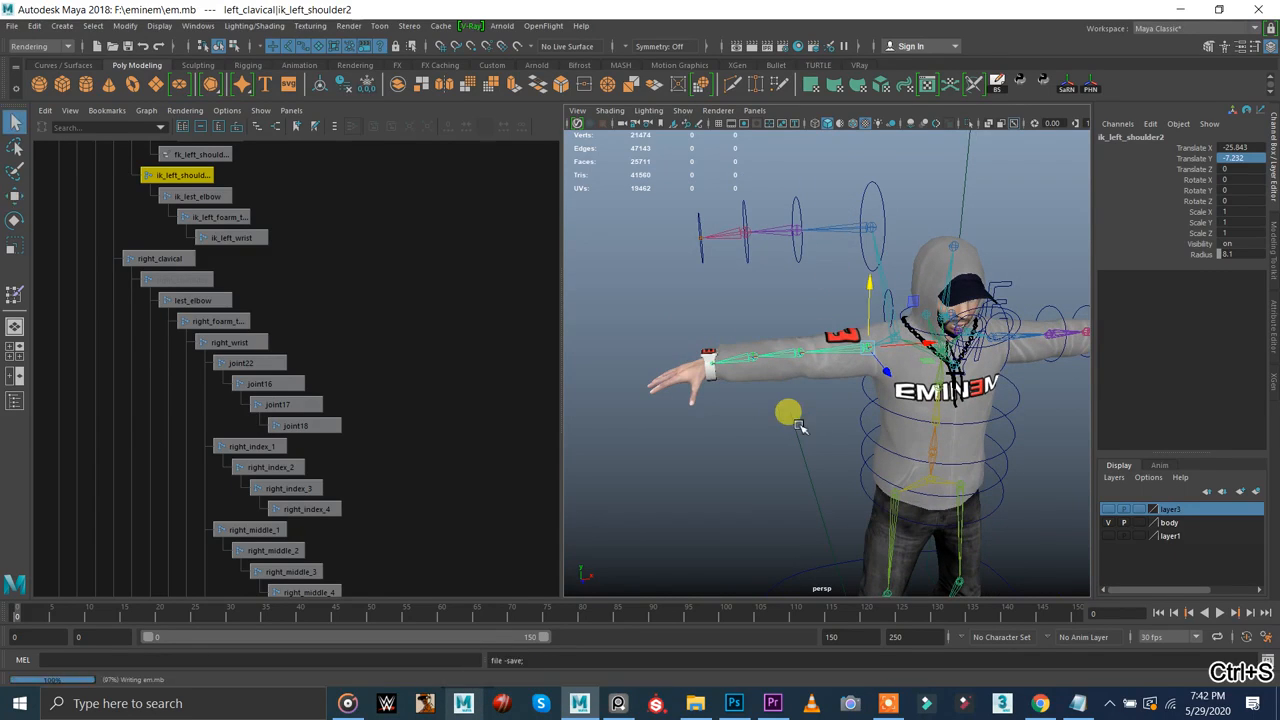
- Clear the selection and hide the body layer
right_click_drag(785, 410, 829, 394, "alt")
left_click(823, 394)
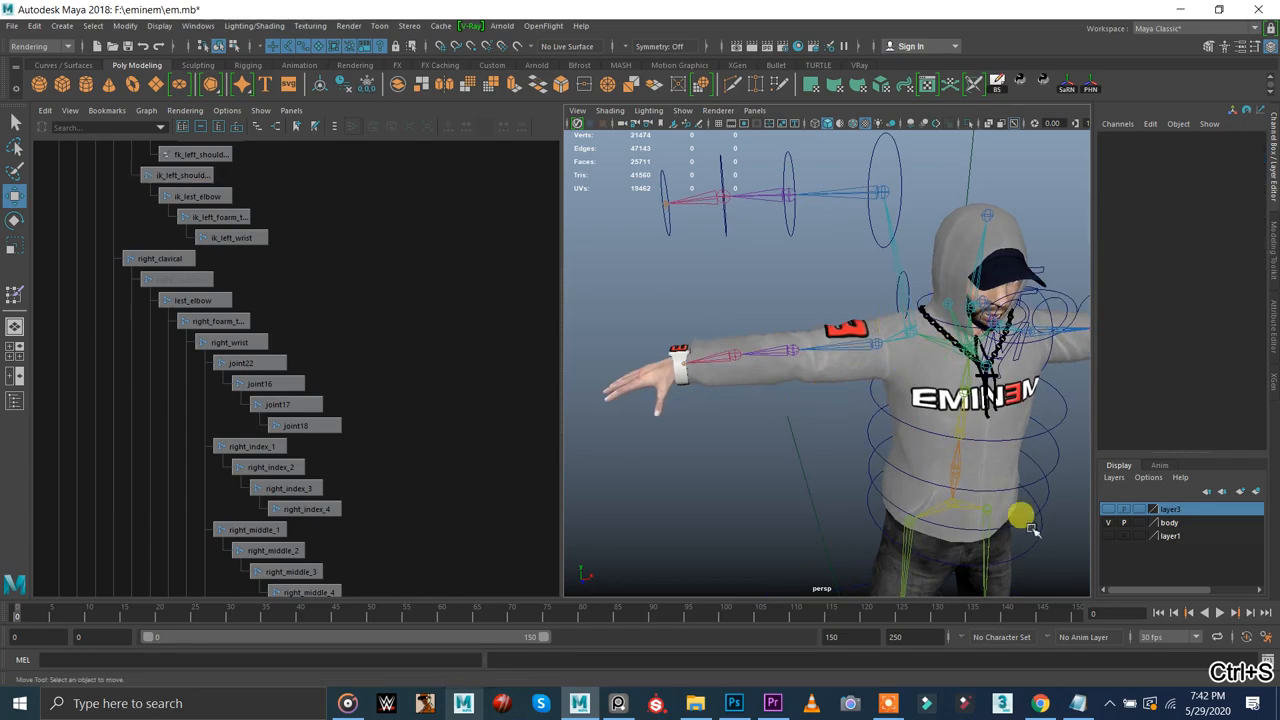
left_click(1109, 522)
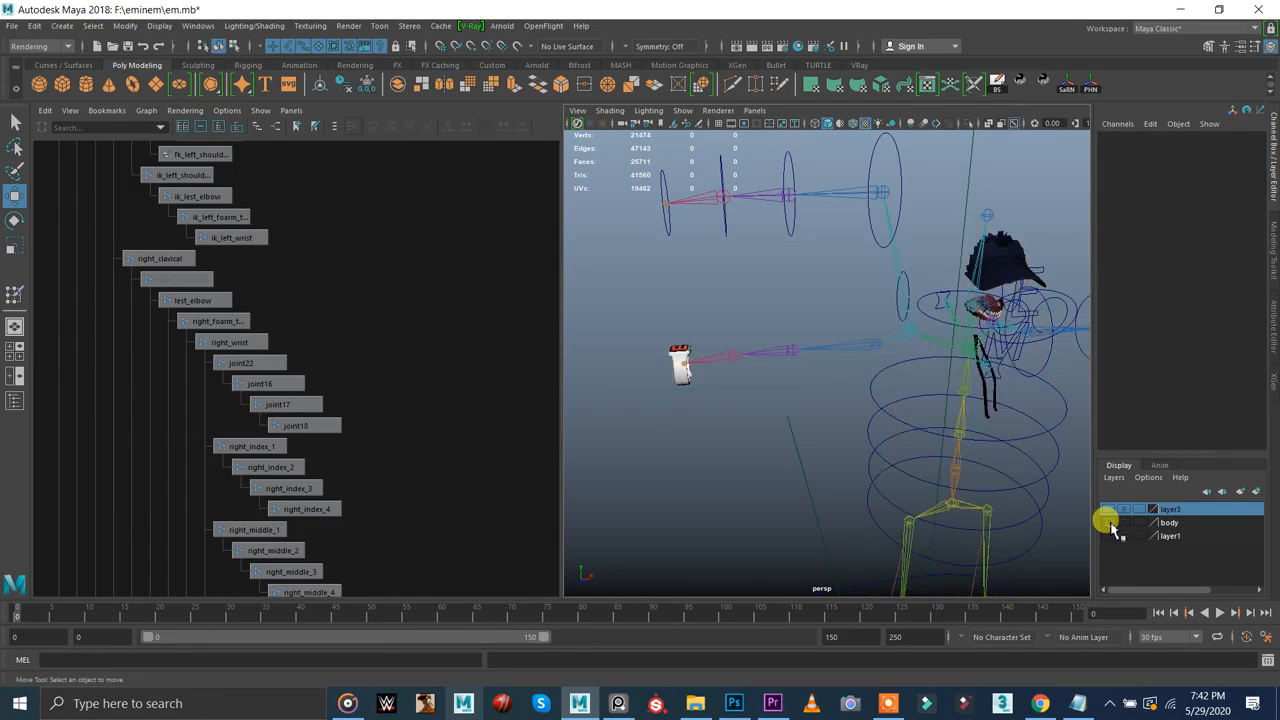
- Bend the ik elbow joint about 65 degrees in Rotate Y, set its preferred angle, and return Rotate Y to 0
left_click(785, 351)
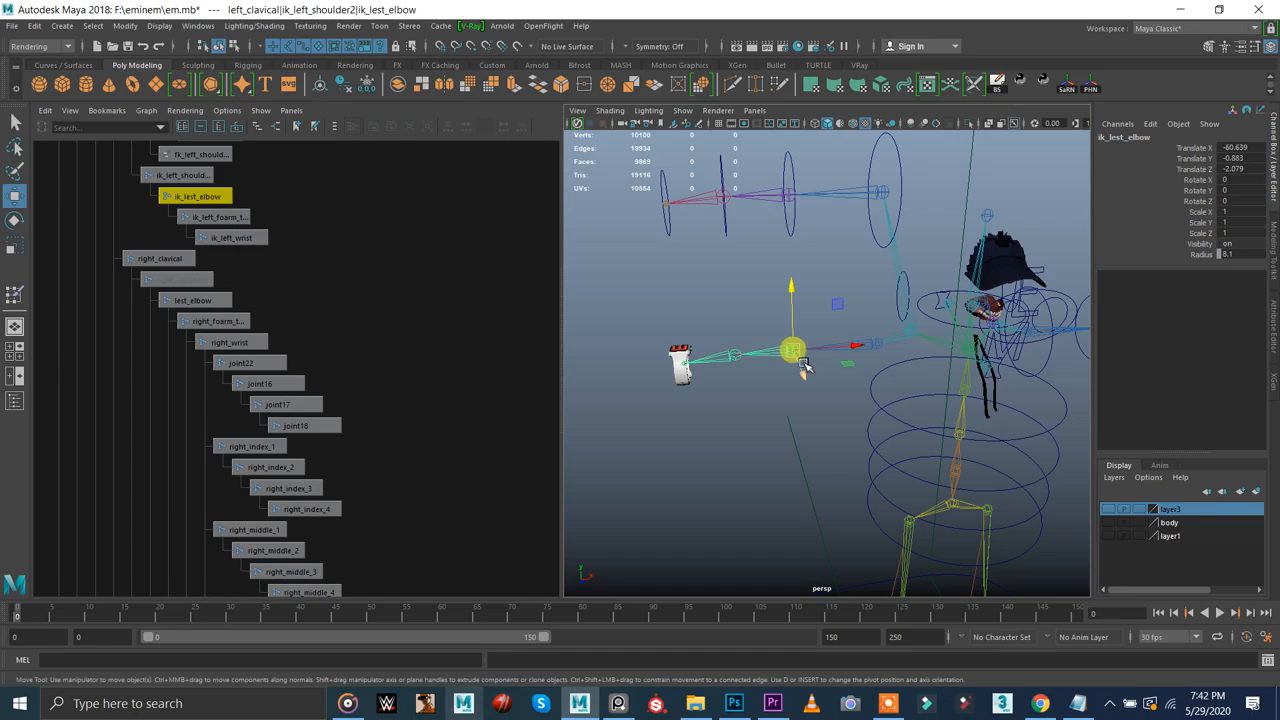
key("e")
mouse_move(777, 363)
left_mouse_down()
mouse_move(820, 369)
mouse_move(800, 352)
left_mouse_up()
right_click_drag(800, 352, 736, 351)
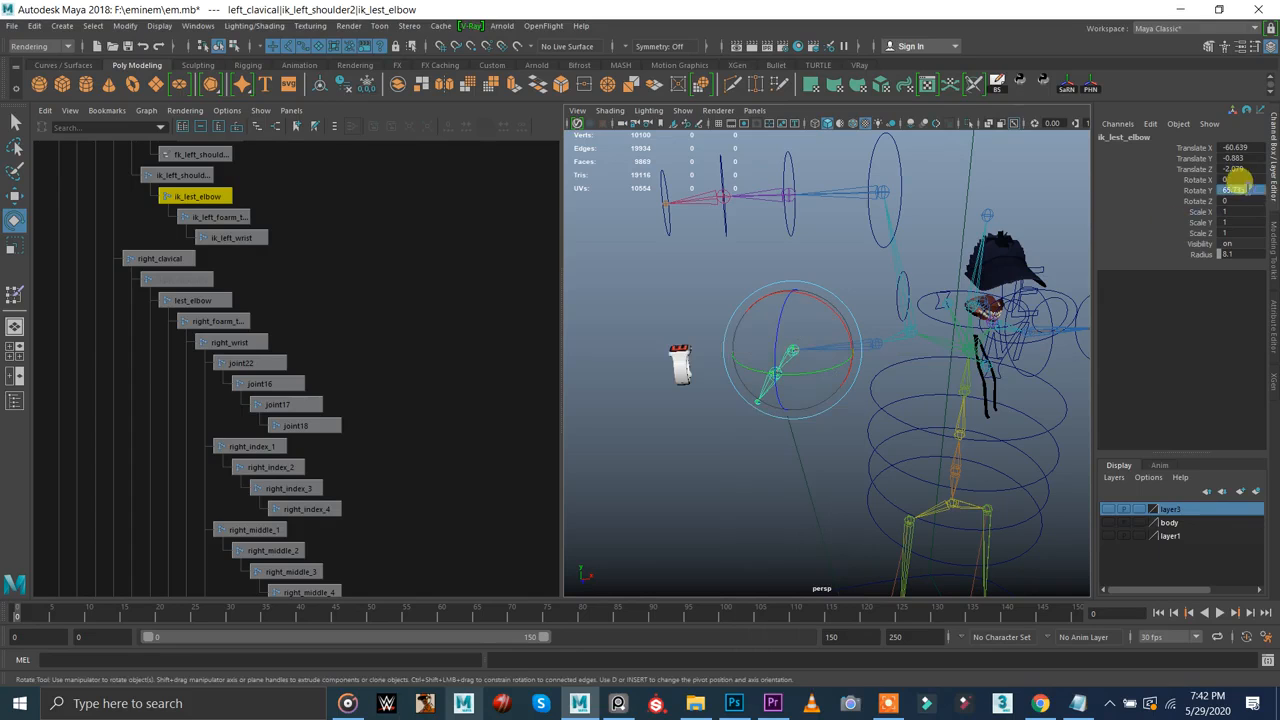
left_click(868, 264)
- Create a Rotate-Plane Solver IK handle from the ik left shoulder joint to the ik left forearm twist joint
left_click(248, 65)
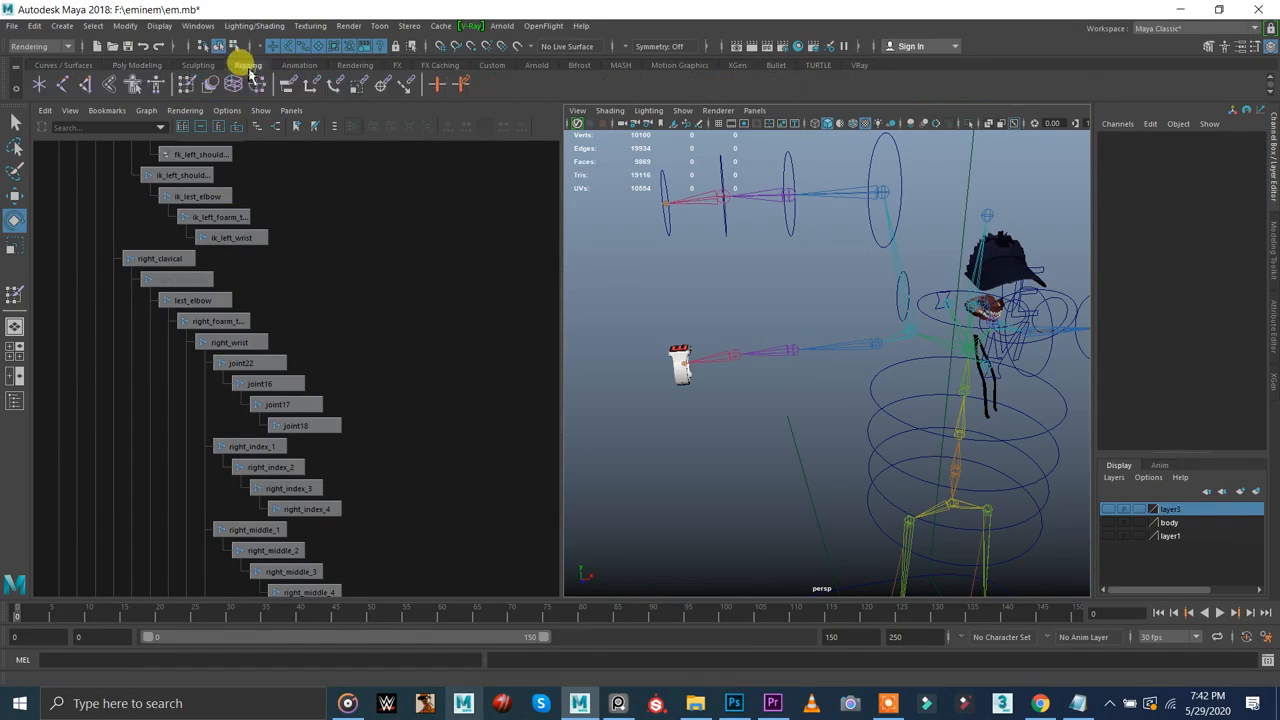
double_click(86, 83)
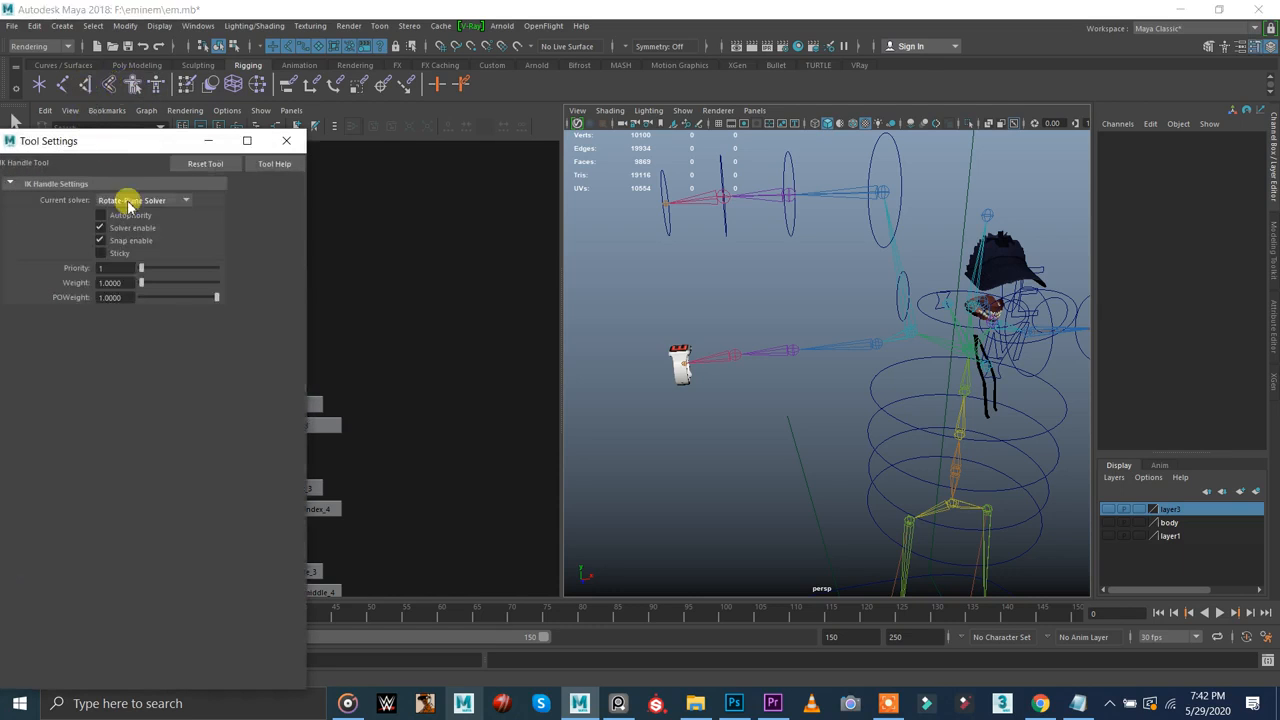
left_click(282, 144)
left_click(878, 344)
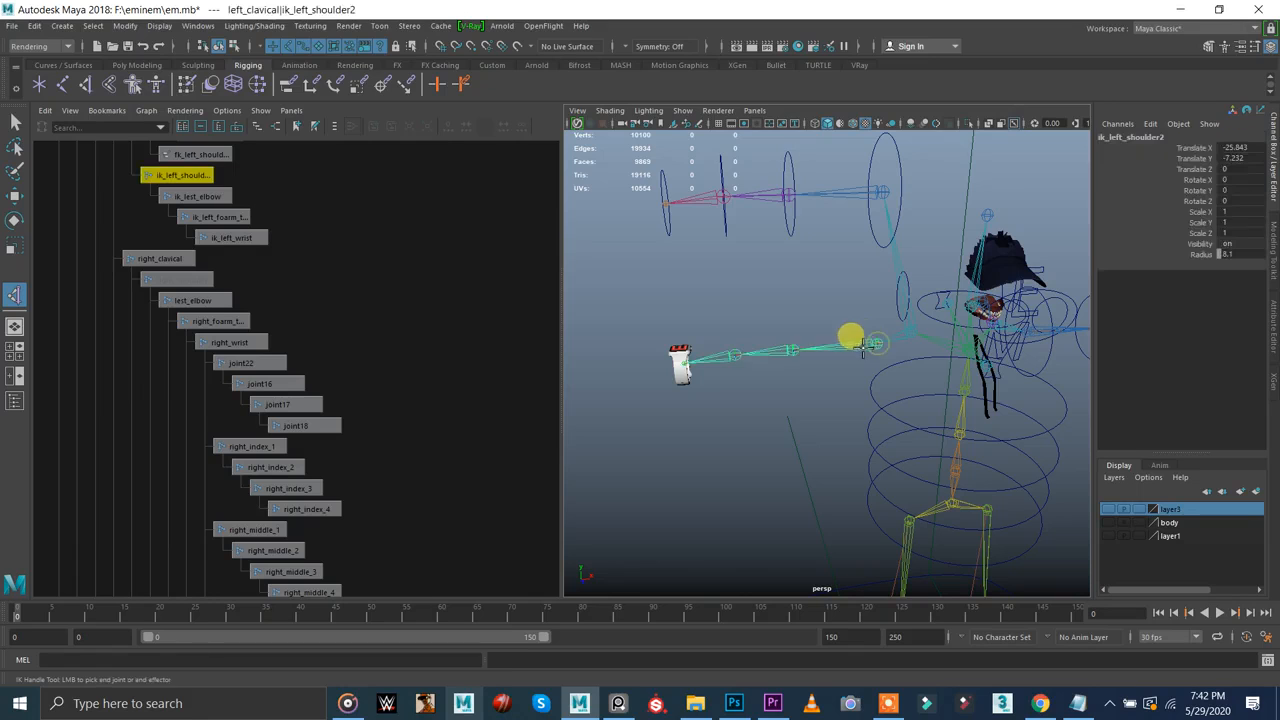
left_click(735, 355)
key("e")
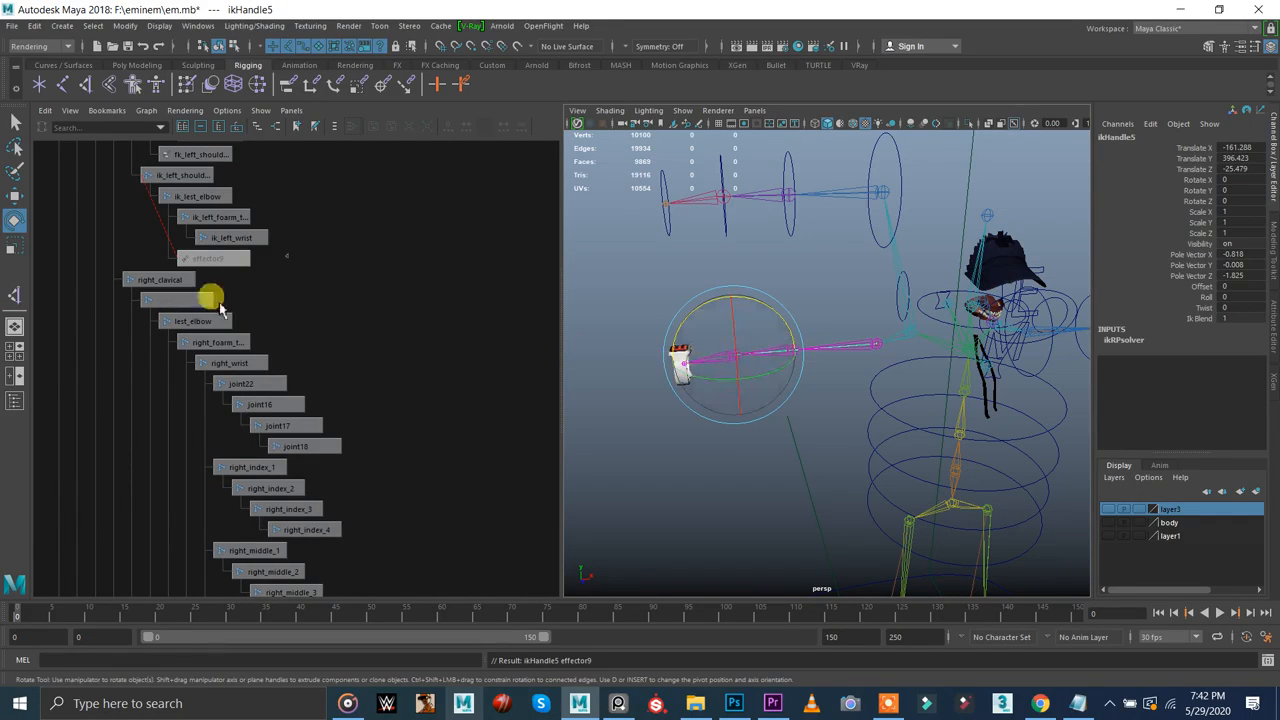
- Hide polygons in the viewport and move the new IK handle's effector pivot from the forearm twist joint to the ik left wrist joint
left_click(208, 258)
scroll(328, 313, "up", 2)
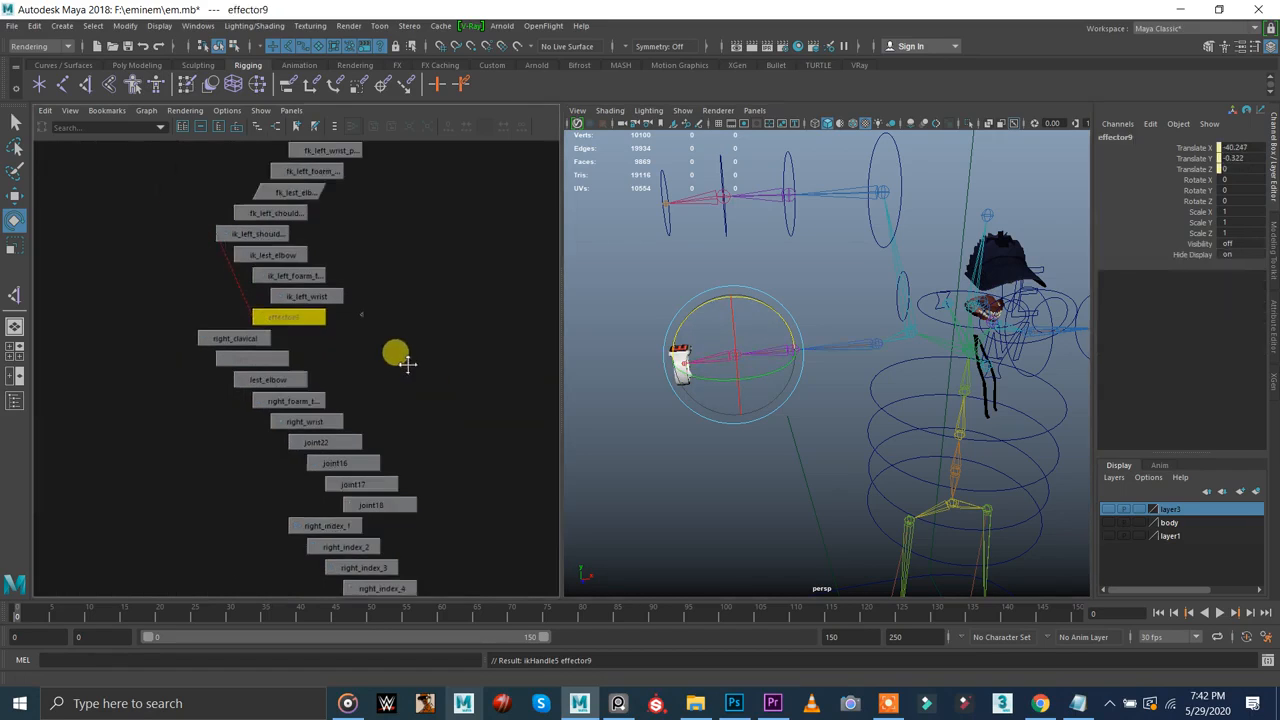
key("w")
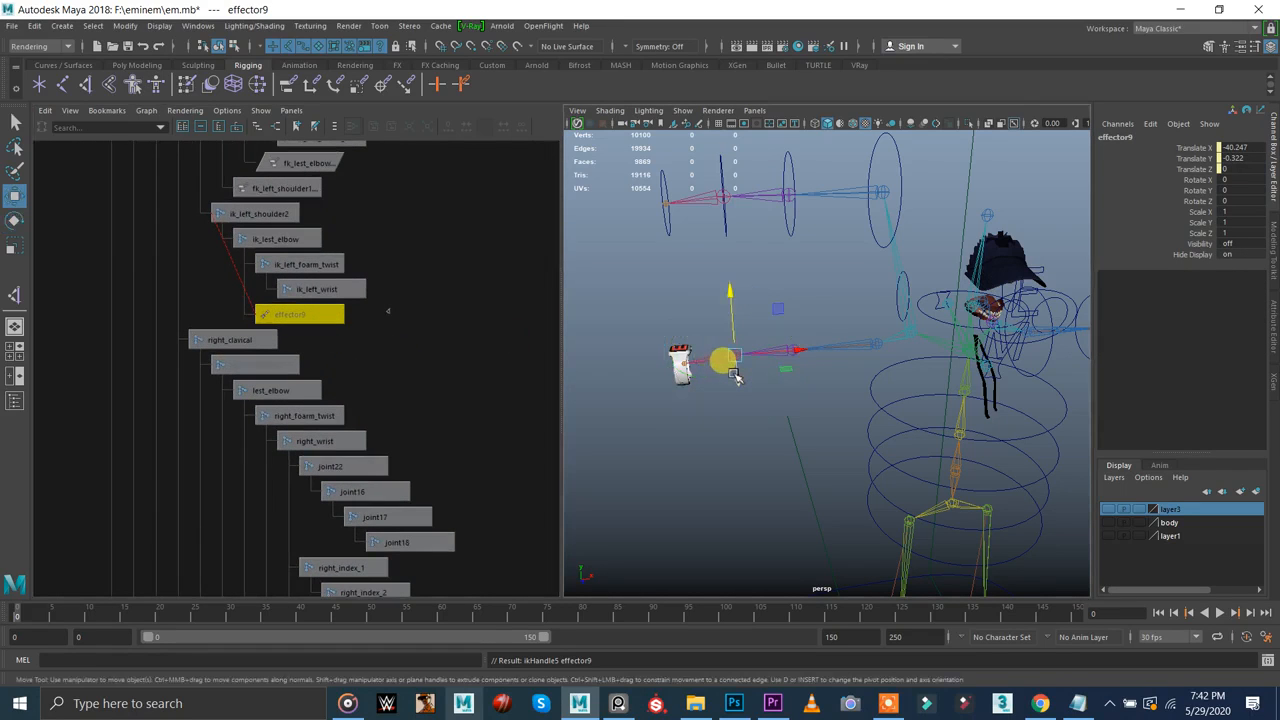
left_click(684, 112)
left_click(706, 248)
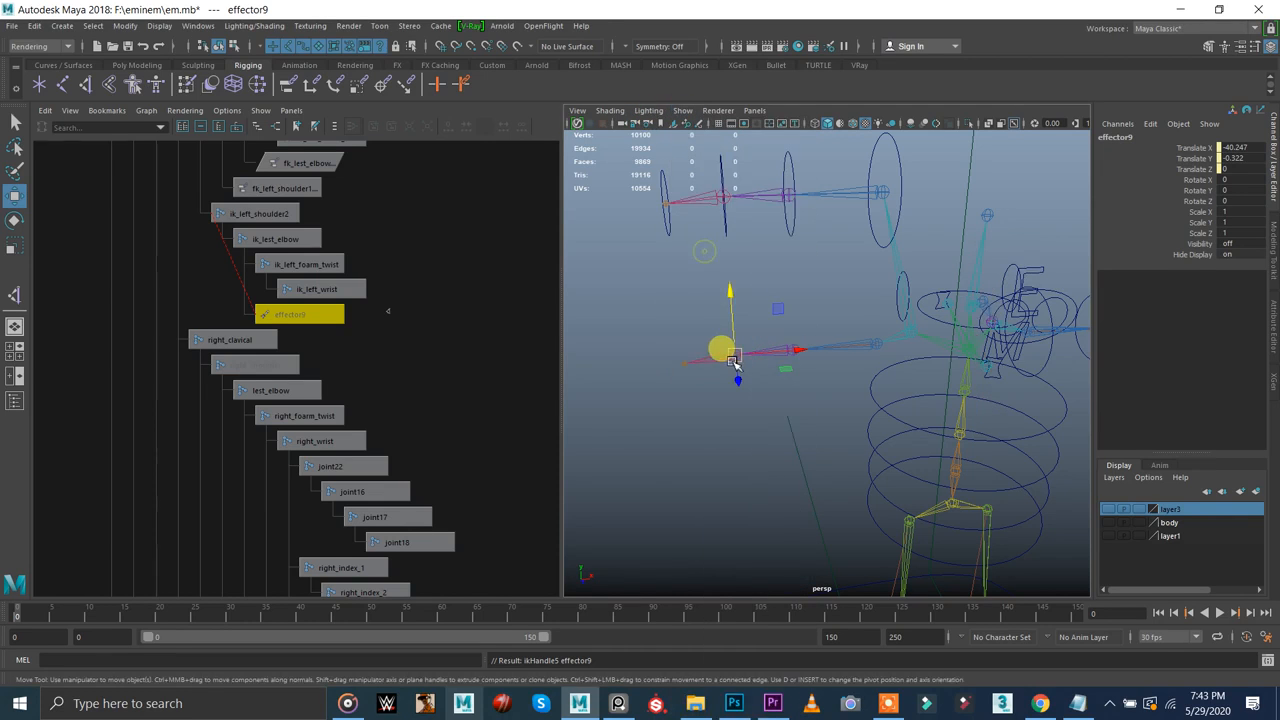
key("d")
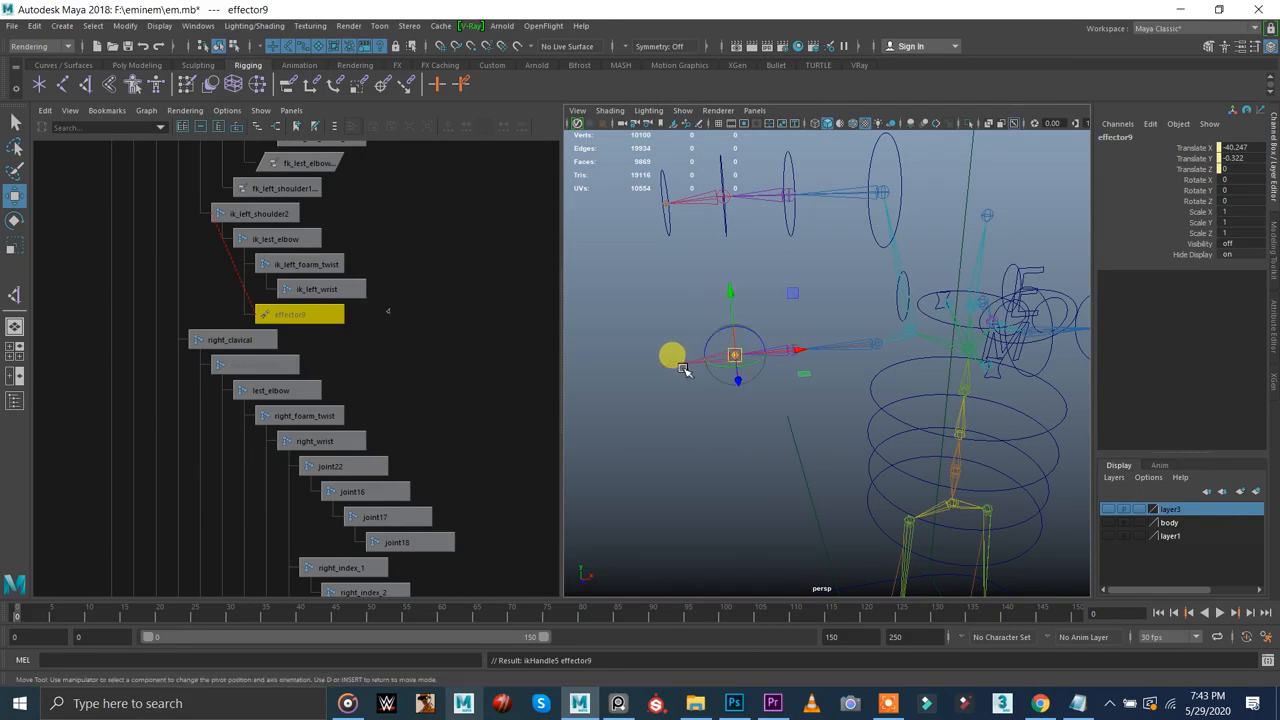
left_click_drag(736, 358, 684, 372)
key("d")
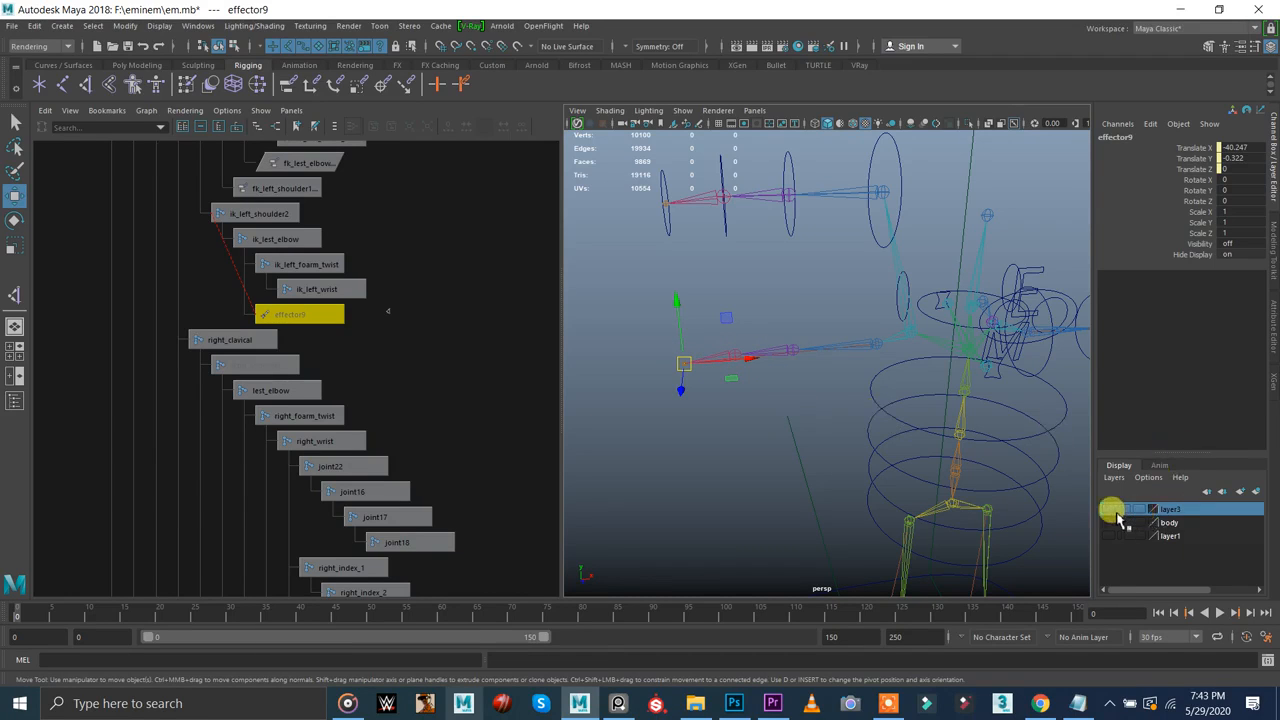
- Test the ik arm by moving its IK handle, and undo the move
left_click(748, 465)
mouse_move(700, 397)
left_mouse_down()
mouse_move(686, 373)
mouse_move(771, 408)
mouse_move(691, 408)
mouse_move(738, 408)
mouse_move(843, 445)
mouse_move(709, 390)
left_mouse_up()
key("ctrl+z")
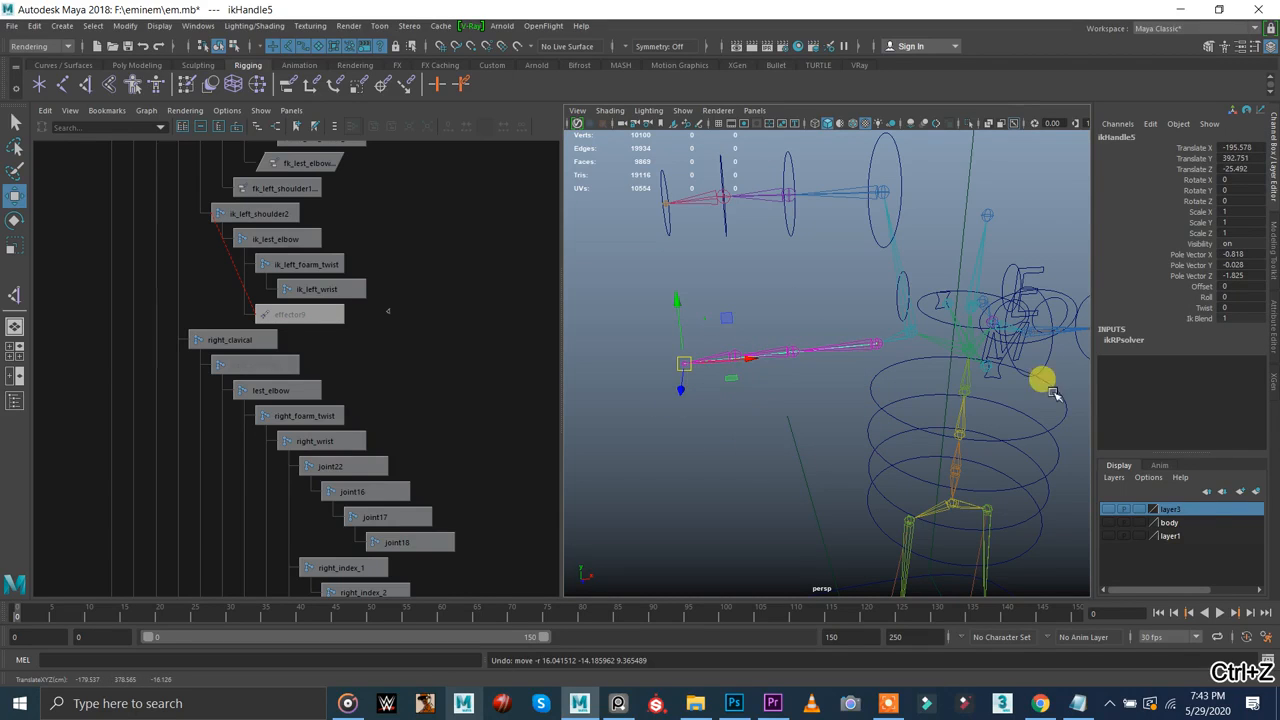
- Show the body layer and the polygon meshes in the viewport, and clear the selection
left_click(1122, 522)
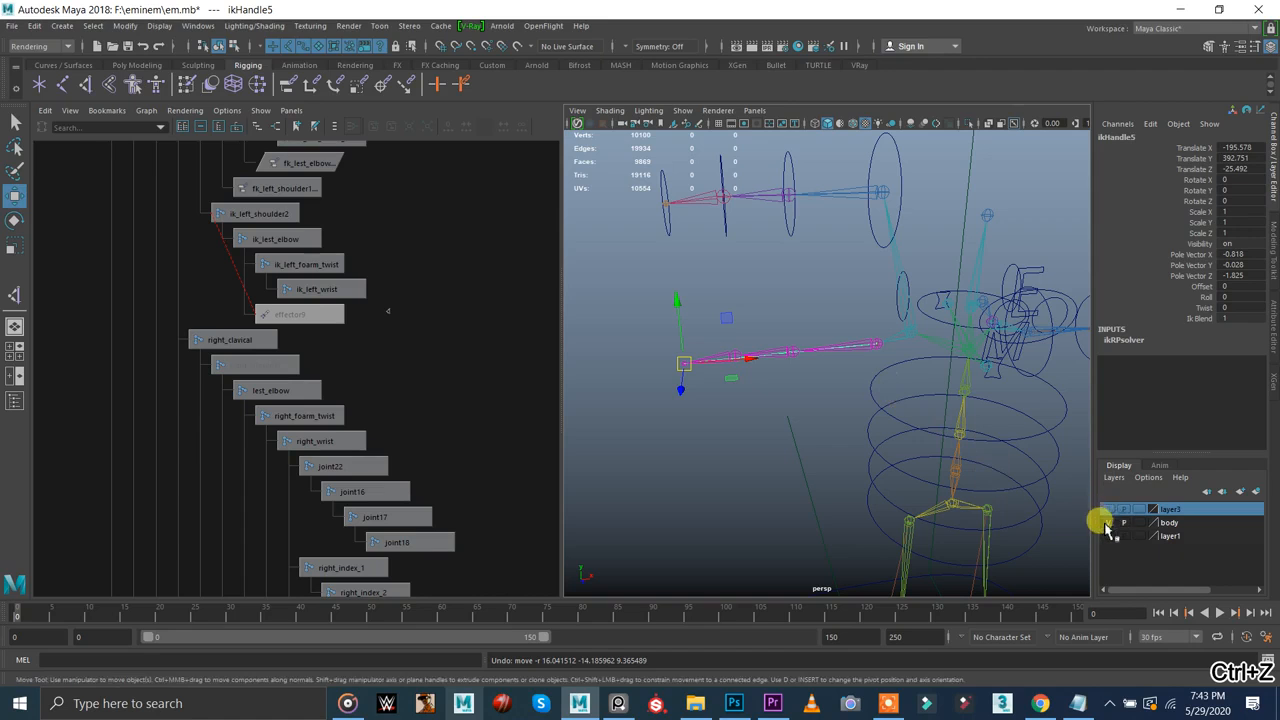
left_click(688, 111)
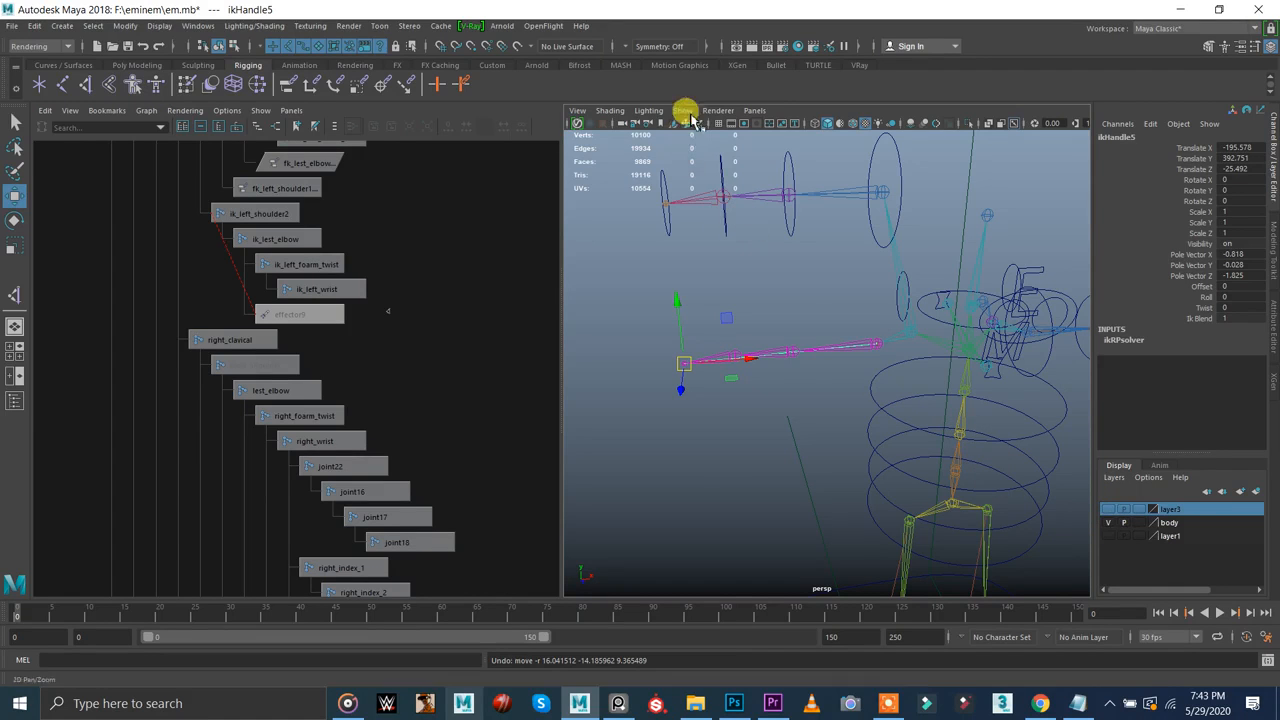
left_click(702, 247)
left_click(731, 475)
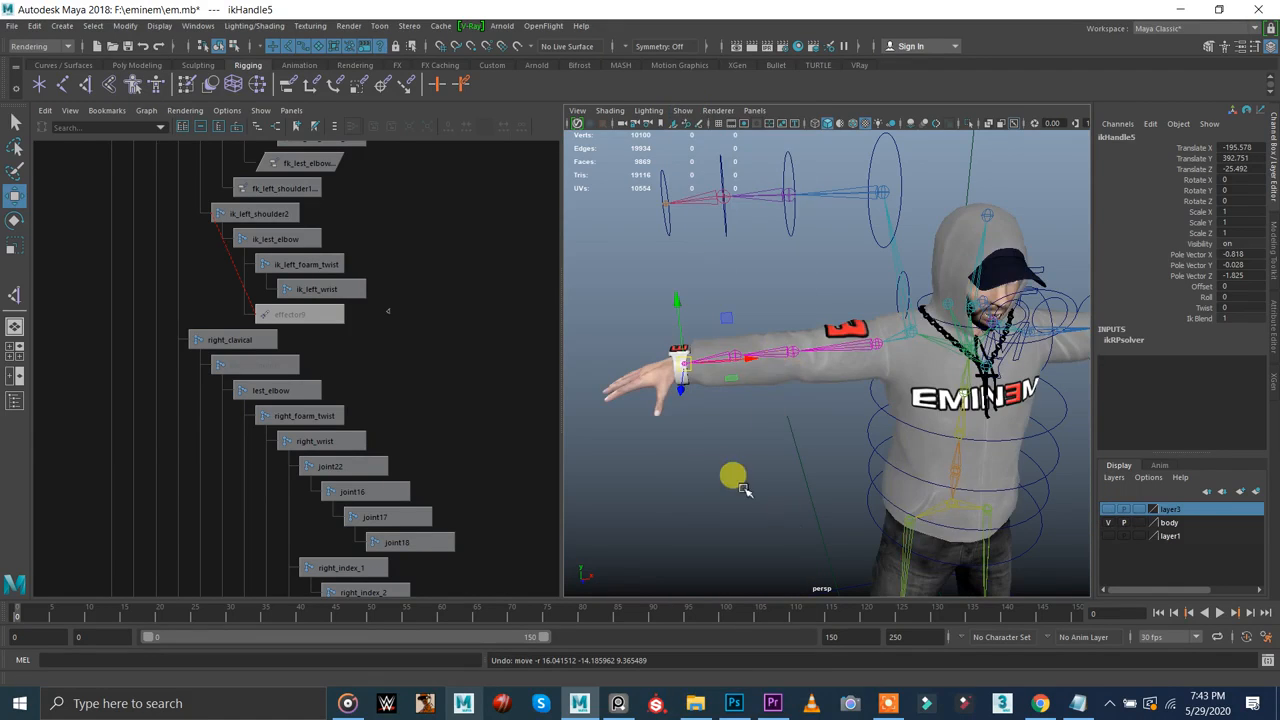
- Duplicate the left_ik control circle and move the copy about -470 in X, beside the opposite hand
left_click_drag(740, 487, 691, 300, "alt")
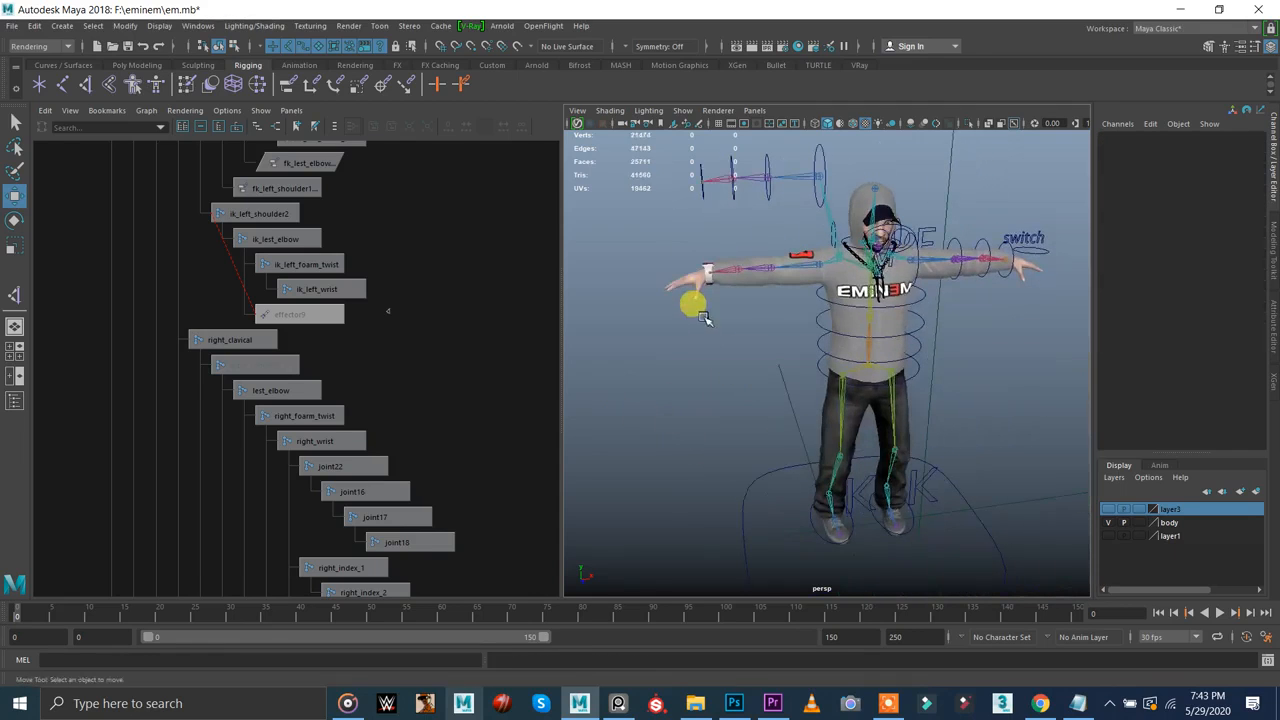
left_click(1044, 260)
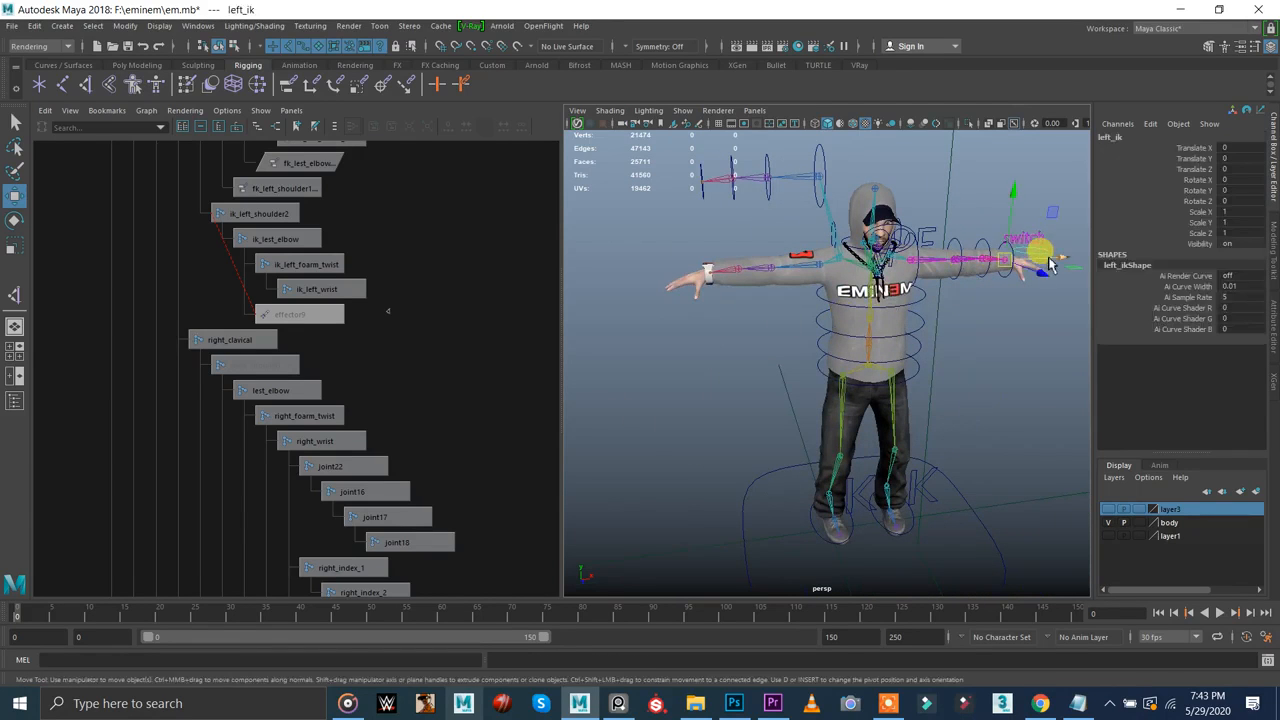
key("q")
key("w")
key("ctrl+d")
left_click_drag(1052, 262, 708, 302)
key("f")
right_click_drag(425, 331, 156, 307, "alt")
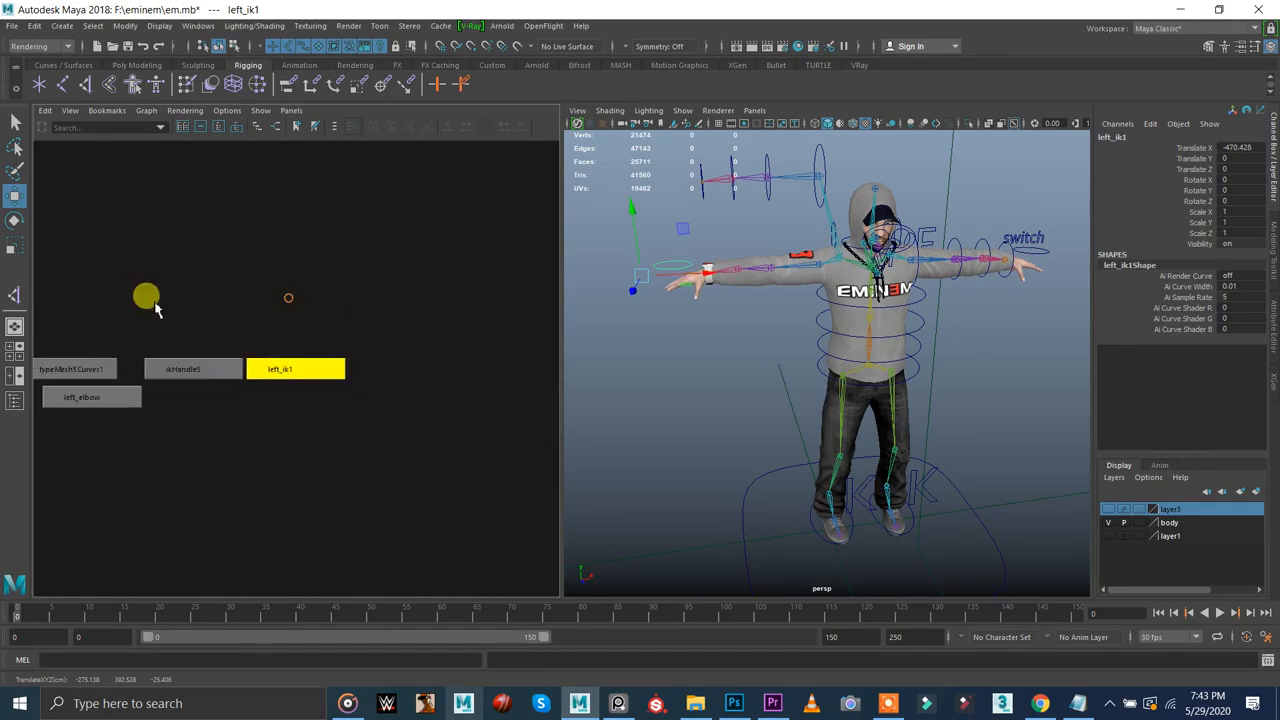
left_click(1048, 256)
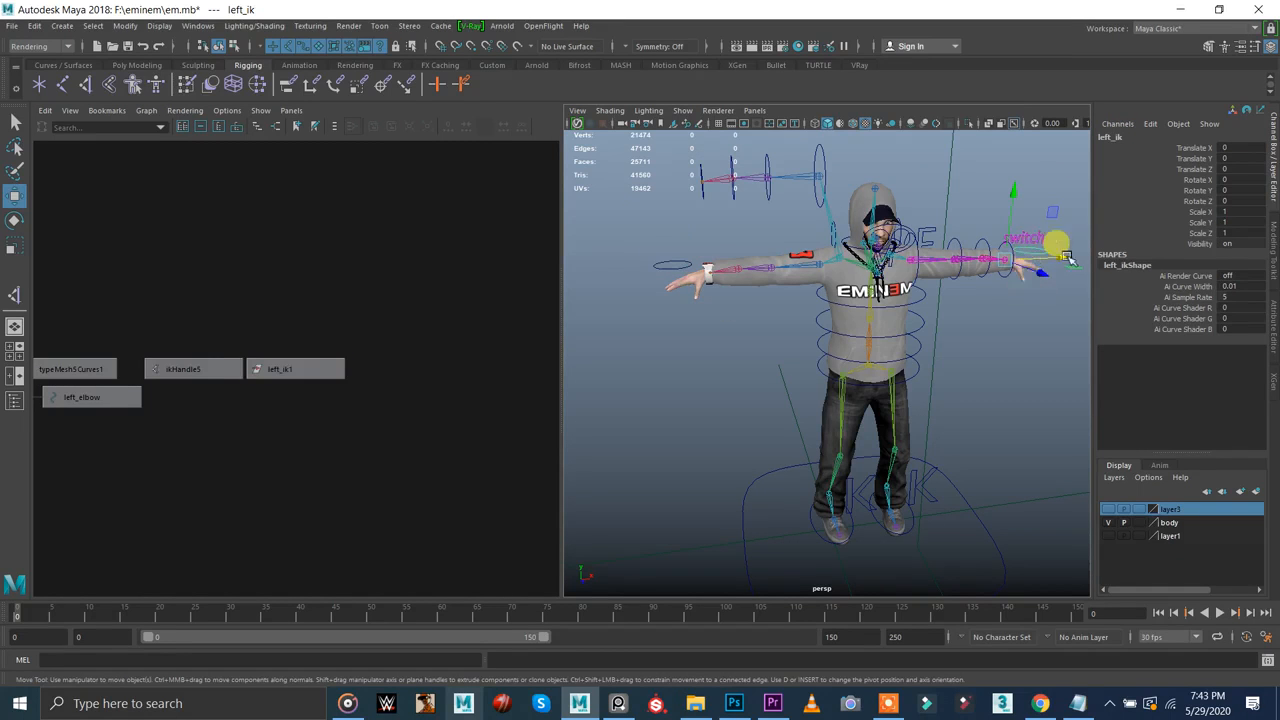
left_click(993, 249)
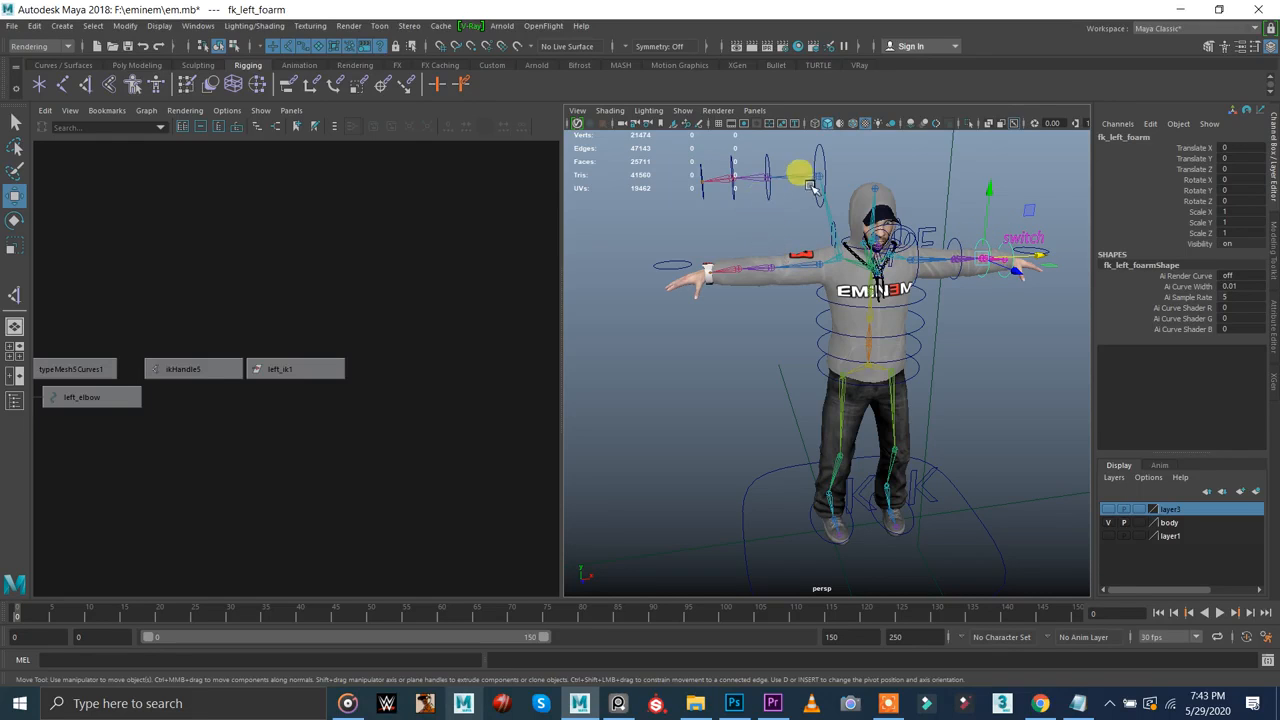
left_click(827, 156)
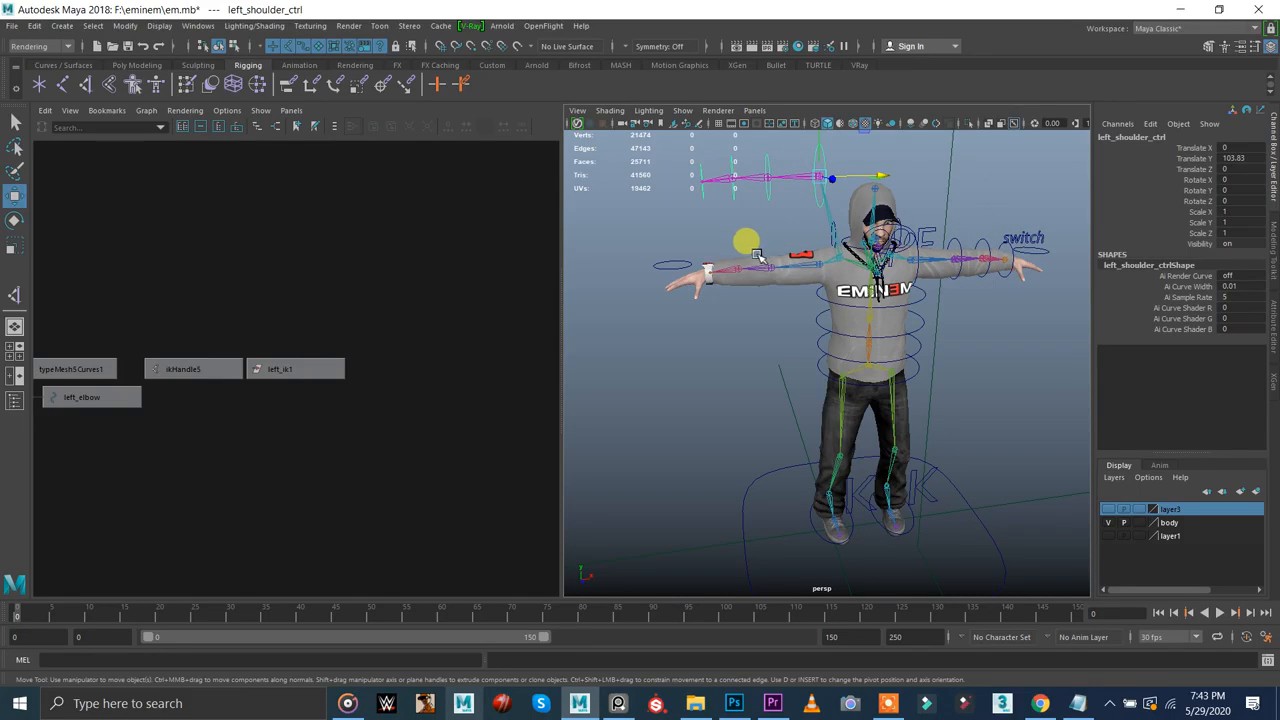
- Freeze the duplicated circle's transformations, delete its history and center its pivot
middle_click_drag(748, 193, 775, 247, "alt")
right_click_drag(775, 247, 885, 262, "alt")
middle_click_drag(800, 262, 856, 303, "alt")
right_click_drag(856, 303, 1095, 193, "alt")
left_click(717, 346)
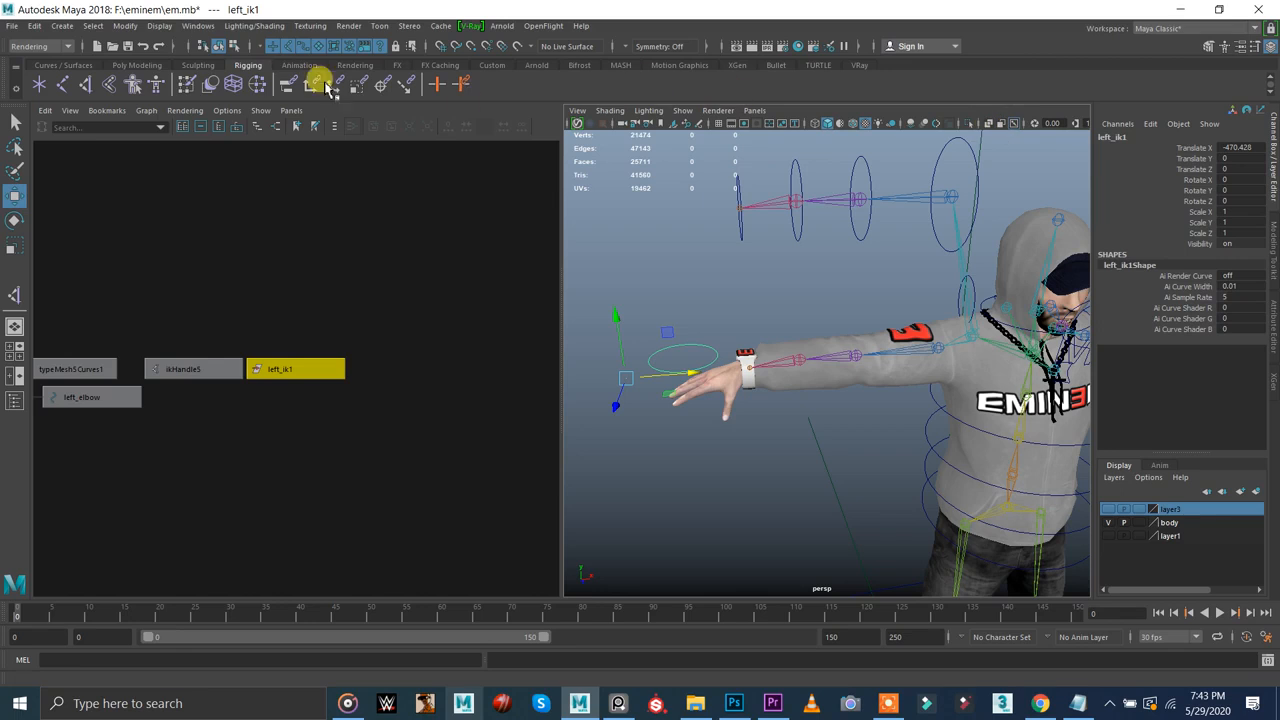
left_click(140, 65)
left_click(345, 84)
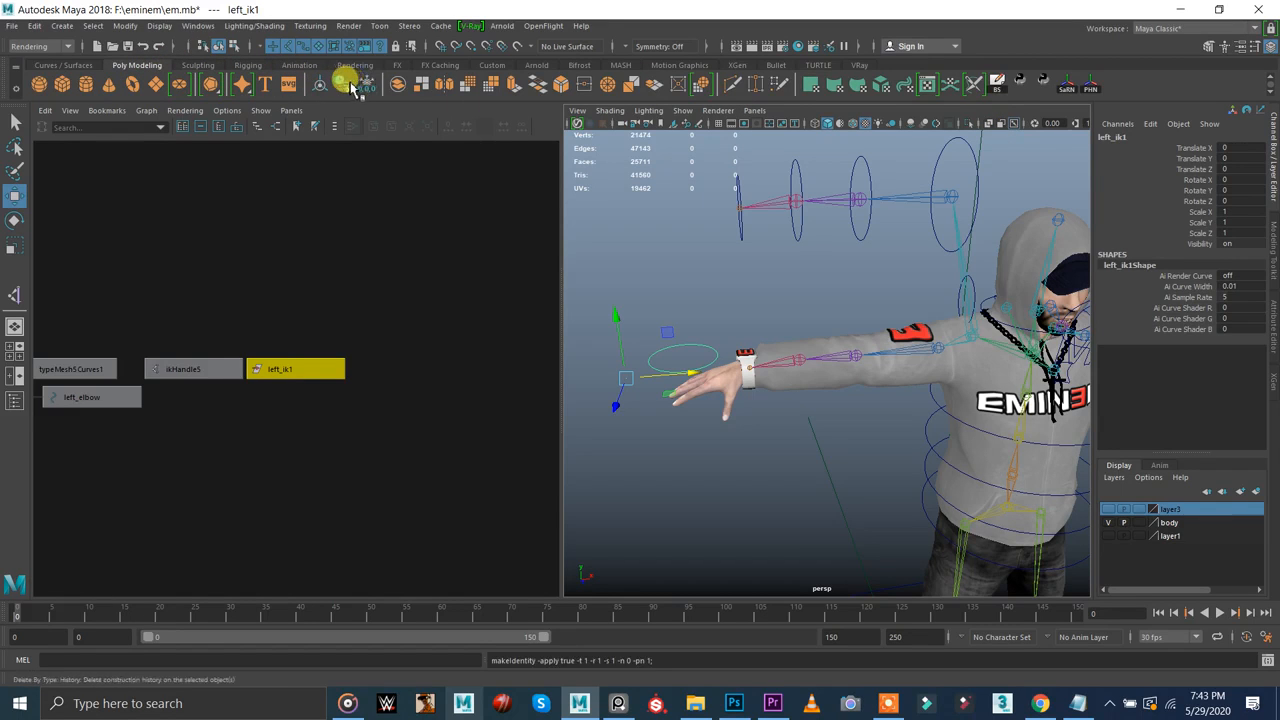
- Add the watch mesh to the body display layer and toggle the layer's visibility
left_click(1108, 523)
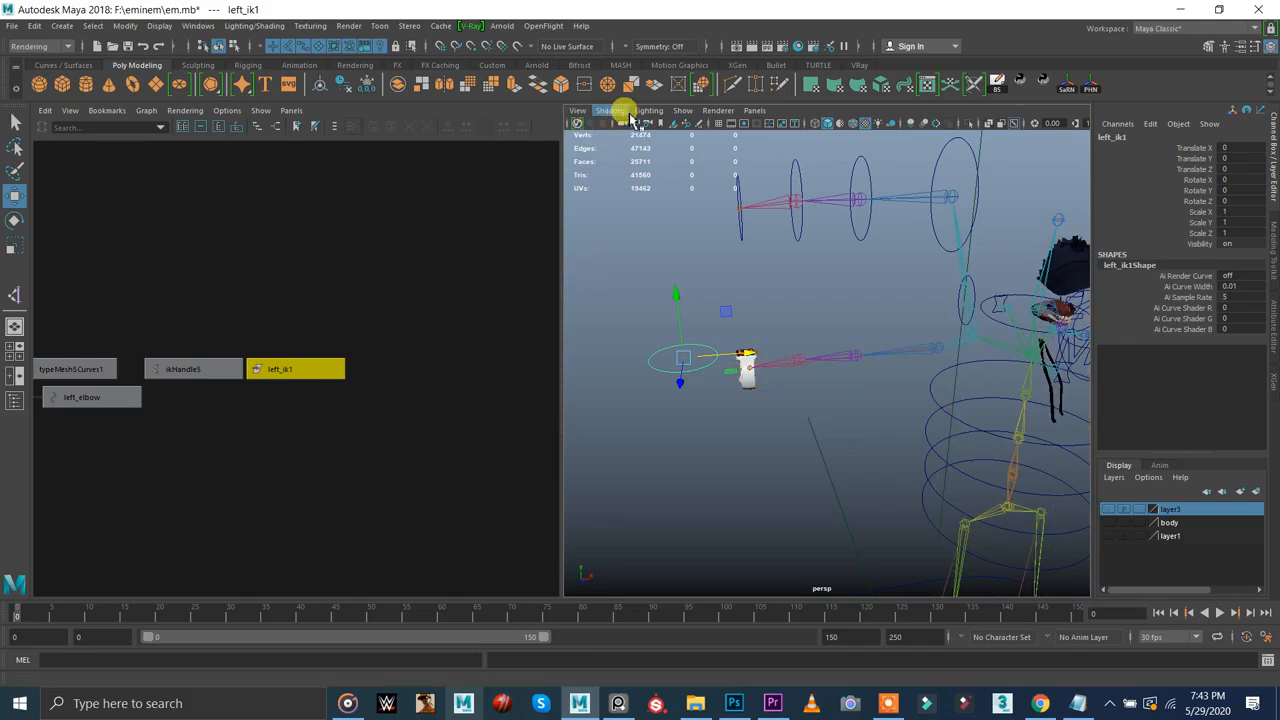
left_click(1115, 523)
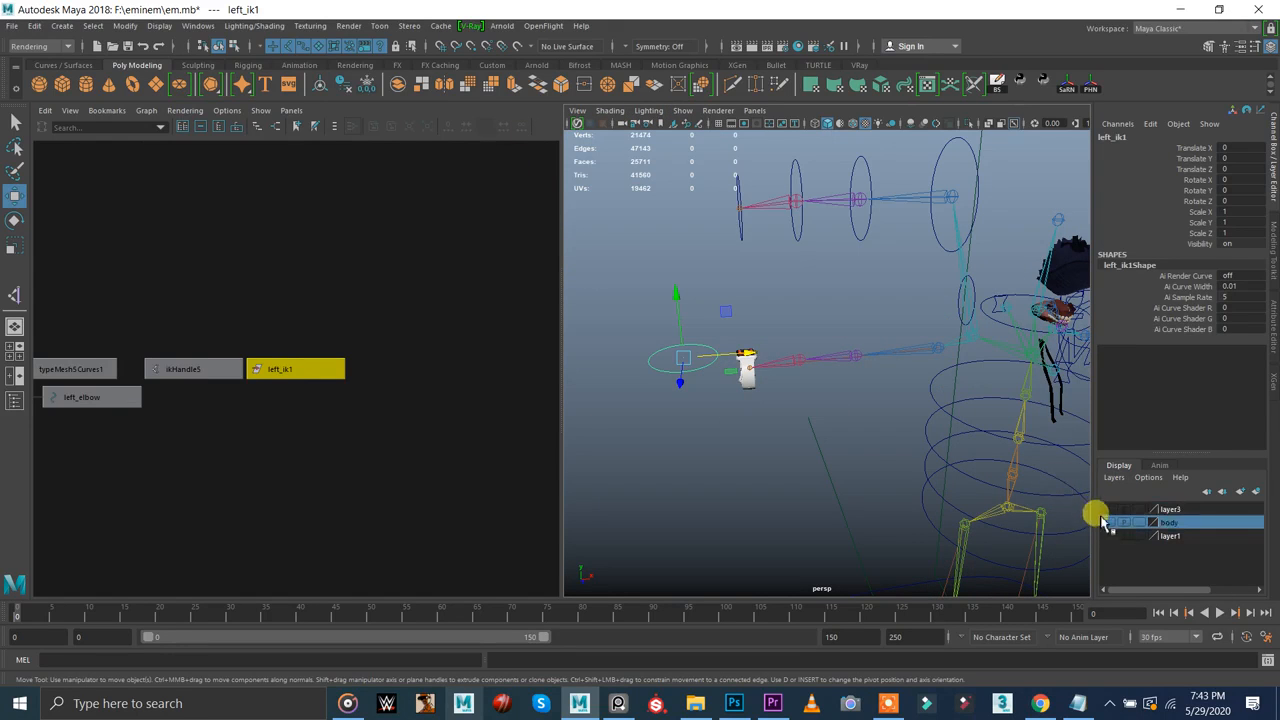
left_click(1108, 523)
left_click(750, 370)
left_click(1190, 520)
right_click(1183, 525)
left_click(1168, 557)
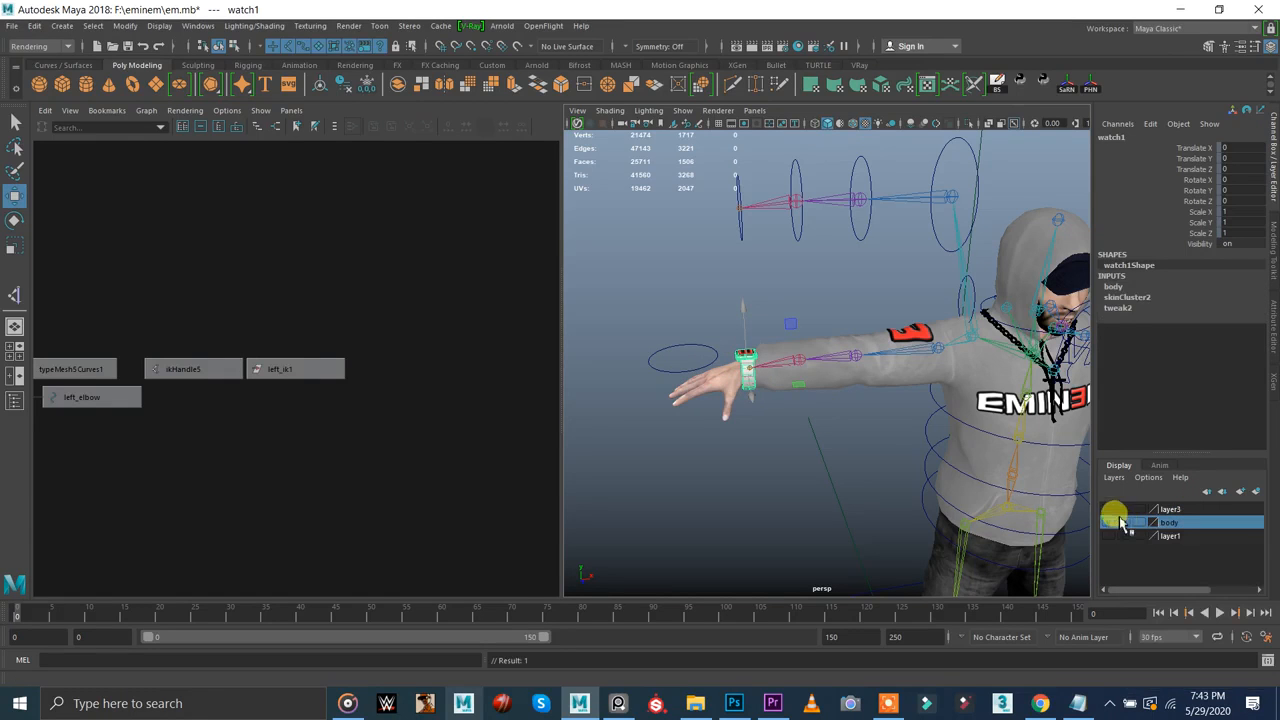
left_click(1108, 522)
- Move the duplicated circle above the hand near the watch, to about 9.9, 5.0, -0.1
left_click(826, 435)
middle_click_drag(609, 411, 672, 401, "alt")
scroll(646, 351, "down", 3)
right_click_drag(646, 351, 737, 337, "alt")
left_click_drag(741, 338, 792, 290)
left_click(1110, 523)
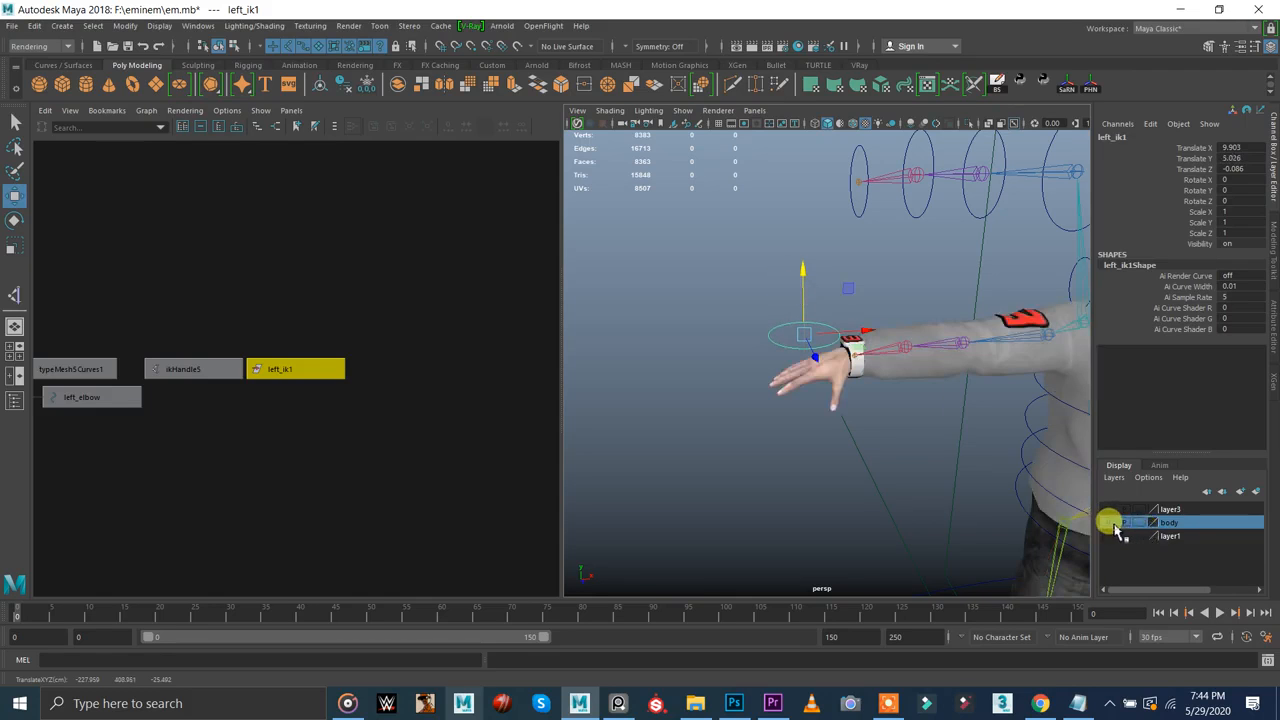
- Narrow the circle above the hand by scaling it to about 0.645 in Z
left_click_drag(920, 408, 774, 354, "alt")
left_click_drag(750, 293, 780, 358, "alt")
right_click_drag(780, 358, 890, 425, "alt")
key("r")
left_click_drag(842, 536, 809, 493)
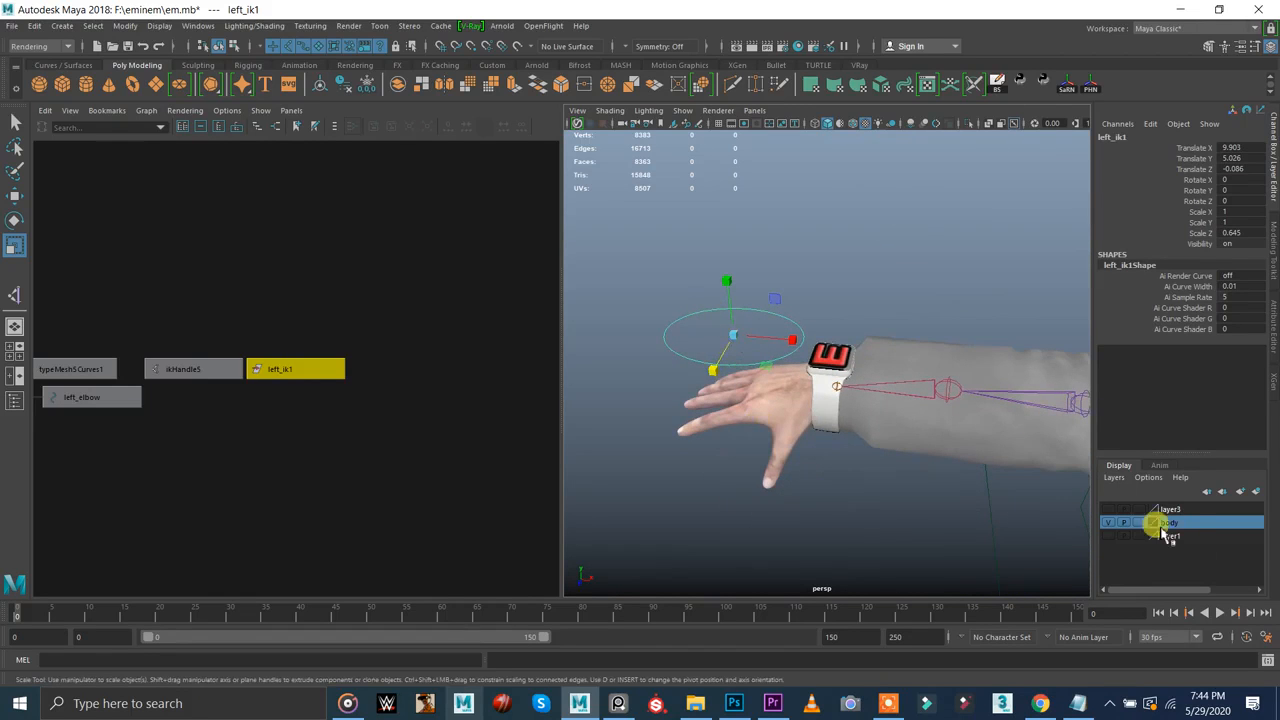
- With the body layer hidden, freeze the circle's transformations and move its pivot to the ik left wrist joint, then show the layer again
left_click(1108, 522)
left_click(325, 84)
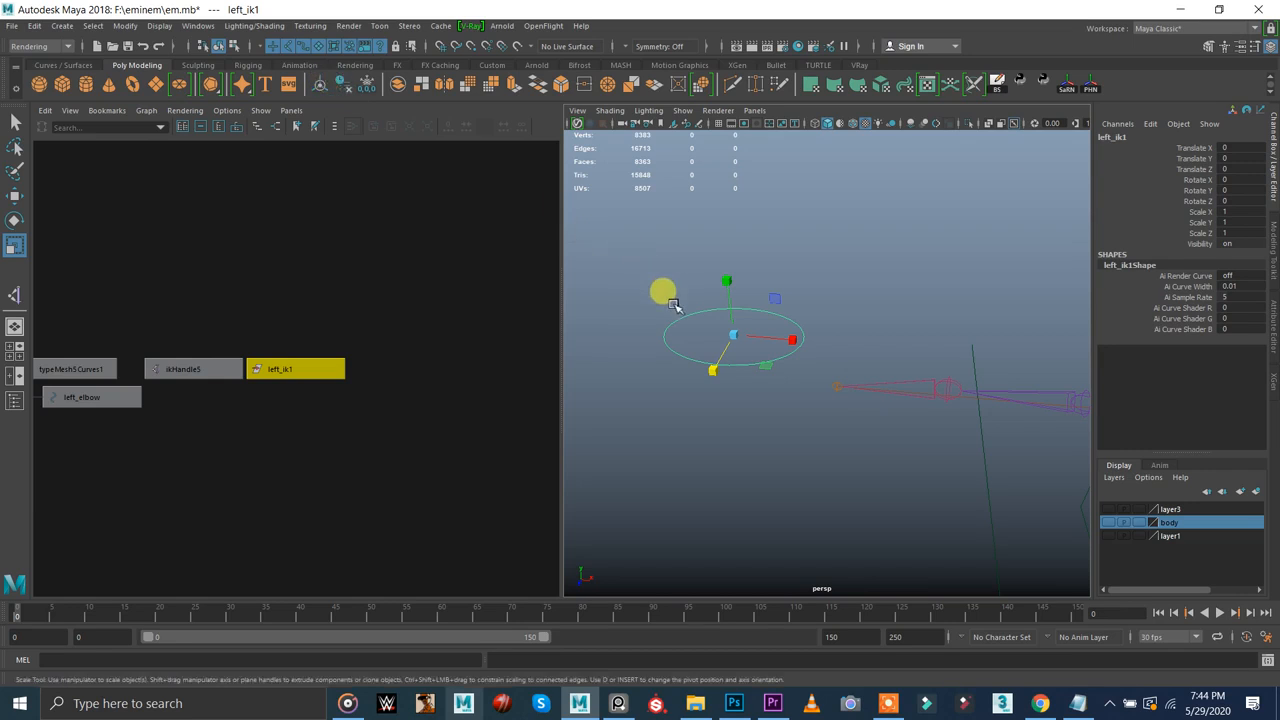
key("d")
left_click_drag(737, 345, 850, 410)
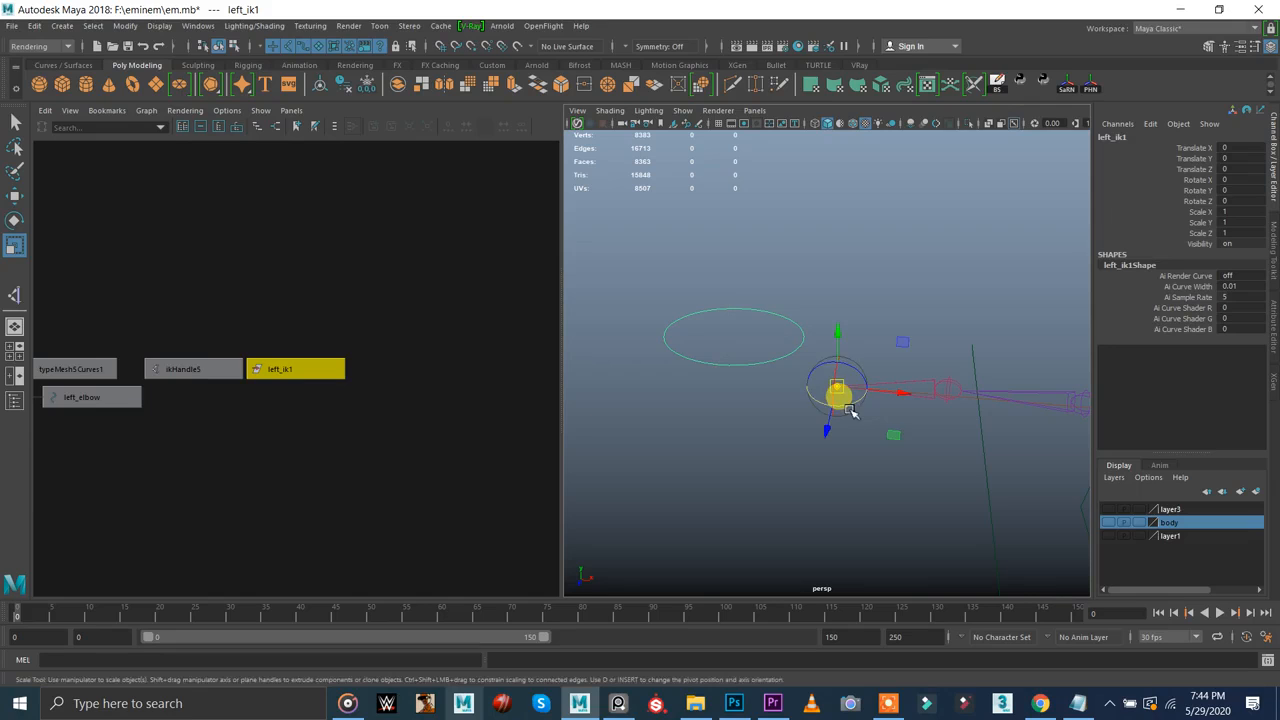
left_click(1113, 536)
double_click(1113, 536)
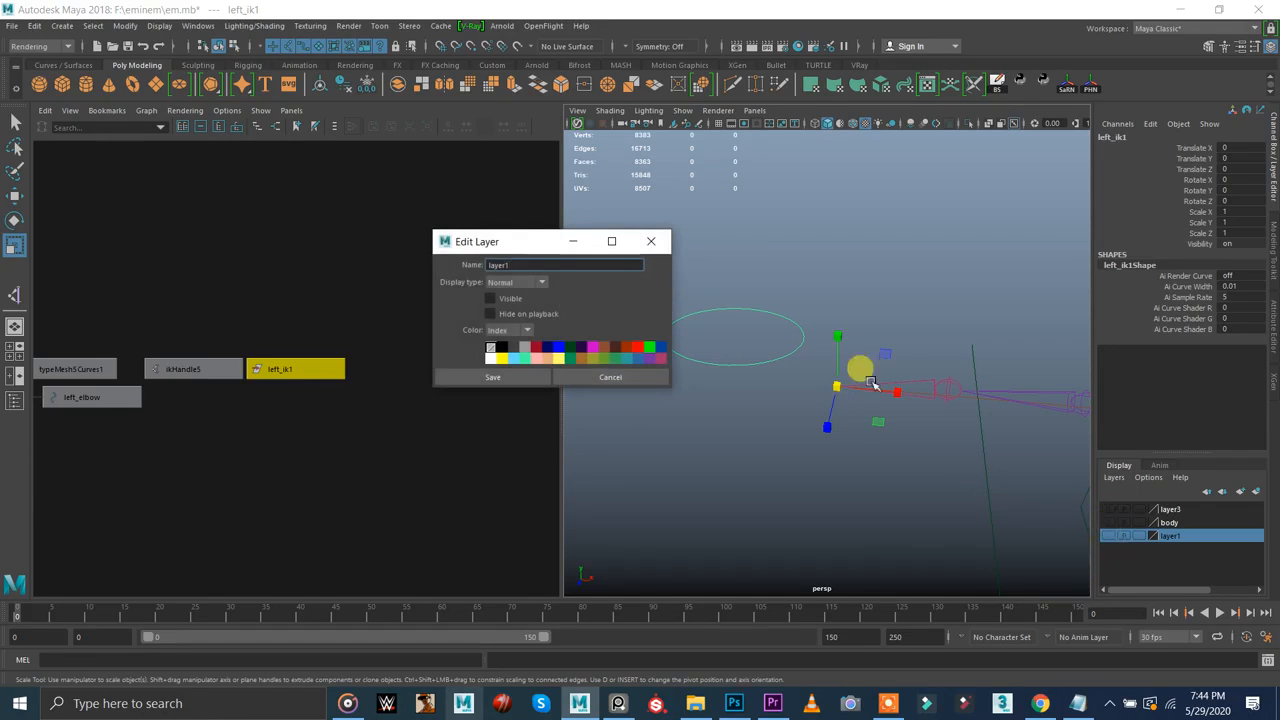
left_click(654, 239)
left_click(1108, 523)
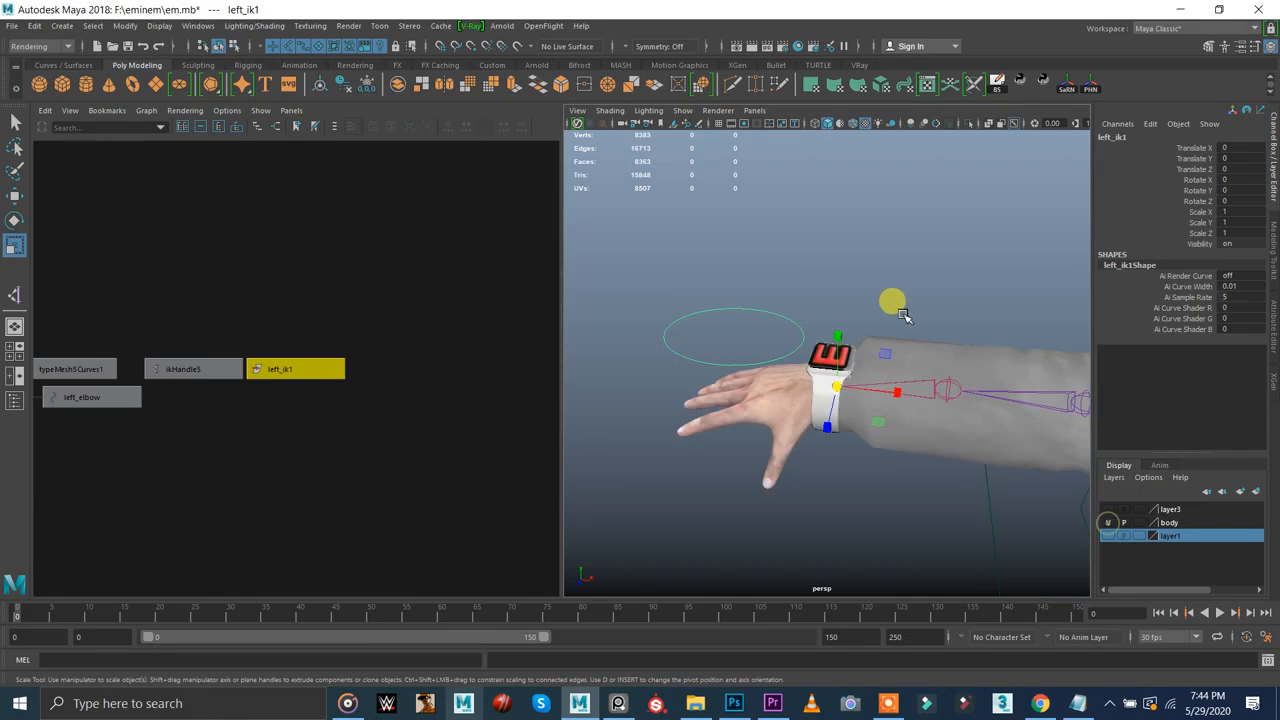
- Rename the duplicated control circle right_ik and clear the selection
left_click(748, 287)
left_click_drag(748, 287, 831, 267, "alt")
scroll(834, 272, "down", 4)
middle_click_drag(863, 297, 839, 309, "alt")
left_click_drag(838, 309, 734, 314, "alt")
left_click(714, 355)
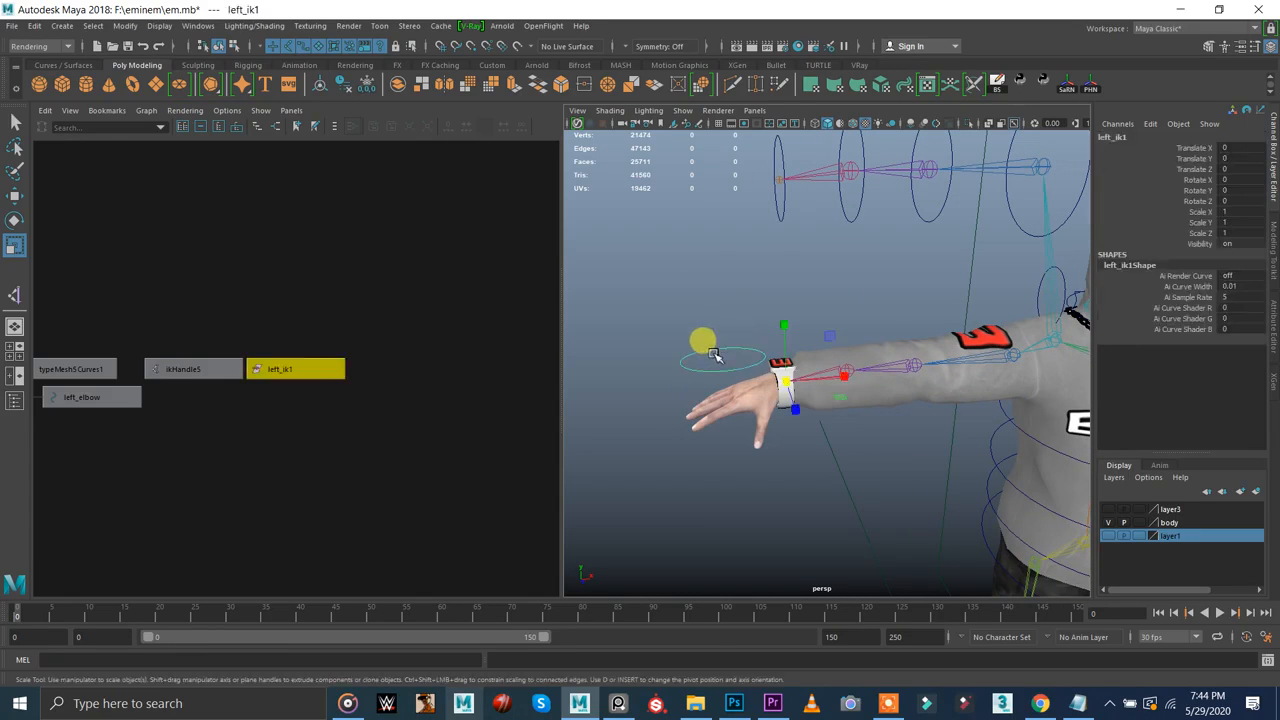
key("q")
double_click(1128, 137)
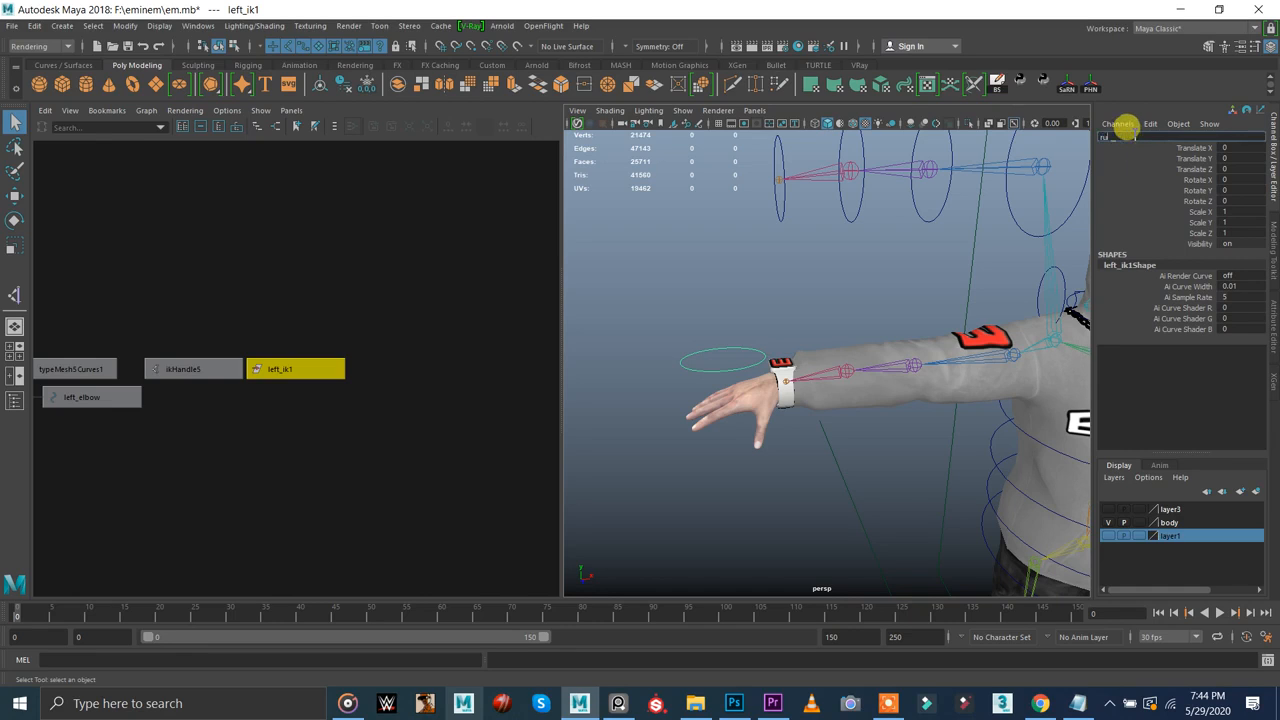
type("right_ik")
key("Return")
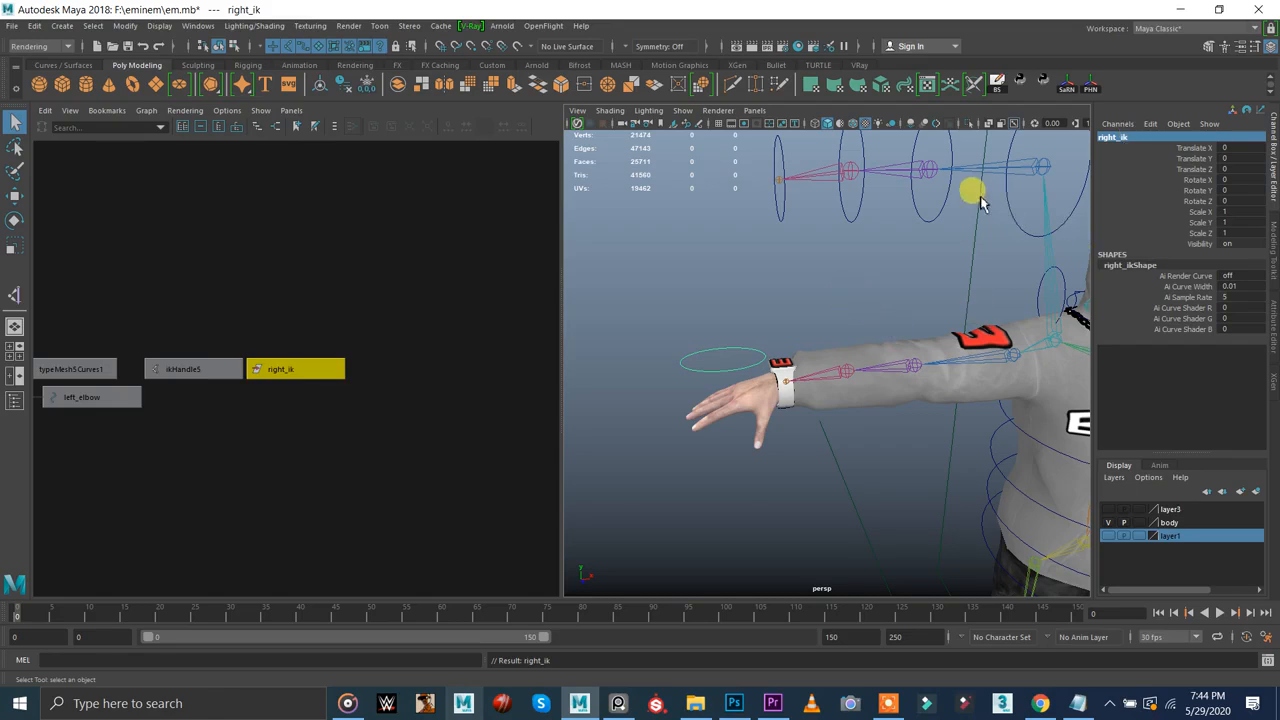
left_click(811, 266)
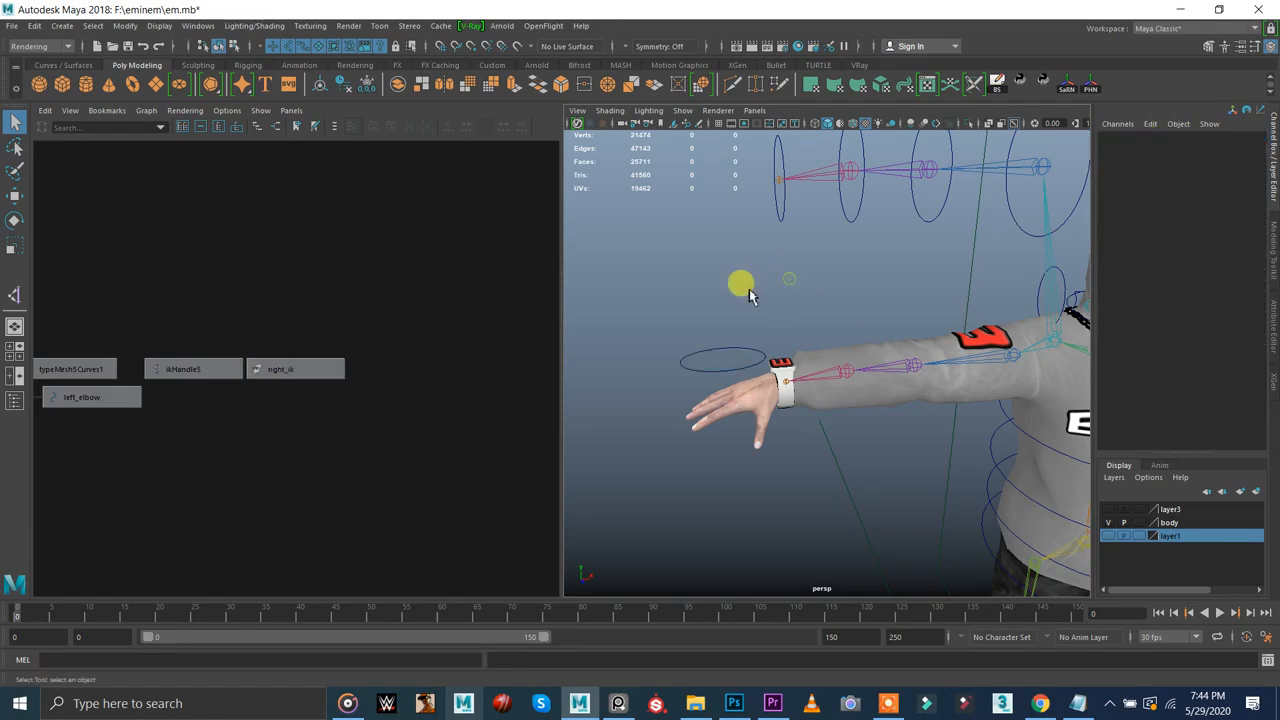
- Point-constrain ikHandle5 to the right_ik control with the constraint options reset to defaults
left_click_drag(749, 289, 697, 307, "alt")
left_click_drag(653, 355, 641, 349)
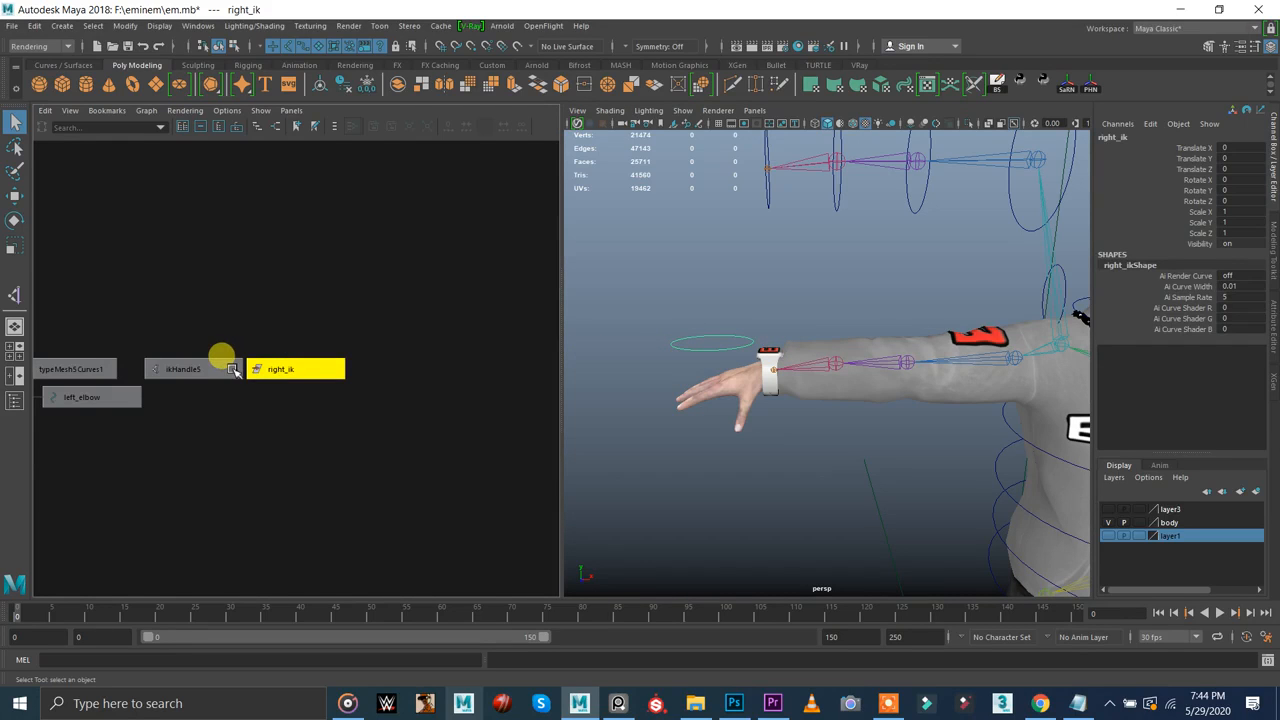
left_click(220, 364, "shift")
key("space")
left_click(738, 383)
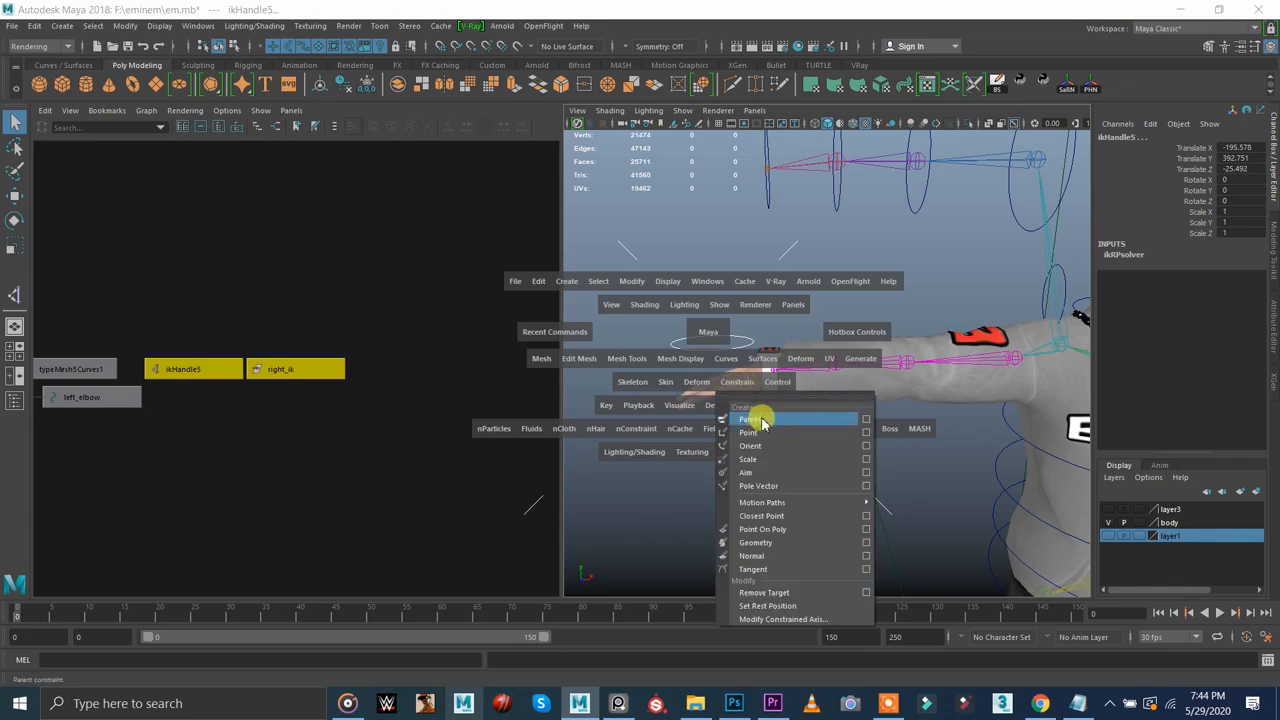
left_click(866, 435)
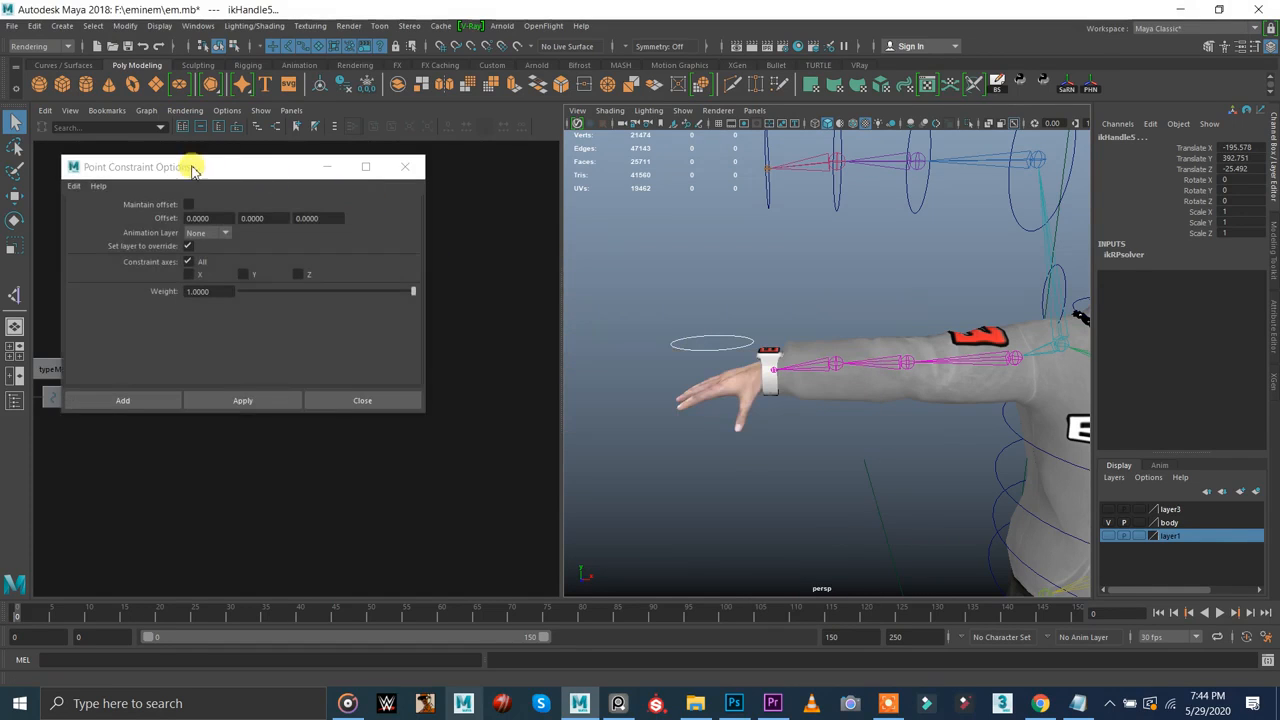
left_click(73, 186)
left_click(83, 213)
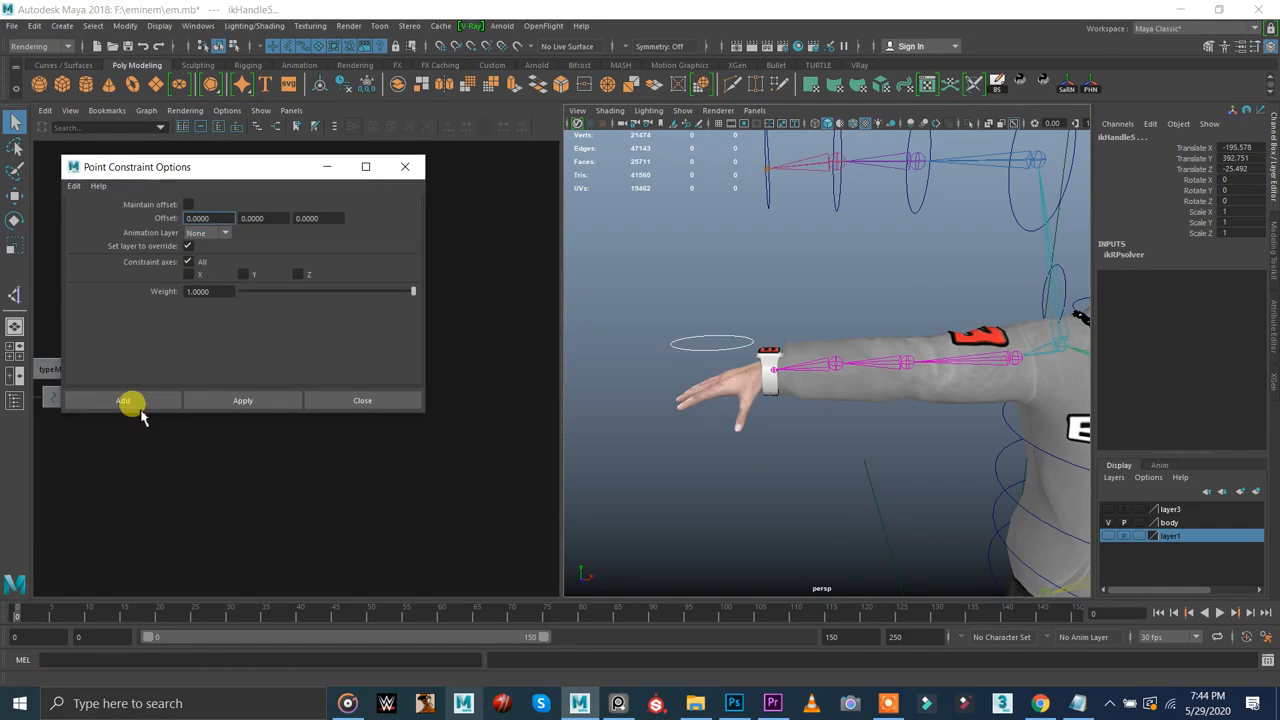
left_click(137, 405)
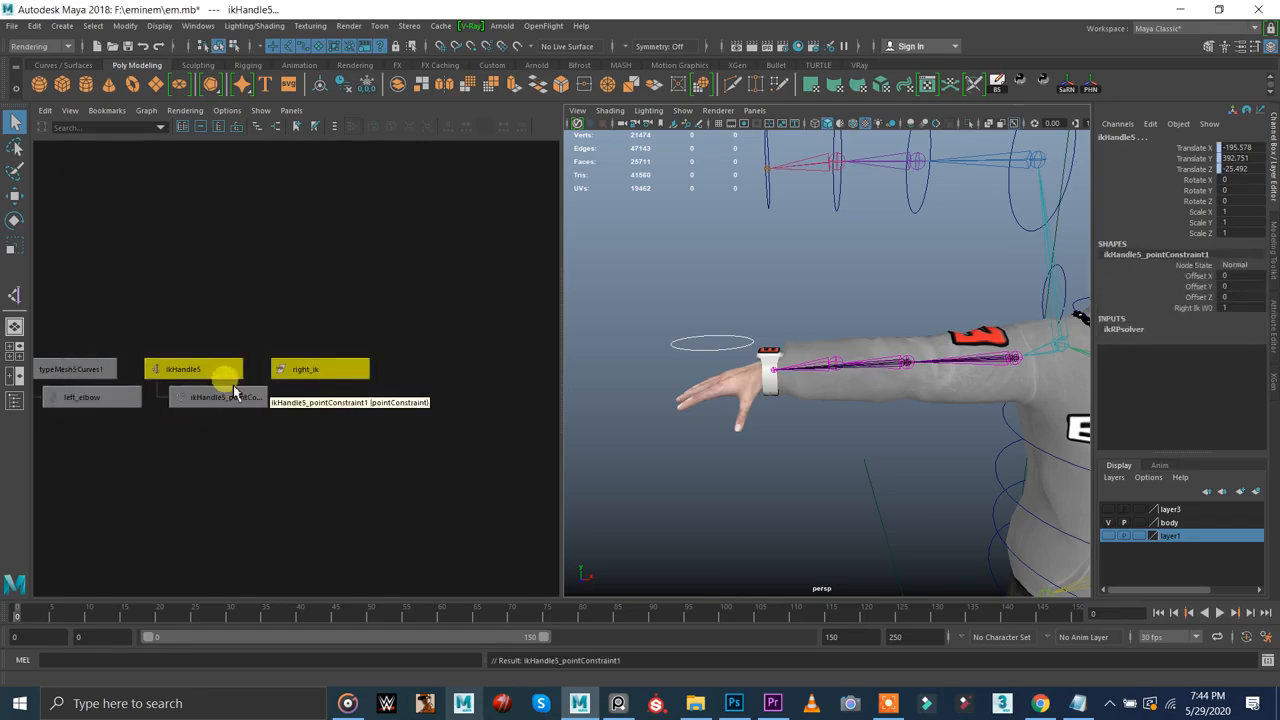
- Orient-constrain the ik left wrist joint to the right_ik control with Maintain offset on
left_click(622, 258)
left_click_drag(660, 303, 675, 378)
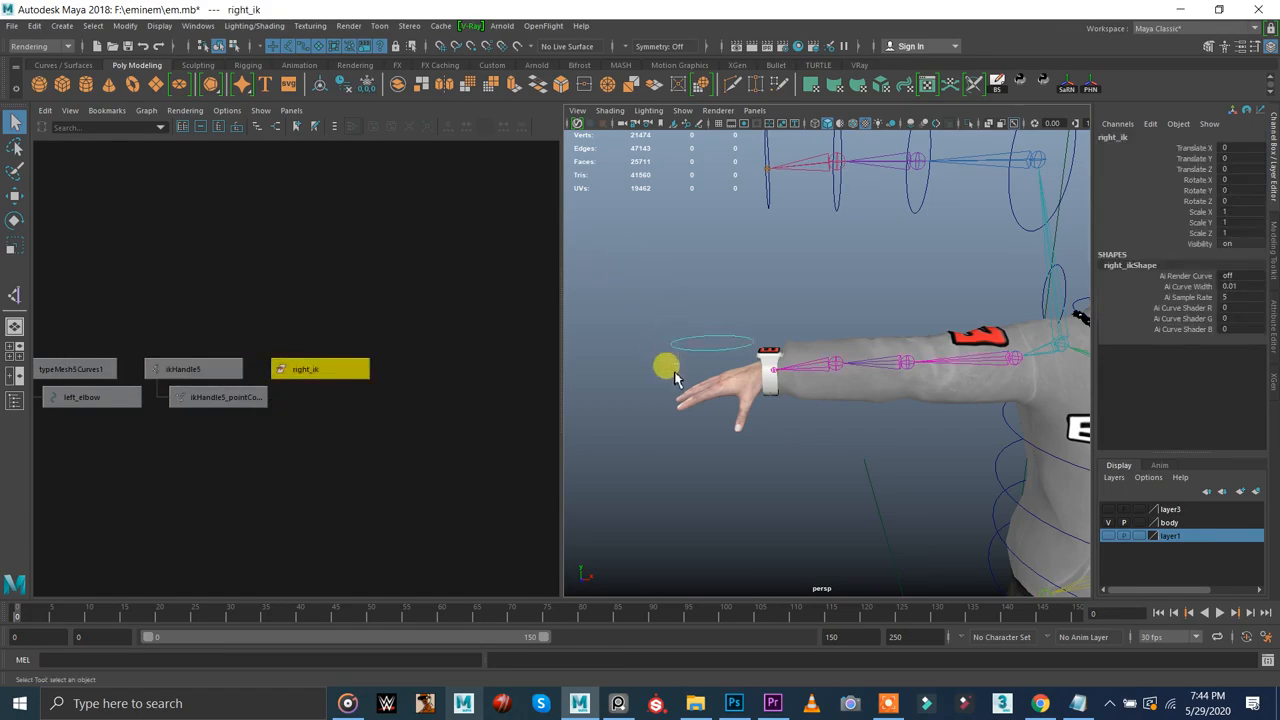
scroll(777, 378, "up", 6)
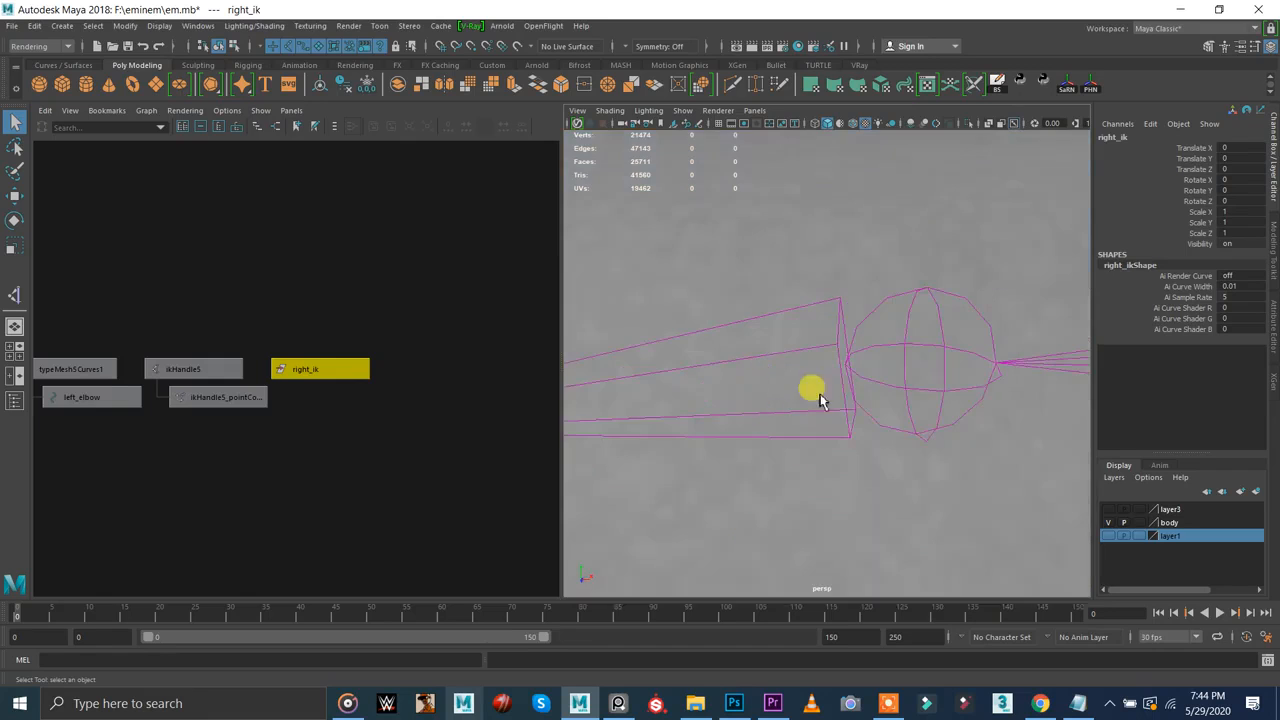
scroll(820, 394, "down", 3)
left_click_drag(672, 412, 725, 466, "alt")
left_click(741, 391)
key("space")
left_click_drag(771, 428, 843, 459)
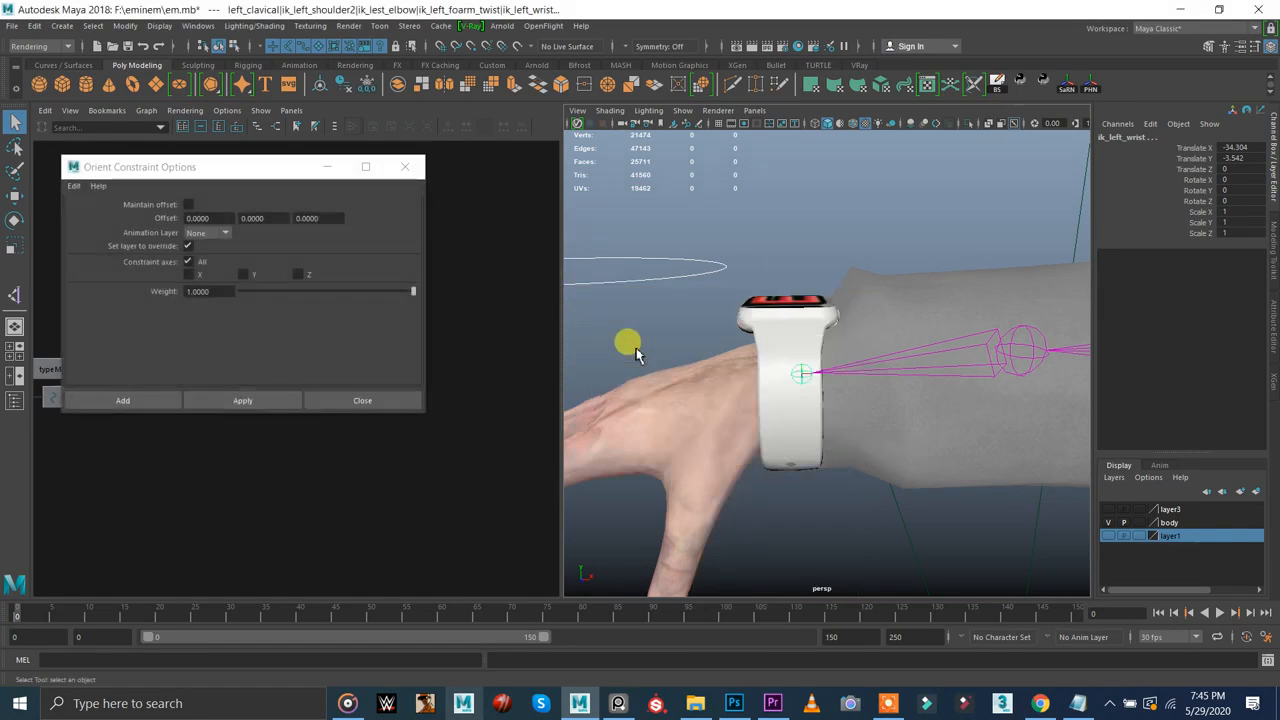
left_click(74, 186)
left_click(81, 212)
left_click(188, 204)
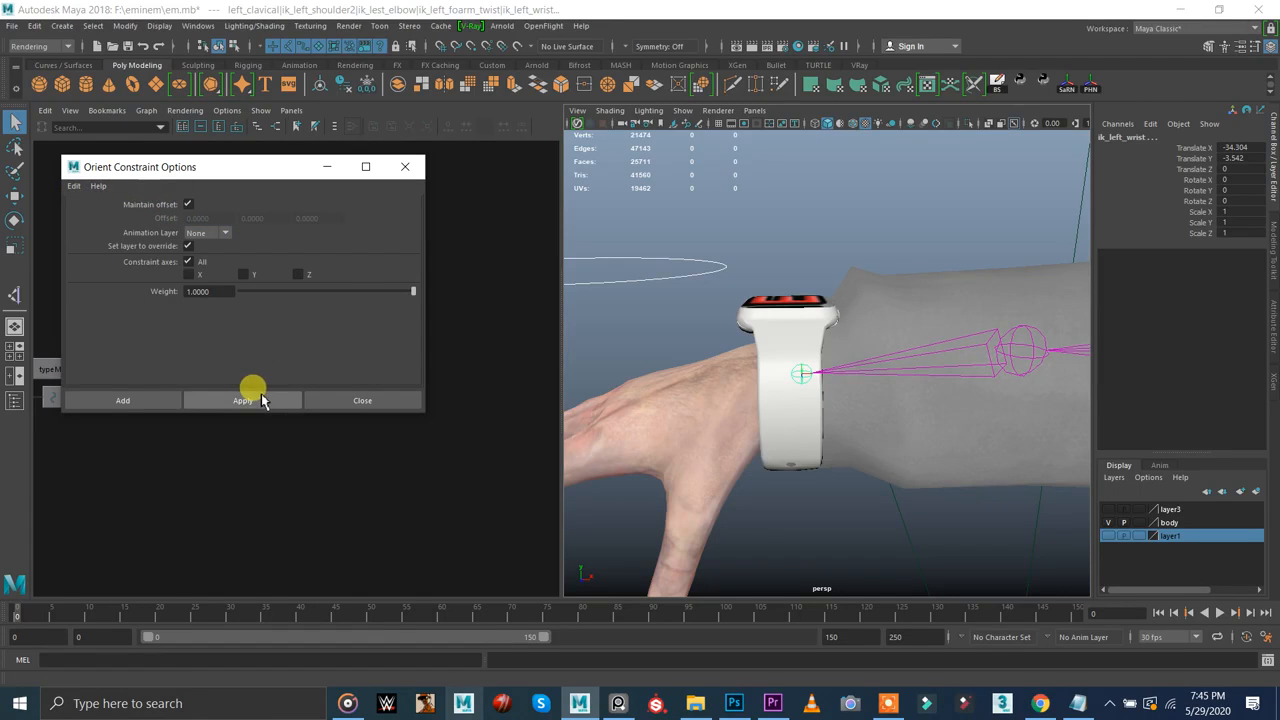
left_click(262, 400)
left_click(405, 166)
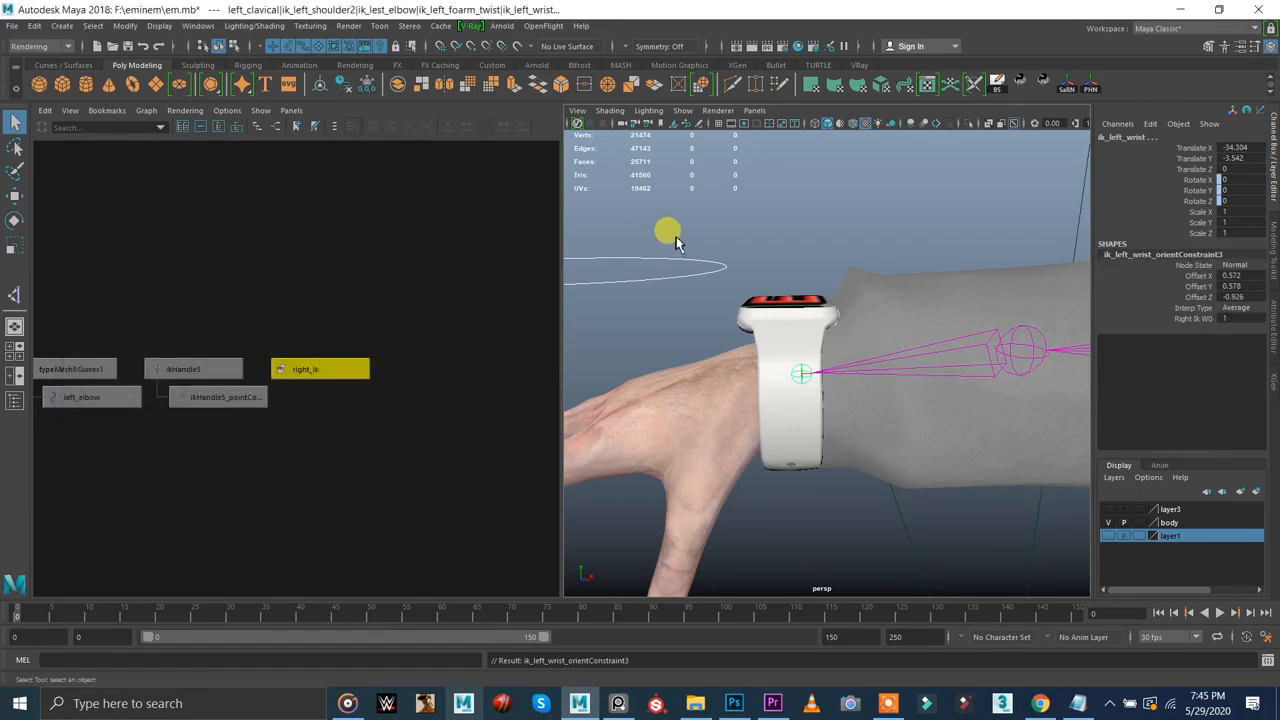
- Test the ik arm by manipulating the right_ik control, and undo the change
key("w")
left_click_drag(692, 271, 726, 306)
scroll(850, 350, "down", 5)
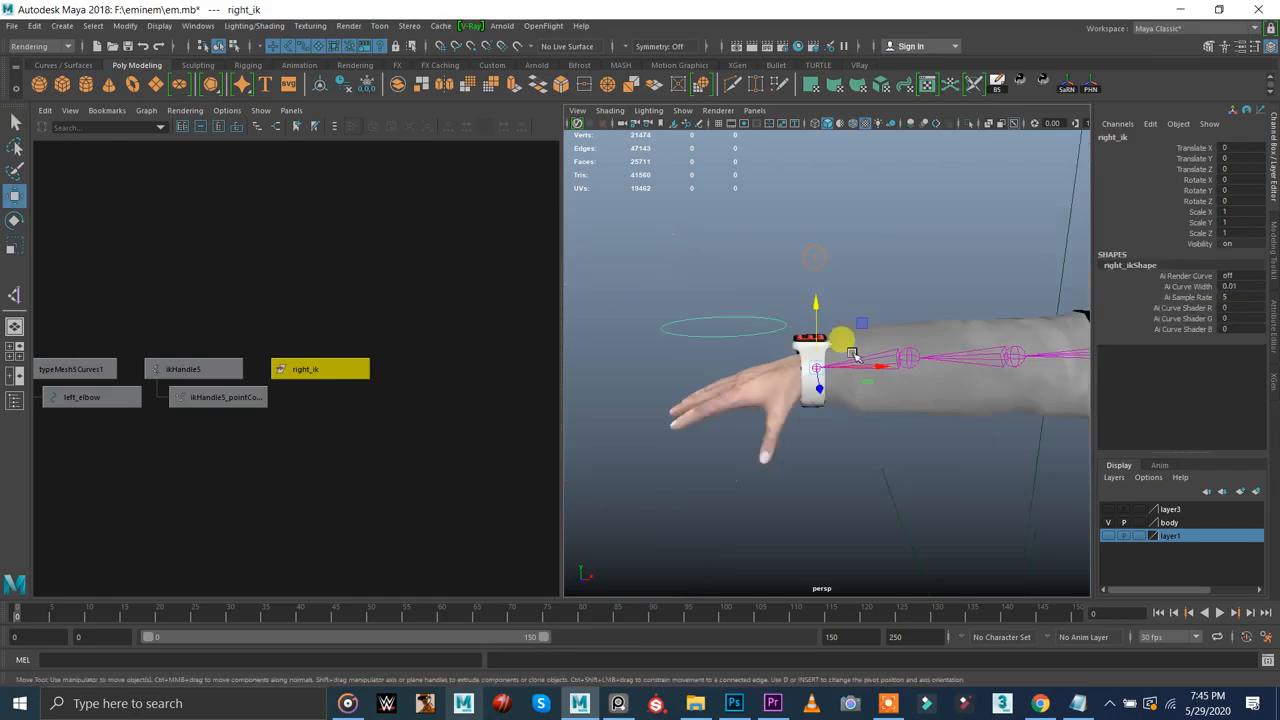
scroll(853, 355, "down", 5)
left_click_drag(798, 380, 848, 392)
key("ctrl+z")
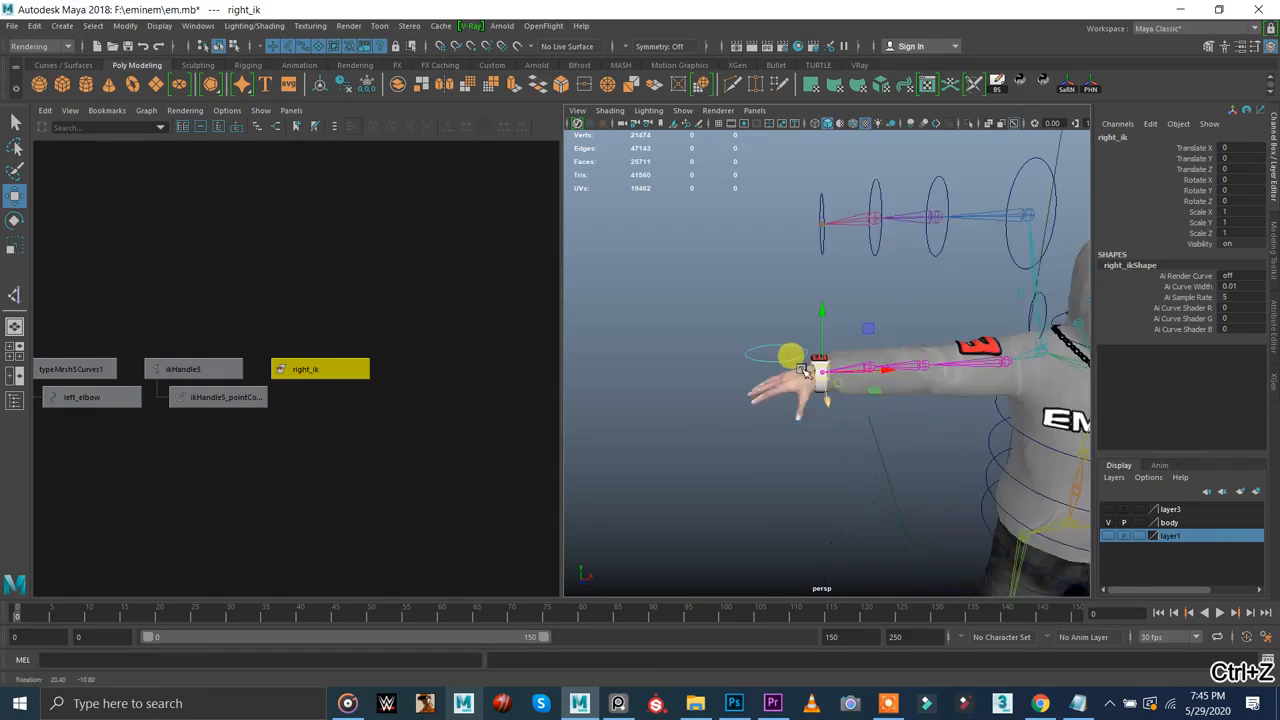
- Pose the ik arm by moving right_ik to about X 46.5, Y -82.9, Z 39.3 and rotating it about 78° in Z
right_click_drag(802, 370, 905, 374, "alt")
middle_click_drag(851, 357, 791, 320, "alt")
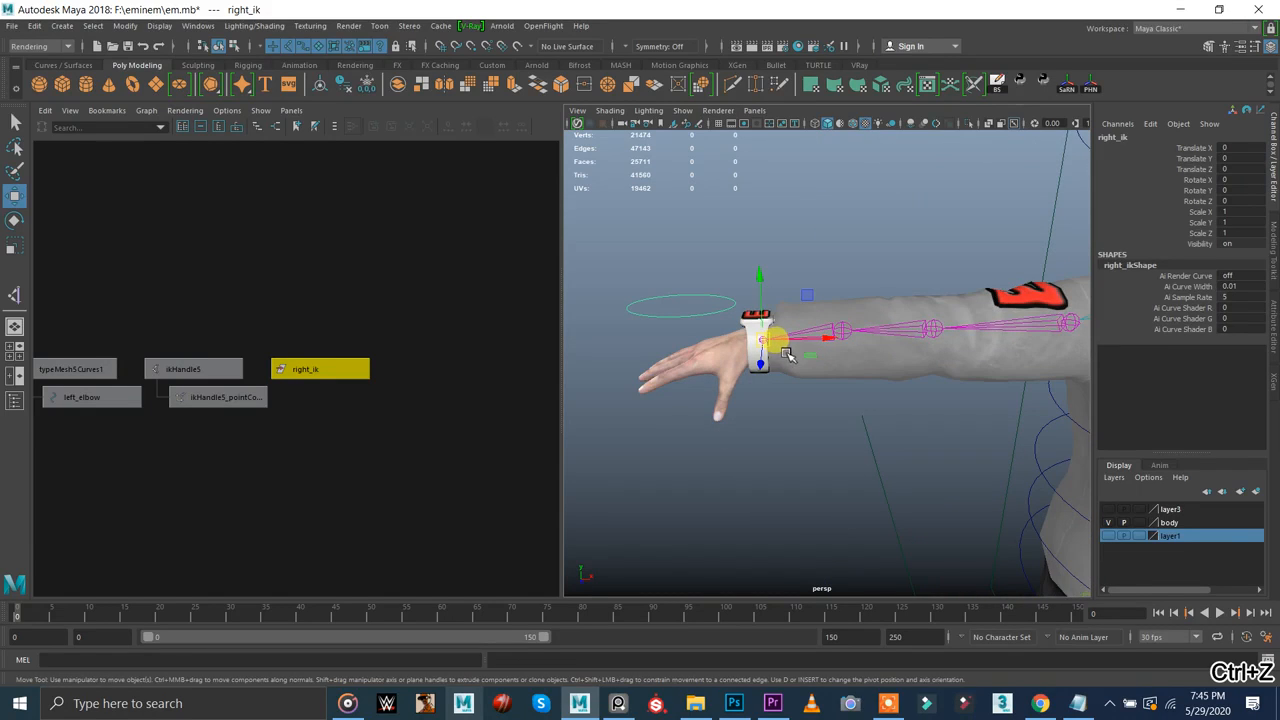
left_click_drag(787, 355, 858, 527)
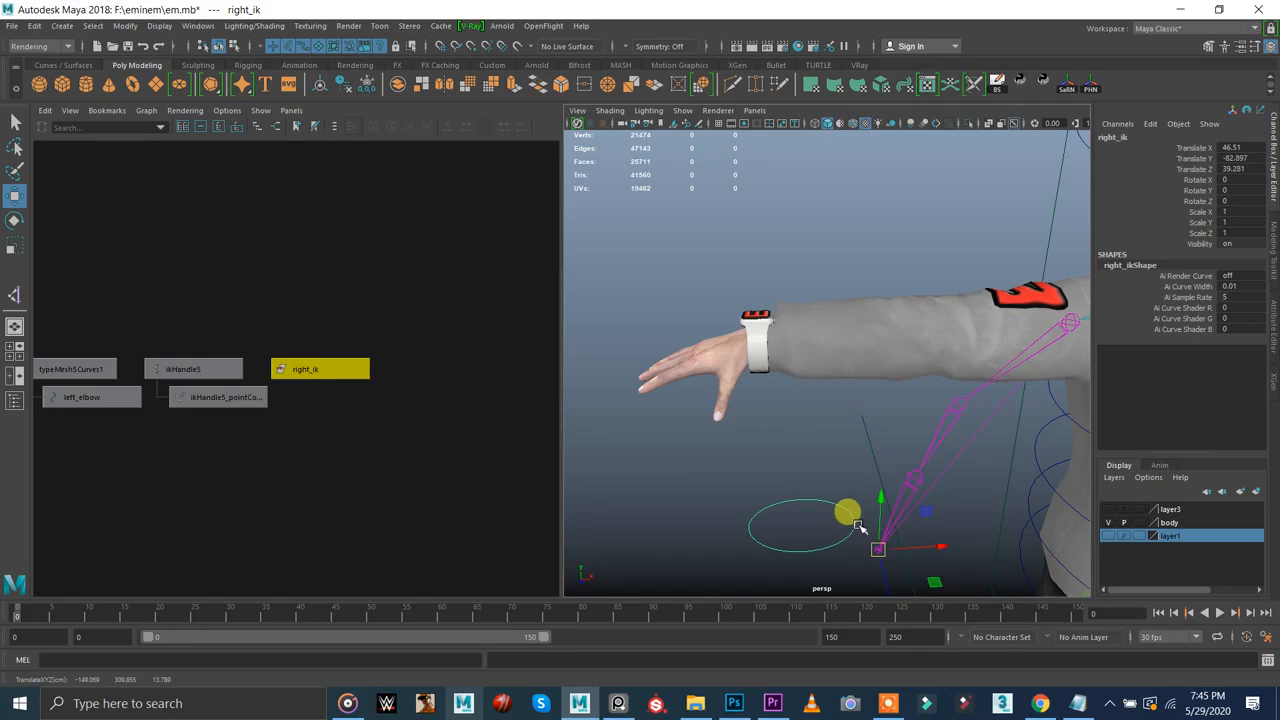
middle_click_drag(858, 527, 803, 449, "alt")
key("e")
left_click_drag(808, 440, 768, 505)
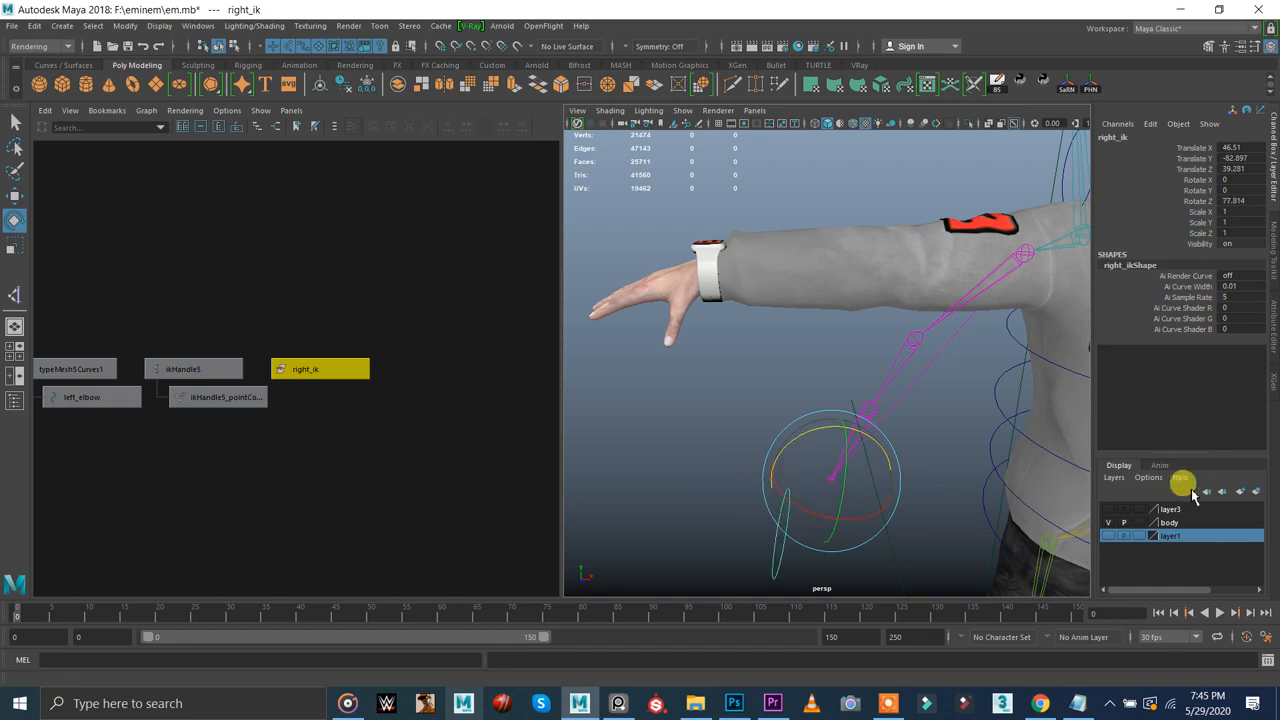
- Lower the left_shoulder_ctrl circle hierarchy above the arm to a Translate Y of about 62.9
left_click_drag(1000, 429, 905, 417, "alt")
scroll(900, 396, "down", 5)
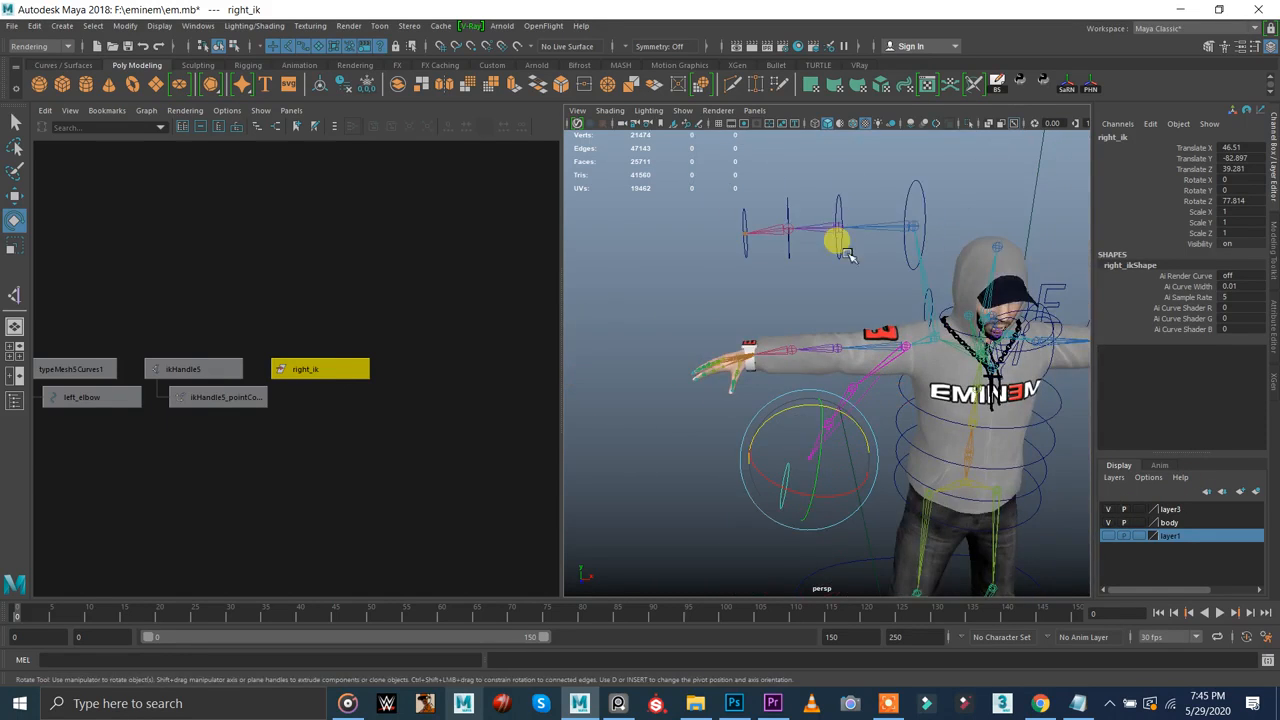
left_click(923, 200)
key("w")
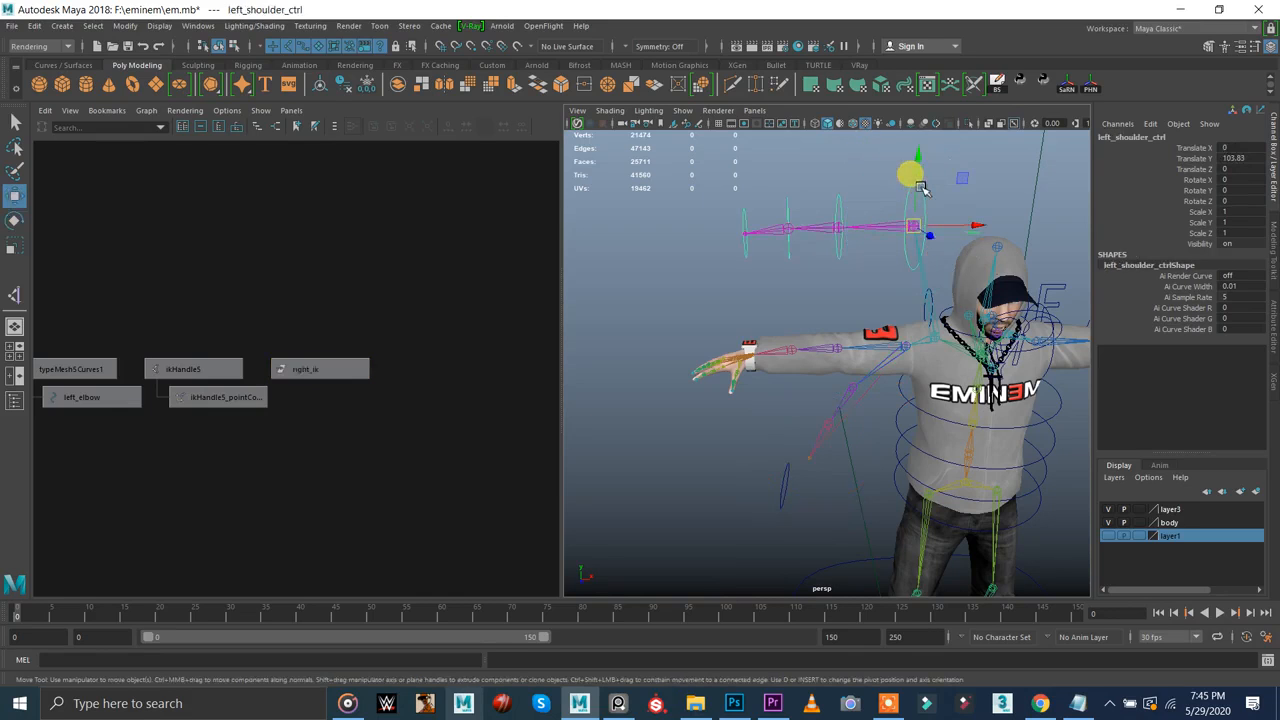
left_click_drag(912, 183, 845, 305)
scroll(845, 305, "up", 3)
key("ctrl+s")
middle_click_drag(843, 335, 835, 365, "alt")
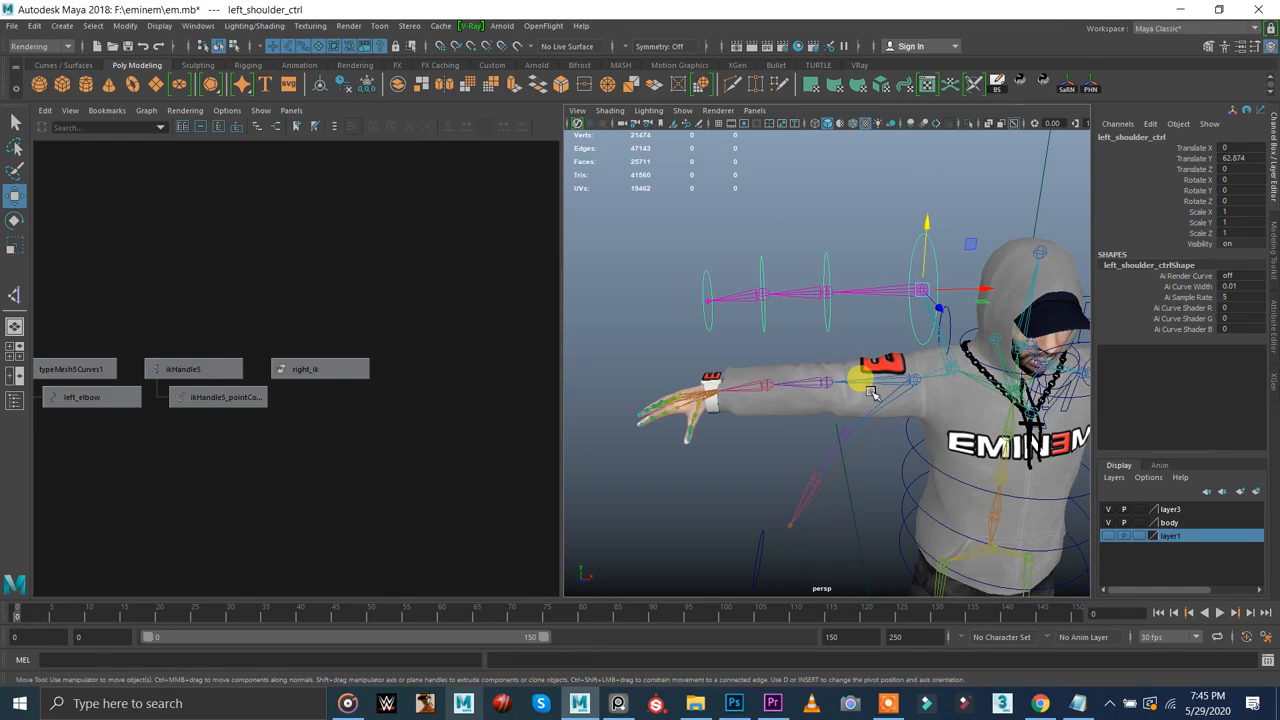
- Inspect the names of the ik shoulder joint, the fk shoulder joint and the fk shoulder control
left_click(865, 381)
left_click(922, 239)
left_click(788, 484)
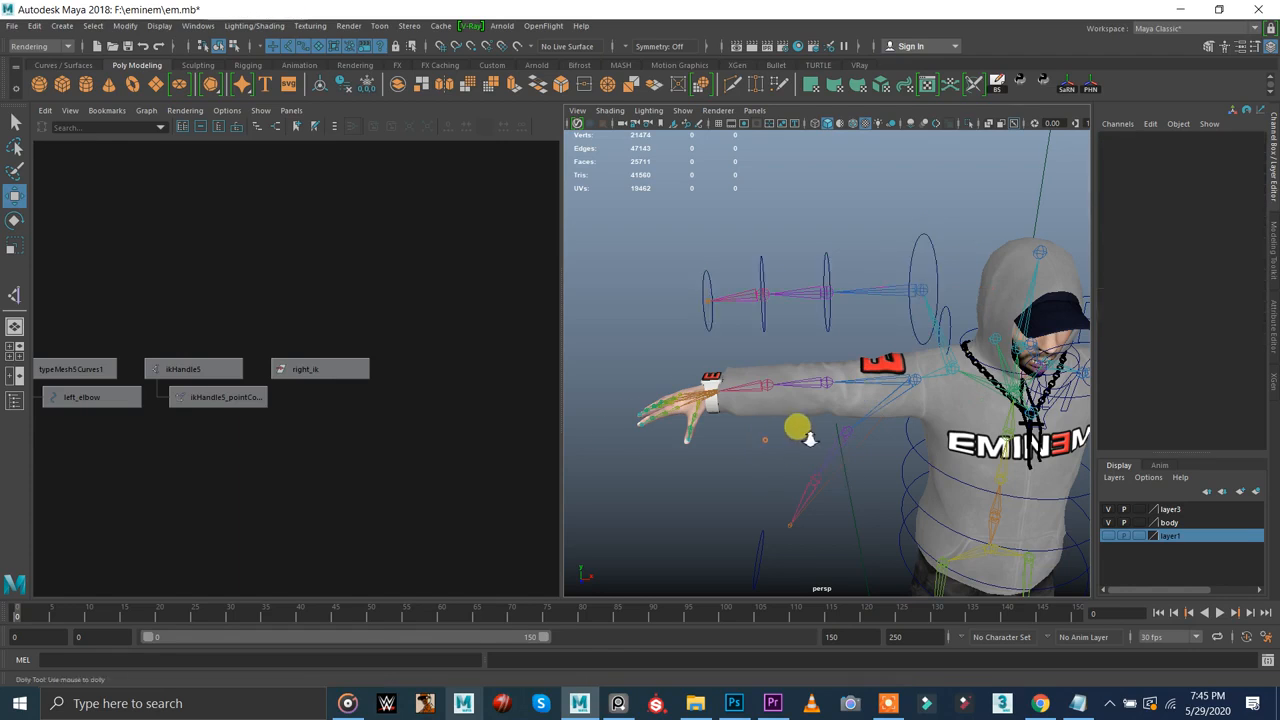
scroll(820, 434, "up", 5)
left_click(866, 452)
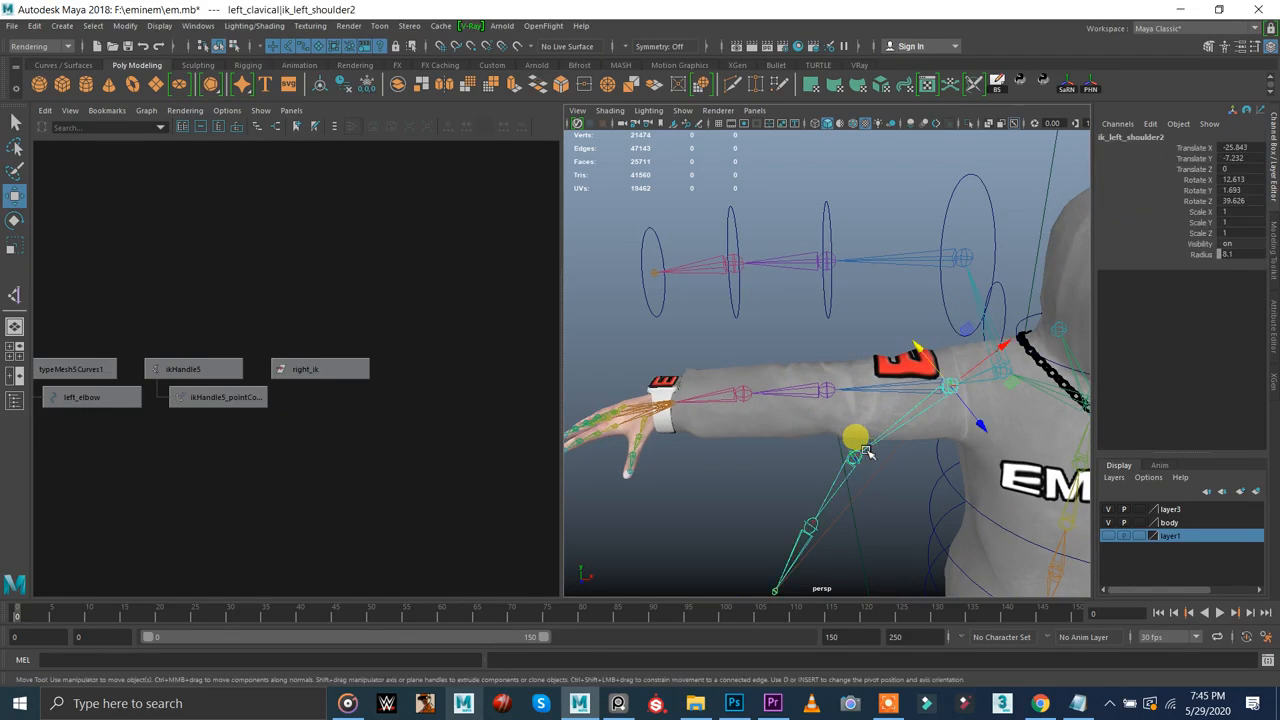
key("q")
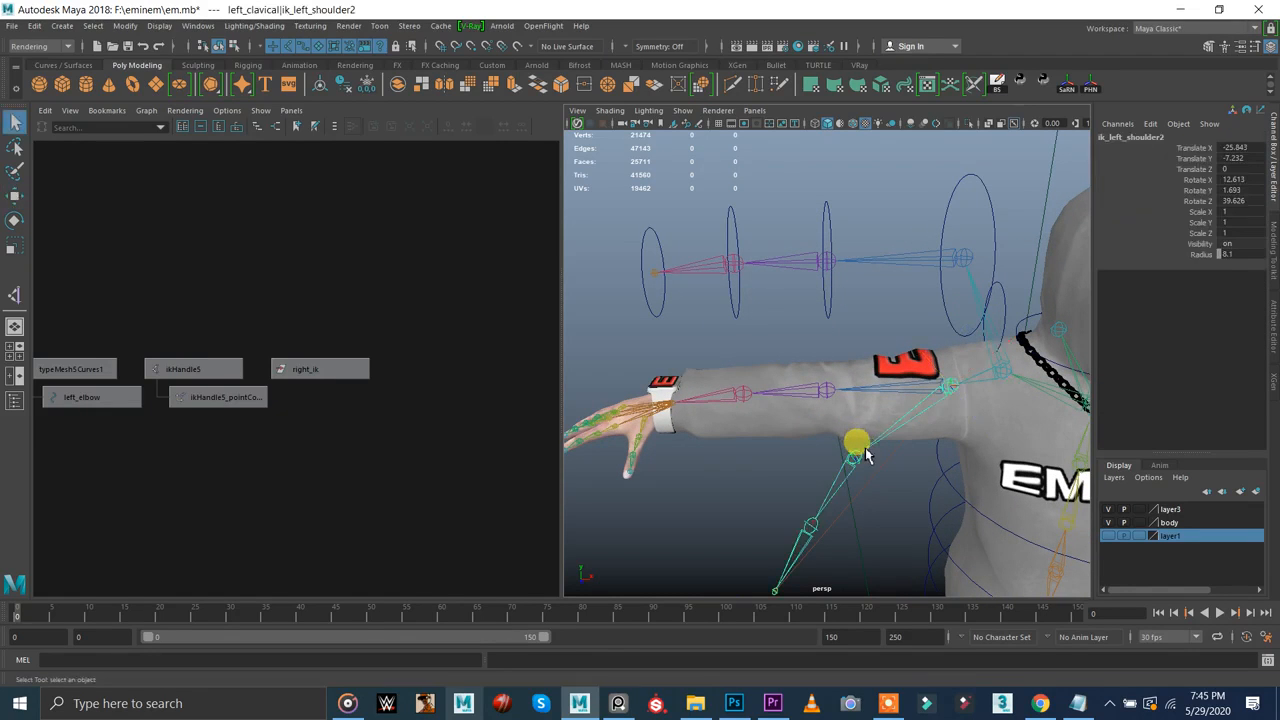
left_click(897, 265)
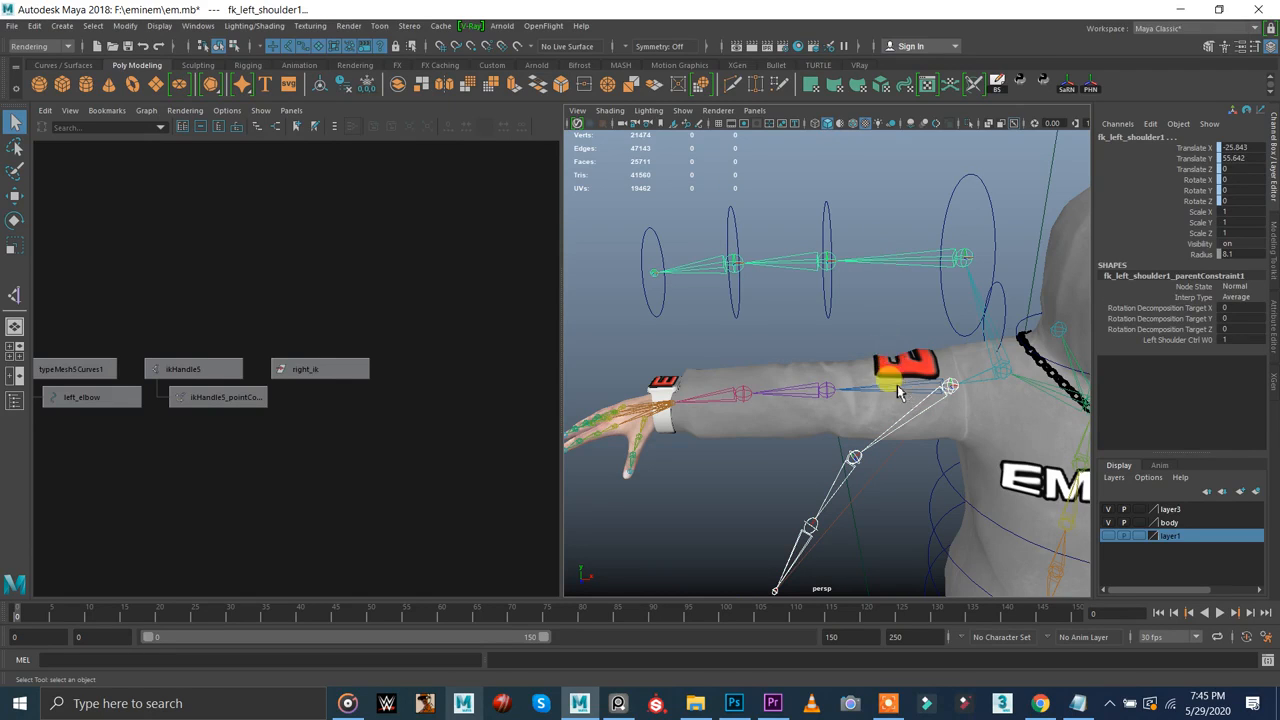
left_click(949, 224)
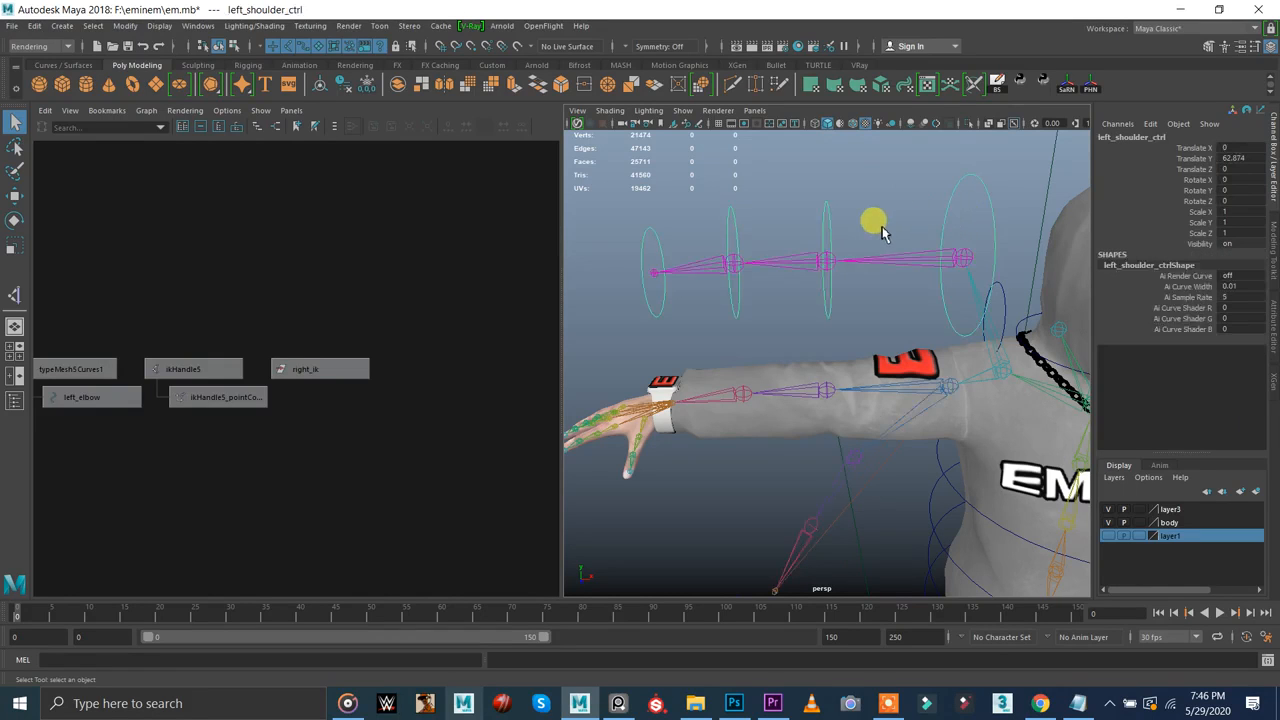
left_click(903, 262)
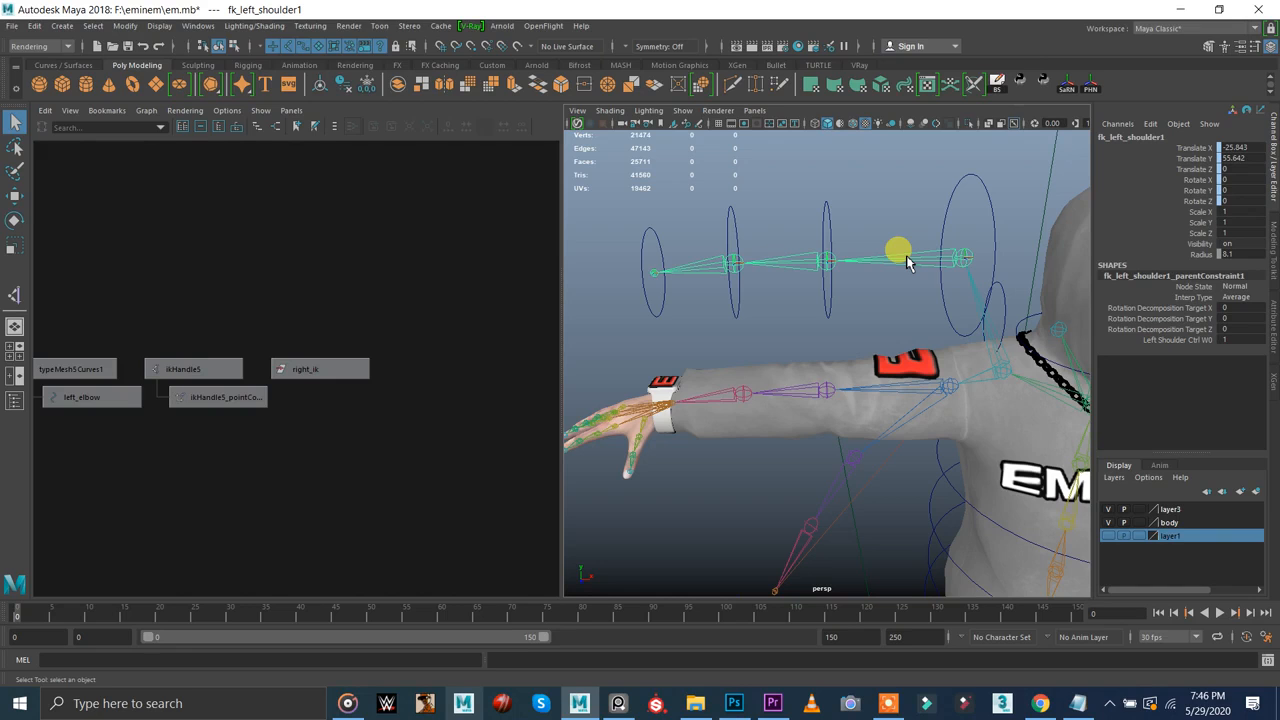
- Compare the shoulder joint and control names on the opposite arm with those of the fk shoulder control
right_click_drag(908, 262, 590, 250, "alt")
left_click(1019, 375)
right_click_drag(838, 293, 928, 309, "alt")
middle_click_drag(928, 309, 902, 274, "alt")
left_click_drag(901, 275, 1170, 297, "alt")
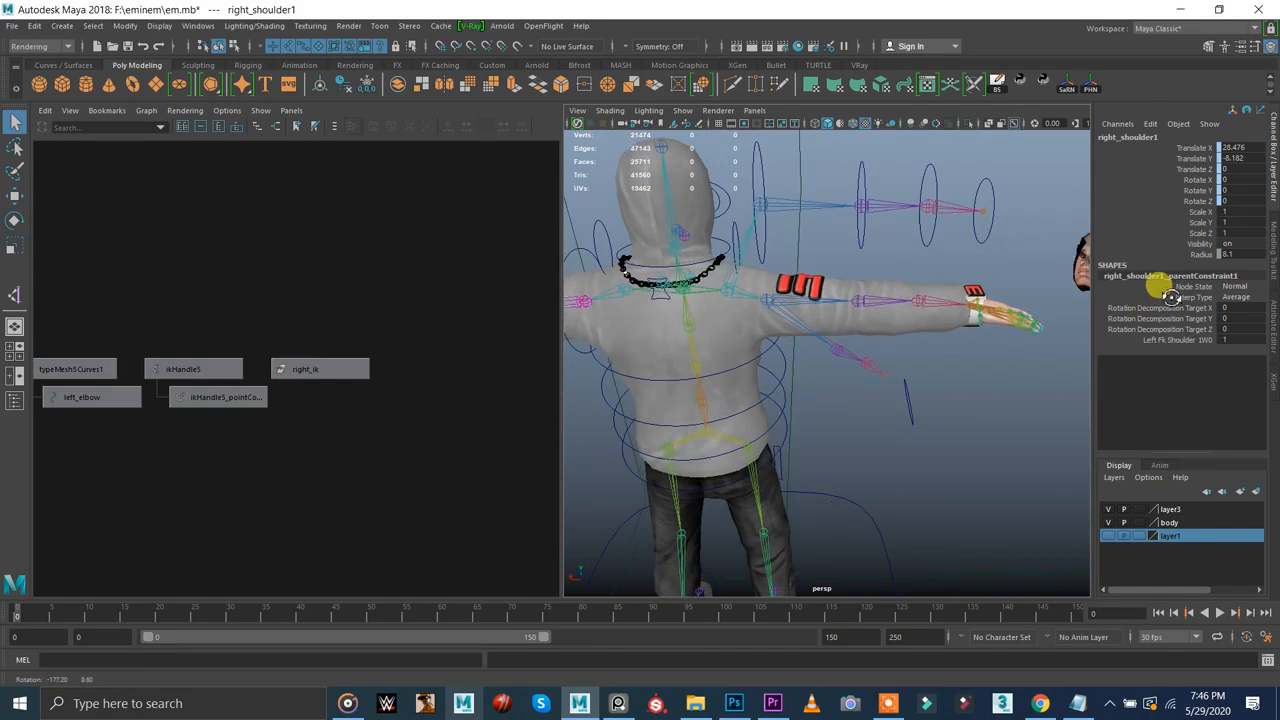
left_click(752, 163)
left_click_drag(966, 200, 755, 278, "alt")
left_click_drag(912, 257, 757, 240, "alt")
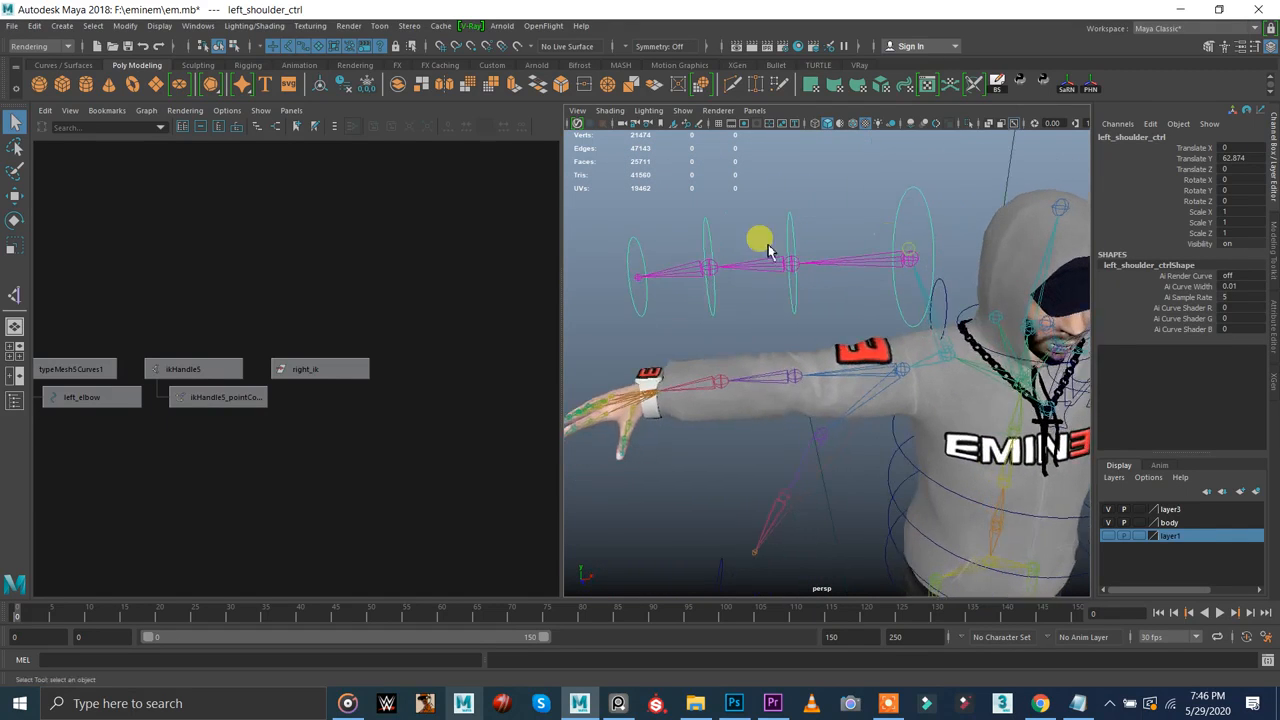
left_click_drag(650, 285, 912, 310, "alt")
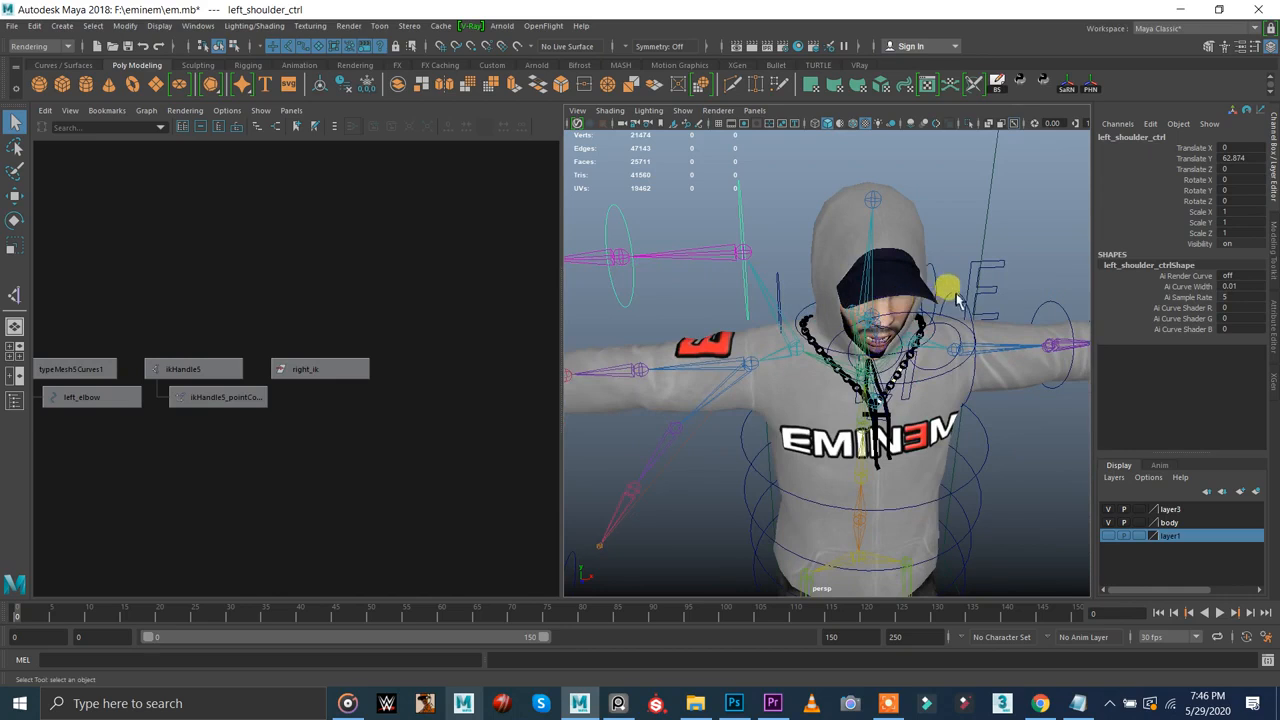
left_click(955, 302)
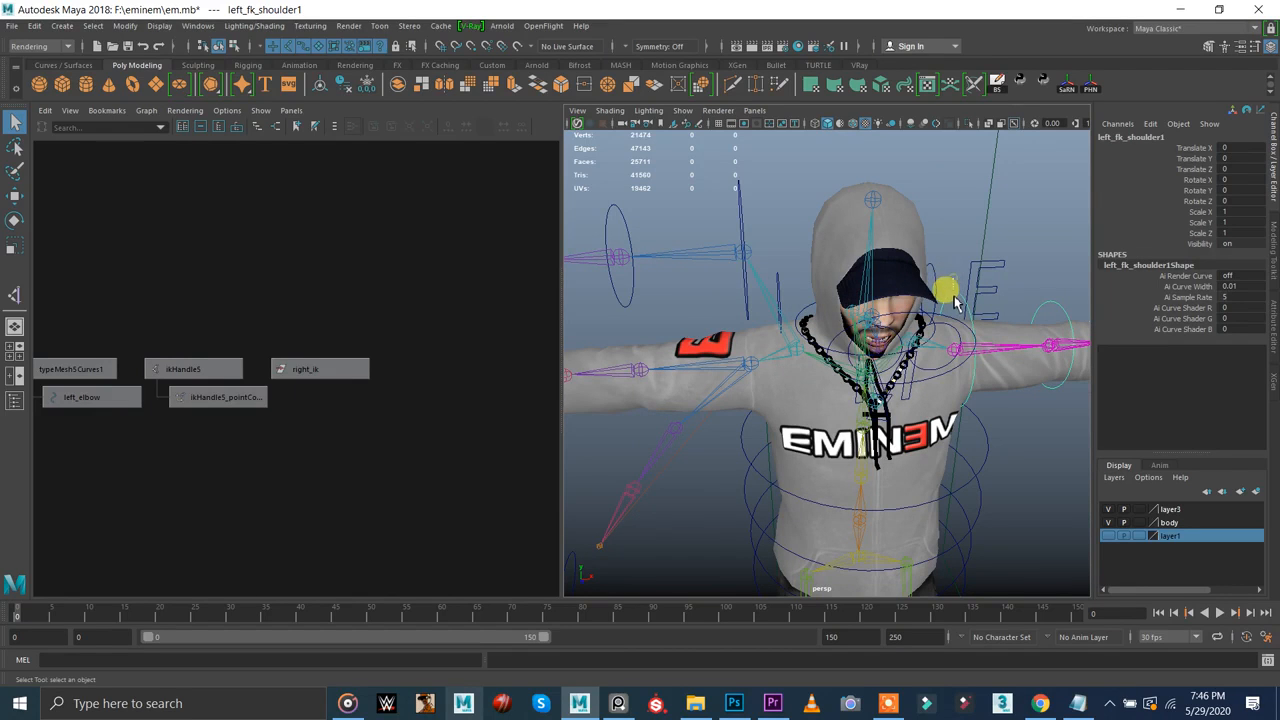
left_click_drag(657, 209, 684, 200, "alt")
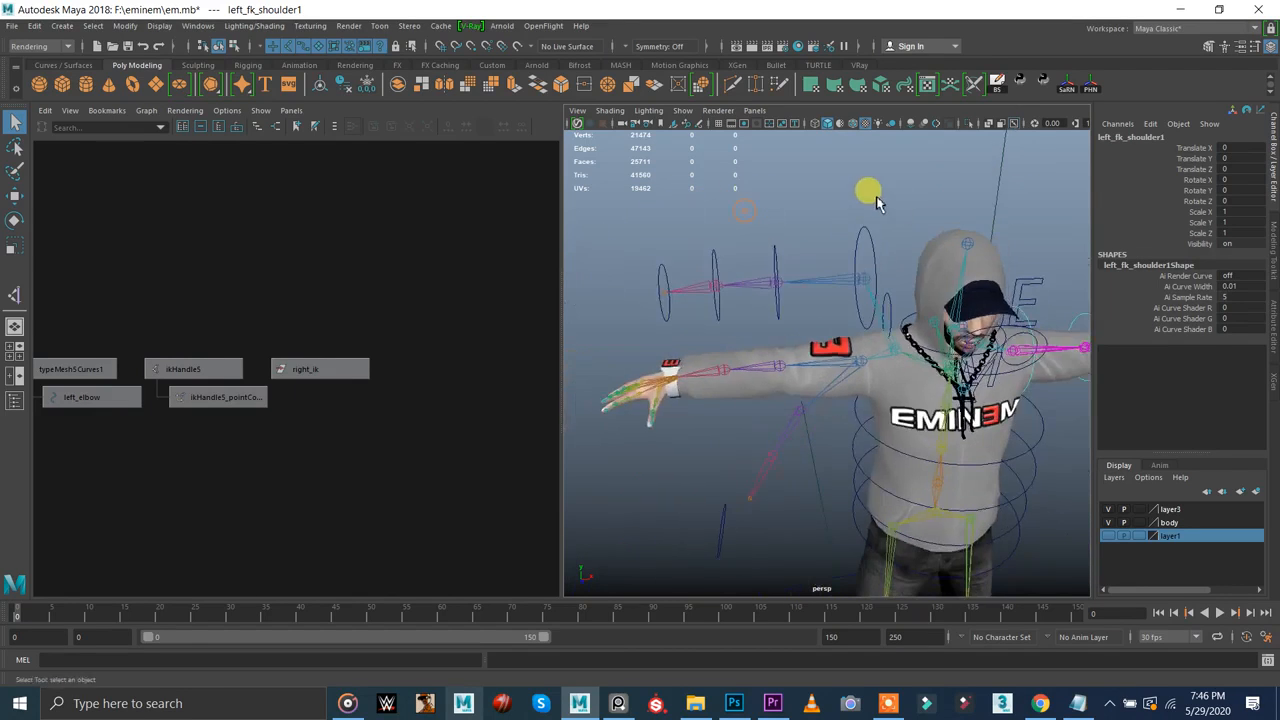
- Replace "left" with "right" in the names of the left_shoulder_ctrl hierarchy using Search and Replace Names
left_click(857, 255)
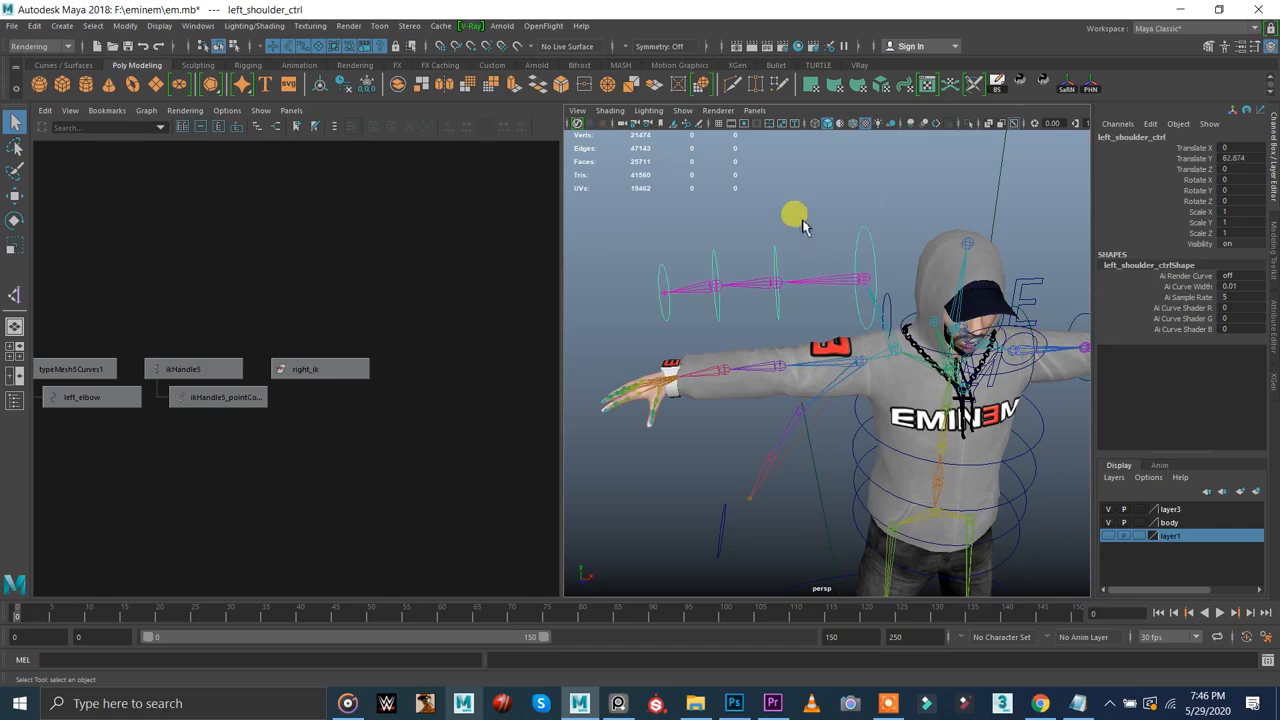
left_click(62, 25)
left_click(125, 26)
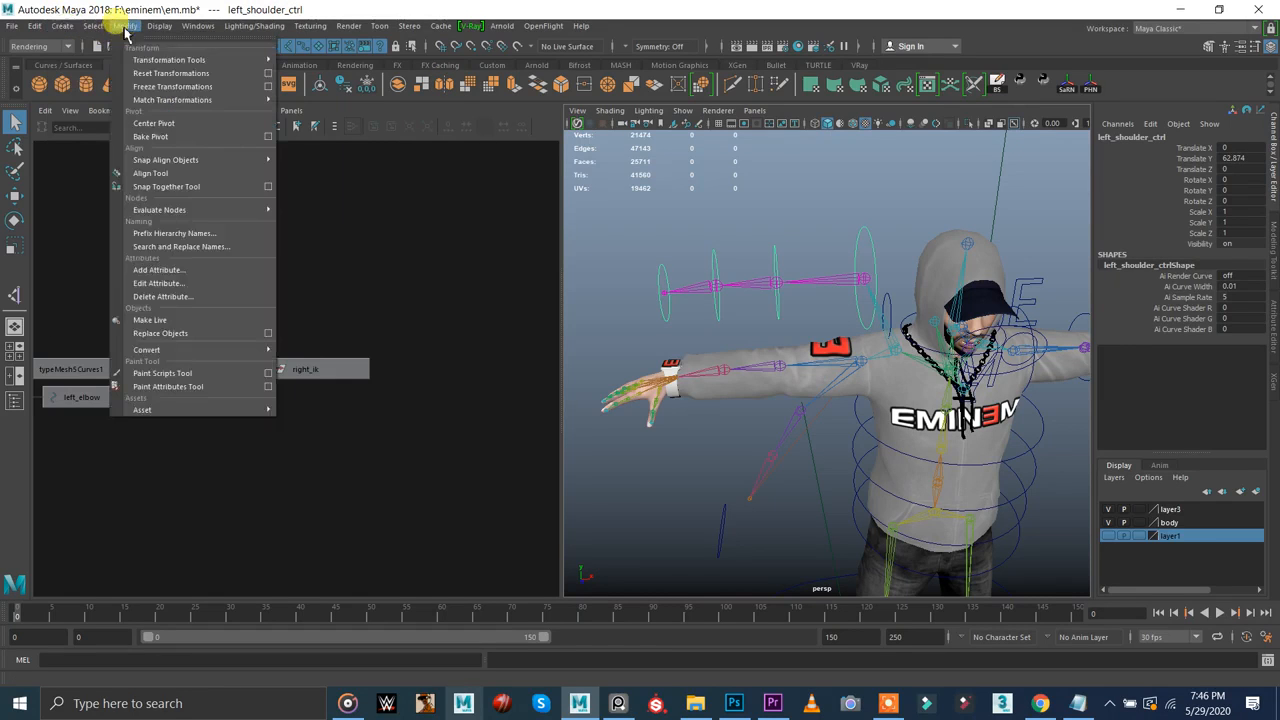
left_click(166, 246)
left_click(209, 222)
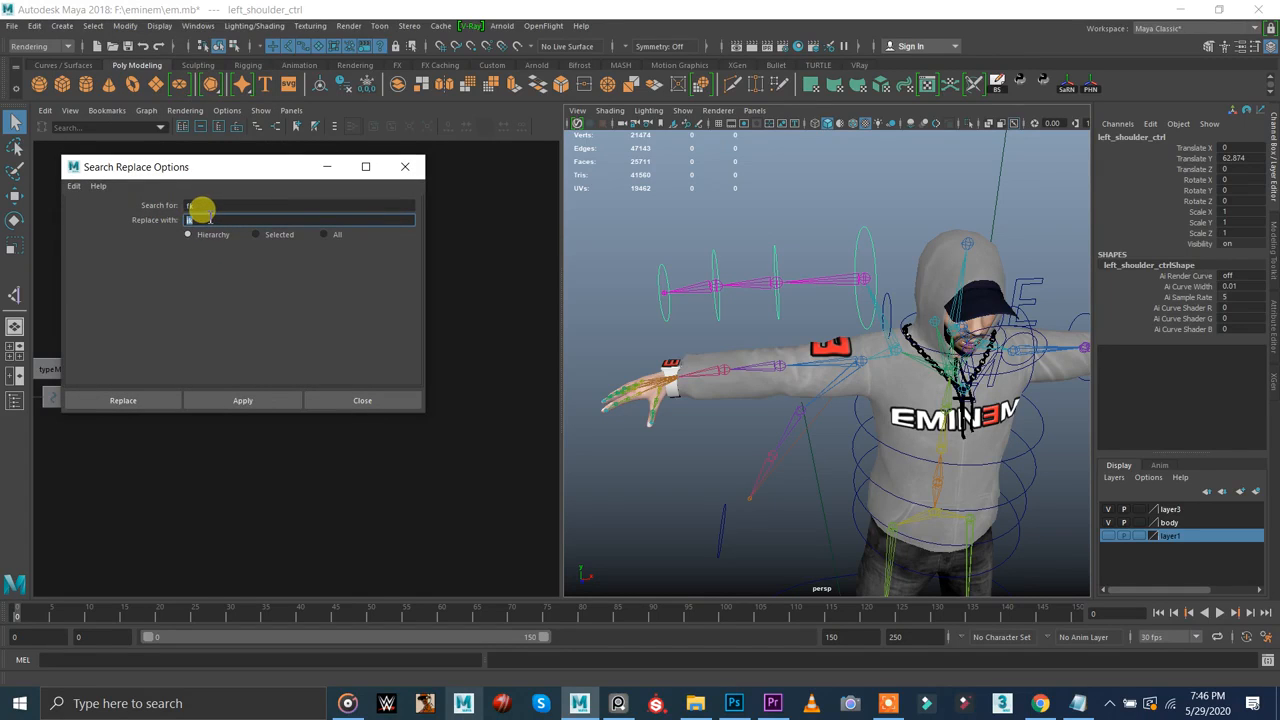
left_click(199, 204)
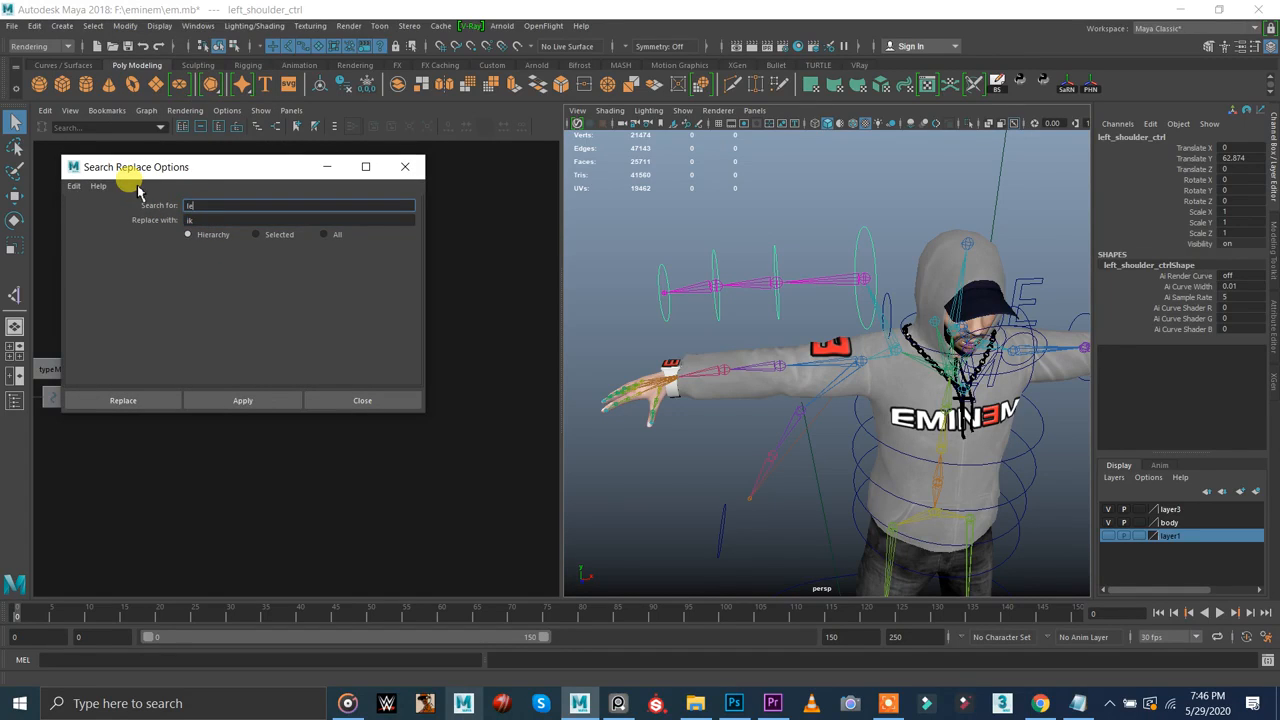
left_click(204, 218)
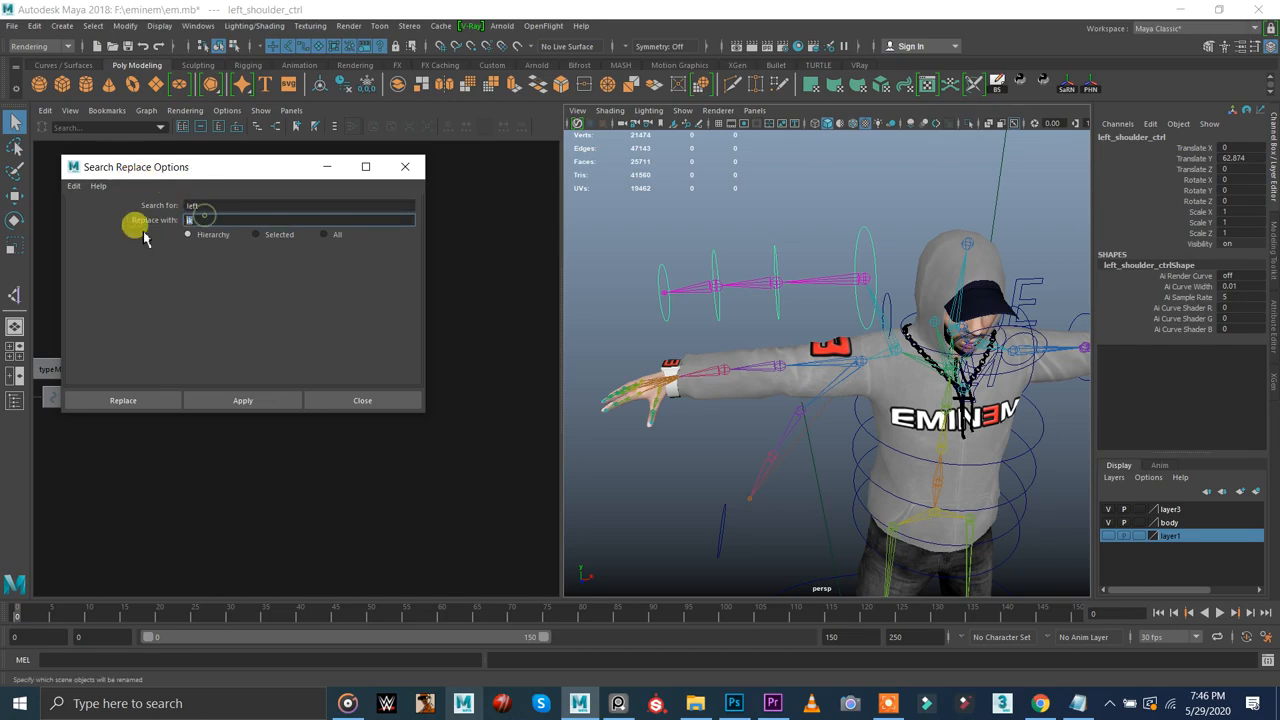
key("Return")
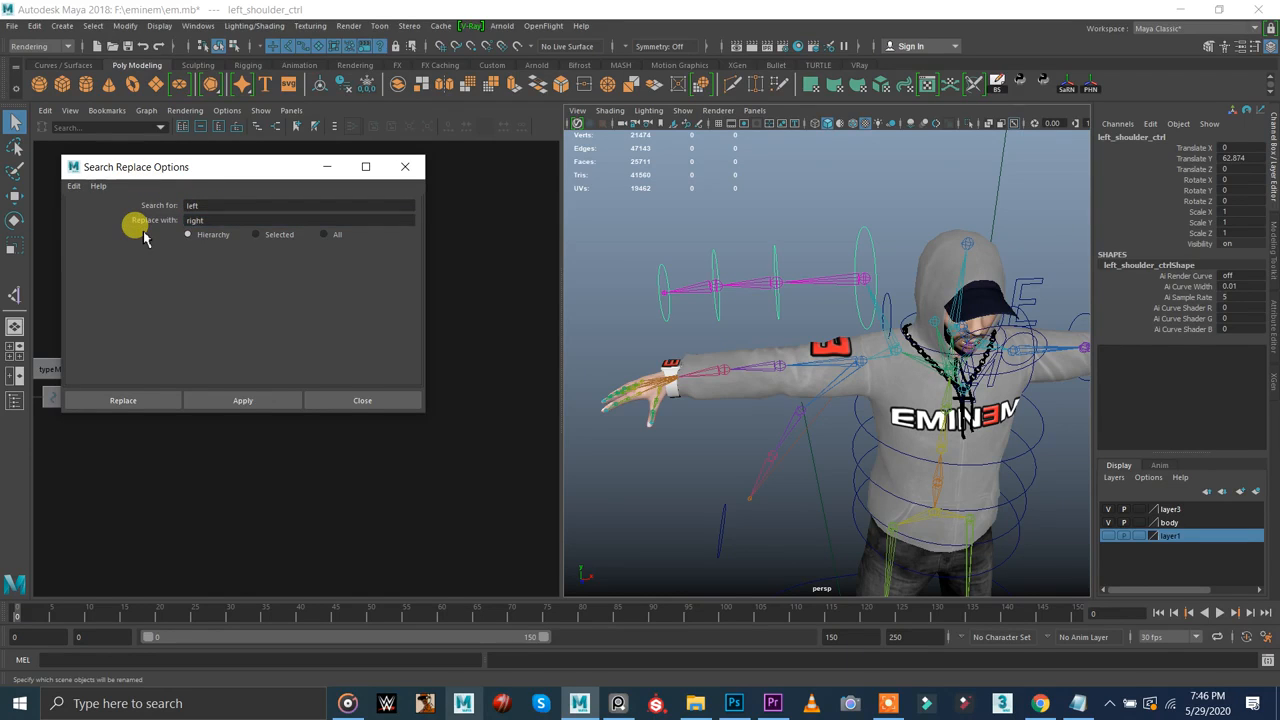
left_click_drag(786, 219, 863, 253)
left_click(257, 397)
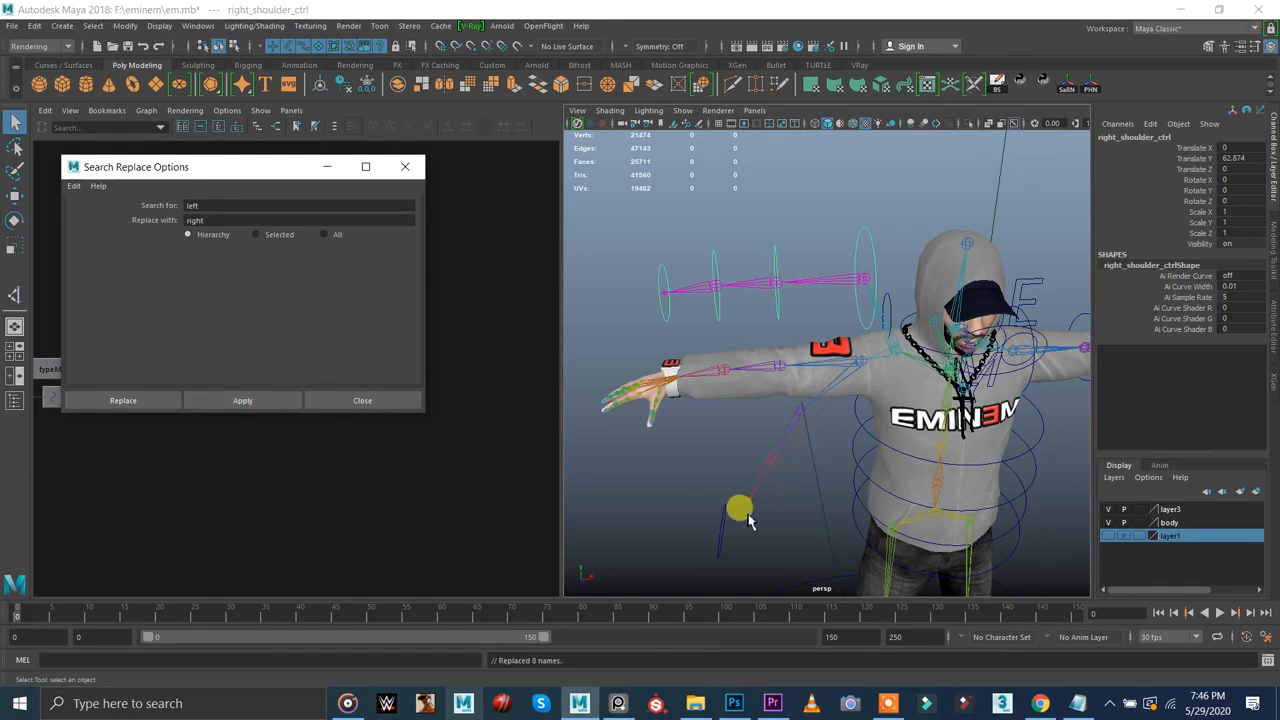
- Check the names of the right_ik control and the main, fk and ik shoulder joint chains
left_click(733, 540)
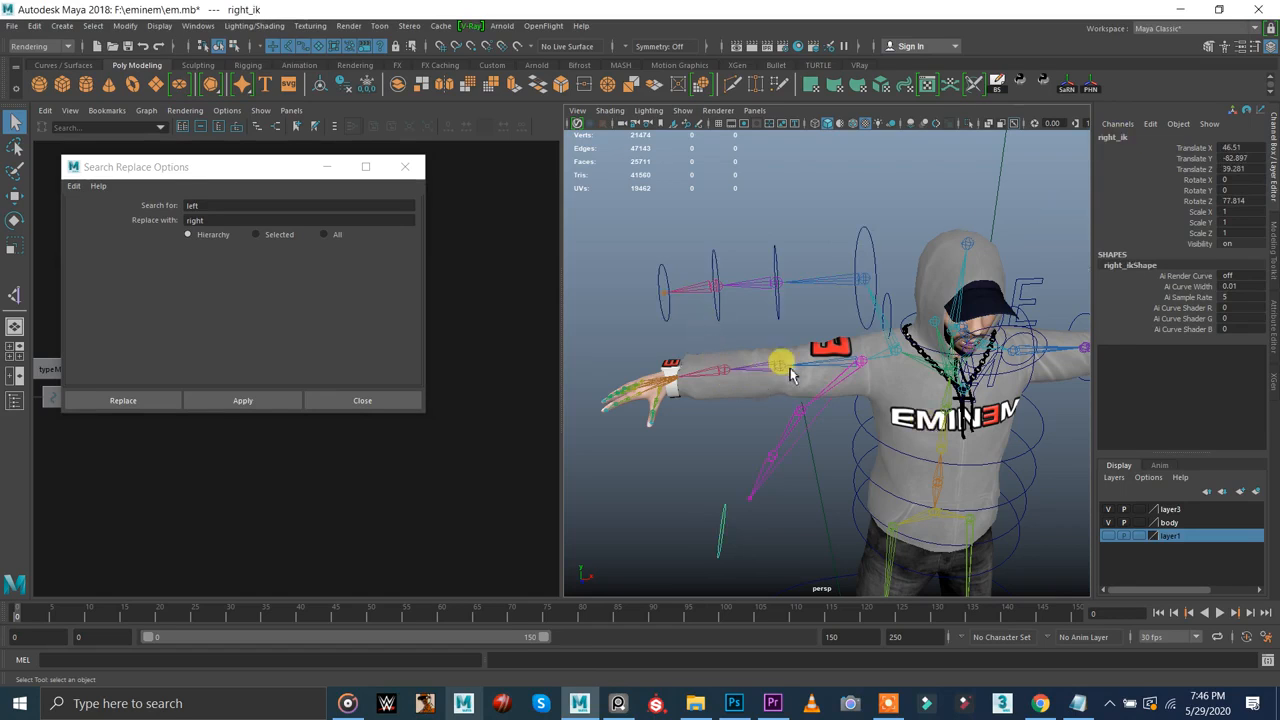
left_click(826, 368)
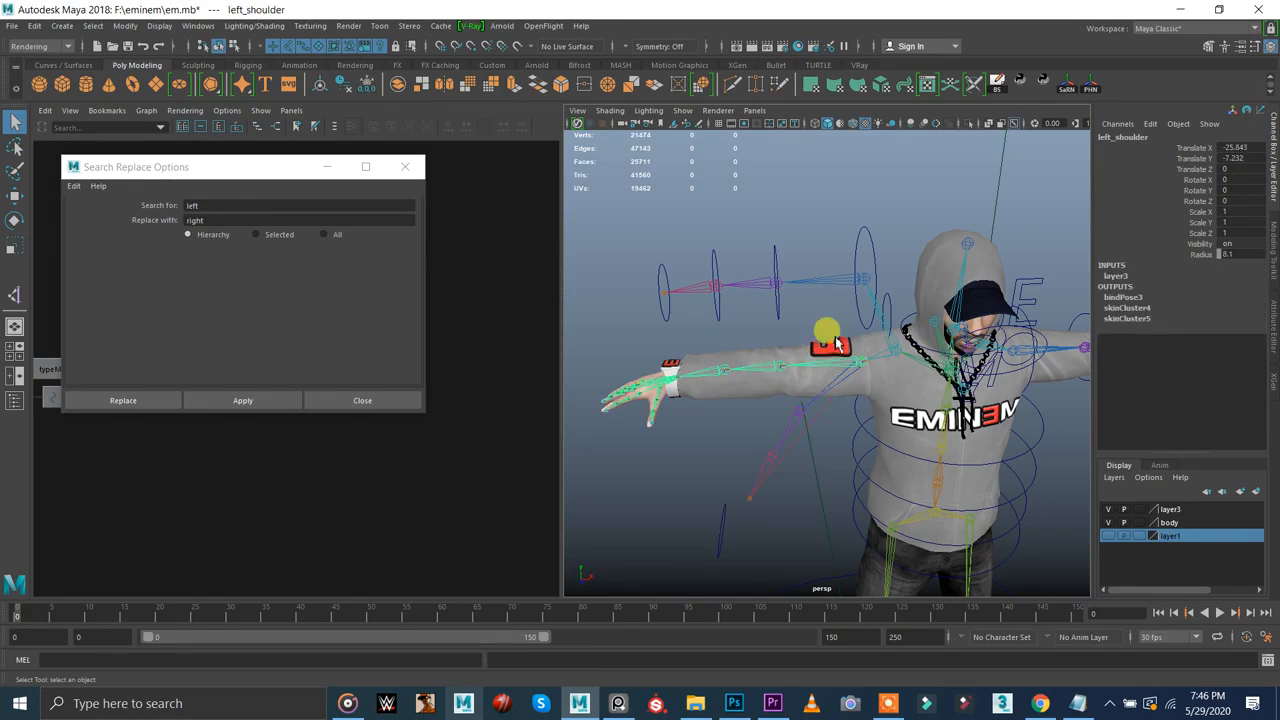
left_click(828, 286)
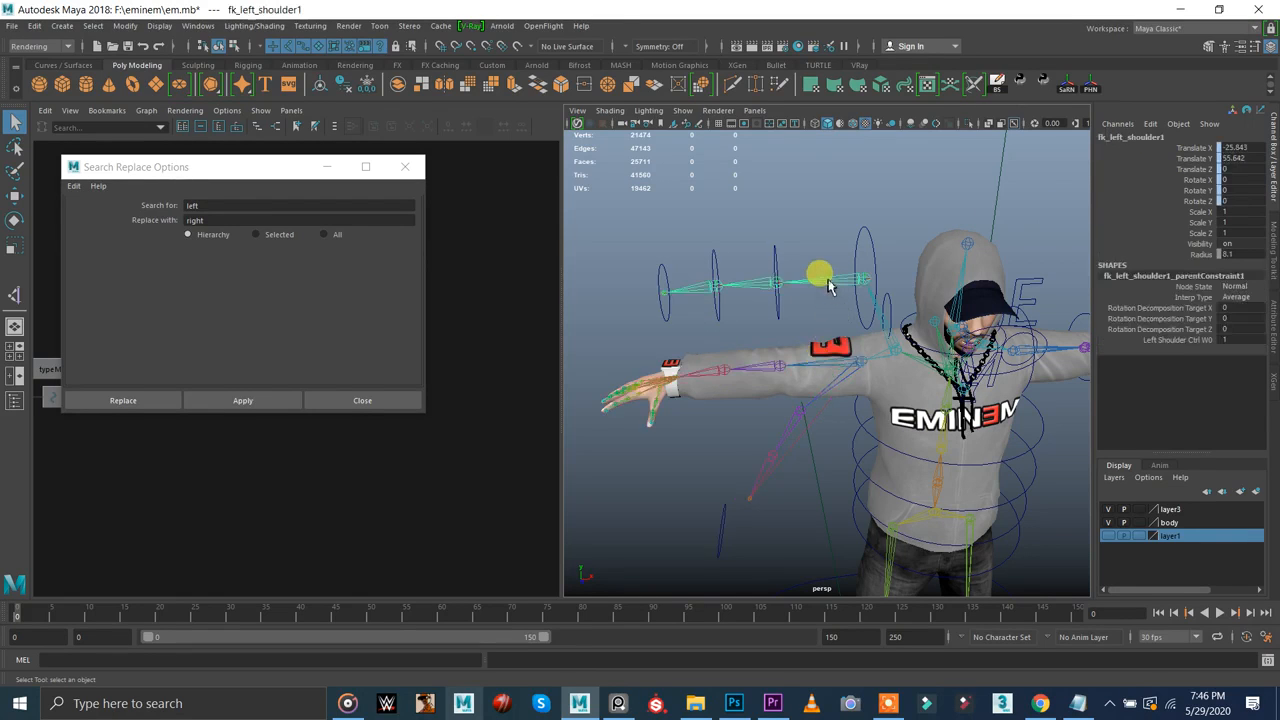
left_click(824, 376)
left_click(812, 400)
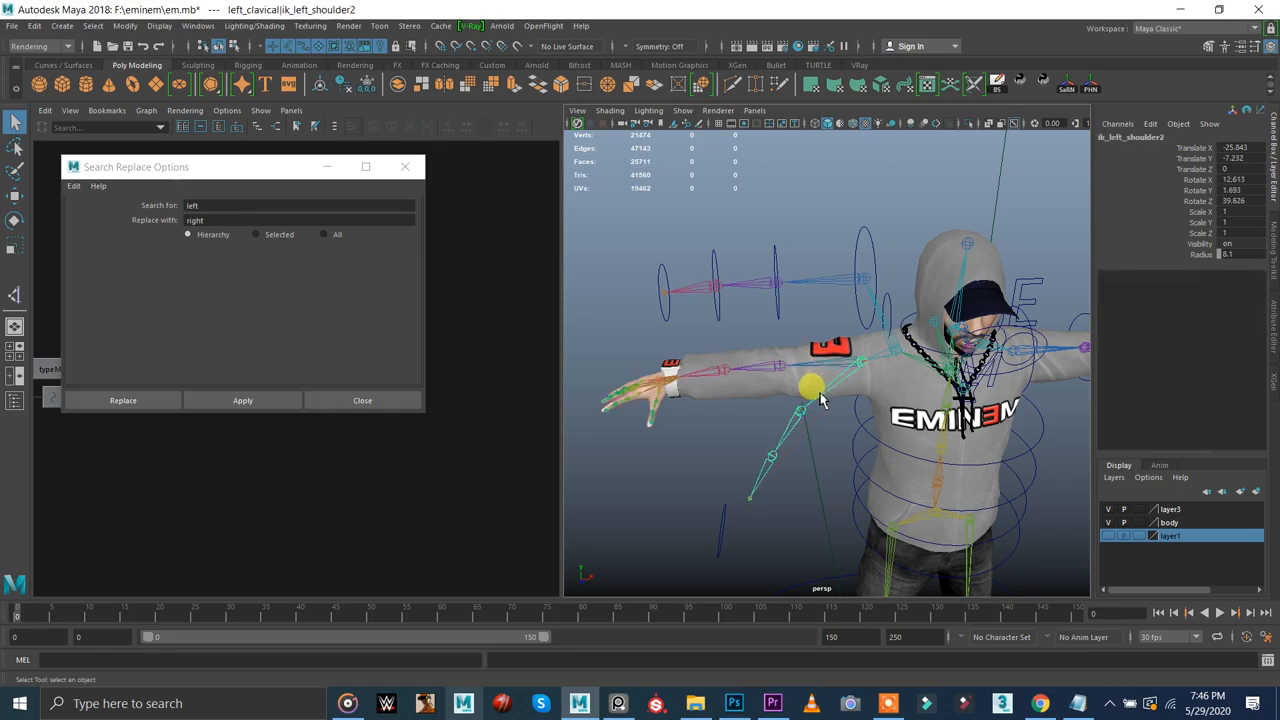
- Replace "left" with "right" in the names of the fk, ik and main shoulder joint hierarchies
left_click(810, 288)
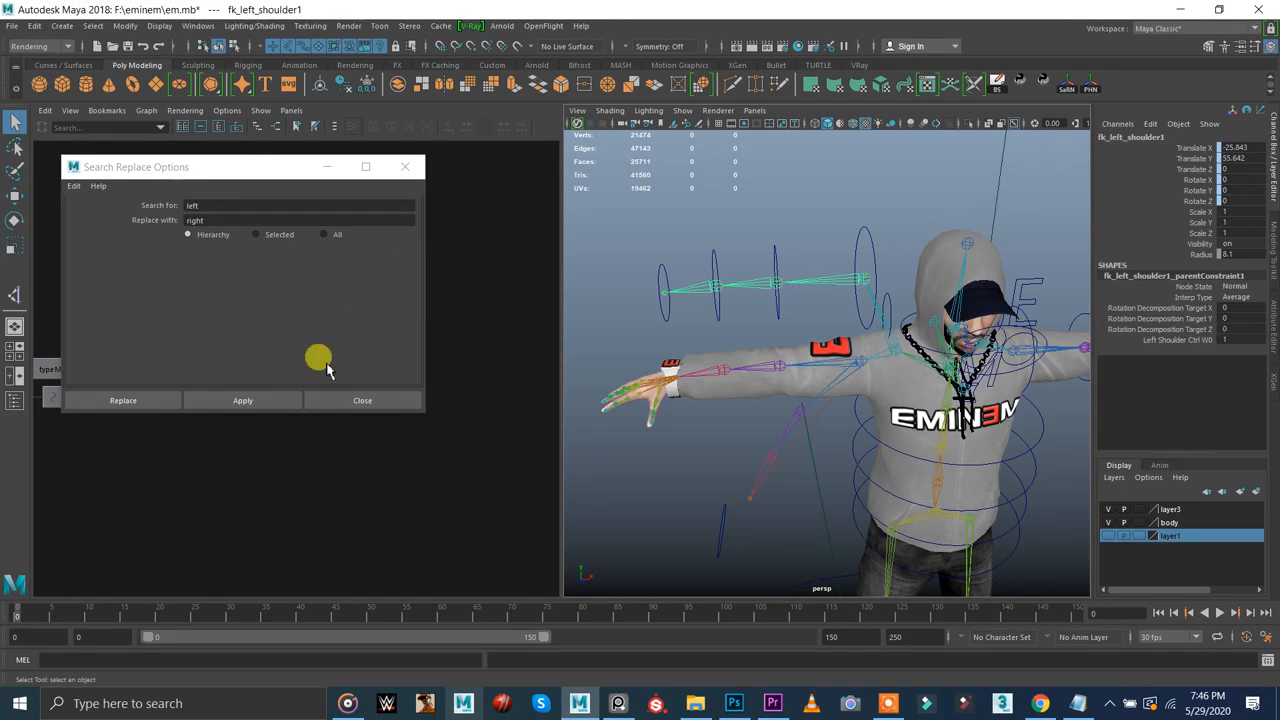
left_click(271, 400)
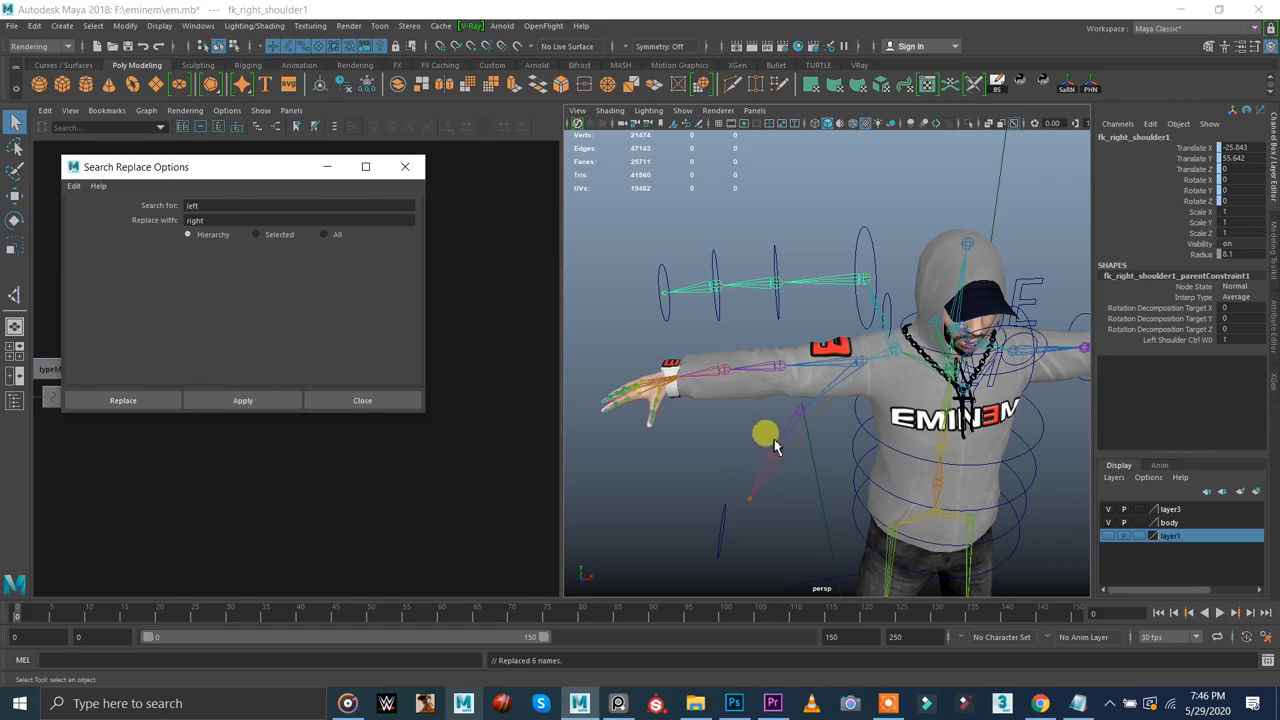
left_click(830, 388)
left_click(278, 401)
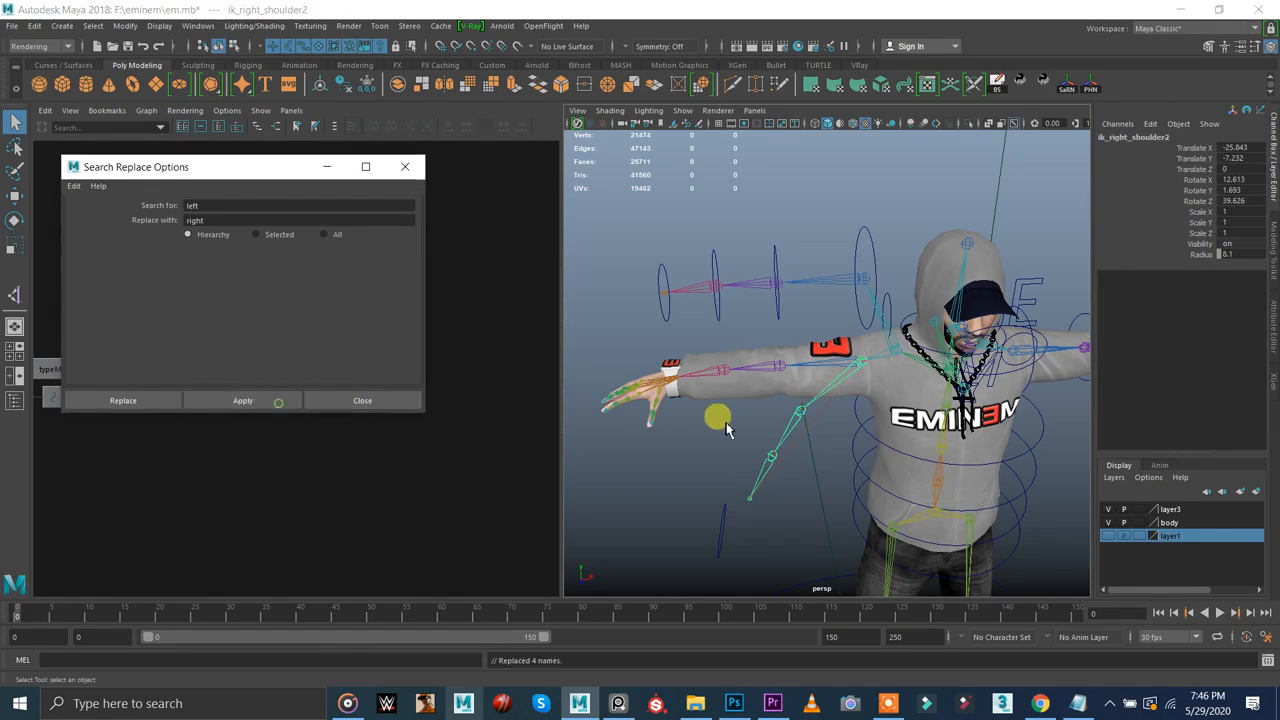
left_click(810, 370)
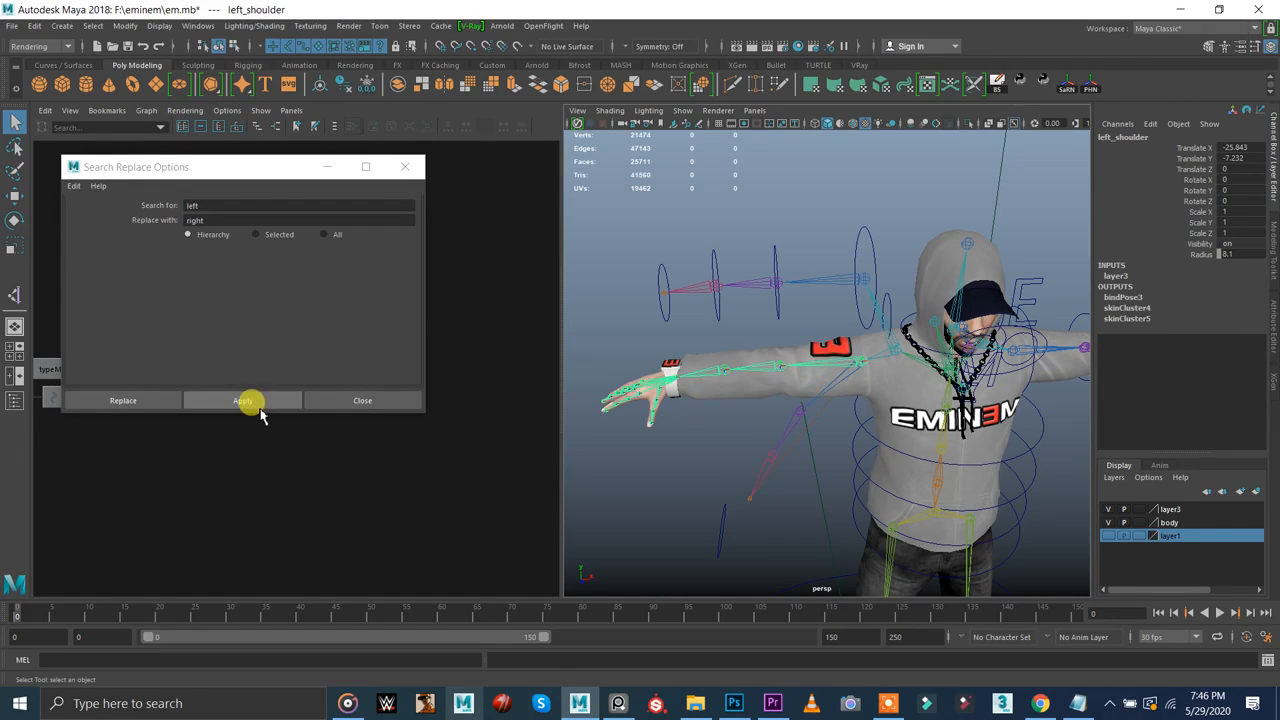
left_click(261, 414)
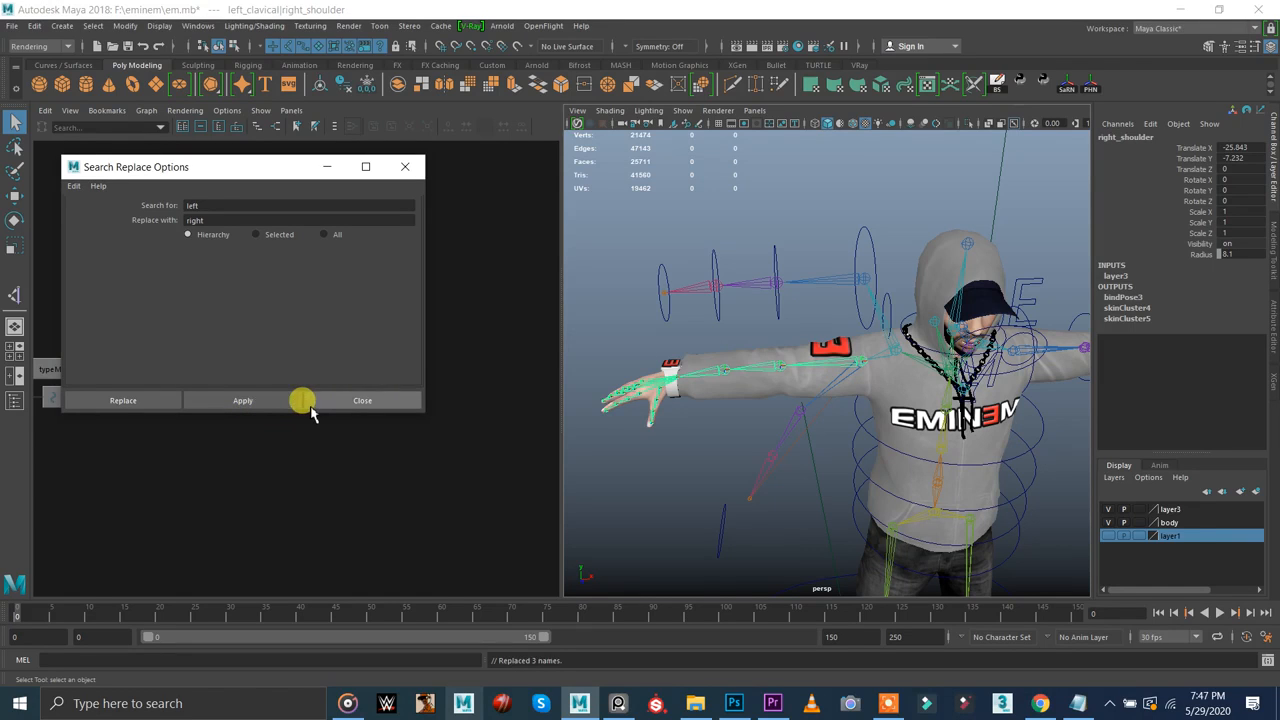
- Check the right shoulder control and the clavicle's nurbsCircle1 control, and close the Search Replace options
left_click(850, 225)
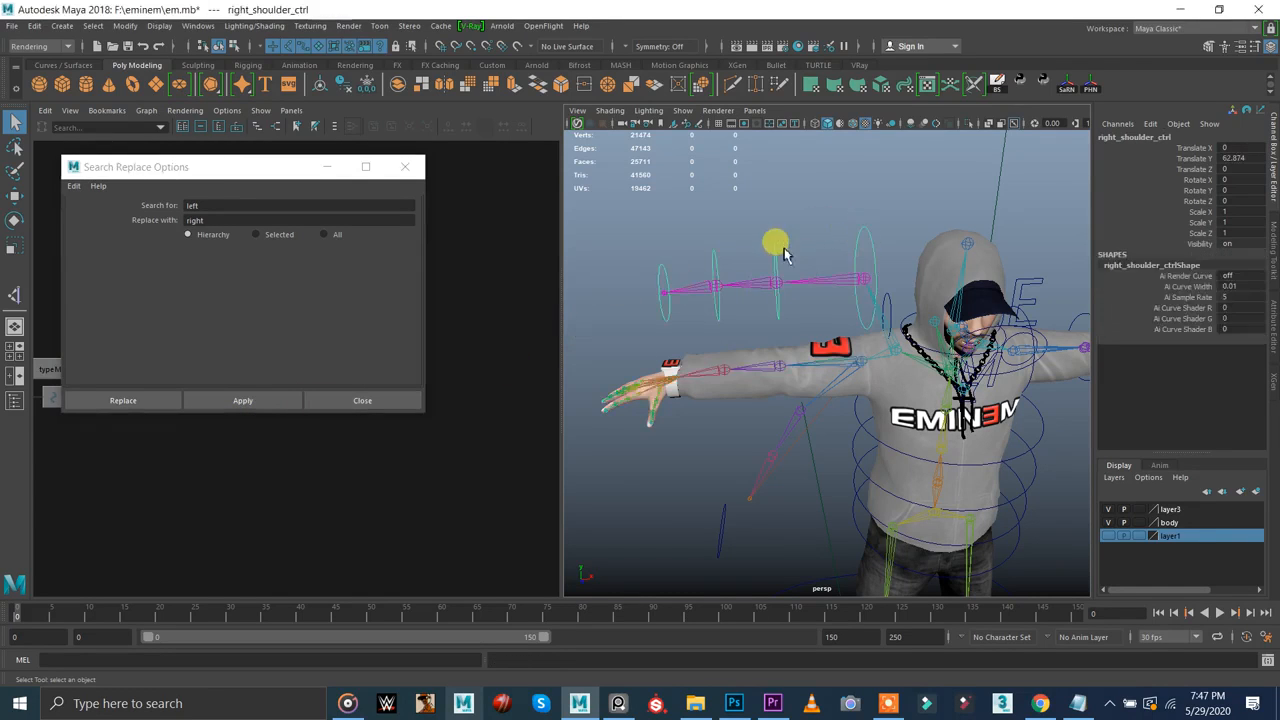
left_click(893, 307)
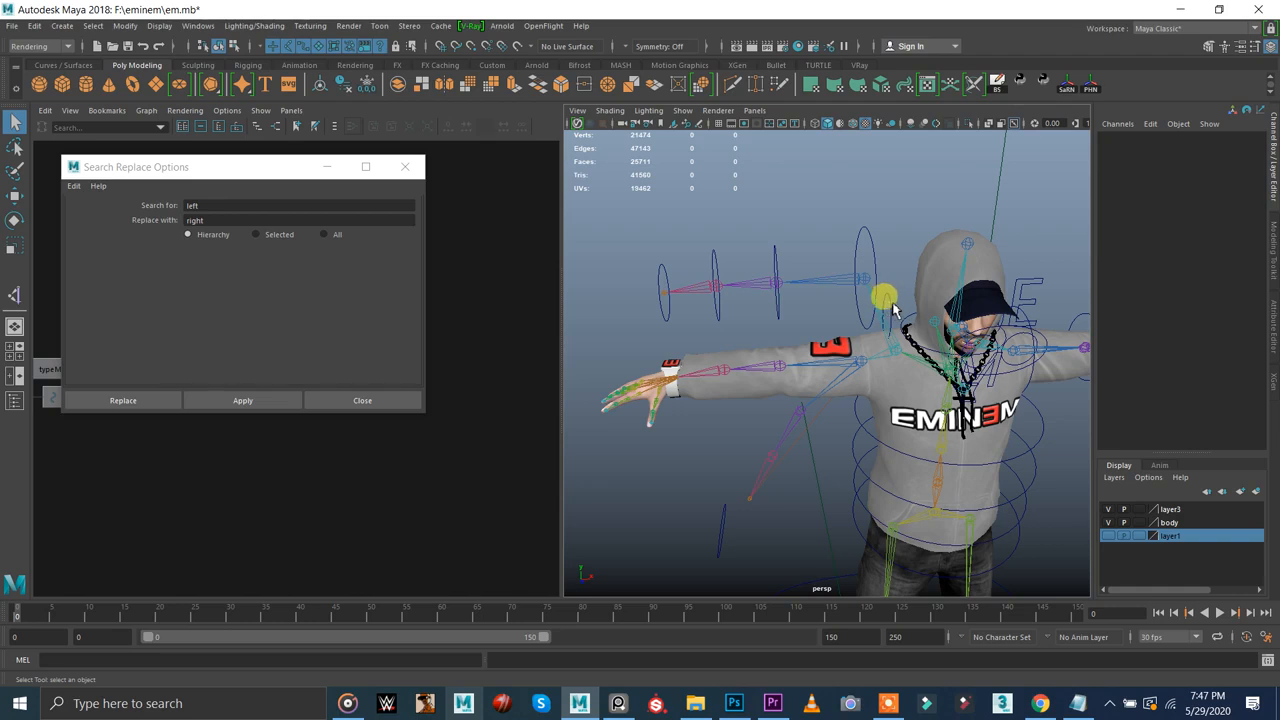
left_click(895, 310)
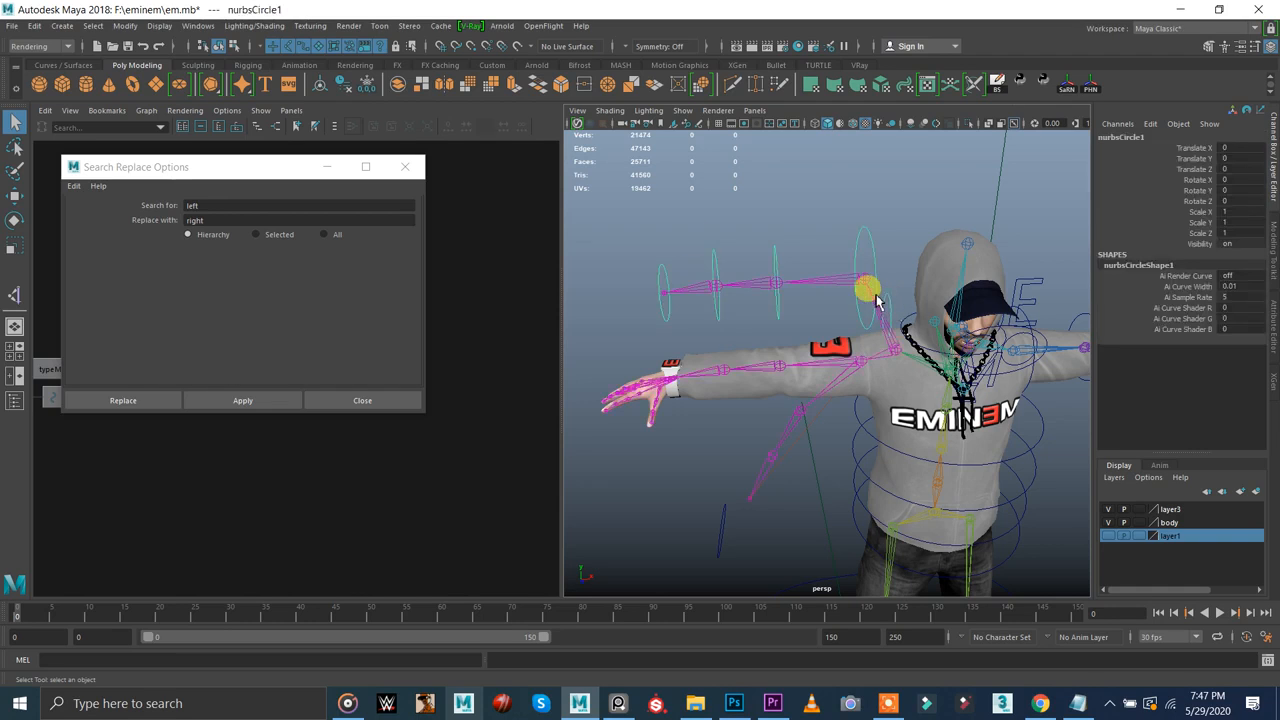
left_click(405, 166)
- Orient-constrain the right_shoulder joint to both the IK and FK right shoulder joints, with Maintain offset turned off
left_click(829, 396)
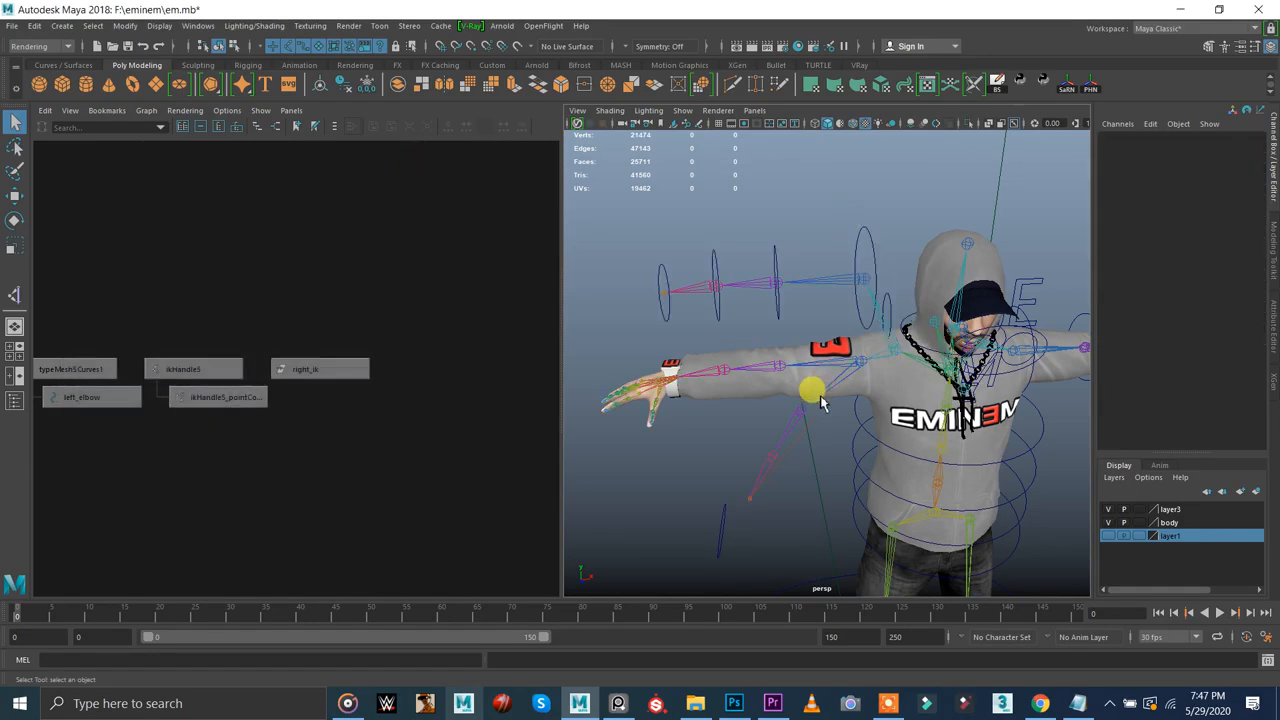
left_click(820, 403)
left_click(815, 290)
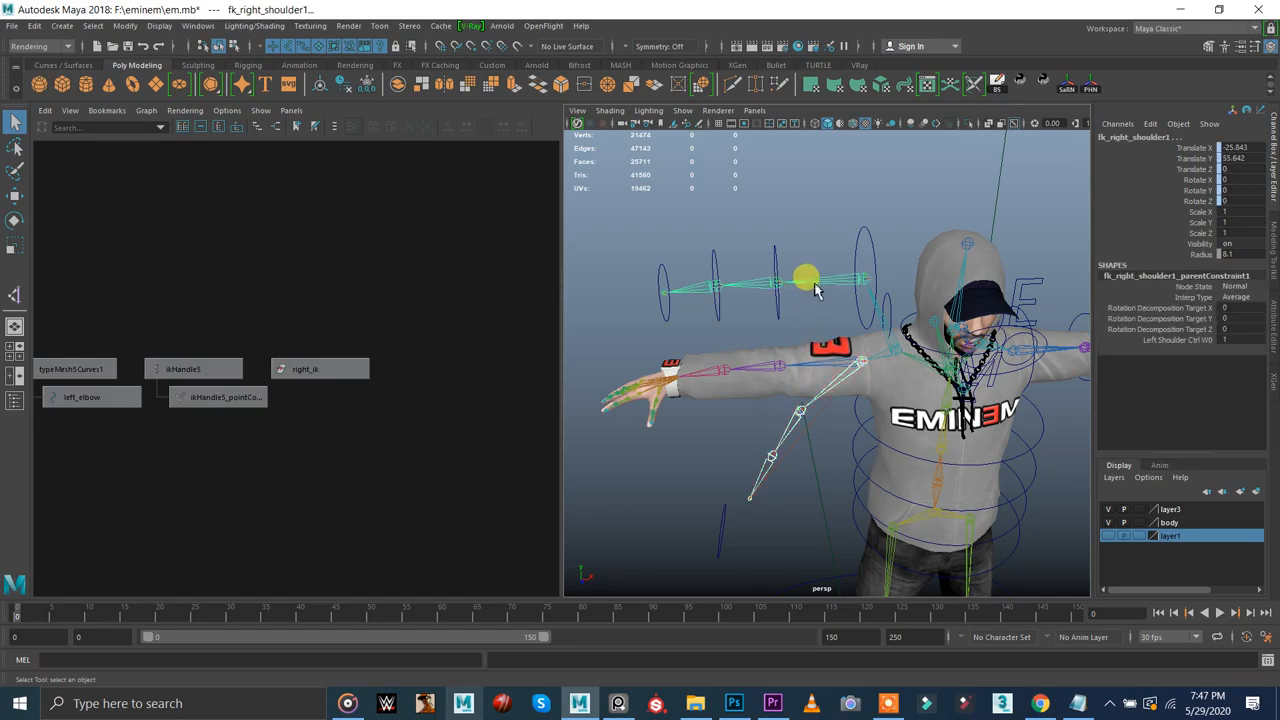
left_click(838, 371)
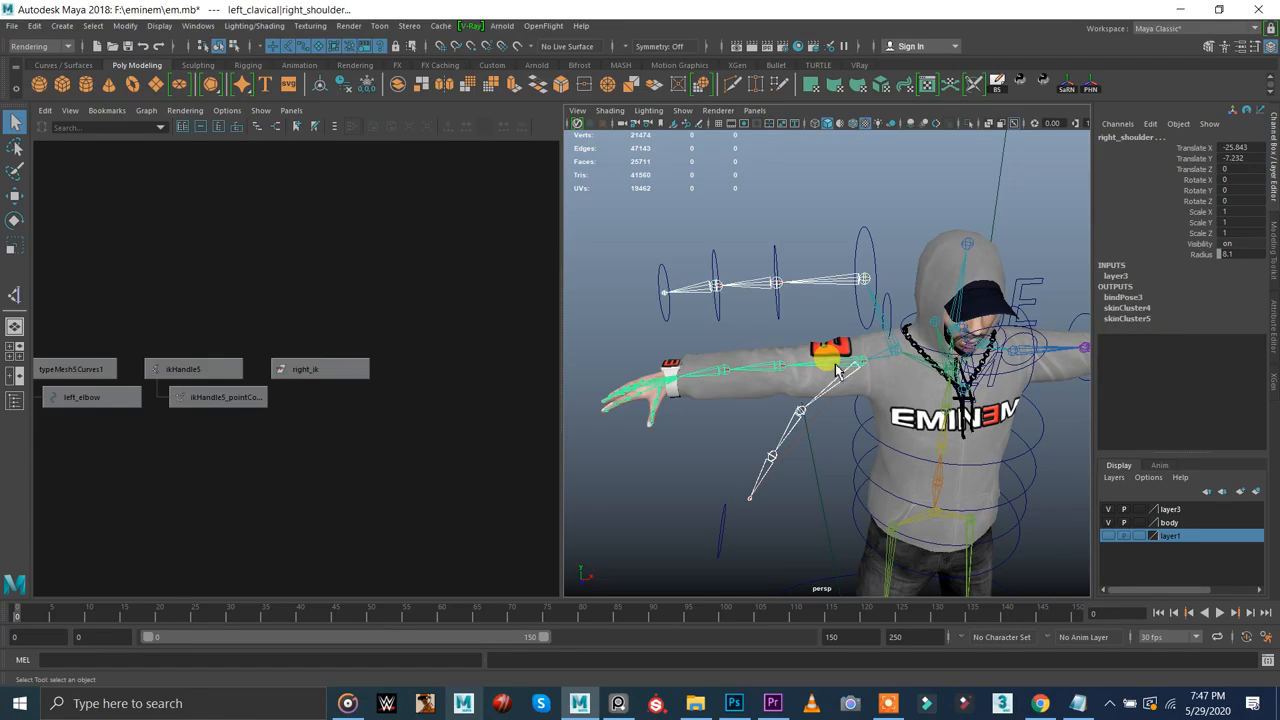
key("space")
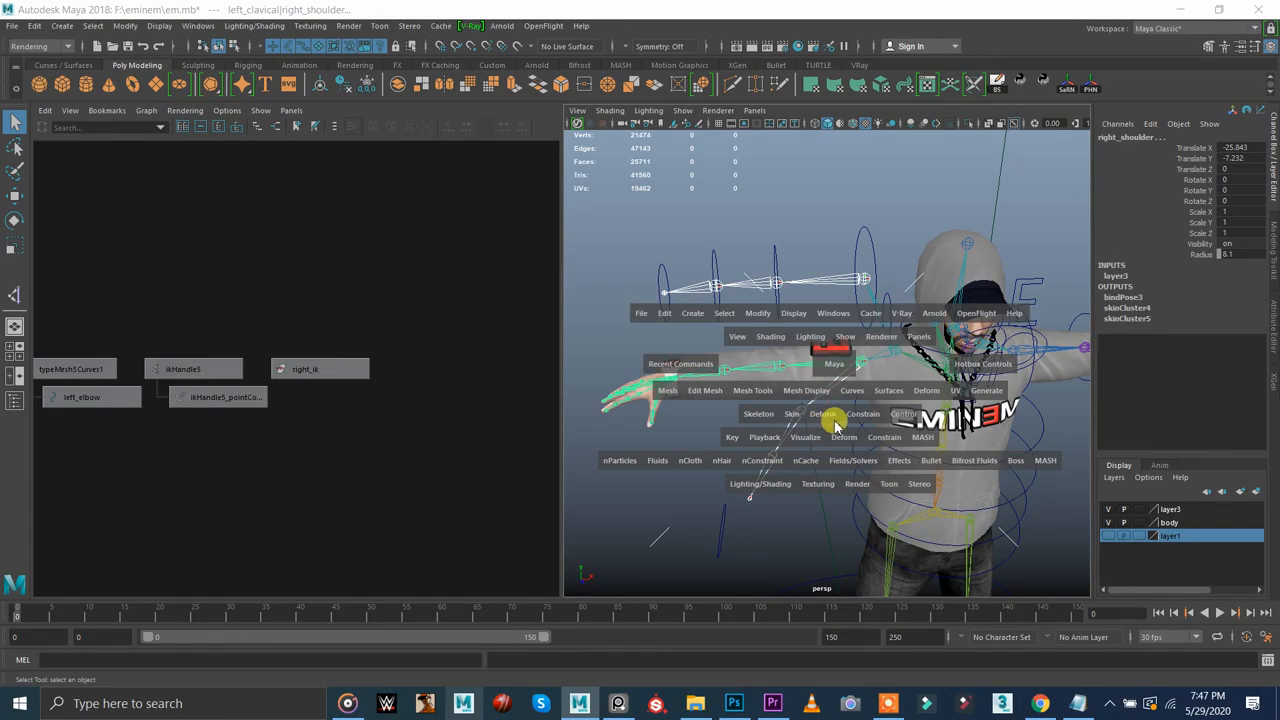
left_click(862, 414)
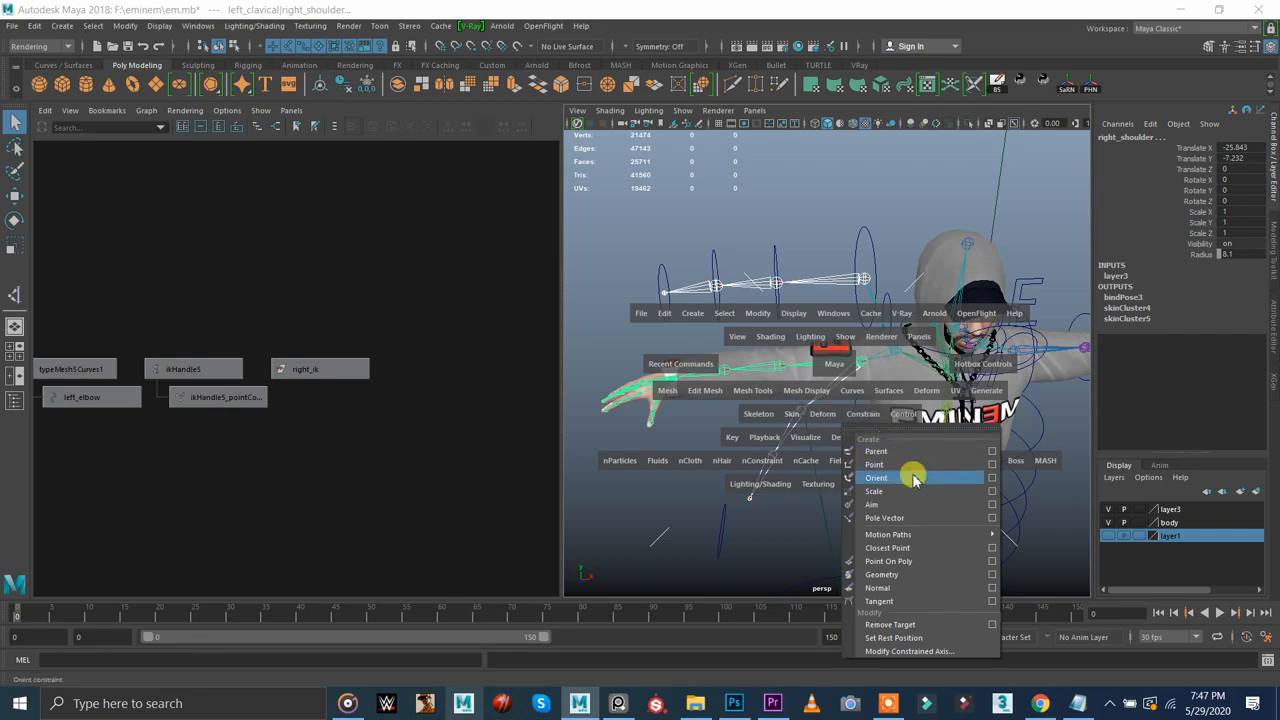
left_click(992, 479)
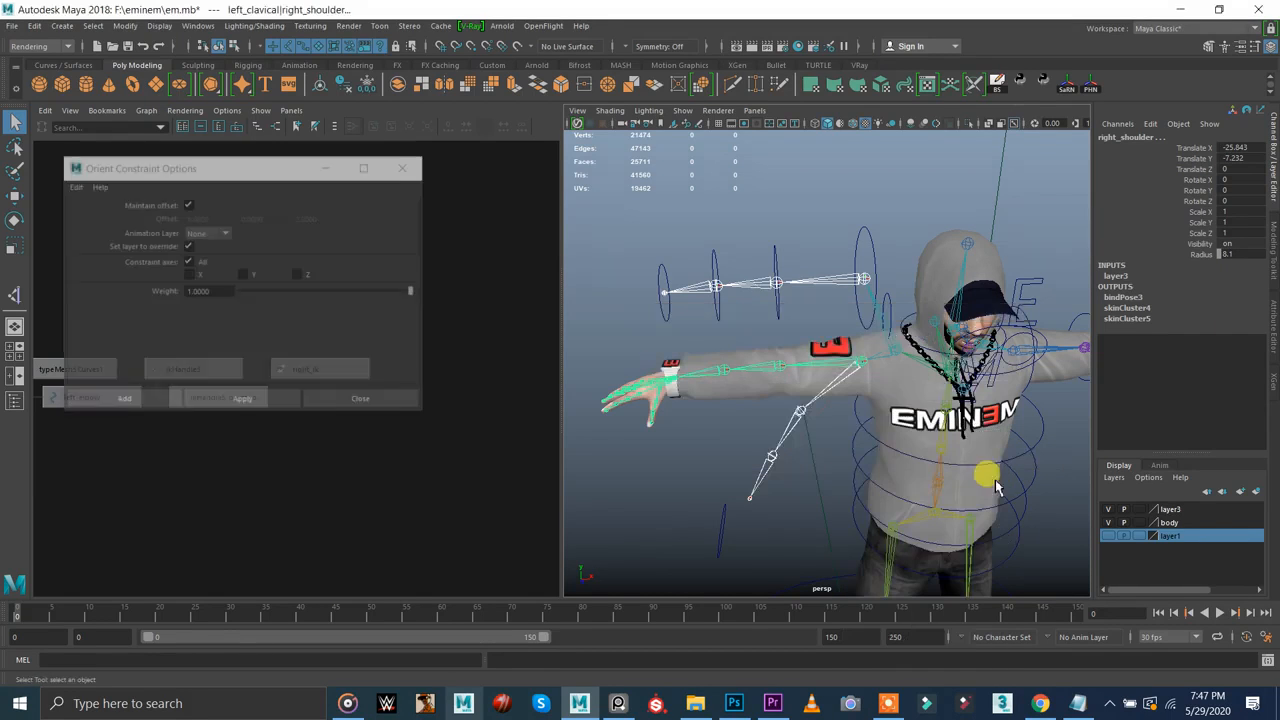
left_click(187, 204)
left_click(187, 204)
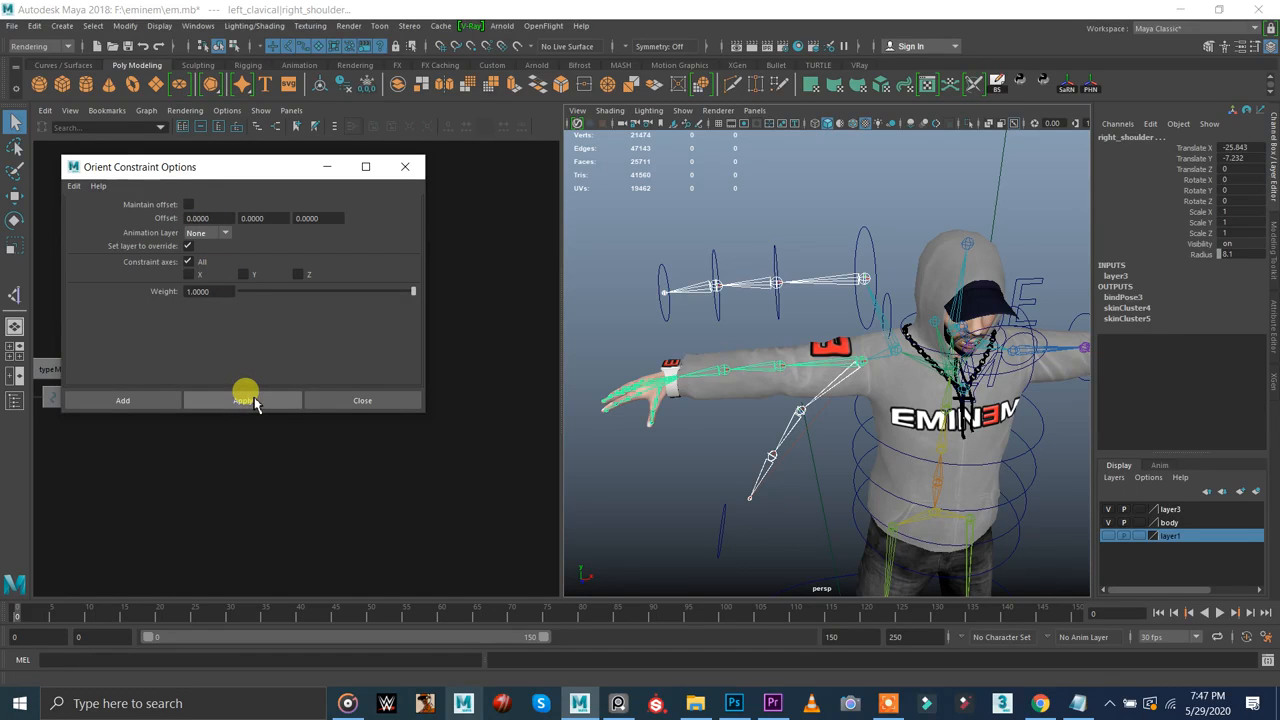
left_click(252, 401)
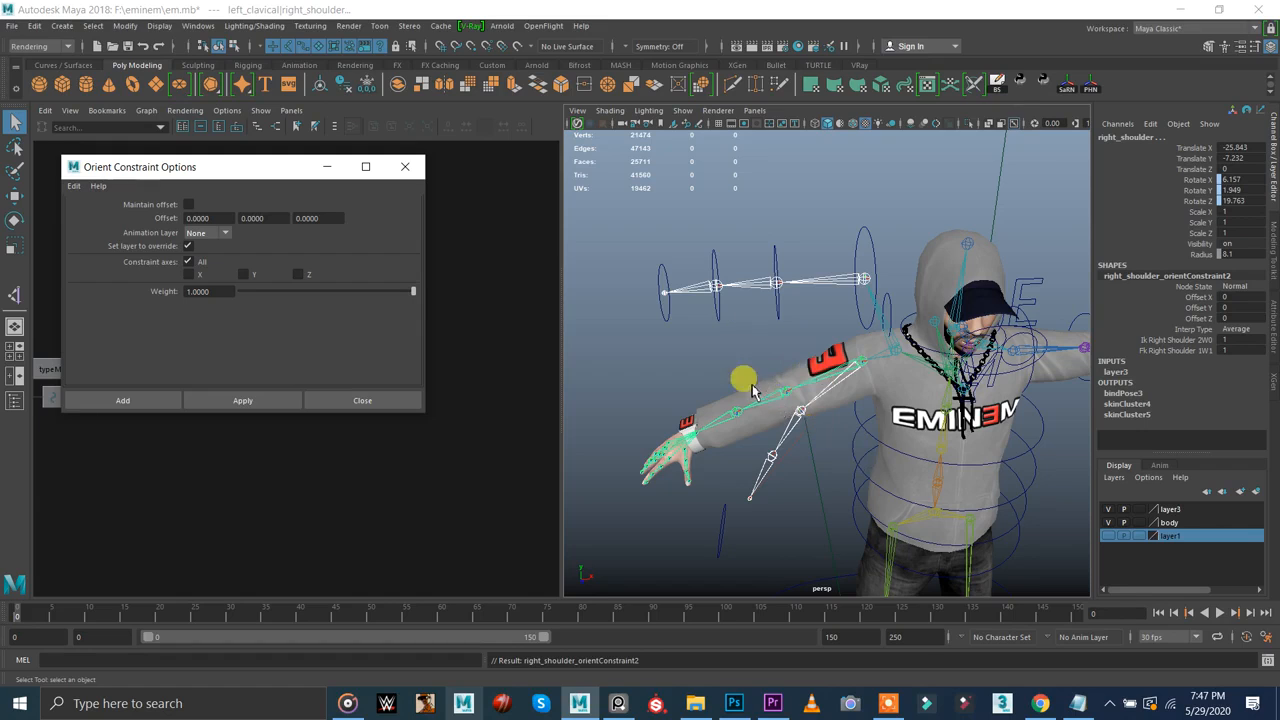
- Apply the same orient constraint to the lest_elbow joint, using its IK and FK elbow joints as targets
left_click(797, 418)
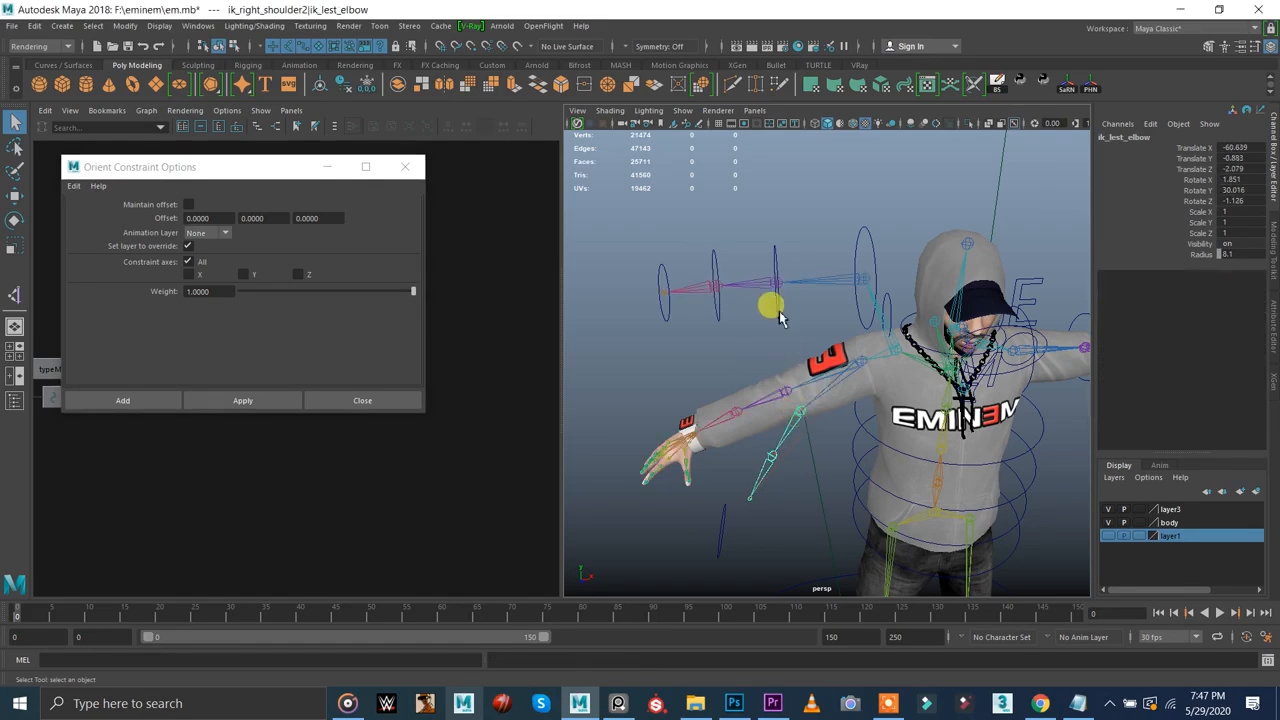
left_click(774, 284, "shift")
left_click(786, 393, "shift")
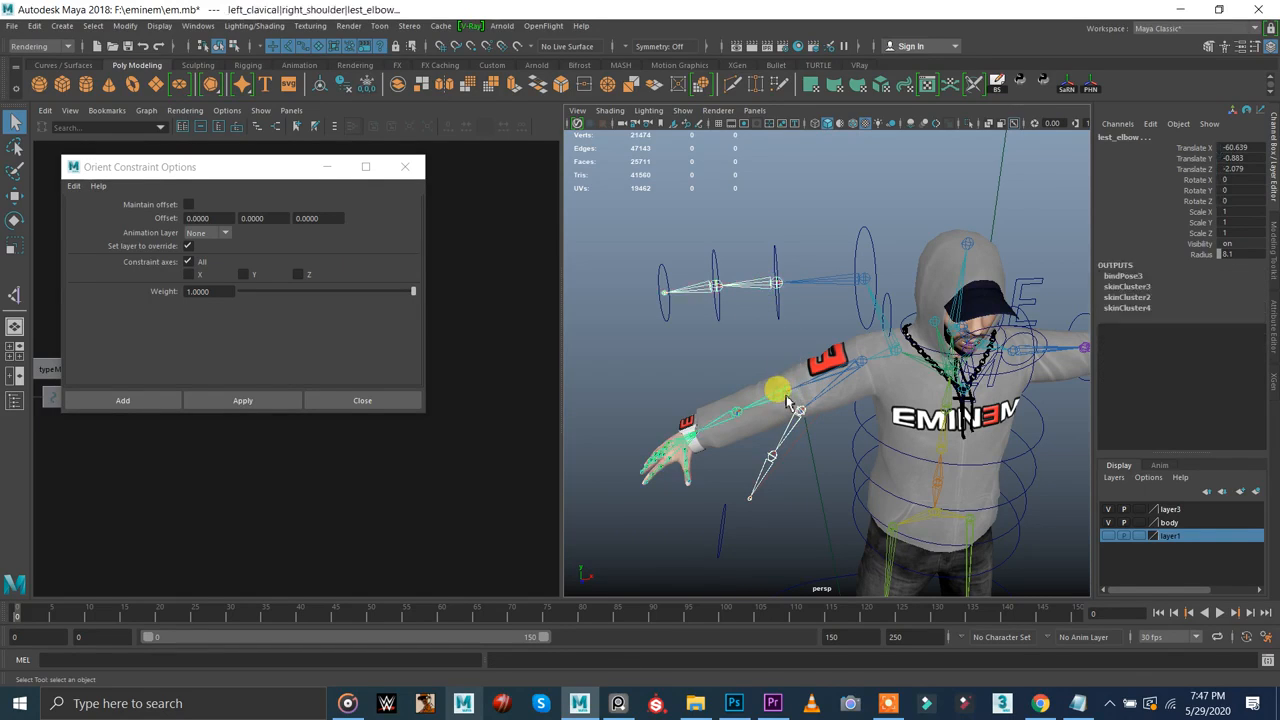
key("g")
- Orient-constrain the right_foarm_twist joint to its matching IK and FK forearm twist joints
left_click(757, 446)
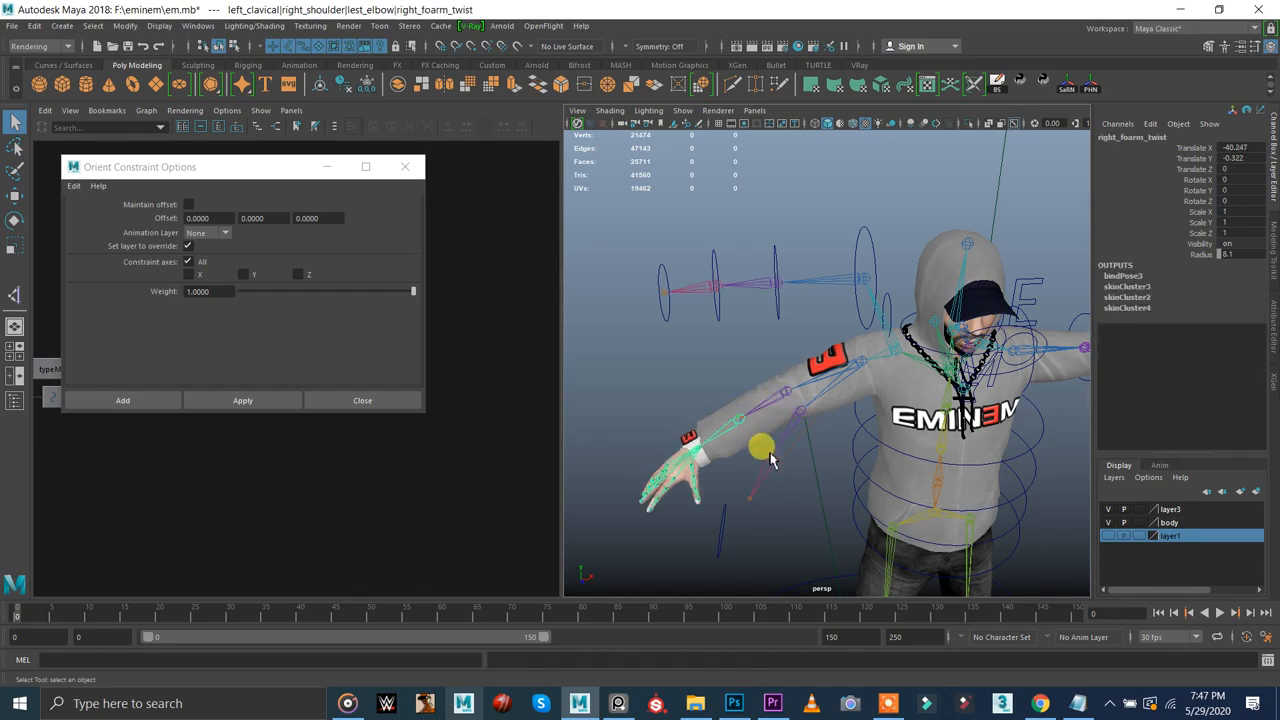
left_click(770, 458)
left_click(710, 290)
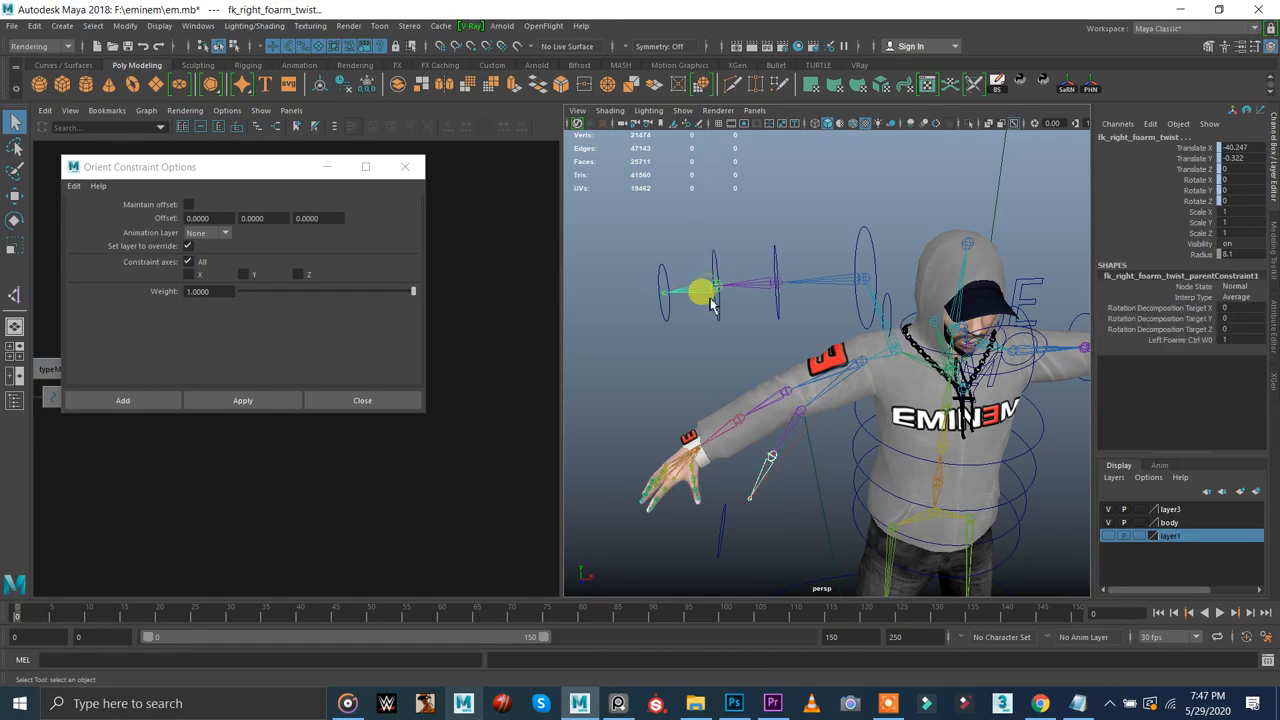
left_click(728, 427)
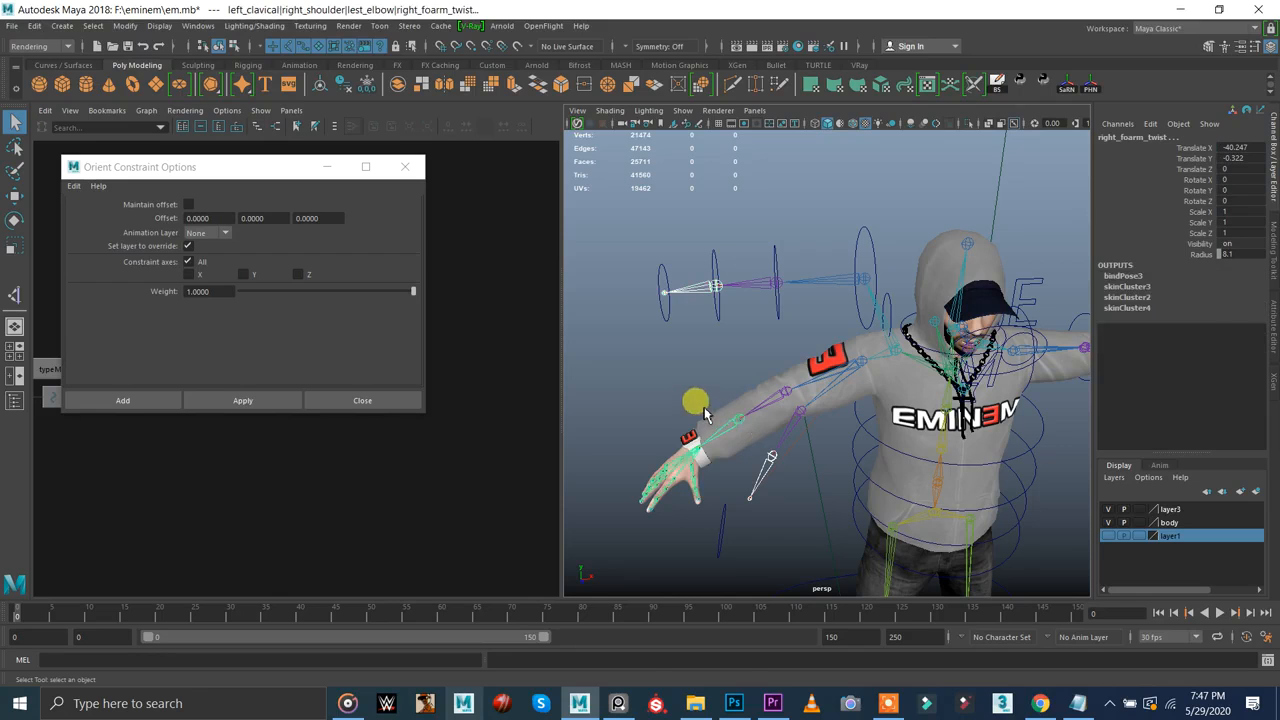
key("g")
- Orient-constrain the right_wrist joint to its IK and FK wrist joints, and highlight the constraint's two weight attributes
left_click(750, 503)
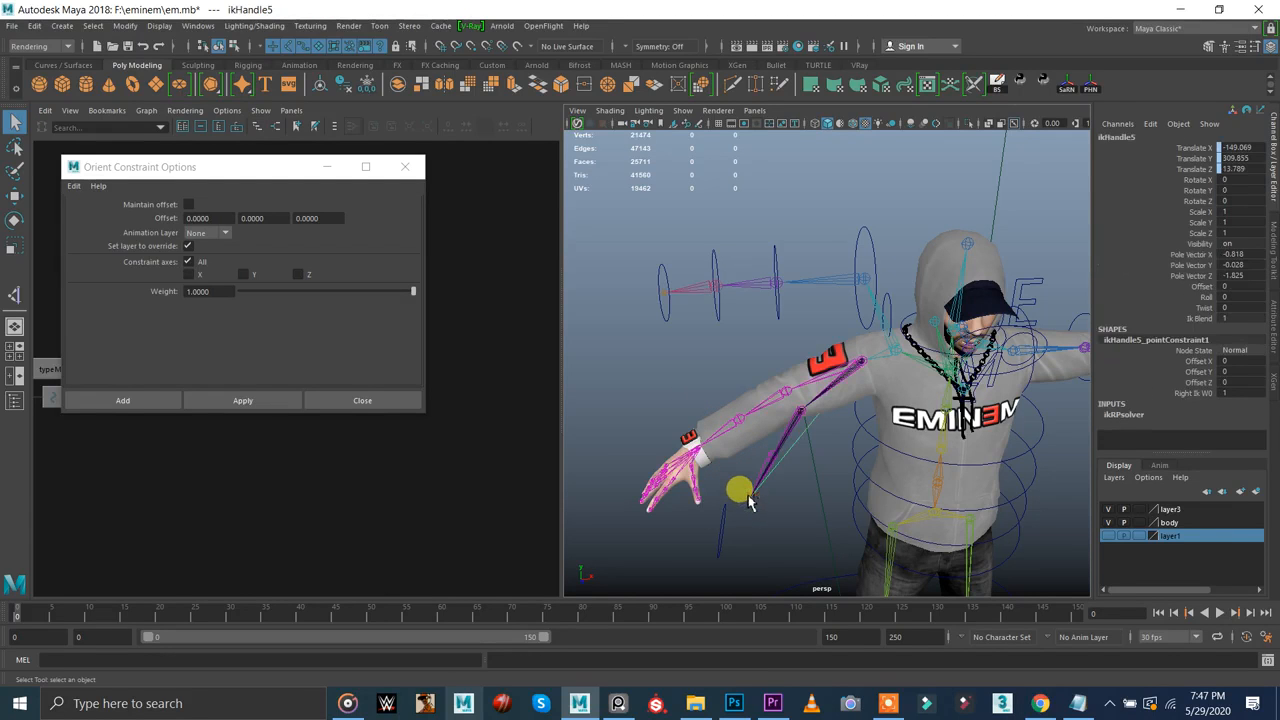
scroll(750, 505, "up", 8)
middle_click_drag(731, 414, 860, 366, "alt")
left_click(838, 354)
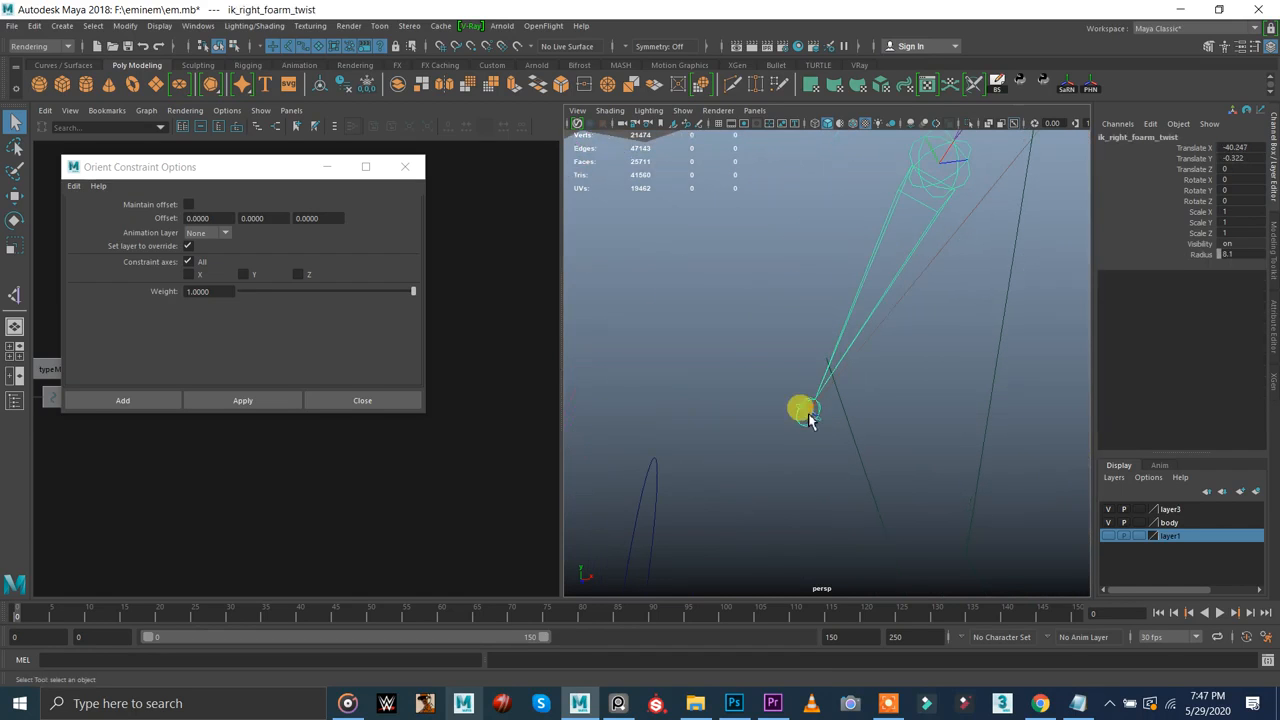
left_click_drag(810, 442, 812, 456)
scroll(776, 368, "down", 5)
middle_click_drag(764, 345, 740, 560, "alt")
scroll(683, 262, "down", 3)
scroll(682, 266, "down", 1)
left_click(703, 251)
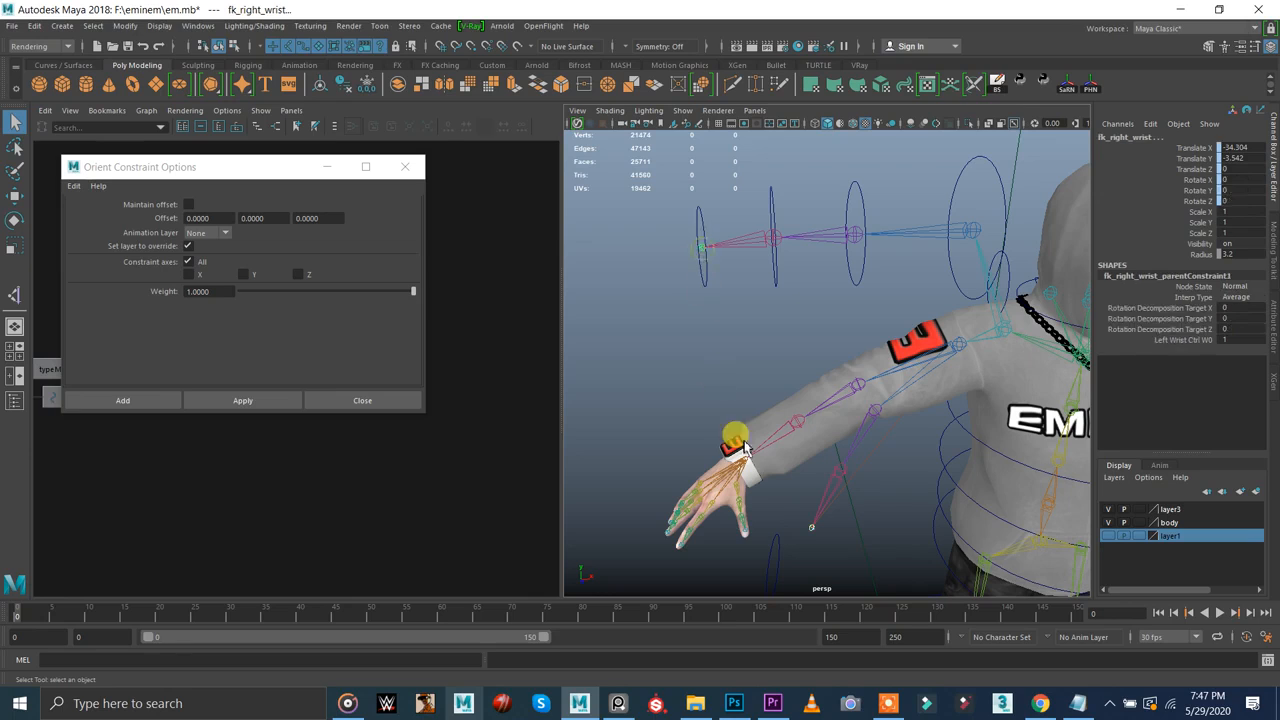
left_click(749, 467)
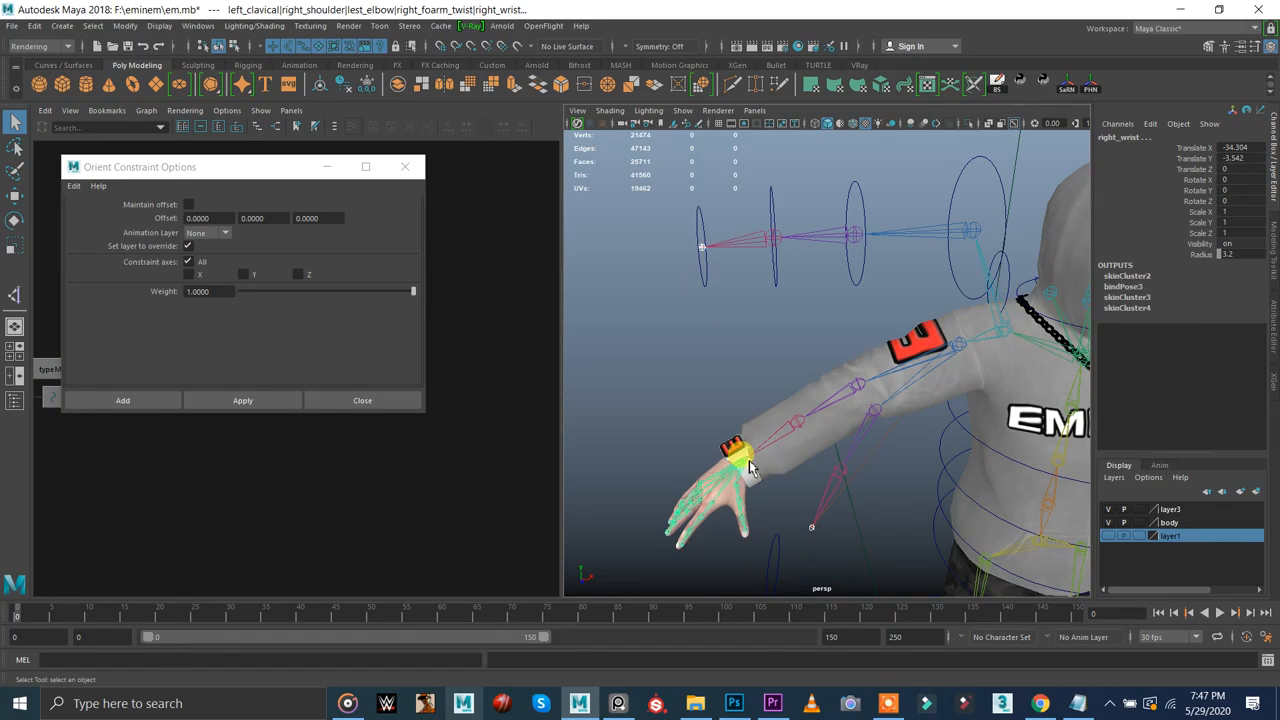
key("g")
left_click_drag(1163, 341, 1168, 354)
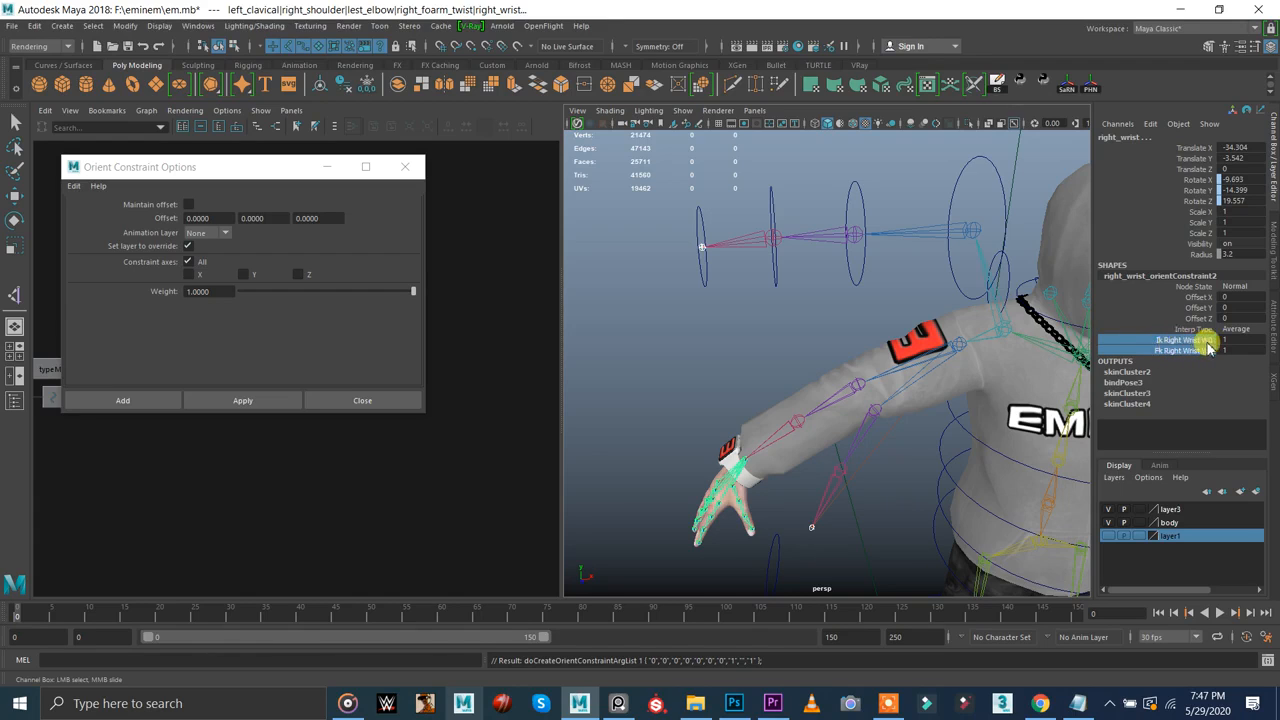
- Deselect everything and save the scene
left_click(783, 353)
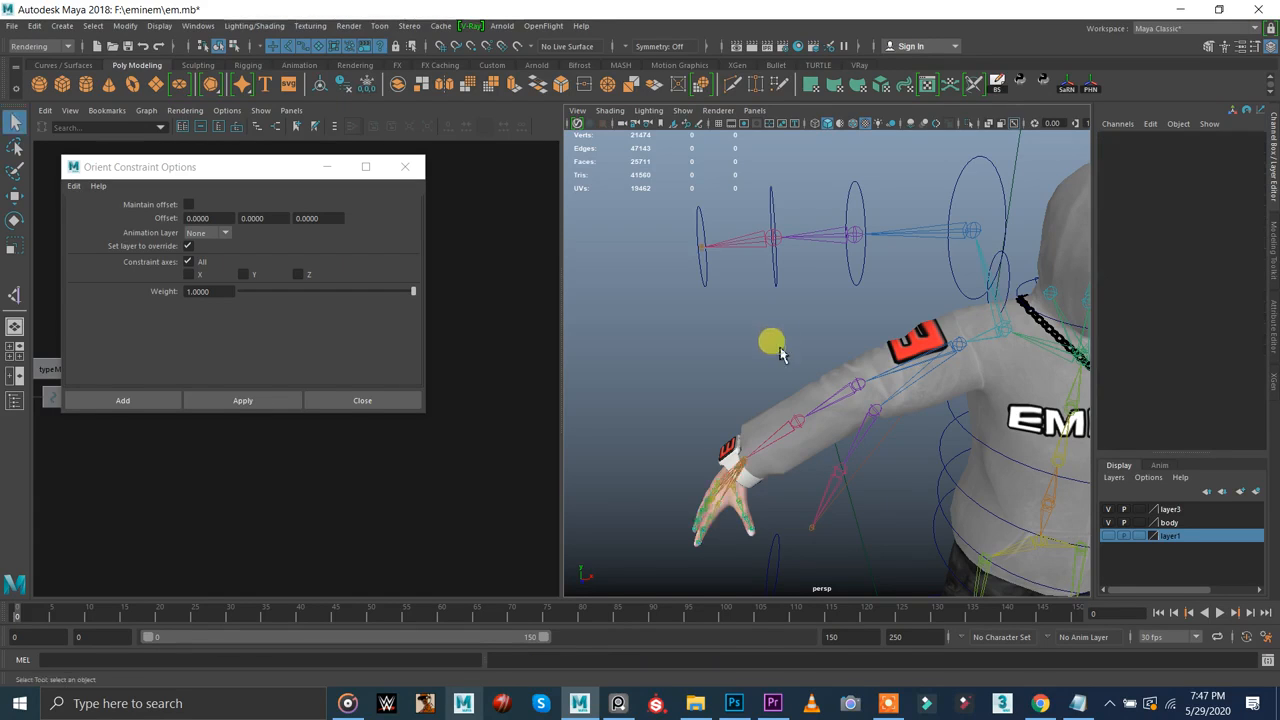
key("ctrl+s")
left_click_drag(780, 346, 762, 310, "alt")
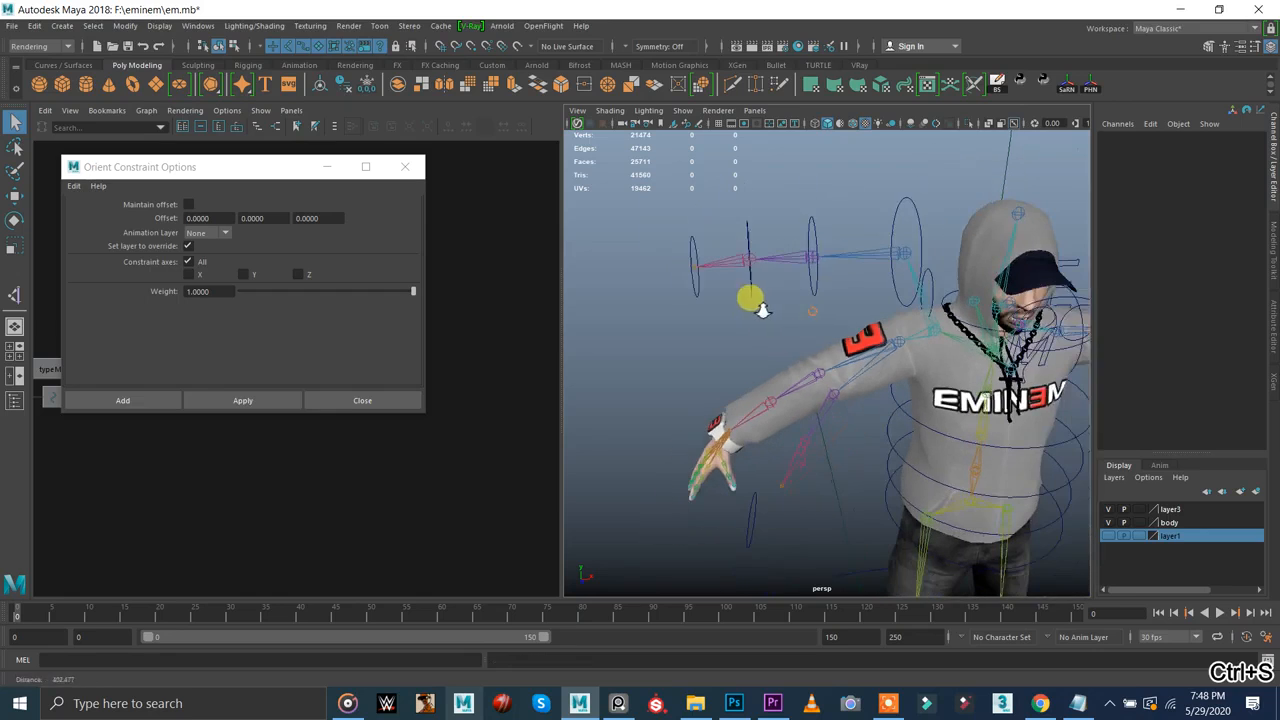
- Select right_shoulder_ctrl, close the Orient Constraint options and switch to a layout showing the Outliner beside the viewports
left_click(895, 210)
left_click(405, 167)
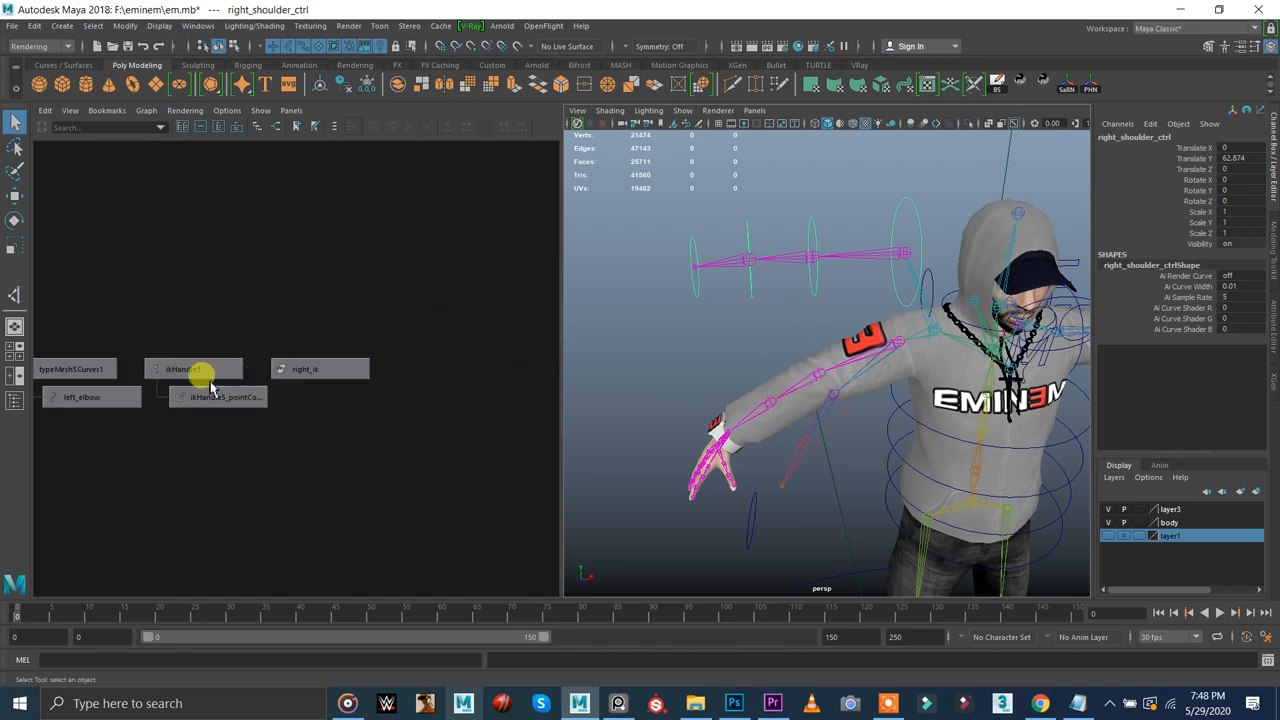
left_click(16, 378)
left_click(14, 400)
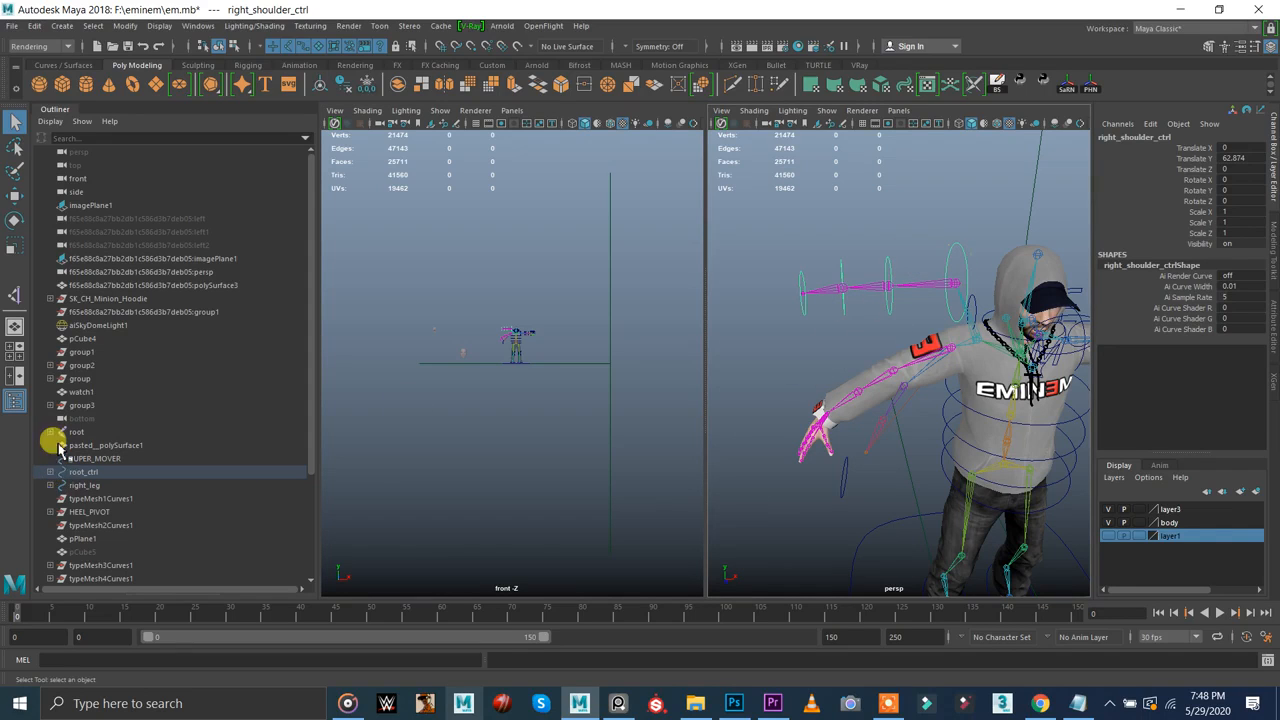
- Expand the whole root_ctrl hierarchy down to the right arm controls and widen the Outliner
left_click(50, 472, "shift")
scroll(66, 485, "down", 3)
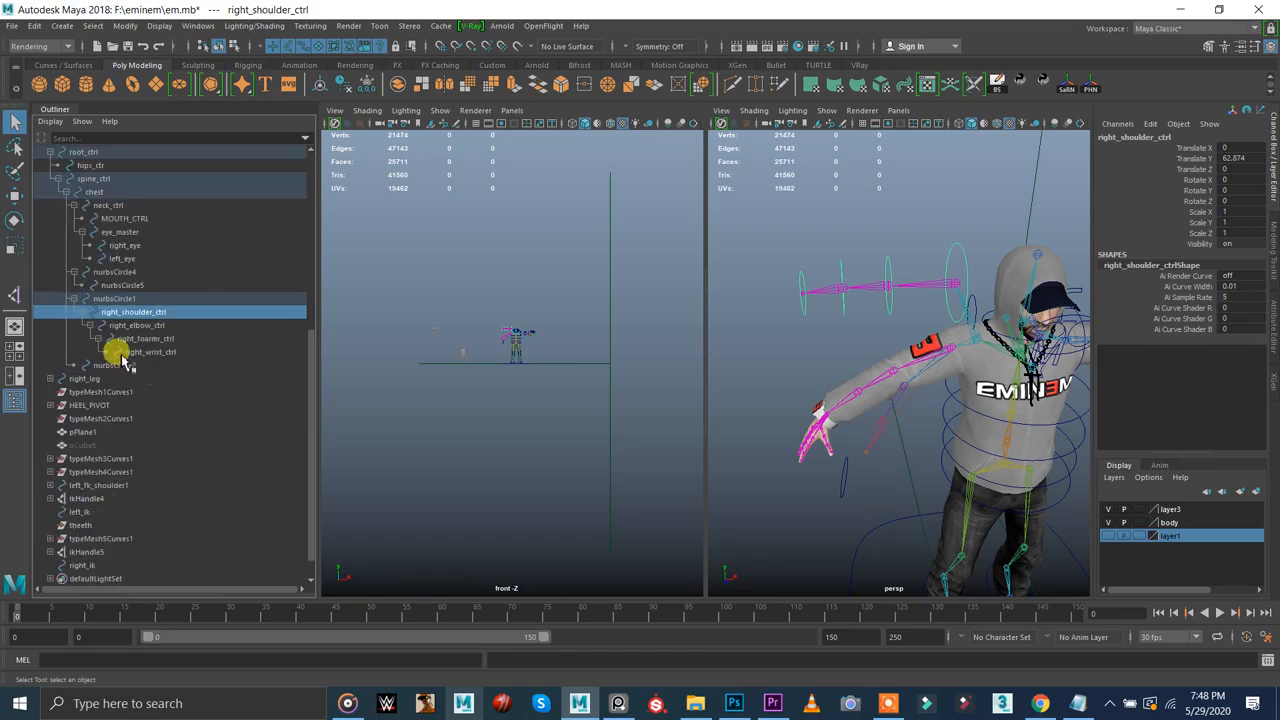
left_click_drag(316, 392, 352, 392)
scroll(155, 325, "up", 3)
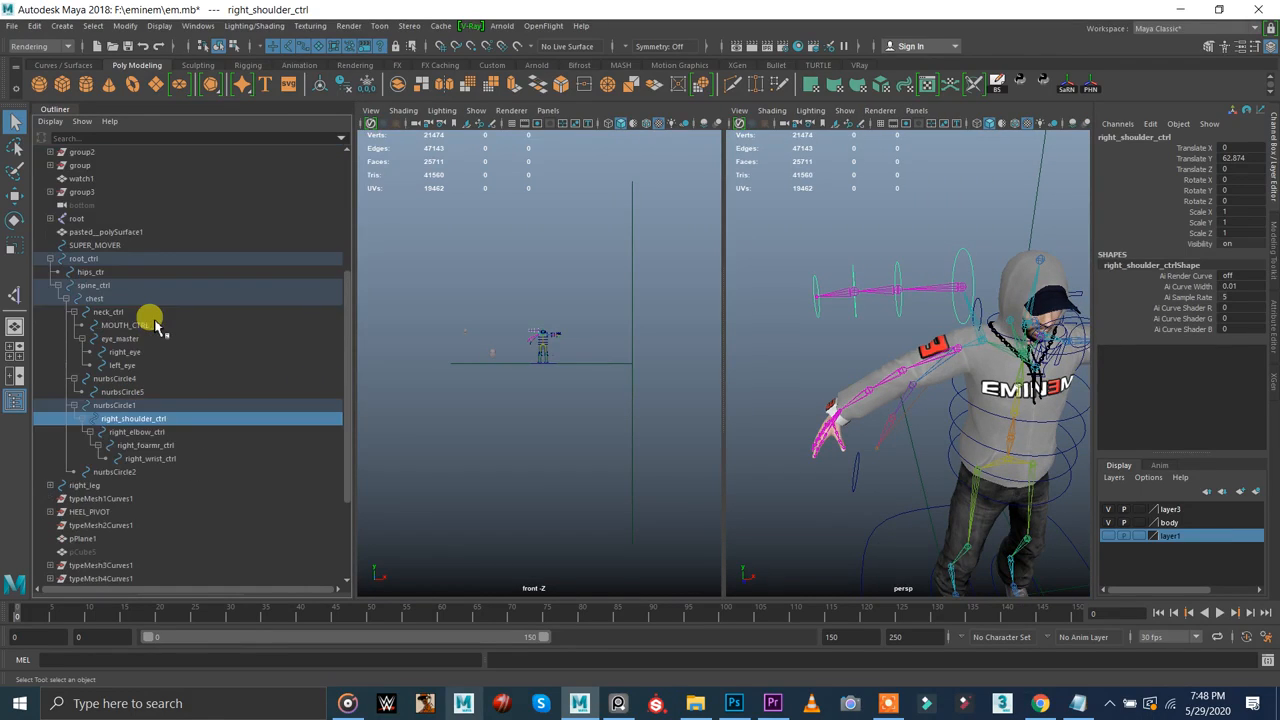
- Select the right_shoulder joint and expand the full root joint hierarchy to reach the right arm's orient constraints
left_click(826, 254)
left_click(912, 378)
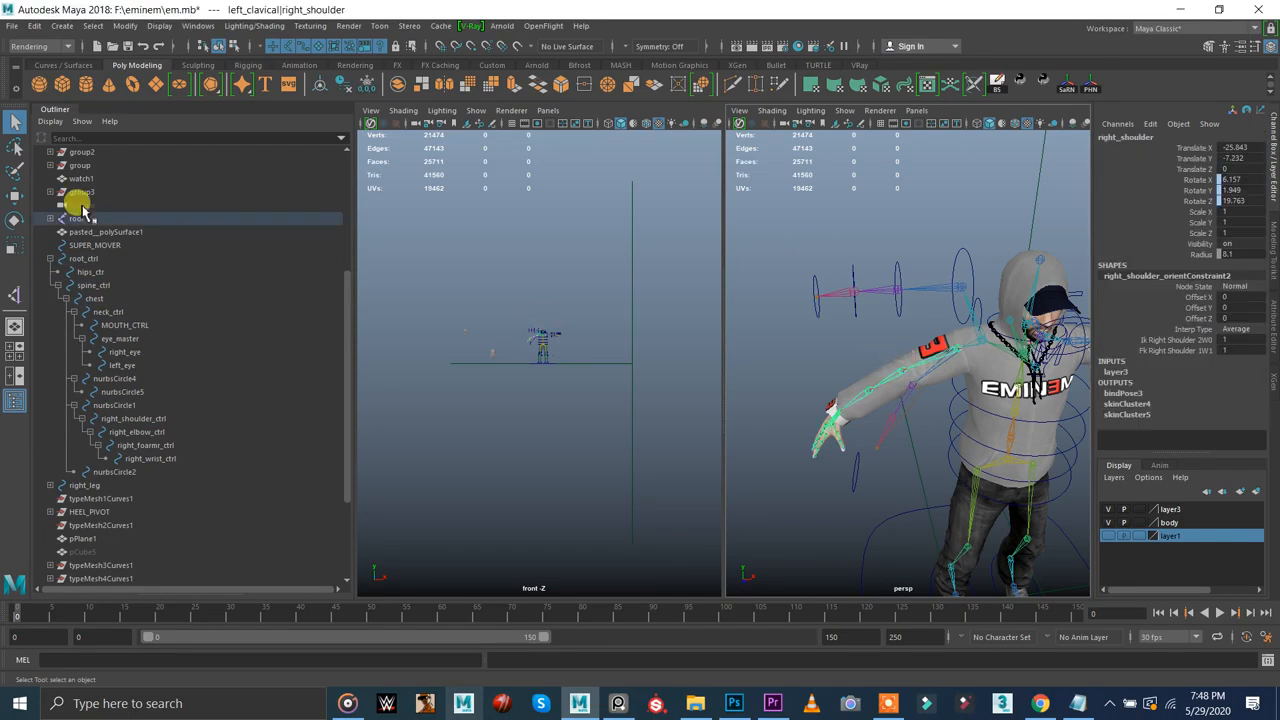
left_click(50, 218, "shift")
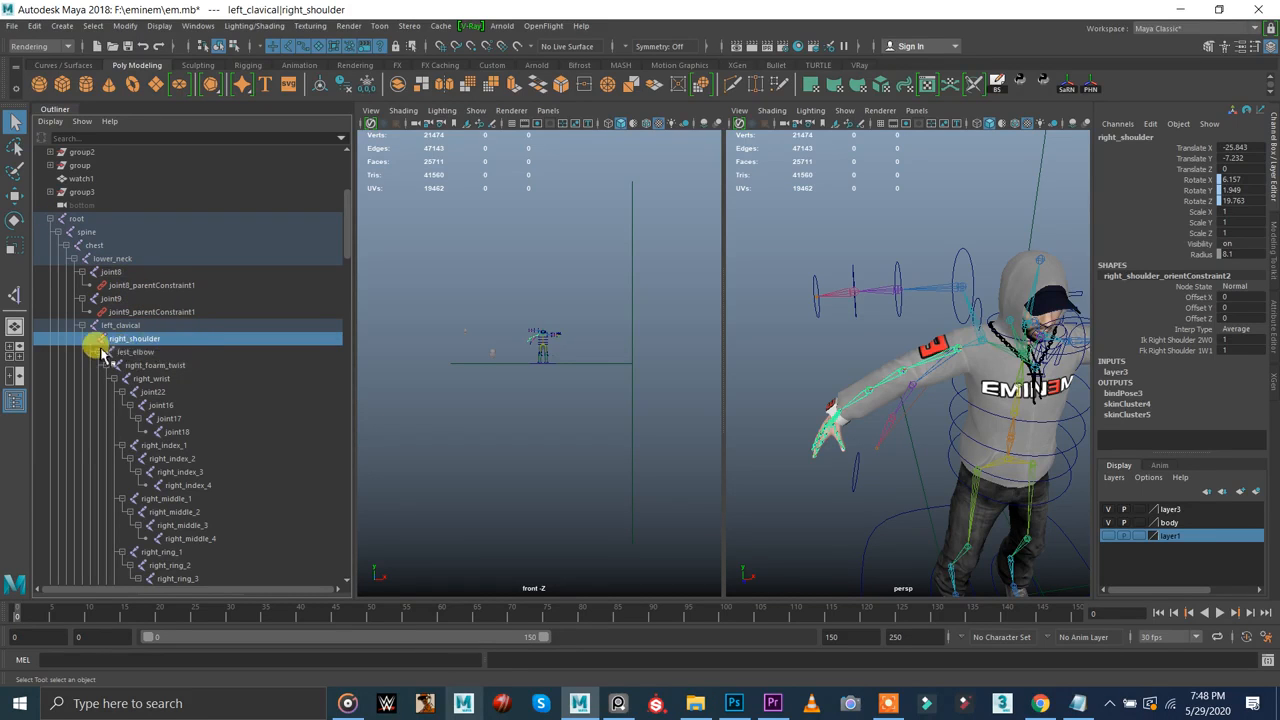
scroll(160, 390, "down", 3)
scroll(167, 405, "down", 3)
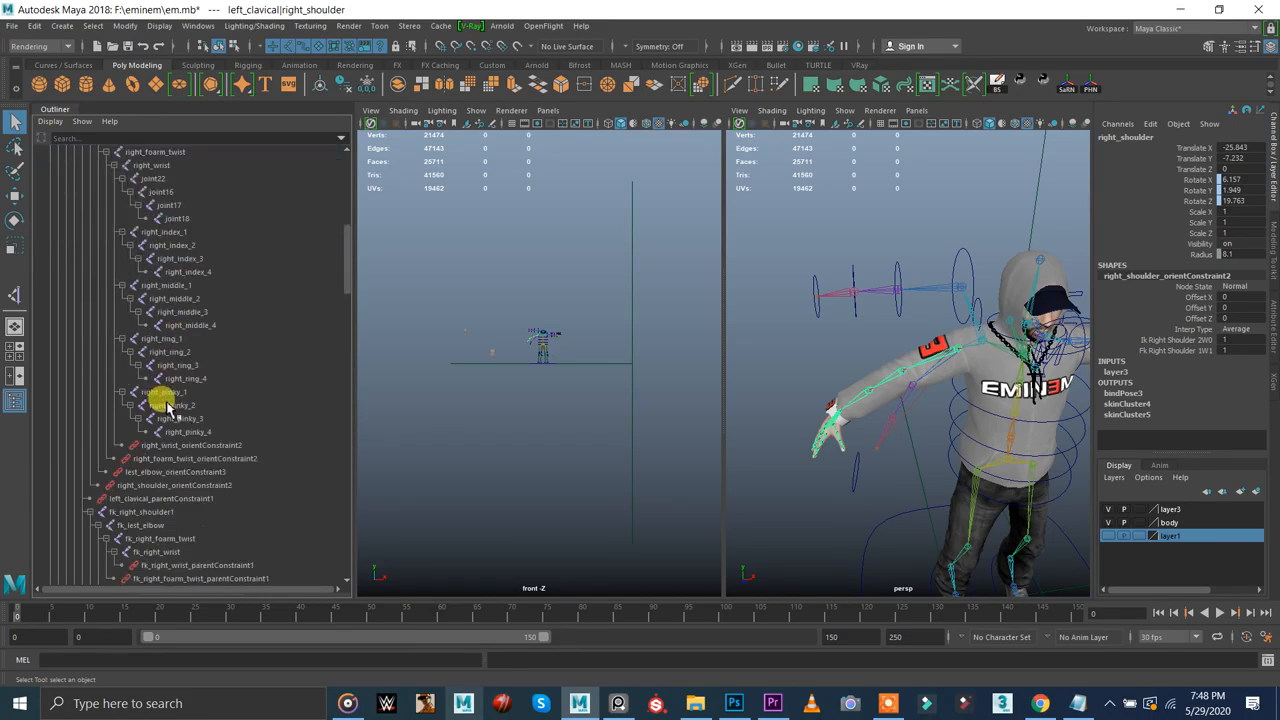
- Examine the IK and FK weight attributes of the right wrist, forearm twist, elbow and shoulder orient constraints
left_click(193, 446)
left_click(196, 458)
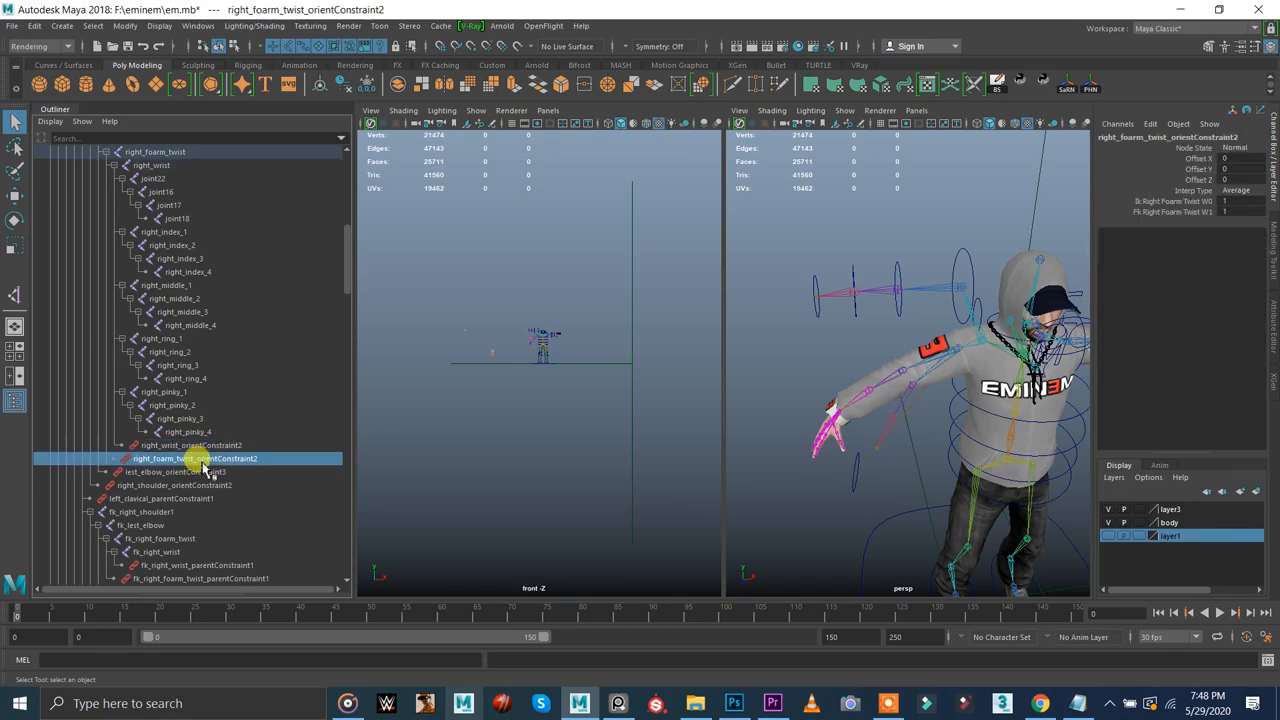
left_click(195, 471)
left_click(199, 485)
left_click(190, 471)
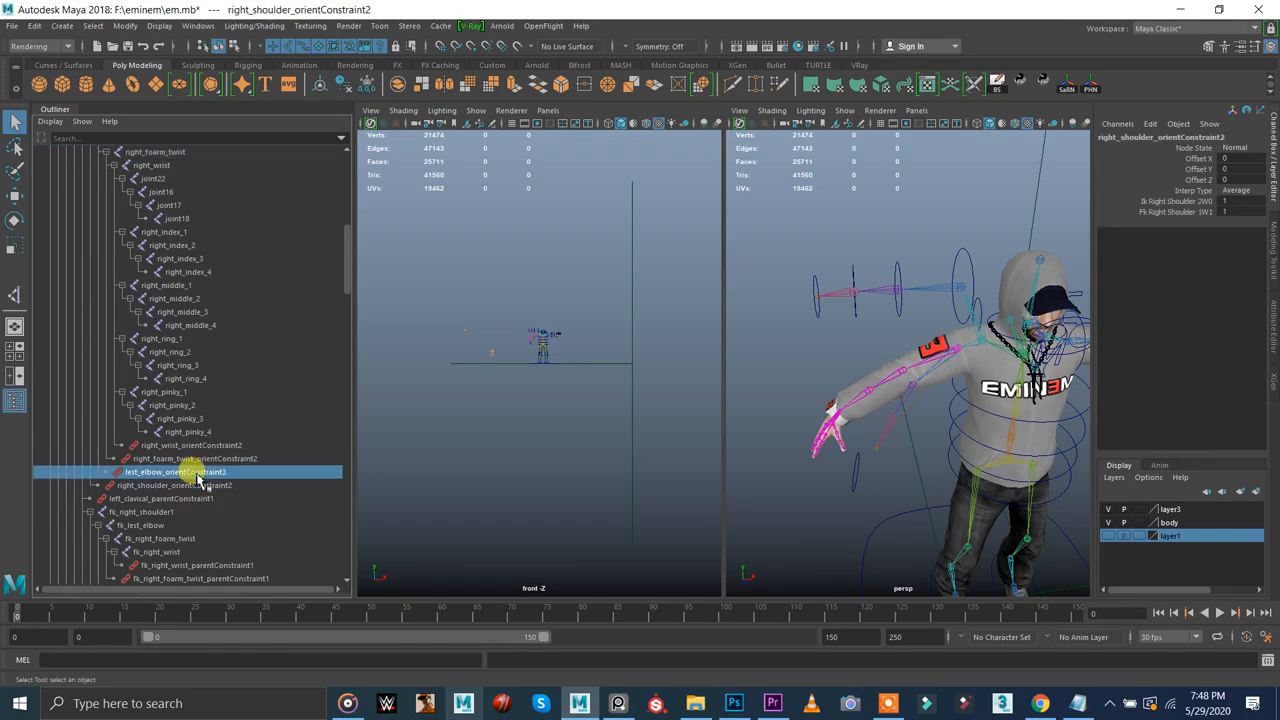
- Select right_wrist_orientConstraint2 in the joint hierarchy, with the full character framed in the perspective view
left_click_drag(930, 380, 836, 377, "alt")
right_click_drag(832, 372, 877, 386, "alt")
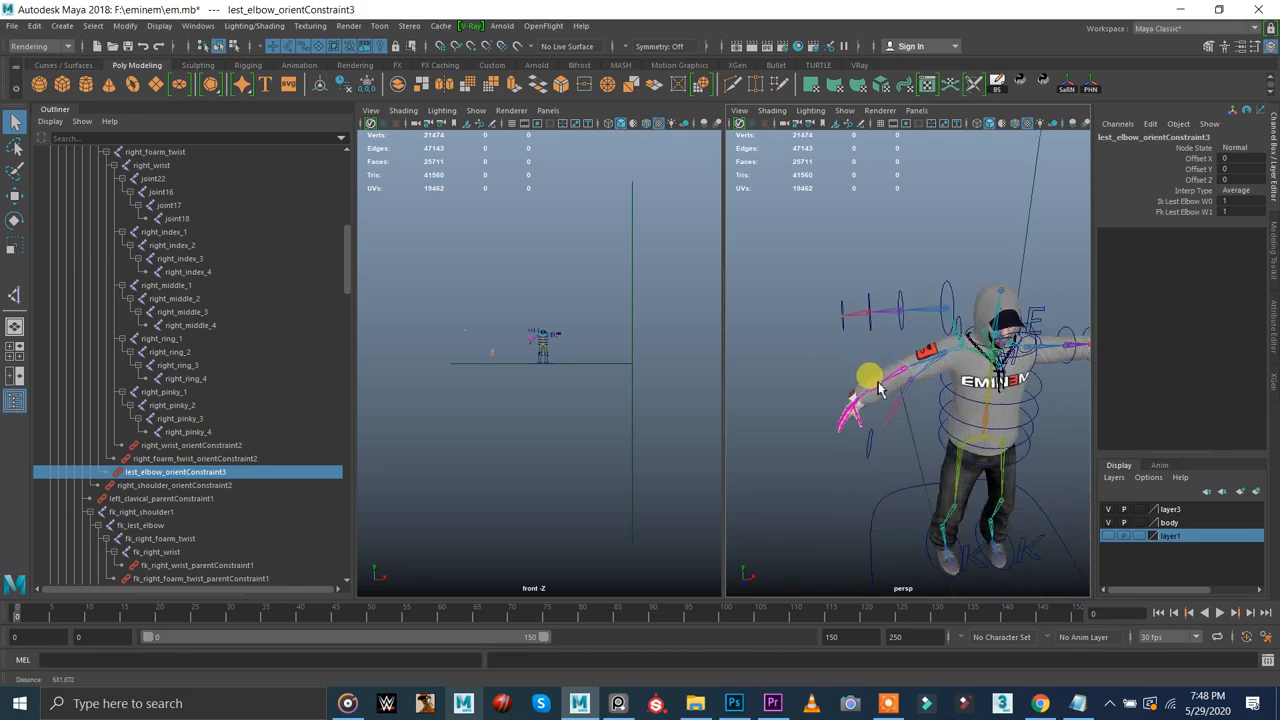
middle_click_drag(857, 360, 757, 312, "alt")
right_click_drag(757, 312, 775, 306, "alt")
middle_click_drag(778, 305, 695, 362, "alt")
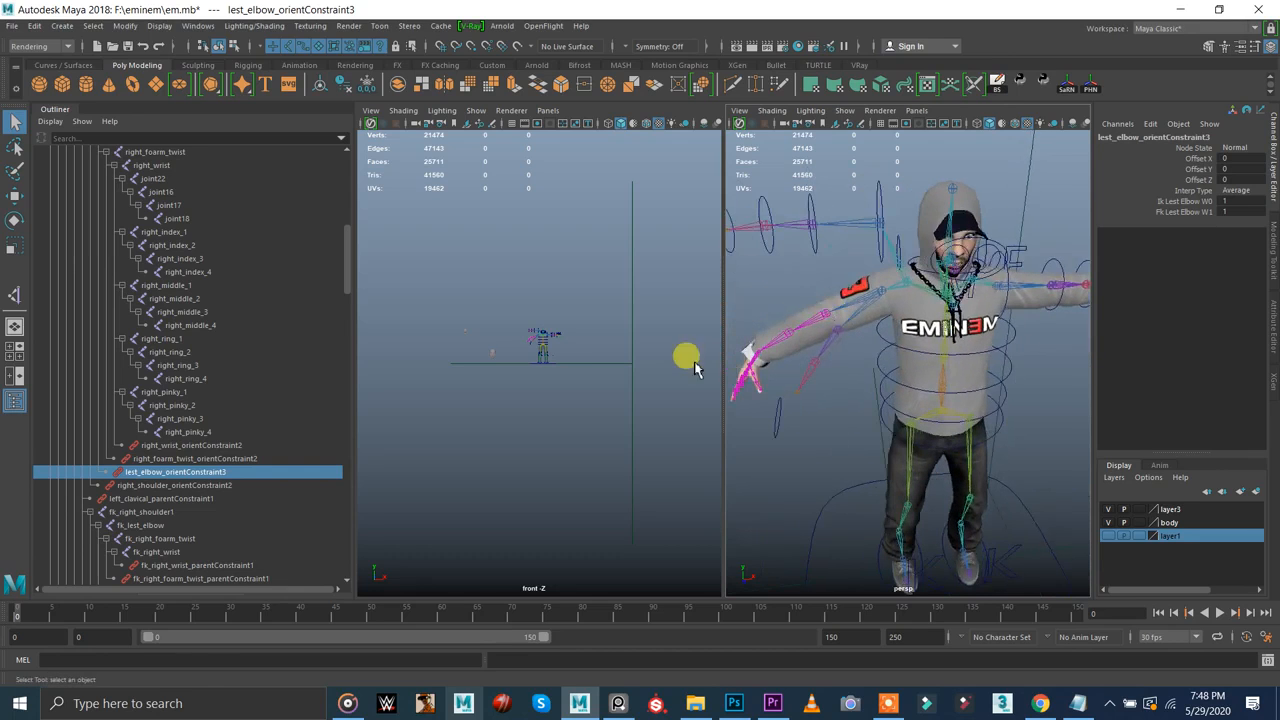
left_click(214, 431)
left_click(190, 445)
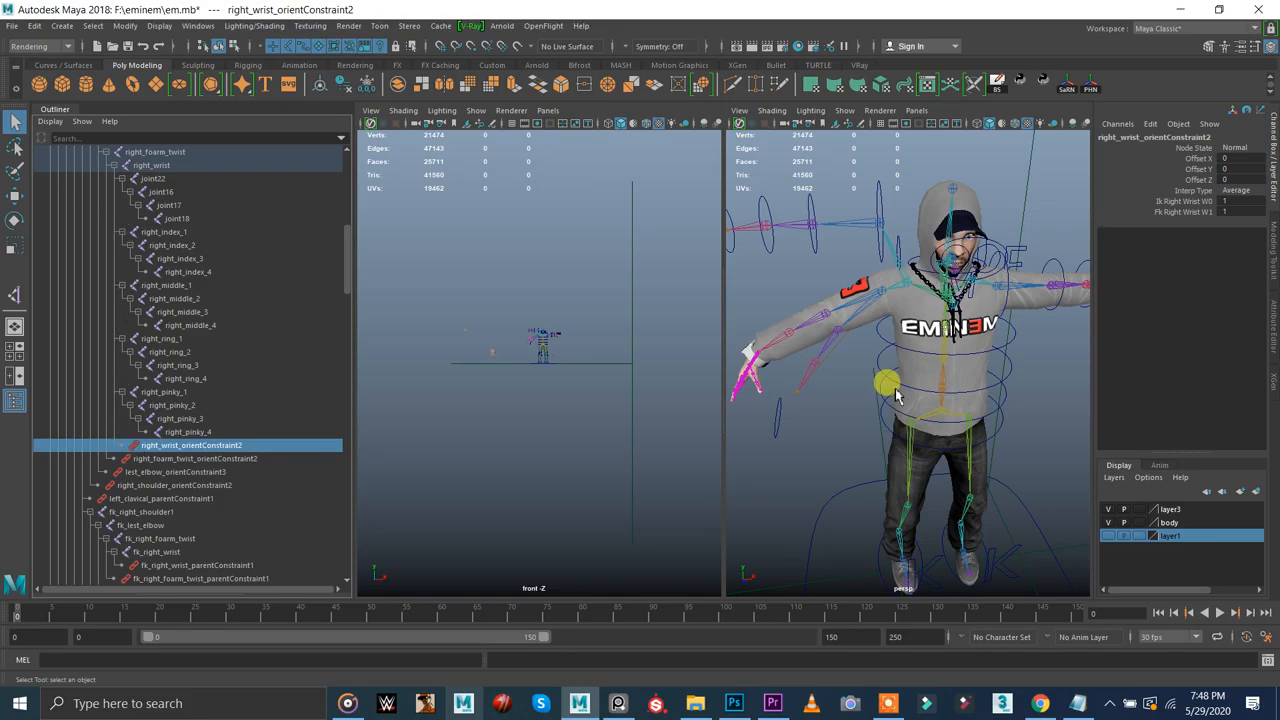
- Reset the right_shoulder_ctrl control's Translate Y to 0
middle_click_drag(822, 346, 866, 374, "alt")
right_click_drag(866, 374, 836, 338, "alt")
mouse_move(836, 338)
middle_mouse_down("alt")
mouse_move(851, 341)
mouse_move(842, 336)
middle_mouse_up("alt")
middle_click_drag(922, 298, 883, 297, "alt")
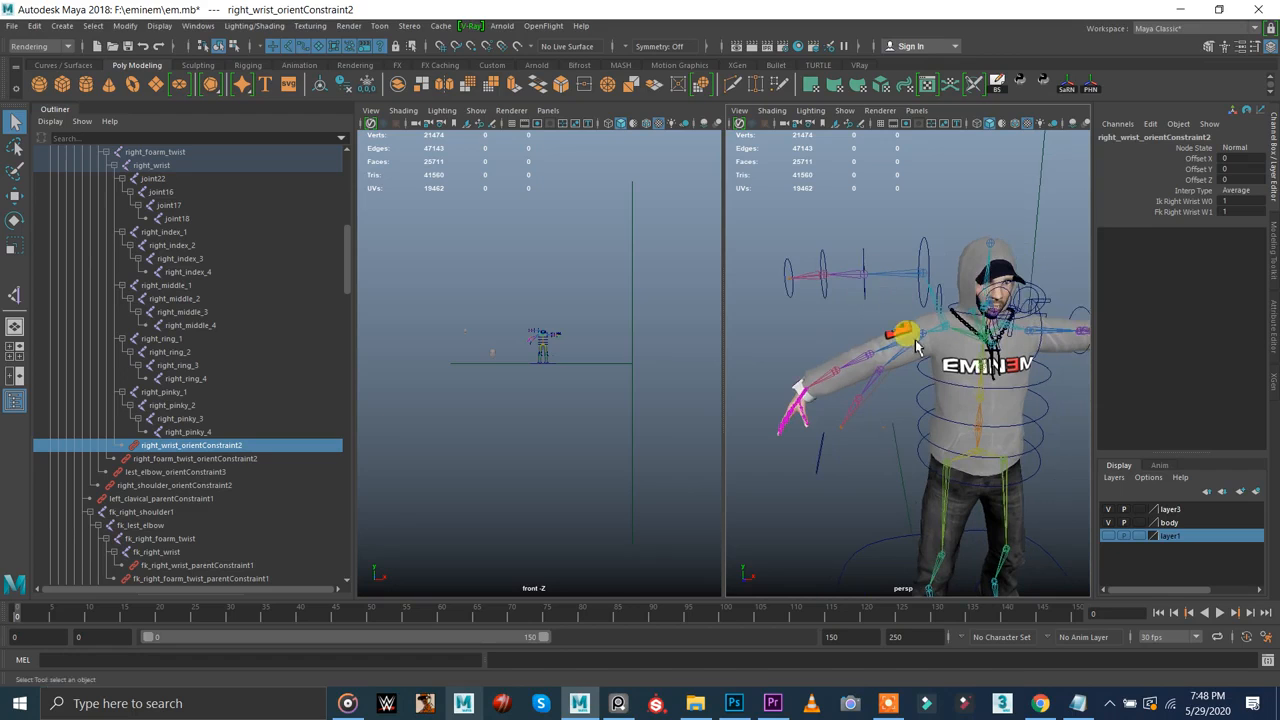
left_click(930, 246)
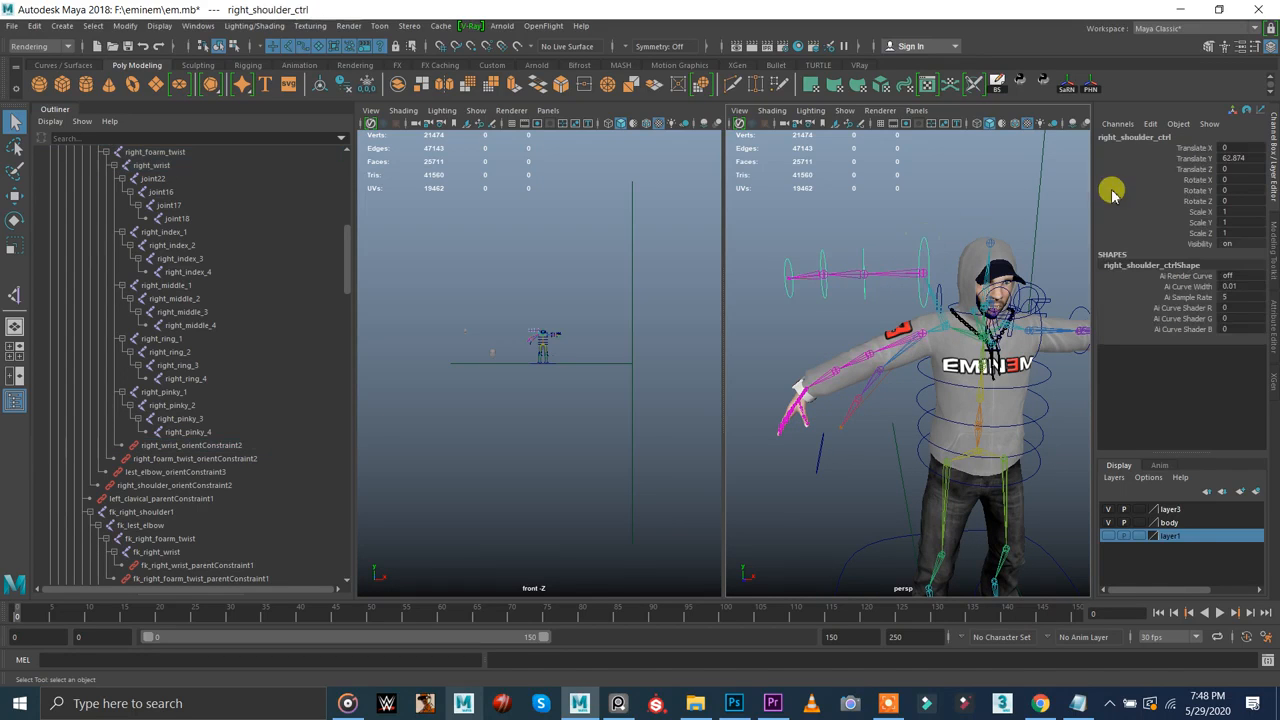
type("0")
key("Return")
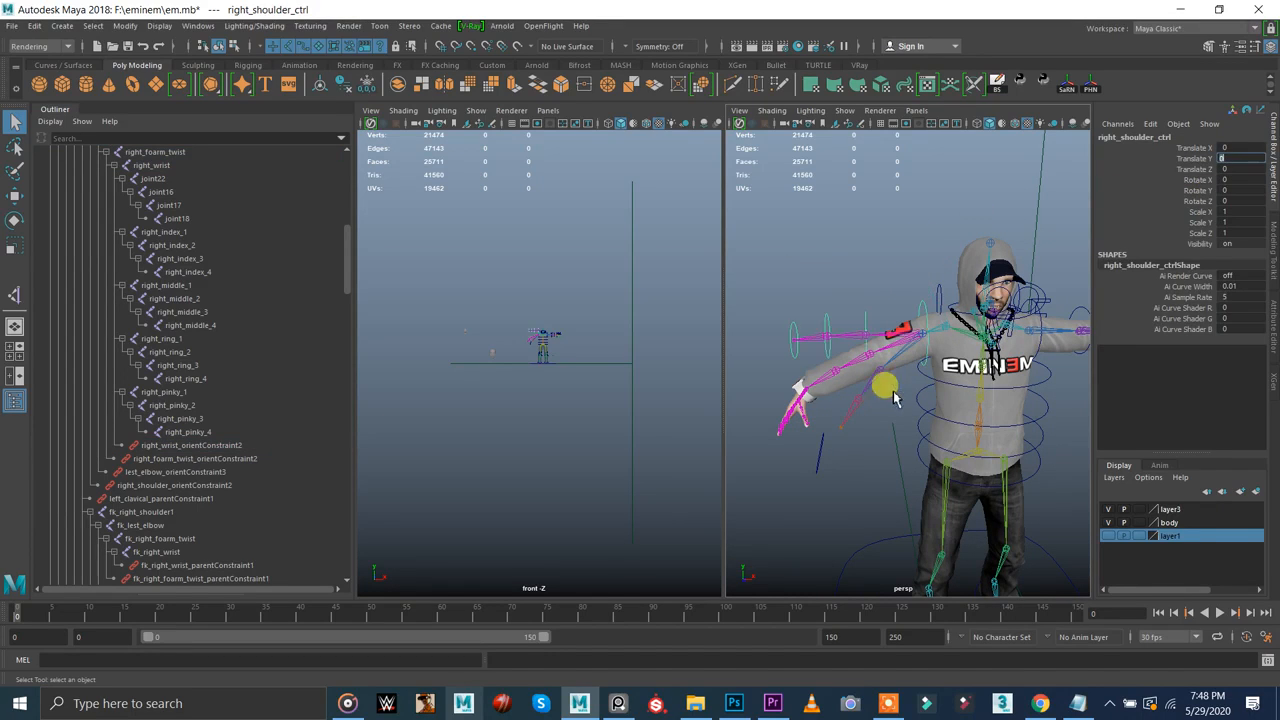
- Set all translate and rotate values of the right_ik control to 0
left_click(821, 448)
left_click_drag(1247, 163, 1247, 193)
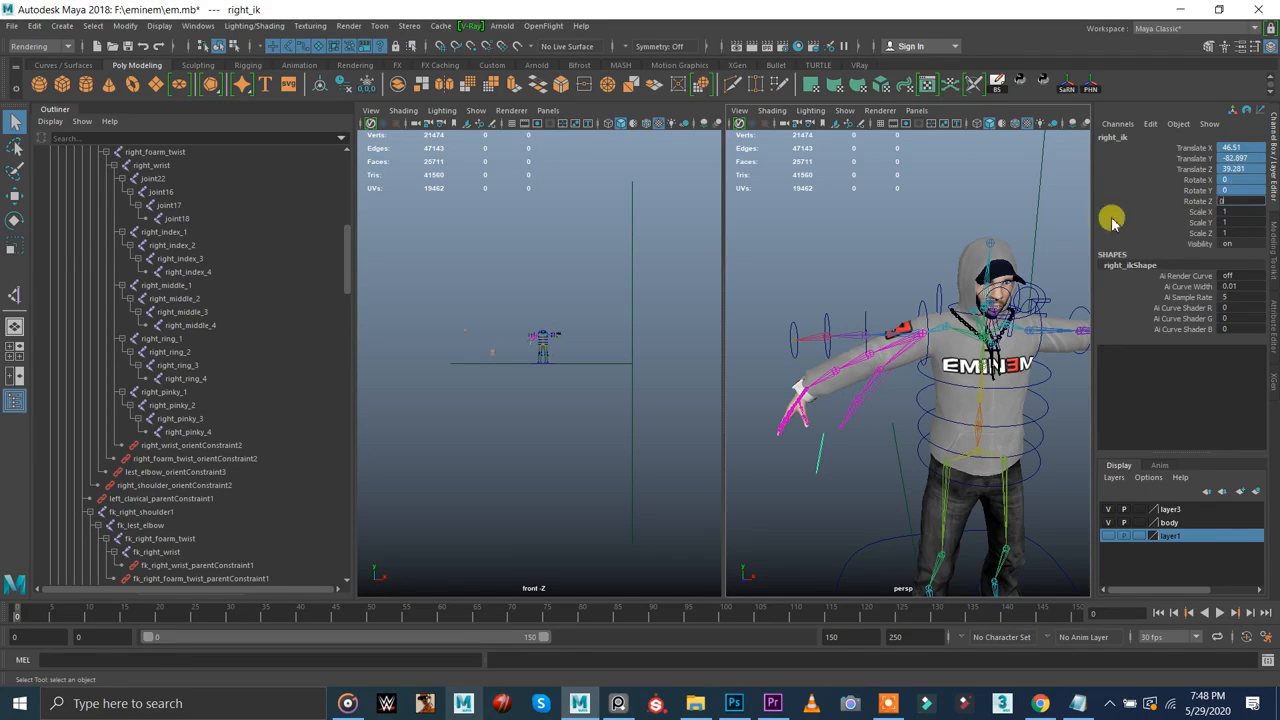
type("0")
key("Return")
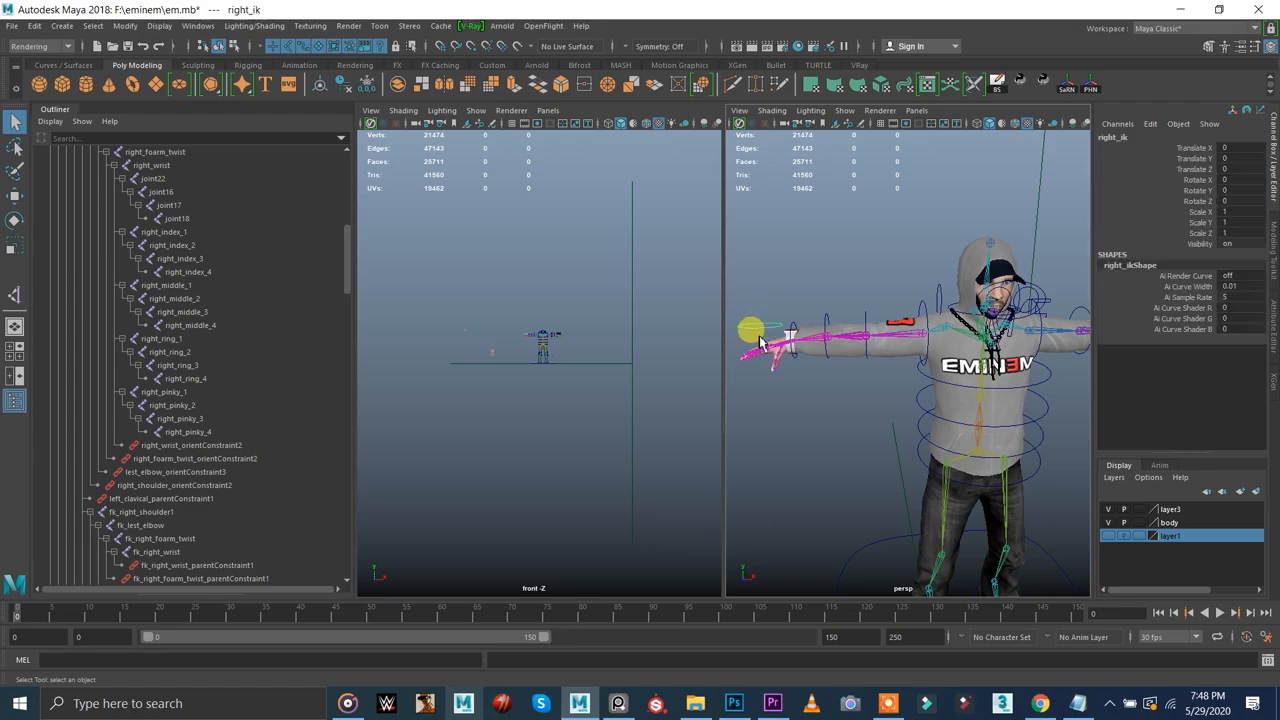
- Test the right arm by moving the right_ik control, and undo the move
key("w")
left_click_drag(793, 358, 877, 378)
key("ctrl+z")
- Save the scene and select the left_ik_switch text control at the left hand to inspect its attributes
right_click_drag(837, 266, 940, 332, "alt")
key("ctrl+s")
left_click(903, 283)
middle_click_drag(912, 332, 820, 331, "alt")
right_click_drag(818, 330, 971, 337, "alt")
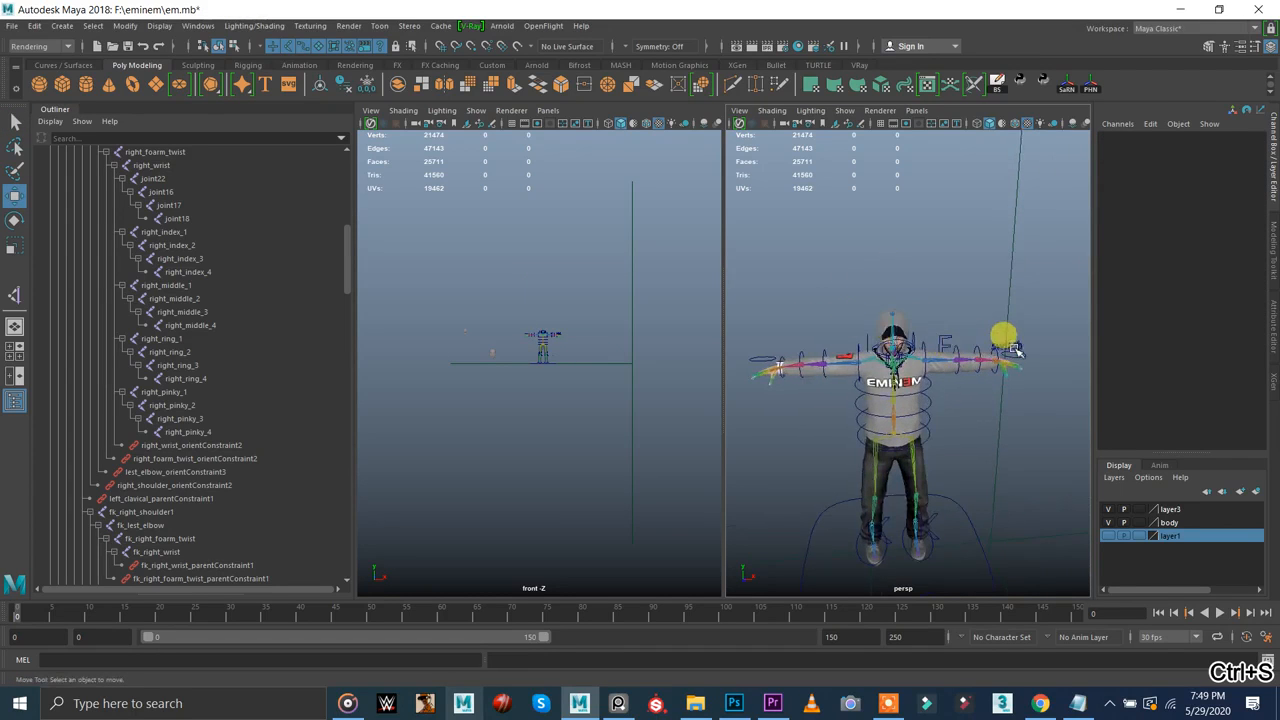
left_click(1010, 345)
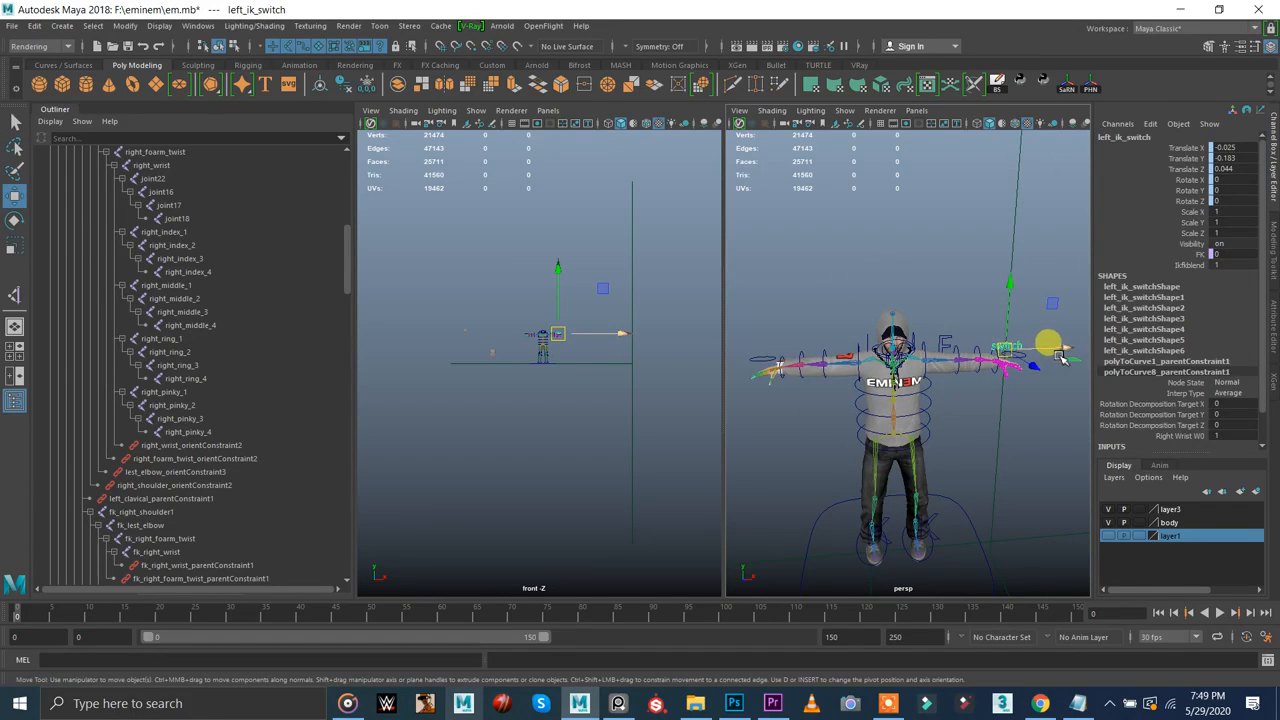
middle_click_drag(848, 266, 841, 232, "alt")
- Enlarge the perspective view and create a polygon 3D type object with its attributes shown for editing
left_click(731, 333)
left_click_drag(725, 334, 400, 286)
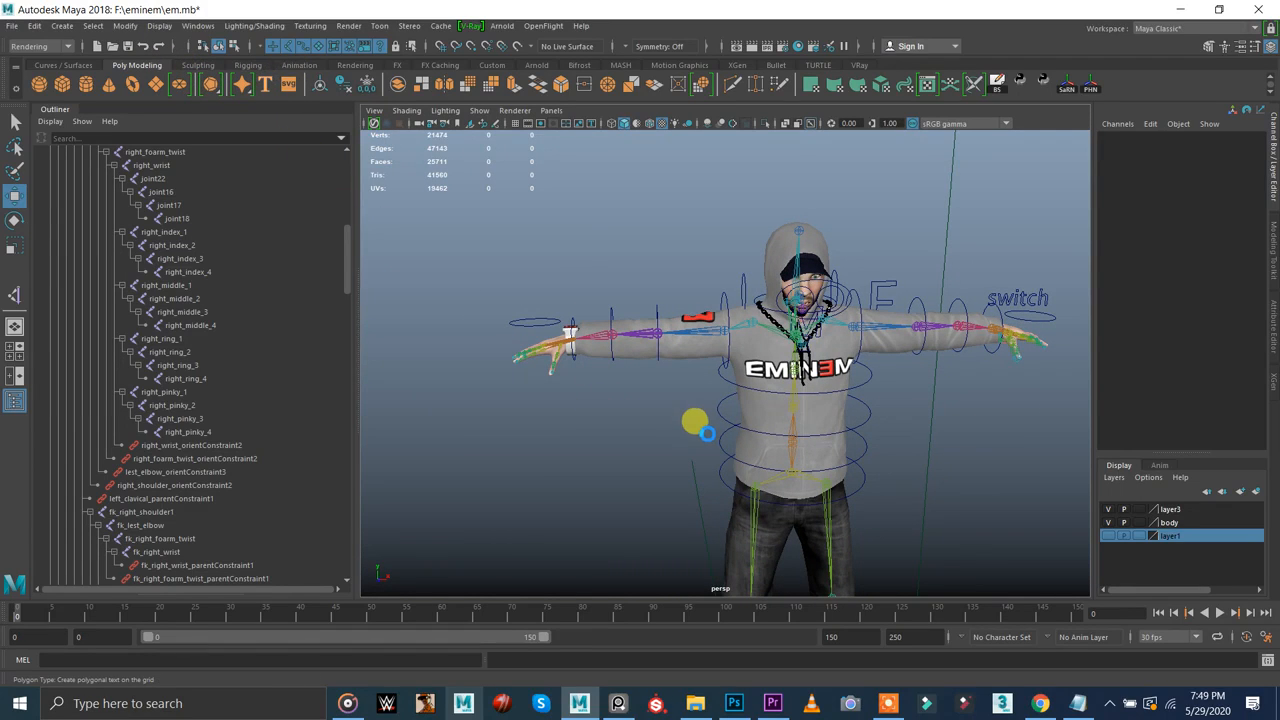
middle_click_drag(707, 433, 778, 424, "alt")
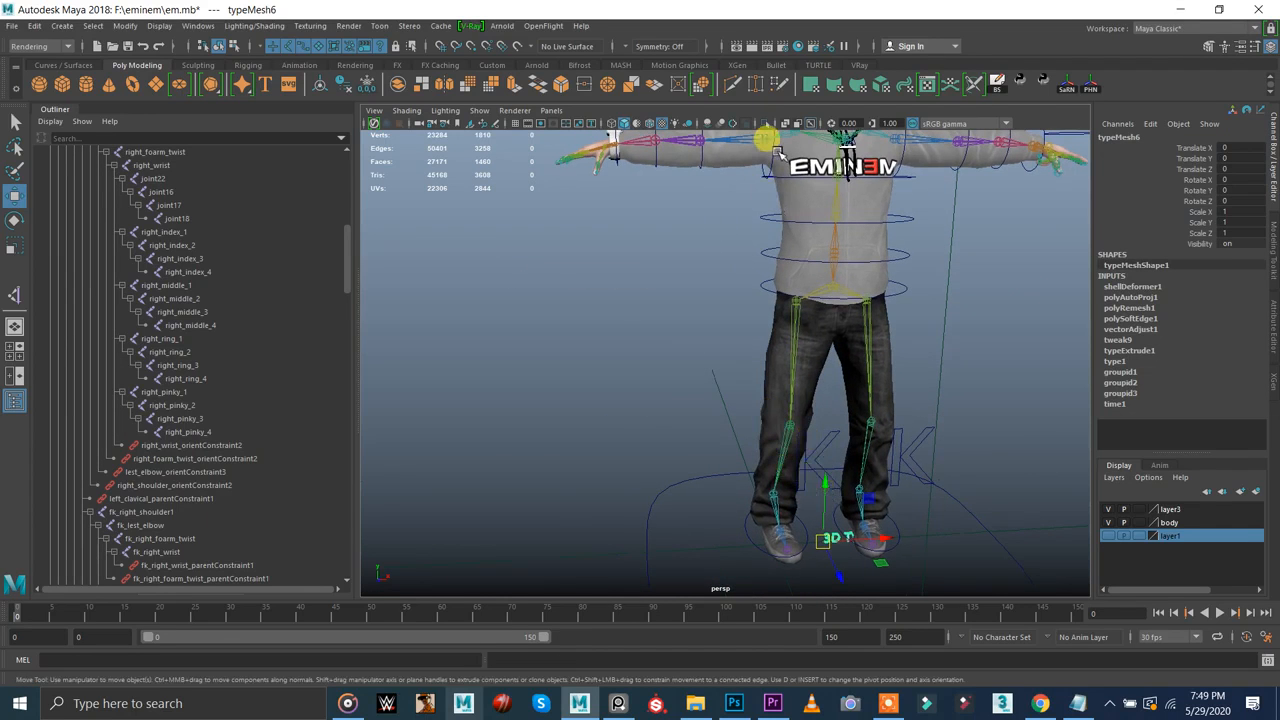
key("ctrl+a")
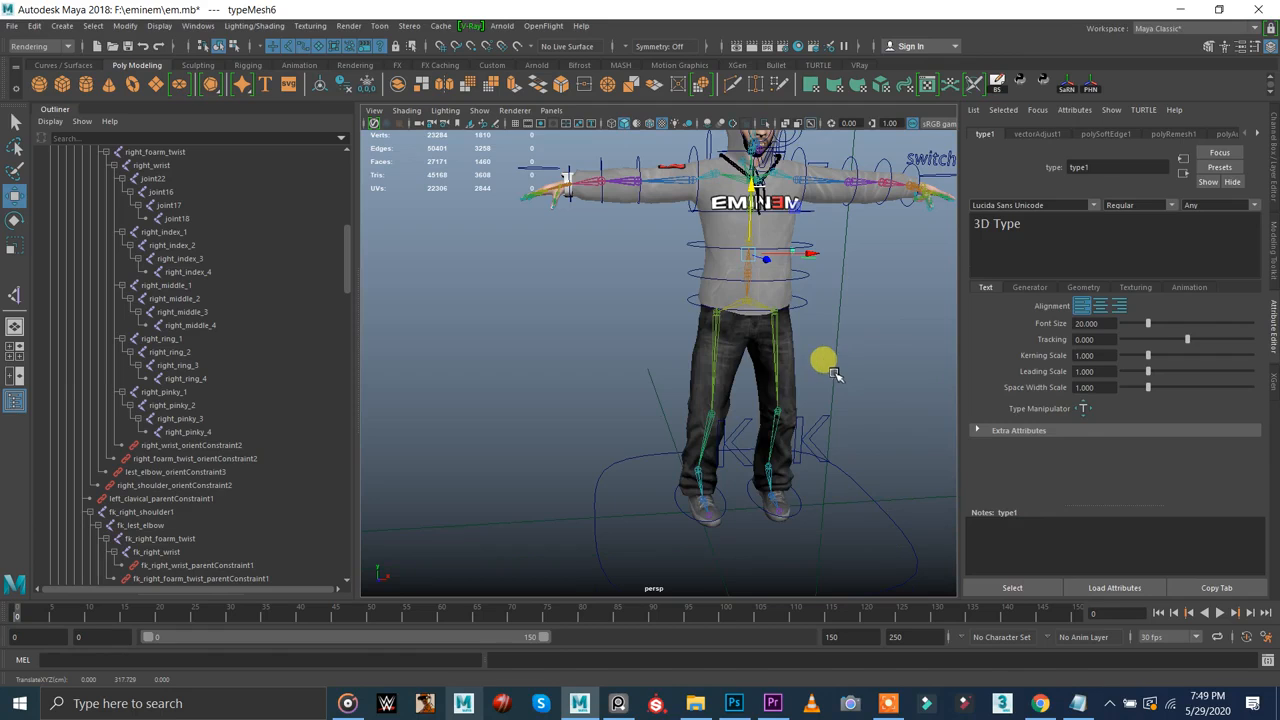
- Move the 3D type mesh up and over to the character's right hand in the front view
scroll(709, 334, "down", 5)
left_click_drag(647, 334, 656, 384, "alt")
key("space")
key("f")
scroll(737, 366, "down", 6)
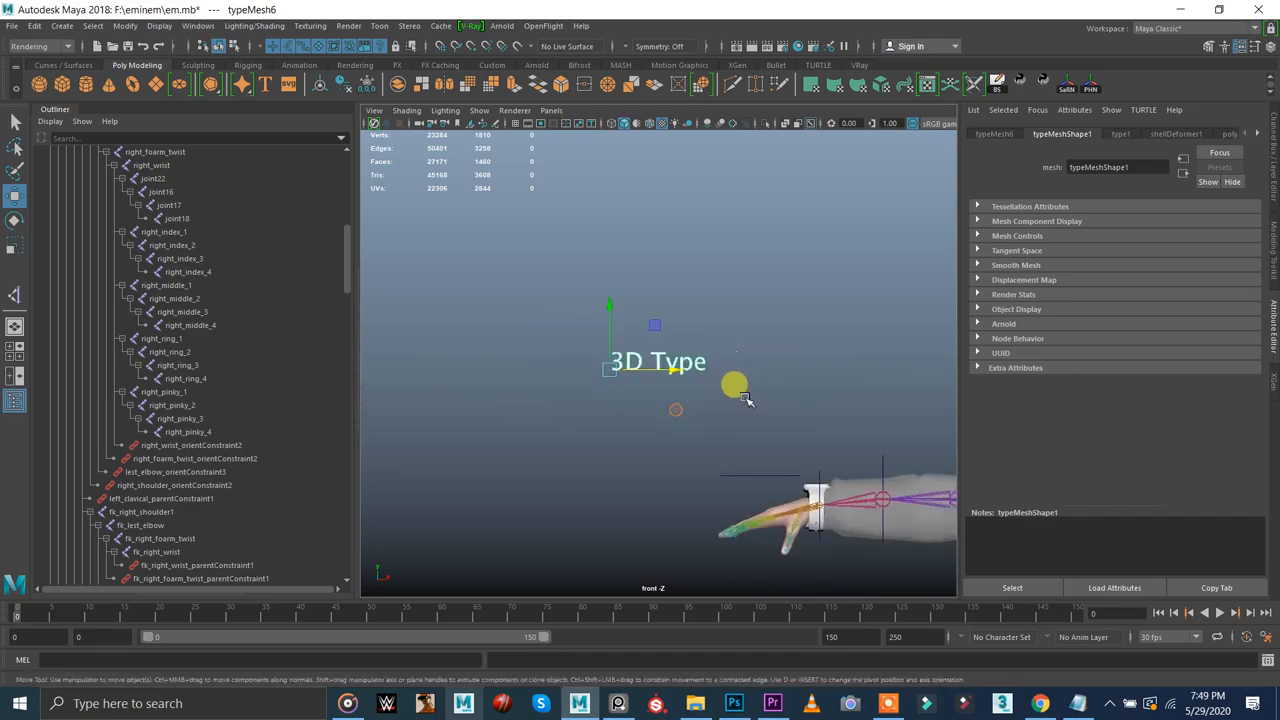
middle_click_drag(745, 398, 575, 243, "alt")
left_click_drag(497, 220, 602, 297)
scroll(799, 339, "down", 5)
middle_click_drag(905, 388, 714, 391, "alt")
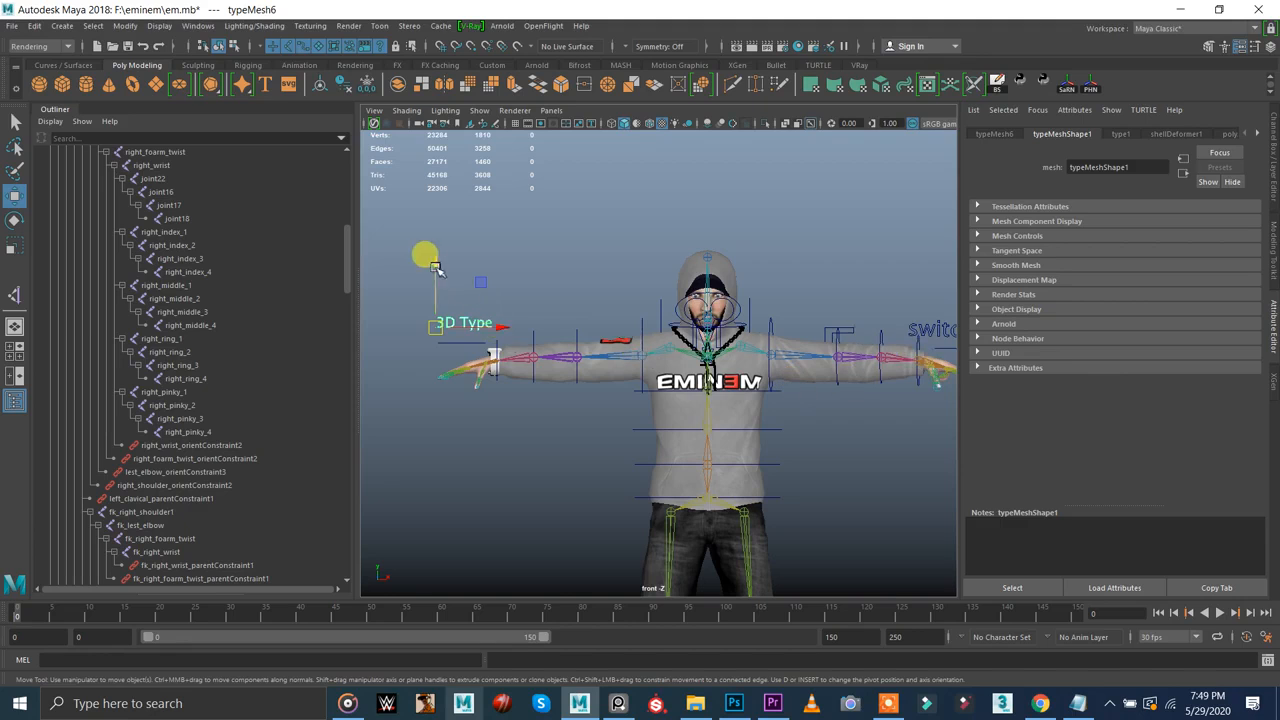
- Align the 3D type mesh in height and depth just above the right hand, and center its pivot
key("space")
left_click_drag(557, 312, 570, 274)
left_click_drag(626, 323, 585, 338, "alt")
key("space")
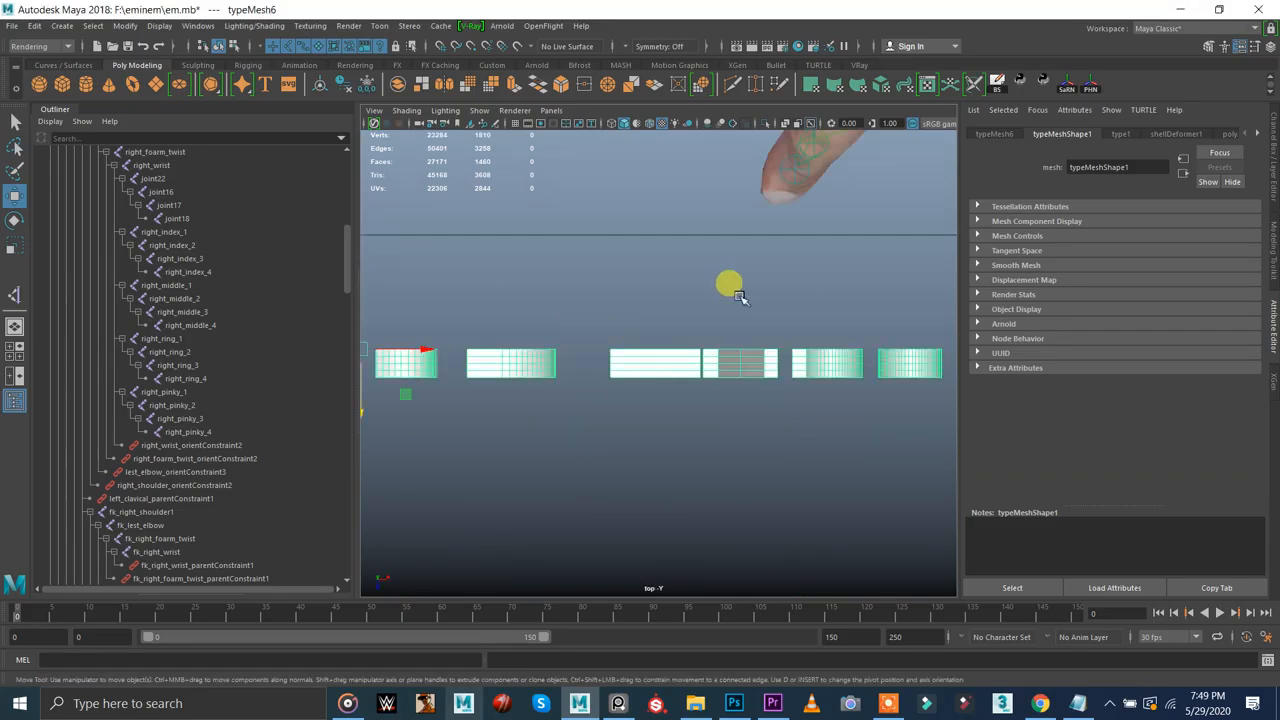
scroll(729, 286, "down", 4)
left_click_drag(557, 409, 570, 268)
key("space")
left_click_drag(668, 306, 654, 241)
left_click_drag(569, 293, 549, 292, "alt")
right_click_drag(549, 292, 653, 320, "alt")
middle_click_drag(653, 320, 668, 330, "alt")
key("f")
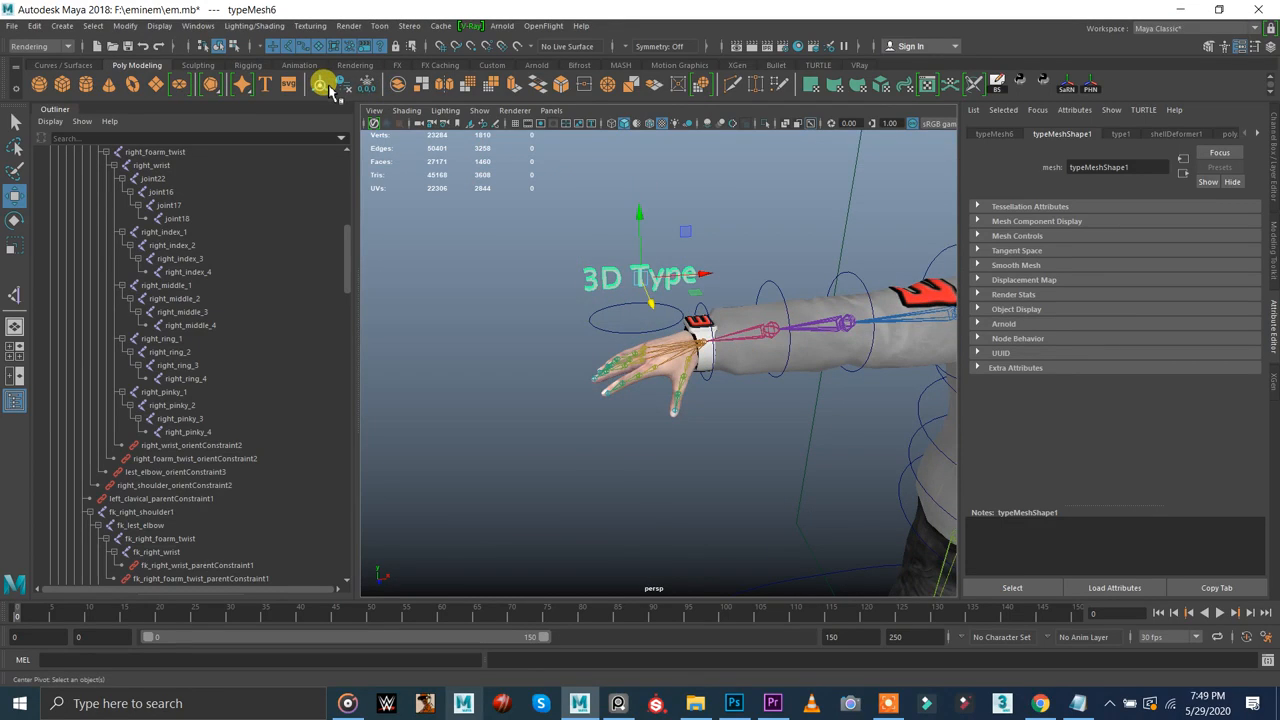
- Replace the type object's text with "switch"
left_click(1118, 134)
left_click(1051, 222)
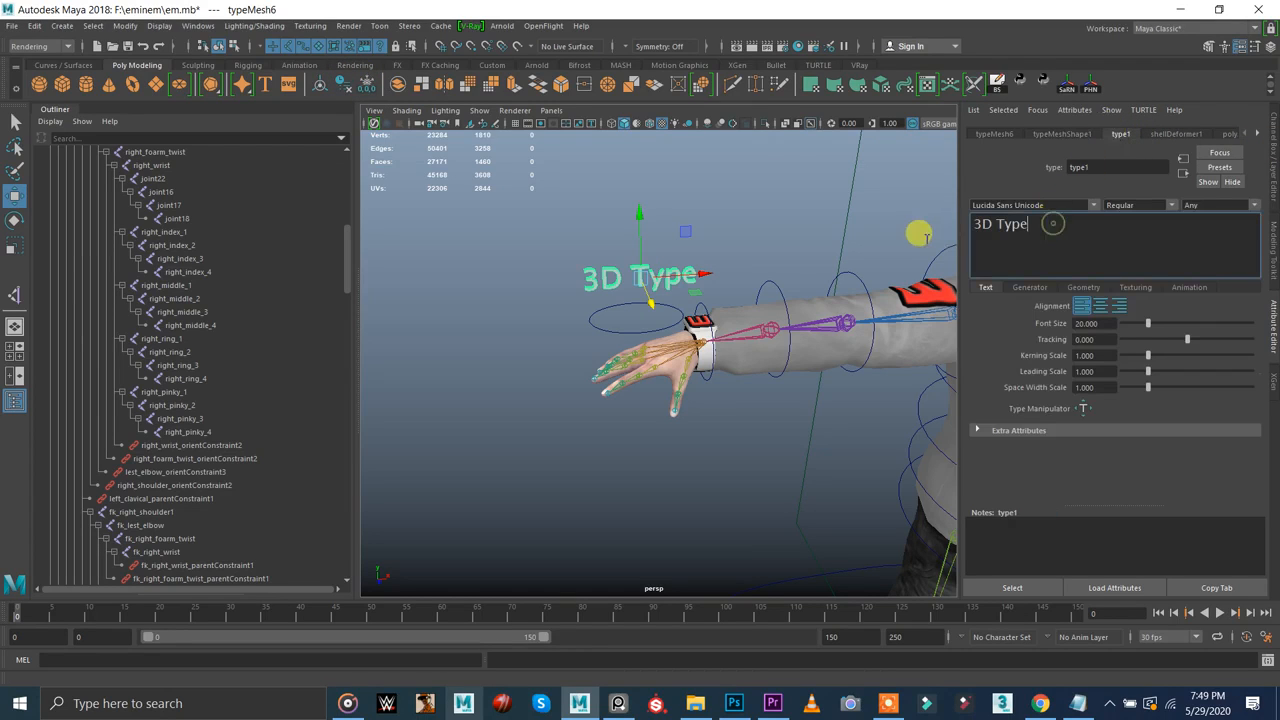
left_click_drag(1016, 229, 952, 218)
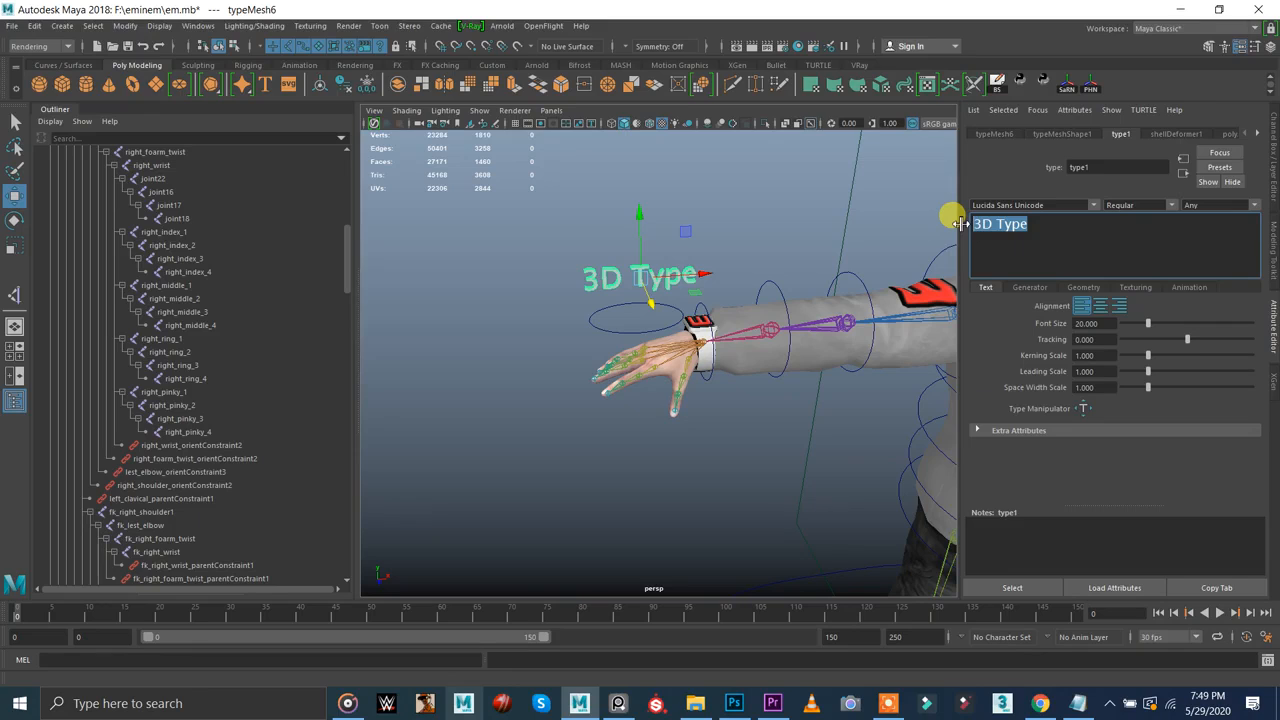
type("S")
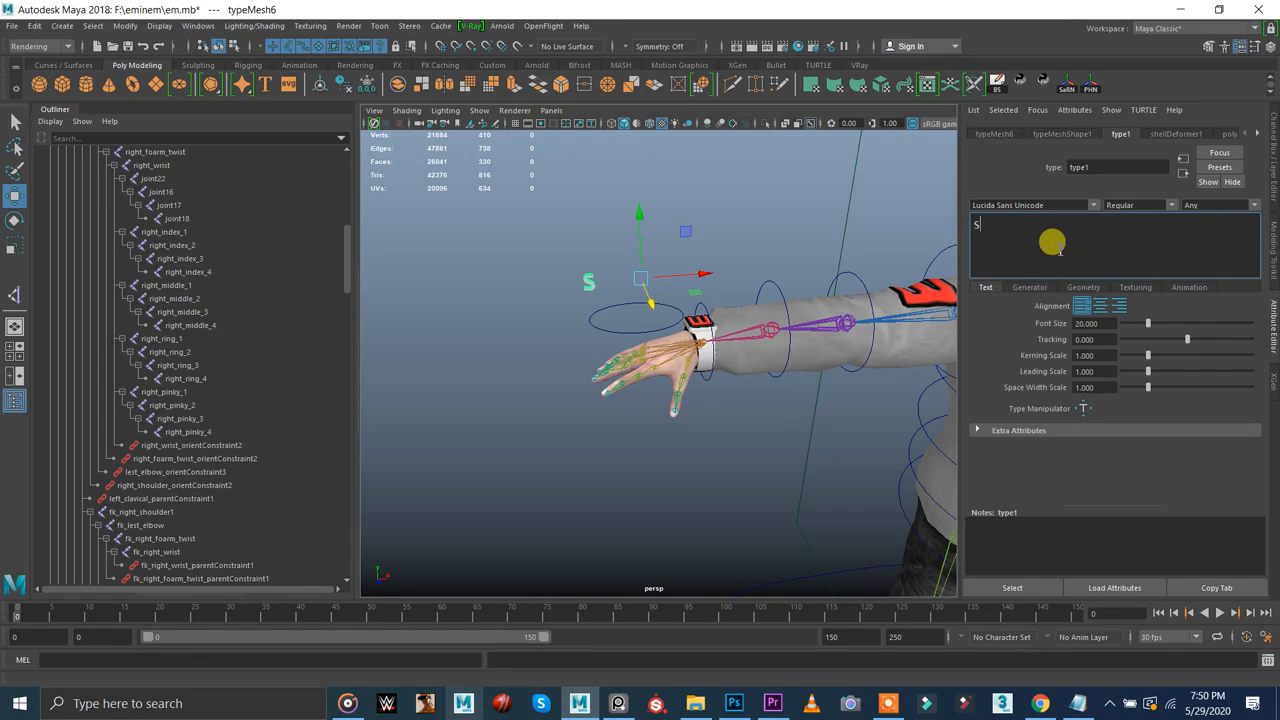
key("BackSpace")
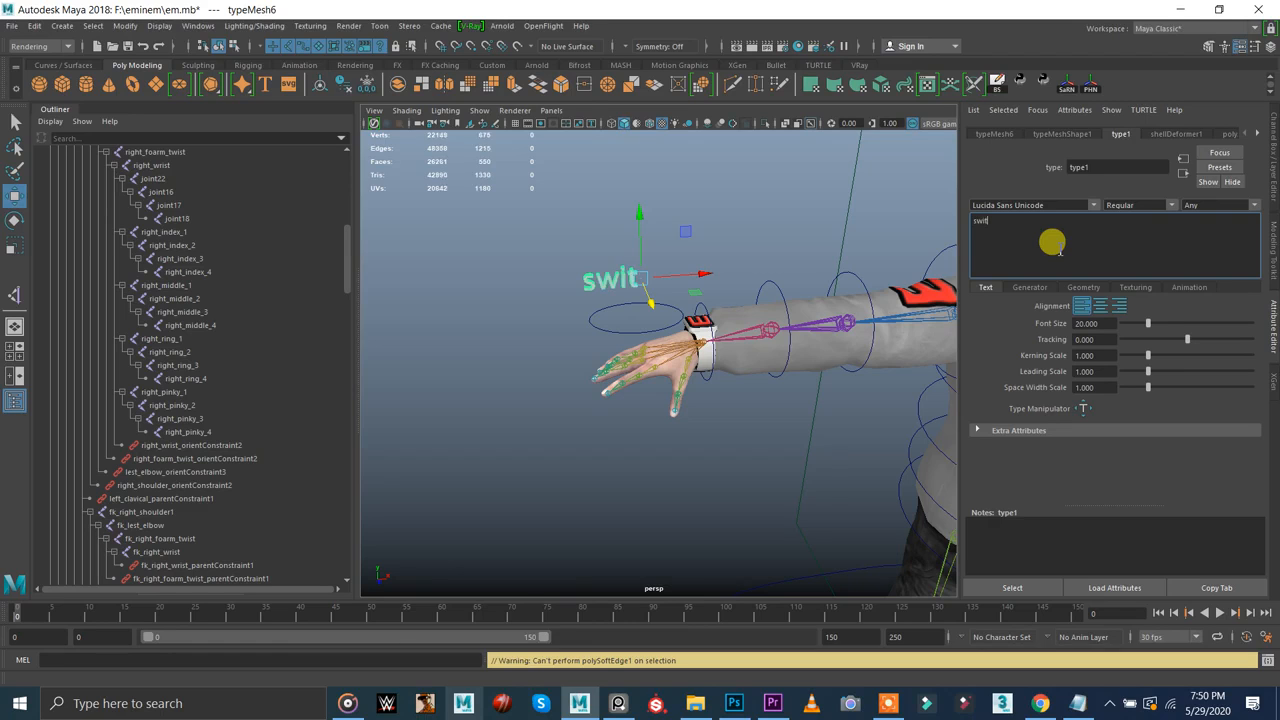
left_click(758, 205)
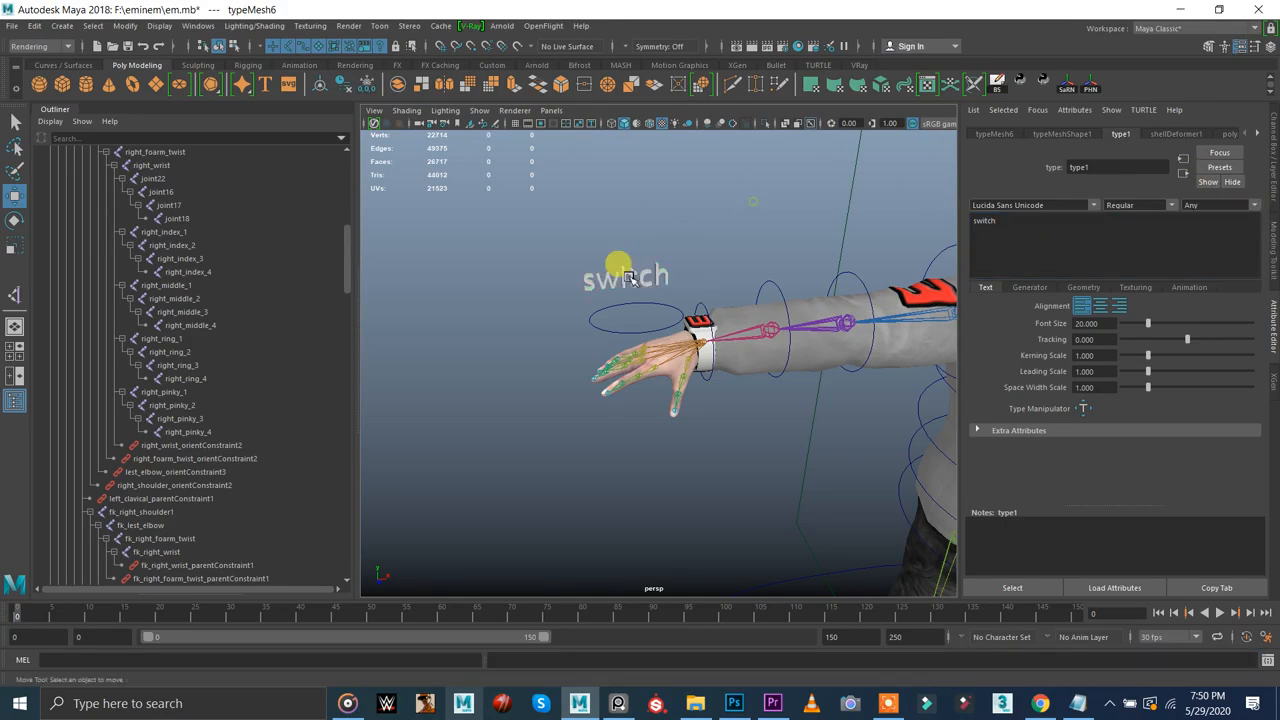
- Create curves from the switch type mesh using its geometry settings
left_click(637, 288)
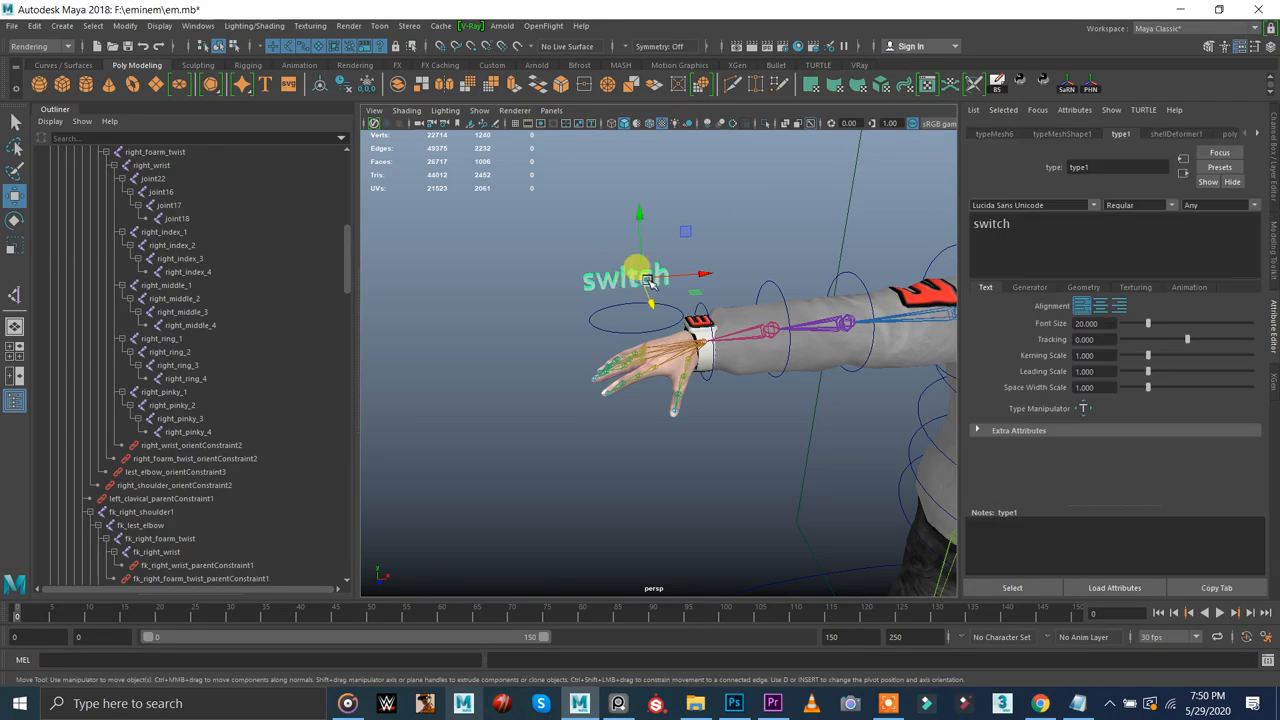
left_click(1032, 288)
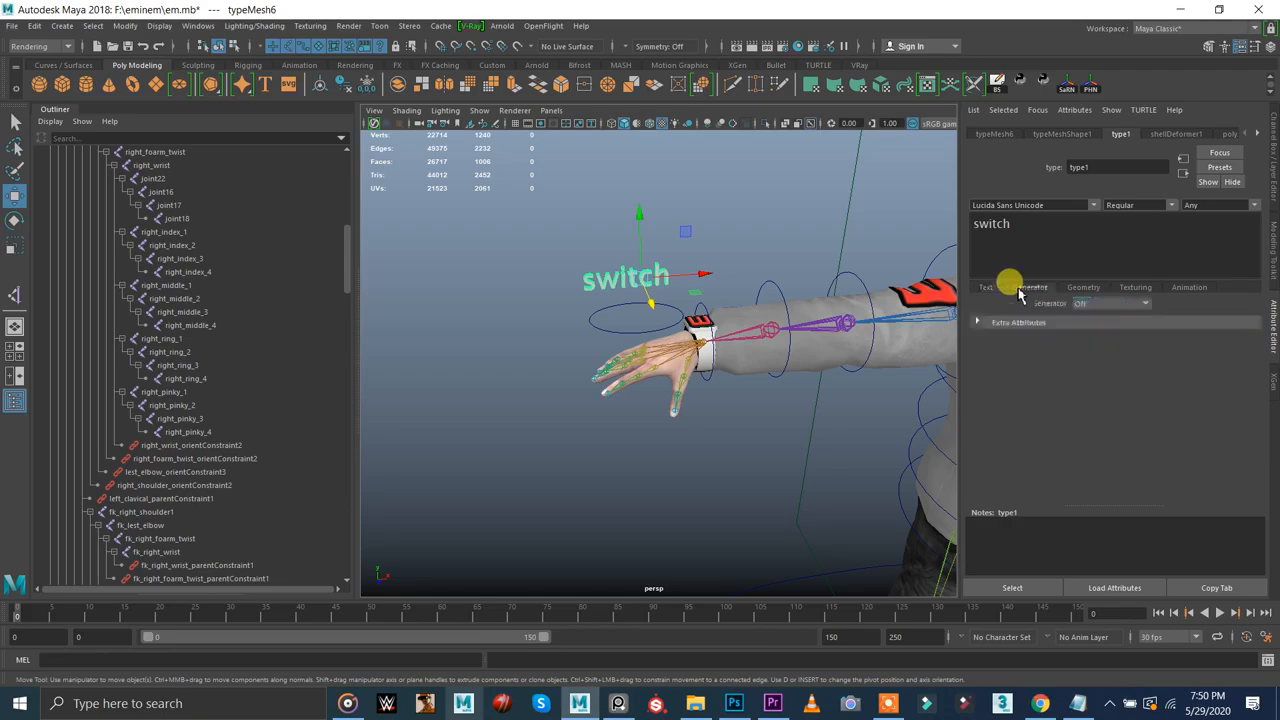
left_click(1066, 287)
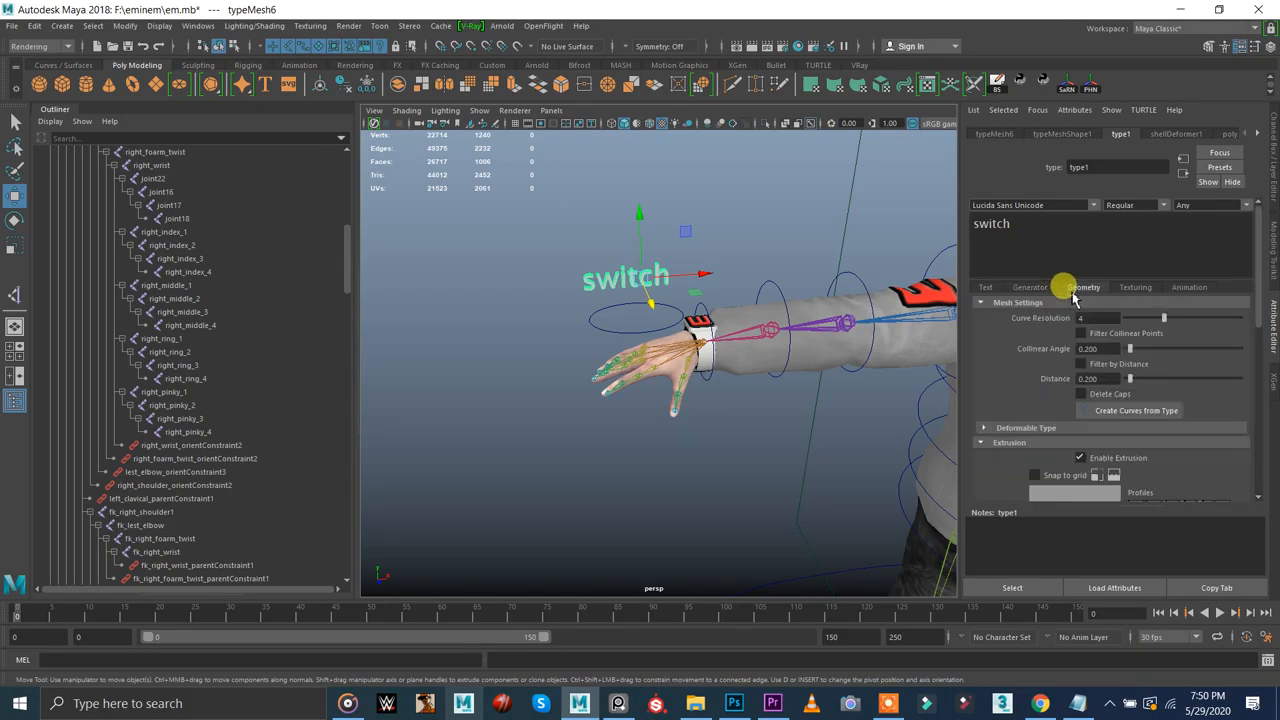
left_click(1118, 413)
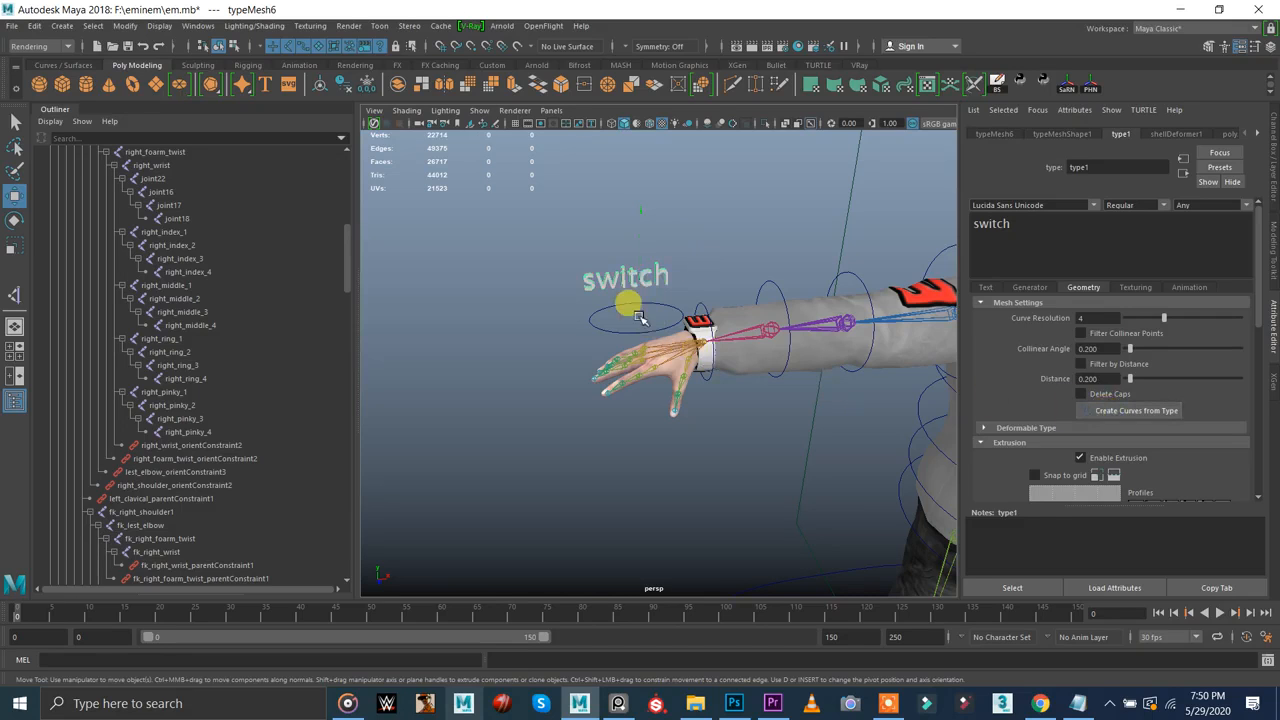
- Delete the original switch type mesh above the right hand, keeping only its outline curves
left_click_drag(609, 285, 638, 306, "alt")
right_click_drag(638, 305, 742, 311, "alt")
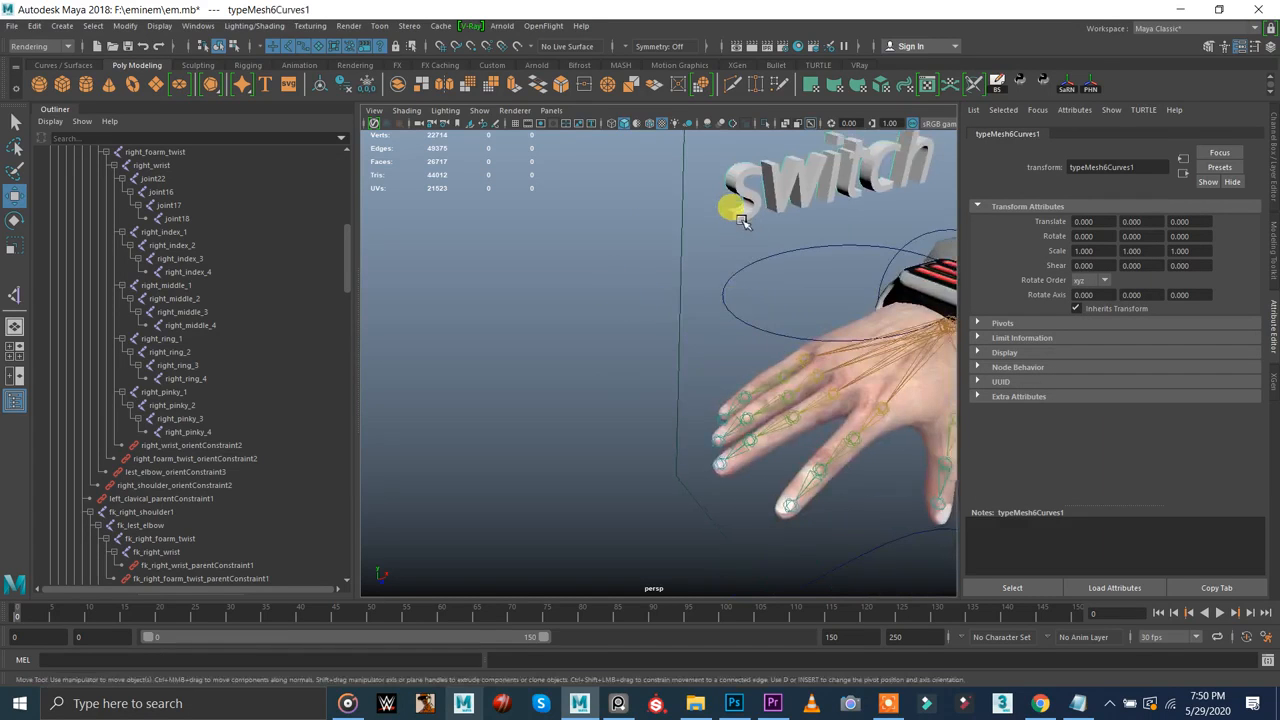
left_click(739, 217)
key("Delete")
left_click_drag(729, 200, 586, 283, "alt")
left_click_drag(390, 285, 472, 333)
middle_click_drag(550, 312, 646, 286, "alt")
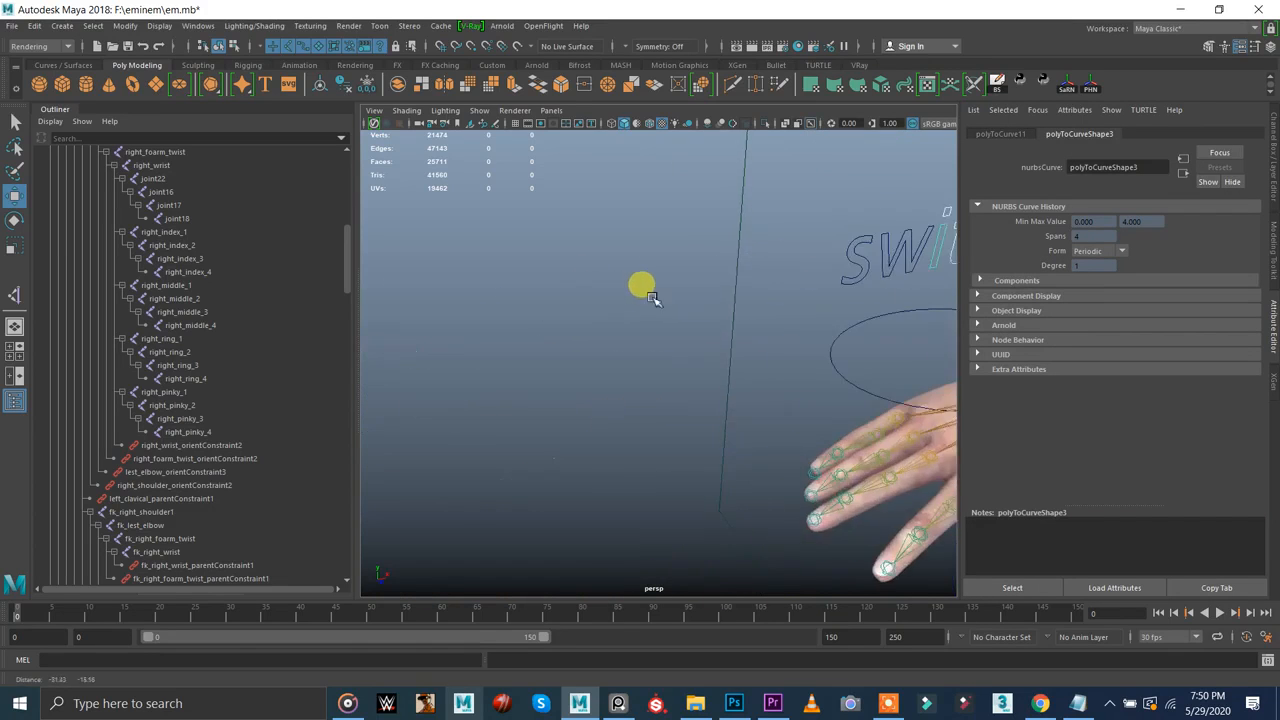
- Select all the switch letter curves, freeze their transformations and delete their history
scroll(642, 283, "down", 2)
left_click_drag(636, 277, 598, 278, "alt")
left_click_drag(519, 231, 728, 290)
left_click(366, 84)
left_click(342, 88)
left_click(528, 209)
left_click_drag(488, 262, 668, 298)
left_click(398, 87)
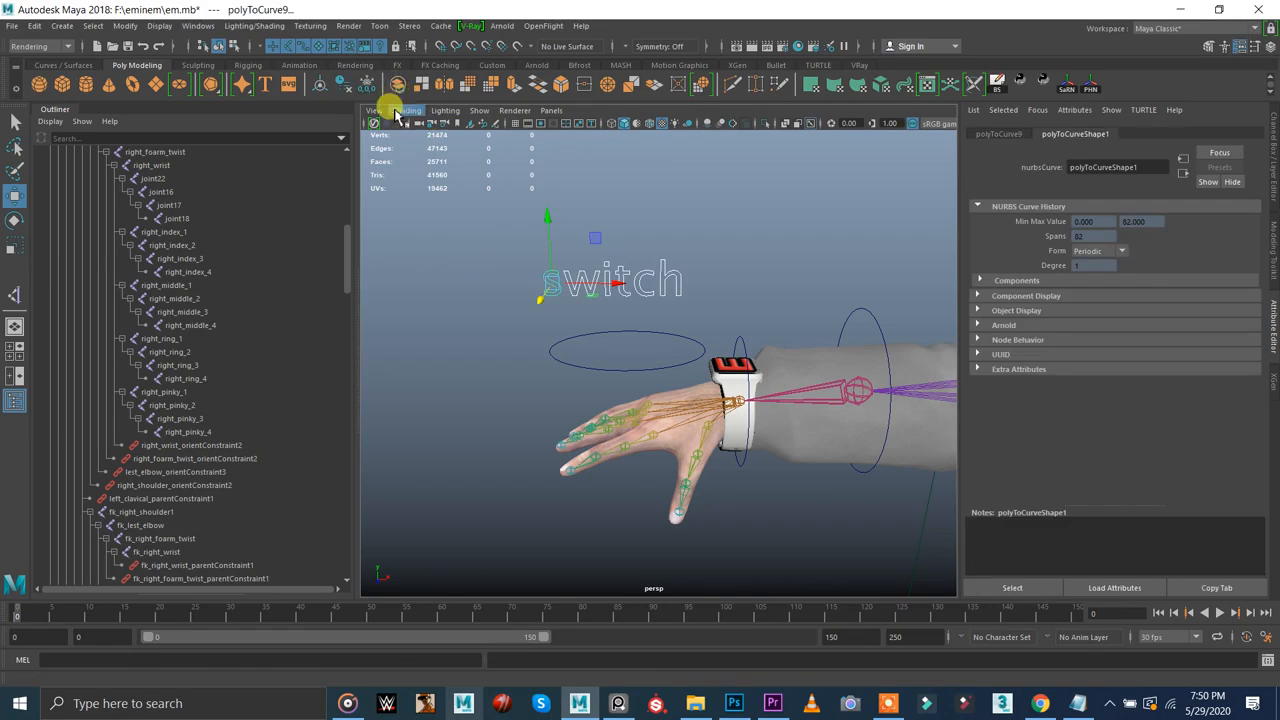
- Select the seven switch letter curves again and turn on the display of shape nodes in the Outliner
left_click(519, 254)
left_click_drag(520, 256, 693, 318)
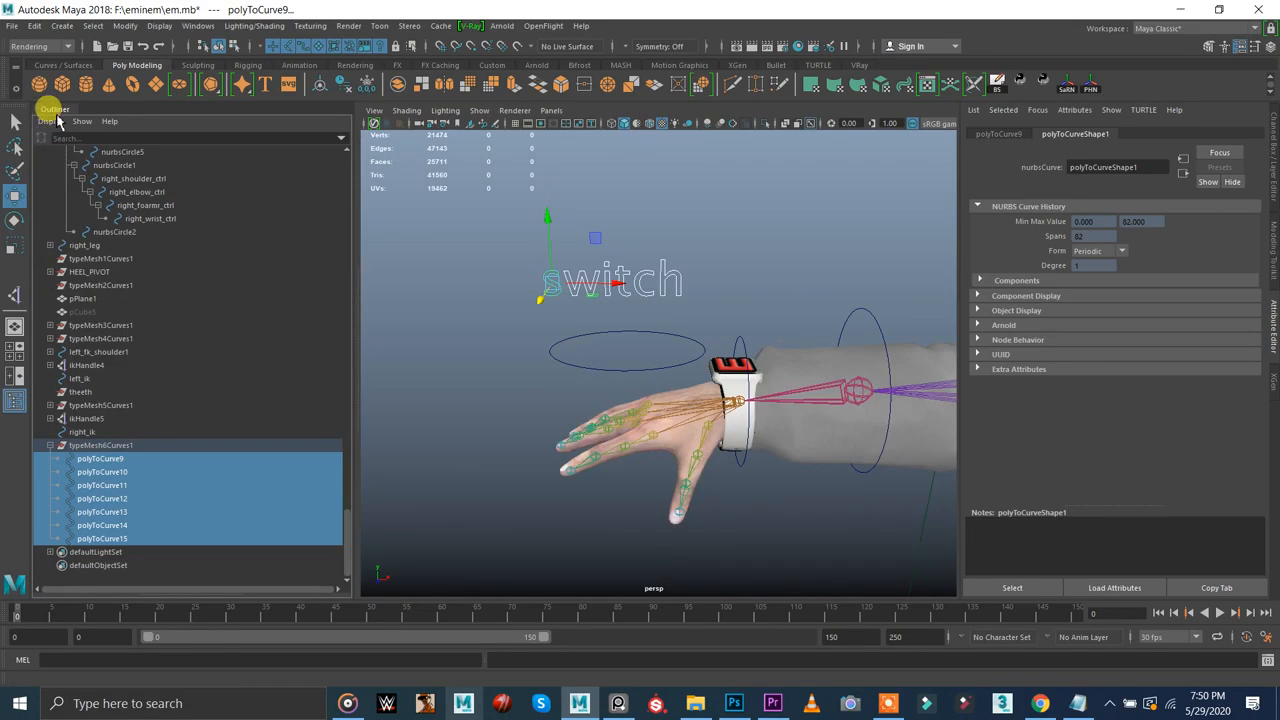
left_click(52, 121)
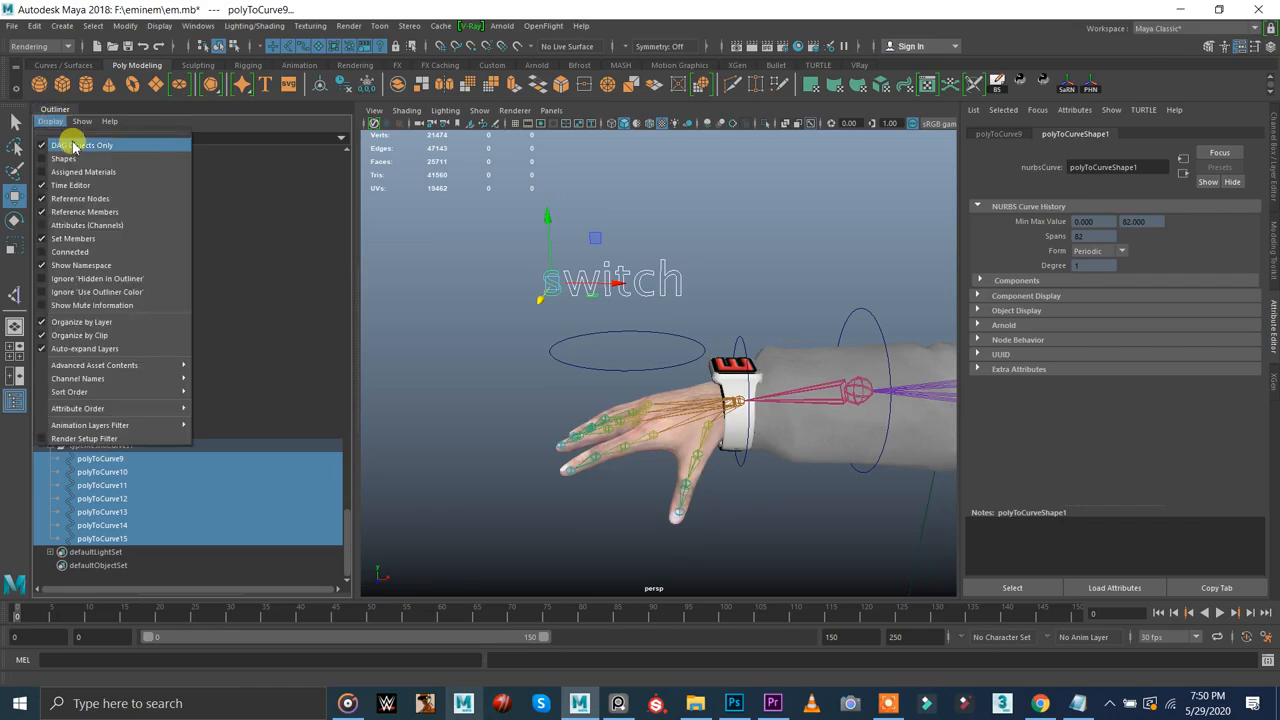
left_click(70, 159)
scroll(180, 394, "down", 8)
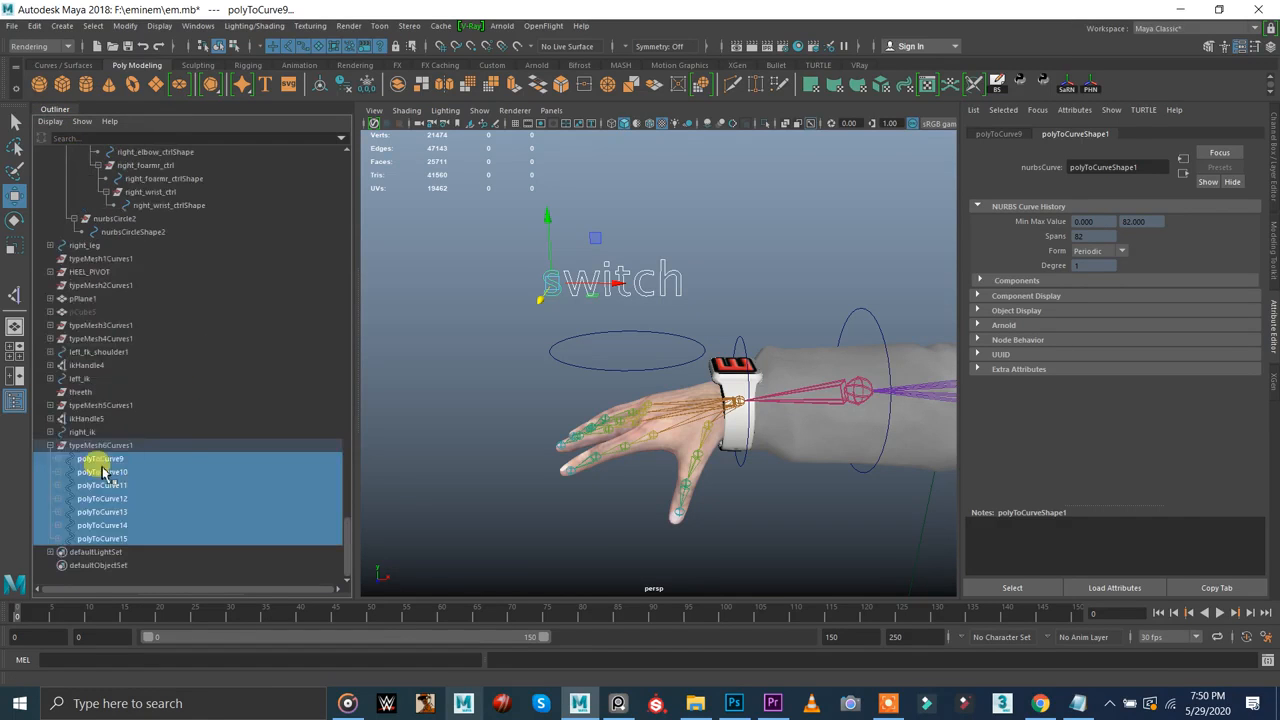
- Expand polyToCurve9 through polyToCurve15 under typeMesh6Curves1 to expose their shape nodes
left_click(62, 538)
left_click(62, 525)
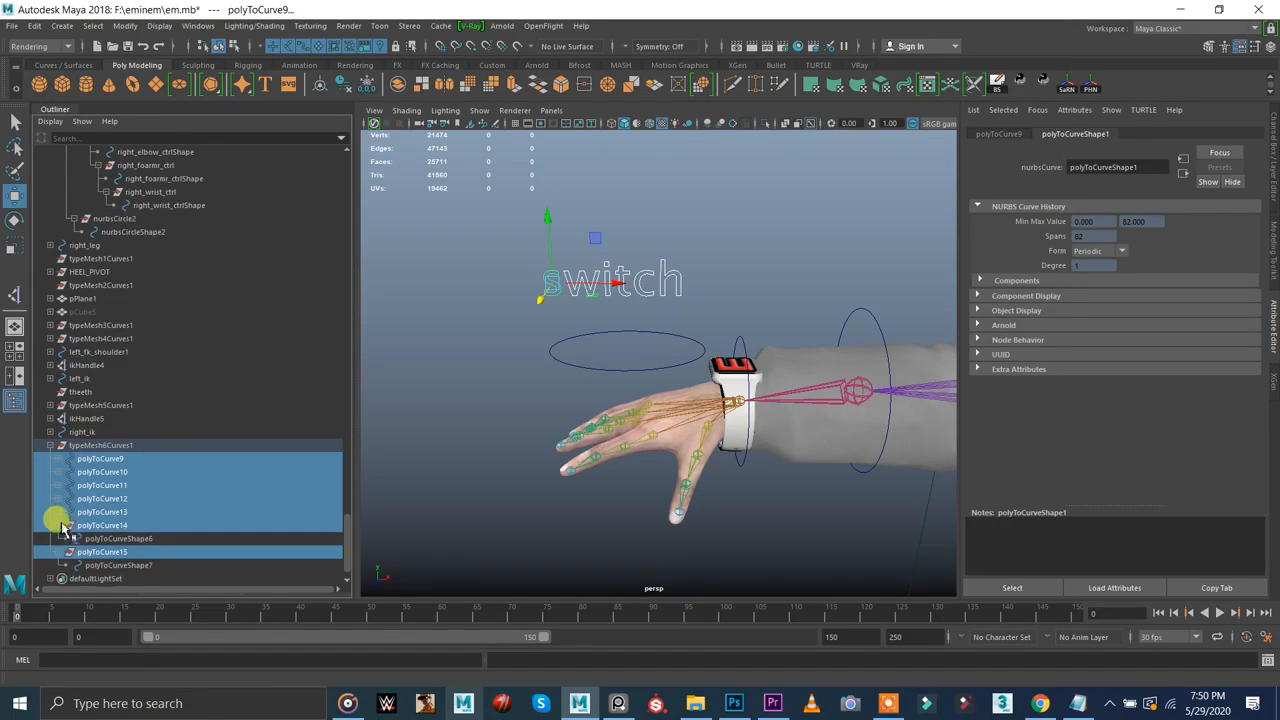
left_click(62, 512)
left_click(62, 498)
left_click(62, 485)
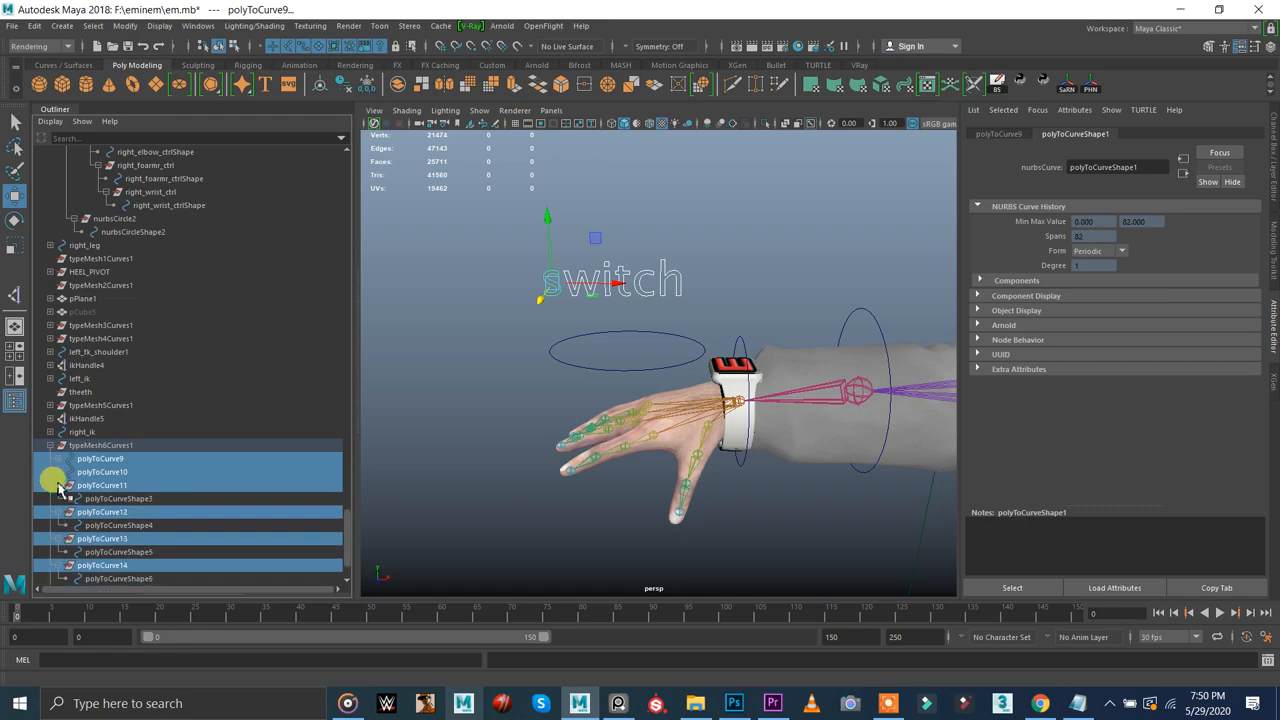
left_click(62, 471)
left_click(62, 446)
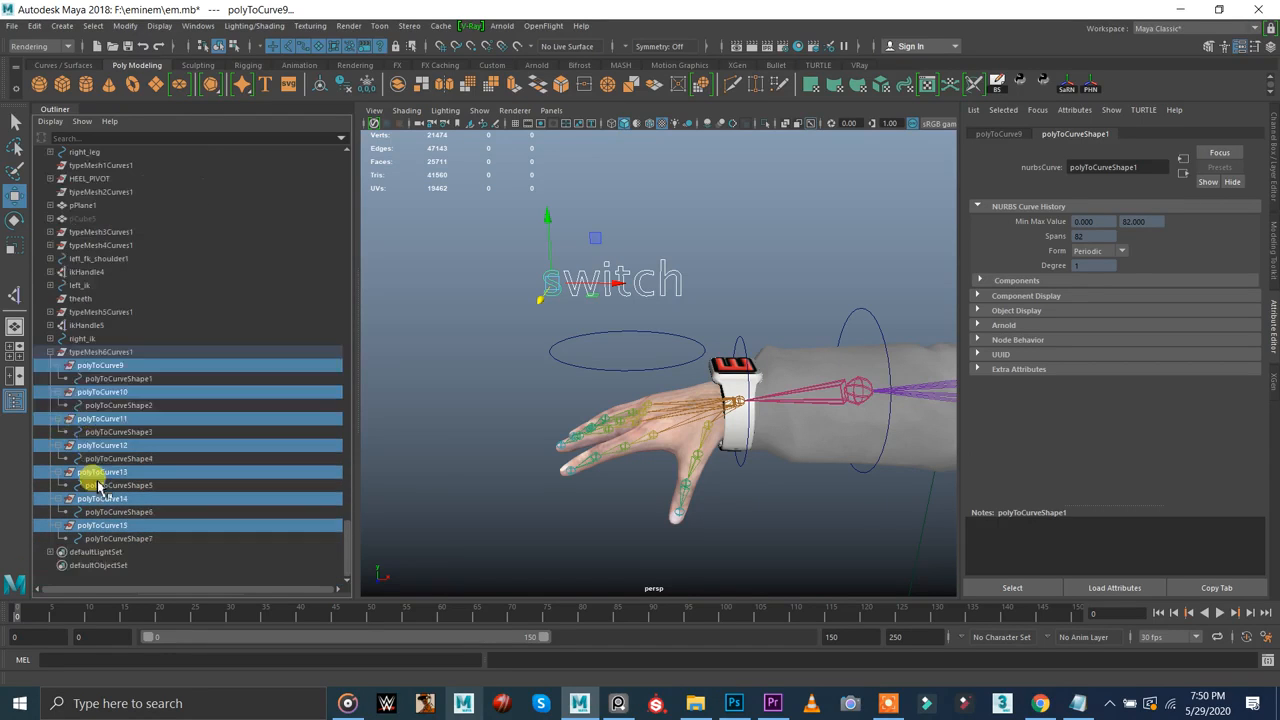
- Select the shape nodes polyToCurveShape2 through polyToCurveShape7 and add the polyToCurve9 transform last
left_click(251, 552)
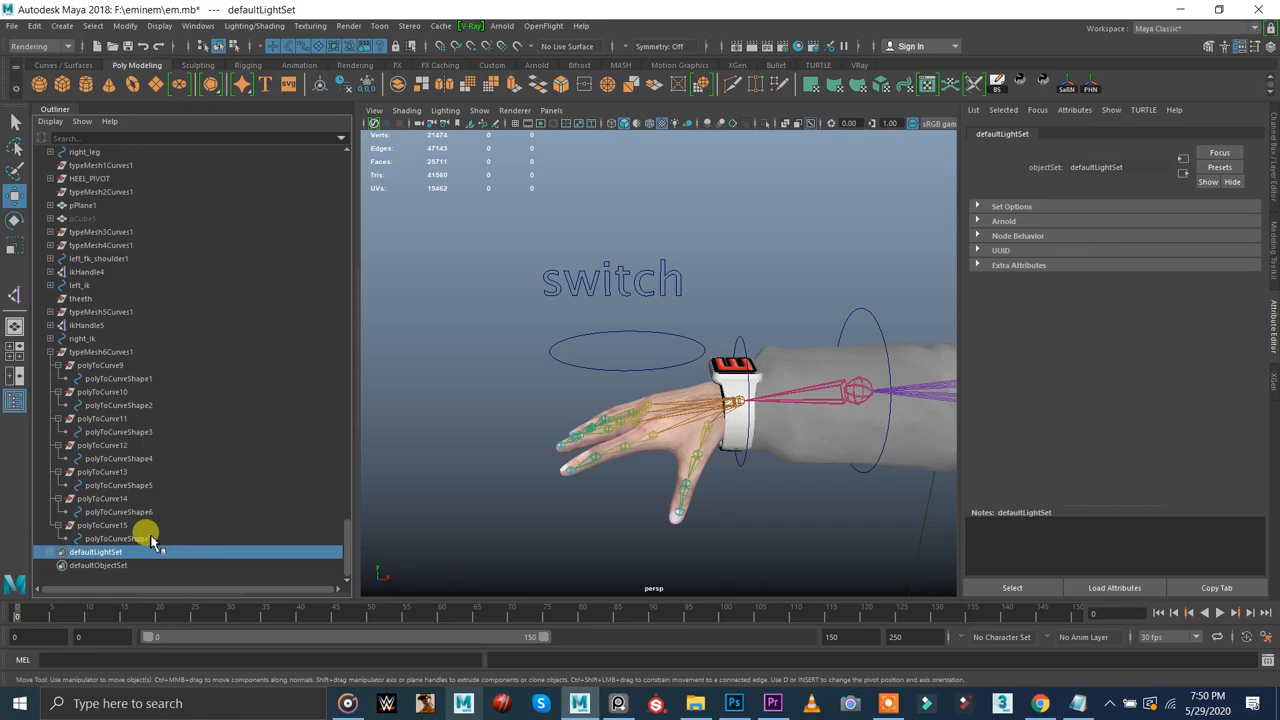
left_click(120, 538)
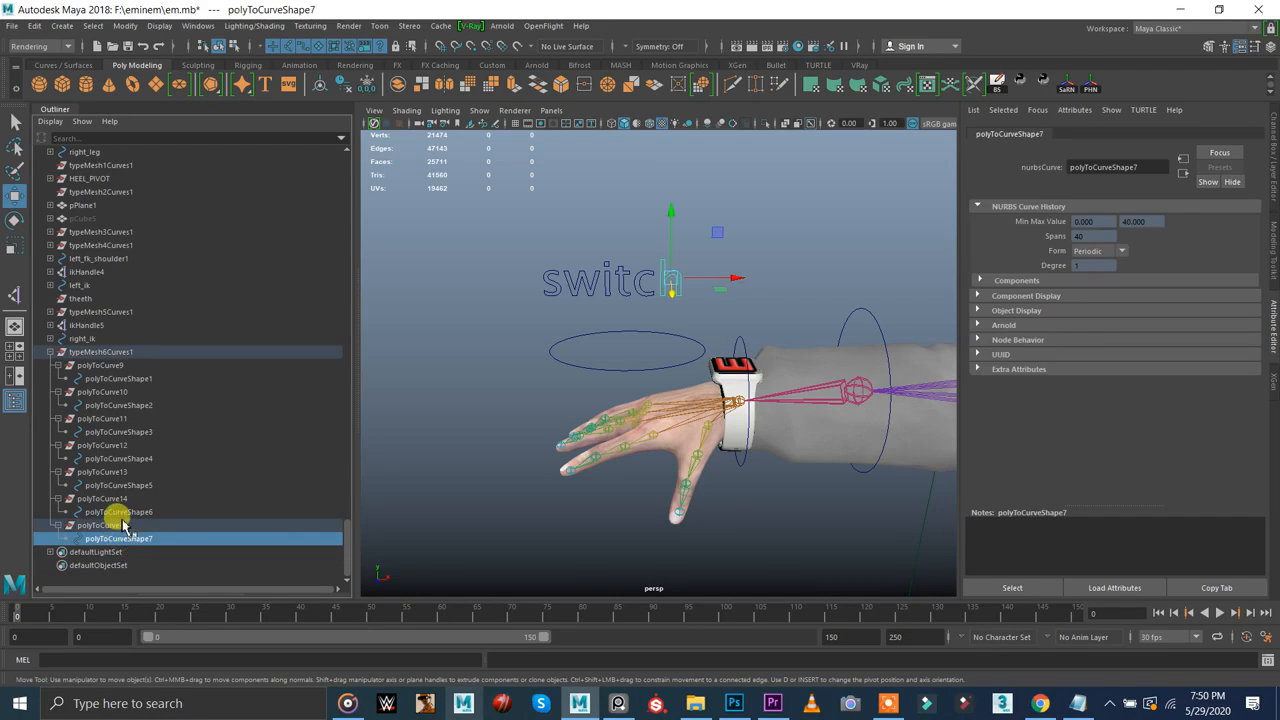
left_click(112, 512)
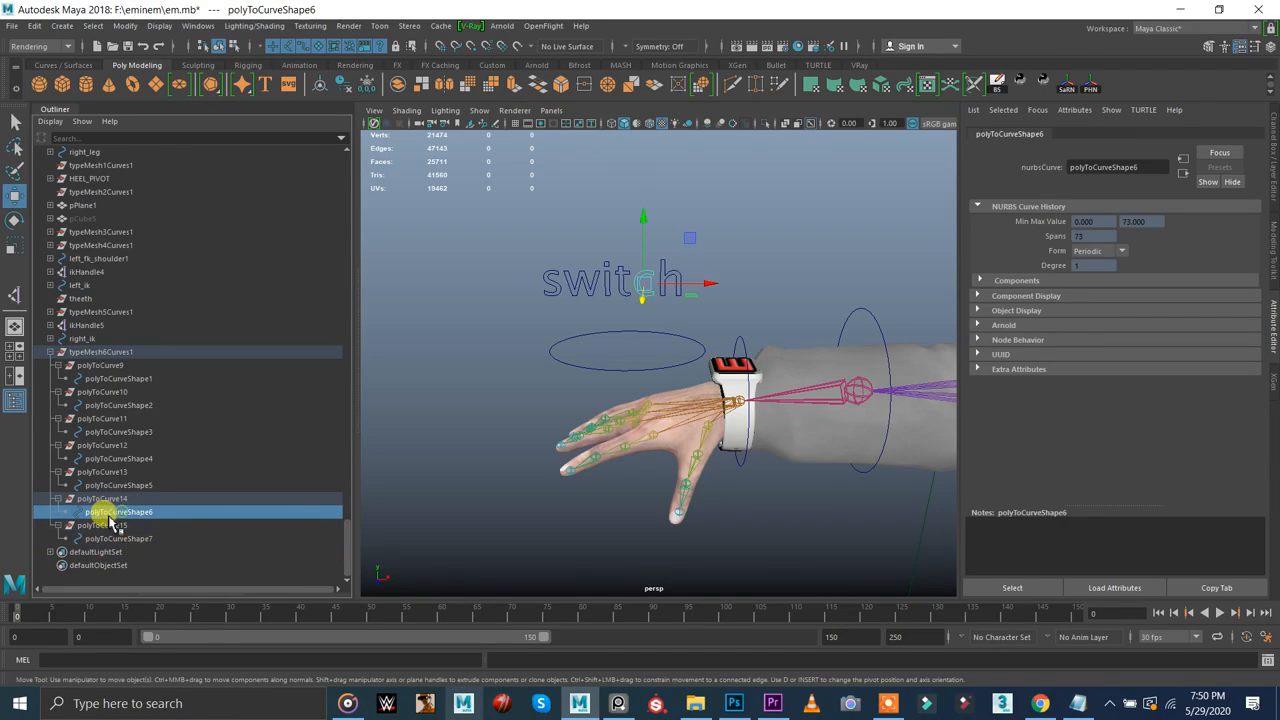
left_click(112, 537, "ctrl")
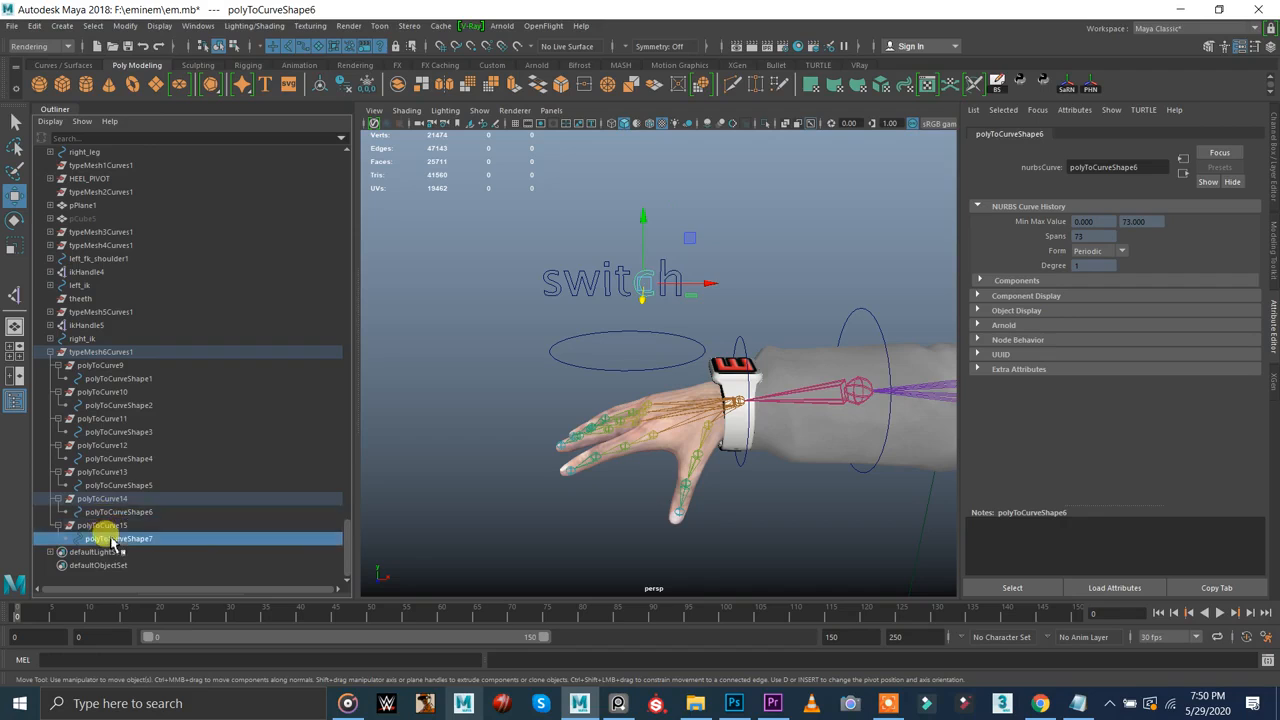
left_click(118, 485, "ctrl")
left_click(108, 458, "ctrl")
left_click(106, 431, "ctrl")
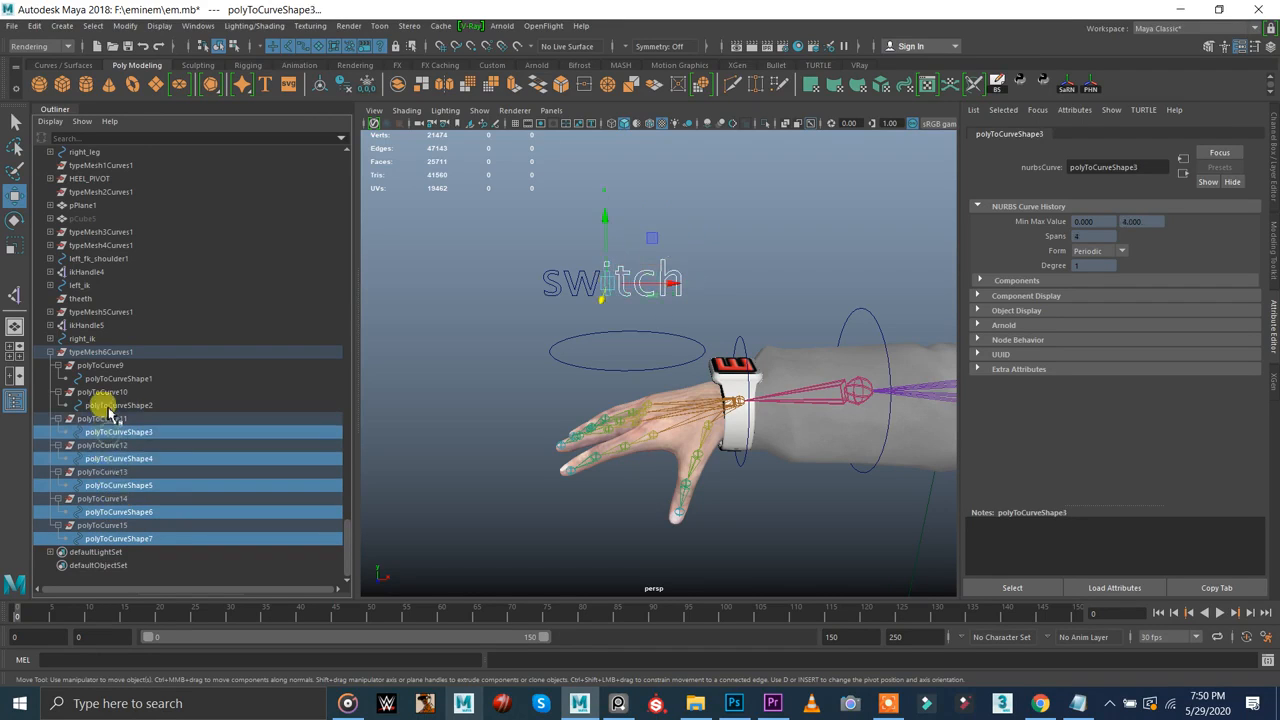
left_click(108, 404, "ctrl")
left_click(112, 379, "ctrl")
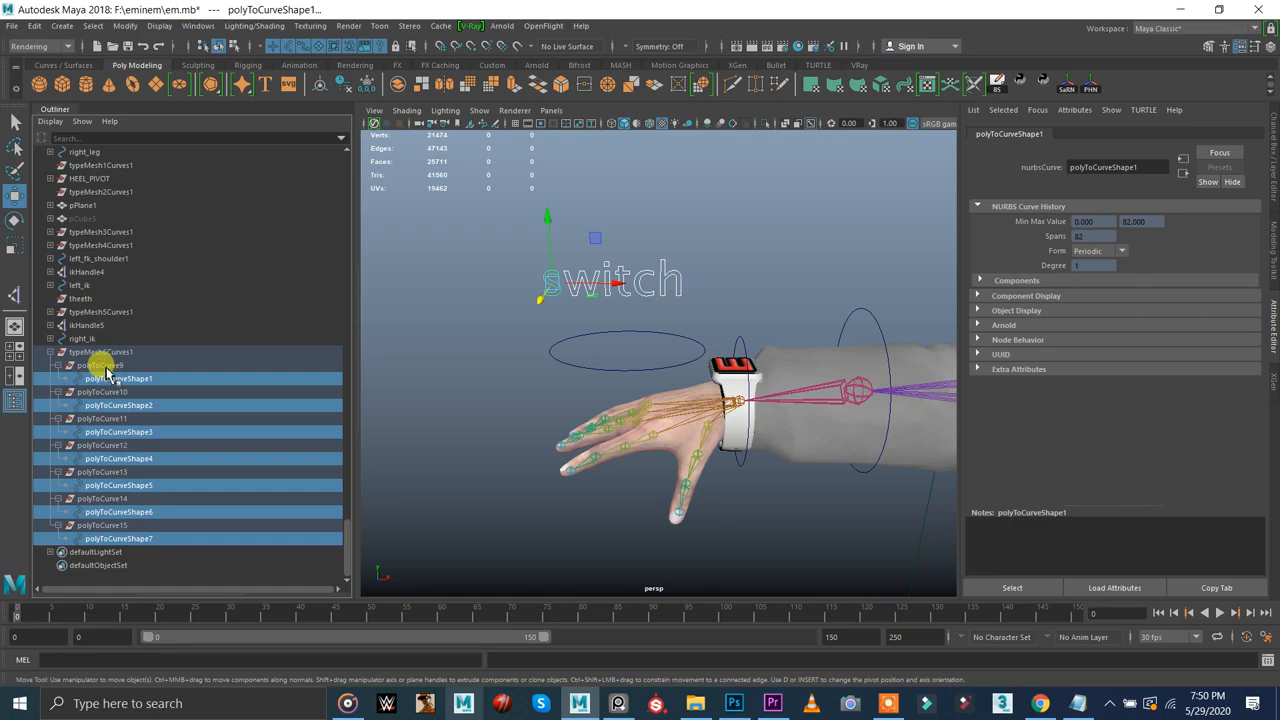
left_click(104, 380, "ctrl")
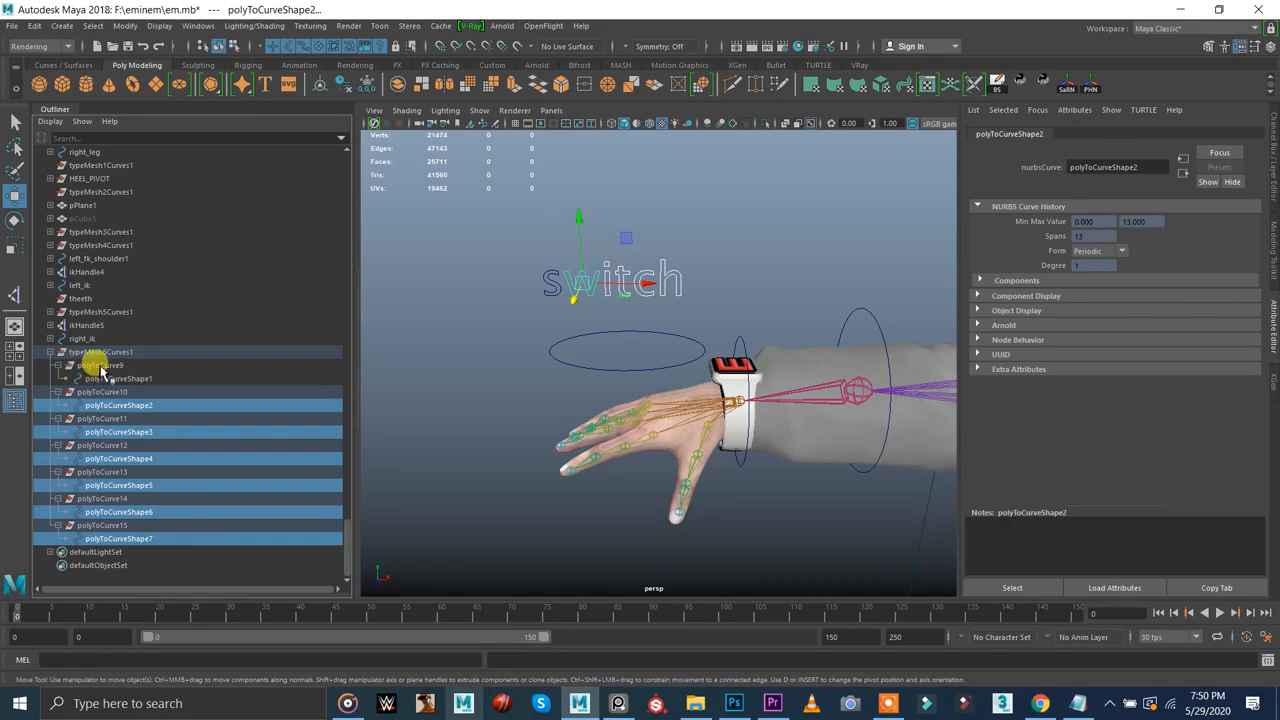
left_click(101, 366, "ctrl")
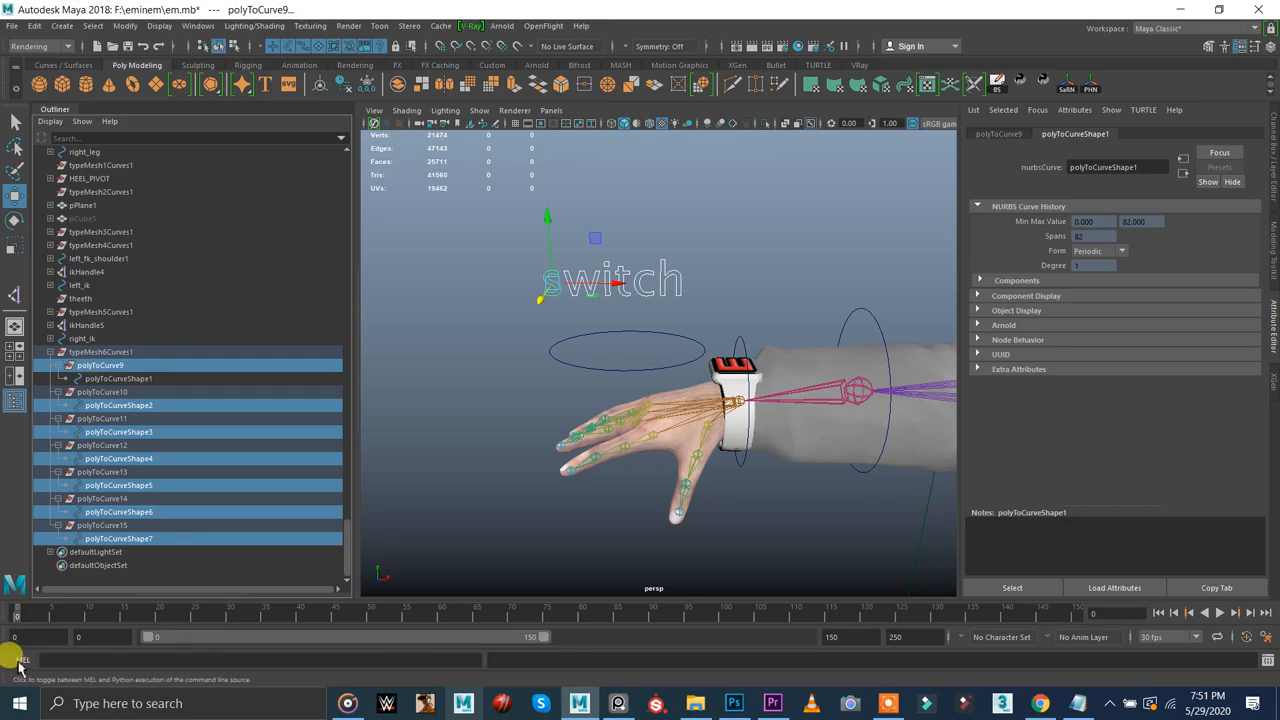
- Parent the selected letter shapes under polyToCurve9 with a MEL parent command and center the combined curve's pivot
left_click(88, 660)
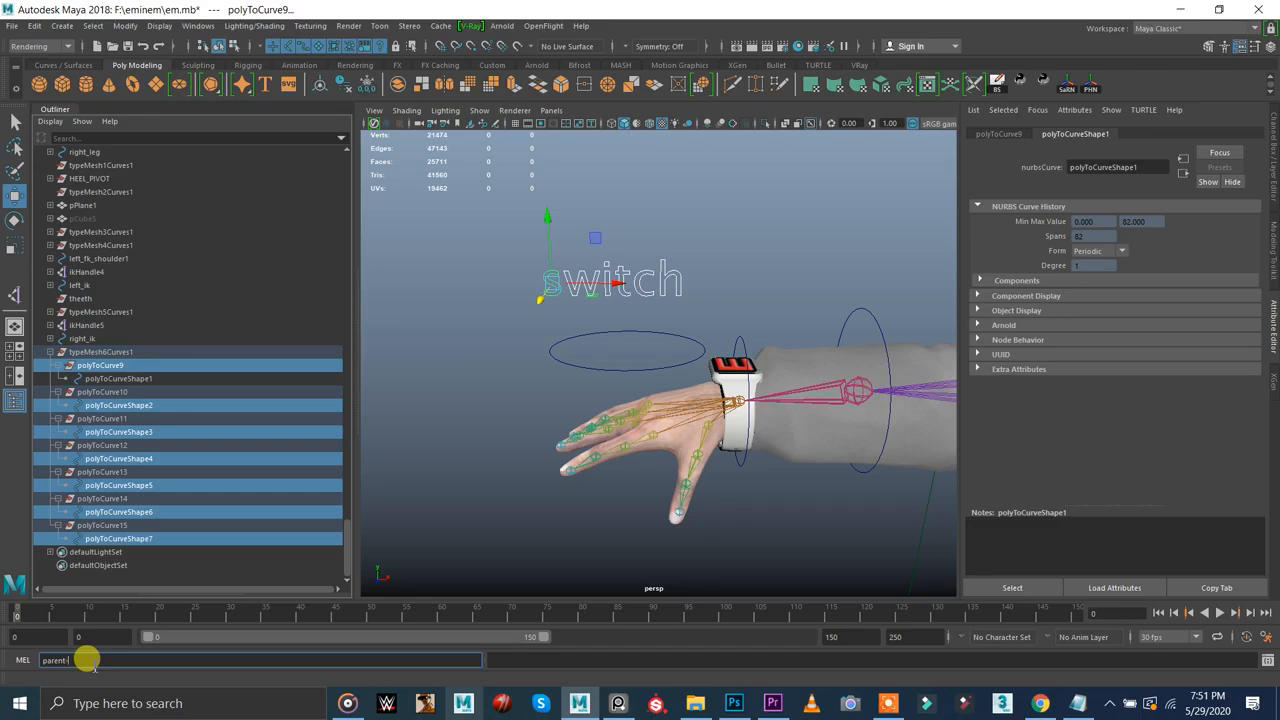
key("Return")
left_click(466, 333)
left_click(535, 290)
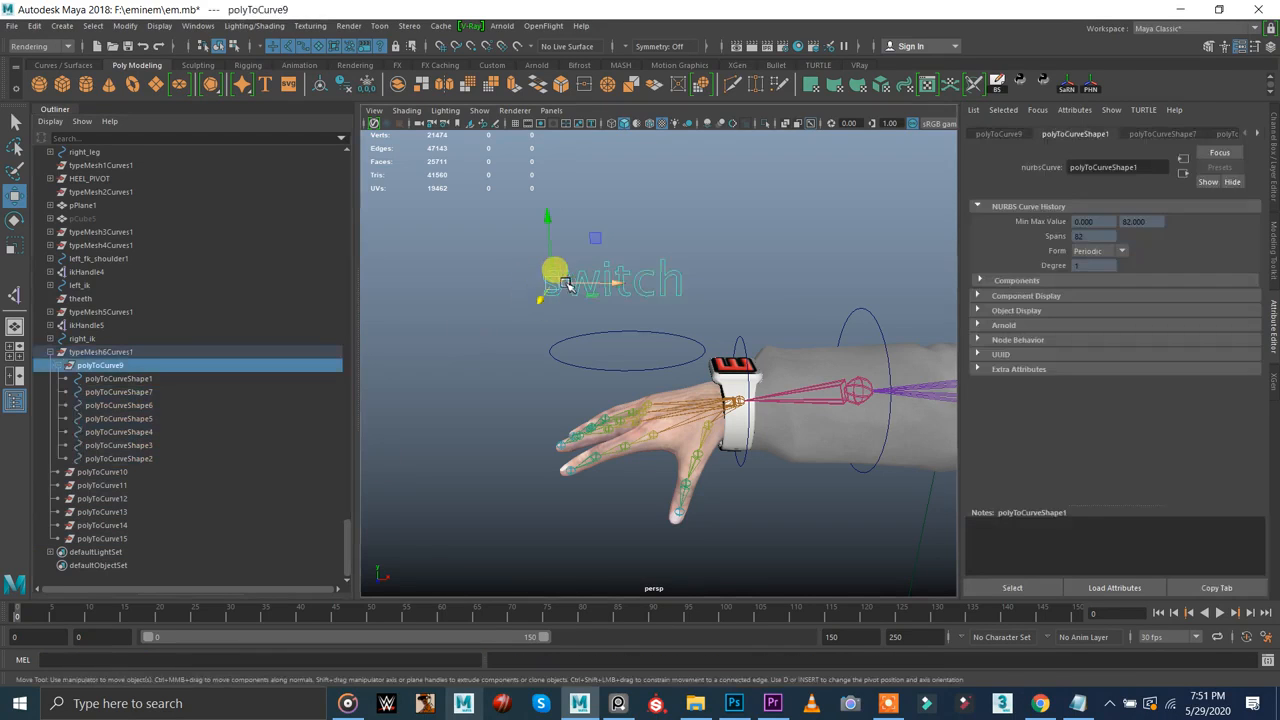
left_click(322, 84)
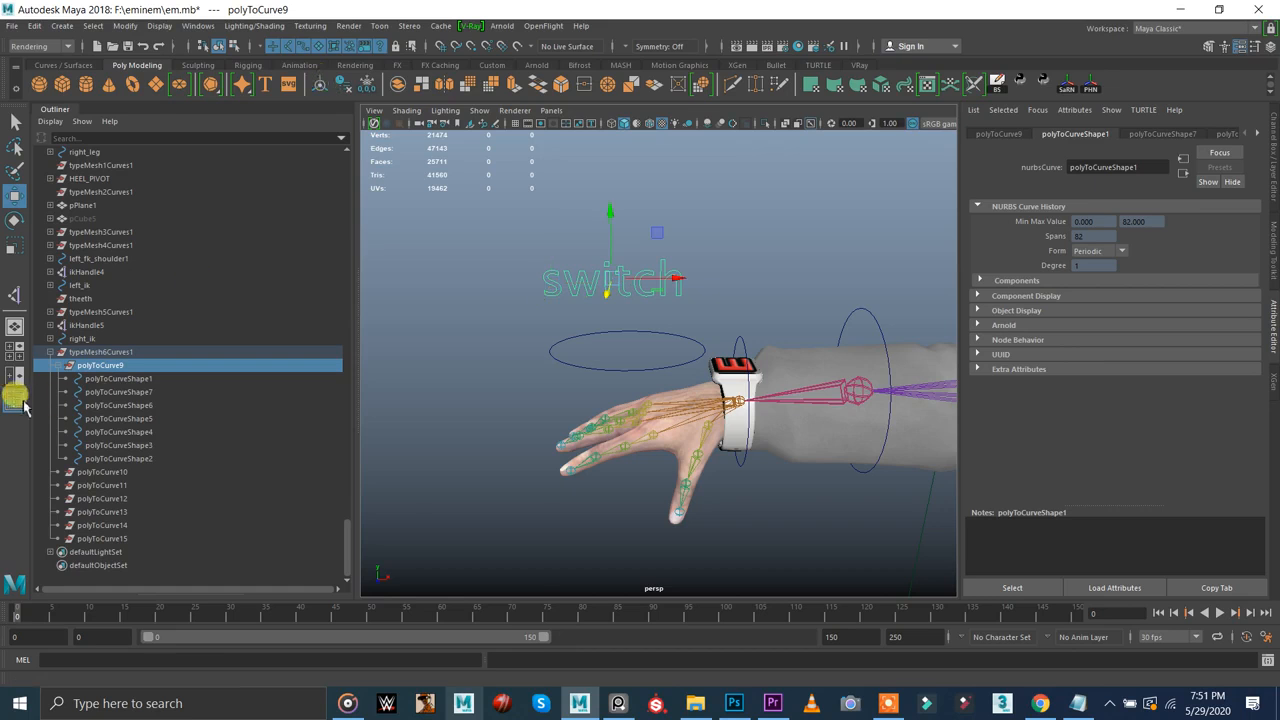
- Hide the Outliner and rename the combined switch curve to right_switch
left_click(15, 398)
left_click_drag(470, 303, 371, 306, "alt")
key("q")
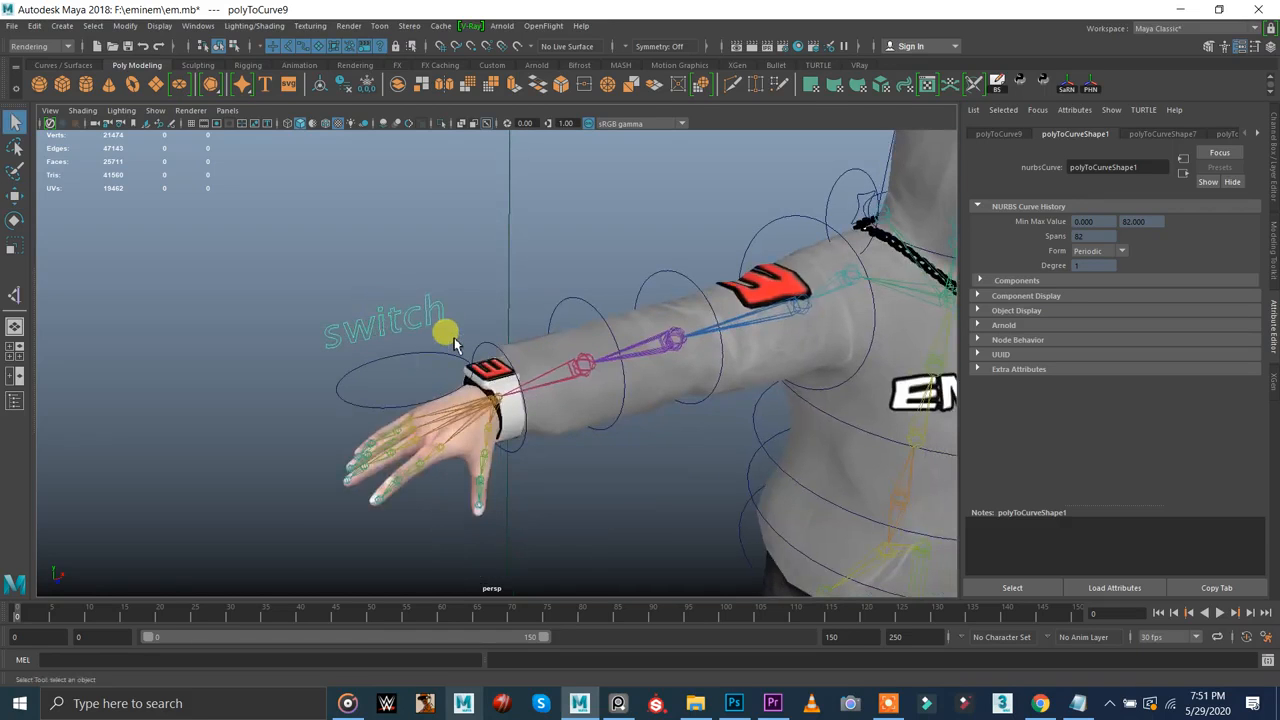
left_click(1272, 145)
left_click(362, 86)
key("w")
left_click(1106, 143)
left_click(1110, 137)
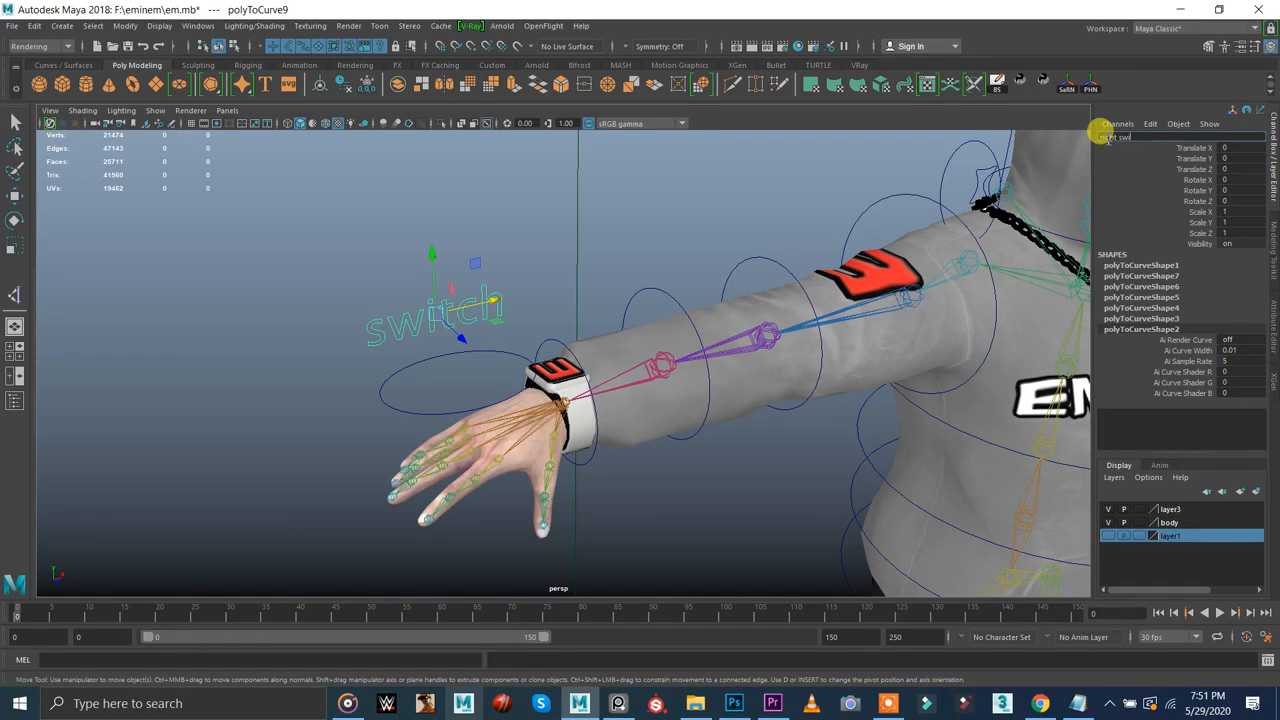
key("Return")
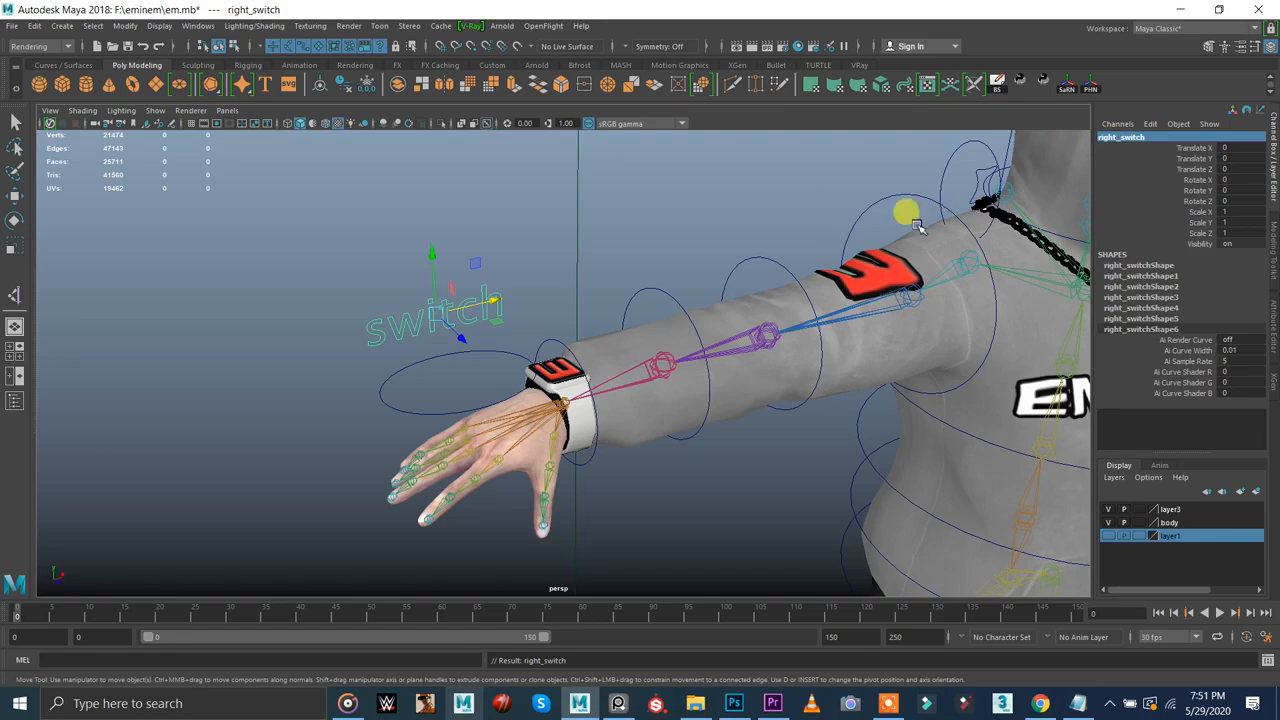
- Add a keyable float attribute named fk to the right_switch control, with minimum and maximum limits
left_click_drag(917, 225, 666, 223, "alt")
left_click(1150, 124)
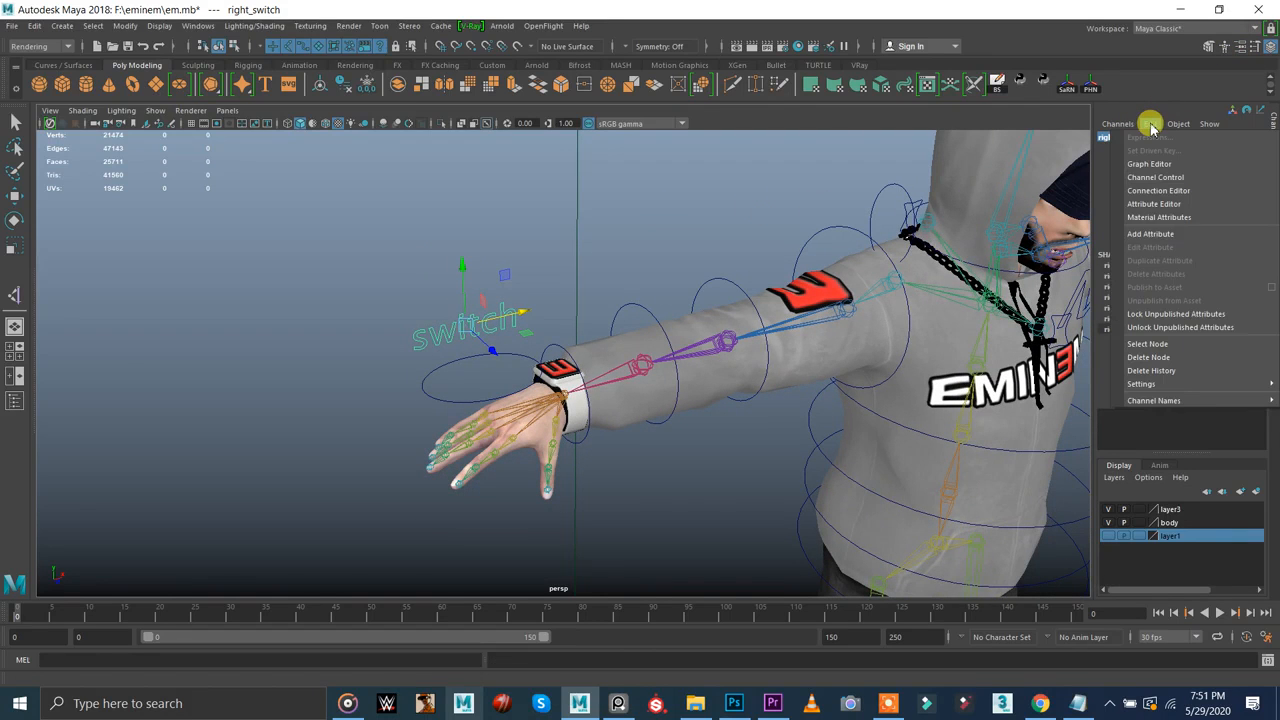
left_click(1150, 234)
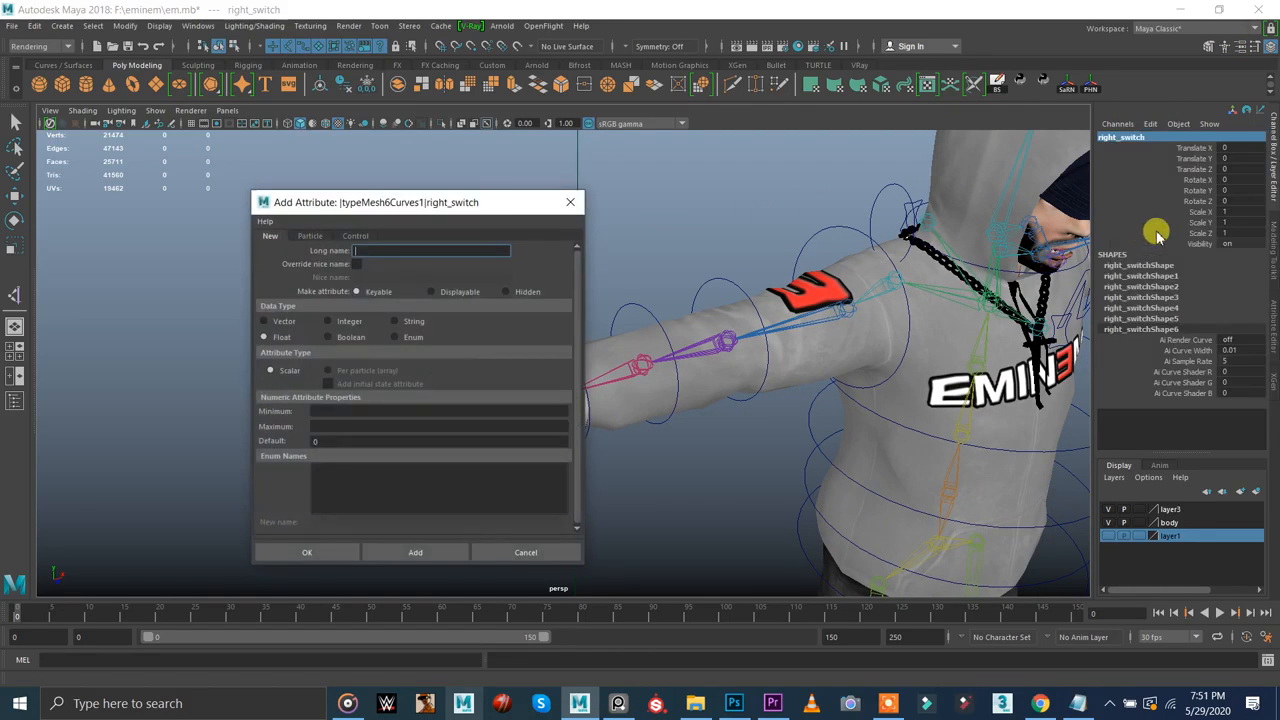
left_click_drag(386, 206, 749, 114)
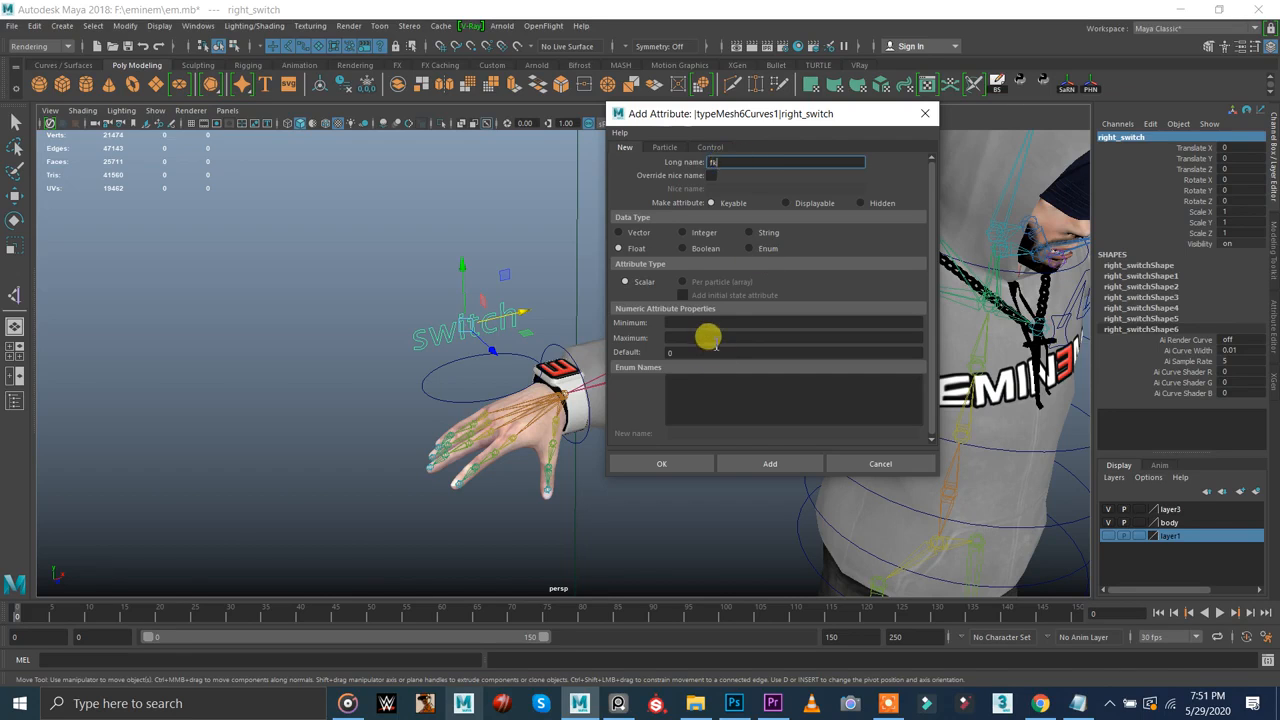
left_click(690, 321)
left_click(704, 338)
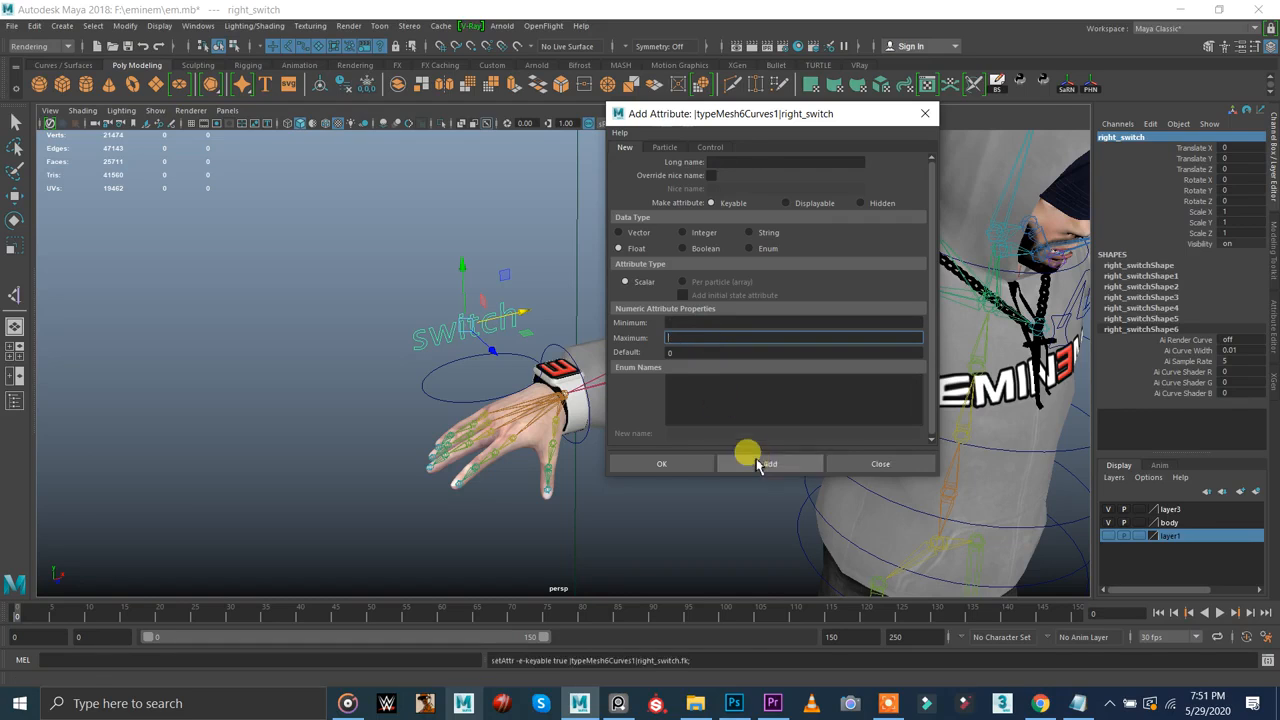
left_click(755, 460)
- Add a second keyable float attribute named ik to right_switch with minimum and maximum limits, and close the attribute dialog
left_click(743, 160)
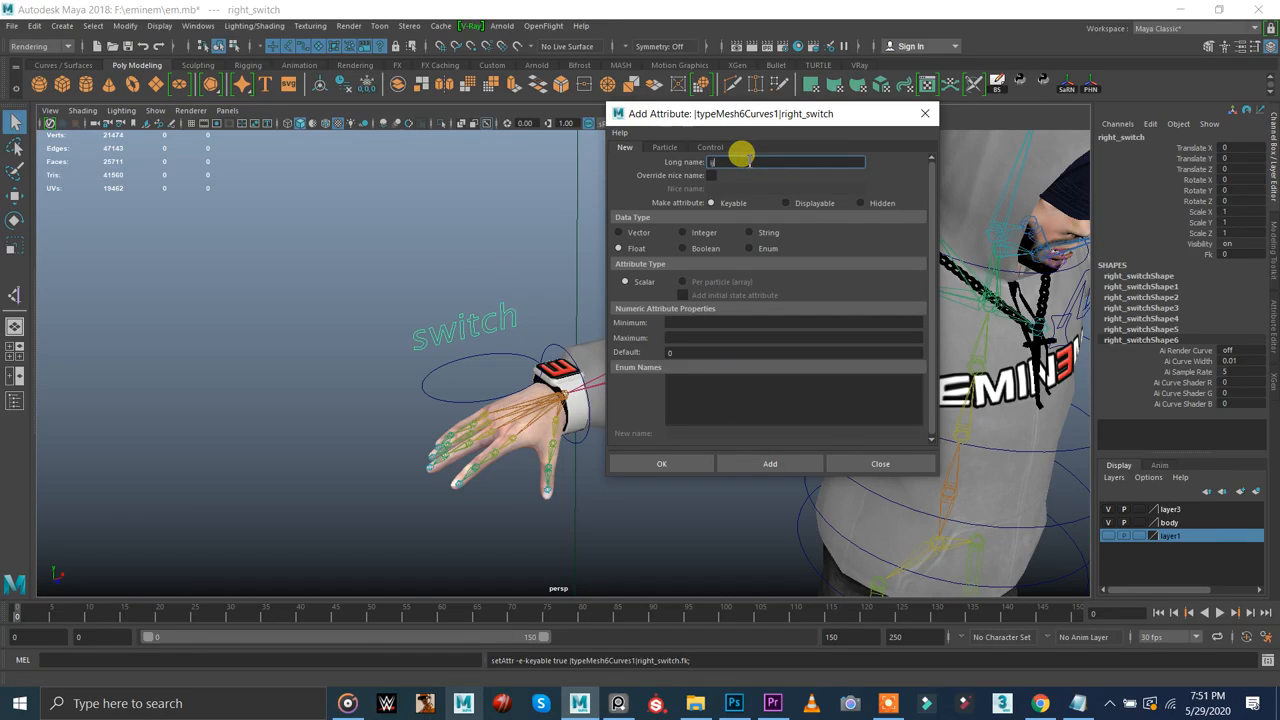
left_click(684, 322)
left_click(682, 338)
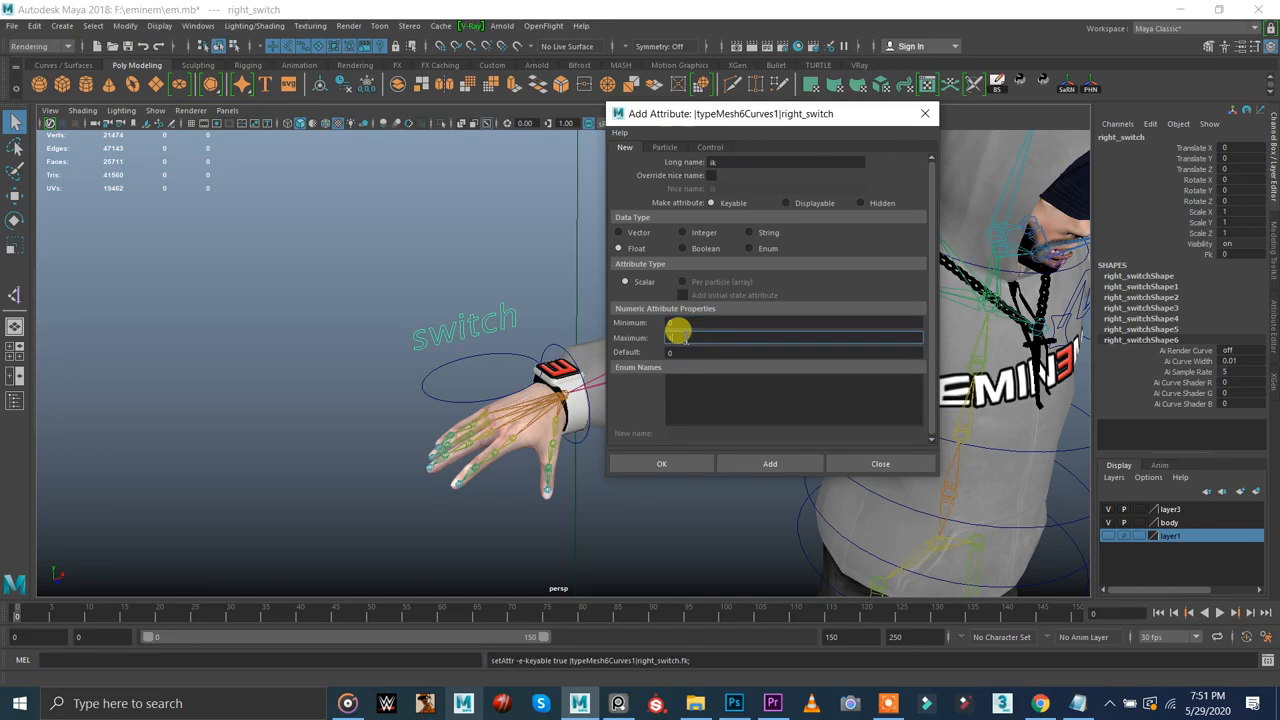
left_click(760, 463)
left_click(924, 113)
left_click_drag(450, 296, 429, 314, "alt")
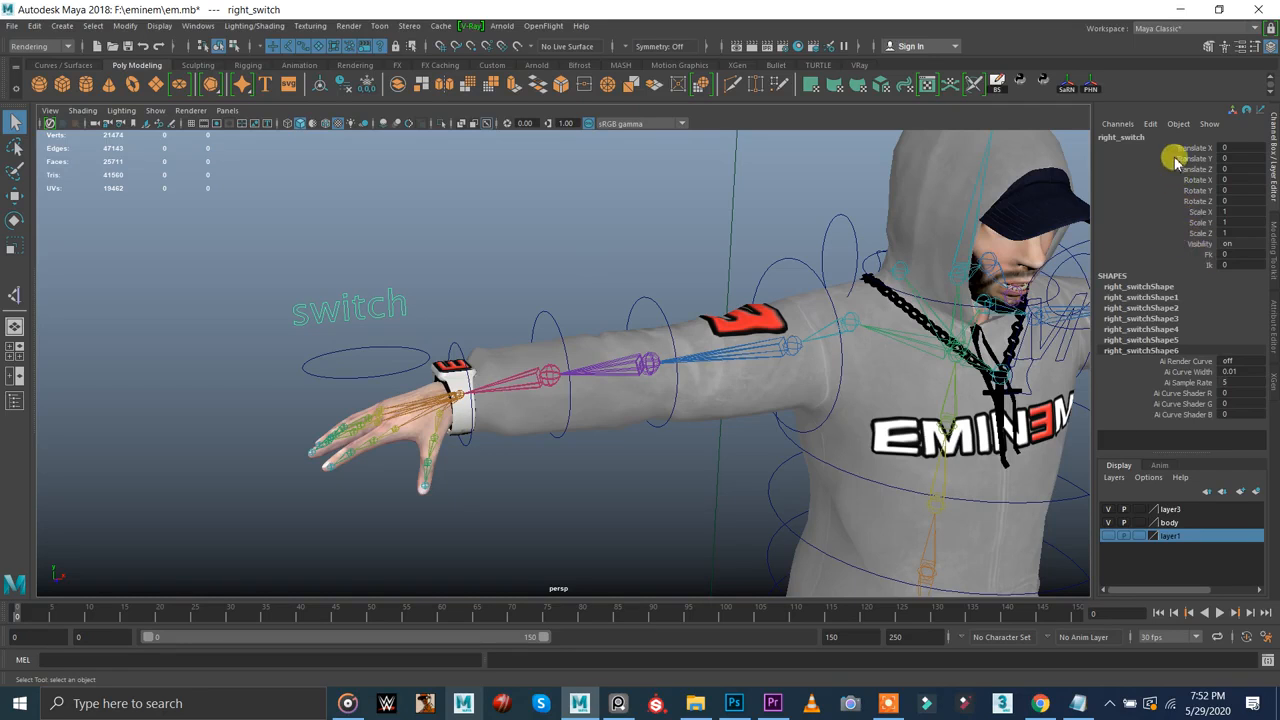
- Open the Connection Editor with right_switch as the source and show the Outliner beside it
left_click(1151, 125)
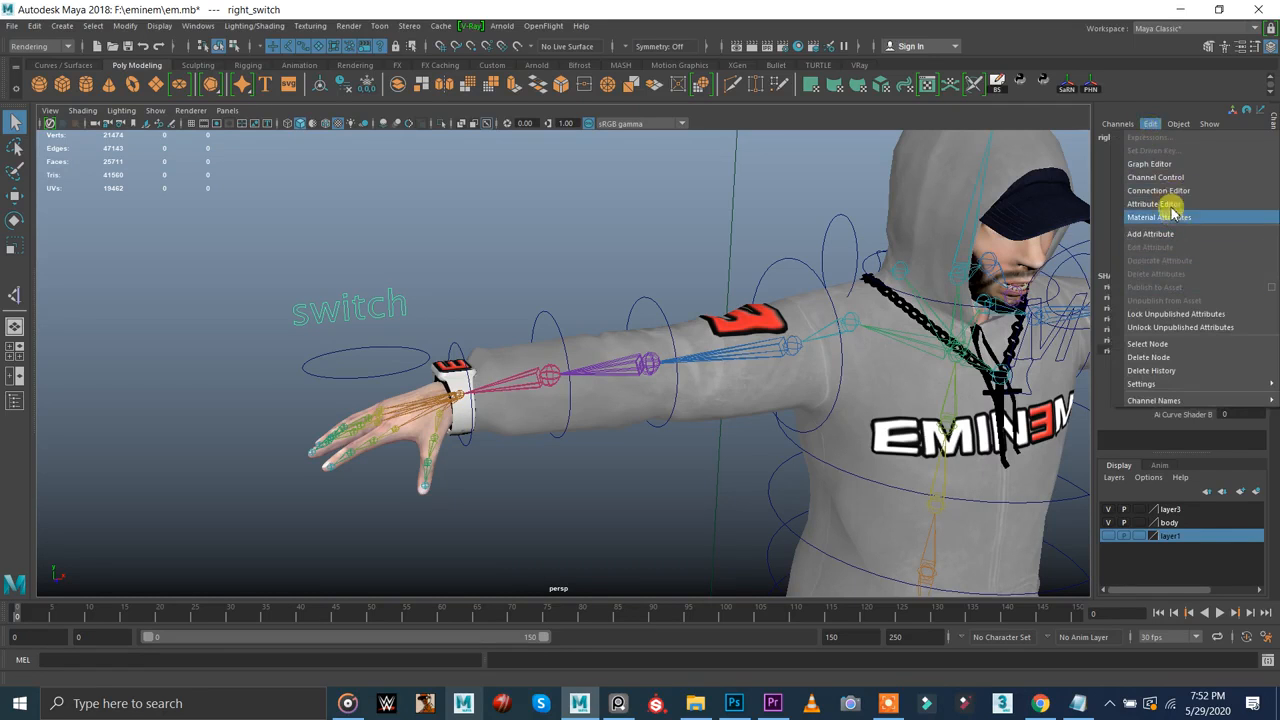
left_click(1168, 192)
left_click(12, 398)
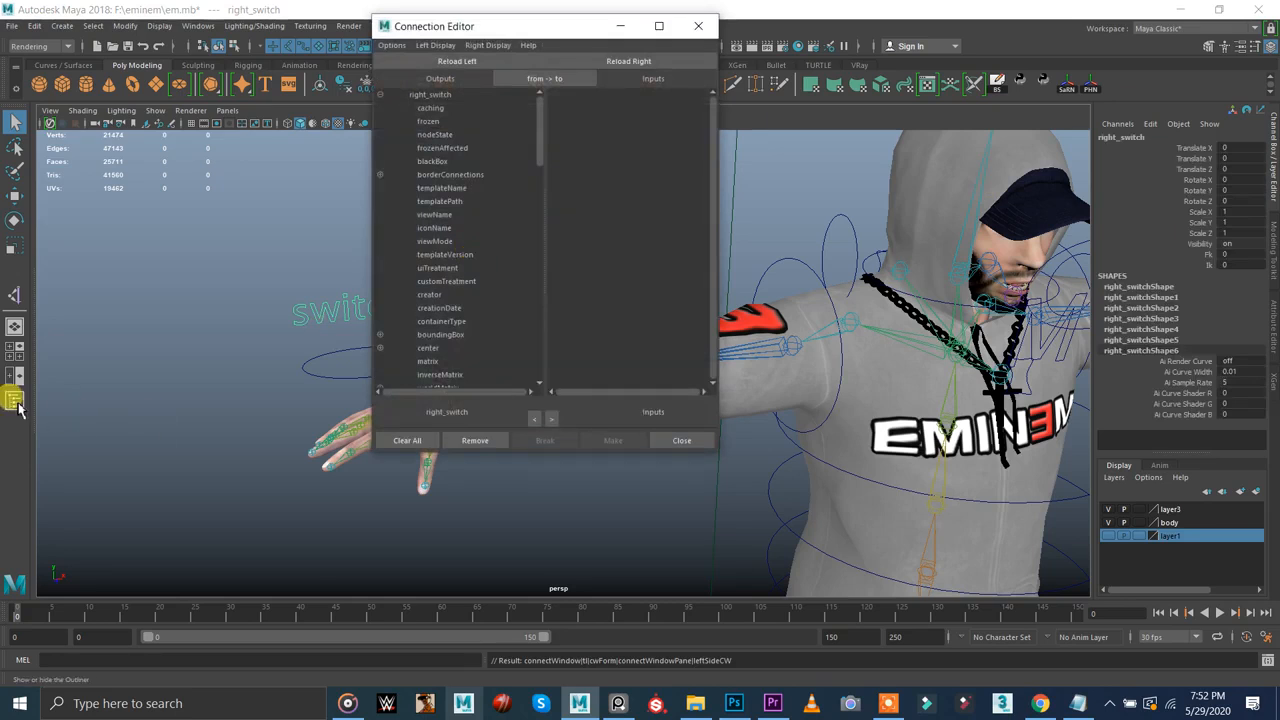
left_click_drag(547, 26, 487, 423)
- Locate the right wrist joint in the Outliner and inspect fk_right_wrist_parentConstraint1 and right_wrist_orientConstraint2
left_click(650, 375)
key("f")
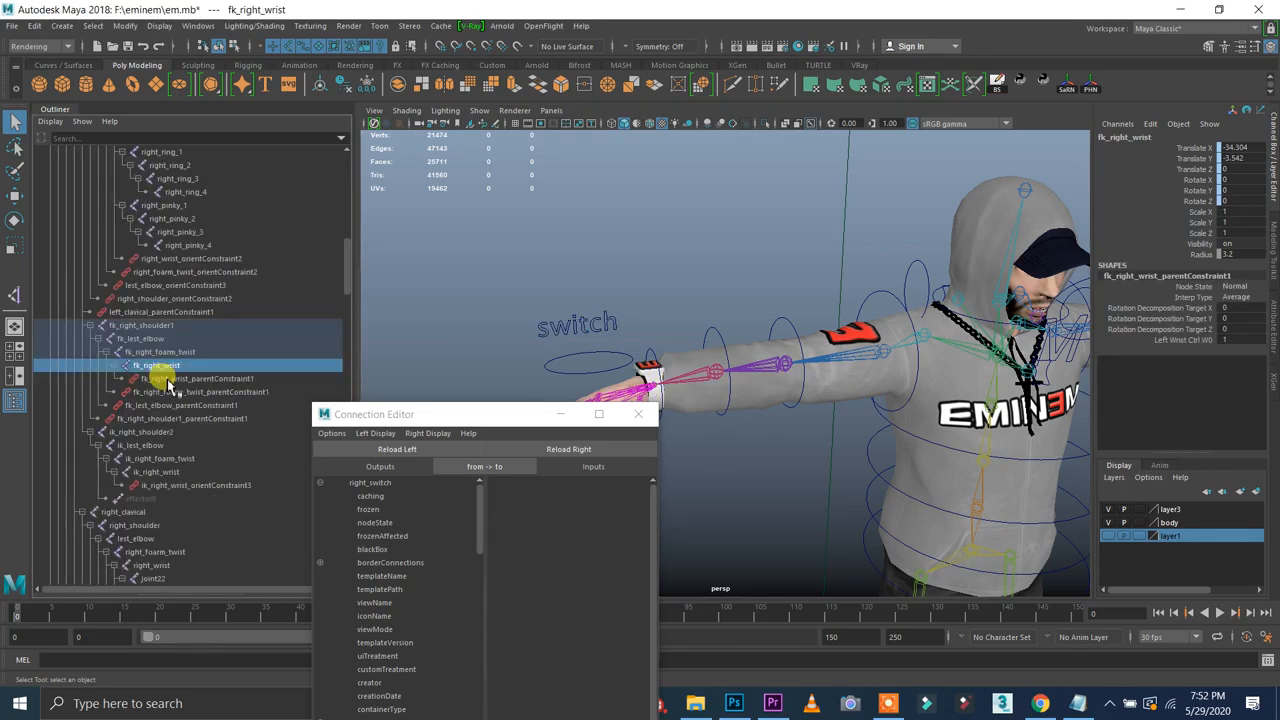
left_click(168, 378)
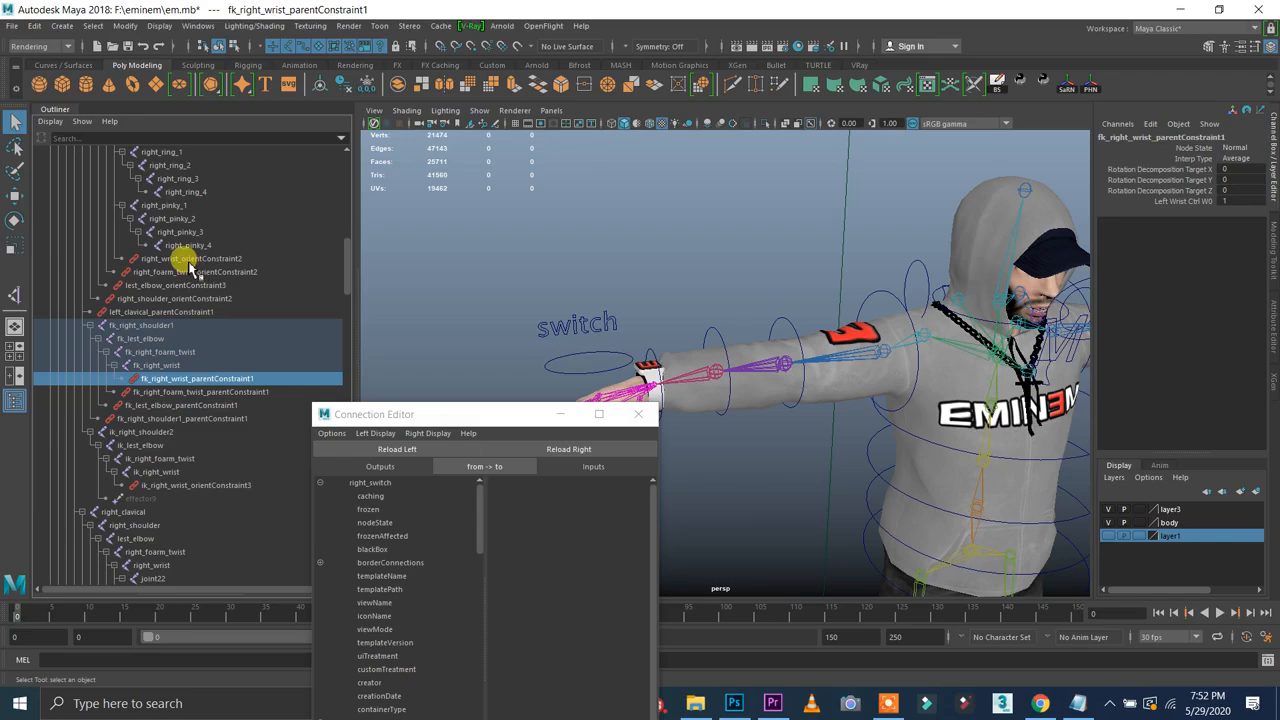
left_click(187, 259)
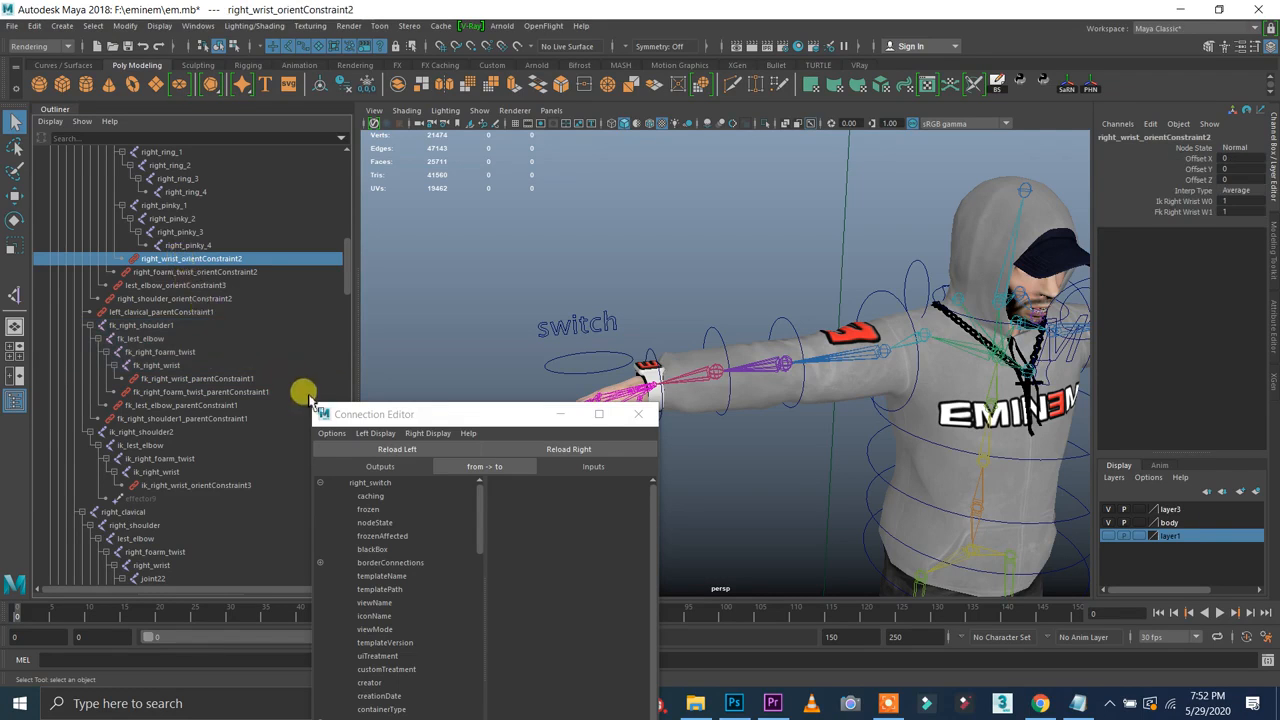
- Examine the right index and pinky joints within the arm hierarchy and on the model
left_click_drag(338, 416, 396, 117)
middle_click_drag(771, 294, 985, 262, "alt")
left_click(855, 383)
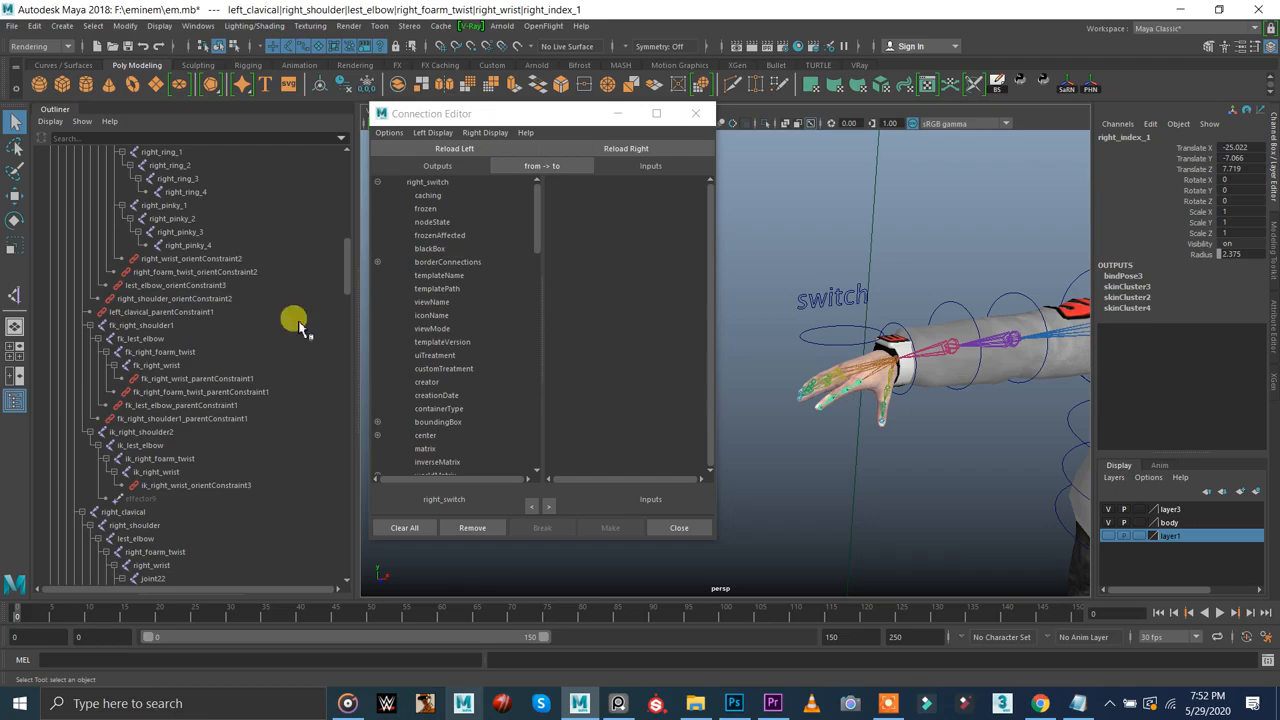
key("f")
scroll(190, 290, "down", 8)
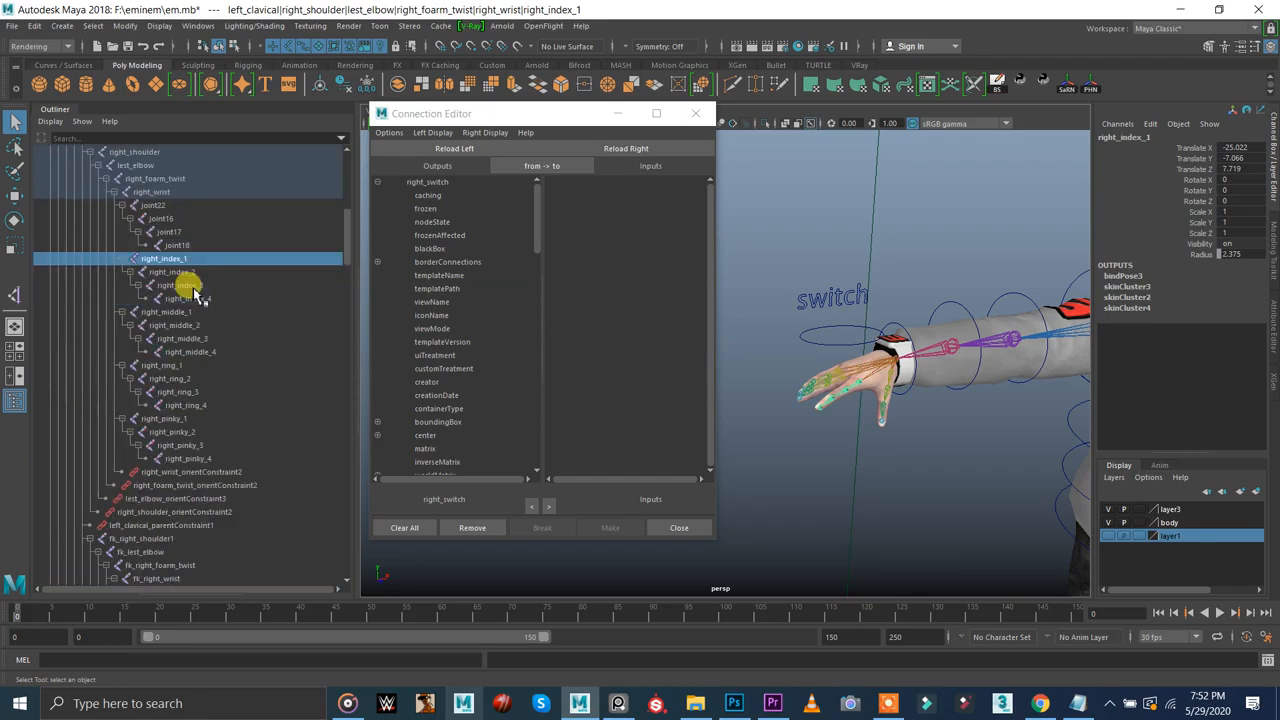
left_click(203, 433)
right_click_drag(895, 344, 706, 320, "alt")
left_click_drag(1012, 347, 785, 397, "alt")
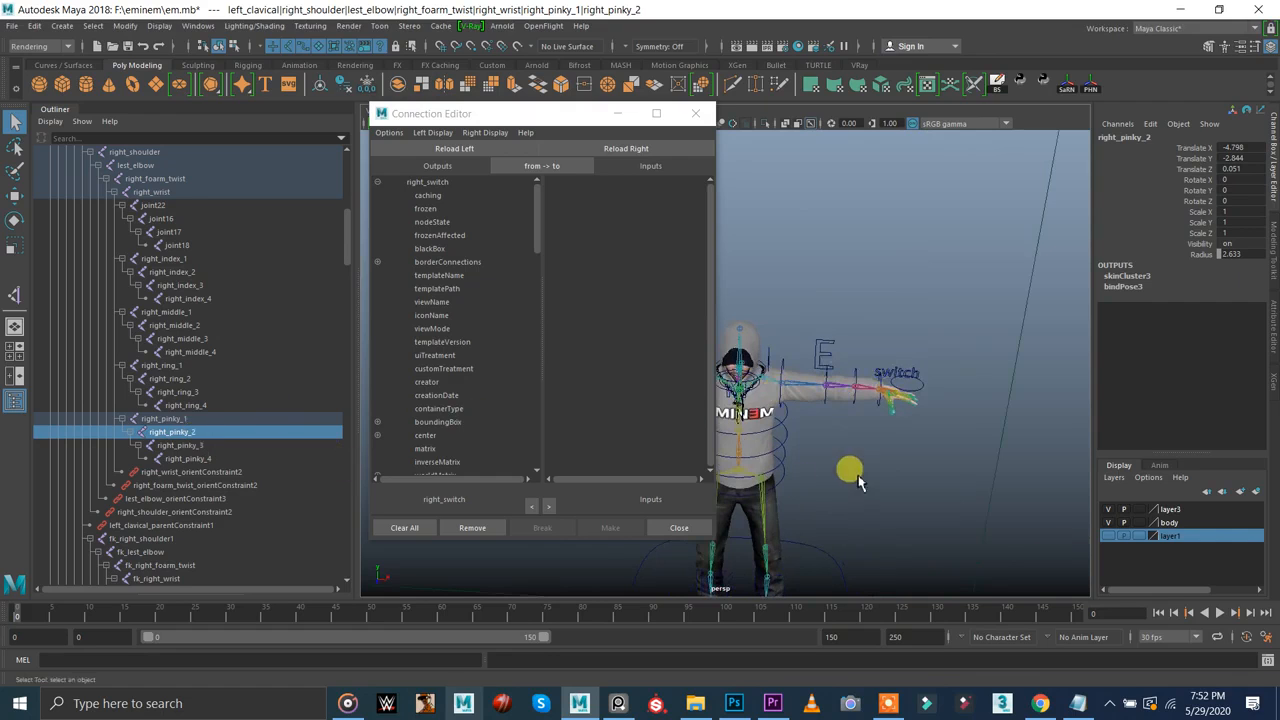
key("f")
scroll(700, 380, "down", 10)
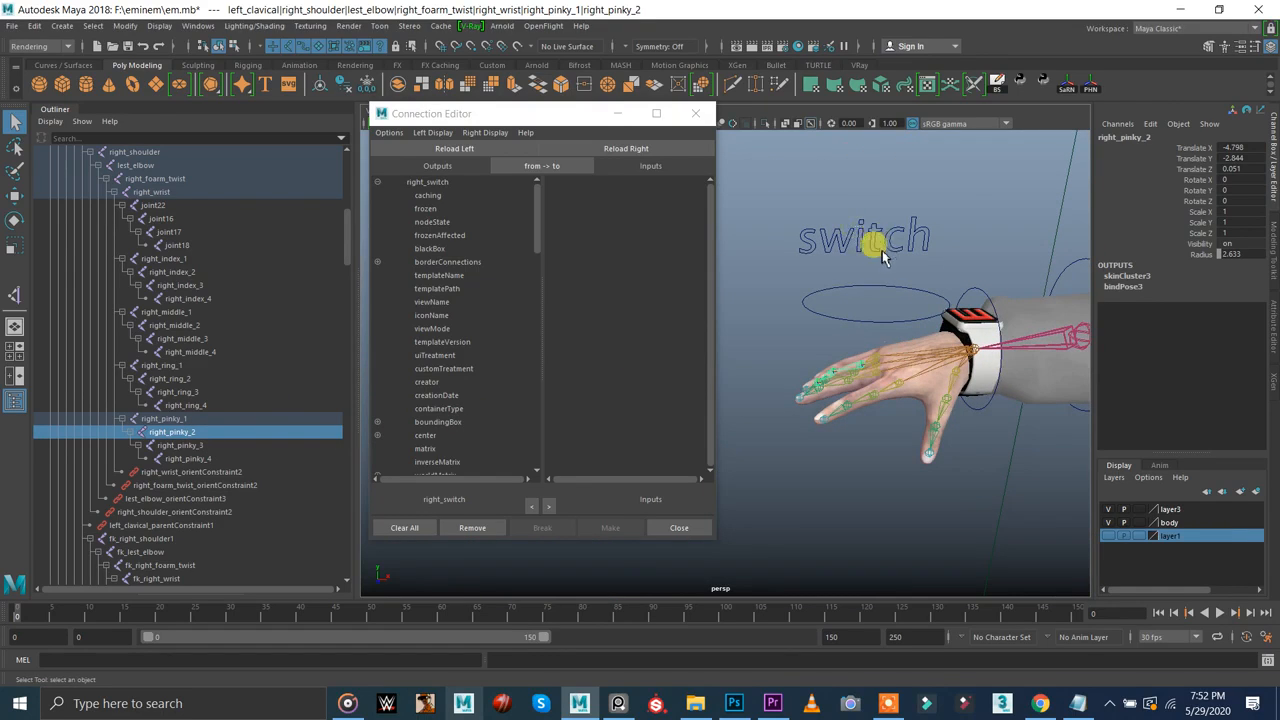
- Reload right_switch as the Connection Editor's source and filter its attribute list to outputs only
left_click(876, 246)
left_click(437, 146)
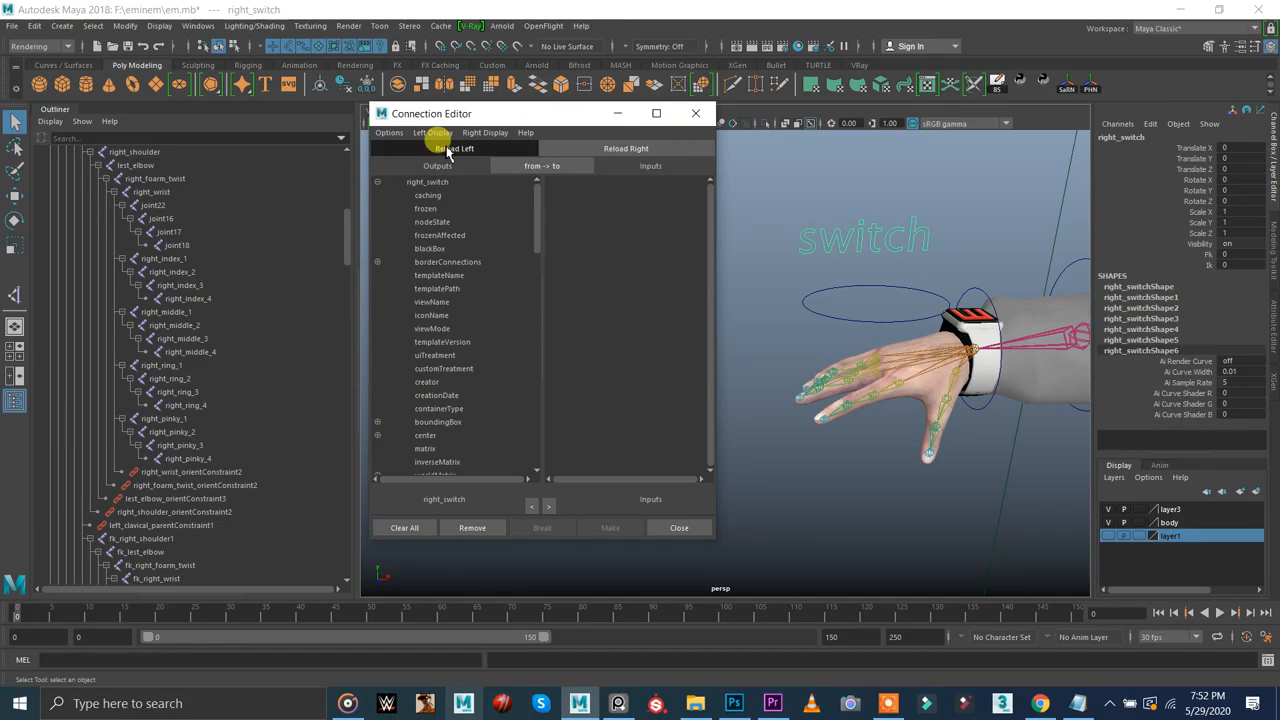
left_click(434, 133)
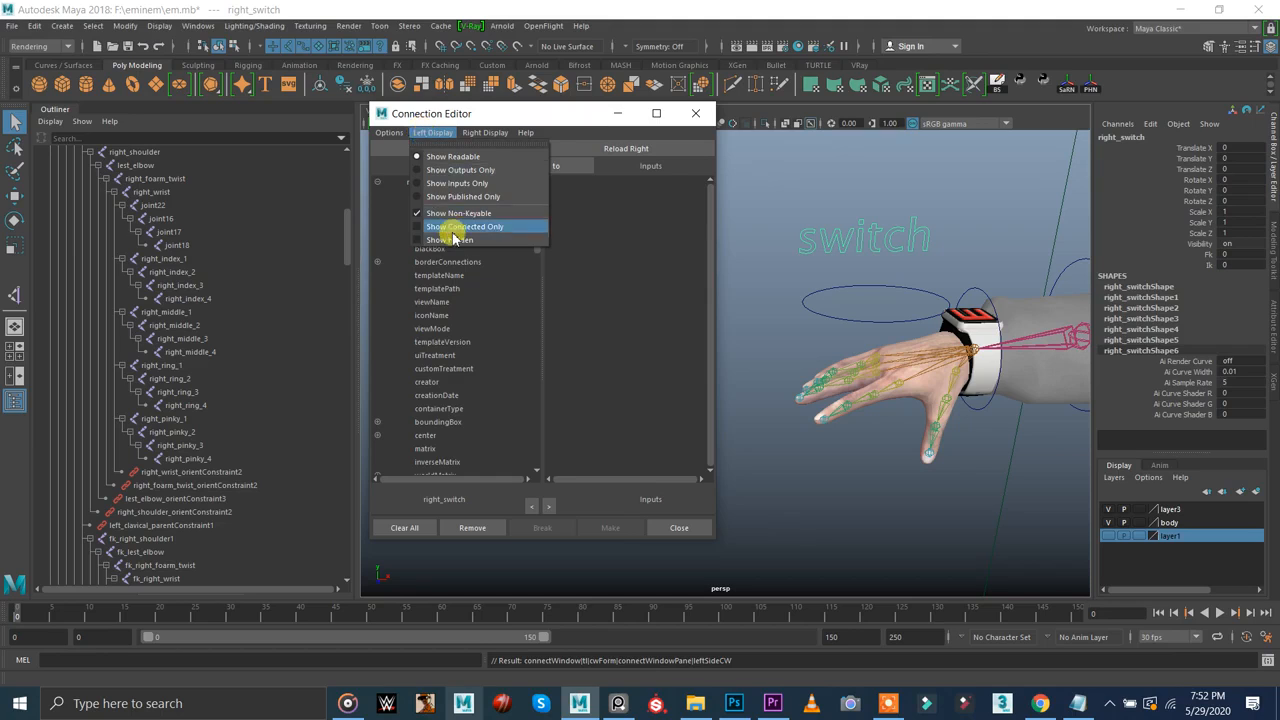
left_click(458, 171)
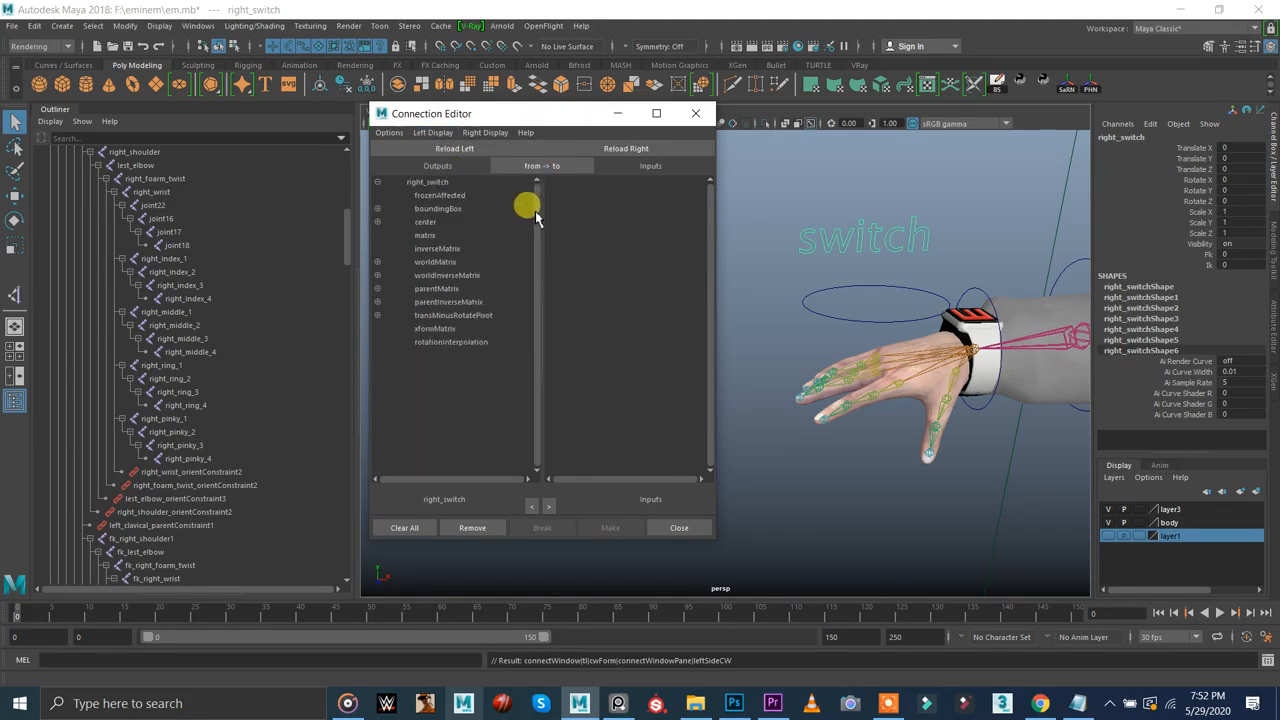
- Show all readable attributes of right_switch in the Connection Editor's source list and select ik
left_click(434, 133)
left_click(453, 174)
left_click(432, 132)
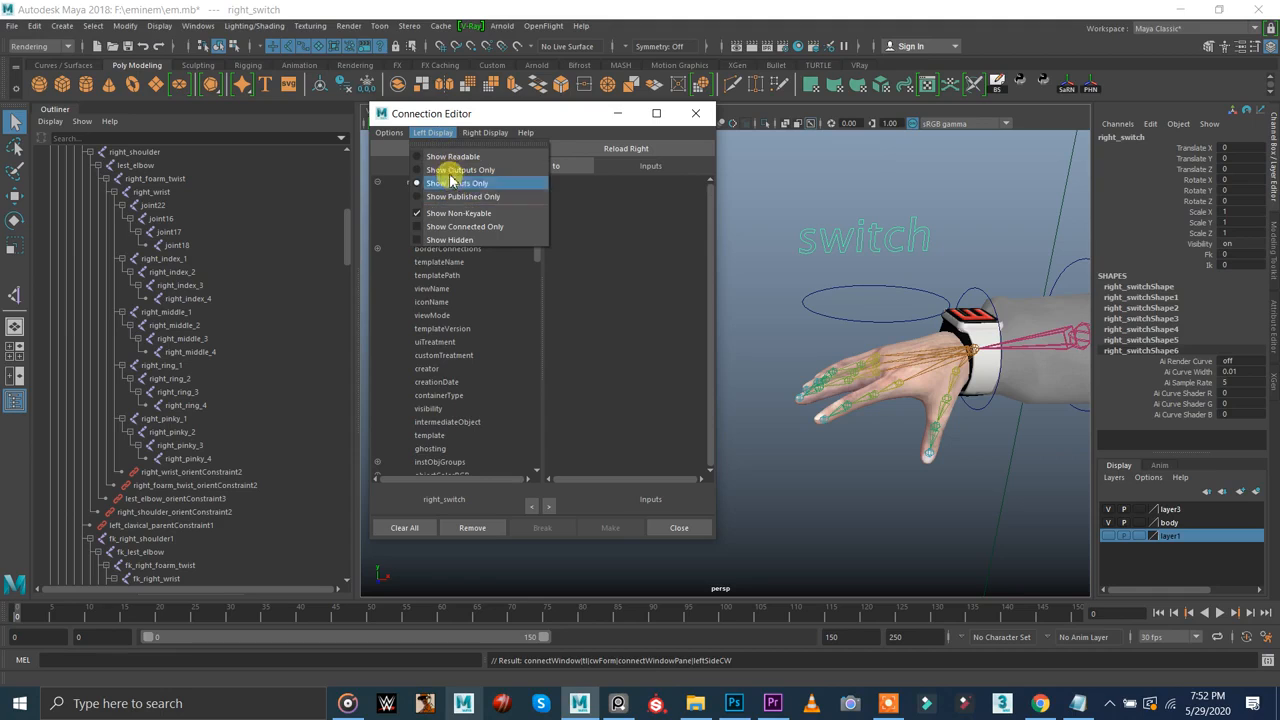
left_click(452, 181)
left_click(430, 132)
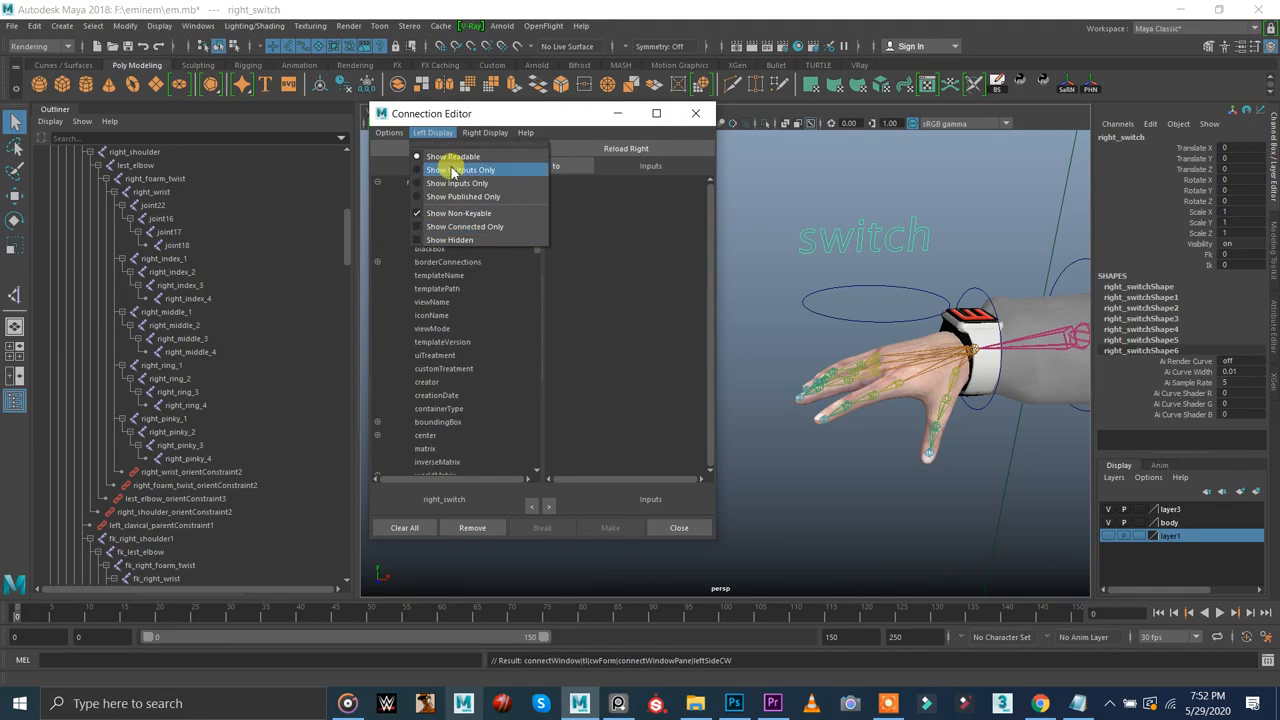
left_click(452, 170)
scroll(523, 234, "down", 10)
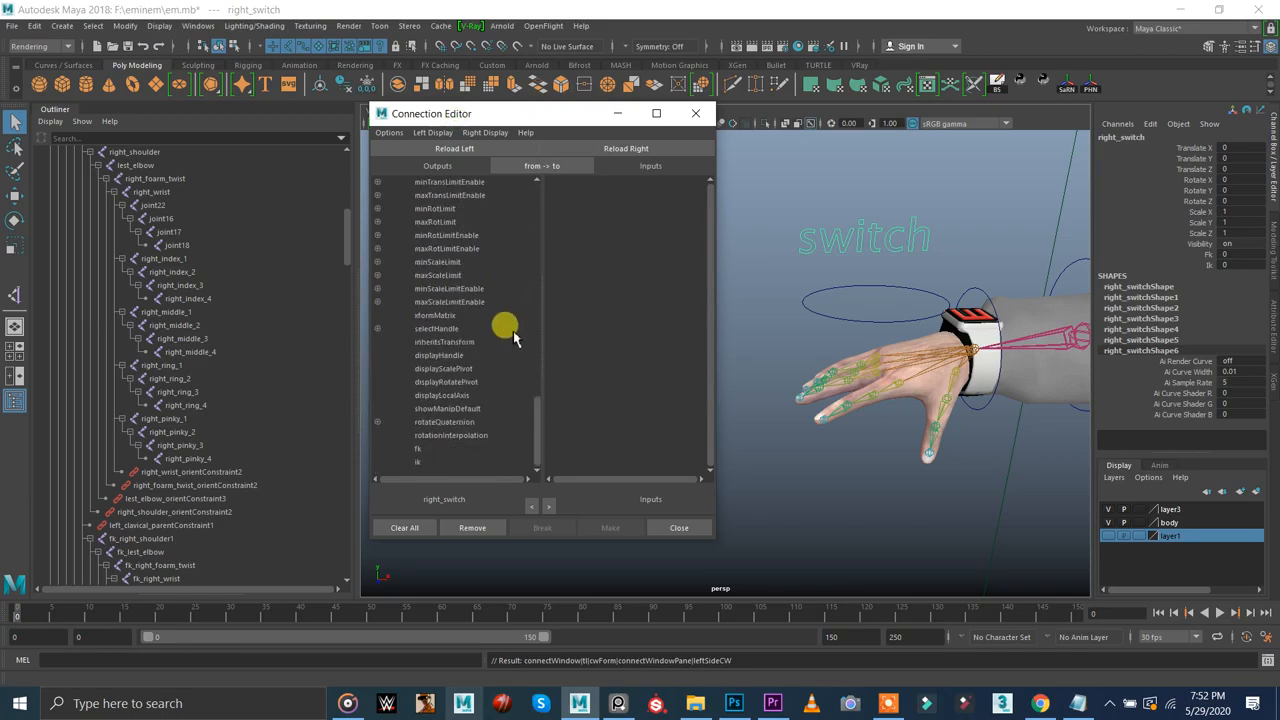
left_click(421, 461)
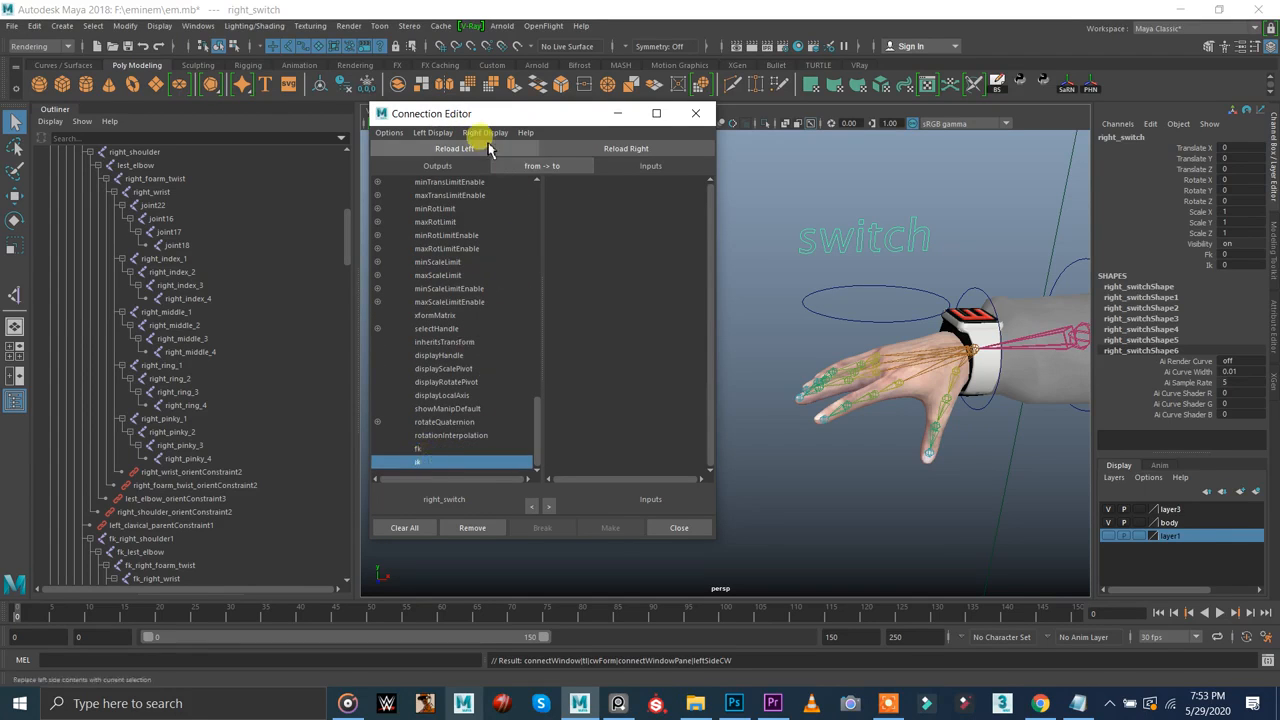
- Try the published-only, inputs-only and outputs-only filters on the source list, then return it to readable attributes
left_click_drag(463, 122, 393, 58)
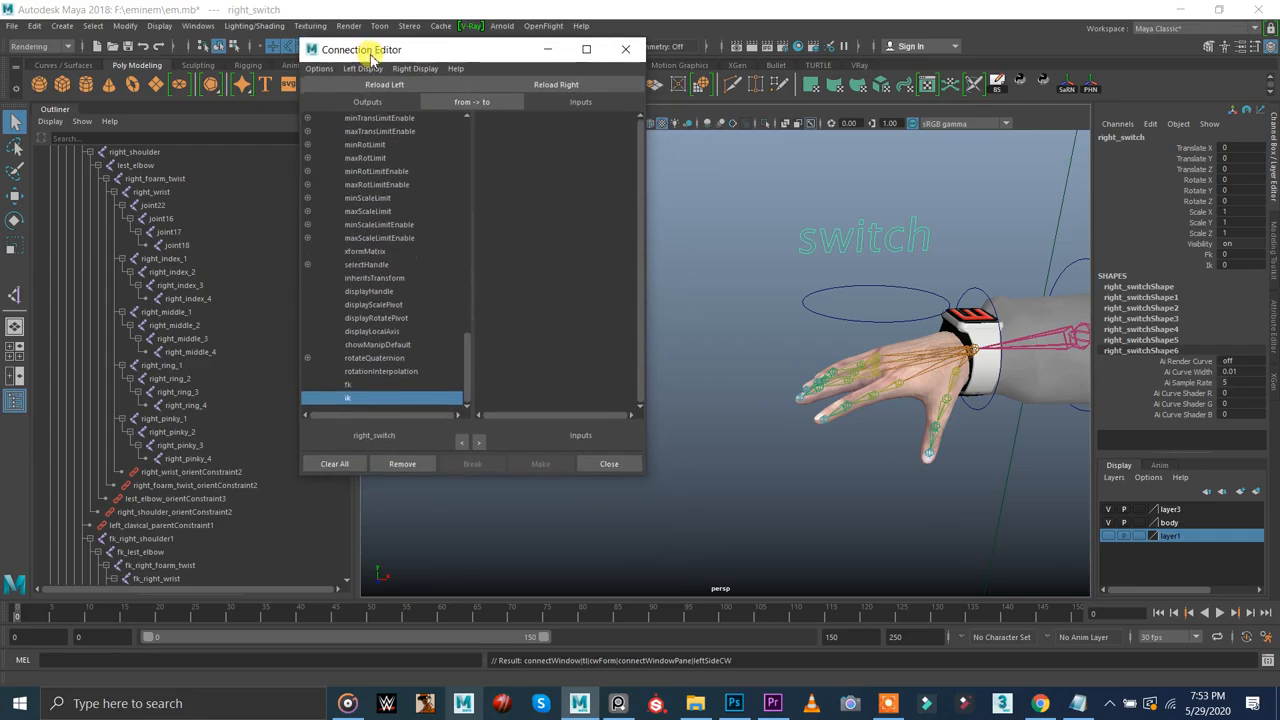
left_click(357, 72)
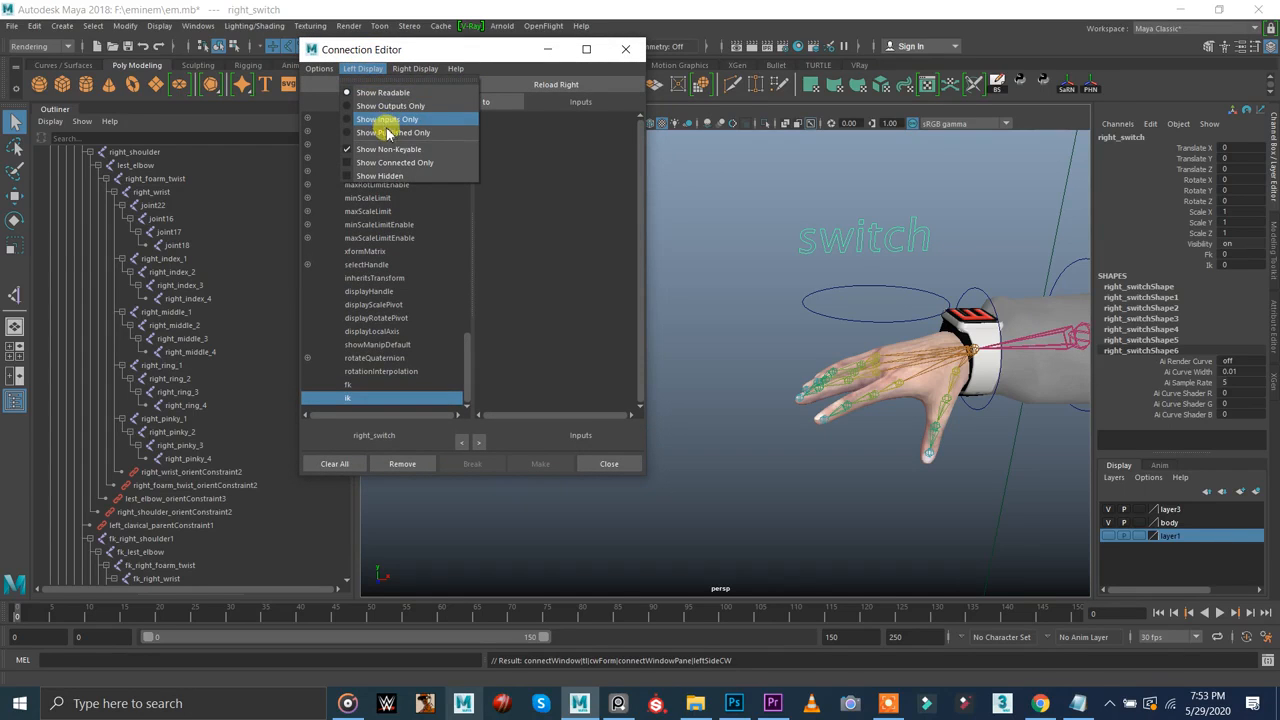
left_click(381, 132)
left_click(362, 68)
left_click(375, 122)
left_click(365, 69)
left_click(377, 107)
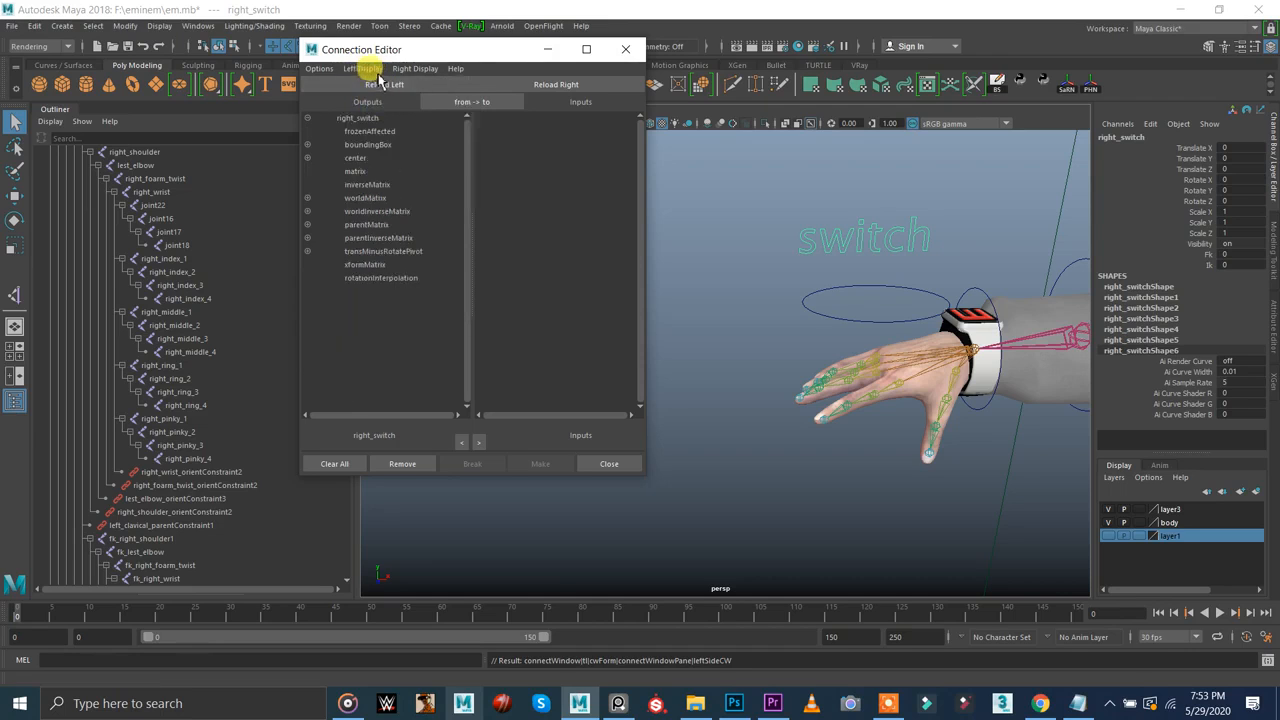
left_click(365, 69)
left_click(366, 92)
- Hide non-keyable attributes in the source list, keep hidden ones enabled without the connected-only filter, and select right_switch's ik attribute
left_click(365, 69)
left_click(381, 162)
left_click(376, 69)
left_click(381, 176)
left_click(362, 71)
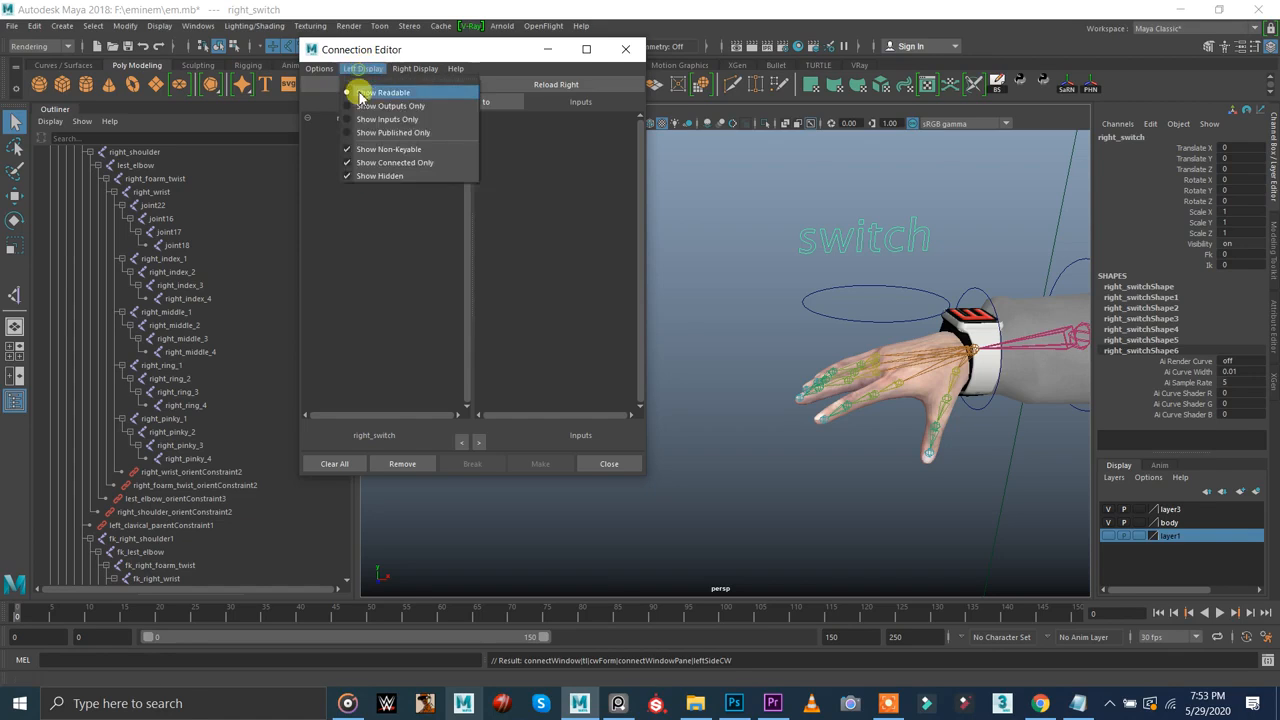
left_click(373, 150)
left_click(363, 68)
left_click(383, 152)
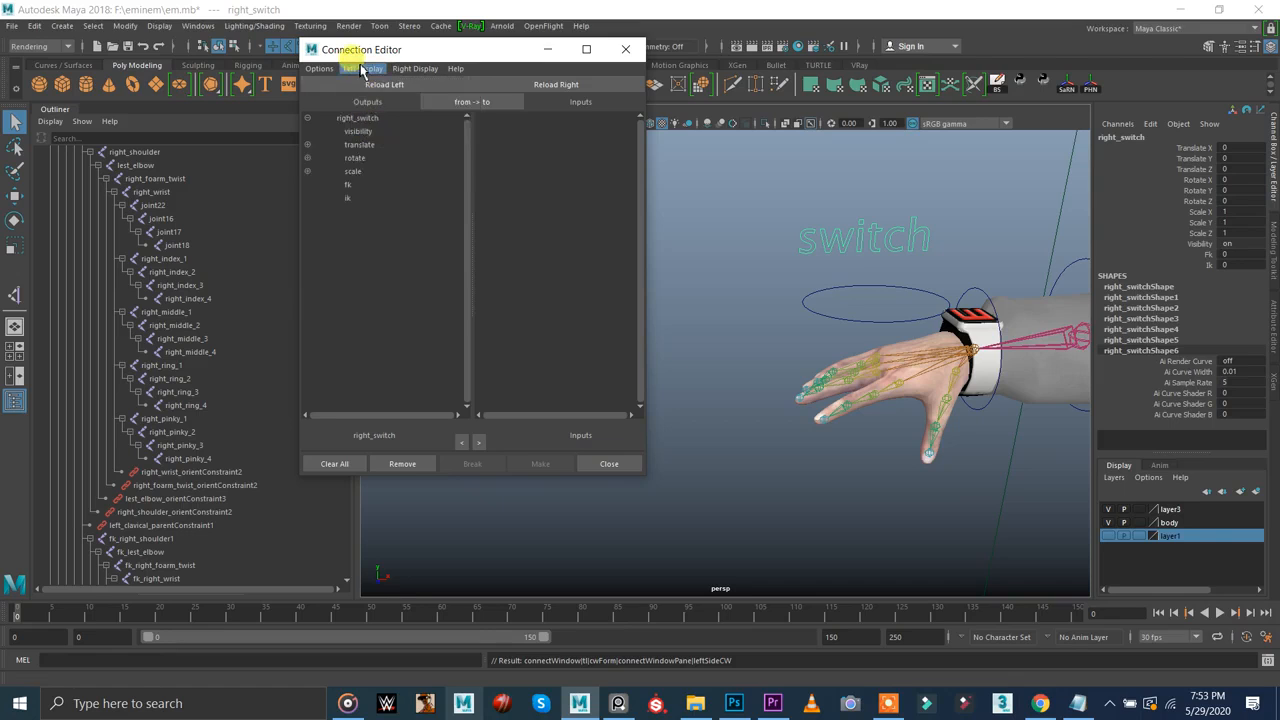
left_click(362, 70)
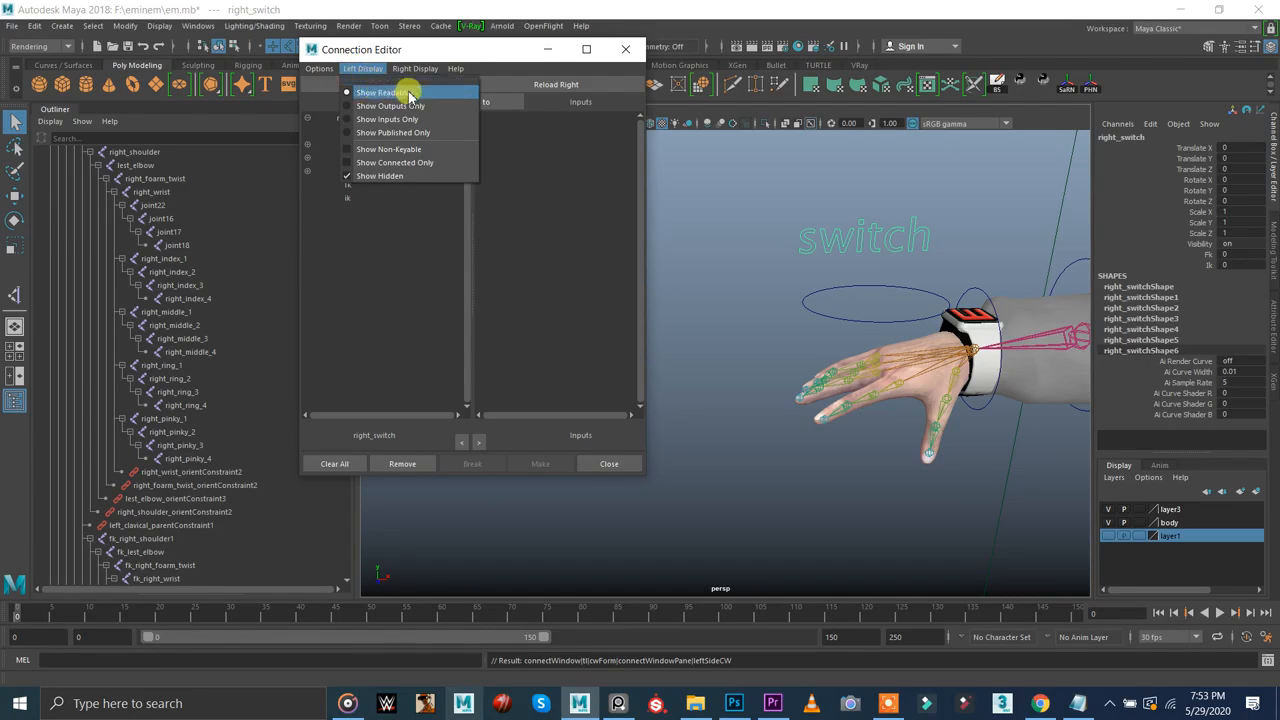
left_click(388, 177)
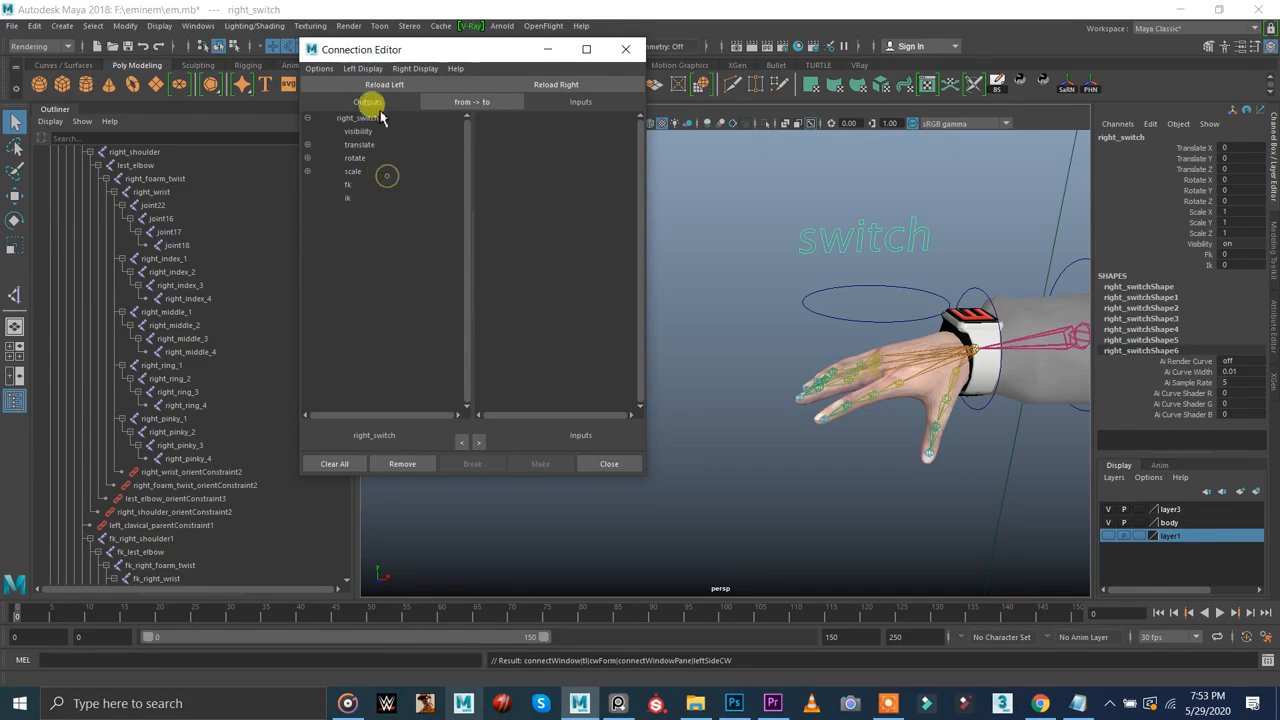
left_click(362, 70)
left_click(385, 177)
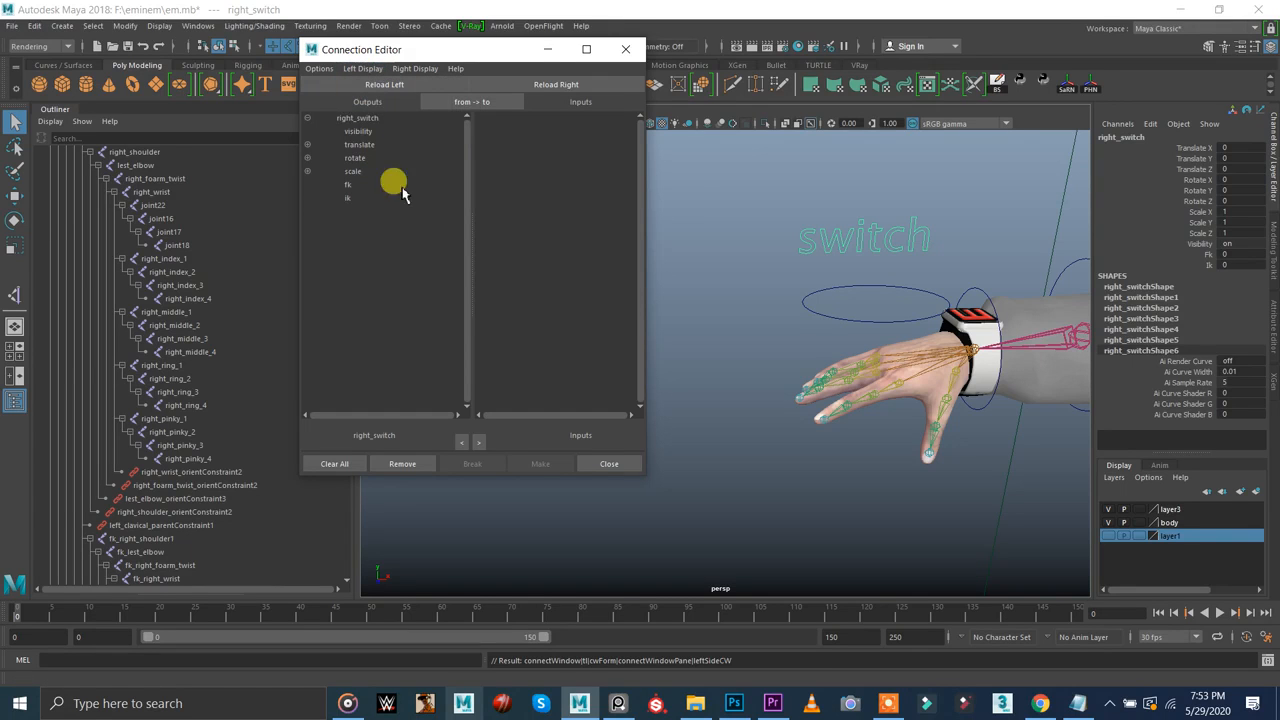
left_click(372, 186)
left_click(368, 198)
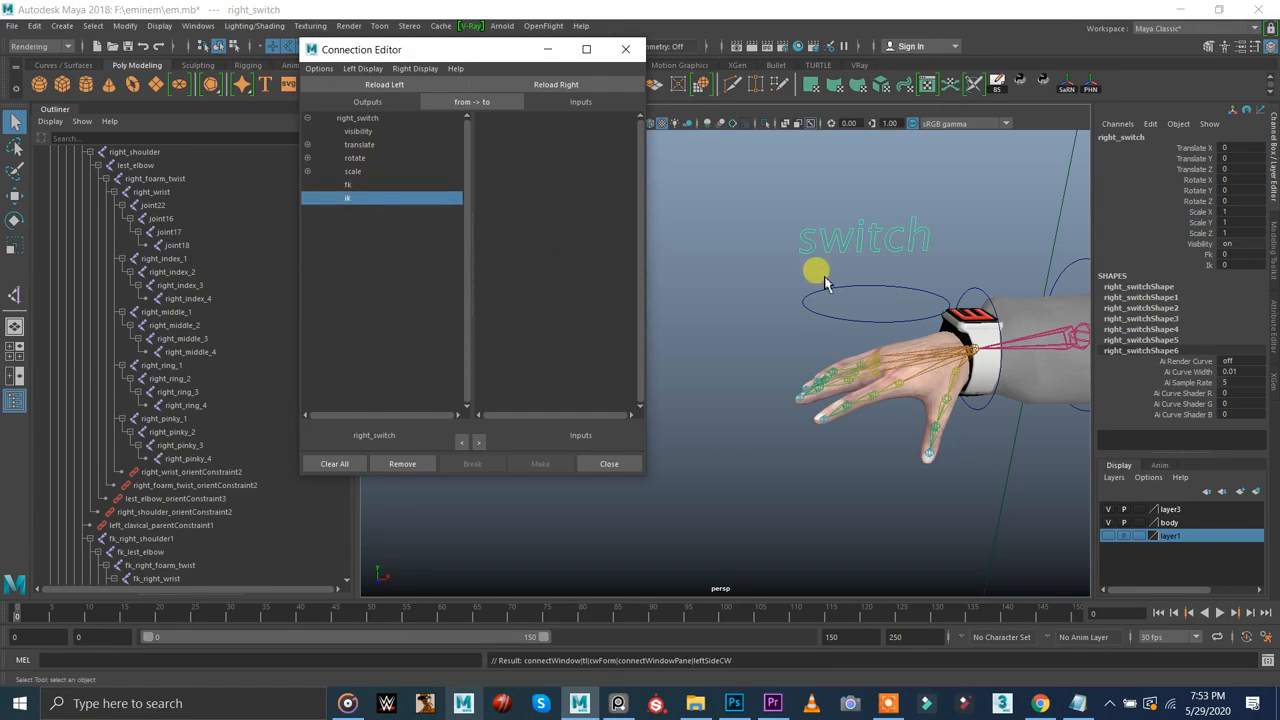
- Load right_shoulder_orientConstraint2 as the Connection Editor's destination
right_click_drag(825, 283, 737, 257, "alt")
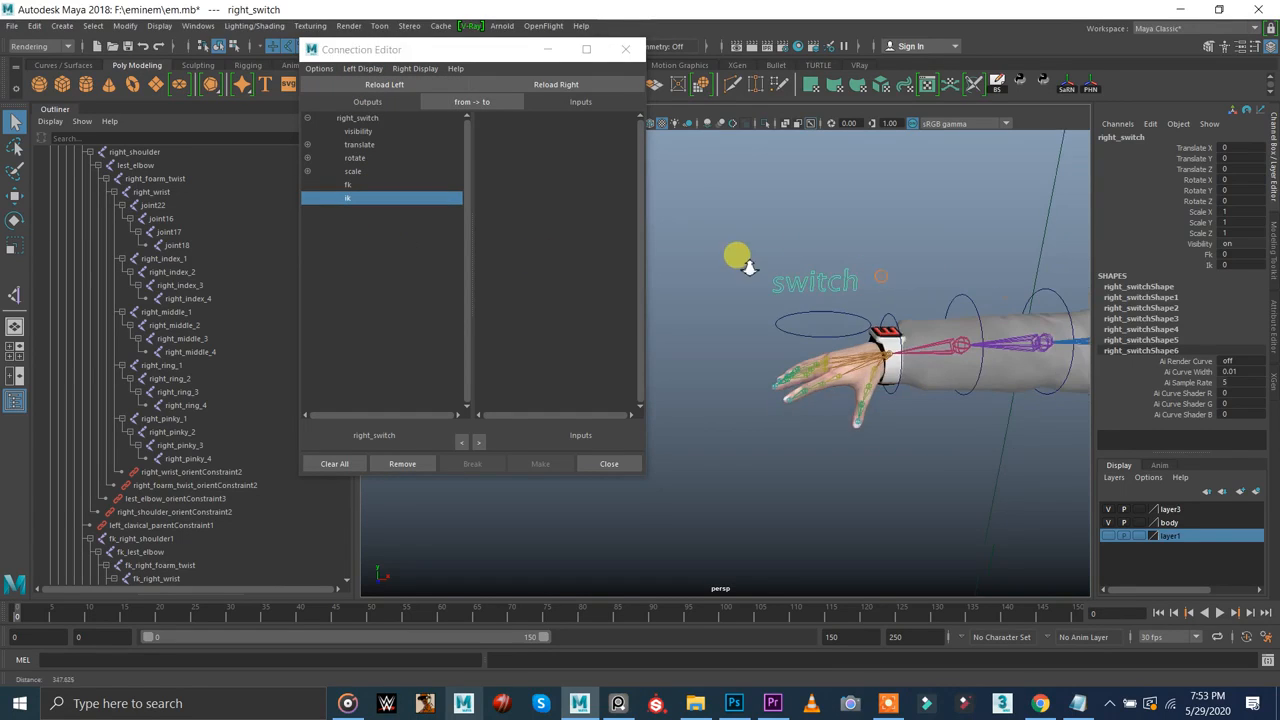
left_click(208, 512)
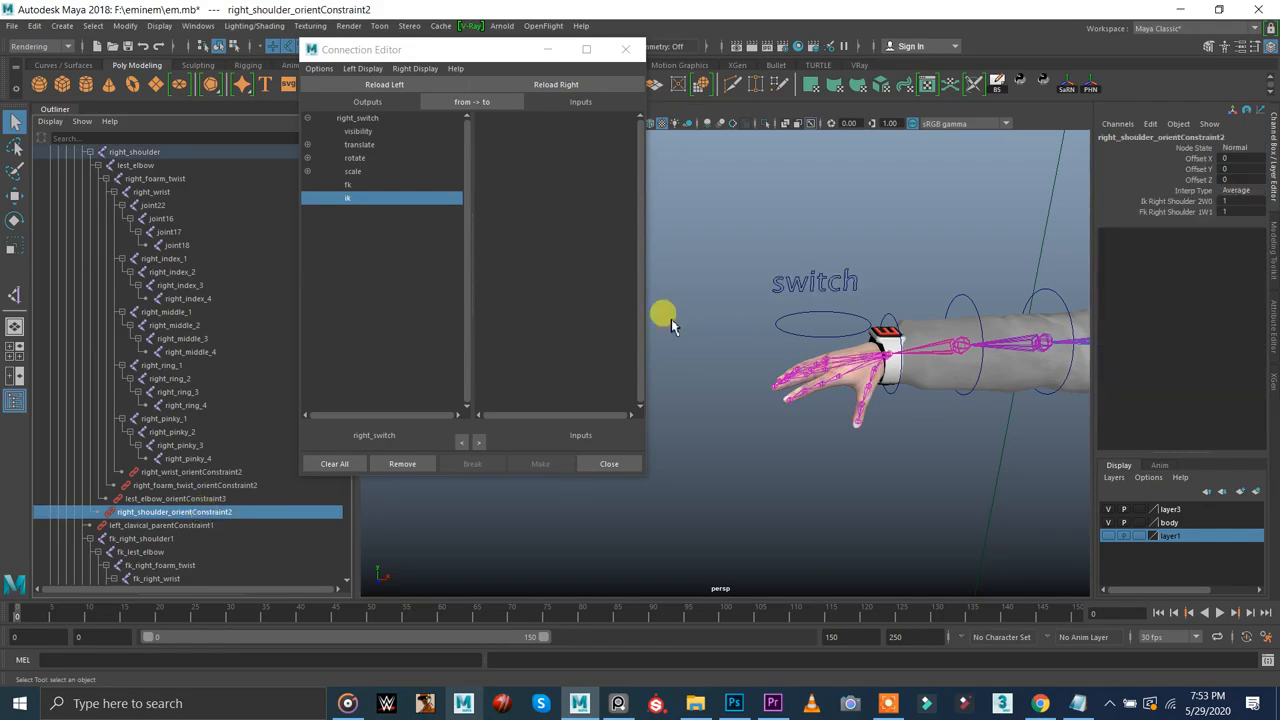
right_click_drag(931, 280, 905, 362, "alt")
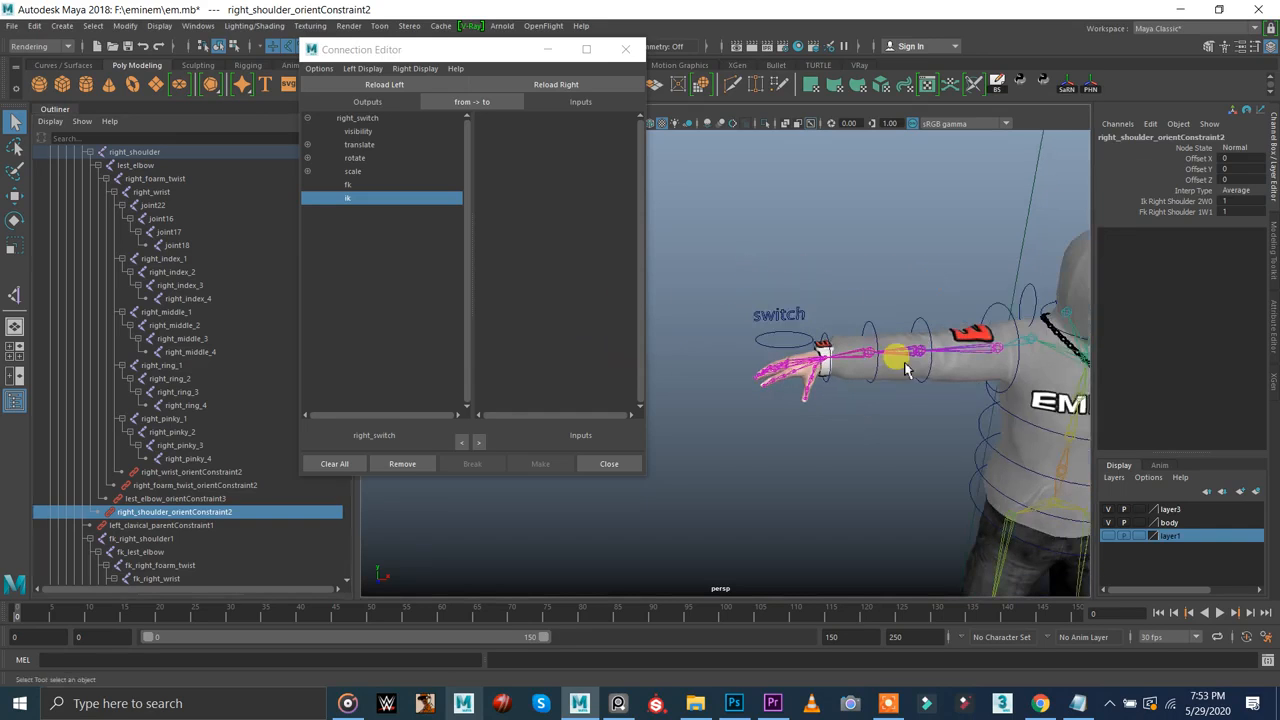
left_click_drag(922, 372, 686, 400, "alt")
left_click_drag(209, 524, 207, 514)
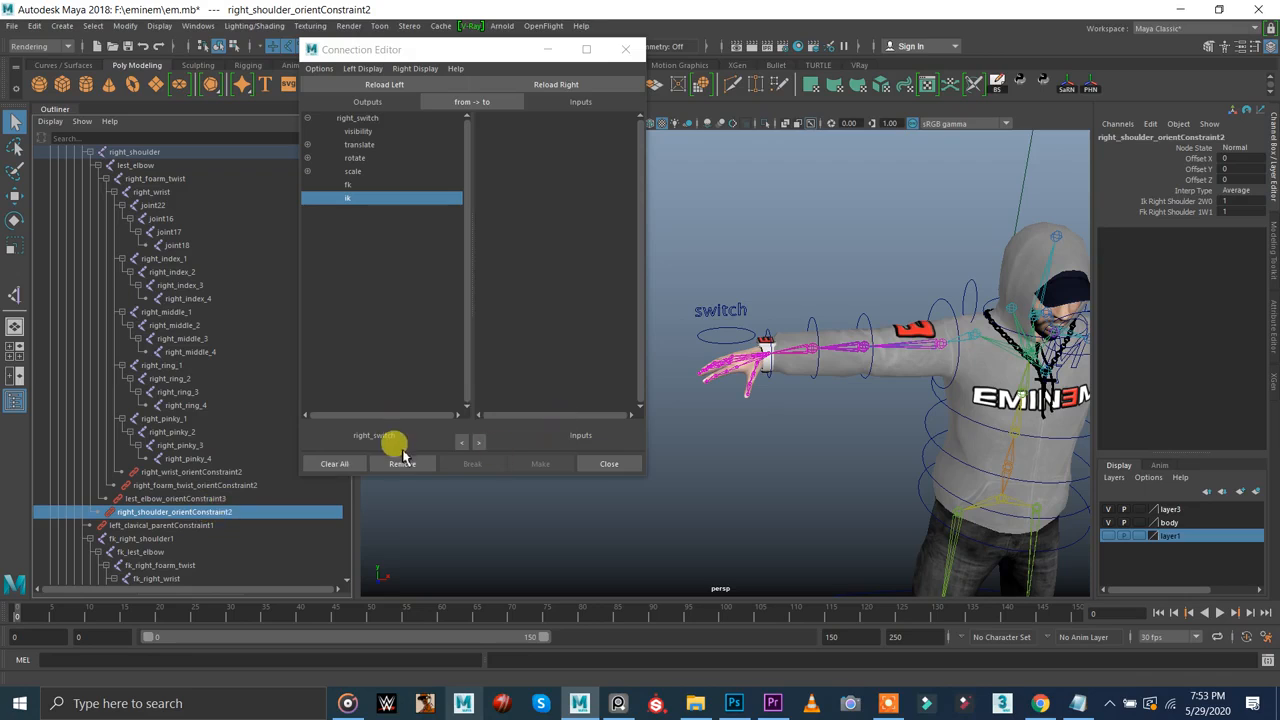
left_click(540, 86)
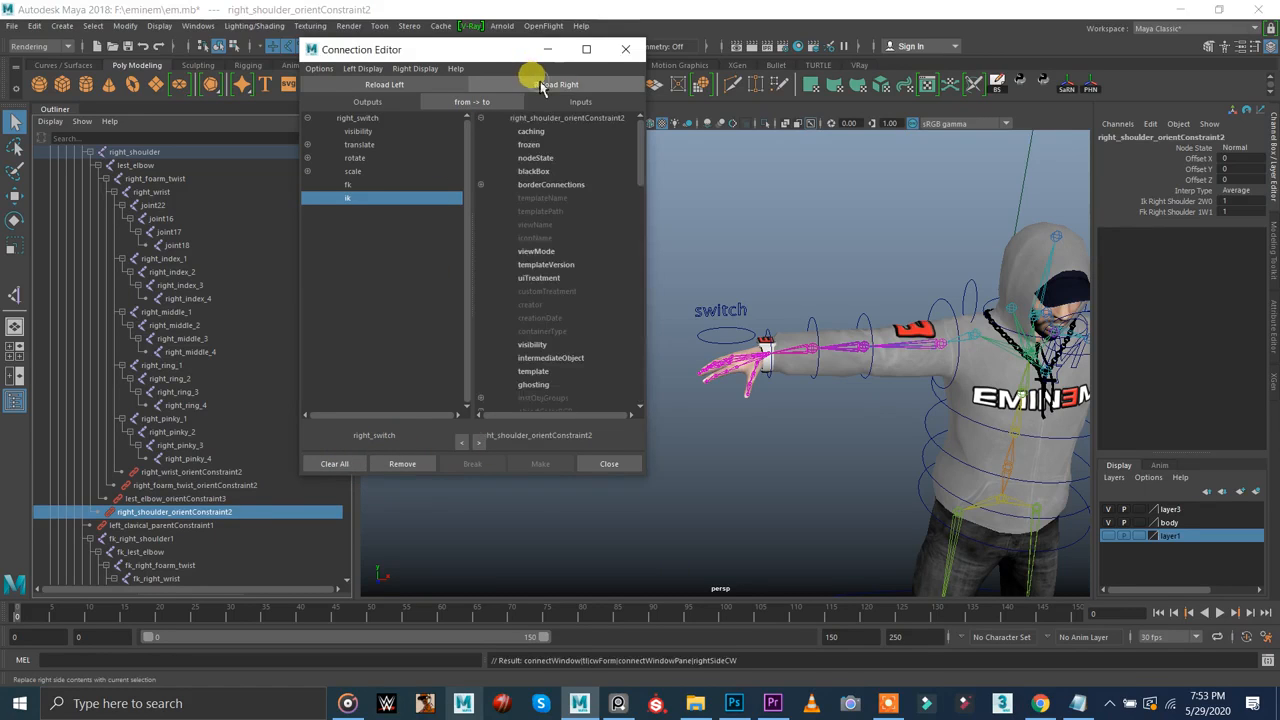
- Set the destination list to readable attributes, enable hidden ones, and hide non-keyable attributes
left_click(416, 68)
left_click(435, 93)
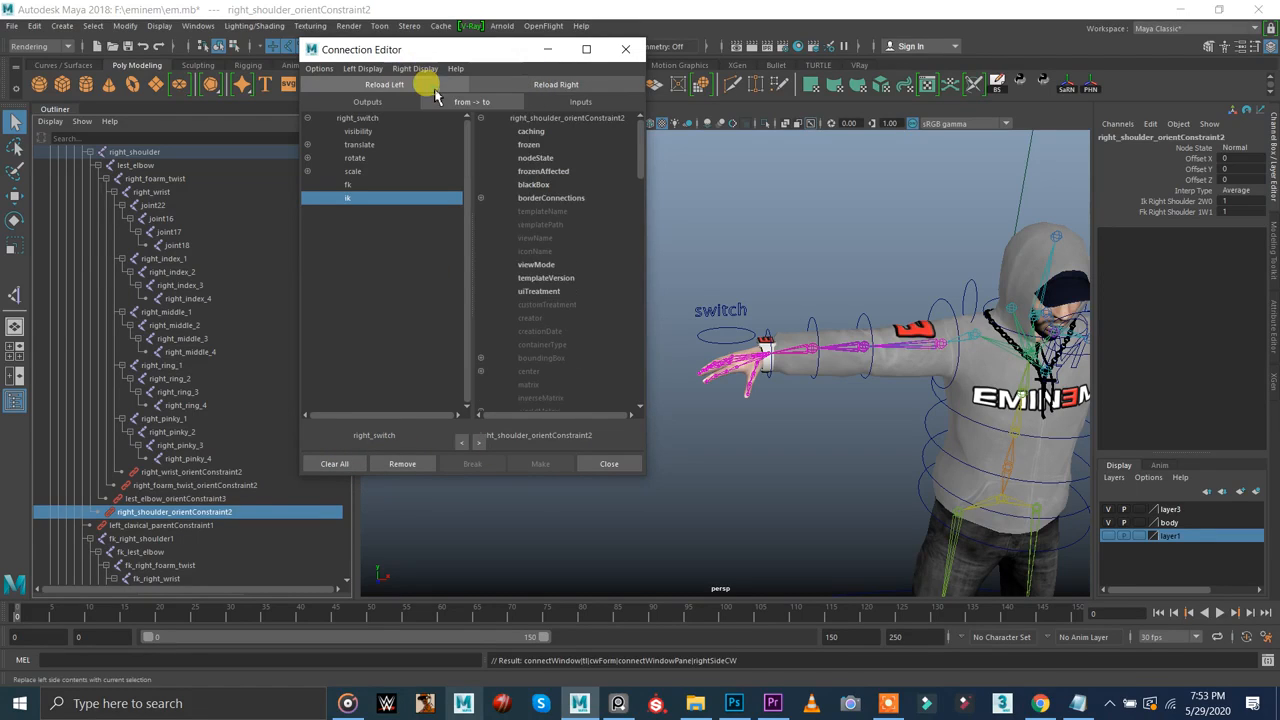
left_click(415, 68)
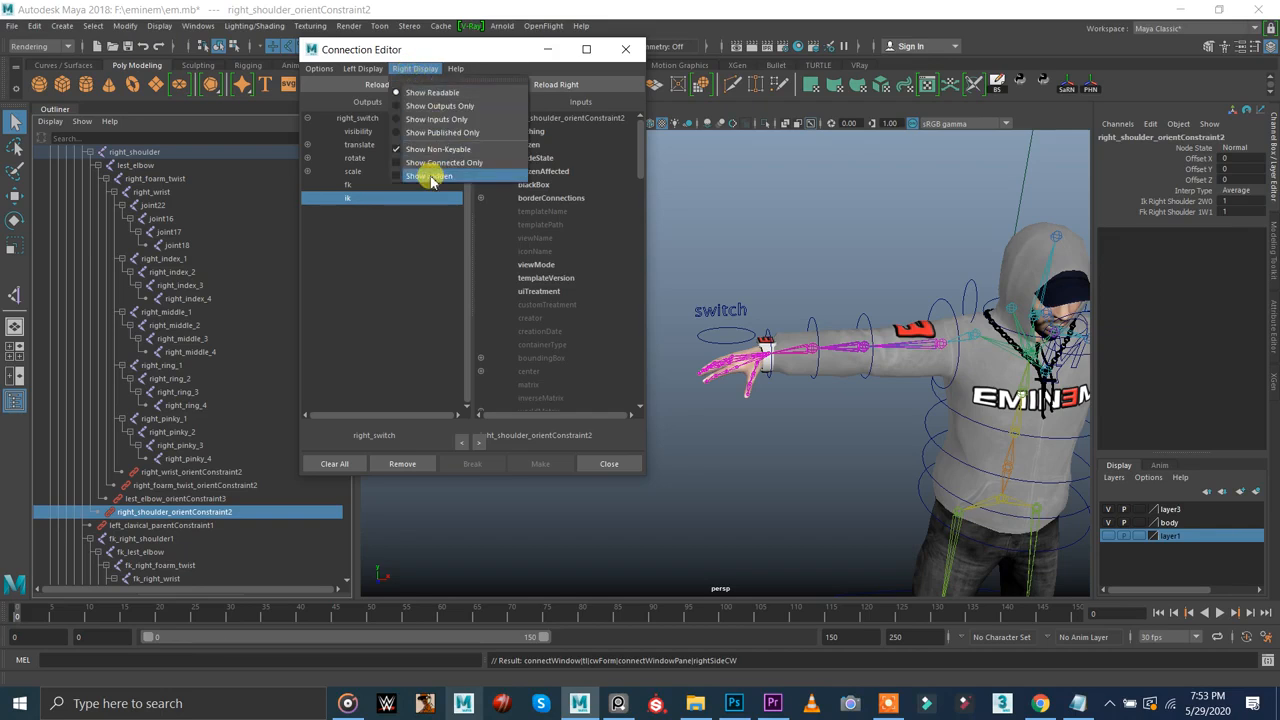
left_click(428, 163)
left_click_drag(640, 134, 654, 417)
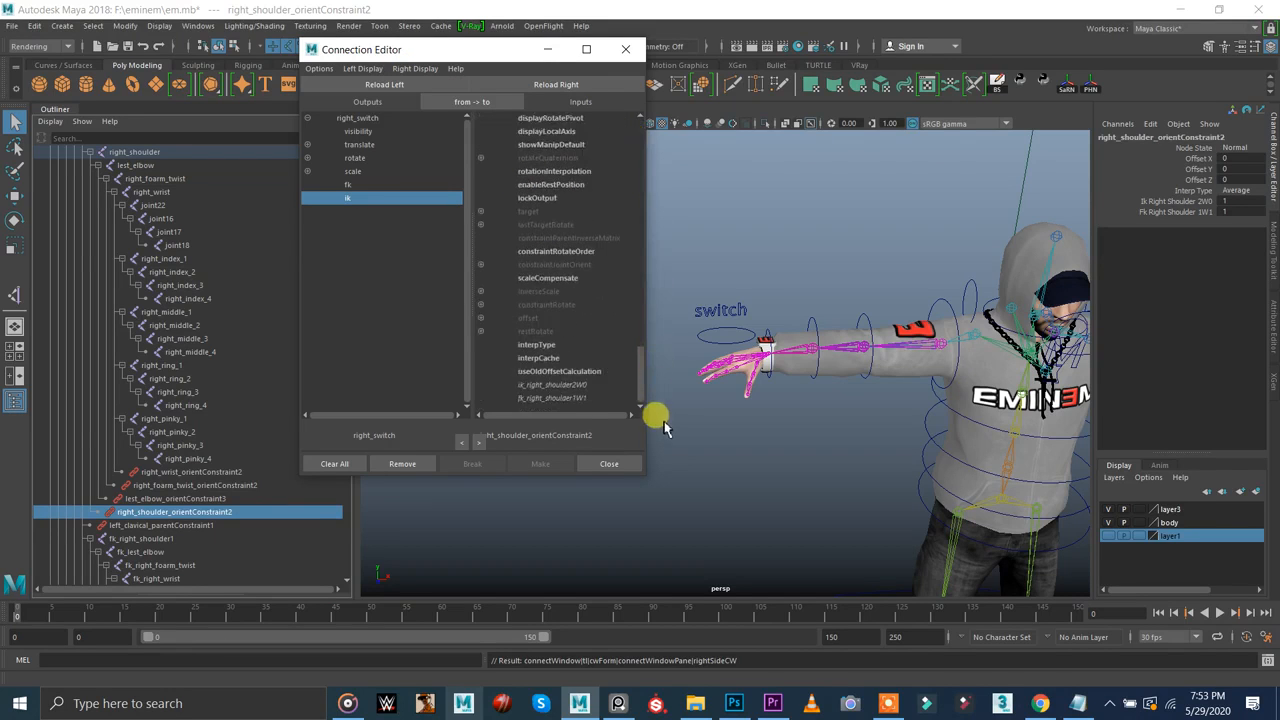
left_click(415, 68)
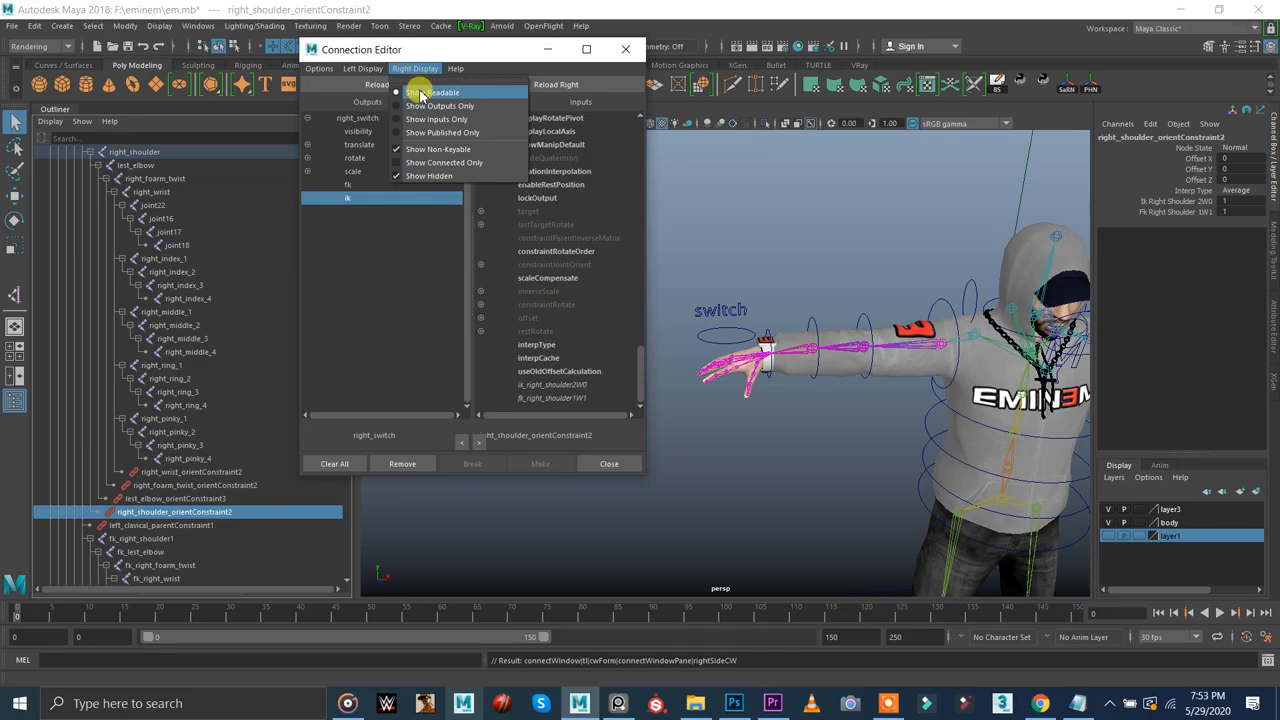
left_click(433, 150)
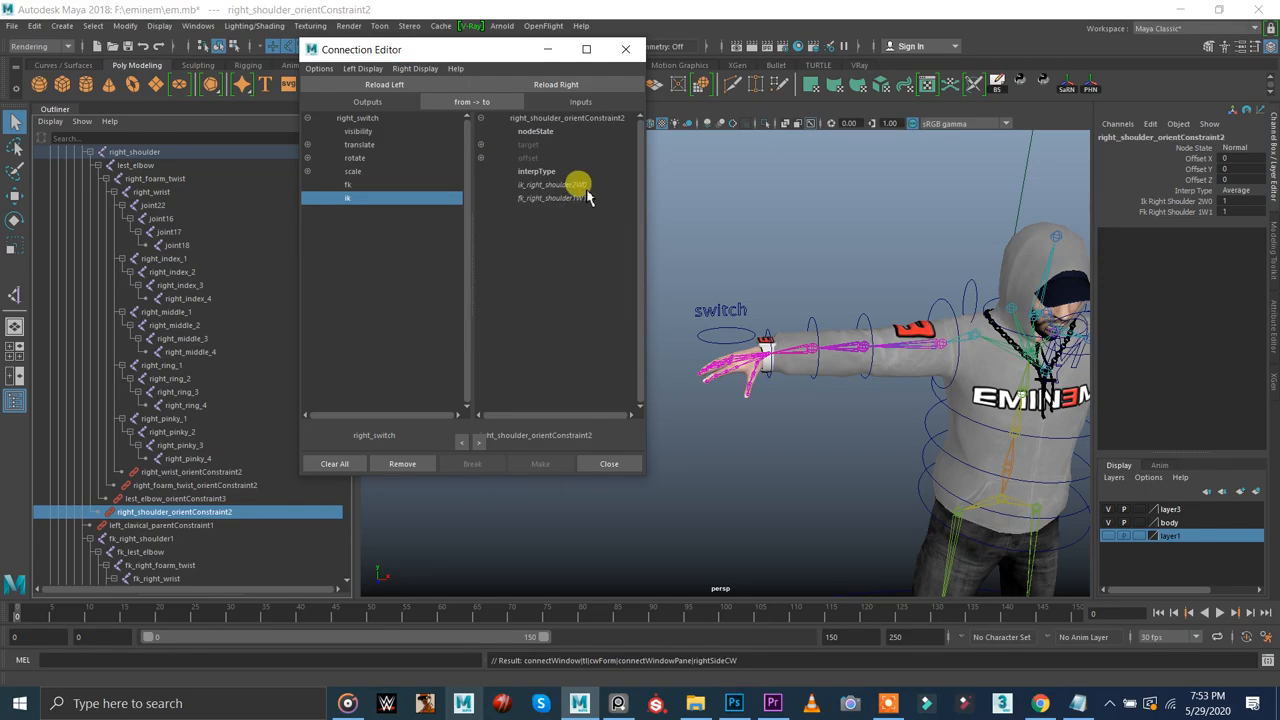
- Connect right_switch's fk to fk_right_shoulder1W1 and its ik to ik_right_shoulder2W0 on the shoulder constraint
middle_click_drag(677, 340, 736, 349, "alt")
right_click_drag(736, 349, 829, 380, "alt")
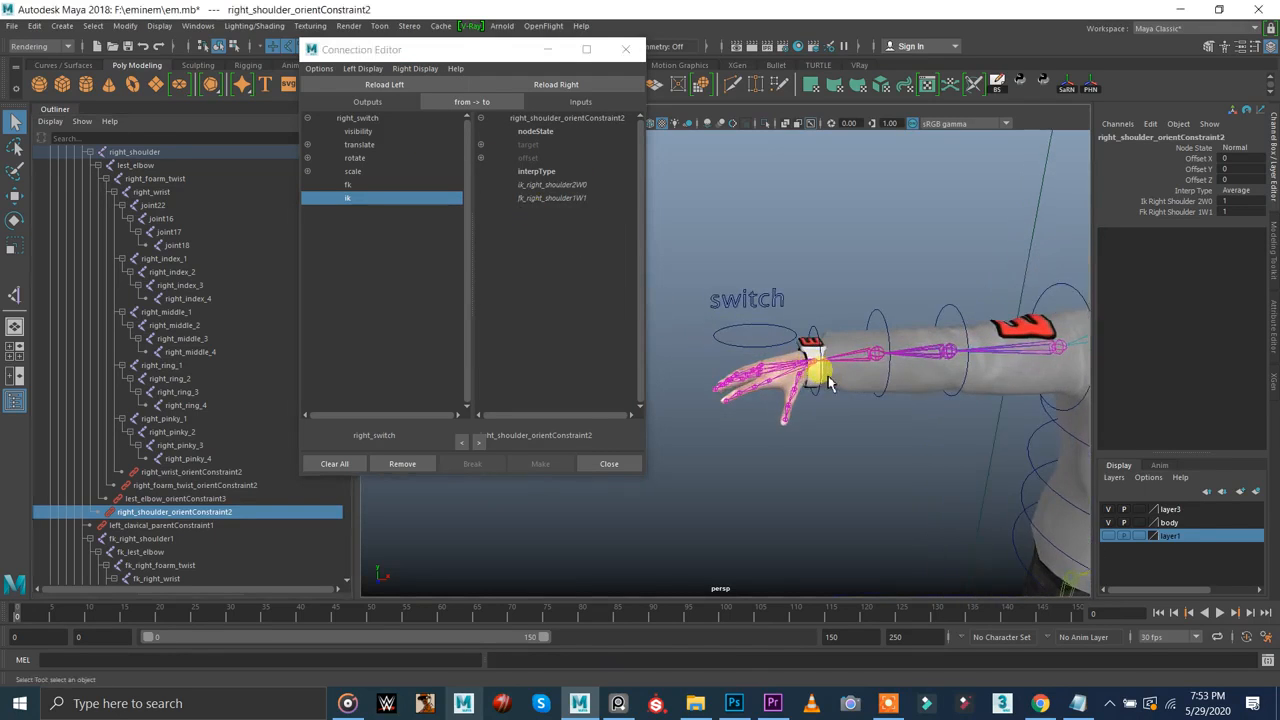
middle_click_drag(798, 378, 761, 383, "alt")
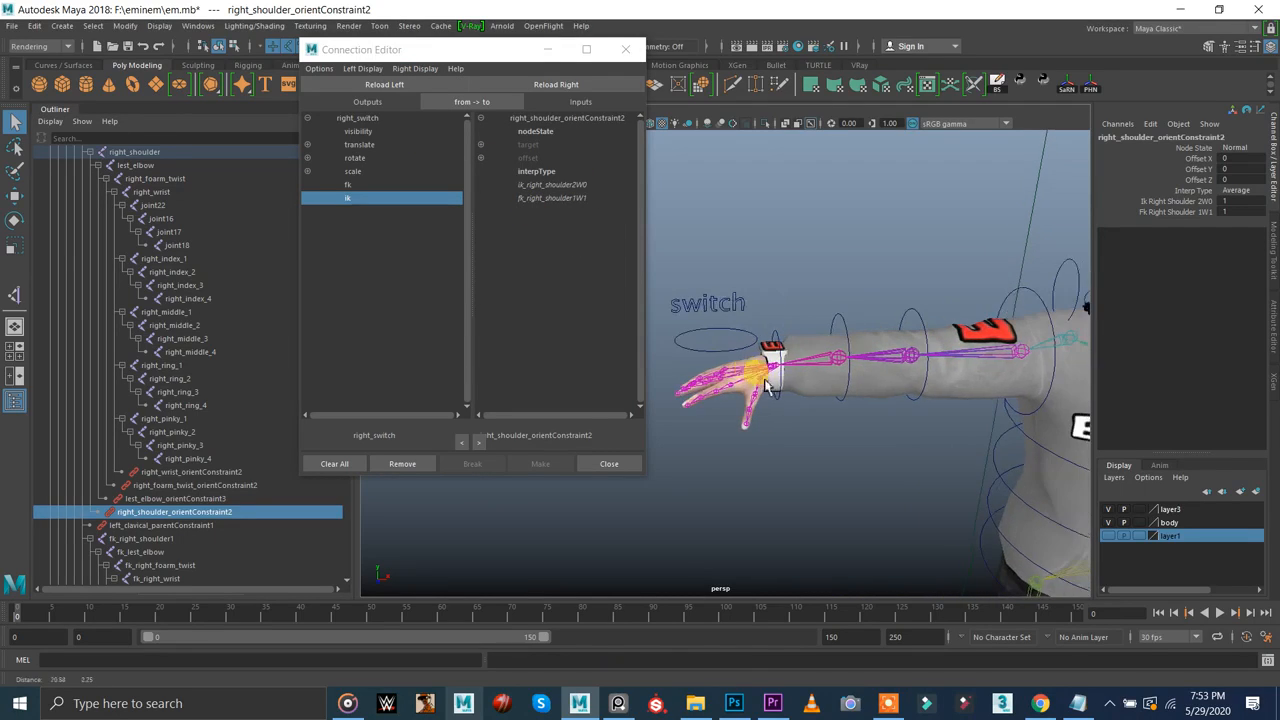
left_click(357, 184)
left_click(522, 197)
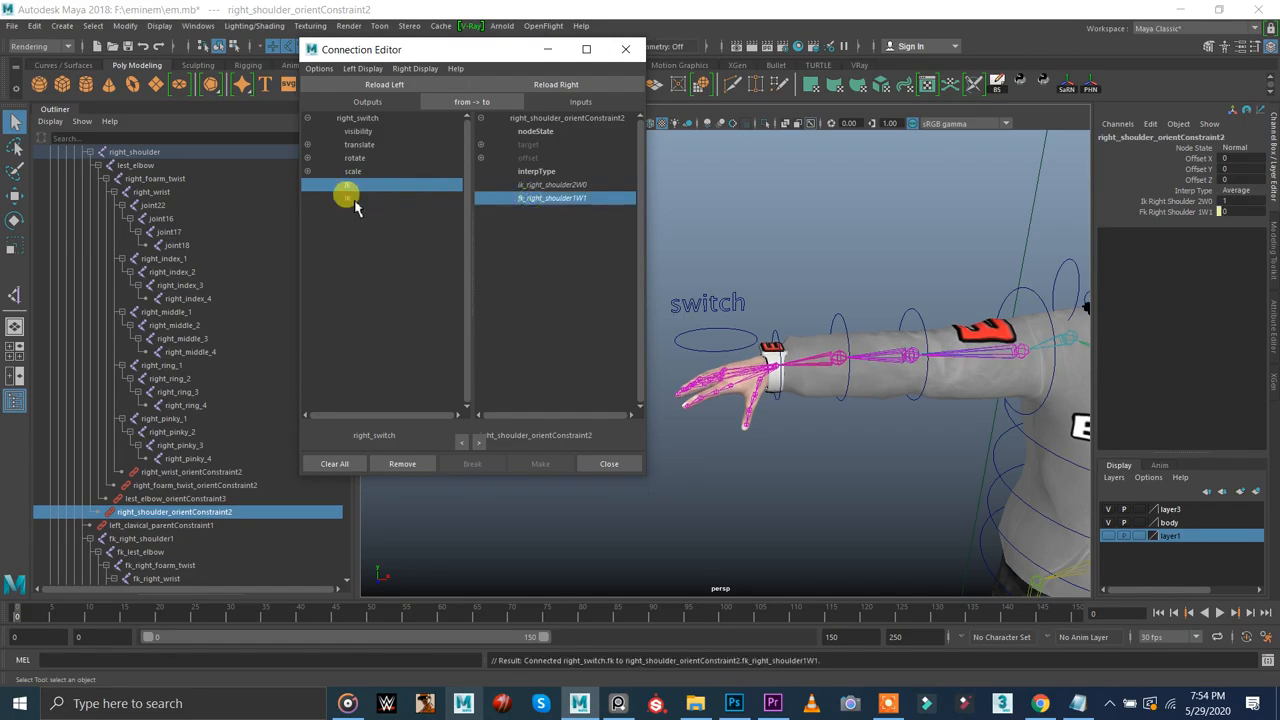
left_click(354, 198)
left_click(525, 185)
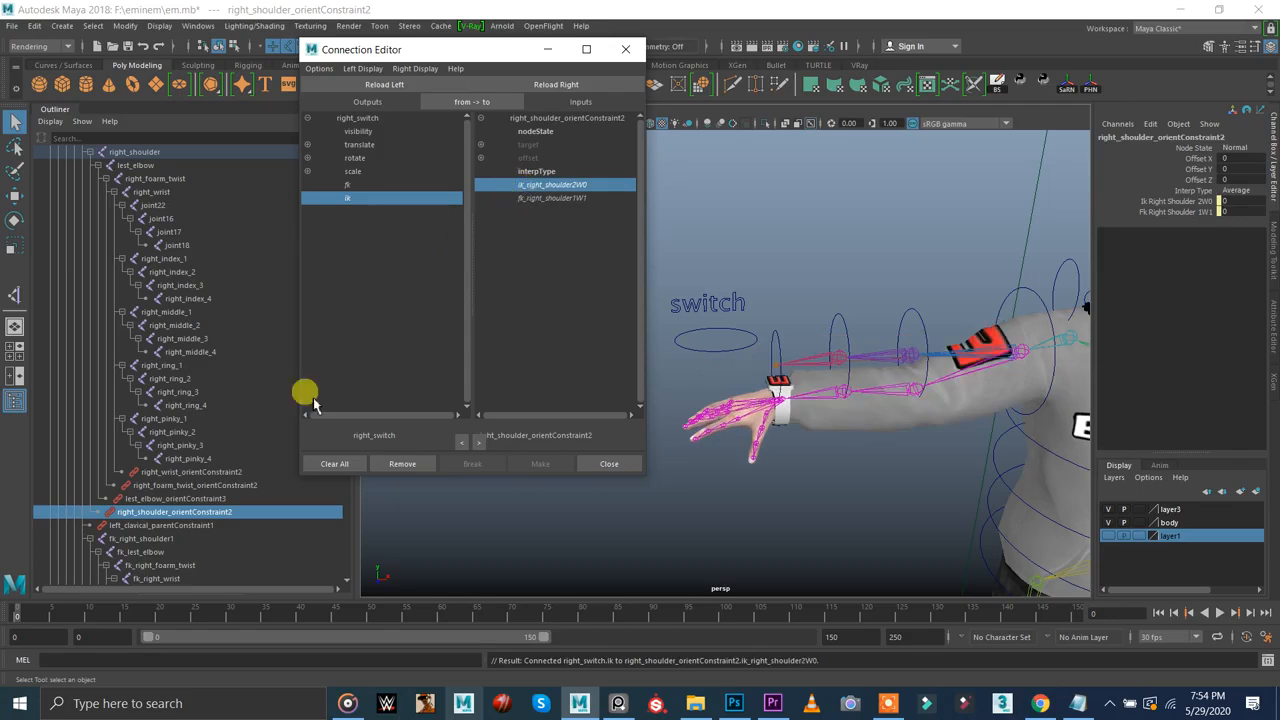
- Load lest_elbow_orientConstraint3 as the destination and connect ik to ik_lest_elbowW0 and fk to fk_lest_elbowW1
left_click(170, 498)
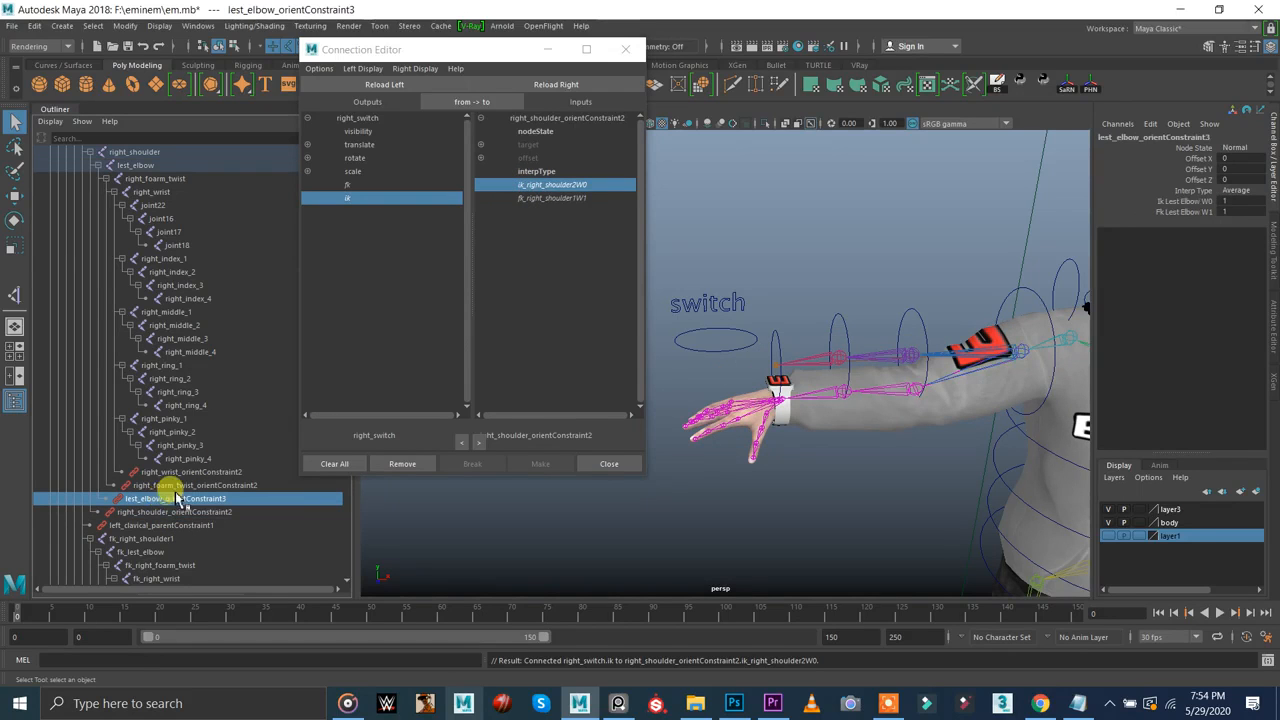
left_click(548, 88)
left_click(347, 197)
left_click(501, 188)
left_click(543, 184)
left_click(349, 186)
left_click(380, 184)
left_click(530, 197)
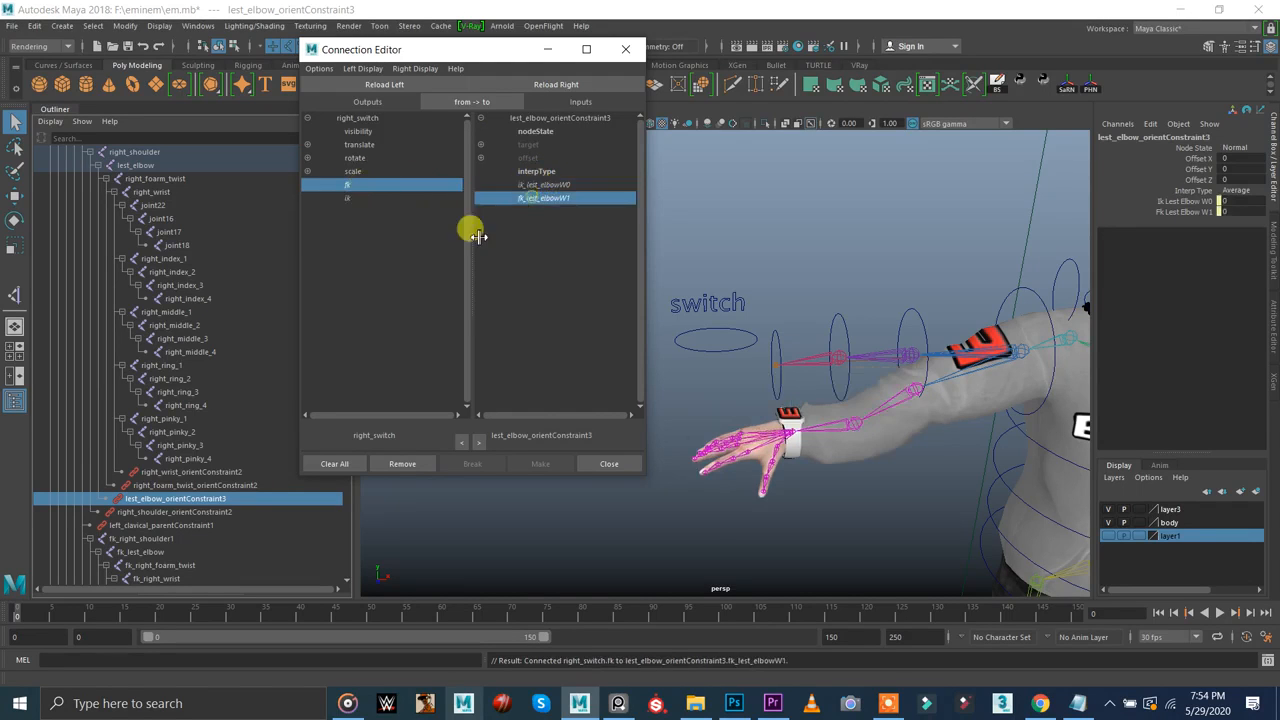
- Load right_foarm_twist_orientConstraint2 as the destination and connect fk to fk_right_foarm_twistW1 and ik to ik_right_foarm_twistW0
left_click(178, 487)
left_click(540, 84)
left_click(345, 184)
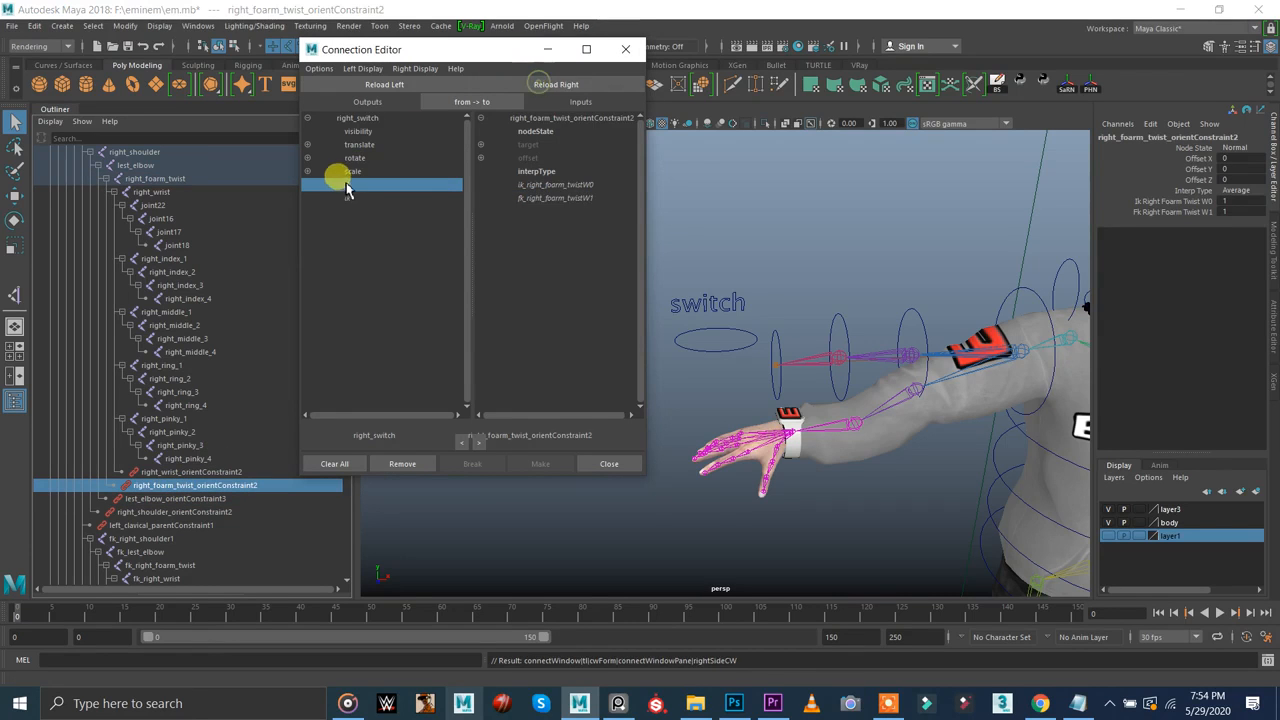
left_click(514, 197)
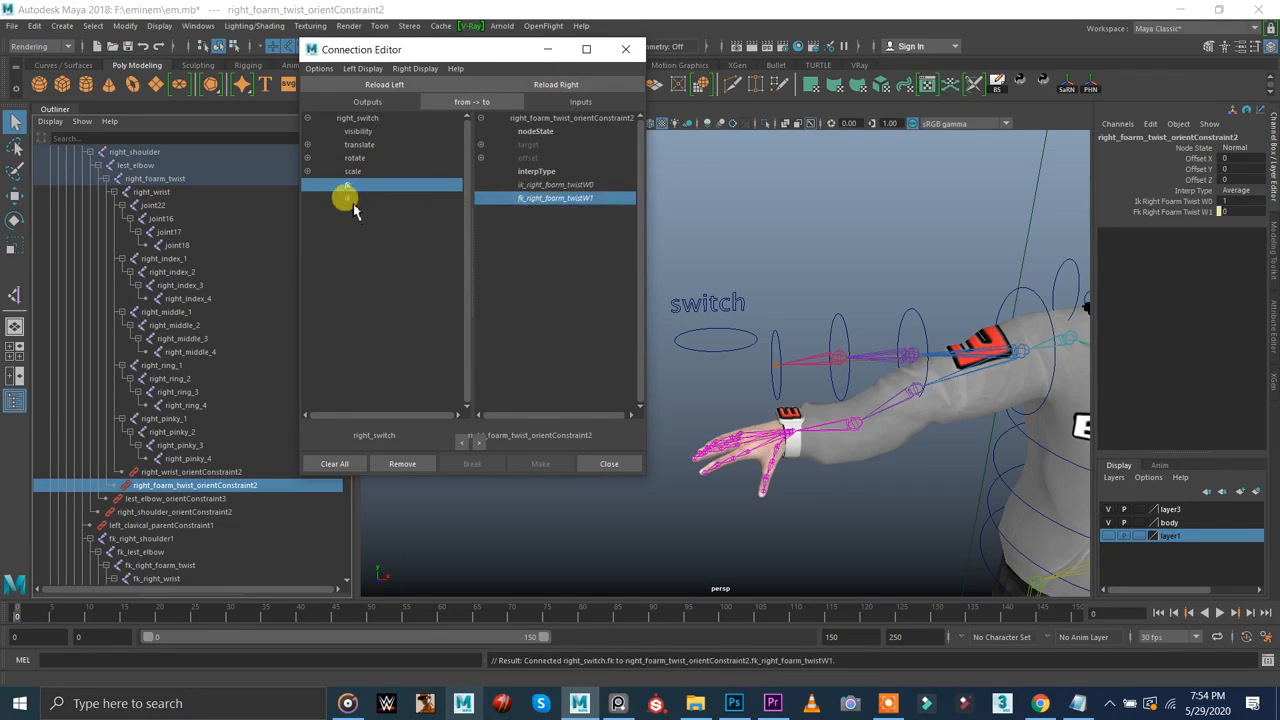
left_click(350, 197)
left_click(530, 184)
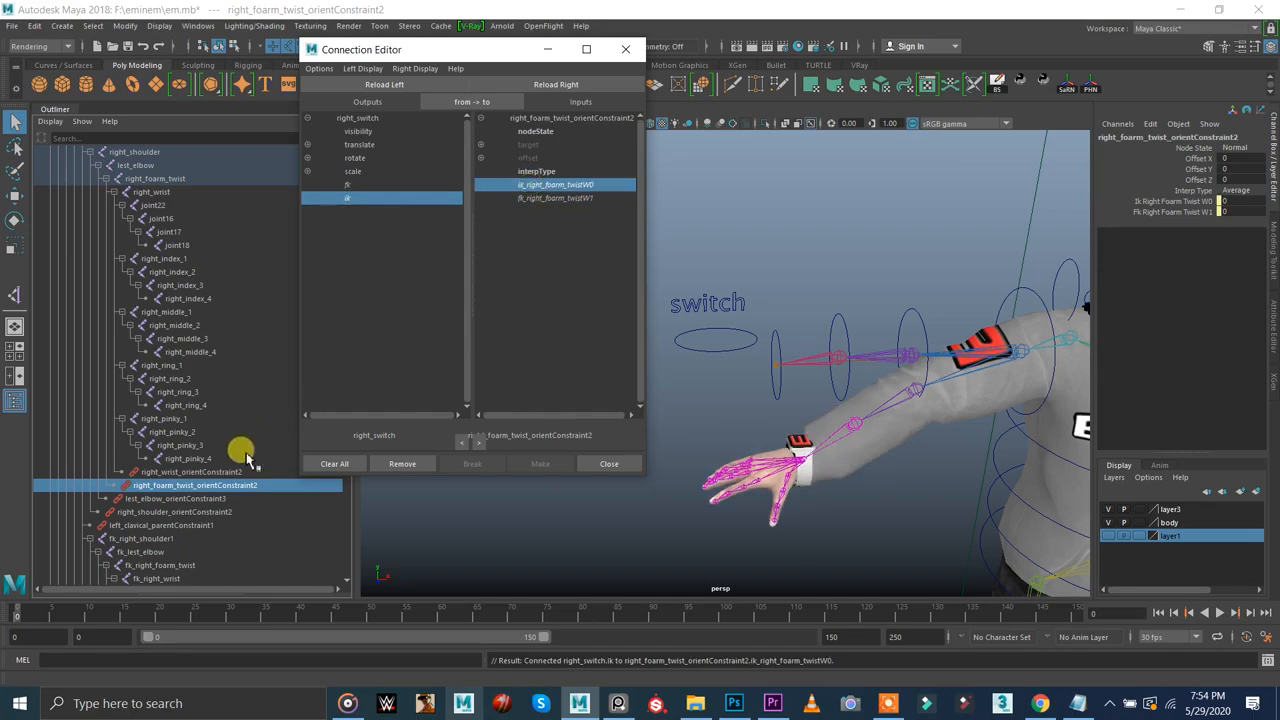
- Load right_wrist_orientConstraint2 as the destination and connect ik to ik_right_wristW0 and fk to fk_right_wristW1
left_click(237, 472)
left_click(553, 84)
left_click(338, 200)
left_click(505, 184)
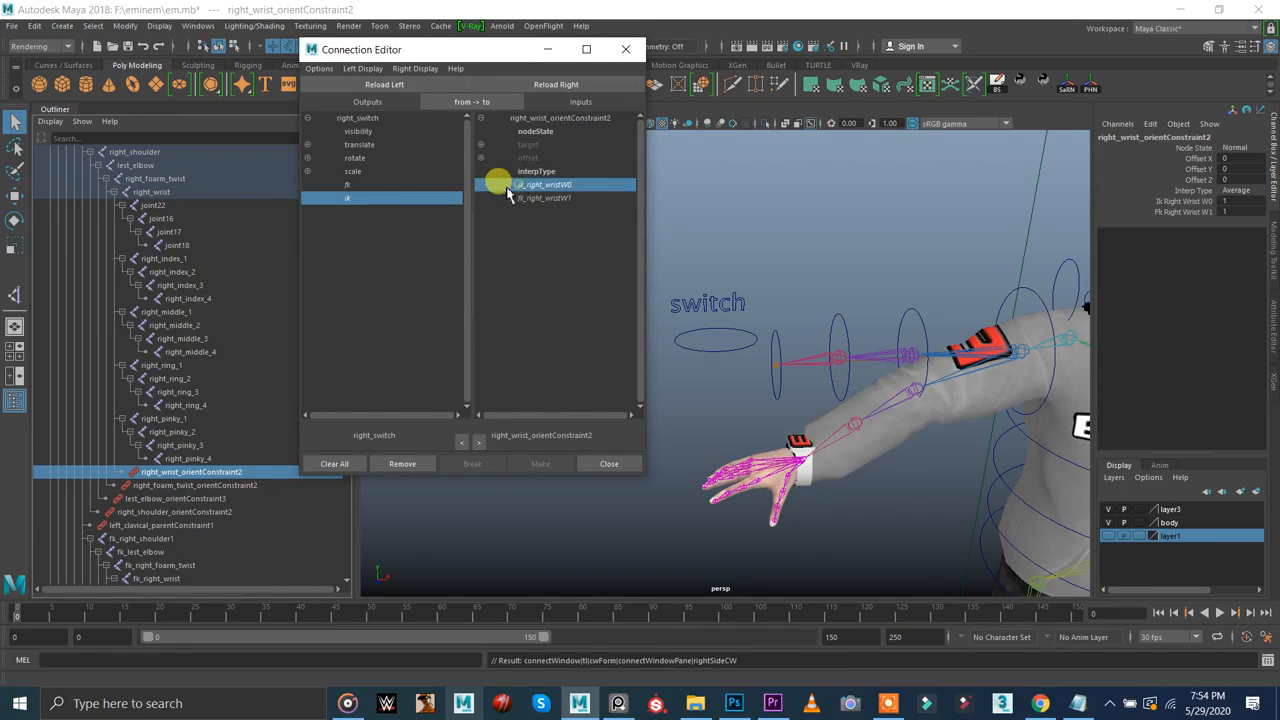
left_click(390, 186)
left_click(531, 200)
left_click(539, 201)
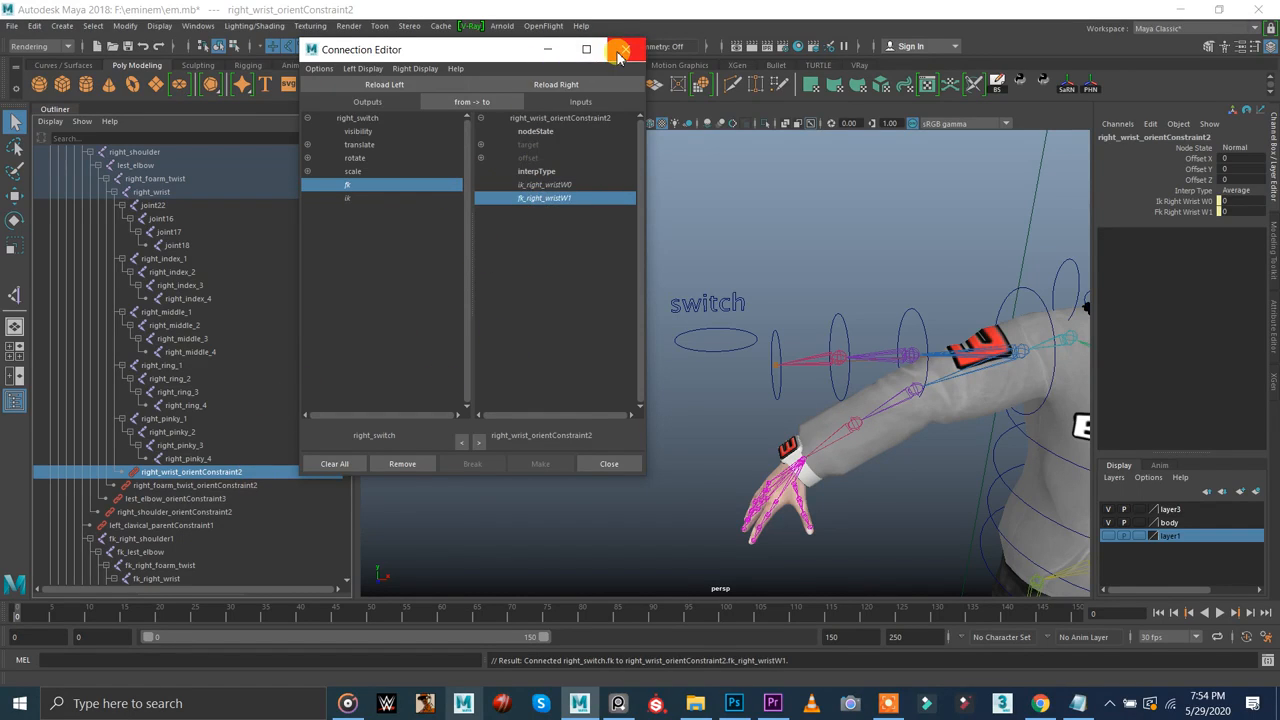
- Close the Connection Editor and select the right_switch control in the viewport
left_click(621, 50)
left_click_drag(620, 249, 712, 300)
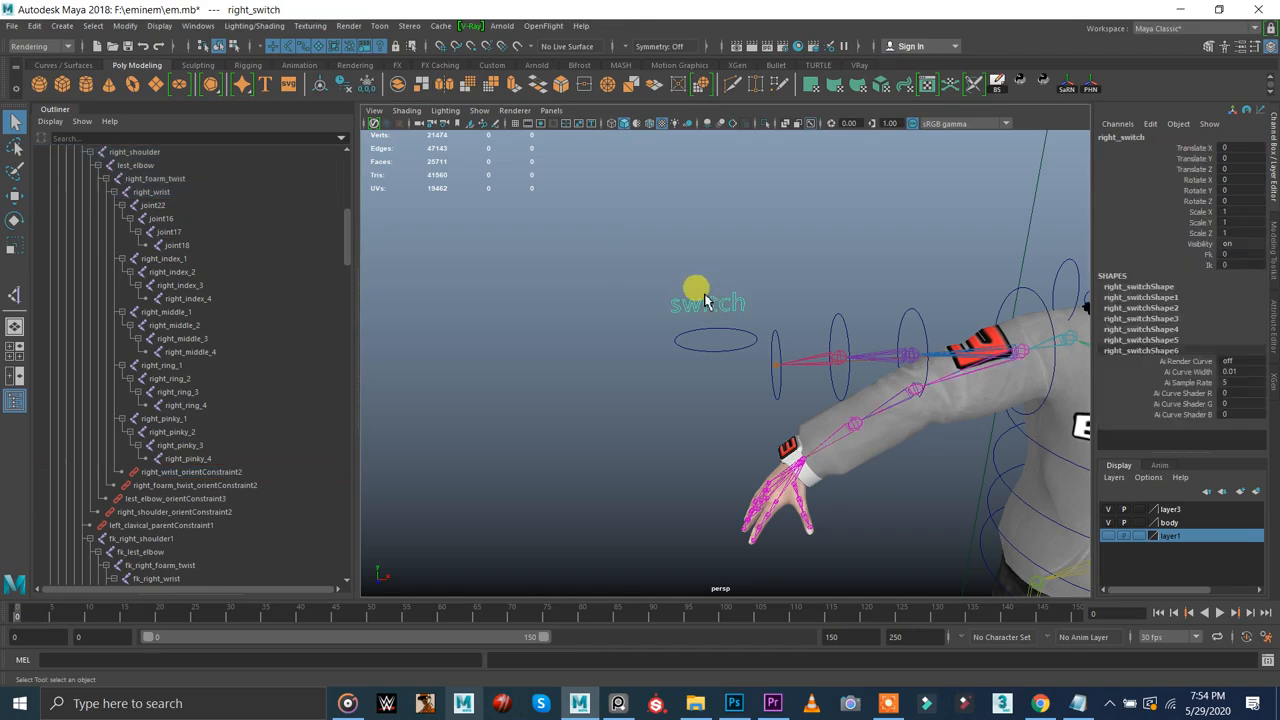
- Set the right_switch control's Ik attribute to 1 and its Fk attribute to 0
left_click(1203, 262)
middle_click_drag(749, 251, 1148, 265)
left_click(1192, 253)
middle_click_drag(829, 274, 772, 292)
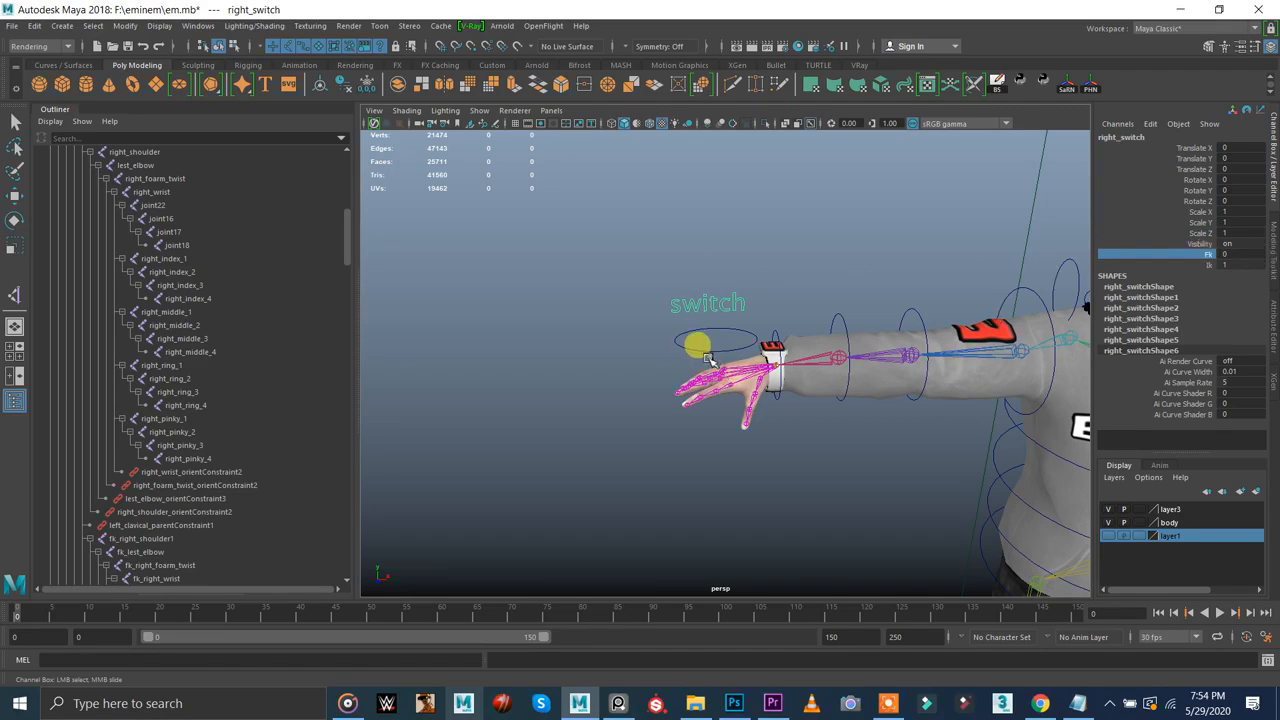
- Try lowering the right_ik control to test the IK arm, and undo the move
left_click(771, 350)
key("w")
left_click_drag(775, 365, 762, 432)
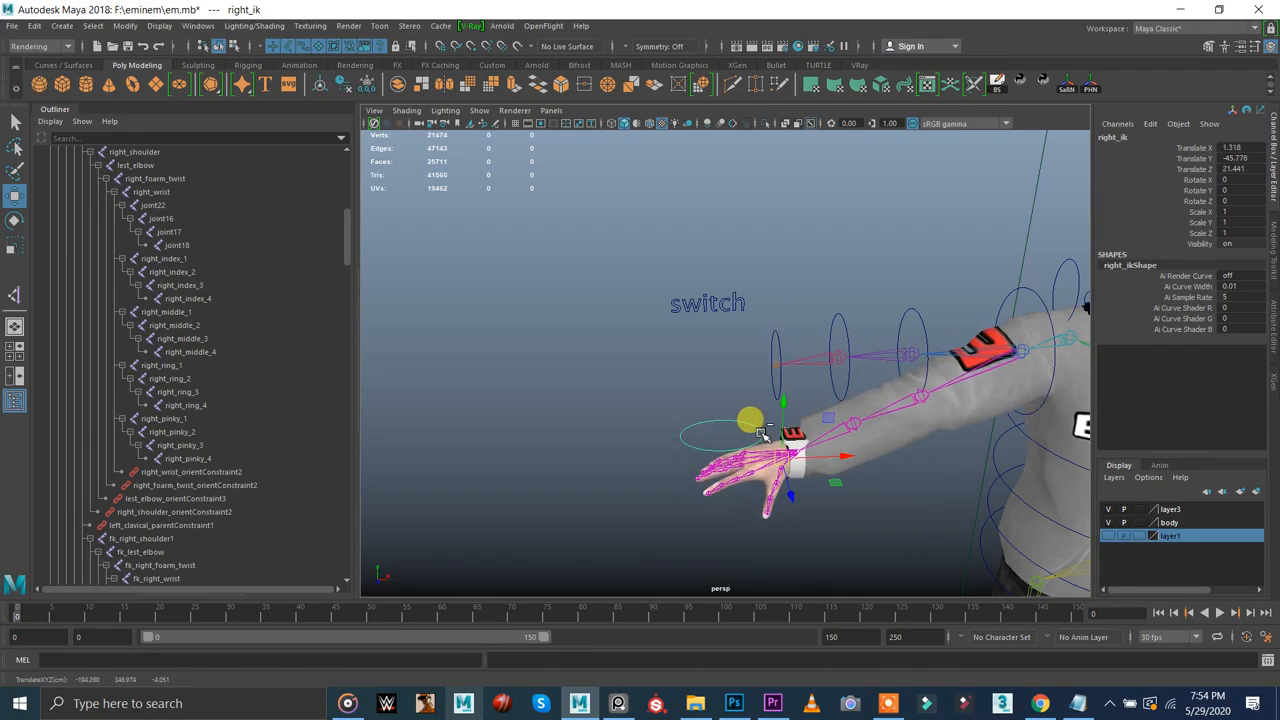
key("ctrl+z")
key("ctrl+z")
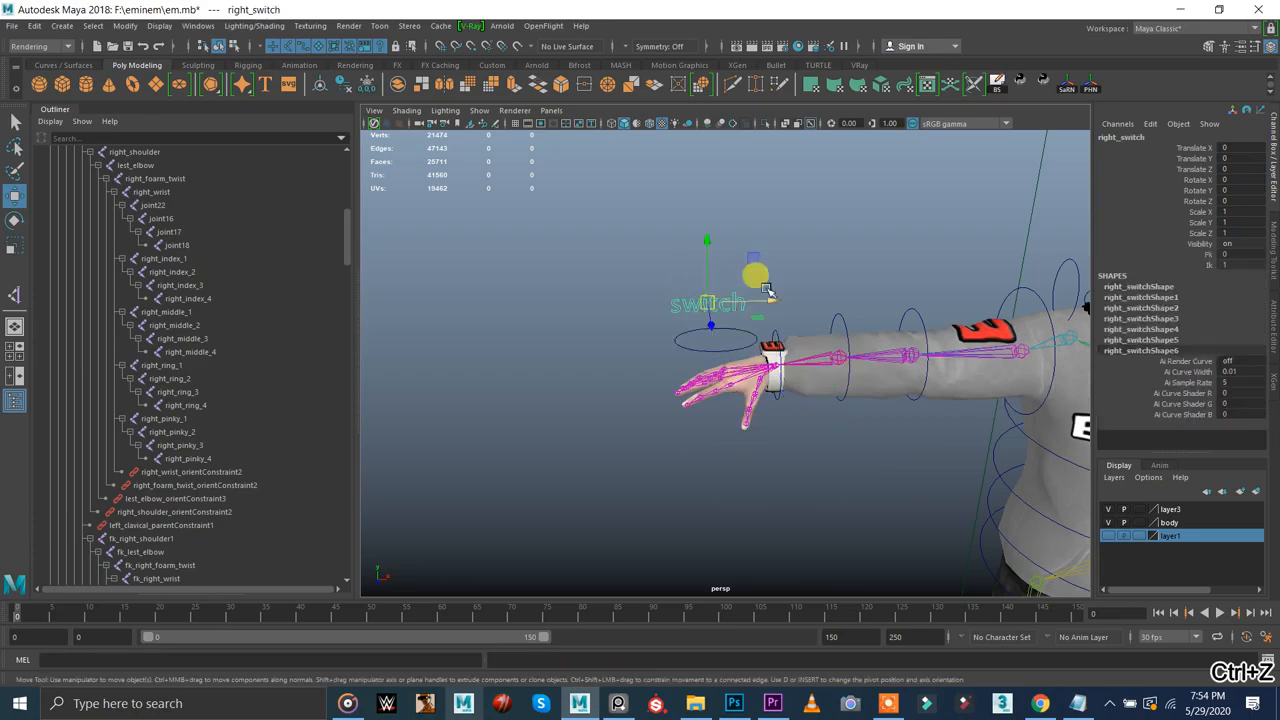
- Hide the Outliner to enlarge the viewport and save the scene
left_click_drag(1200, 255, 1202, 266)
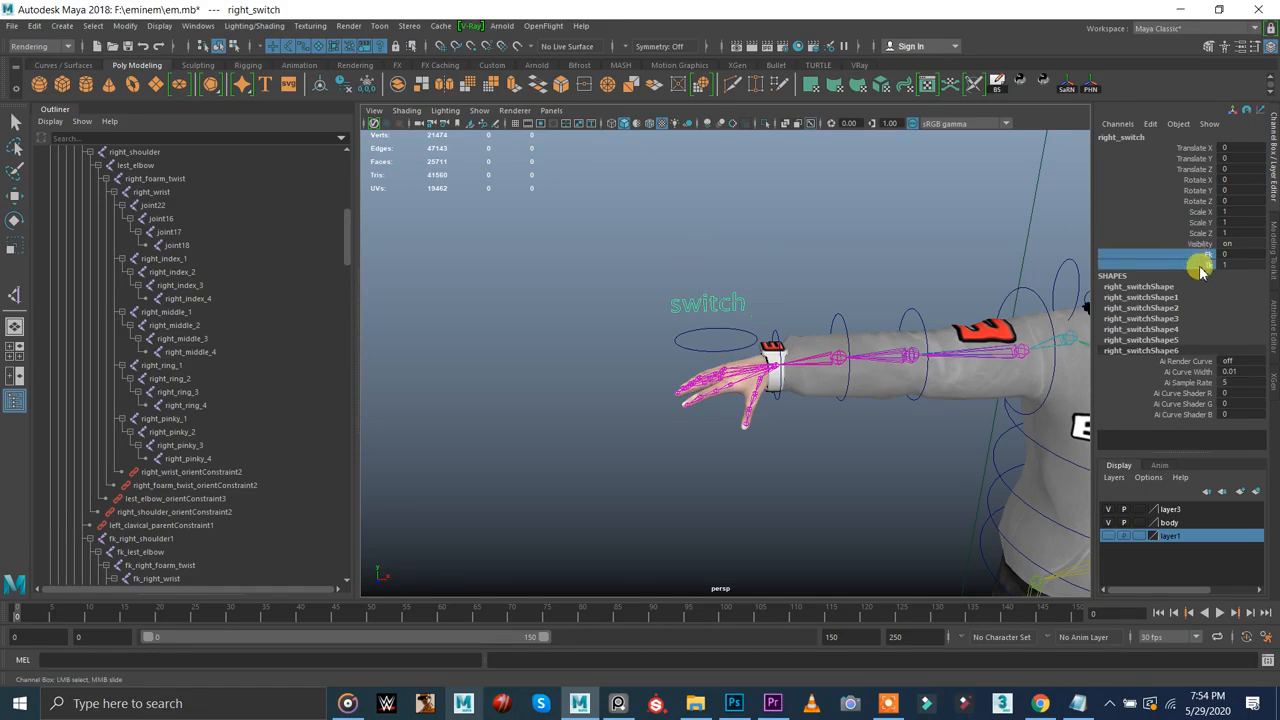
left_click(10, 408)
left_click_drag(857, 349, 657, 328, "alt")
key("ctrl+z")
key("ctrl+z")
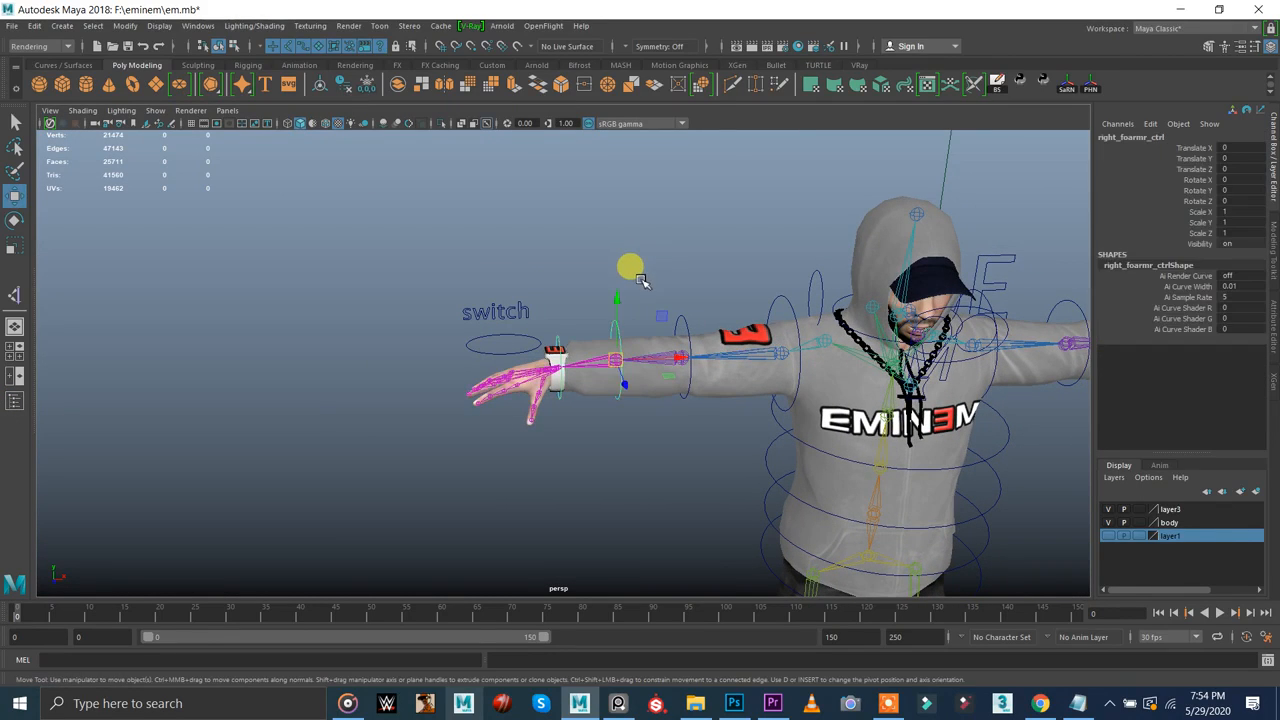
key("ctrl+s")
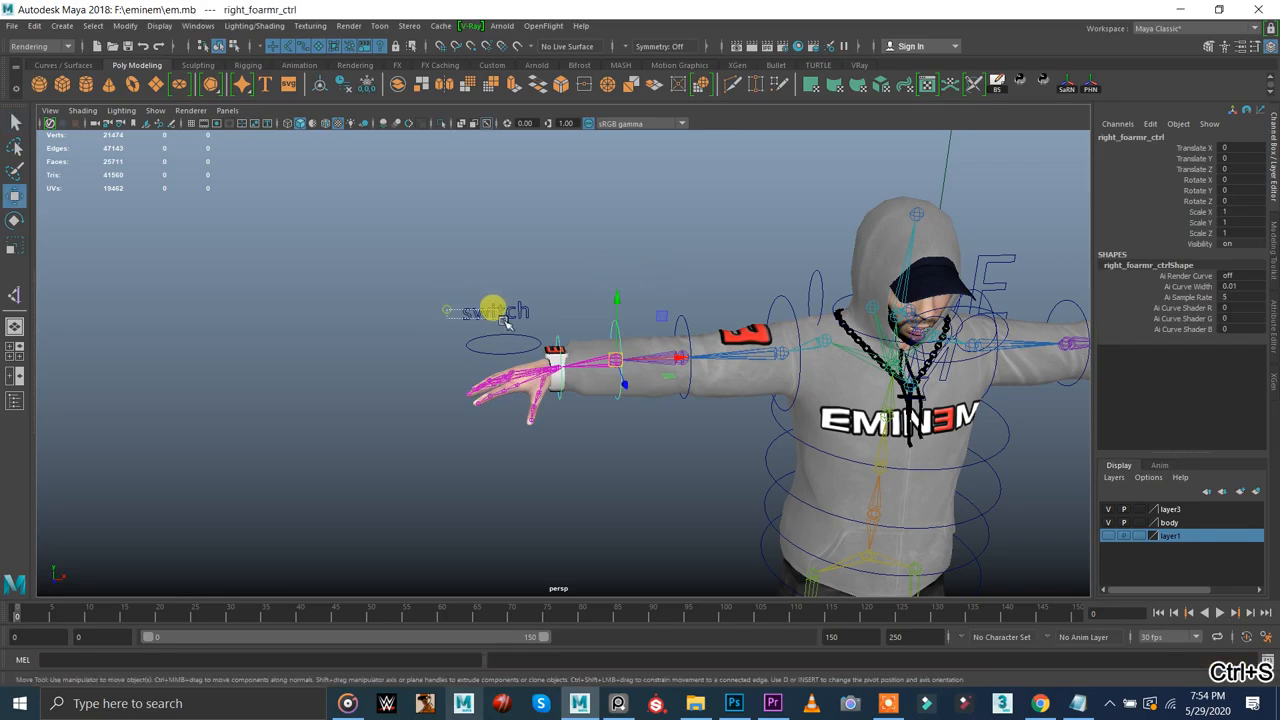
- Select the right_switch control and open the Expression Editor, filtered by expression name
left_click(467, 313)
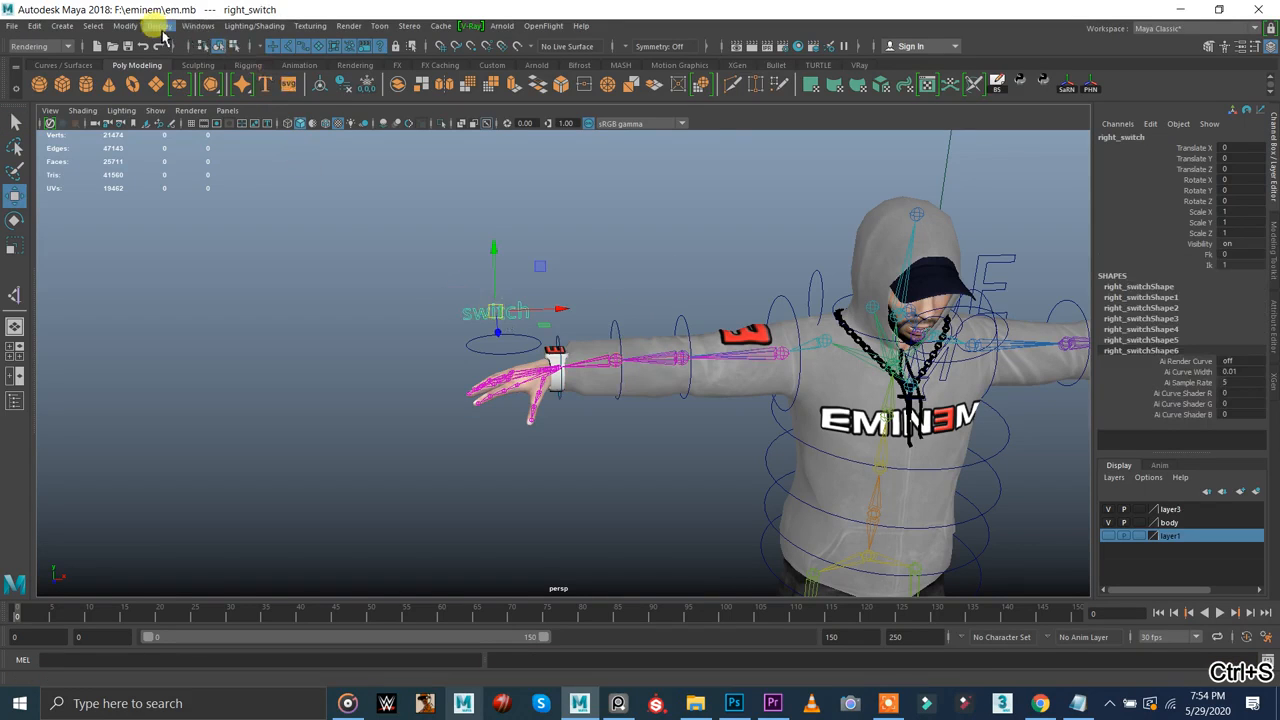
left_click(197, 25)
mouse_move(268, 75)
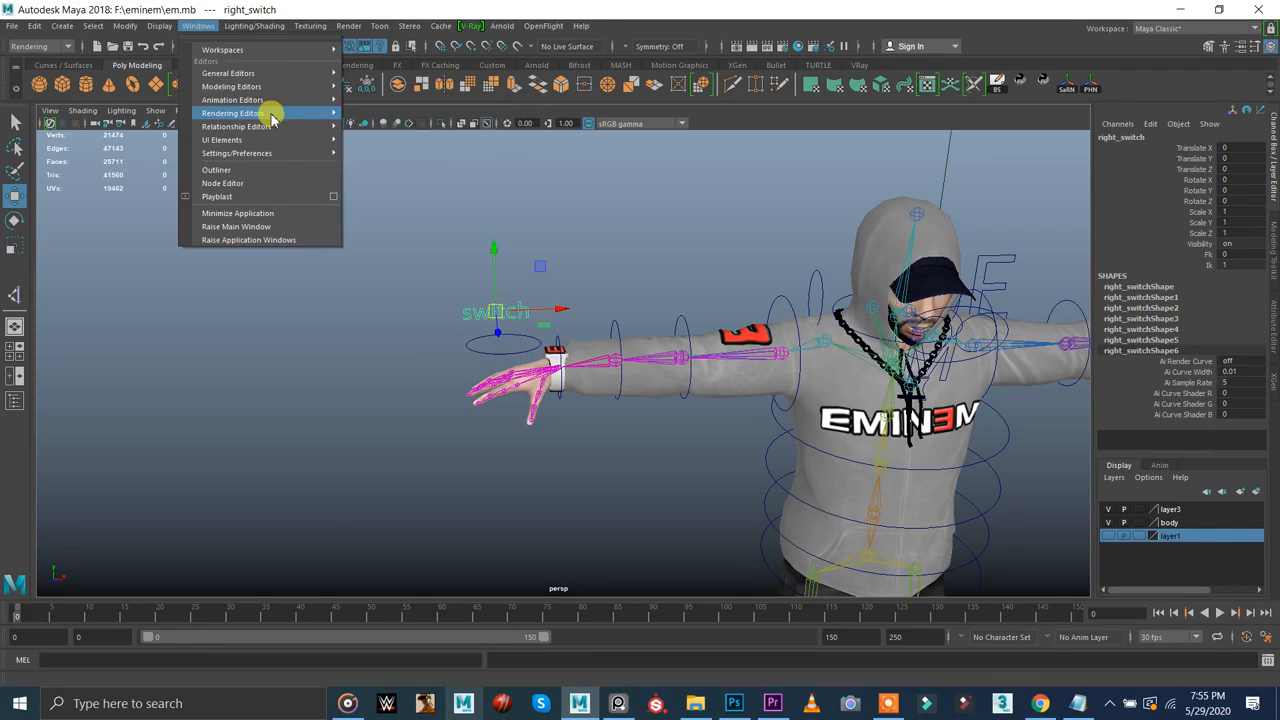
mouse_move(263, 100)
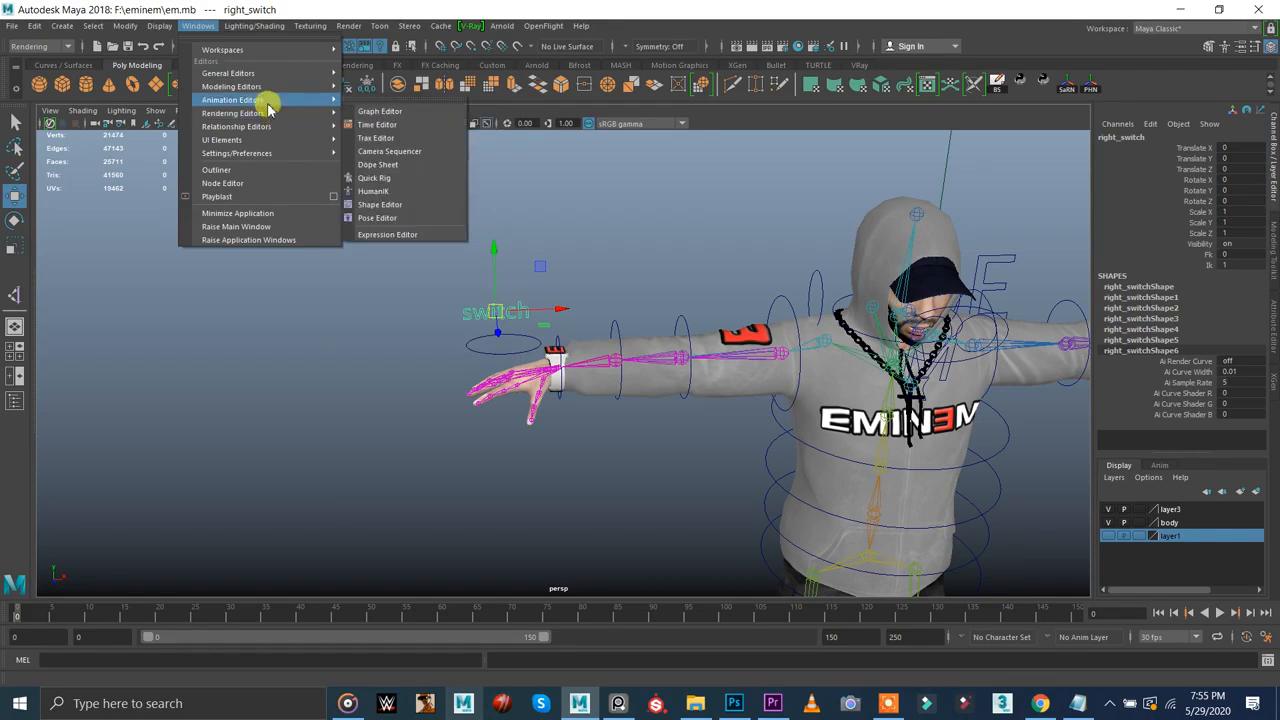
left_click(360, 234)
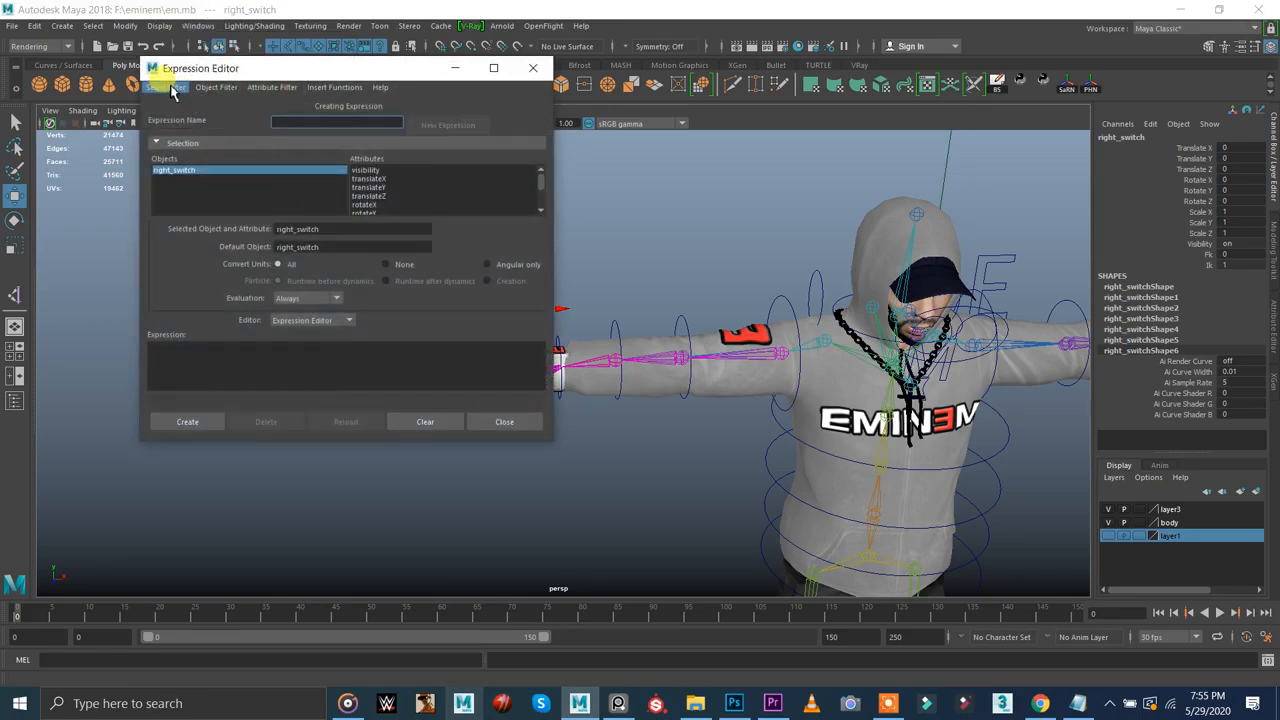
left_click(165, 87)
left_click(185, 117)
left_click_drag(172, 72, 54, 42)
mouse_move(505, 258)
right_mouse_down("alt")
mouse_move(676, 277)
mouse_move(627, 314)
mouse_move(944, 350)
mouse_move(1120, 345)
mouse_move(566, 330)
mouse_move(1248, 345)
mouse_move(1068, 378)
mouse_move(1077, 369)
mouse_move(914, 362)
right_mouse_up("alt")
- Copy the line "IKFK.fk = 1 - IKFK.ik;" from the ikfk switch note in Notepad and paste it into Maya's Expression Editor
left_click(1075, 703)
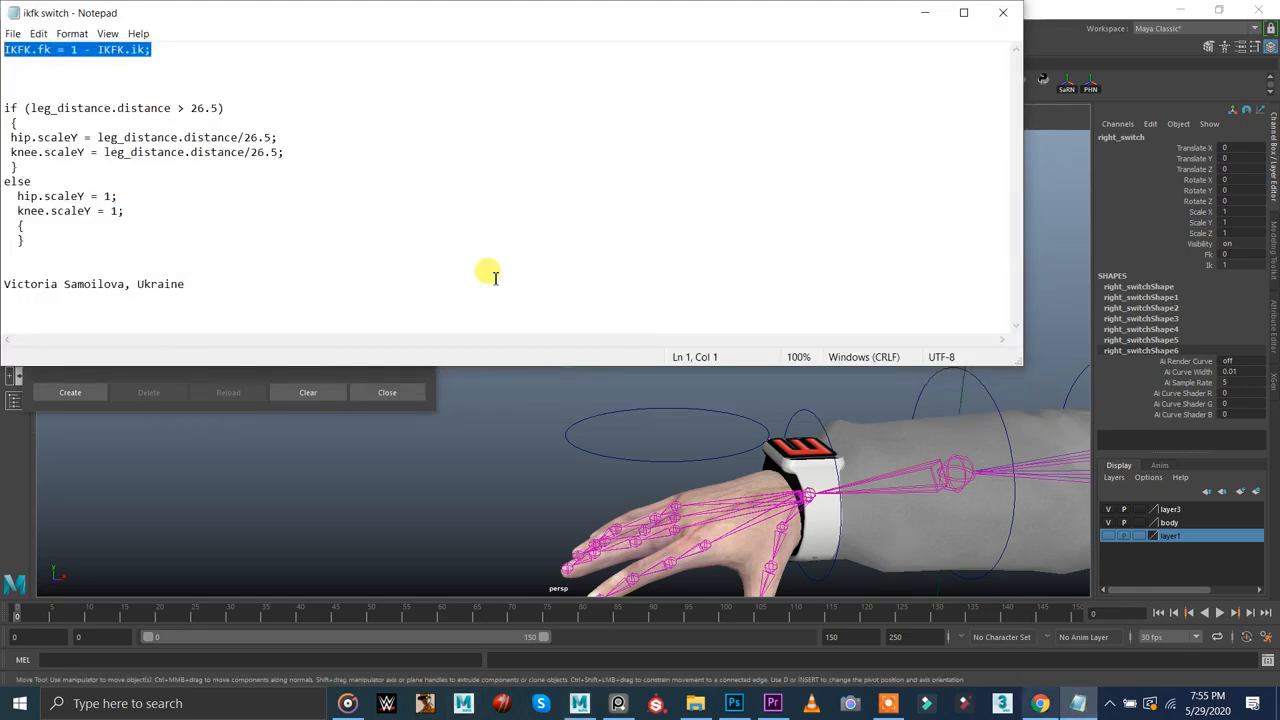
left_click_drag(315, 22, 826, 371)
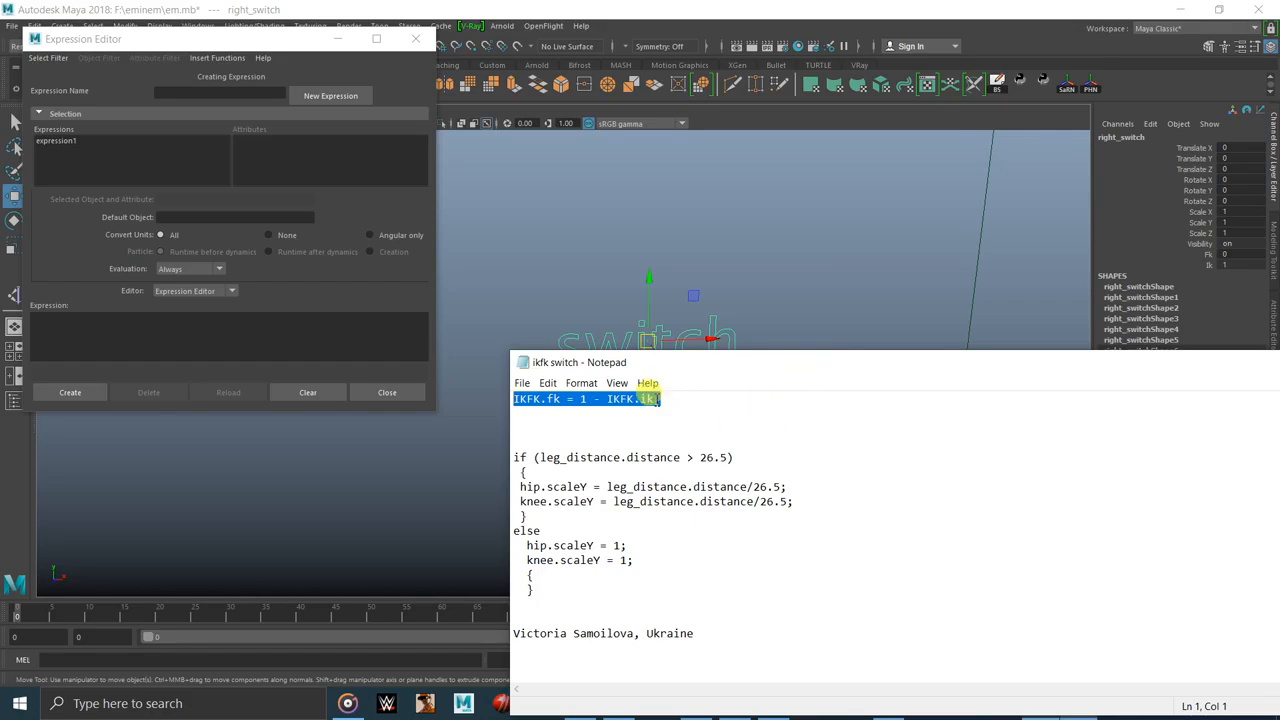
key("ctrl+c")
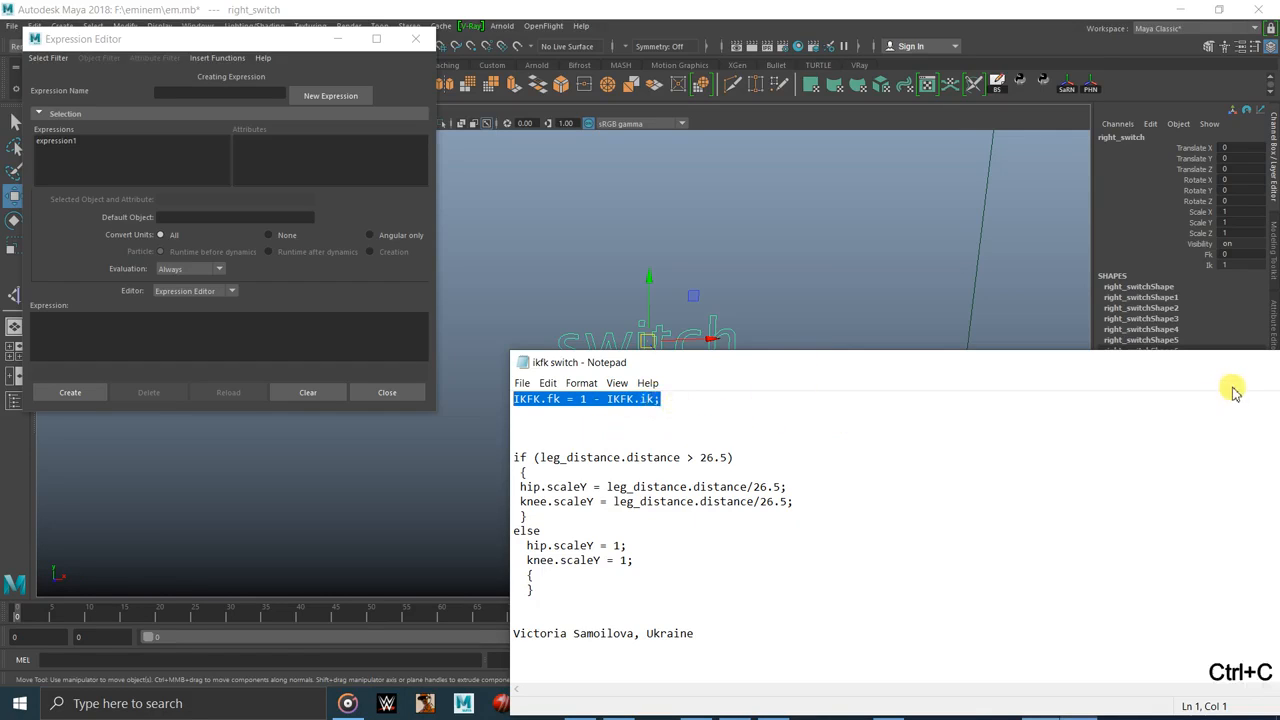
left_click_drag(1206, 366, 910, 370)
left_click(1130, 369)
left_click(176, 351)
key("ctrl+v")
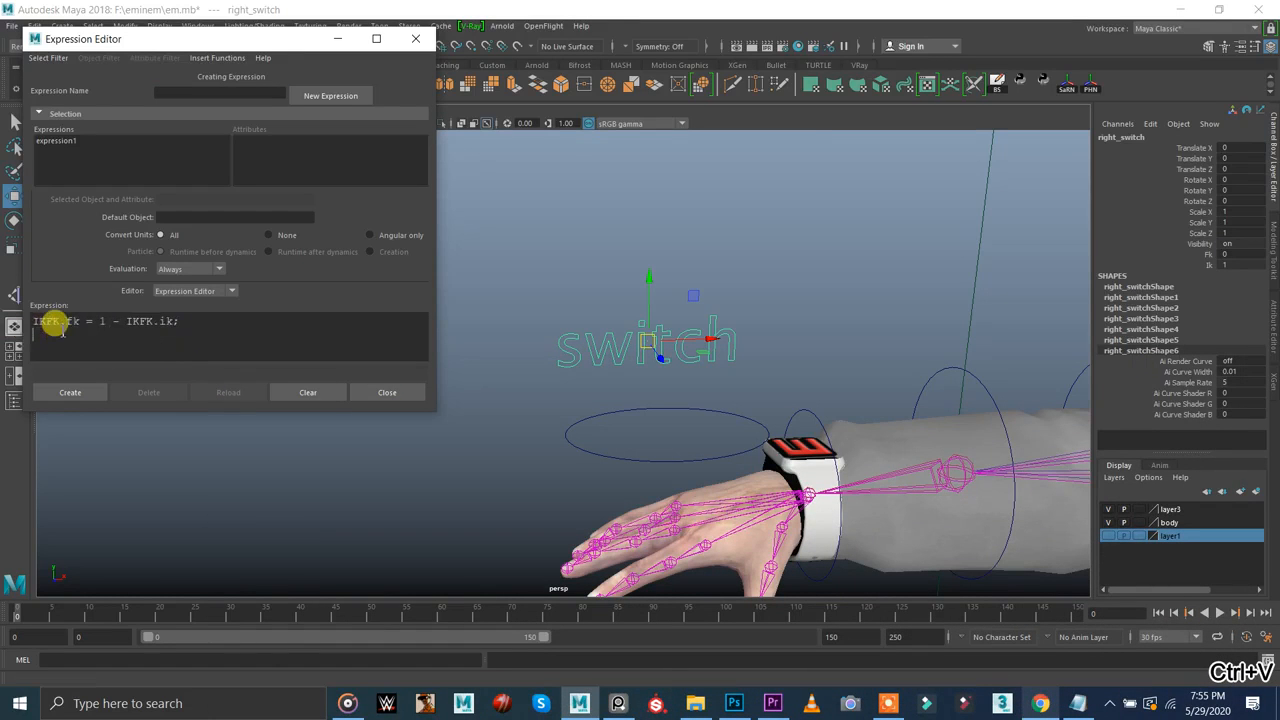
scroll(60, 325, "up", 4, "ctrl")
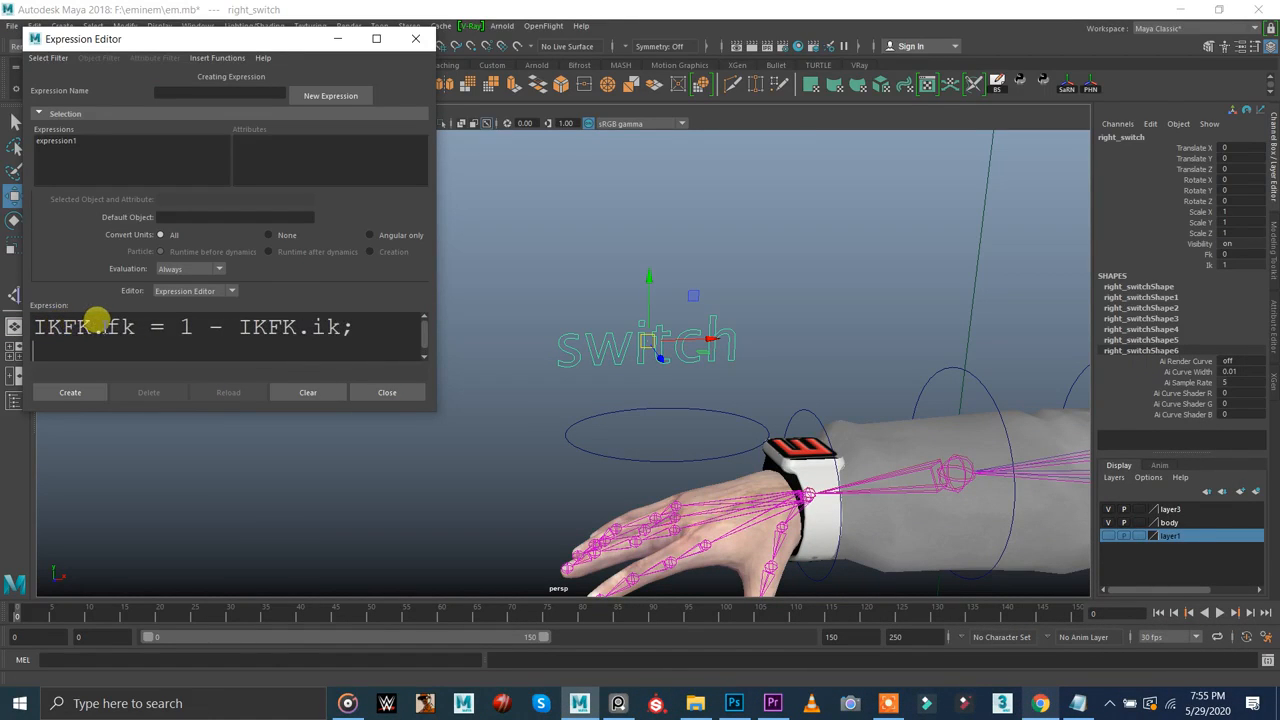
- Replace the first IKFK in the expression with the copied name right_switch, and change its attribute to Fk
left_click_drag(90, 325, 40, 334)
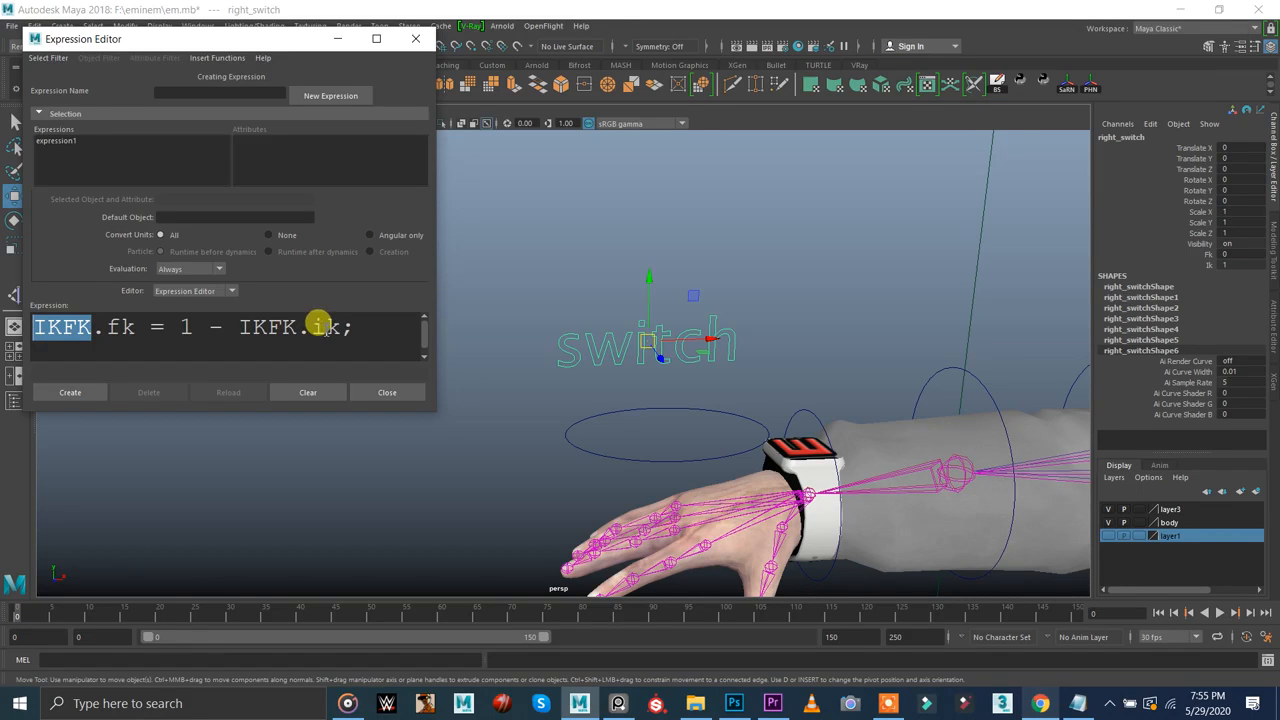
left_click(1115, 137)
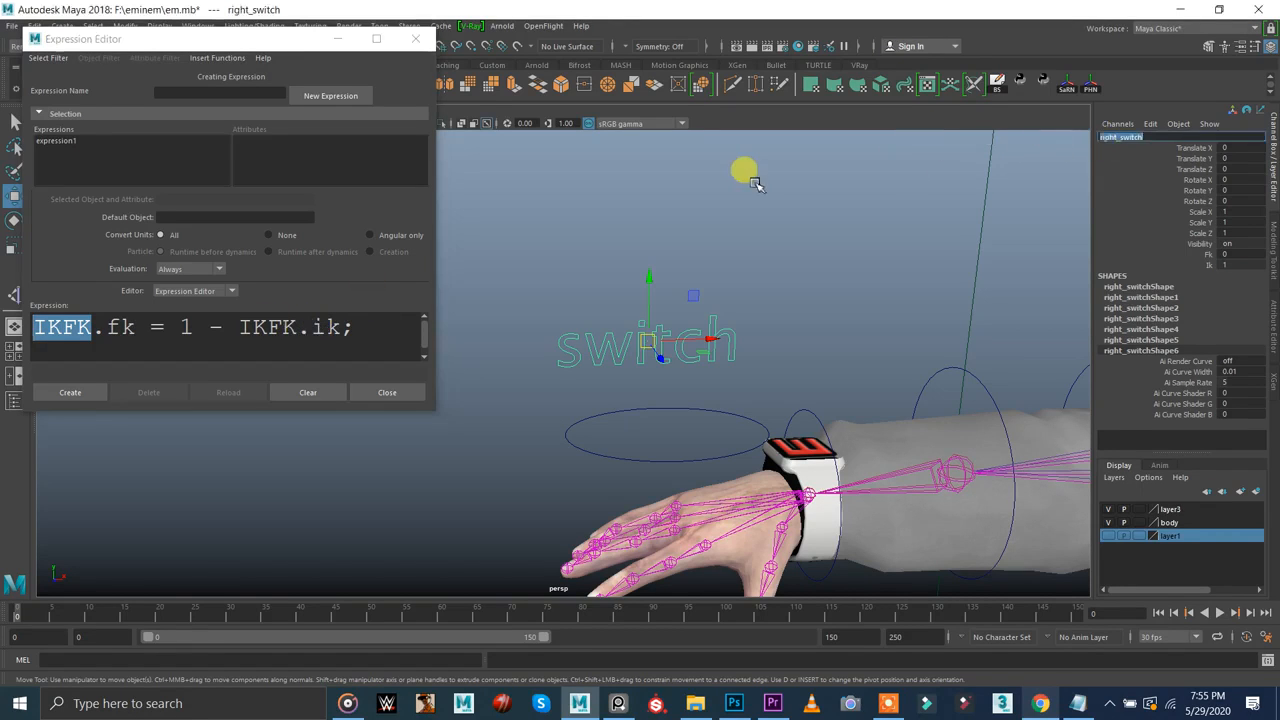
key("ctrl+c")
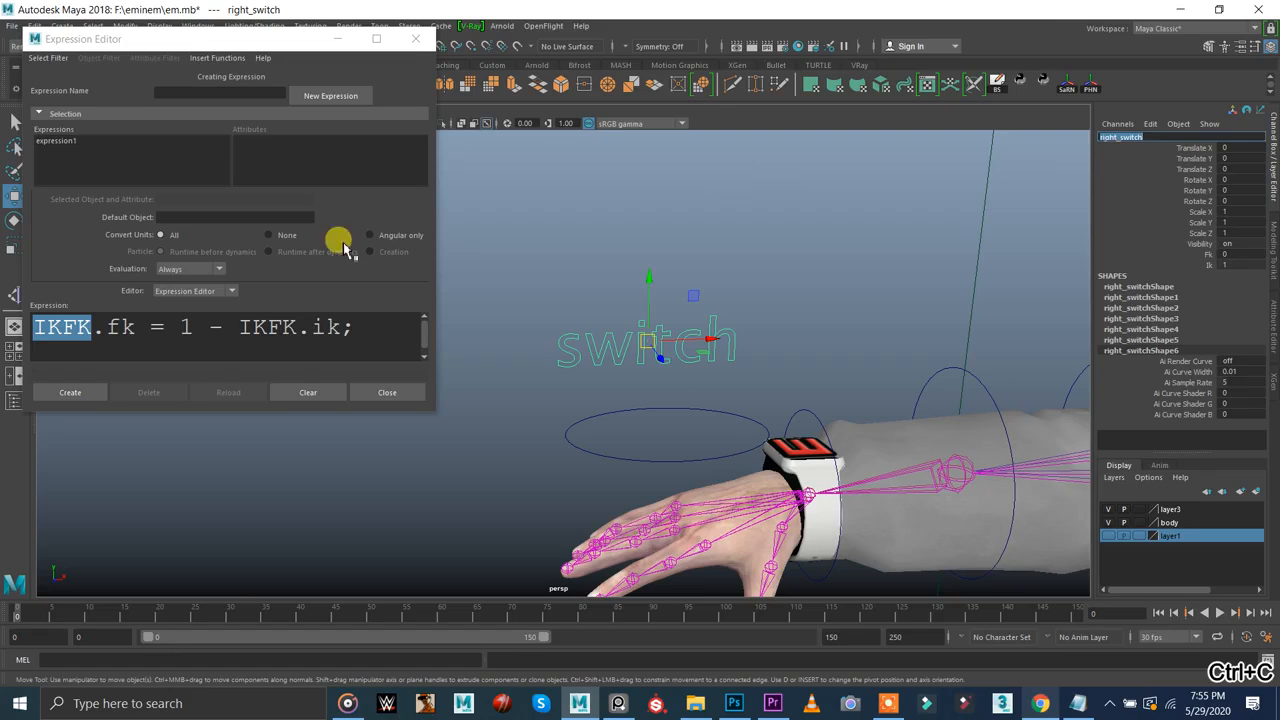
left_click(75, 335)
left_click_drag(92, 330, 28, 339)
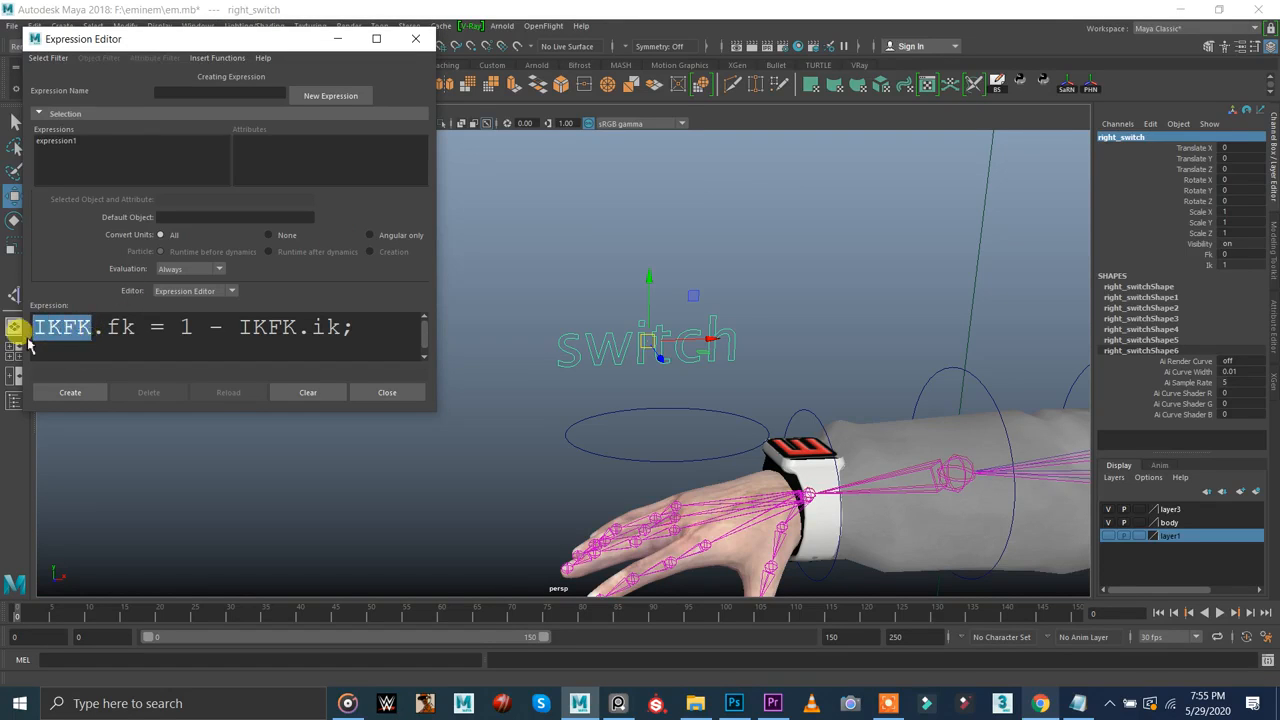
key("ctrl+v")
scroll(157, 342, "down", 2, "ctrl")
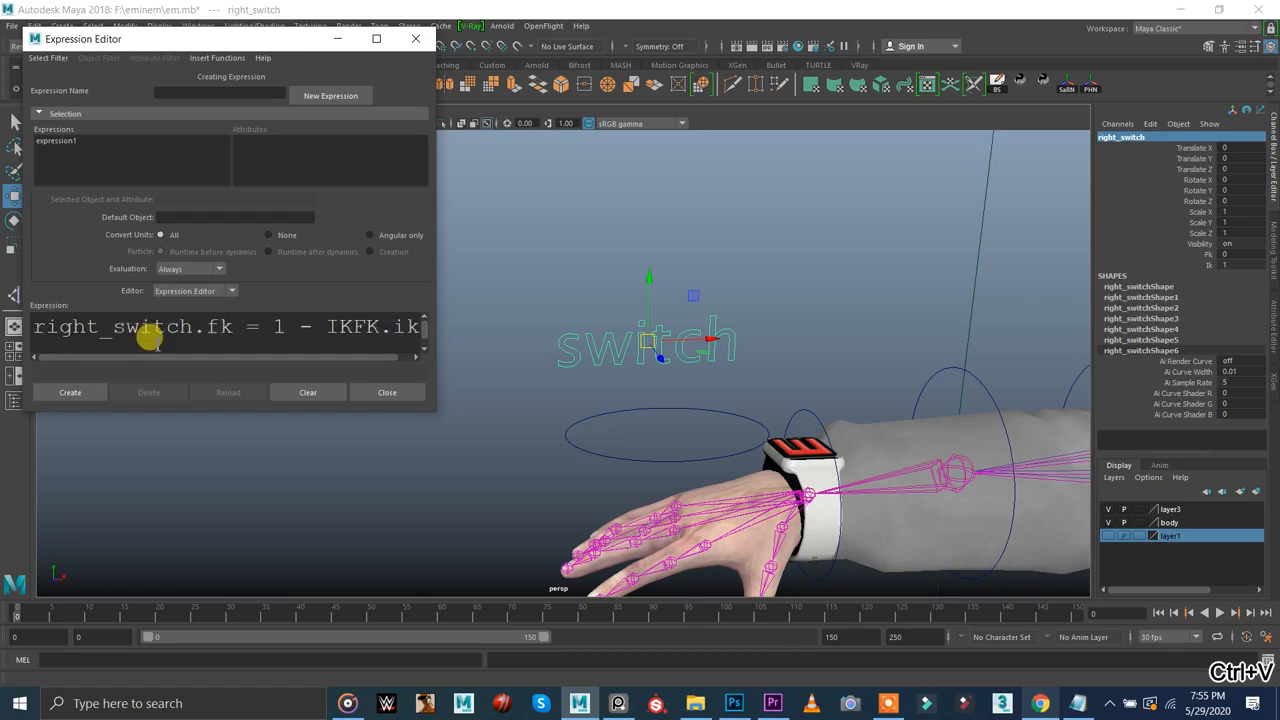
scroll(147, 336, "down", 3, "ctrl")
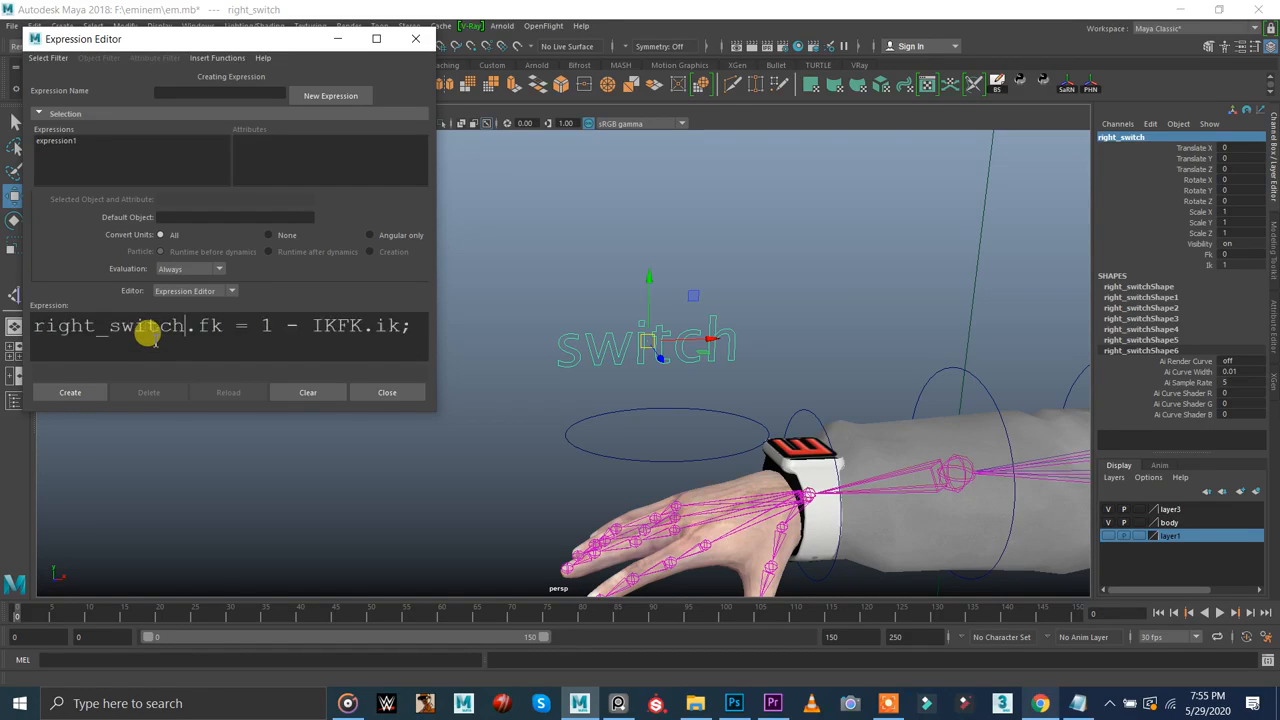
scroll(147, 336, "up", 2, "ctrl")
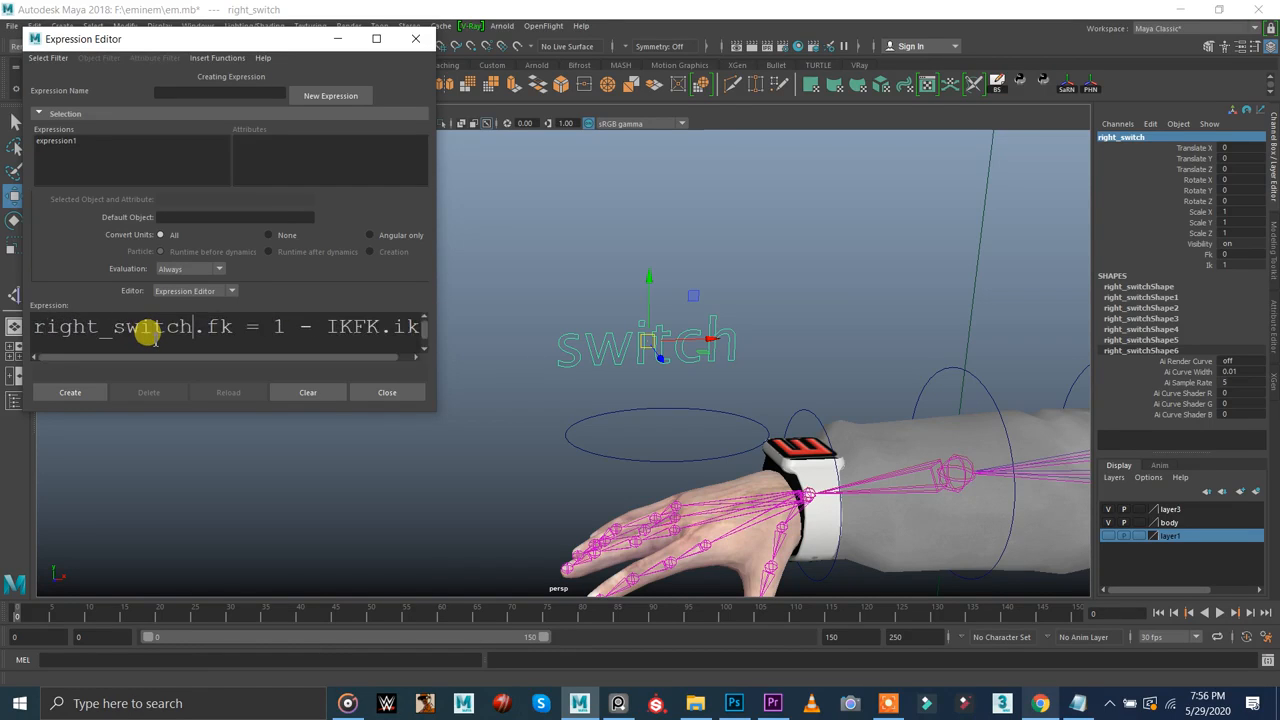
scroll(147, 336, "down", 1, "ctrl")
scroll(147, 336, "up", 1, "ctrl")
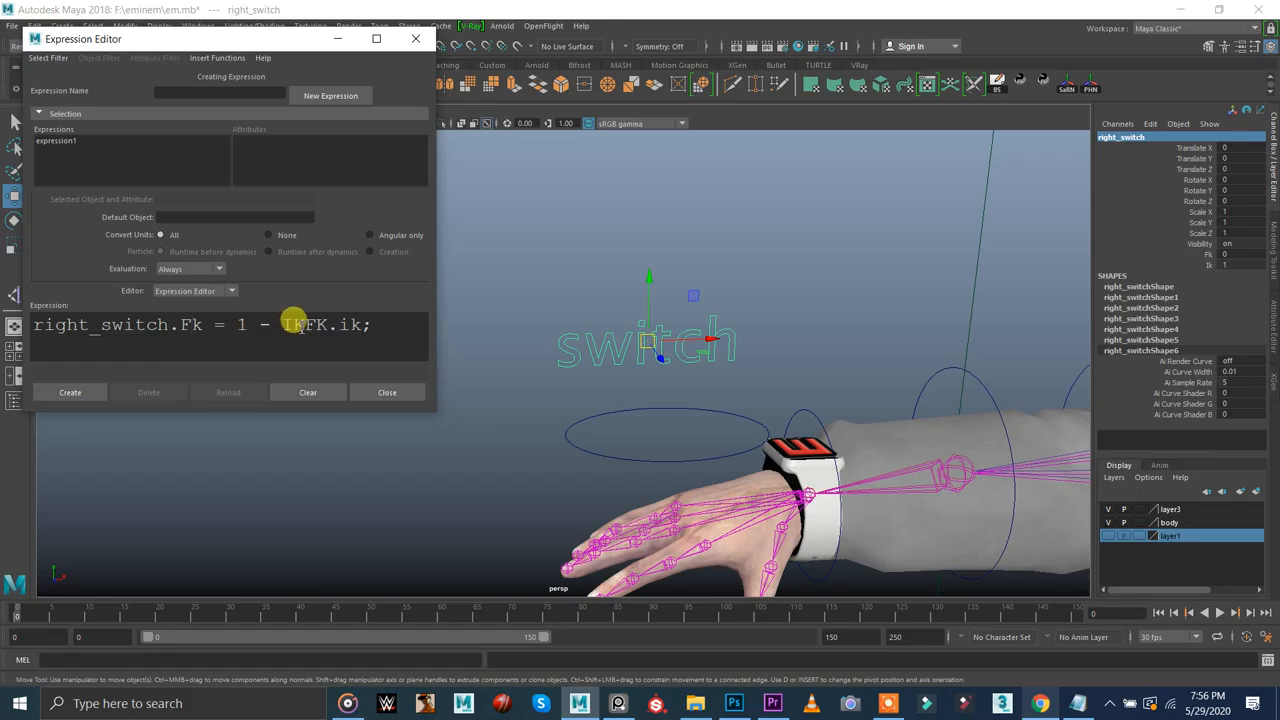
- Replace the second IKFK with right_switch, change its attribute to Ik, and try to create the expression
left_click_drag(321, 320, 345, 360)
key("ctrl+v")
left_click(375, 336)
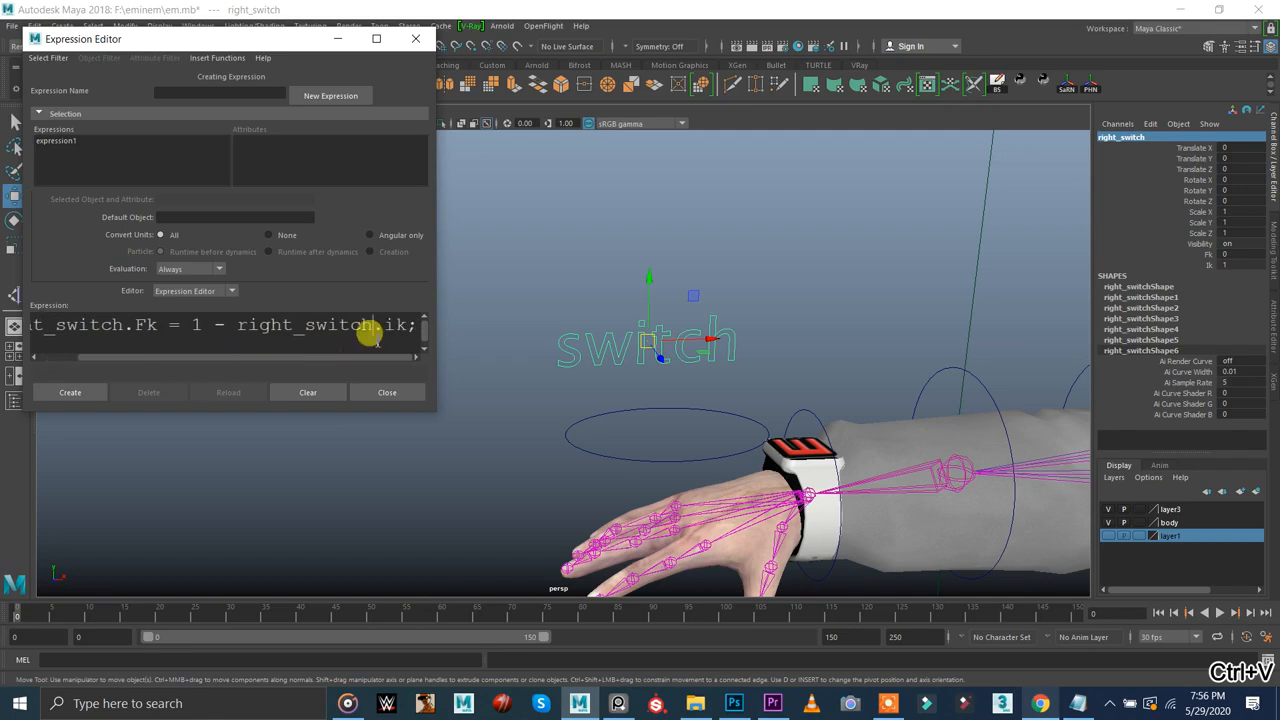
key("BackSpace")
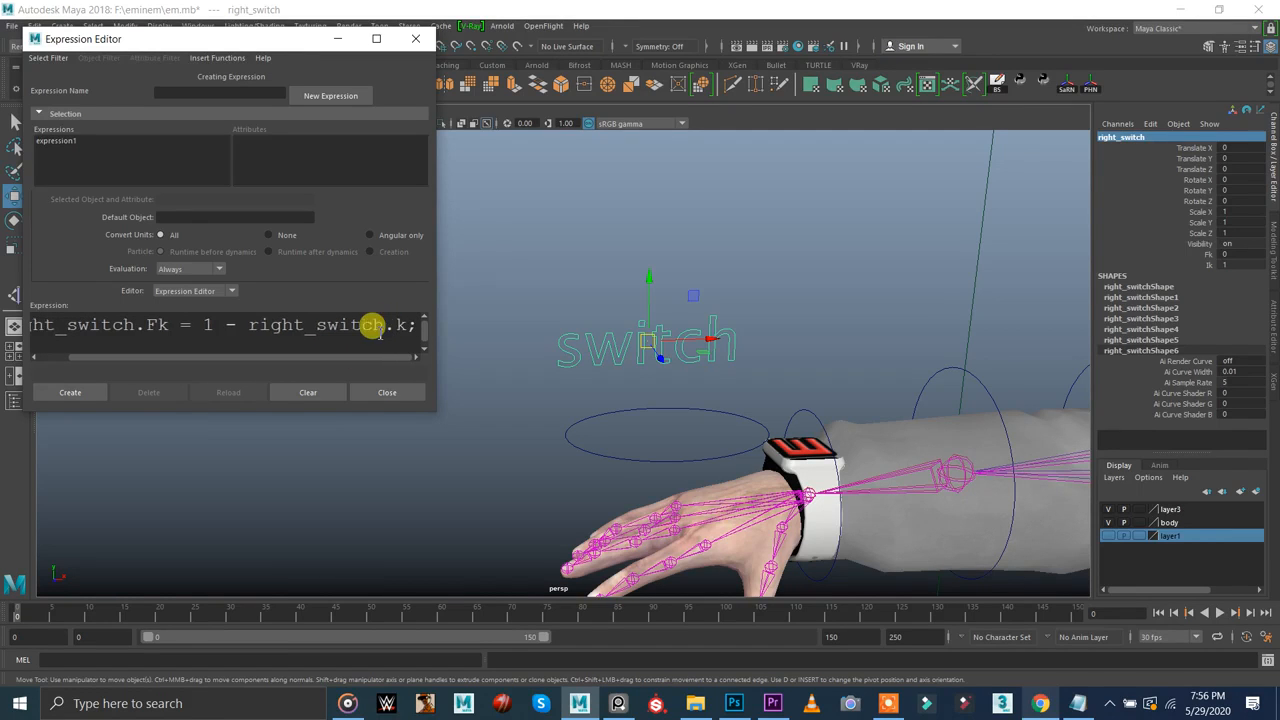
left_click(55, 394)
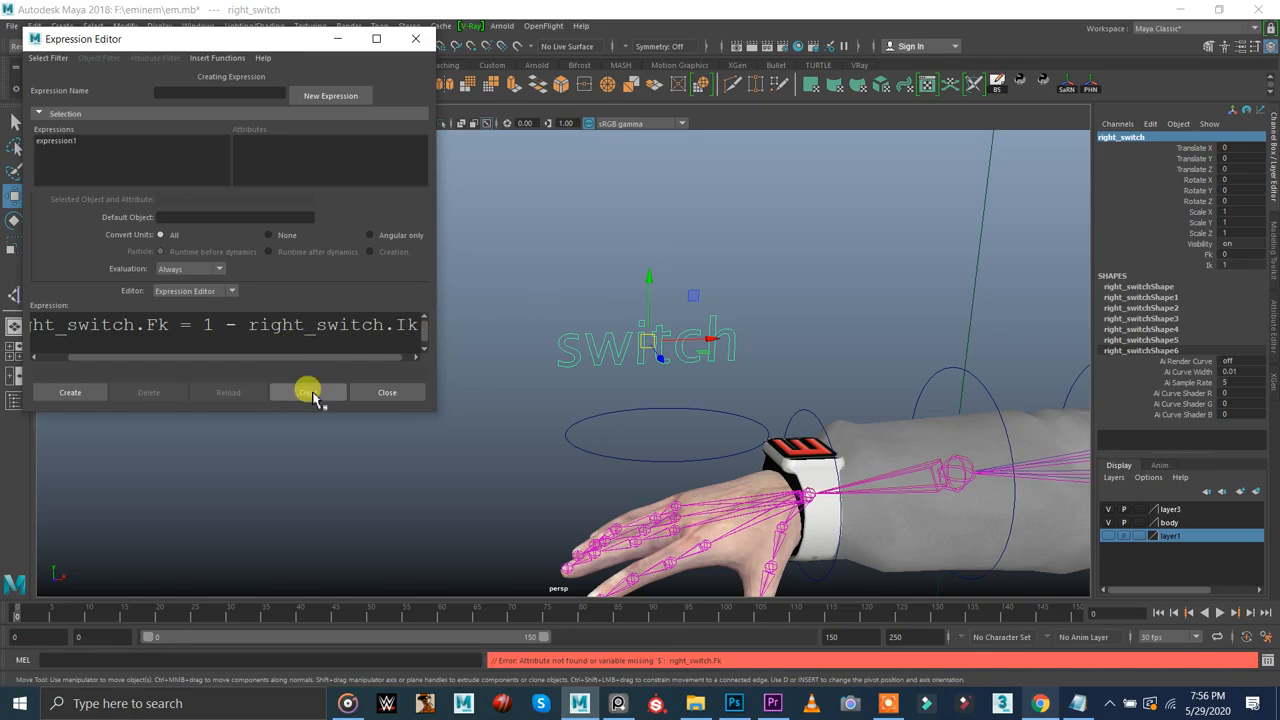
- Correct both attribute names to lowercase and create the expression "right_switch.fk = 1 - right_switch.ik;"
type(";")
left_click_drag(329, 407, 354, 494)
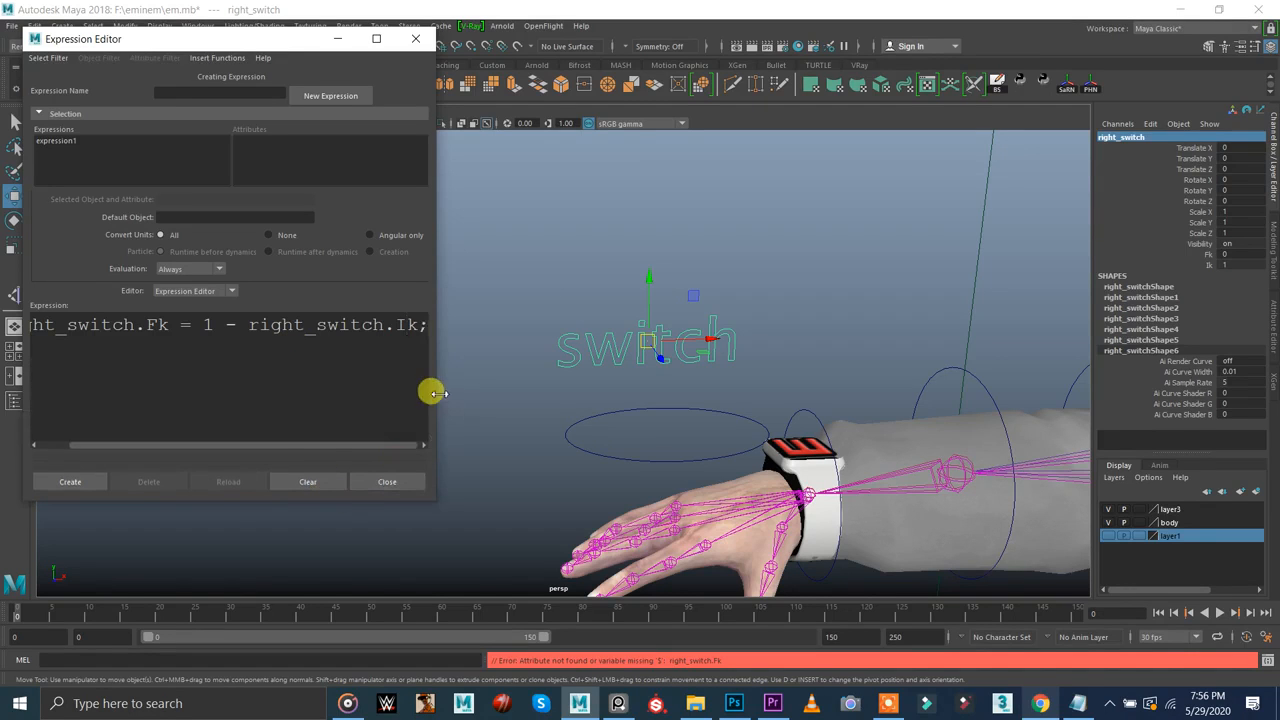
left_click_drag(431, 380, 547, 383)
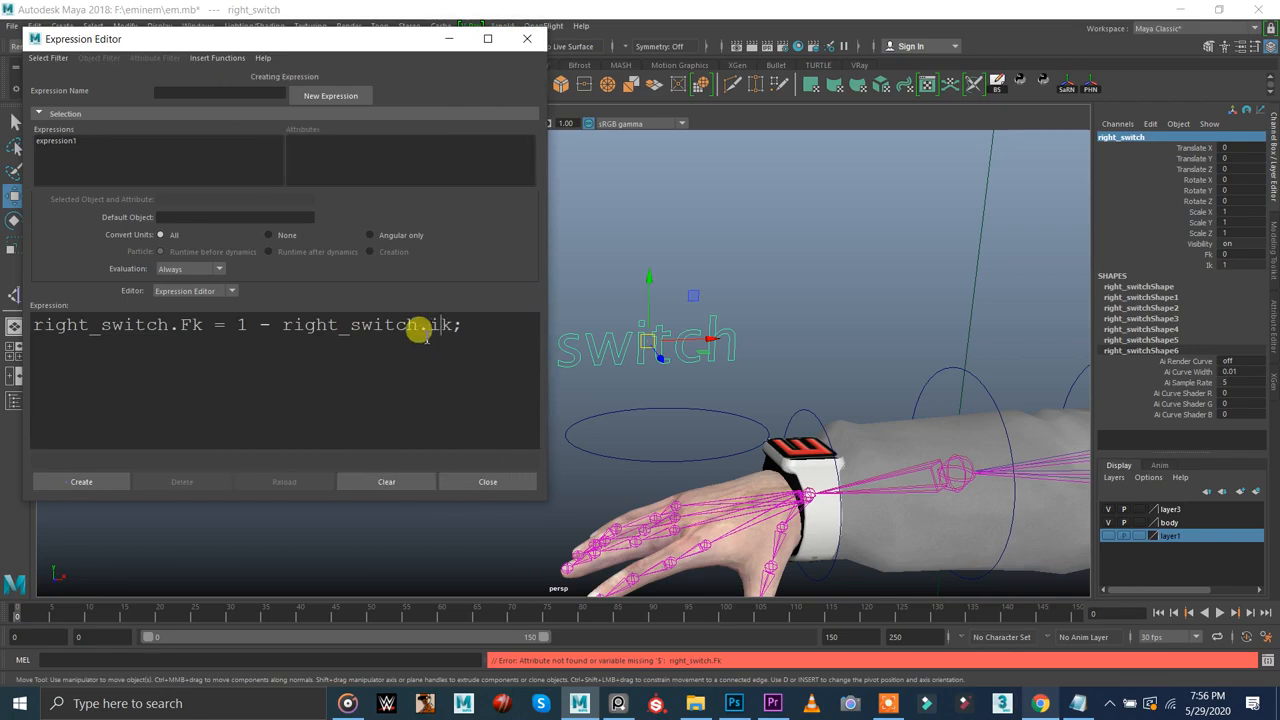
left_click(184, 324)
key("Delete")
type("f")
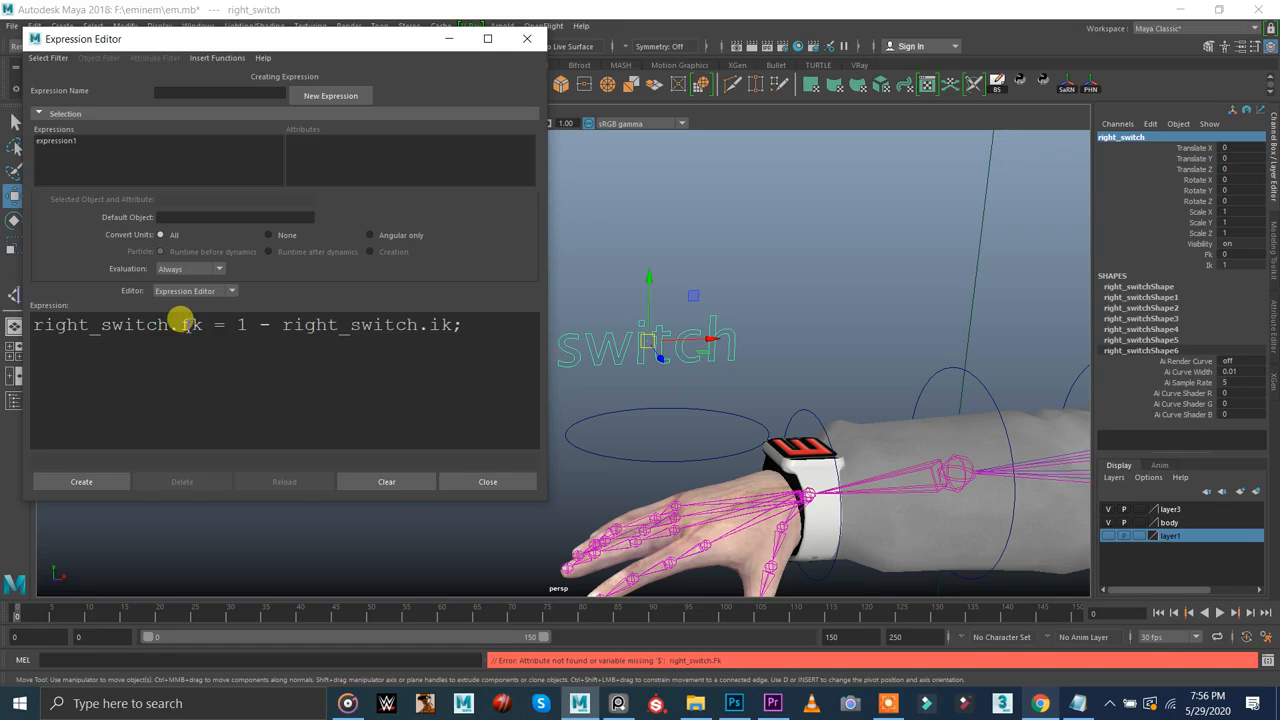
left_click(80, 482)
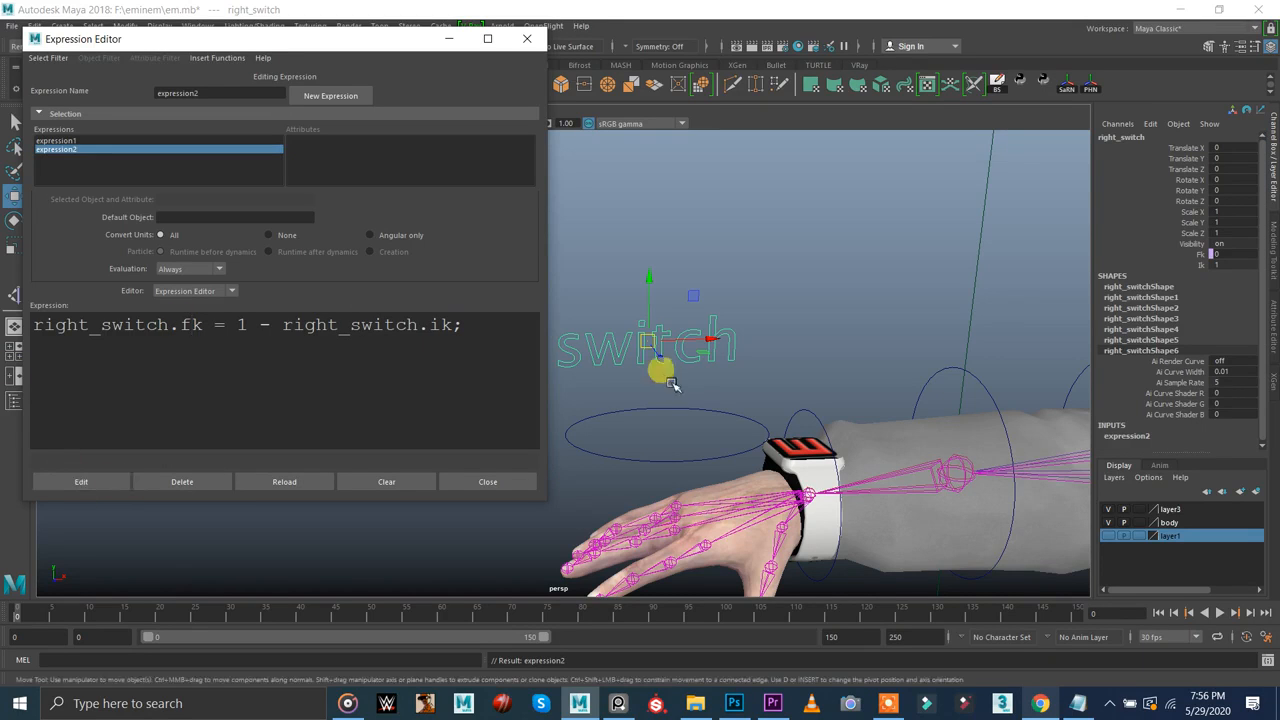
- Dismiss the Expression Editor and select the right_switch control in the viewport
left_click(1199, 255)
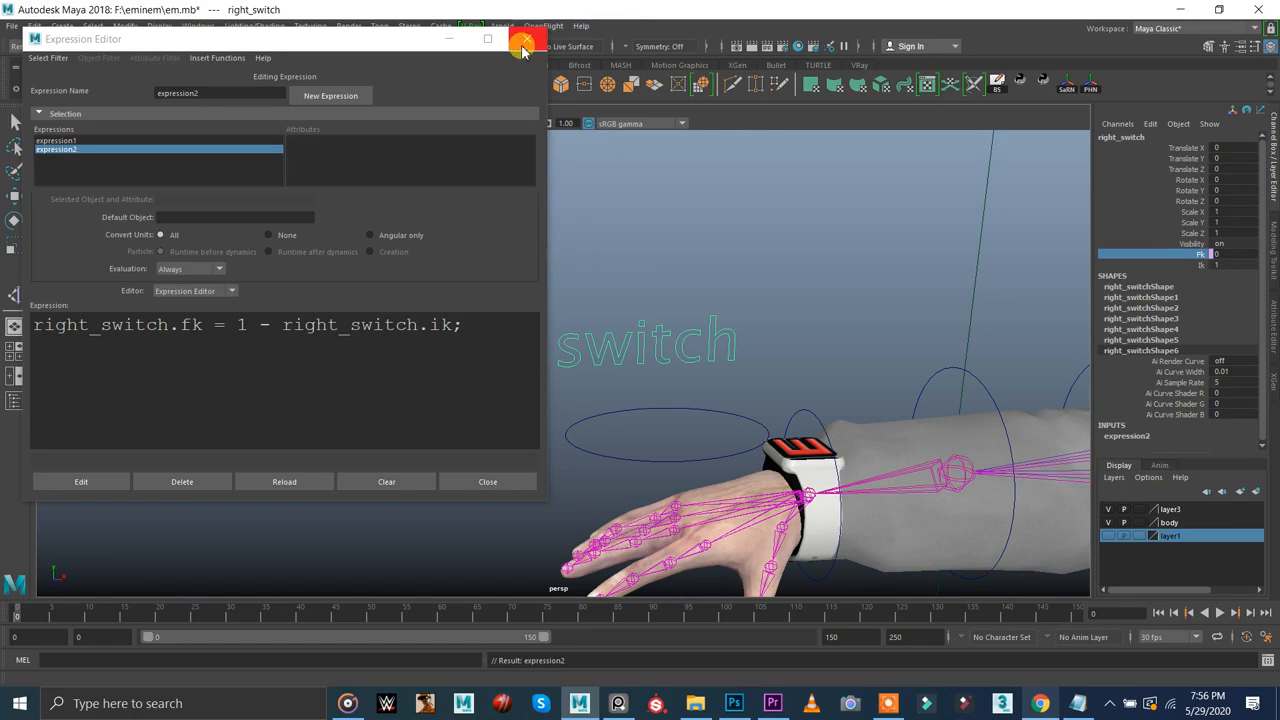
left_click(522, 42)
left_click_drag(571, 234, 710, 357)
- Set the right_switch control's Ik attribute to 0 and save the scene
left_click(1173, 265)
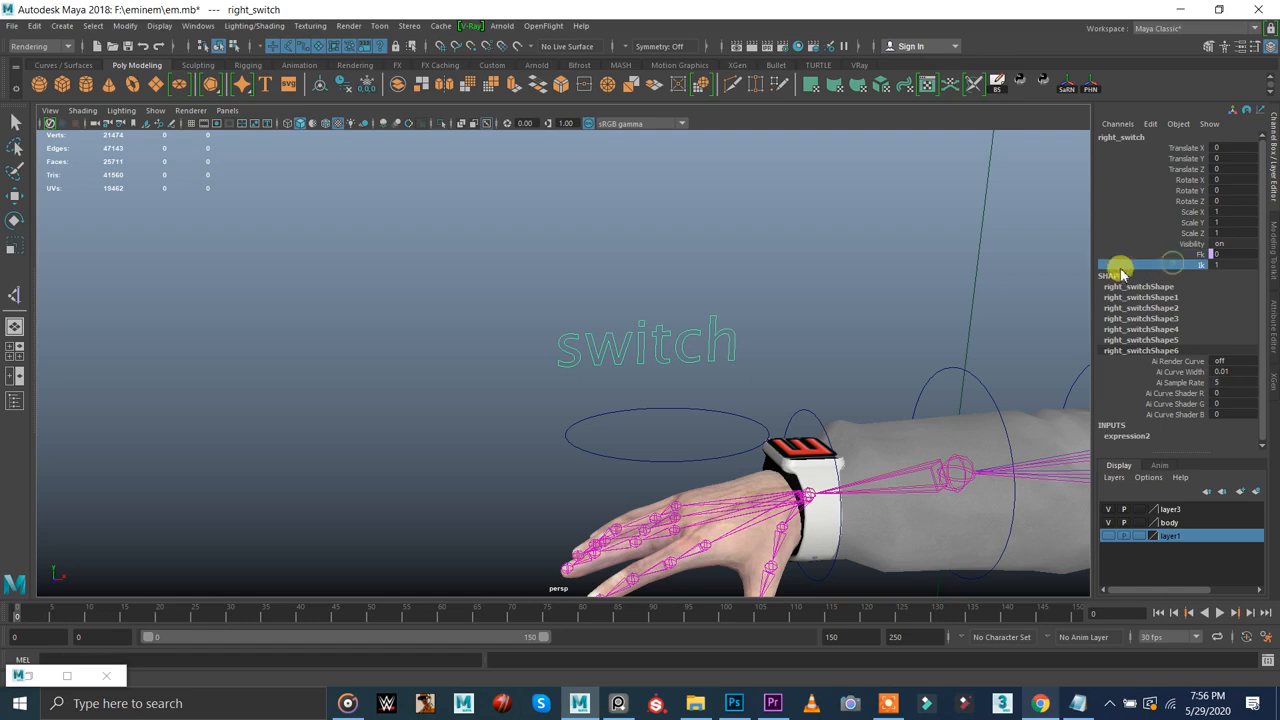
left_click_drag(895, 300, 697, 278, "alt")
middle_click_drag(698, 278, 517, 270)
key("ctrl+s")
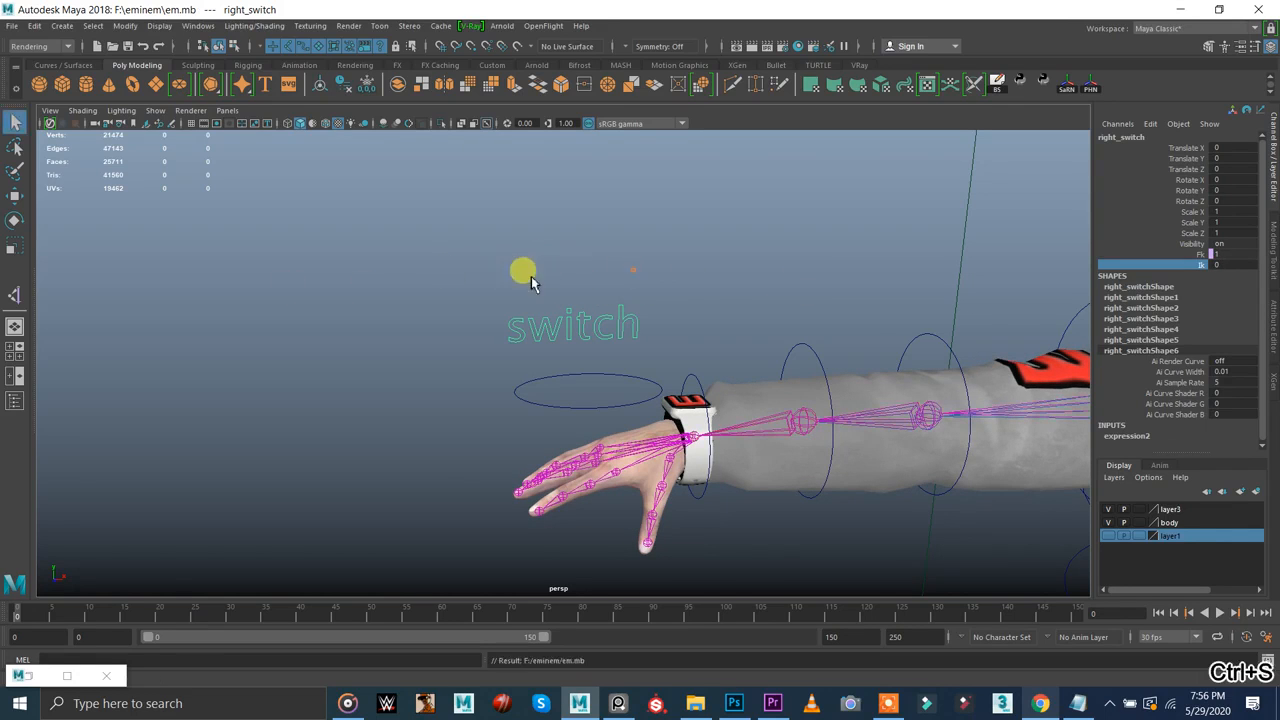
- Duplicate the left_elbow control and move the copy across to the character's right arm
scroll(676, 304, "down", 4)
middle_click_drag(676, 304, 580, 283, "alt")
left_click_drag(580, 283, 604, 288, "alt")
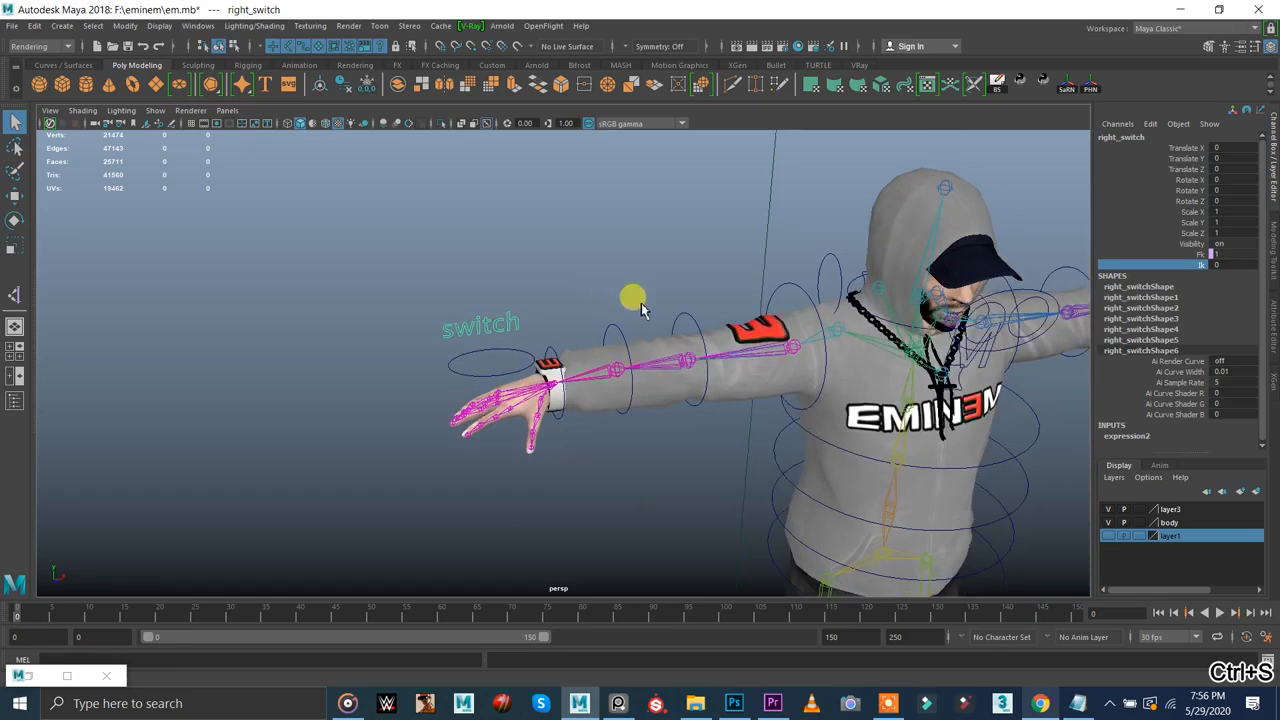
scroll(460, 305, "down", 3)
left_click_drag(898, 304, 969, 316, "alt")
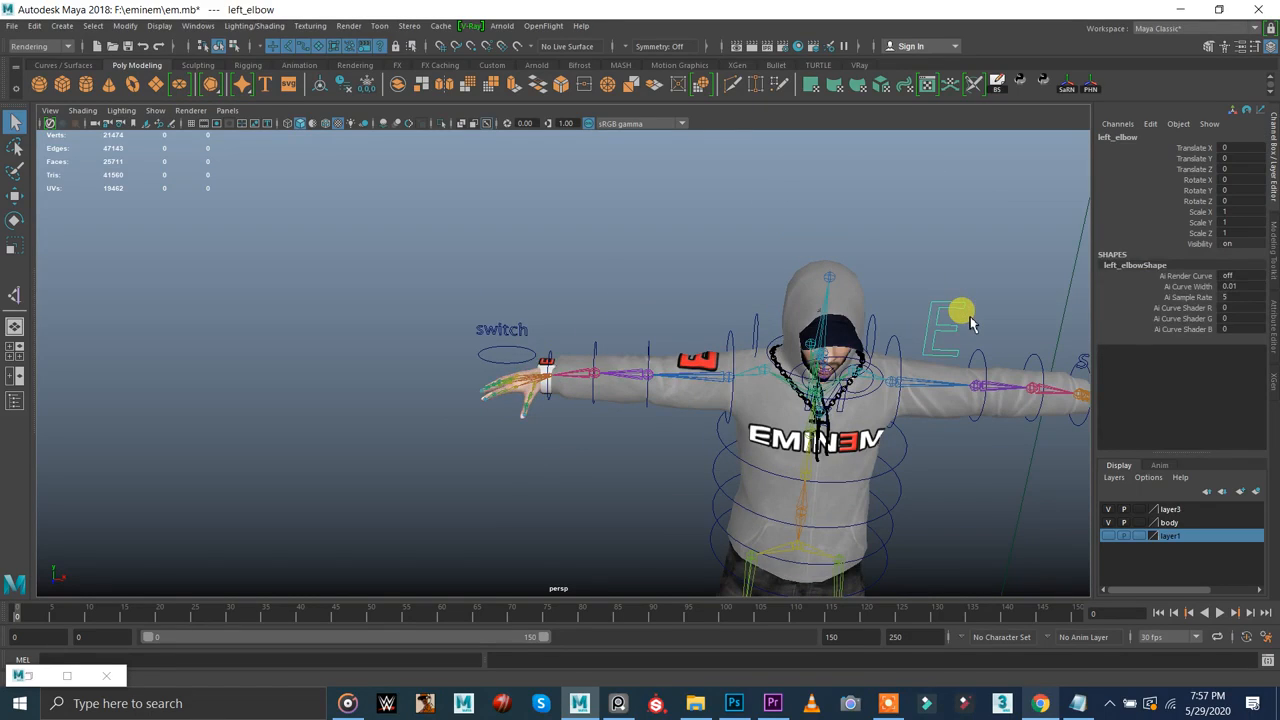
key("w")
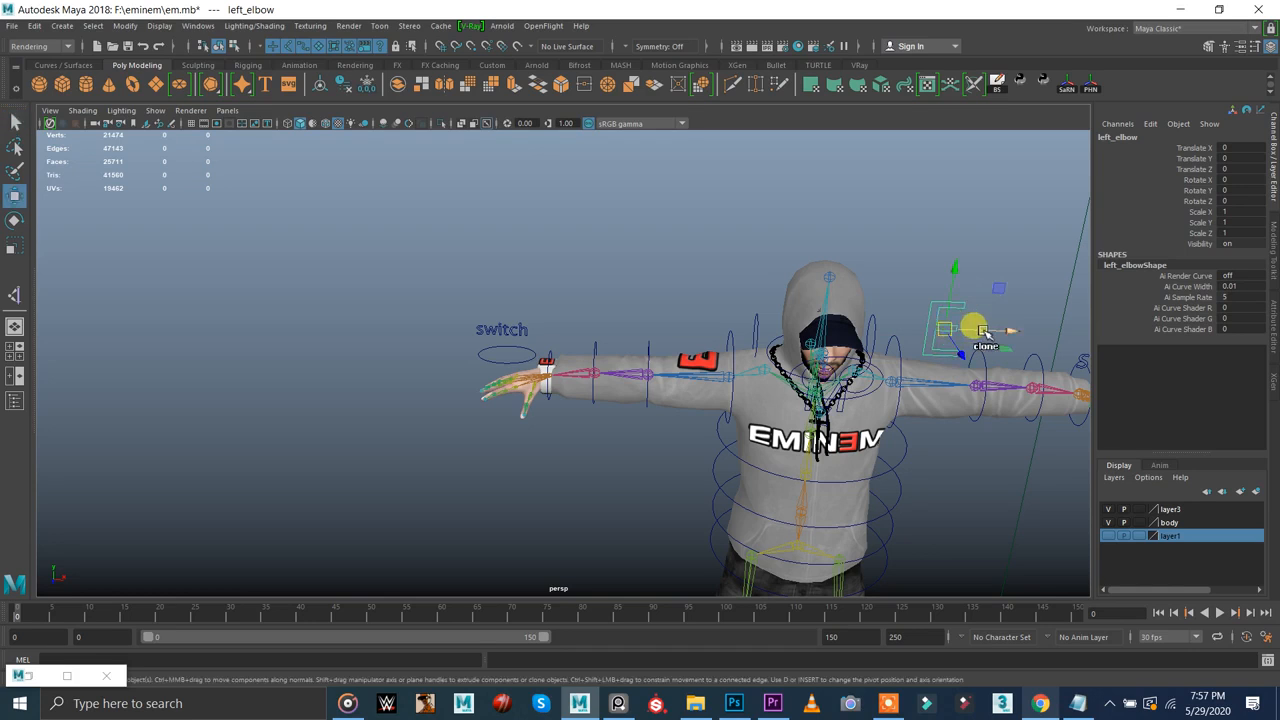
mouse_move(987, 327)
left_mouse_down()
mouse_move(980, 342)
mouse_move(977, 296)
mouse_move(993, 325)
mouse_move(830, 345)
mouse_move(688, 332)
mouse_move(700, 349)
left_mouse_up()
- With the body layer hidden, position the copied elbow control at about X -243.8, Y -2.8, Z 6.7 and freeze its transformations
mouse_move(606, 451)
left_mouse_down("alt")
mouse_move(776, 481)
mouse_move(488, 360)
mouse_move(507, 330)
mouse_move(1090, 463)
mouse_move(1108, 528)
left_mouse_up("alt")
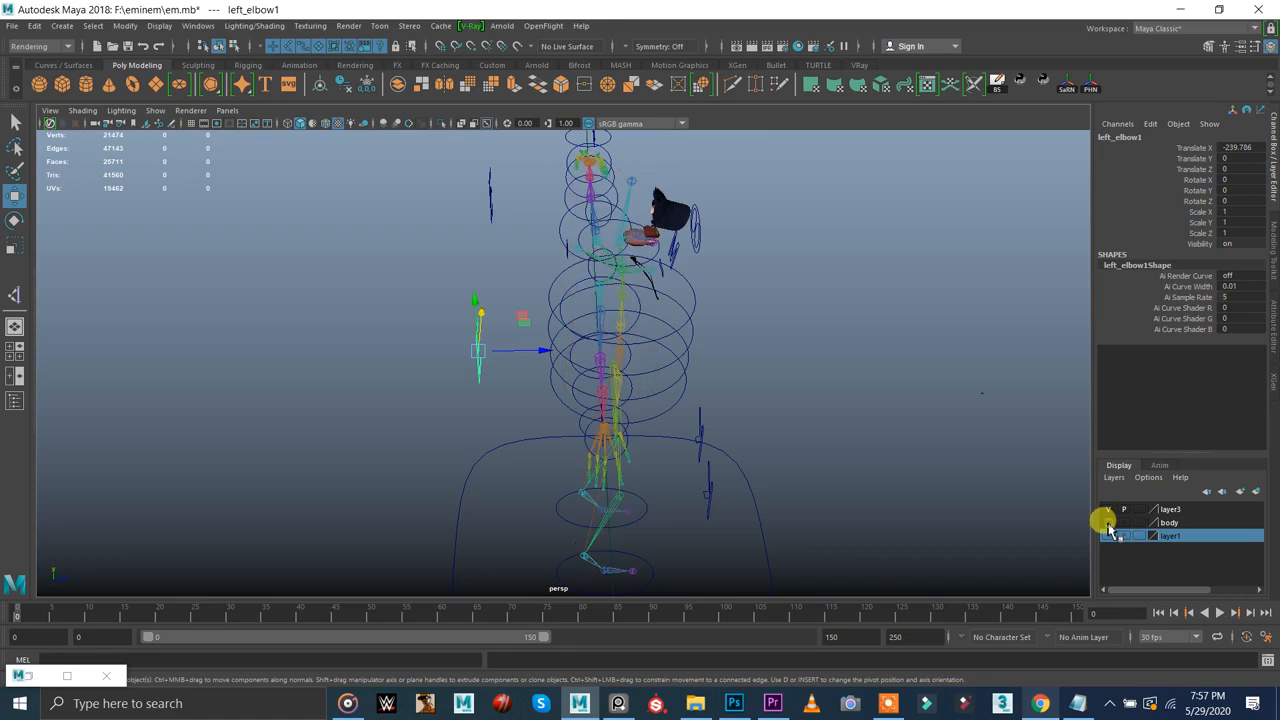
left_click_drag(518, 340, 560, 374, "alt")
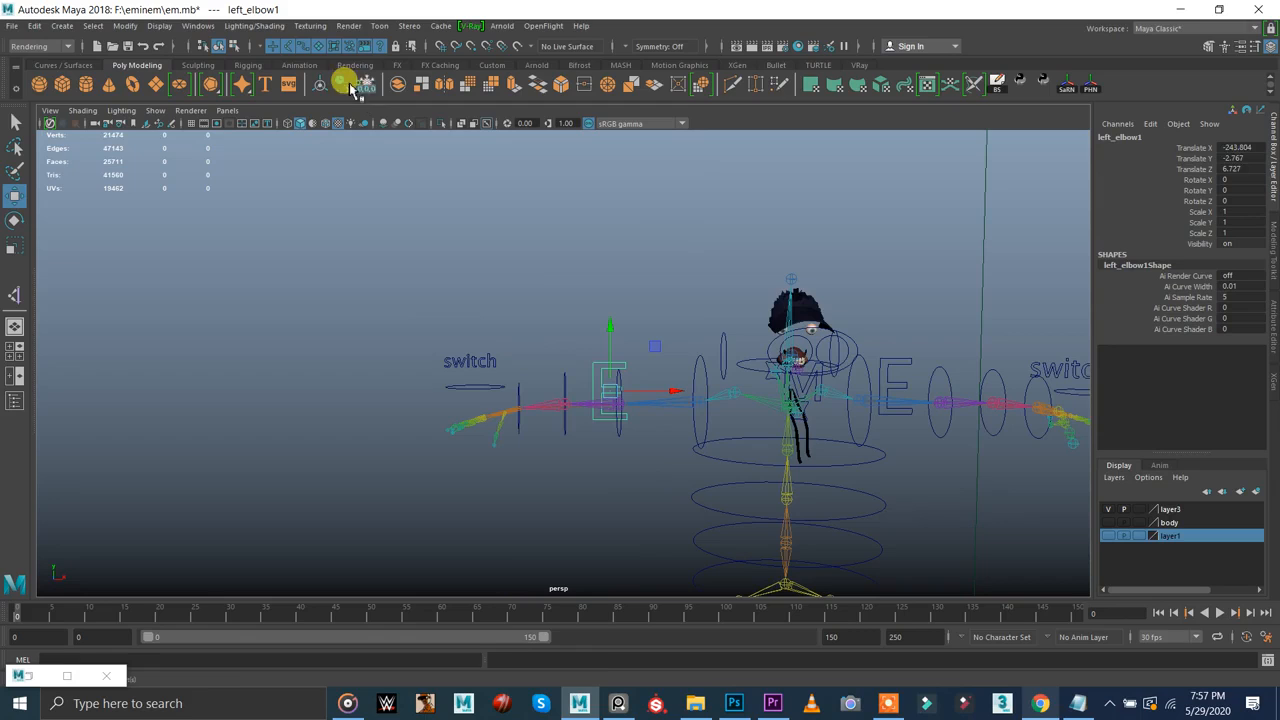
left_click(362, 86)
- Rename the copied elbow control to right_elbow
left_click_drag(496, 291, 524, 304, "alt")
double_click(1119, 139)
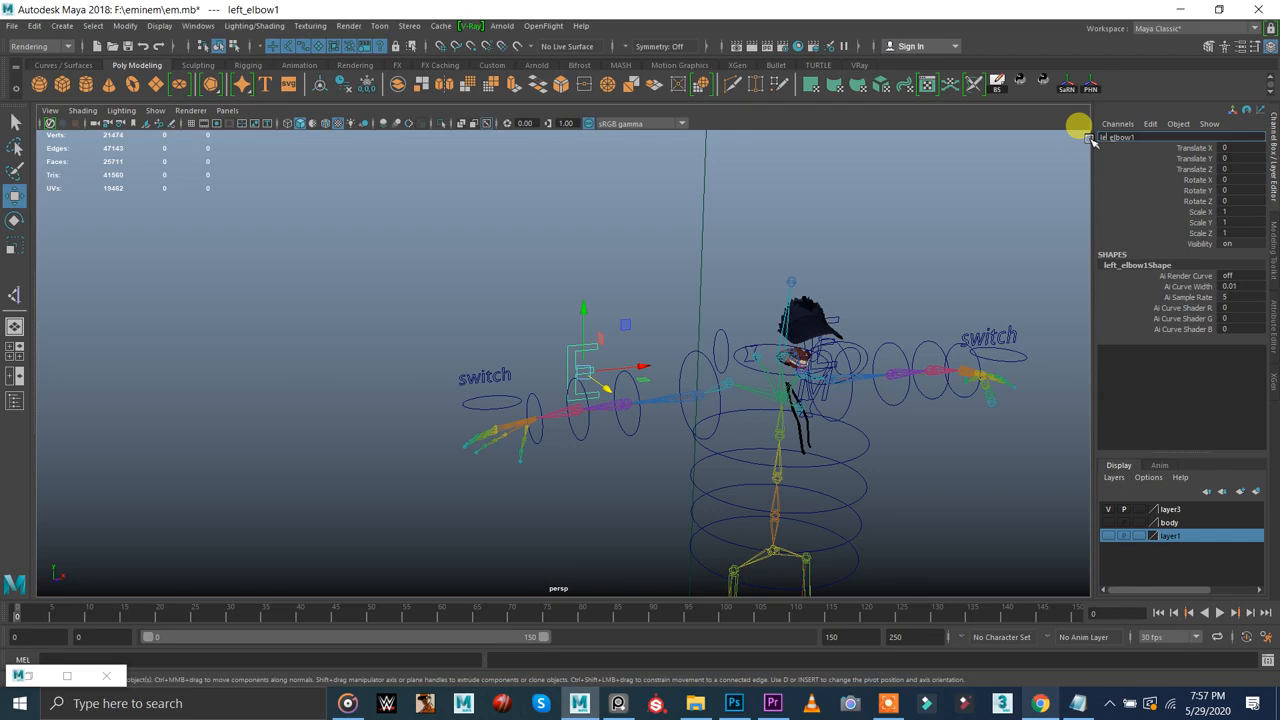
key("Return")
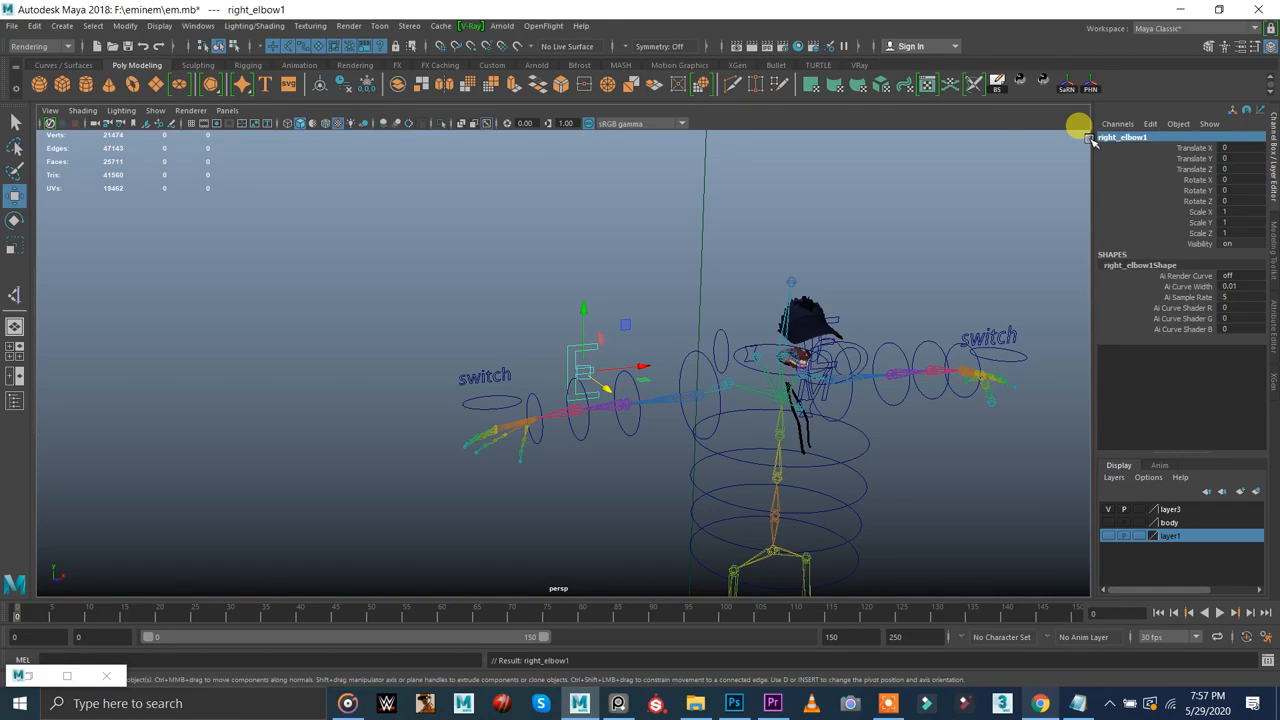
double_click(1163, 135)
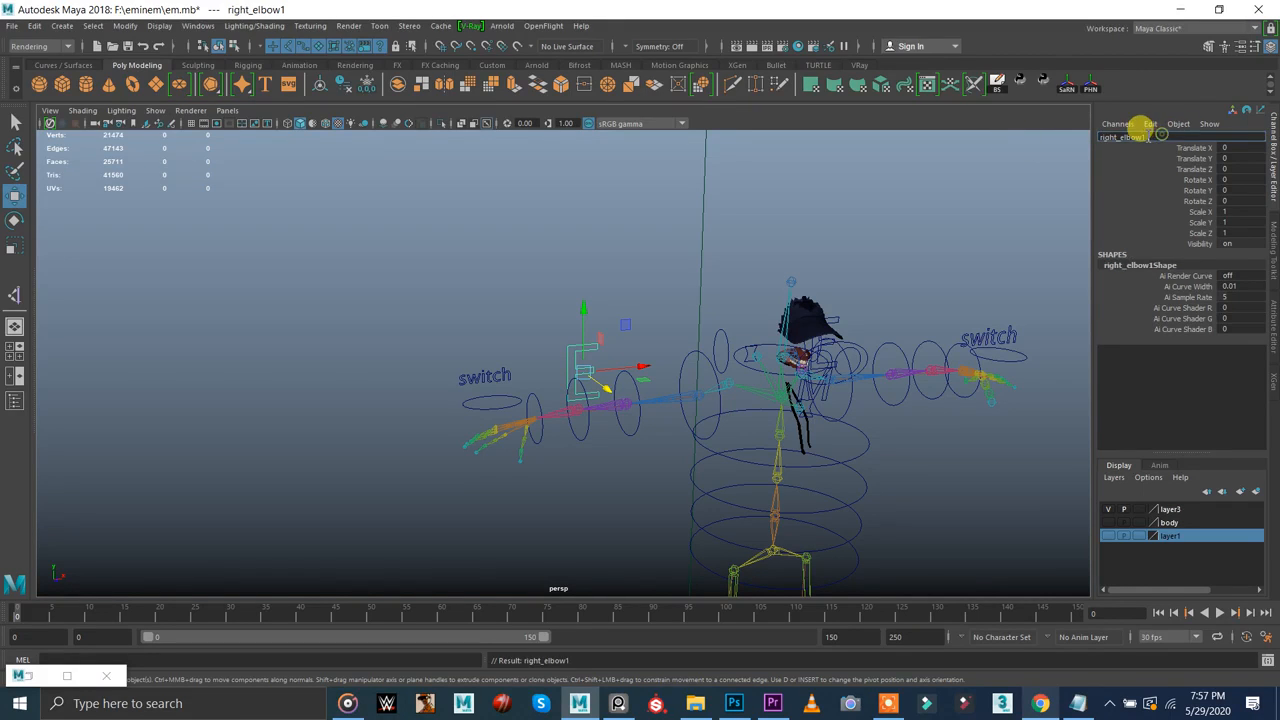
key("Return")
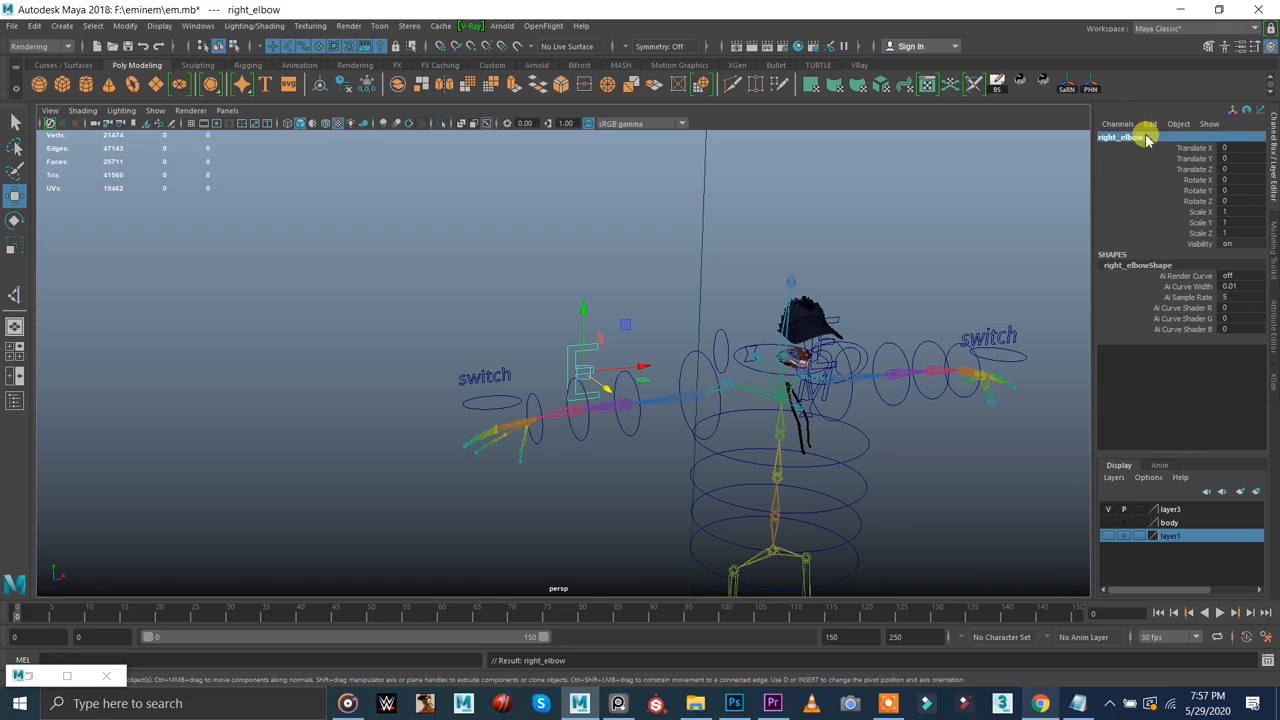
- Show the body layer and apply a pole vector constraint from right_elbow to the right arm's IK handle
left_click(1108, 522)
left_click_drag(405, 287, 449, 311, "alt")
right_click_drag(437, 323, 548, 395, "alt")
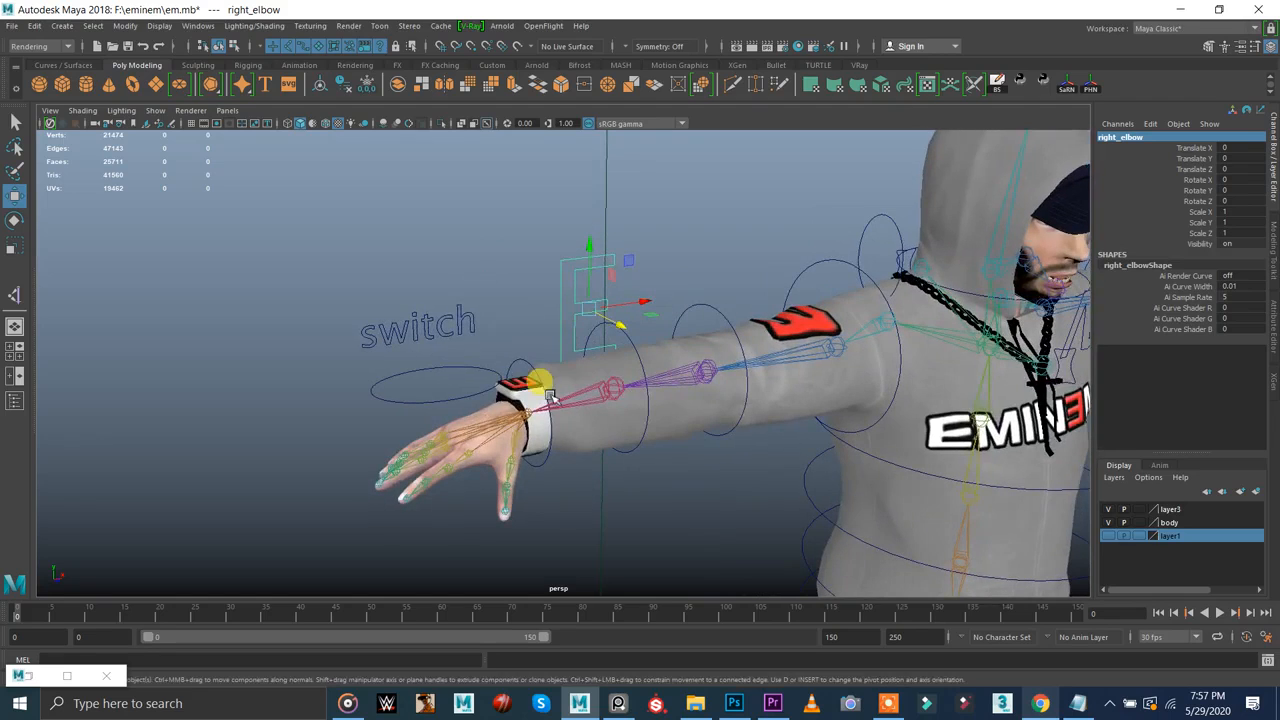
left_click(533, 416)
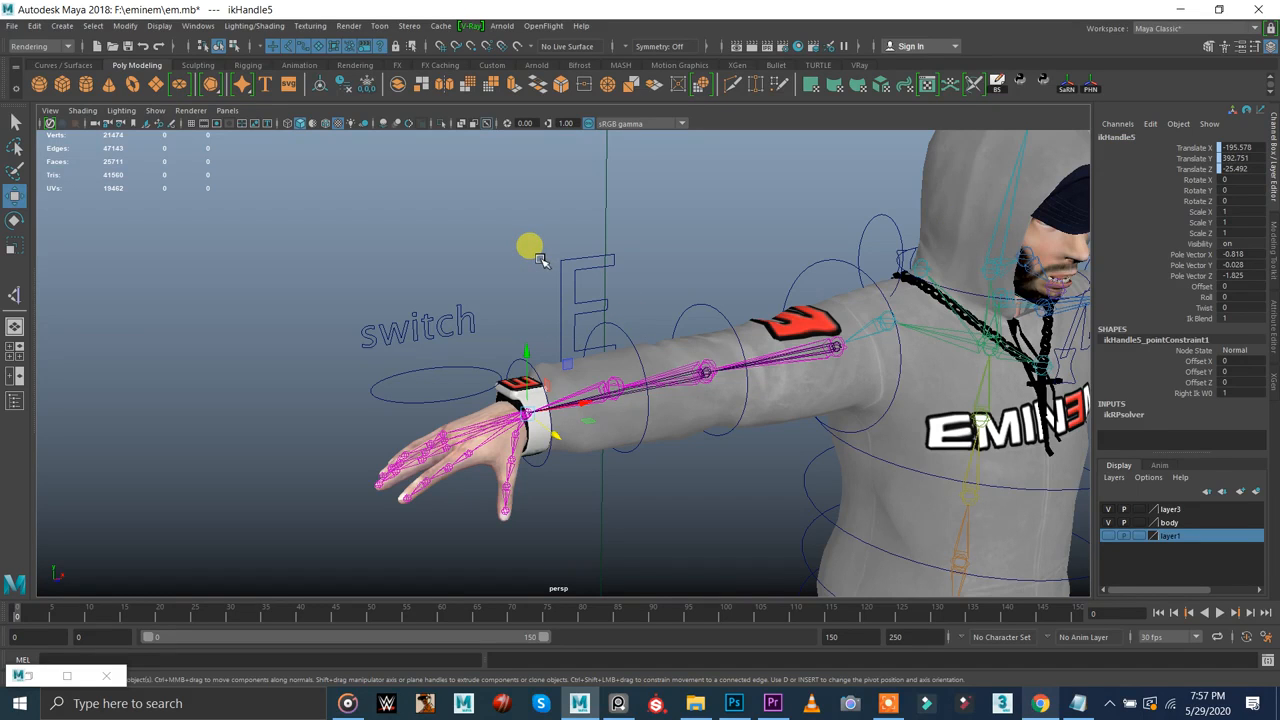
left_click_drag(538, 258, 600, 266, "alt")
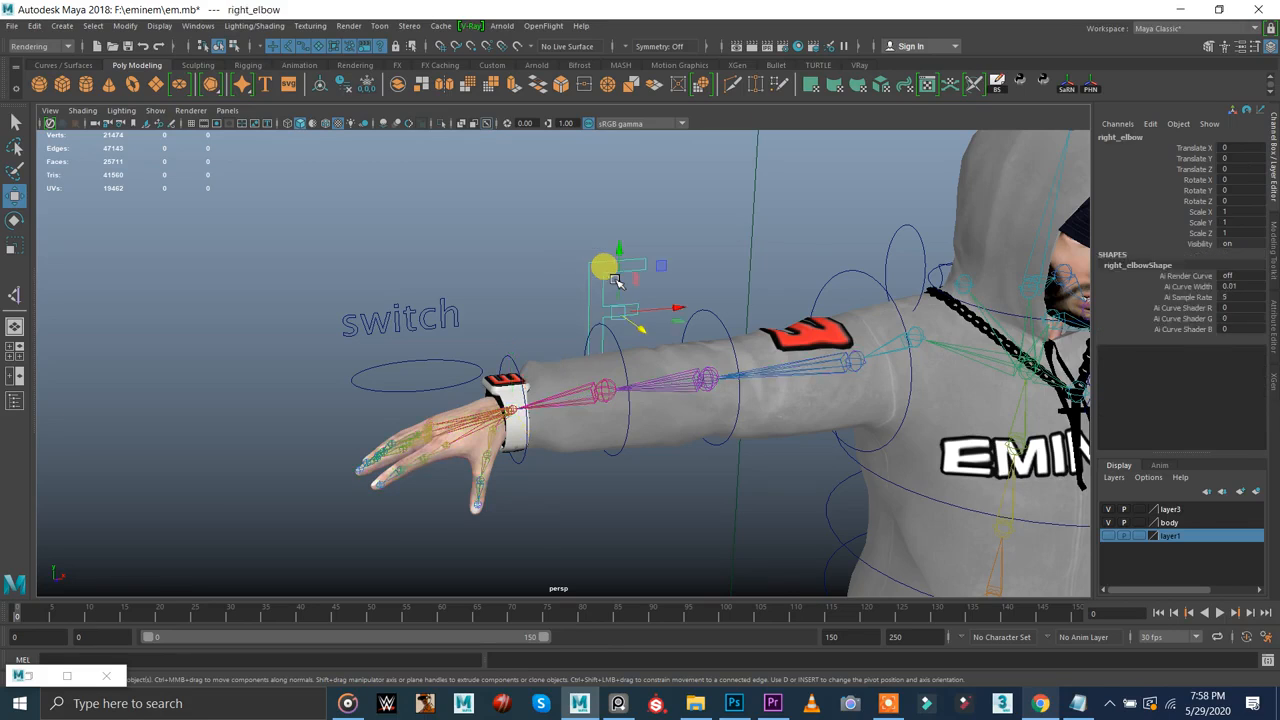
left_click(510, 412)
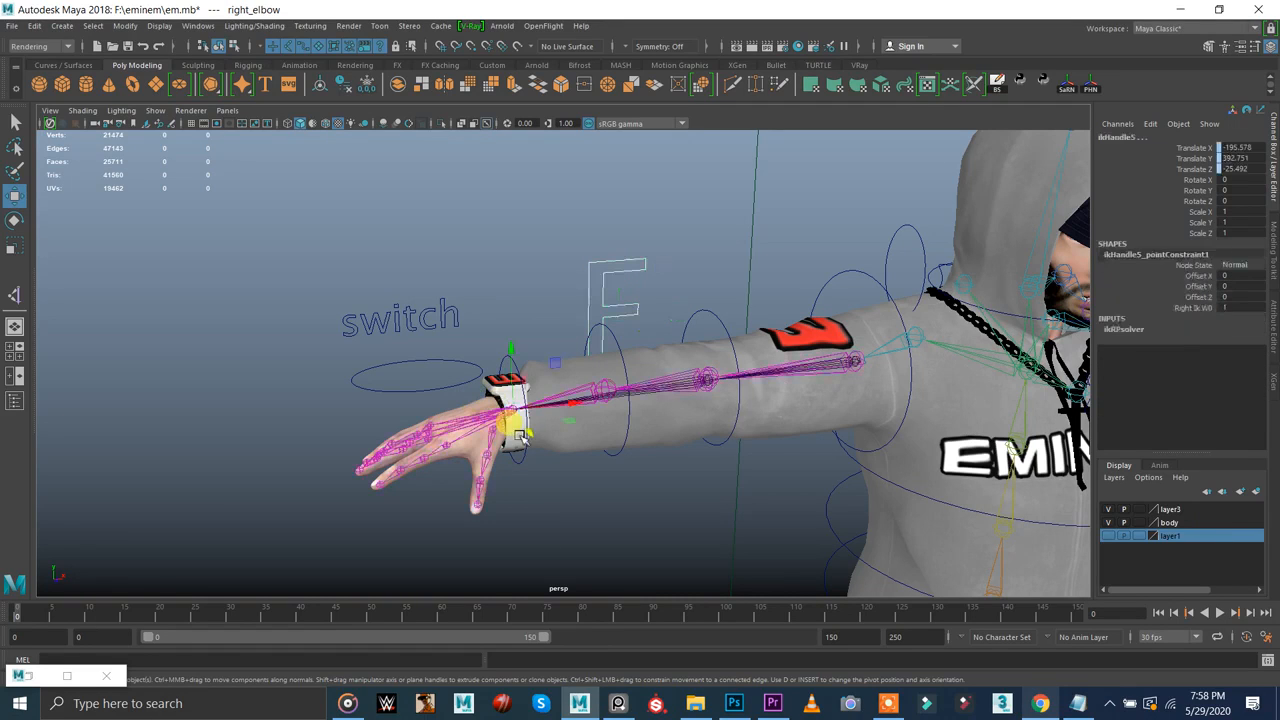
key("space")
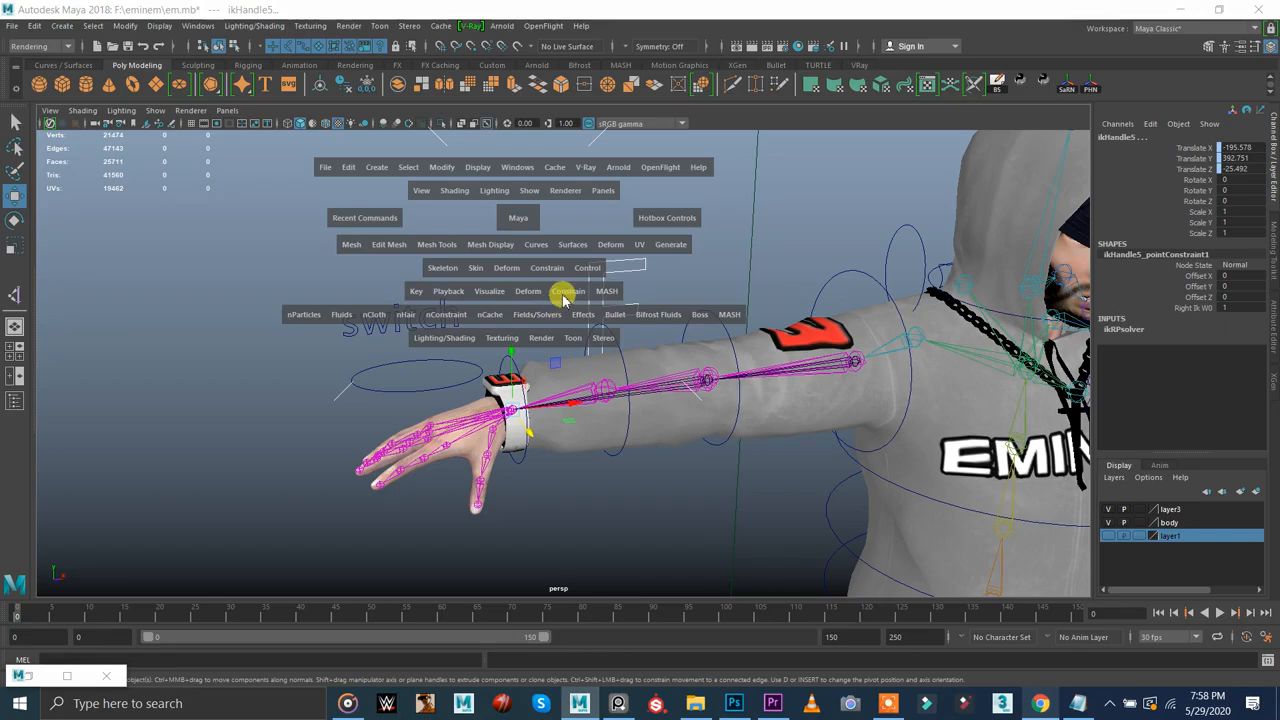
left_click(565, 291)
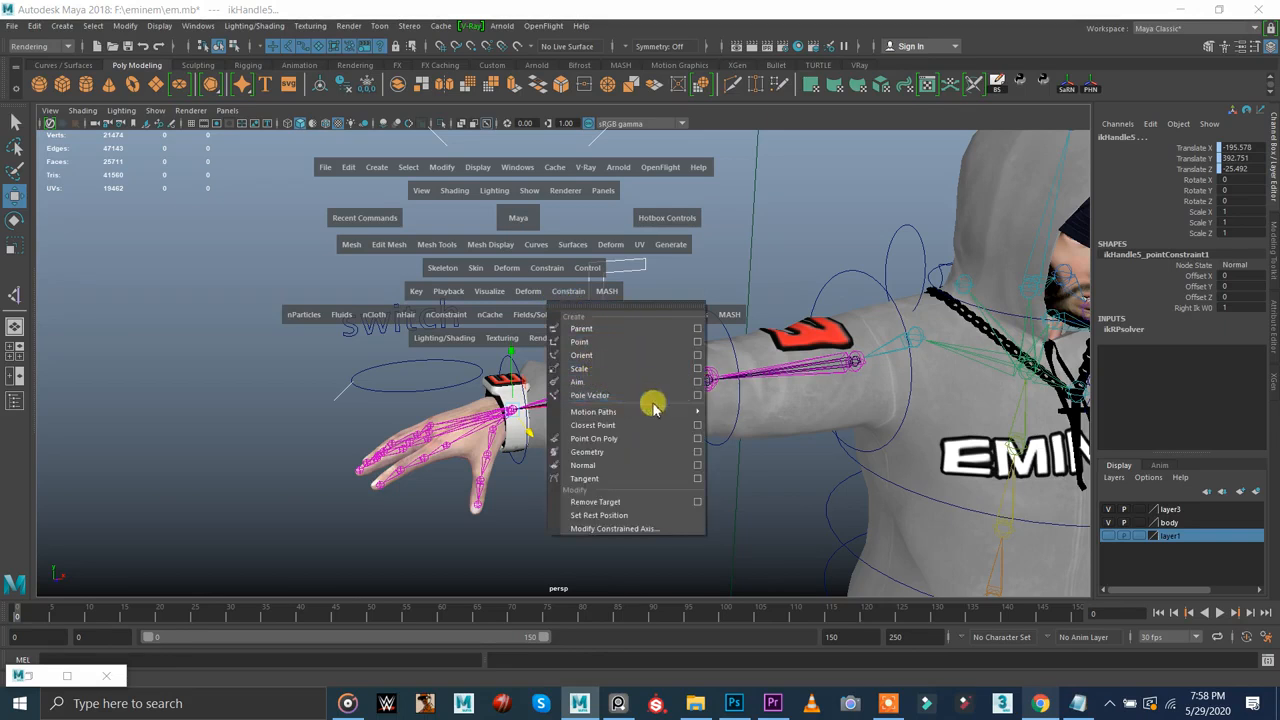
left_click(618, 394)
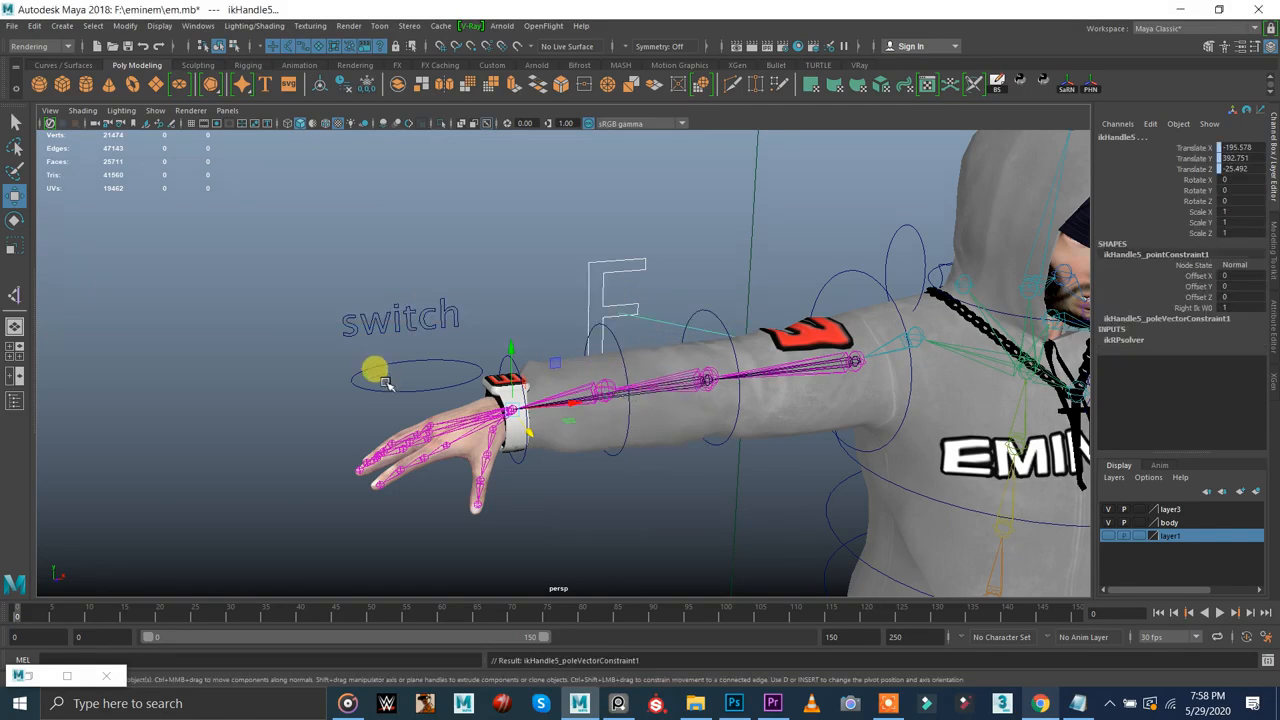
- Try moving the right_ik control to bend the IK arm, and undo the move
left_click(355, 376)
left_click_drag(517, 418, 591, 497)
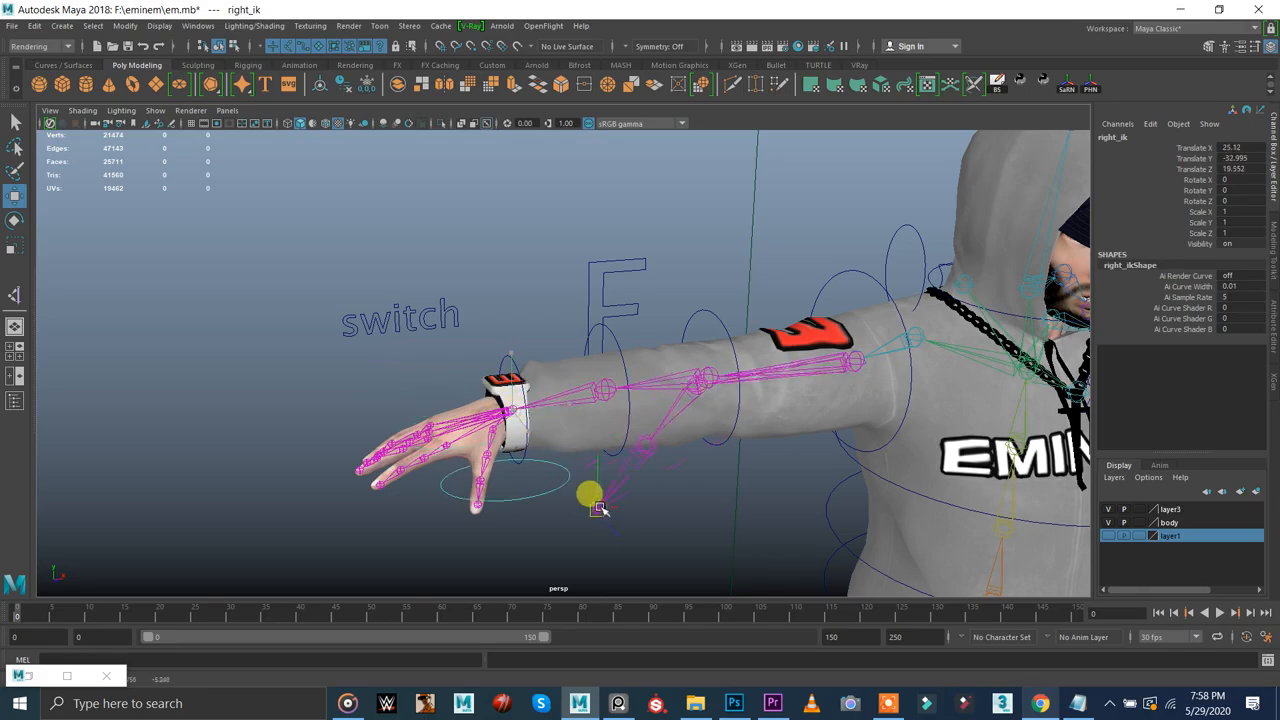
key("ctrl+z")
- Set the right_switch control's Ik attribute to 1
left_click(470, 326)
left_click(1192, 265)
middle_click_drag(499, 259, 621, 254)
- Test the IK arm by moving the right_ik and right_elbow controls, and undo the test moves
left_click(407, 389)
left_click_drag(526, 414, 680, 535)
left_click_drag(557, 249, 638, 388)
key("ctrl+z")
key("ctrl+z")
key("ctrl+z")
key("ctrl+z")
key("ctrl+z")
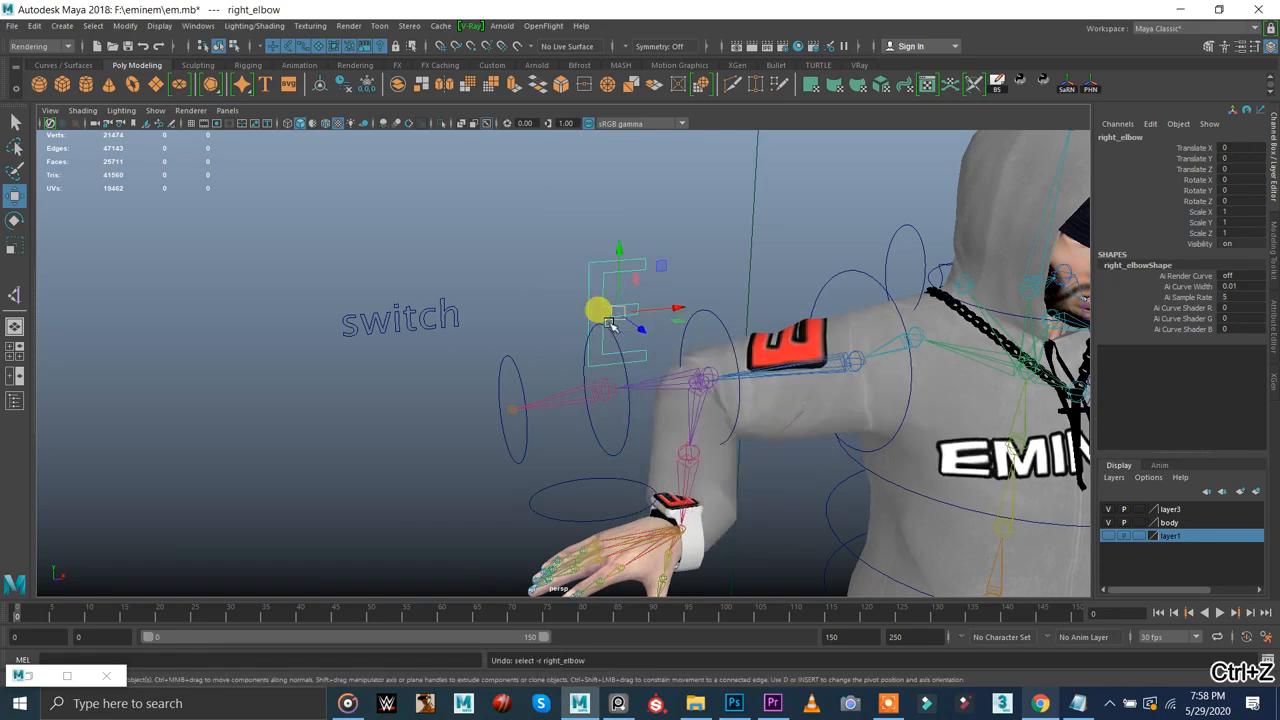
- Select the right_switch control's Ik attribute and save the scene
key("ctrl+s")
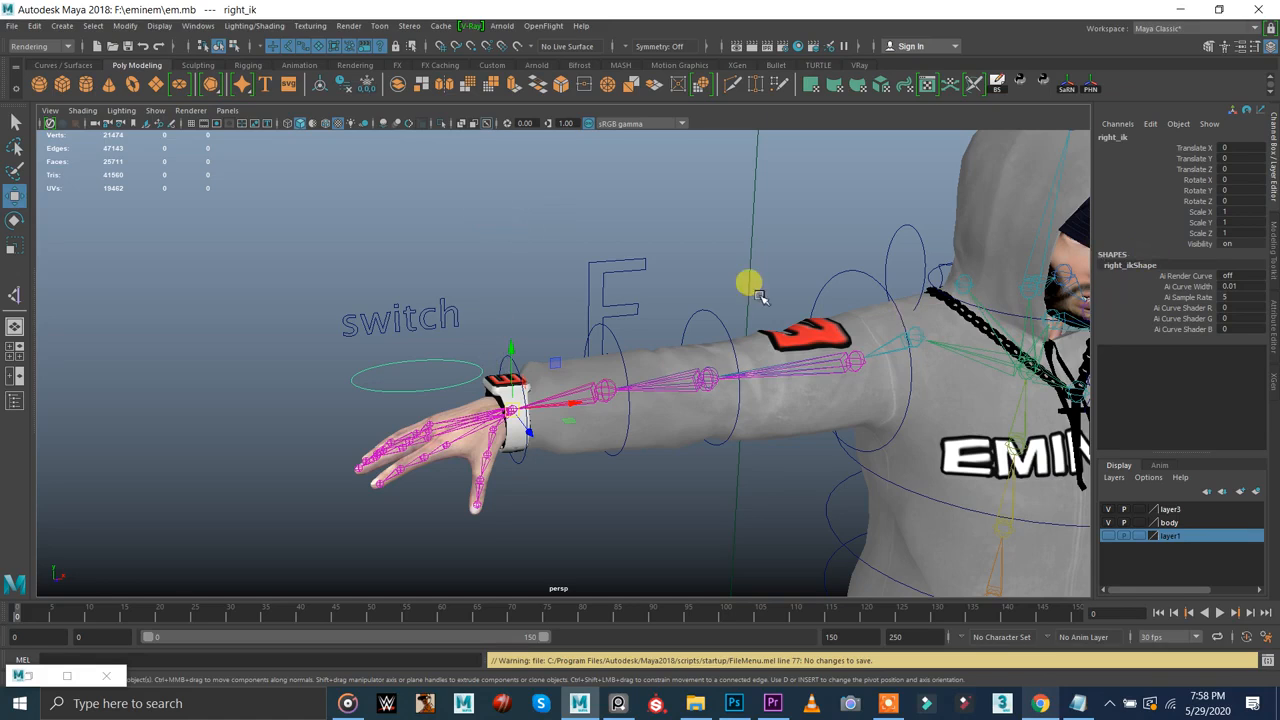
left_click(399, 314)
left_click(1203, 266)
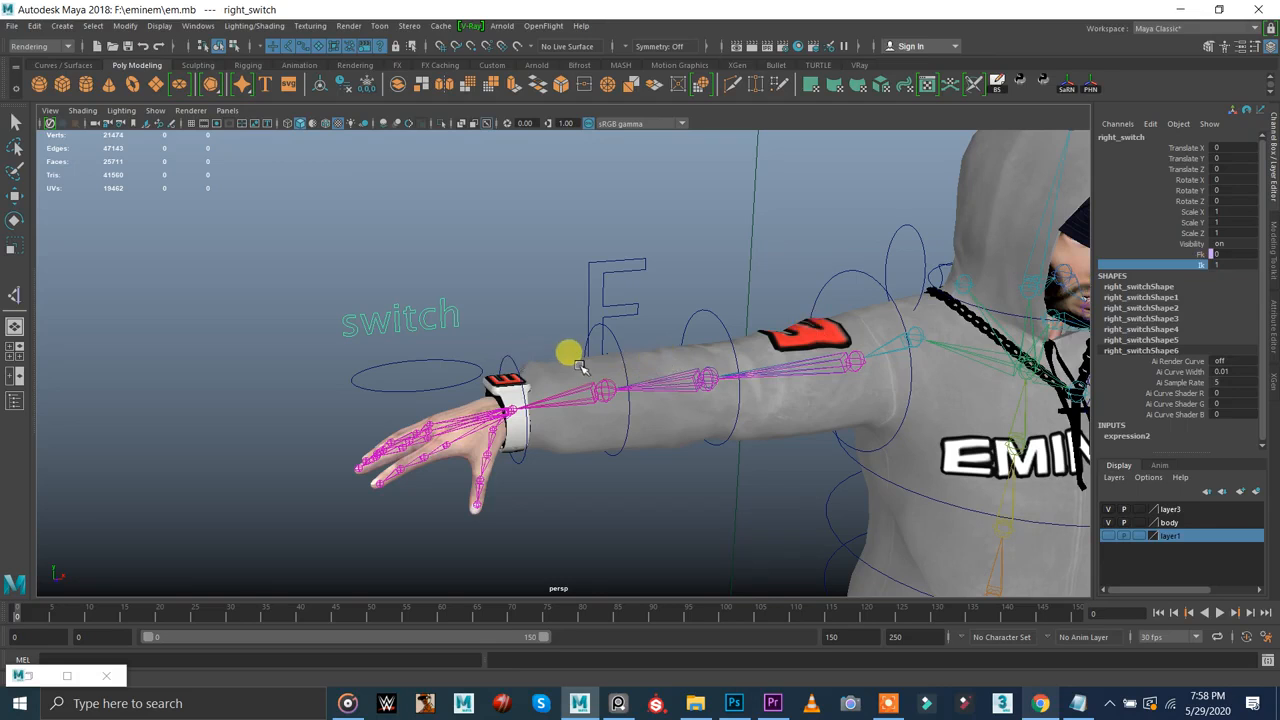
left_click_drag(628, 280, 610, 300, "alt")
key("ctrl+s")
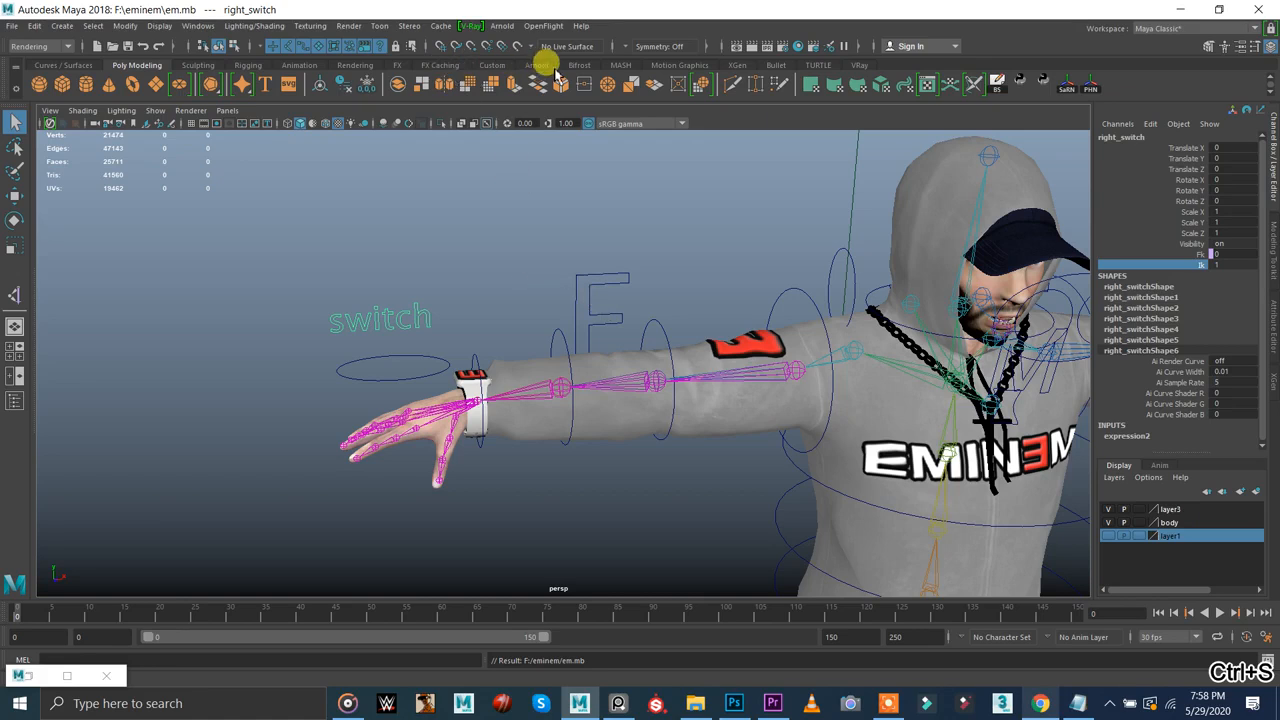
- Open Set Driven Key and load right_switch as the driver with its Ik attribute selected
left_click(248, 65)
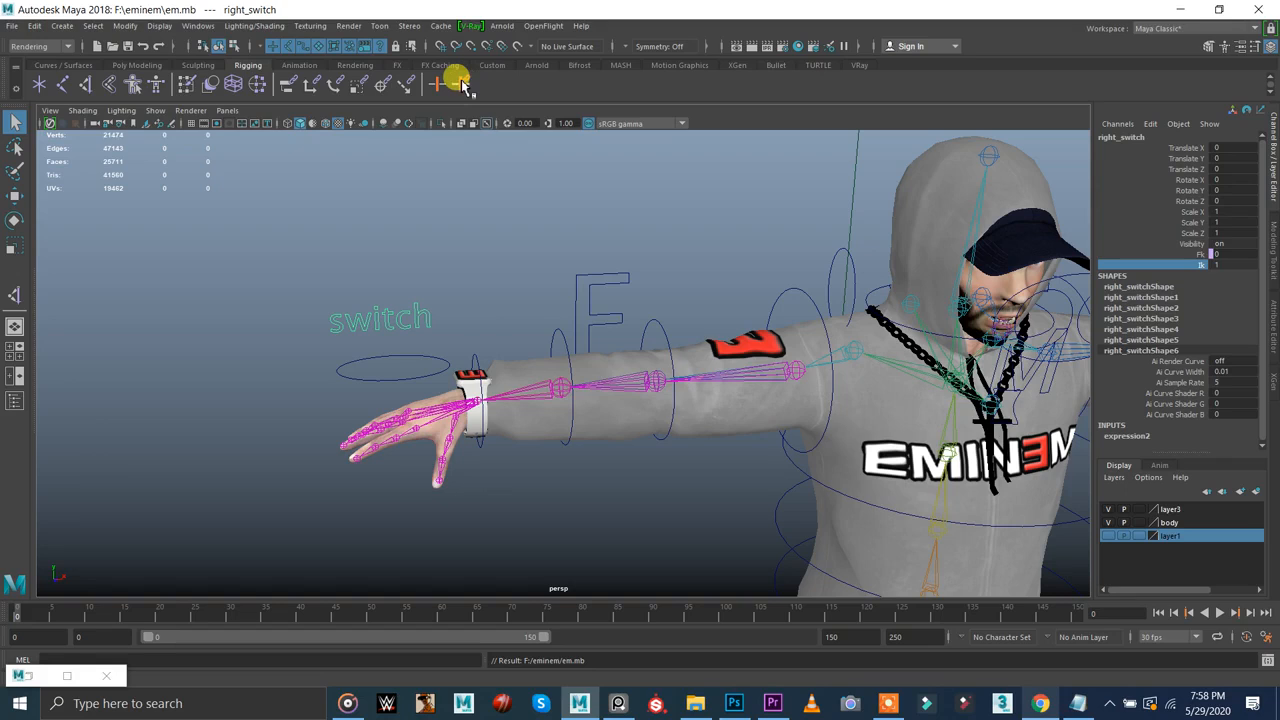
left_click(460, 83)
left_click_drag(180, 128, 140, 99)
left_click(106, 676)
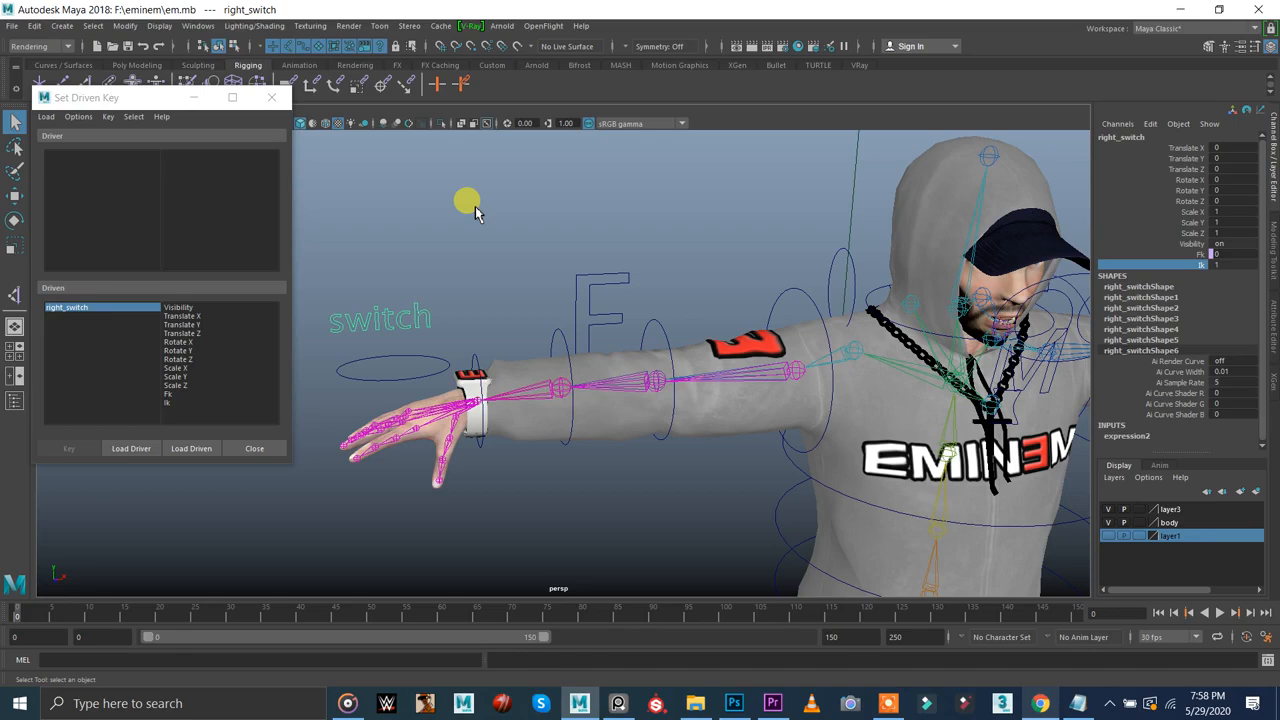
left_click(139, 450)
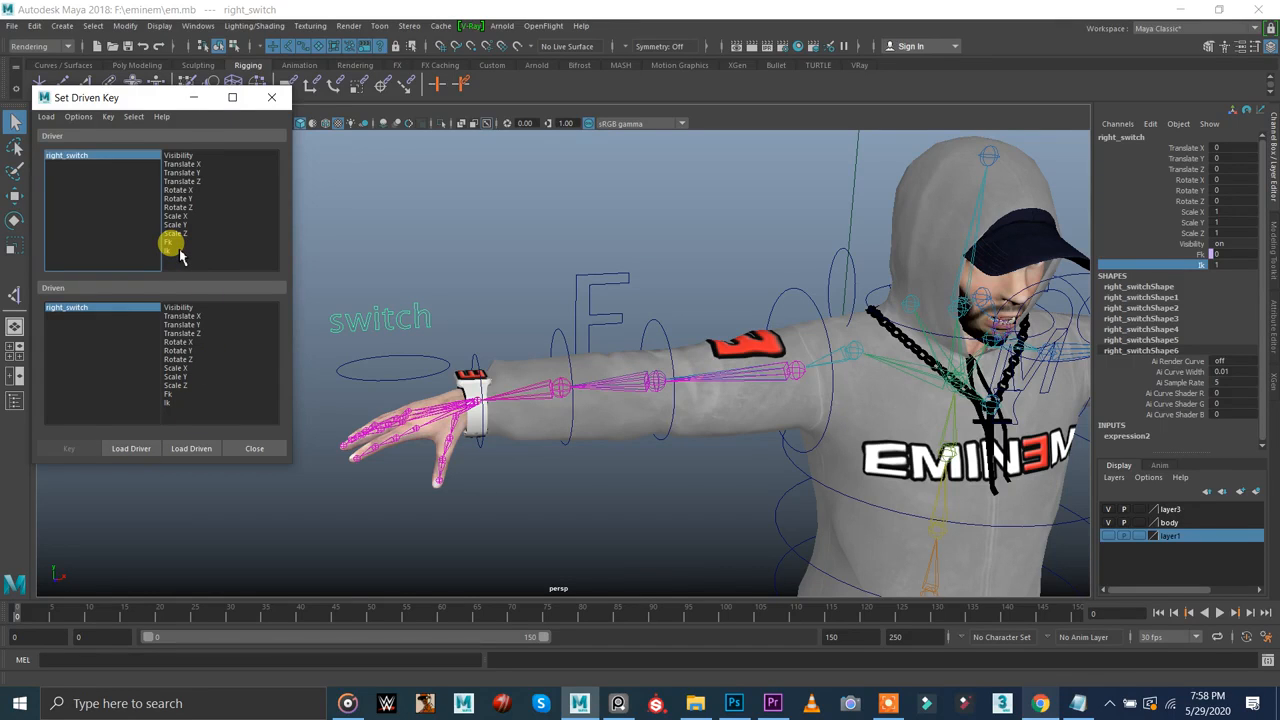
left_click(180, 251)
- Set right_switch's Ik to 0 and load the right shoulder, elbow, forearm and wrist FK controls as driven objects
left_click(1203, 264)
middle_click_drag(701, 254, 657, 255)
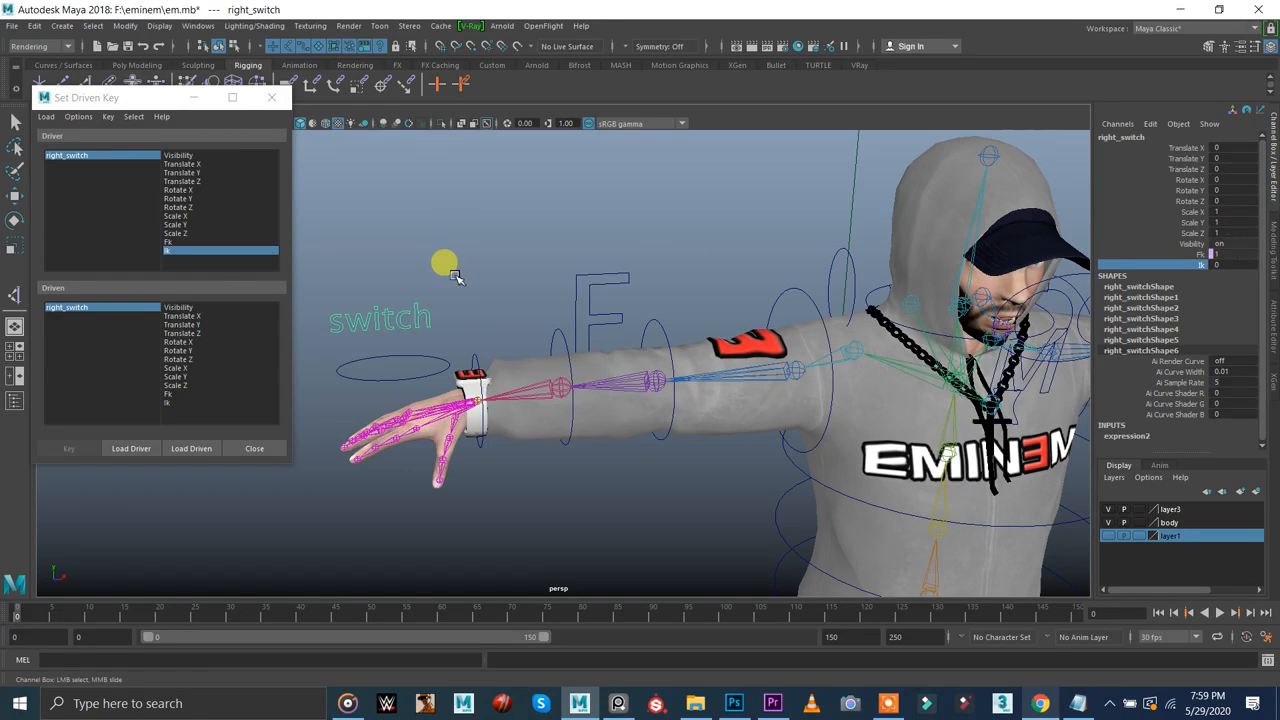
left_click(762, 295)
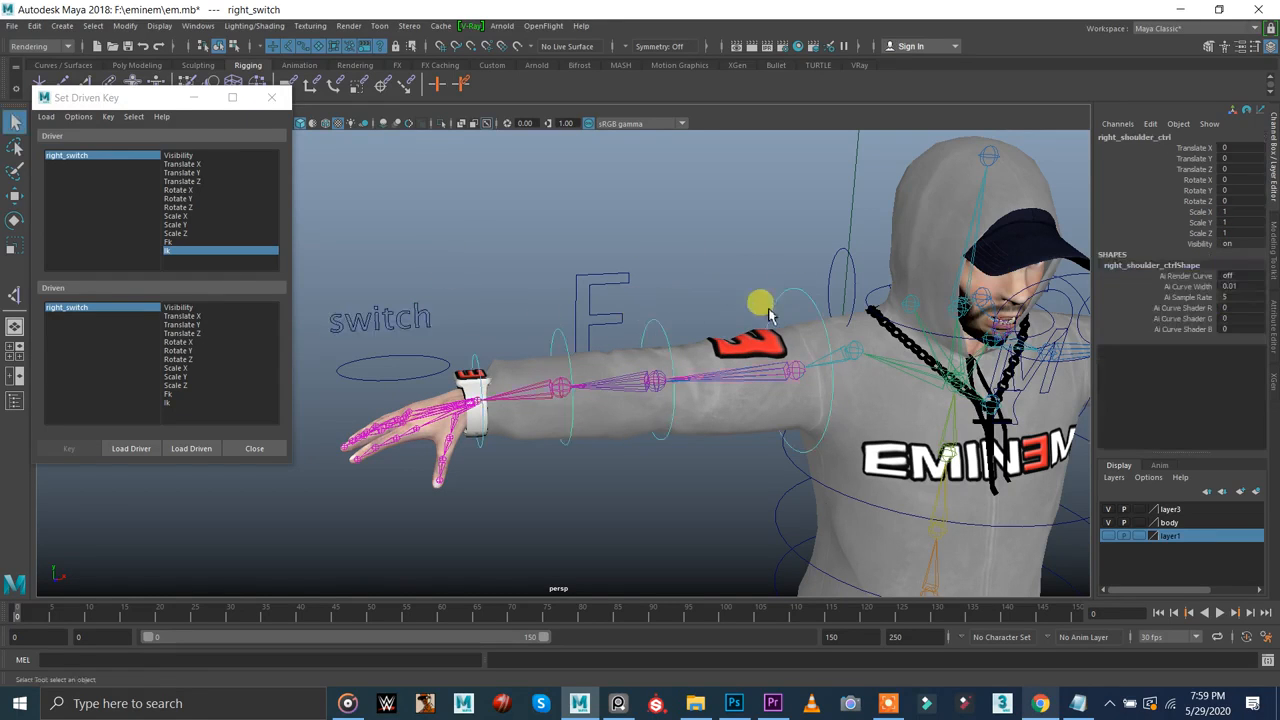
left_click(665, 333)
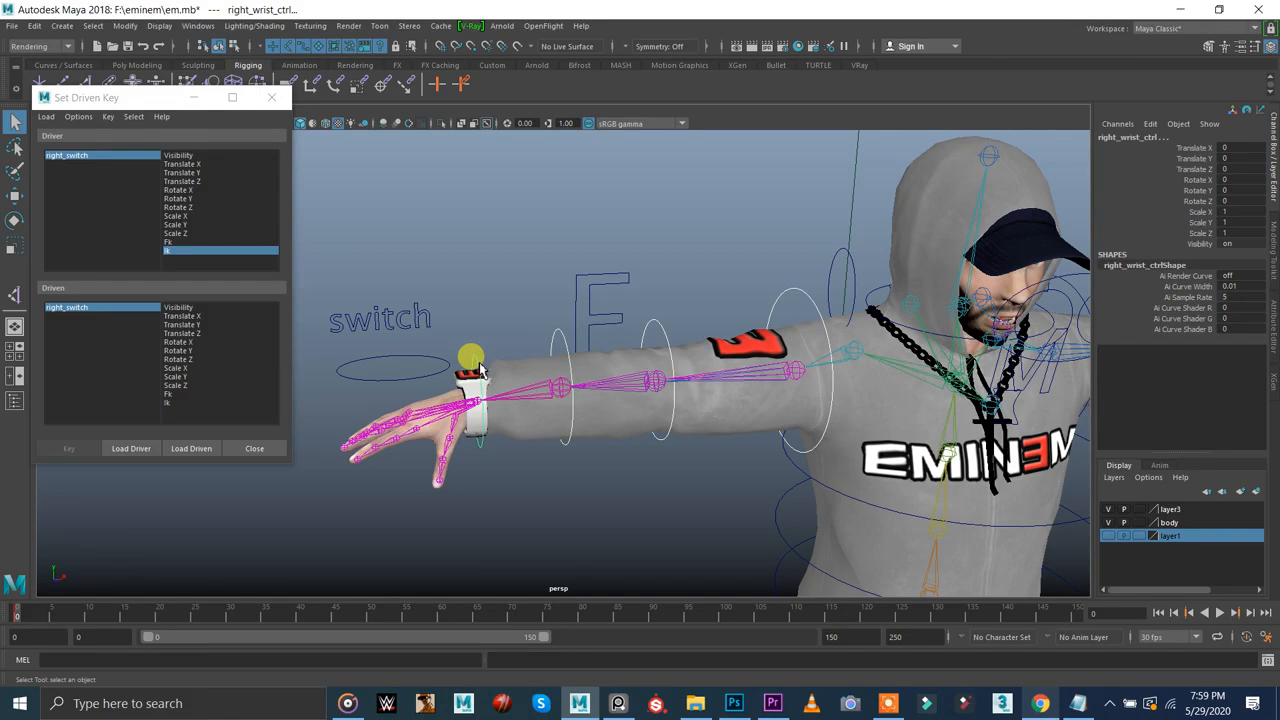
left_click(195, 449)
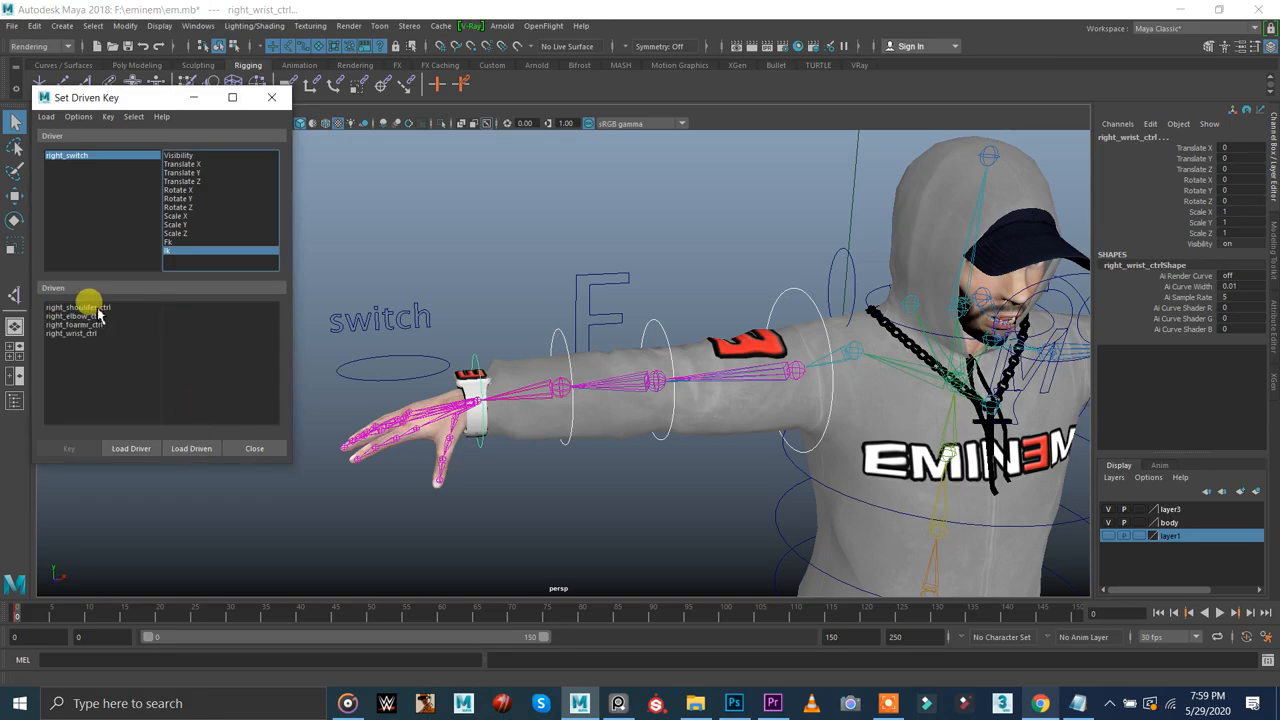
- Key the Visibility of all four driven FK controls against Ik 0 and dismiss the Output Window
left_click_drag(97, 309, 91, 333)
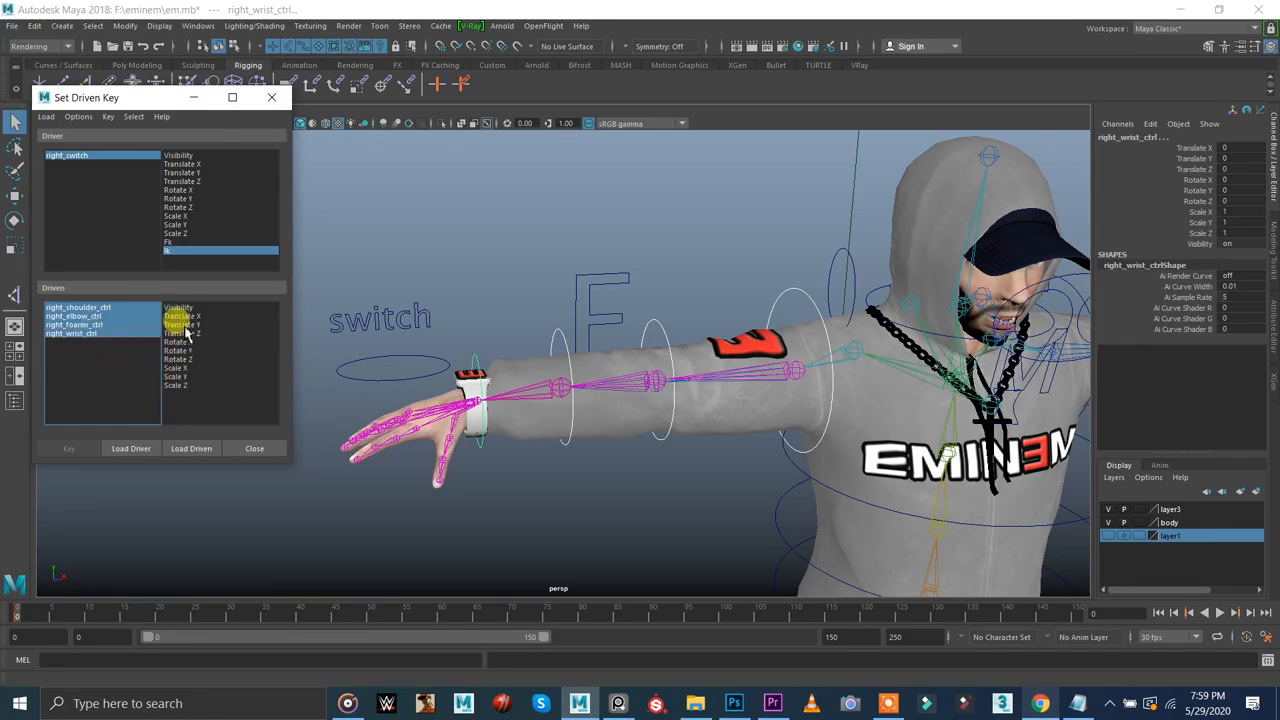
left_click(186, 314)
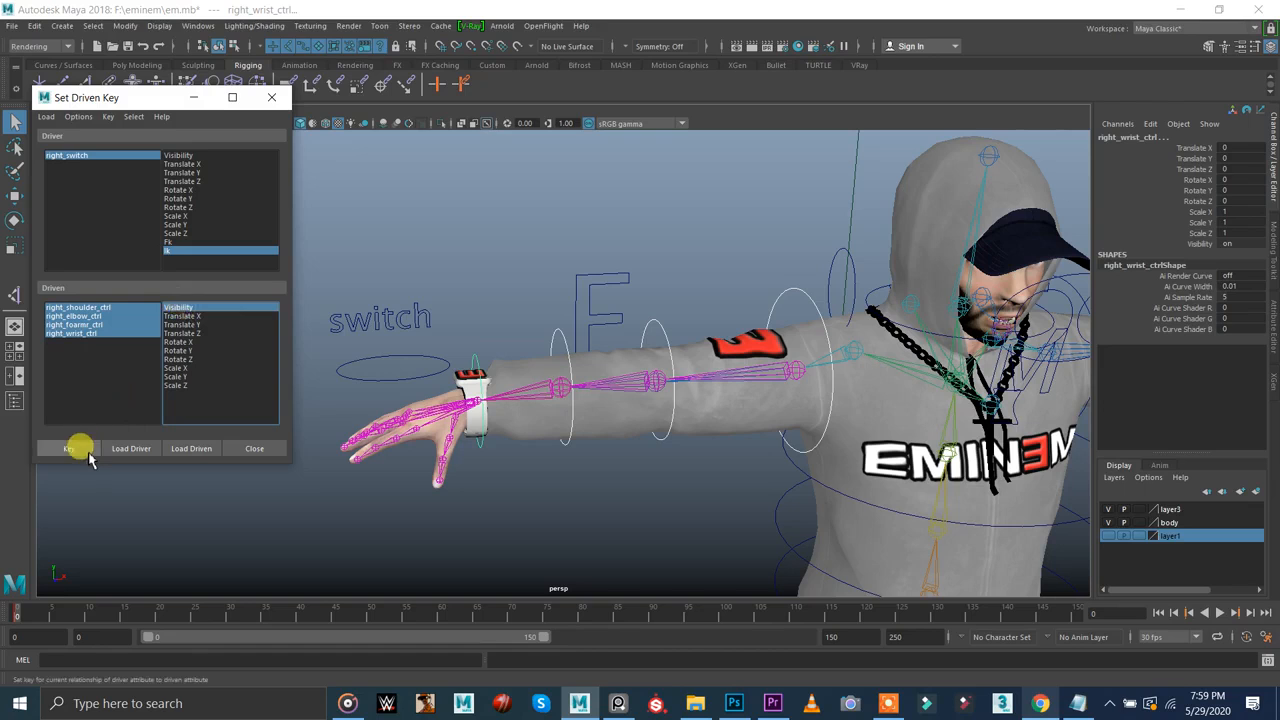
left_click(86, 452)
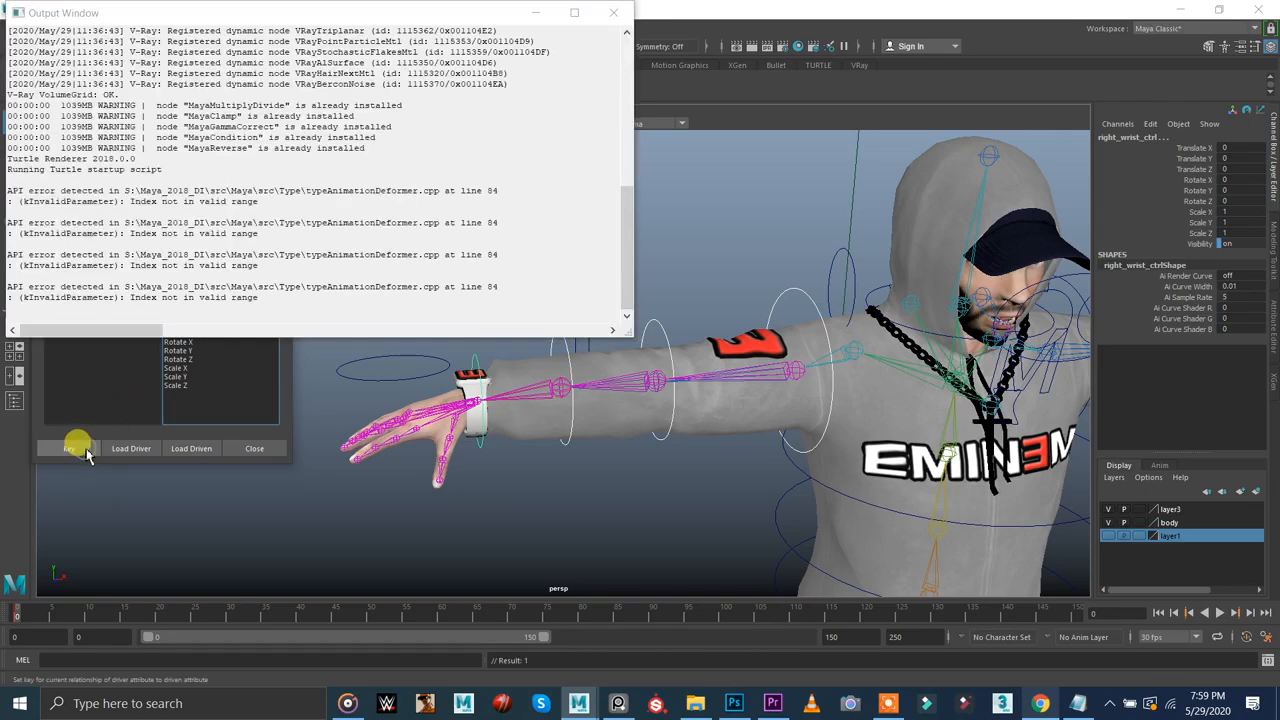
left_click(607, 13)
- Select right_switch and set its Ik attribute to 1 for the second driven key
left_click(420, 318)
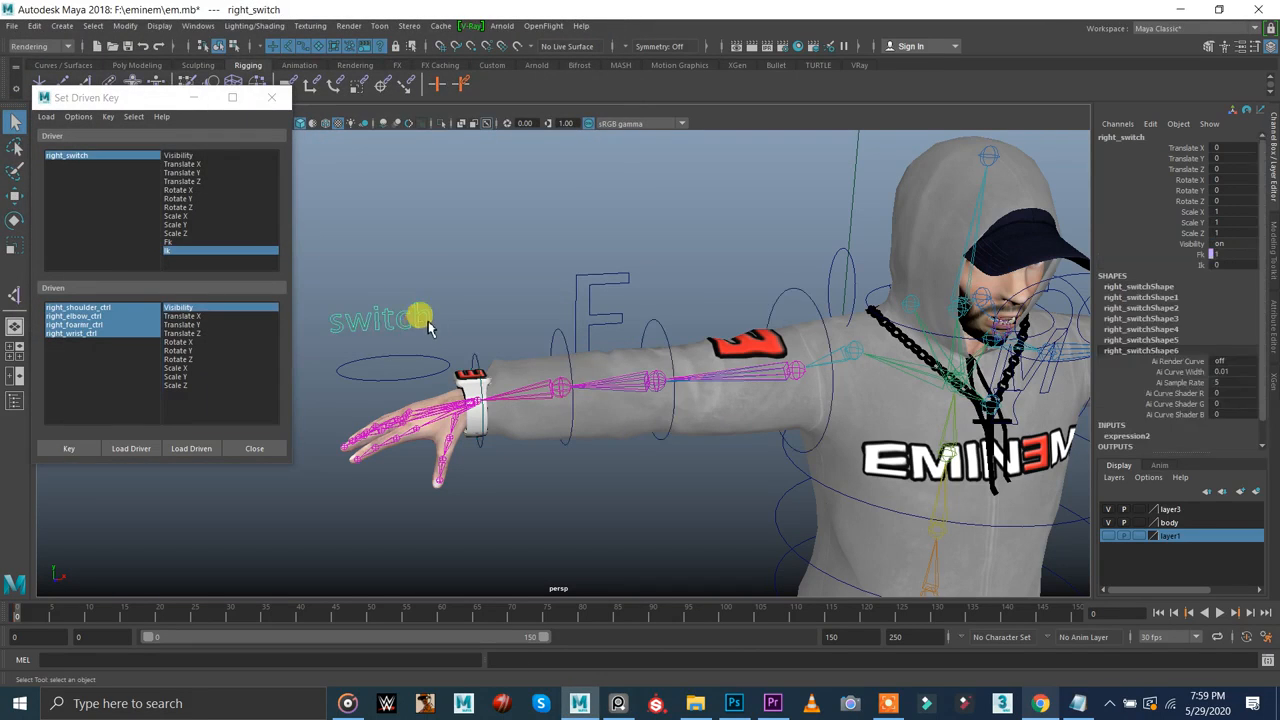
left_click(1198, 262)
middle_click_drag(737, 252, 771, 249)
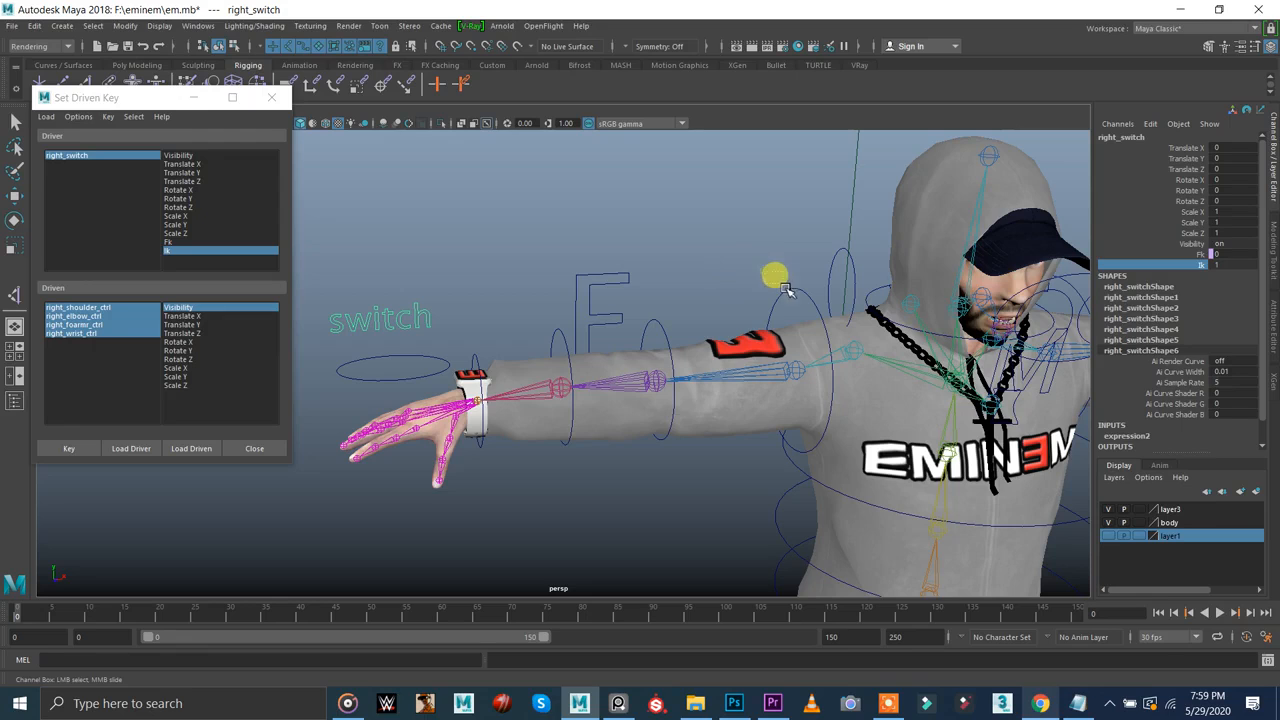
- Select the right shoulder, elbow, forearm and wrist FK controls and turn their Visibility off
left_click_drag(801, 299, 796, 302)
right_click_drag(723, 275, 703, 394)
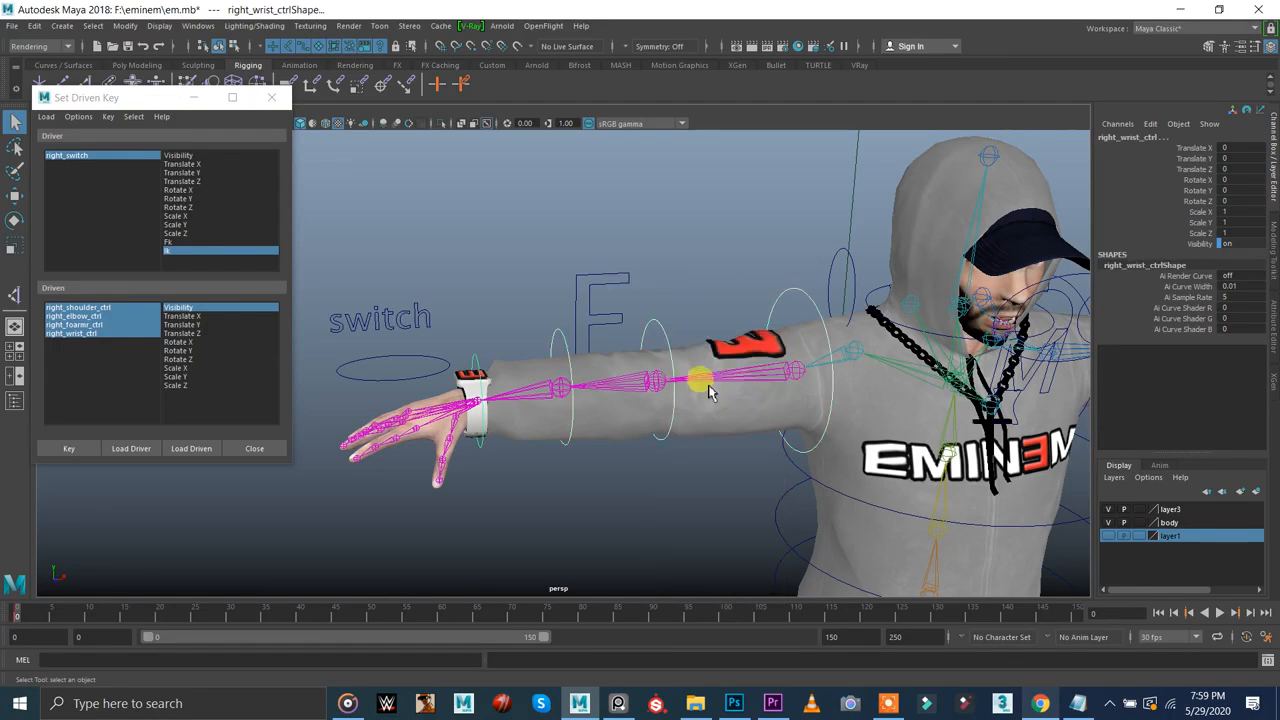
left_click(1180, 246)
middle_click_drag(686, 268, 594, 247)
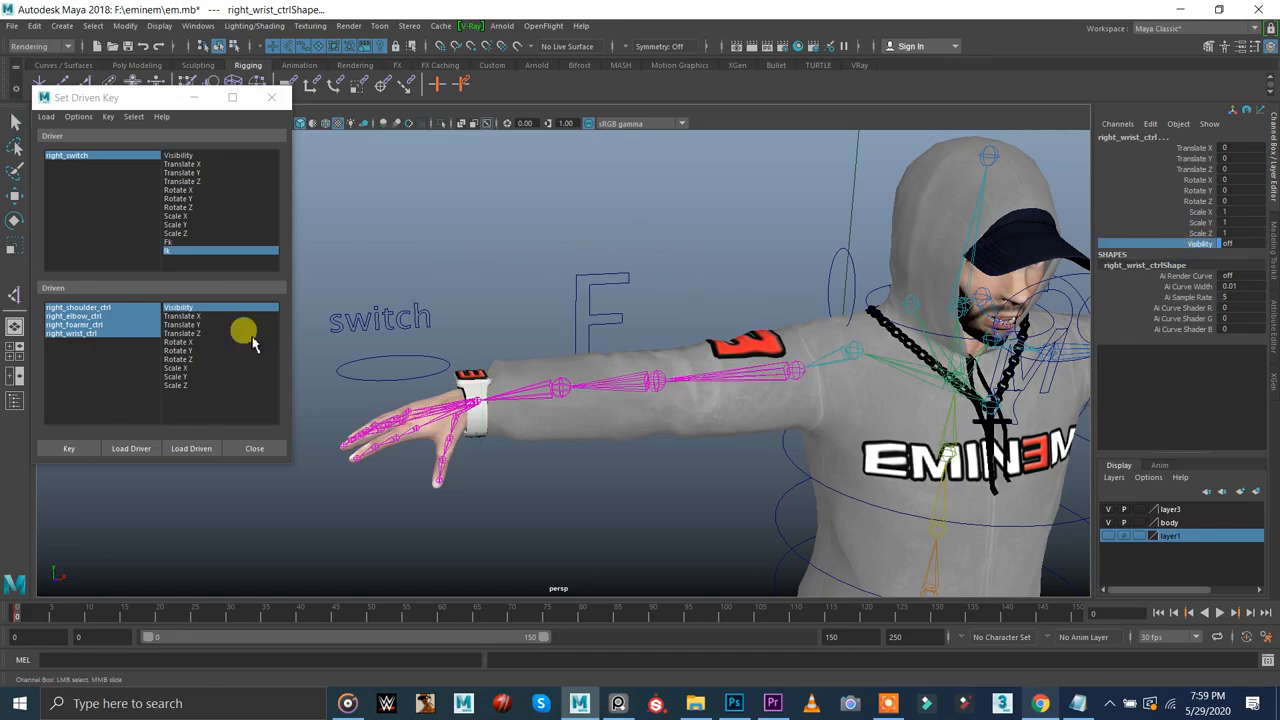
- Key the hidden Visibility of the four right-arm FK controls against Ik 1 and dismiss the Output Window
left_click(91, 448)
left_click(504, 54)
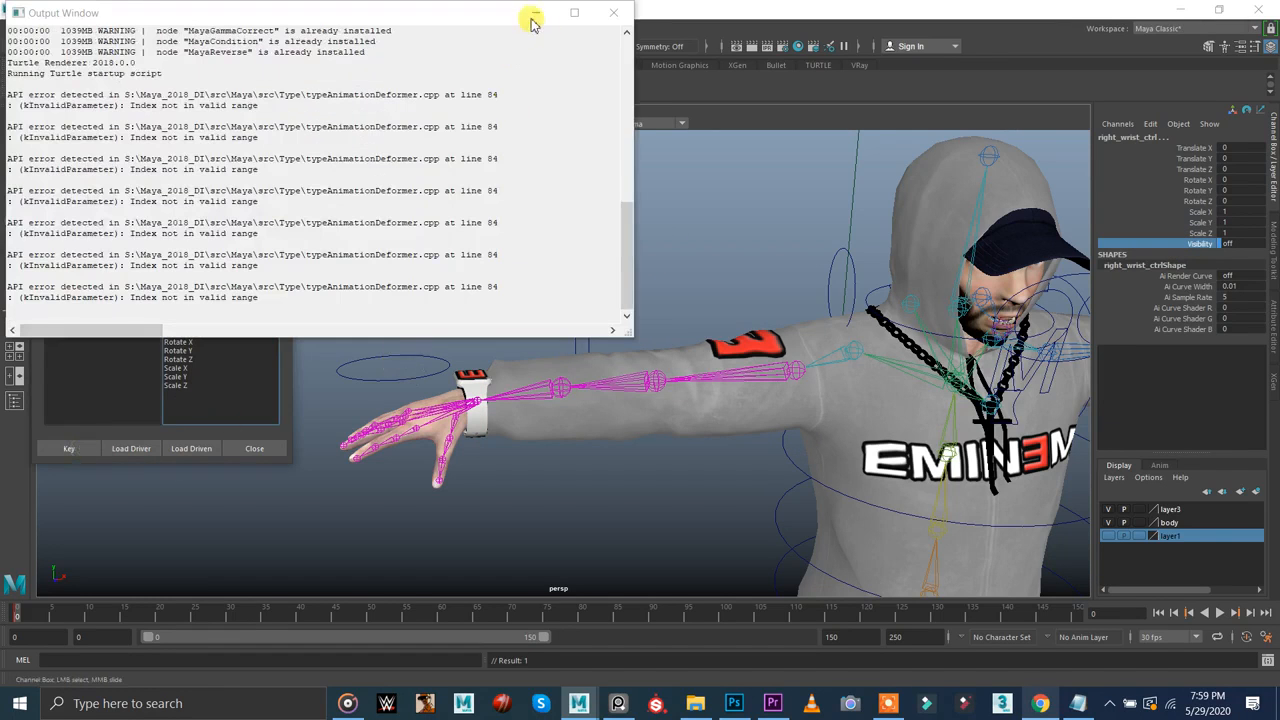
left_click(533, 16)
- Test the FK control visibility by changing right_switch's Ik to 0 and back to 1
left_click(414, 316)
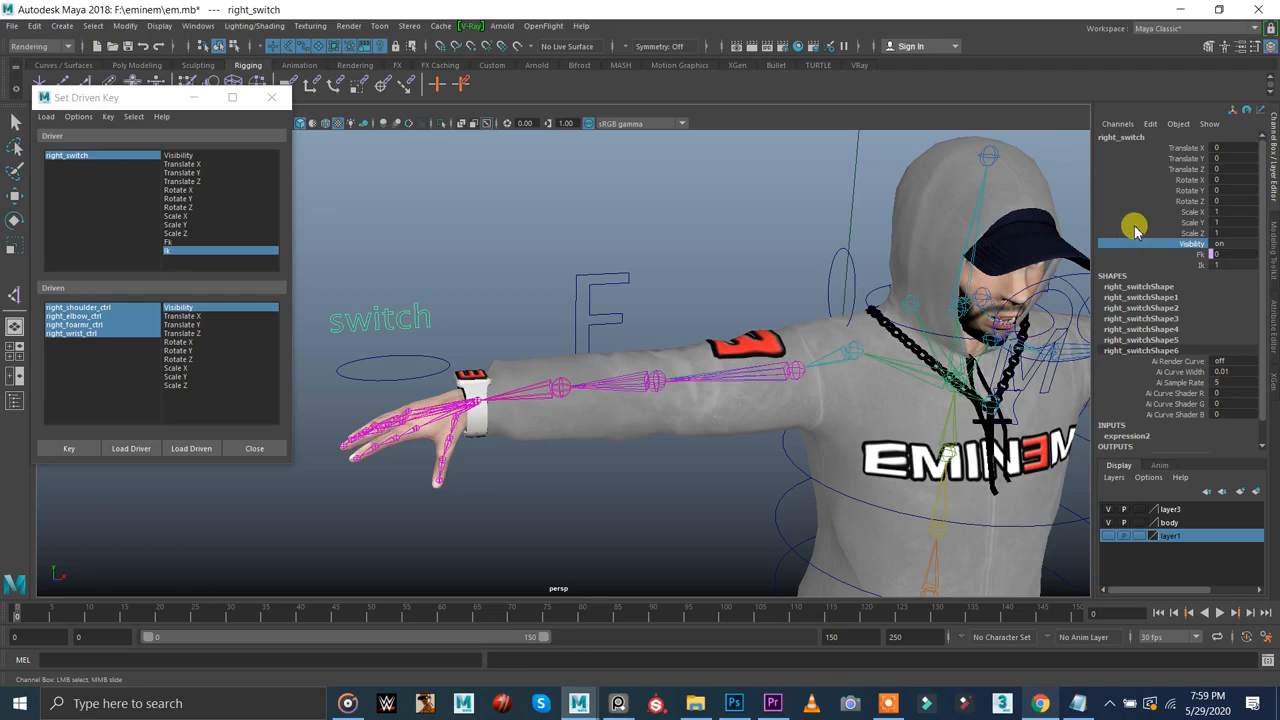
left_click(1182, 265)
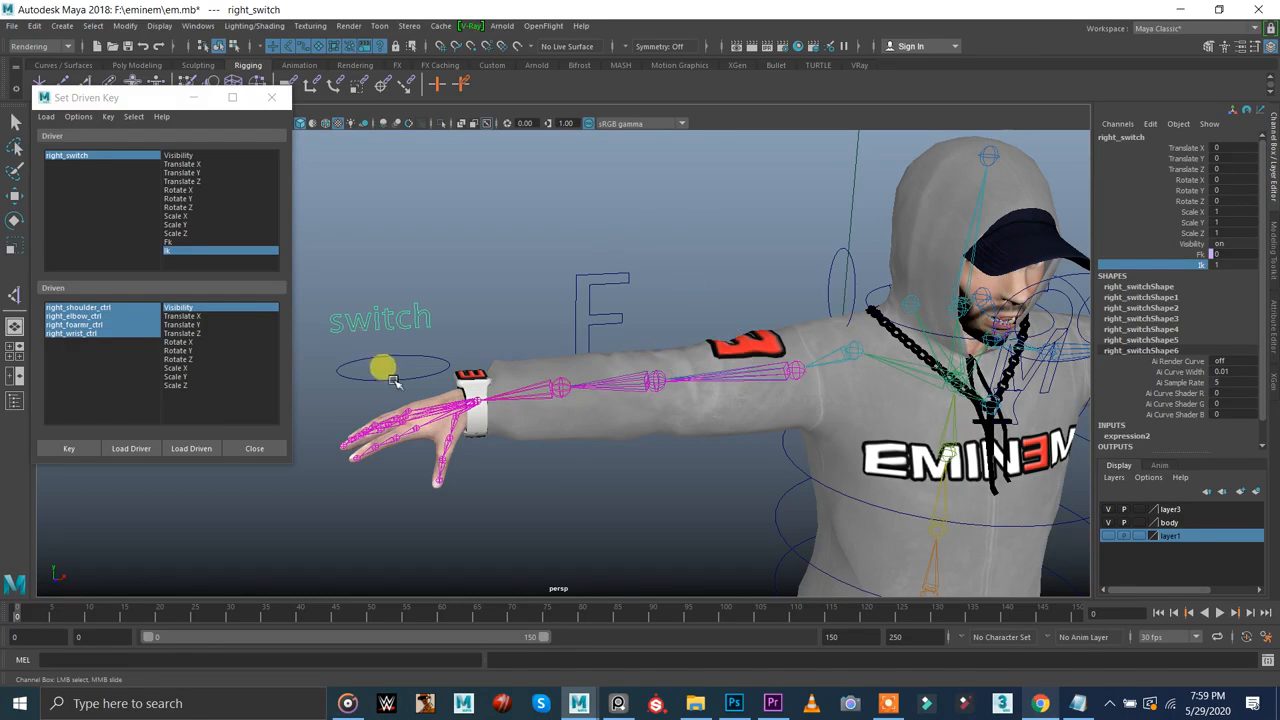
middle_click_drag(682, 263, 551, 267)
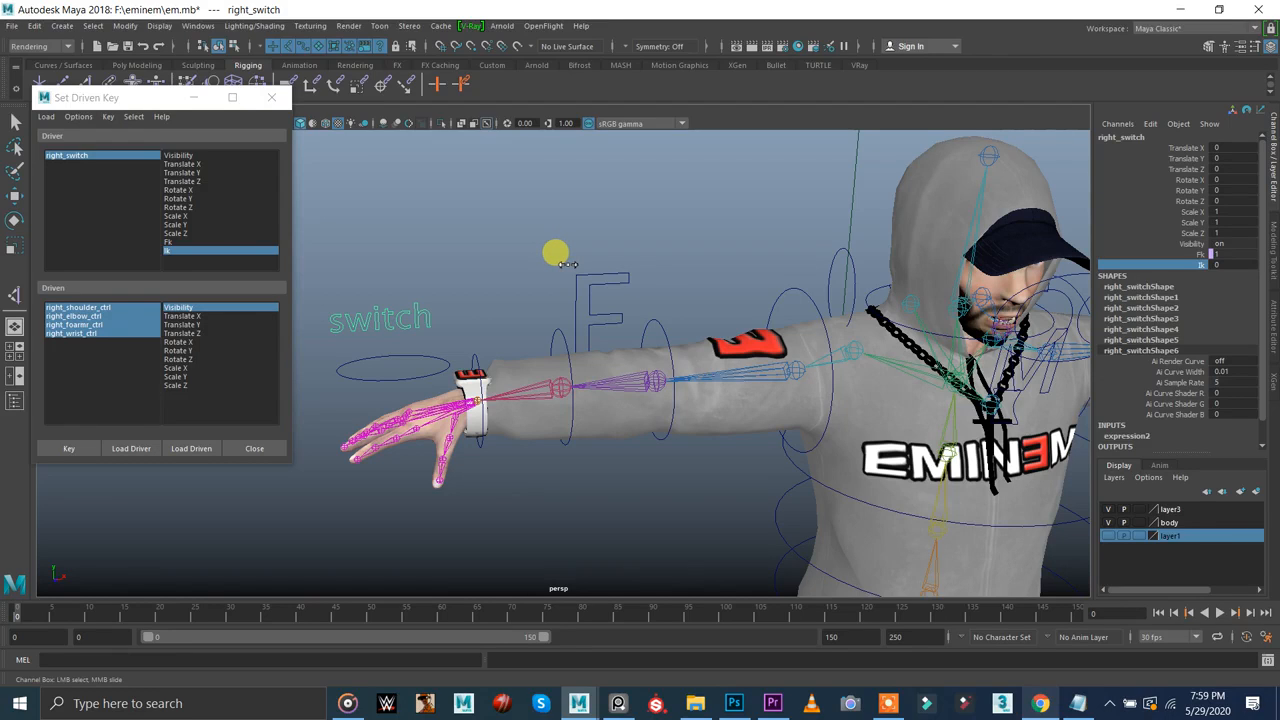
middle_click_drag(582, 266, 688, 328)
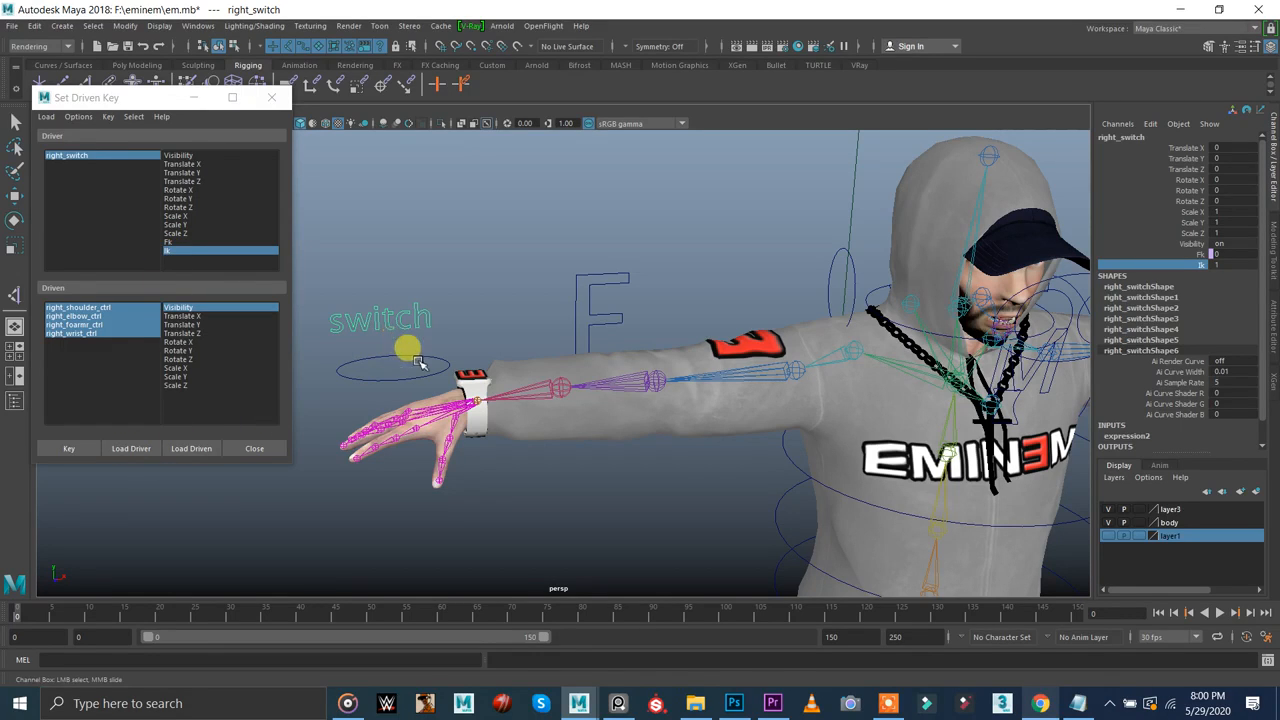
- Load right_ik and right_elbow as the driven objects and key their Visibility against Ik 1
middle_click_drag(470, 366, 566, 354, "alt")
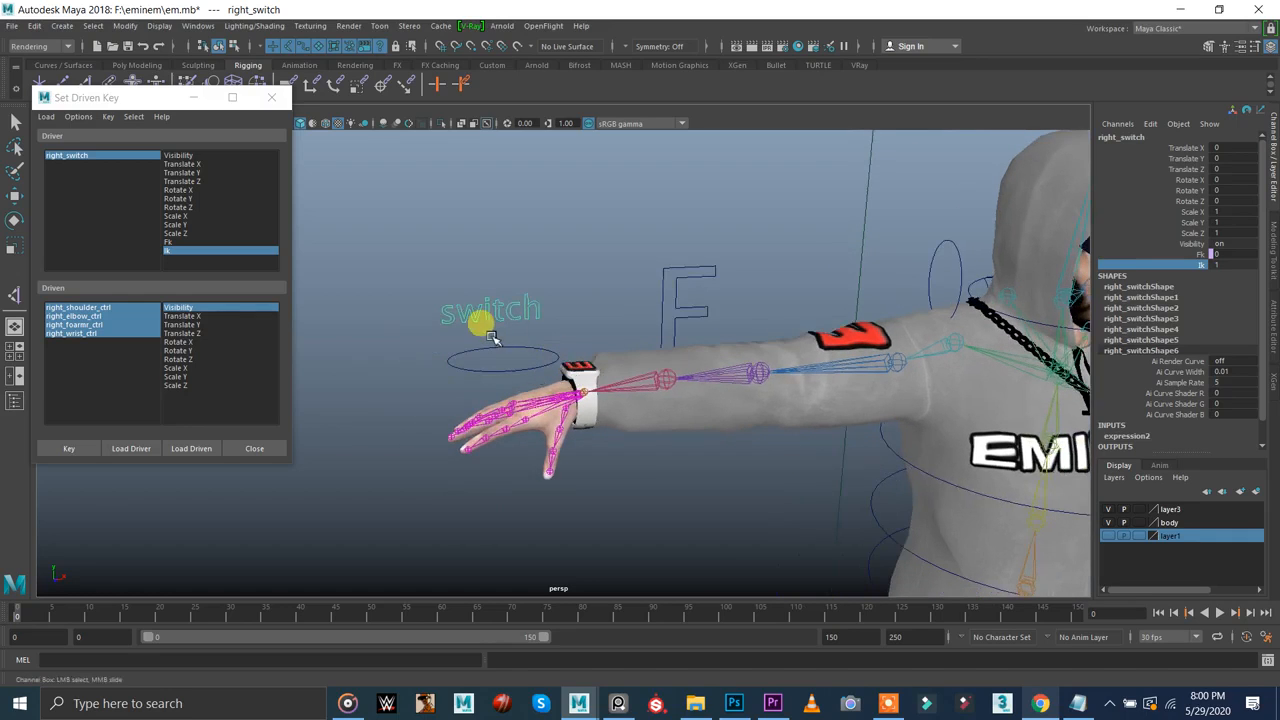
left_click_drag(479, 335, 447, 405)
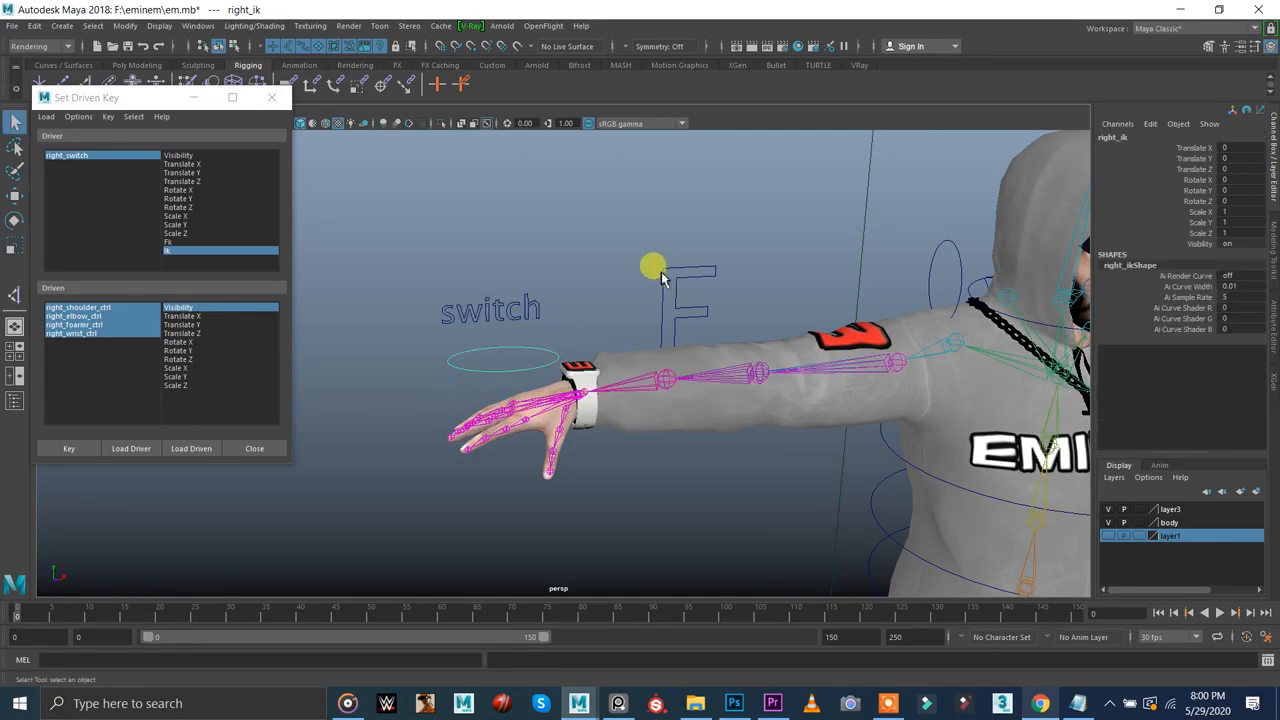
left_click(199, 449)
left_click_drag(75, 306, 75, 322)
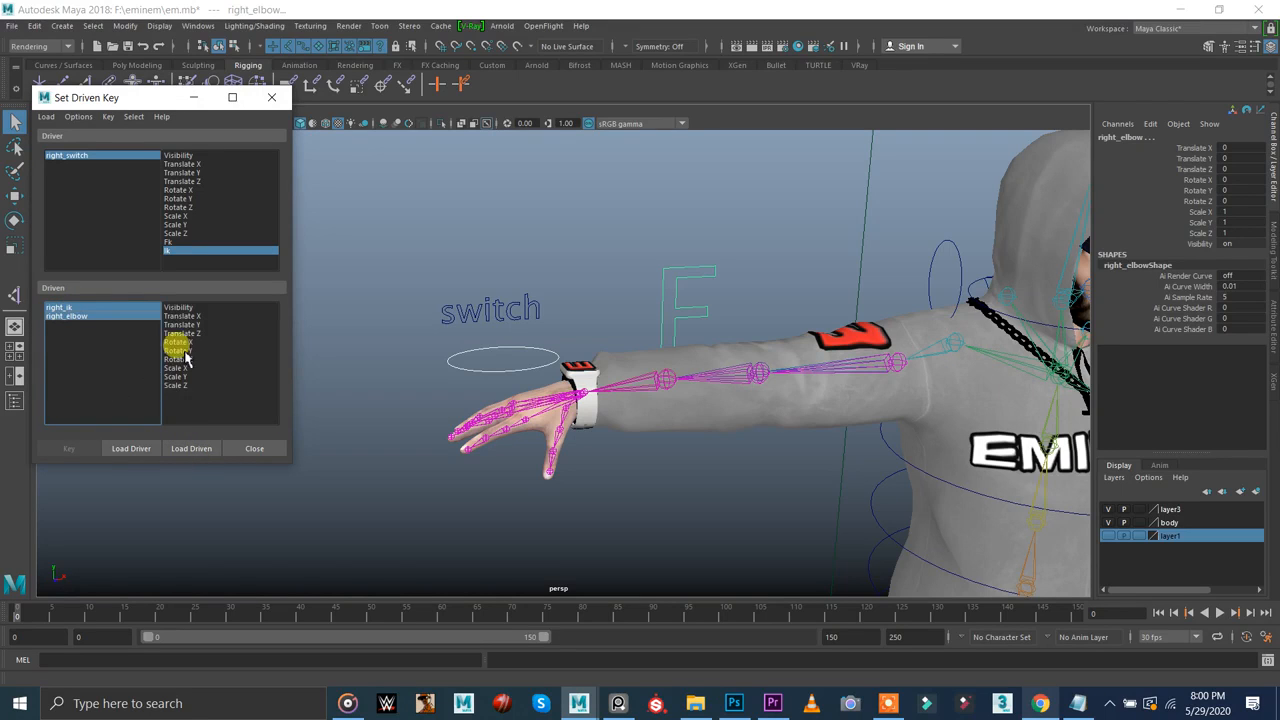
left_click(178, 307)
left_click(88, 452)
- Select right_switch and set its Ik attribute to 0 for the IK controls' second driven key
left_click(493, 305)
left_click(1155, 256)
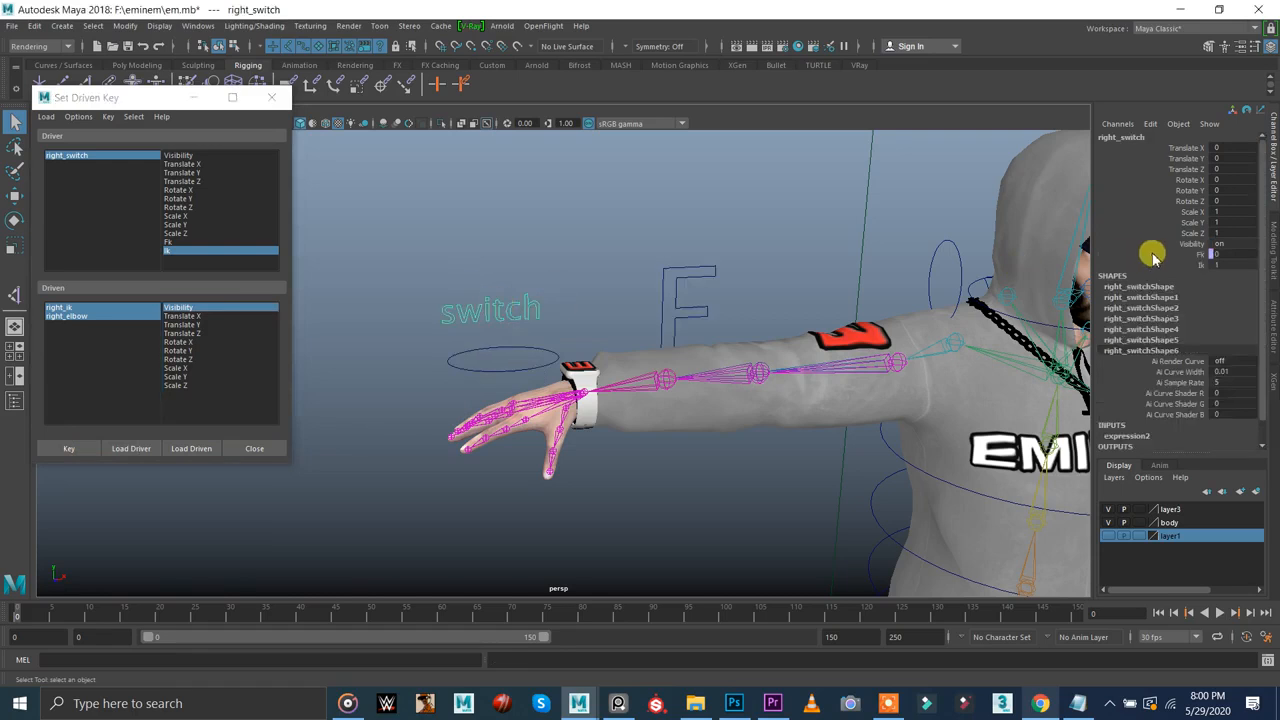
left_click(1192, 264)
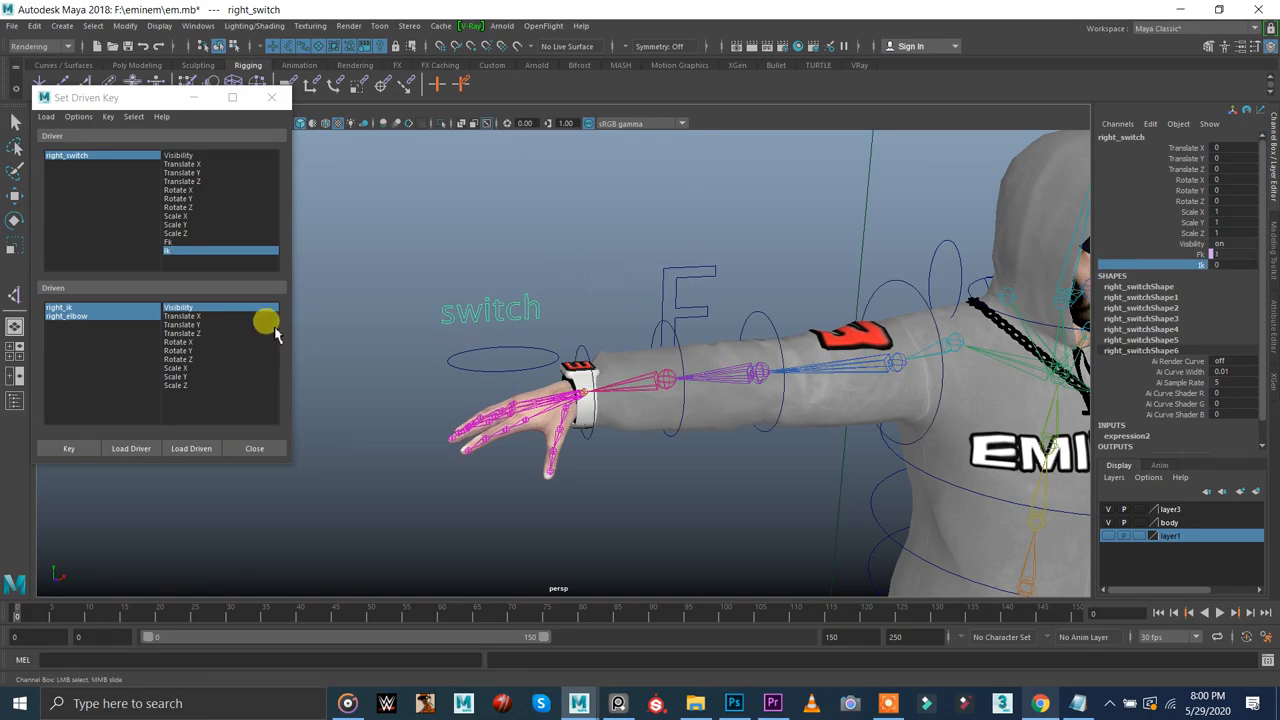
- Turn off Visibility on right_ik and right_elbow and key it against Ik 0
left_click(474, 368)
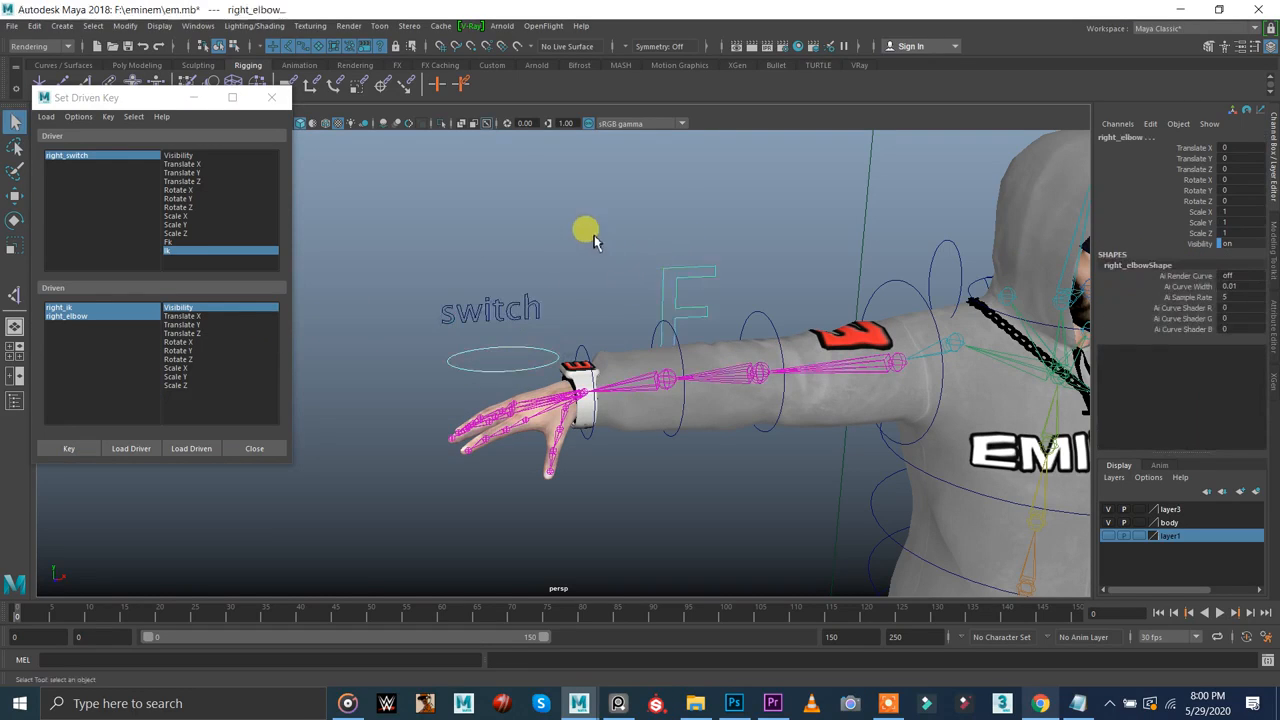
left_click(1200, 244)
middle_click_drag(704, 231, 540, 249)
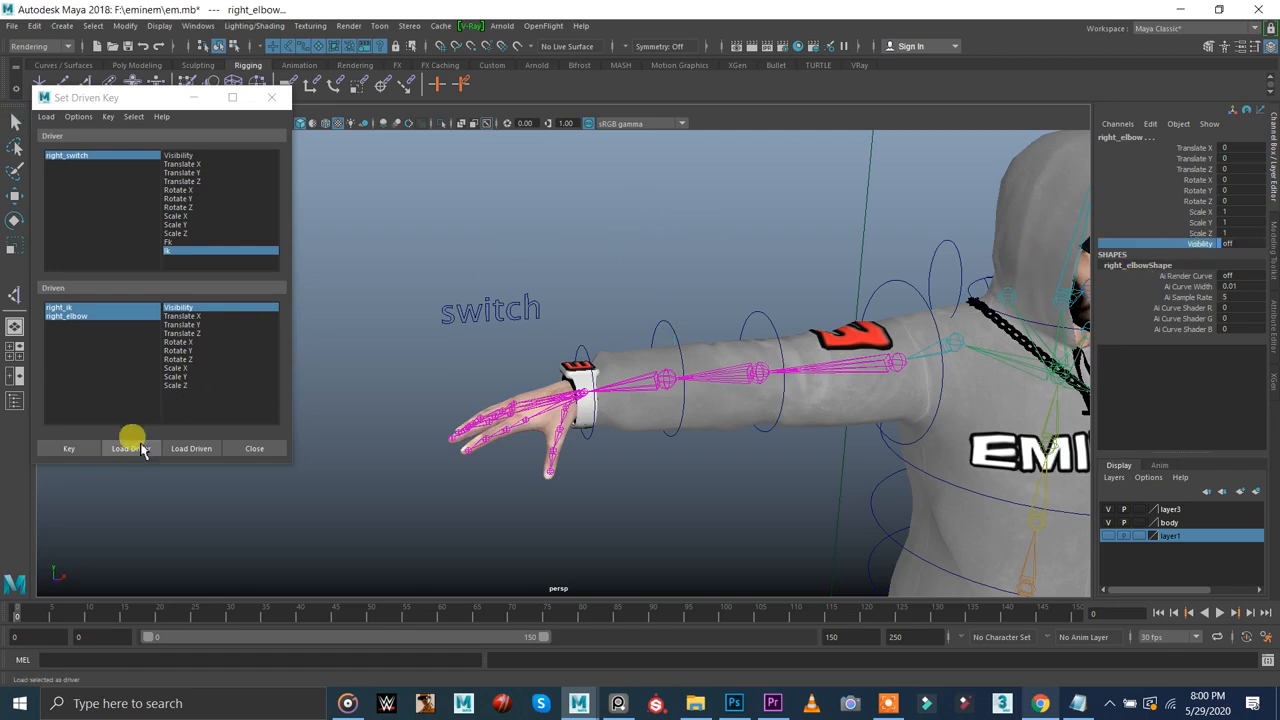
left_click(70, 448)
- Select right_switch and set its Ik attribute back to 1 to bring back the IK controls
left_click(497, 296)
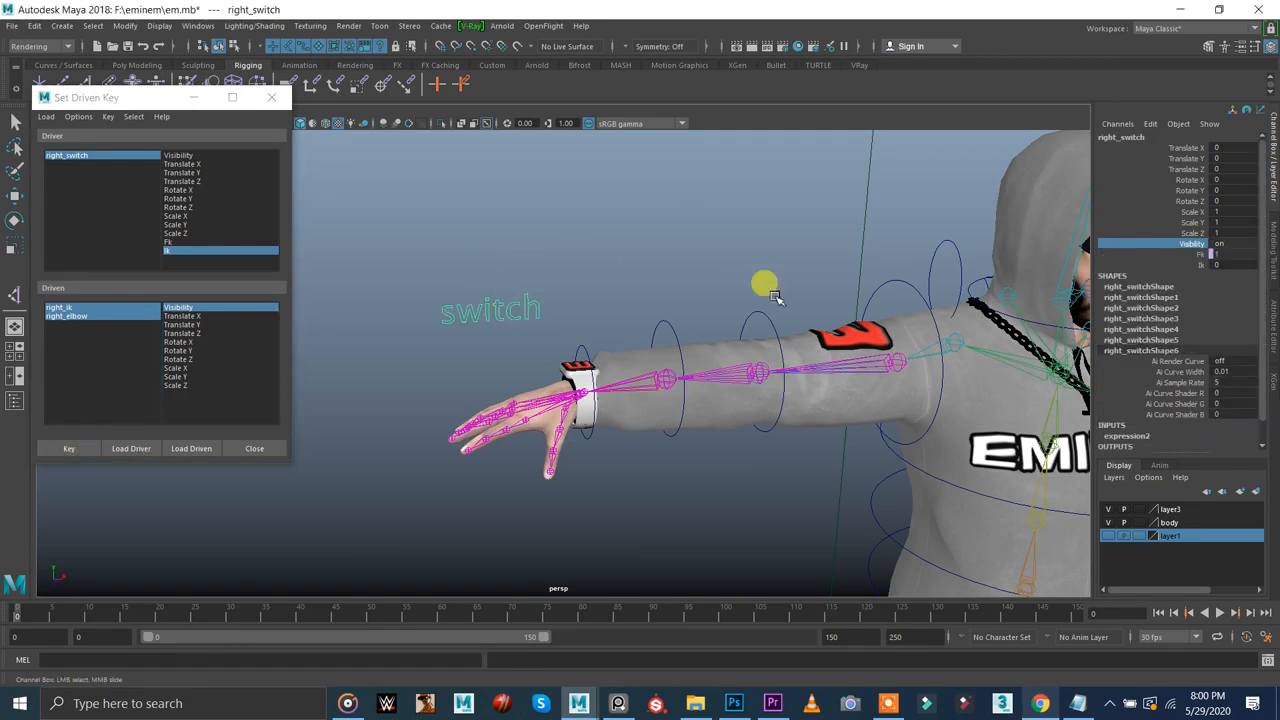
left_click(1198, 264)
middle_click_drag(713, 278, 851, 318)
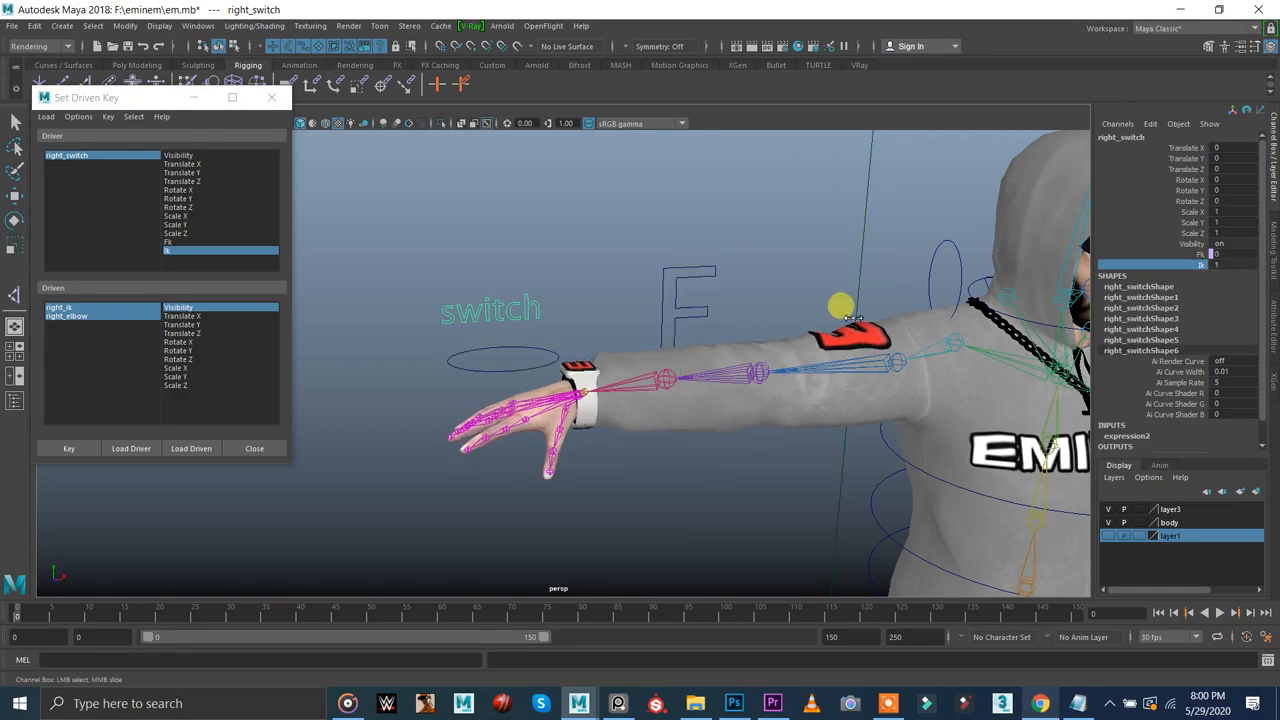
- Test the arm's IK by moving the right_ik control, undoing each move
left_click(495, 369)
key("w")
scroll(491, 357, "down", 3)
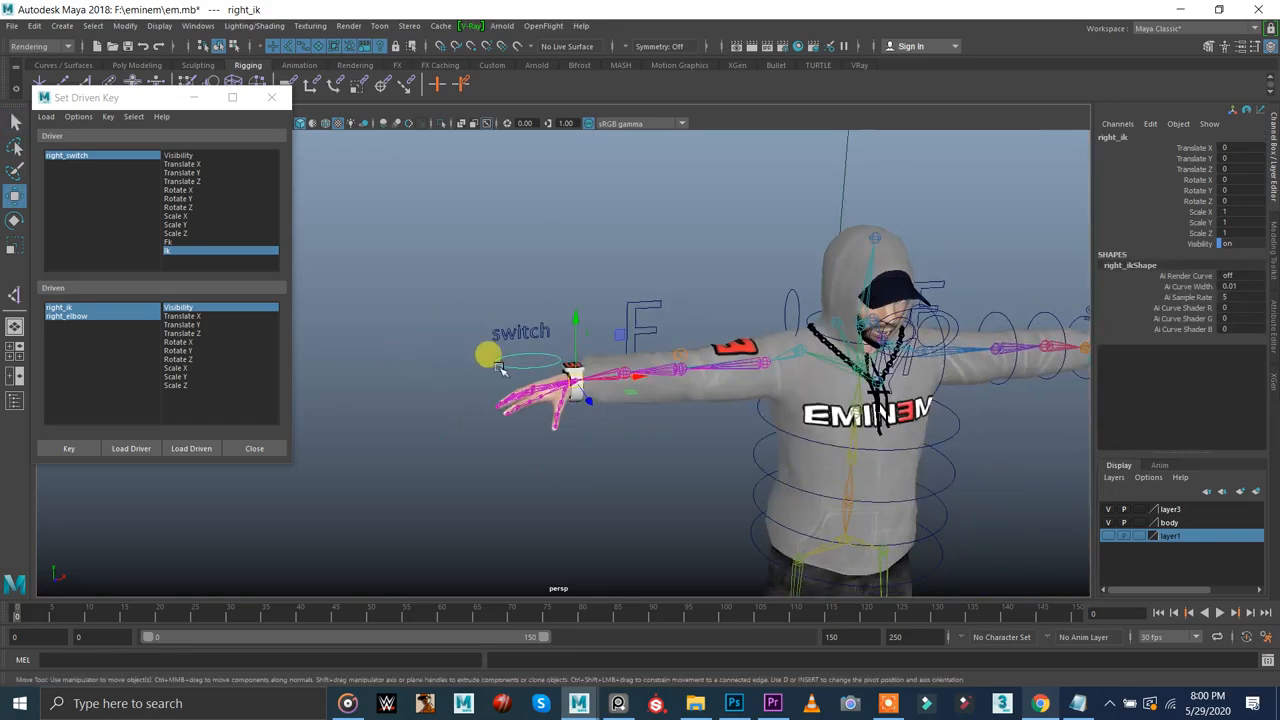
left_click_drag(562, 385, 625, 464)
key("ctrl+z")
left_click_drag(582, 387, 655, 452)
key("ctrl+z")
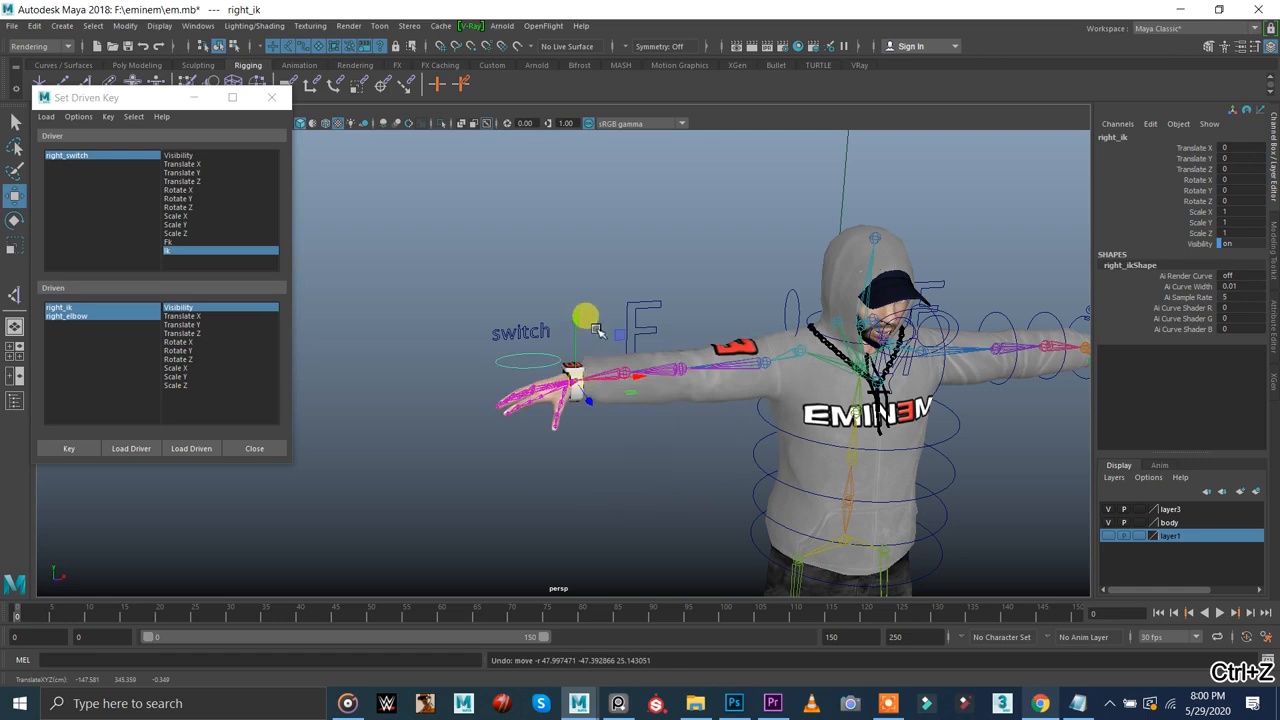
- Test the elbow pole vector by moving the right_elbow control, and undo the move
left_click(648, 328)
left_click_drag(652, 331, 686, 440)
key("ctrl+z")
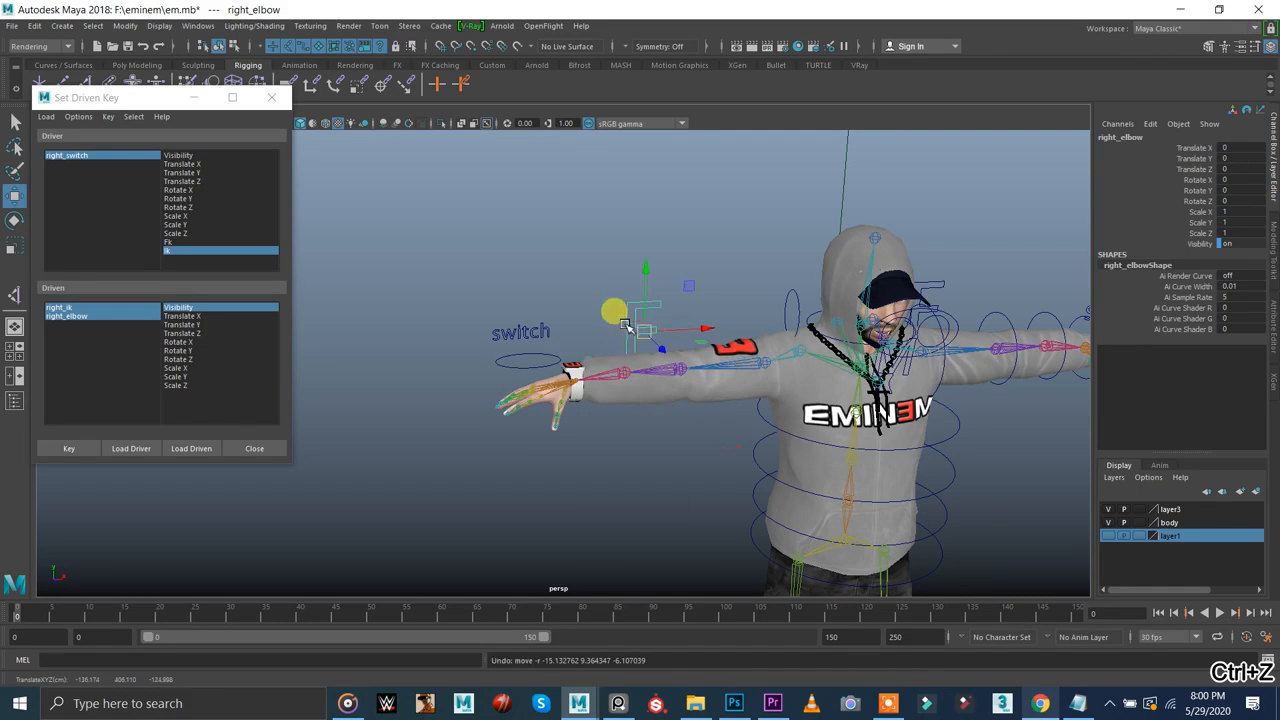
- Enable drawing overrides on right_elbowShape and set its index color to red
scroll(683, 317, "up", 4)
left_click(1270, 337)
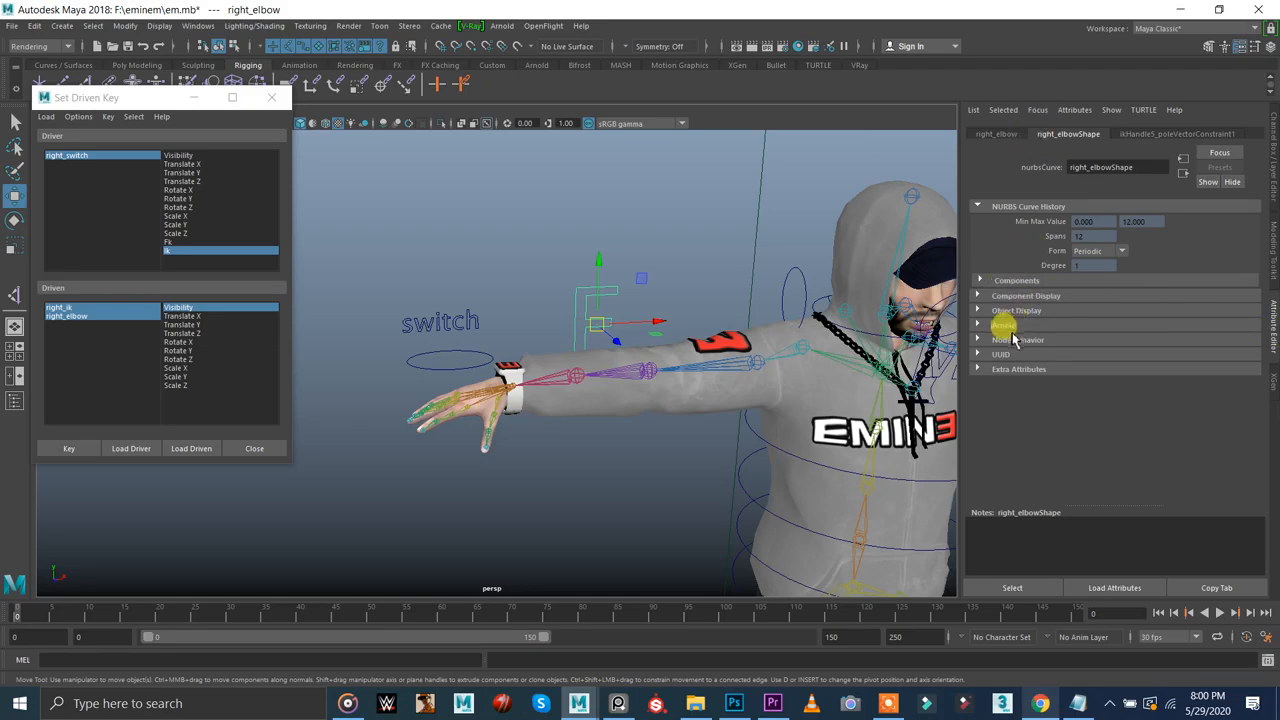
left_click(997, 312)
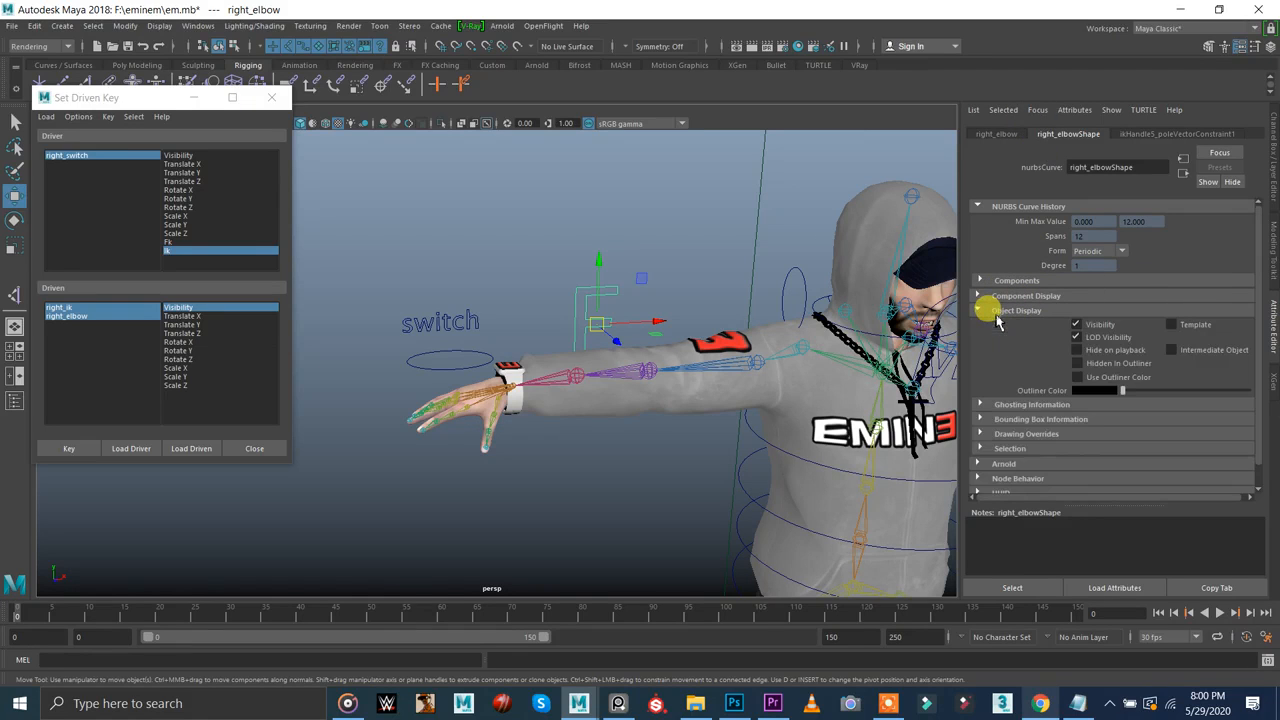
left_click(1018, 434)
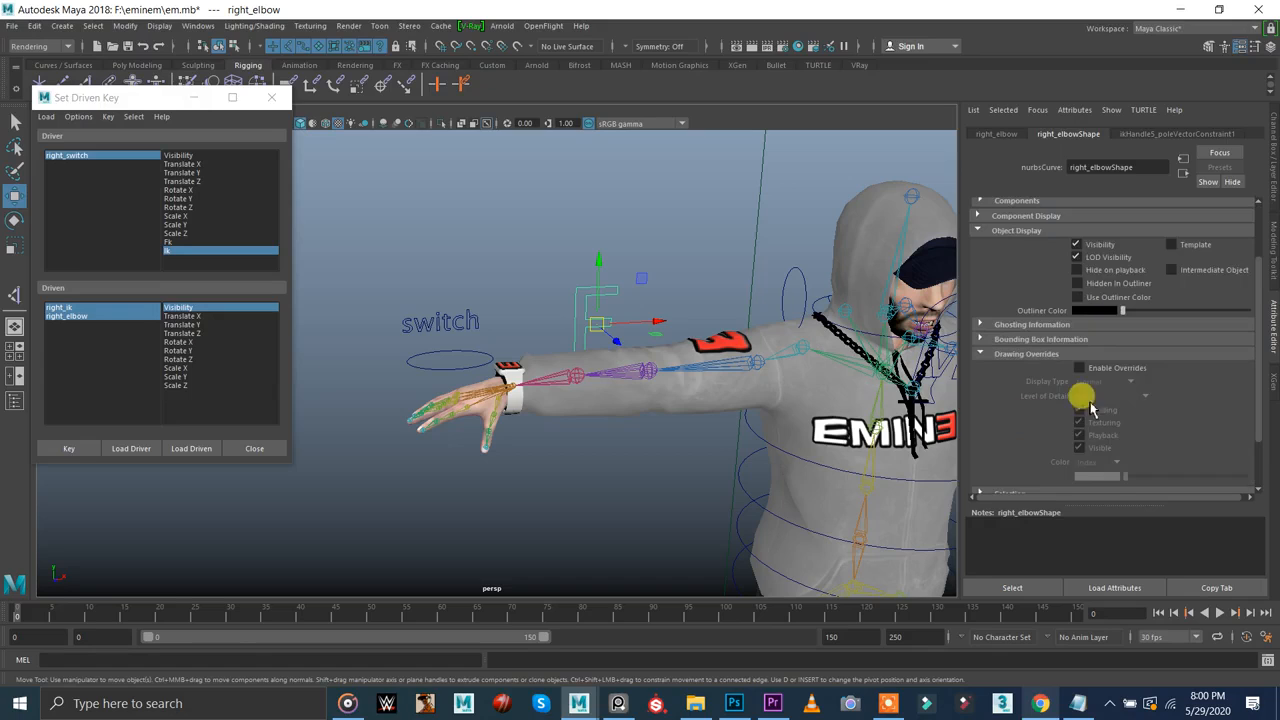
left_click(1079, 368)
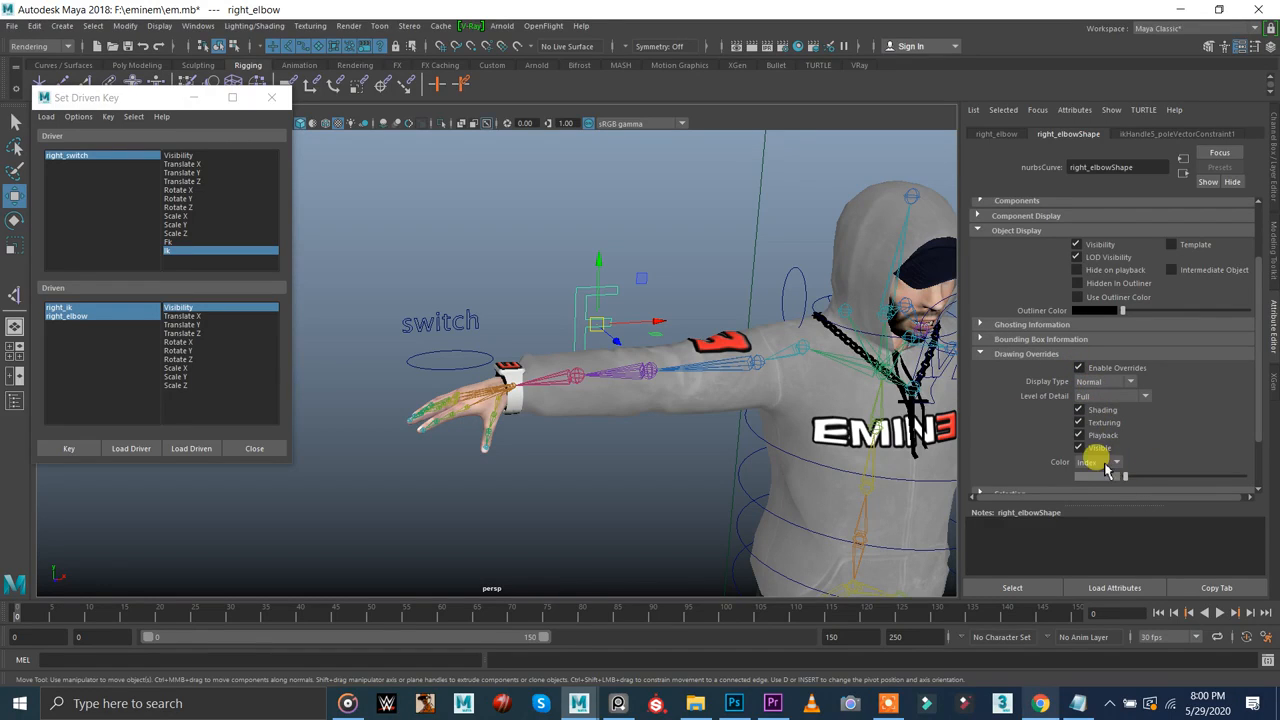
left_click_drag(1106, 472, 1145, 481)
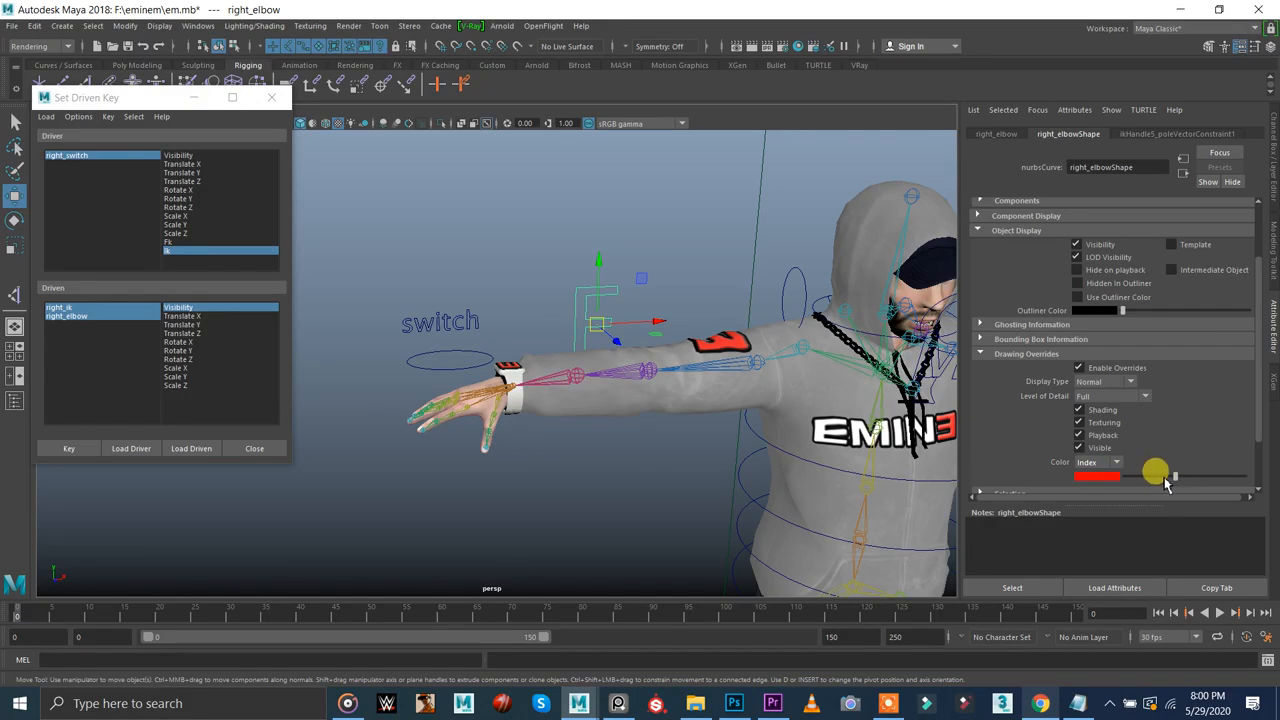
left_click(690, 290)
- Enable drawing overrides on right_switchShape and set its index color to blue
left_click(468, 318)
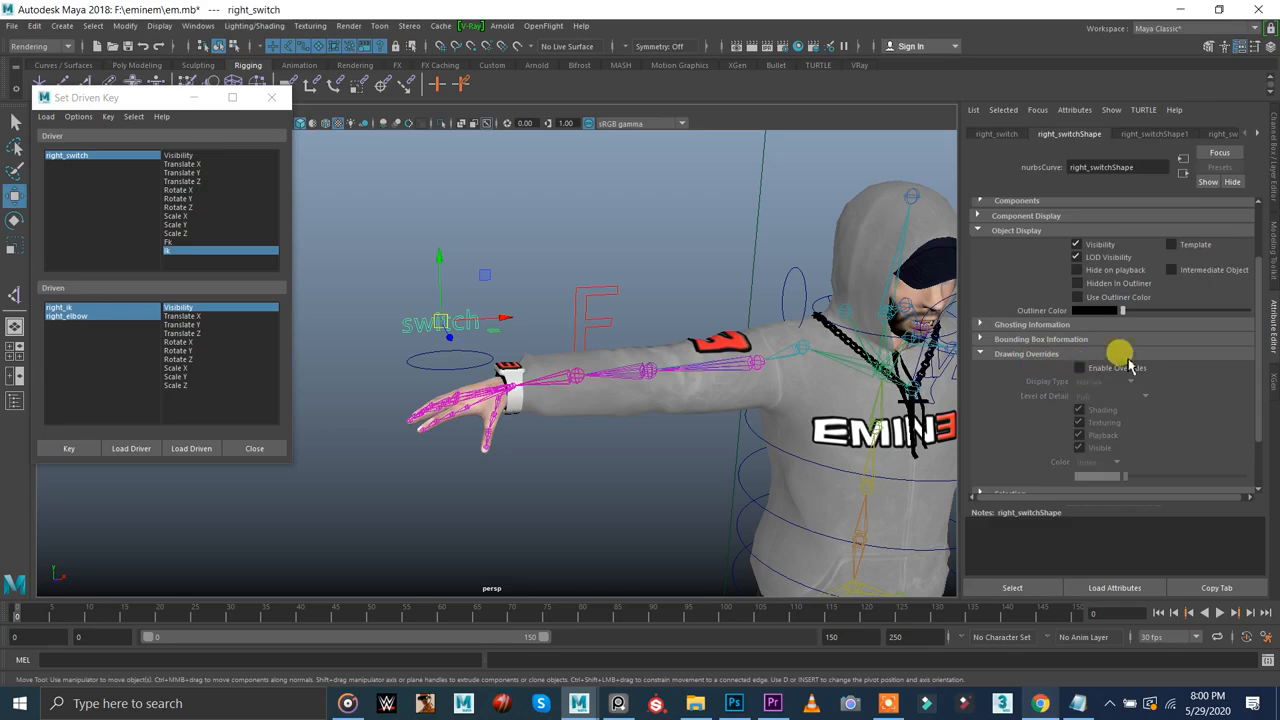
left_click(1079, 367)
left_click_drag(1132, 475, 1210, 484)
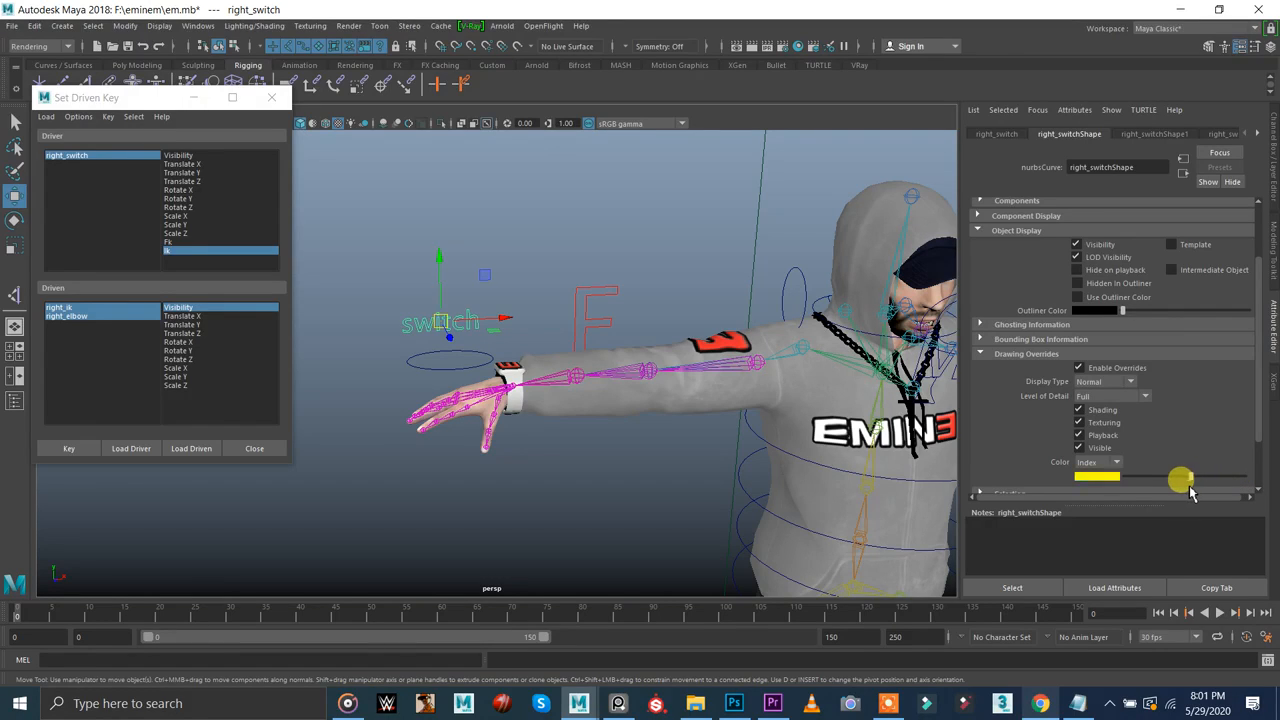
left_click(517, 246)
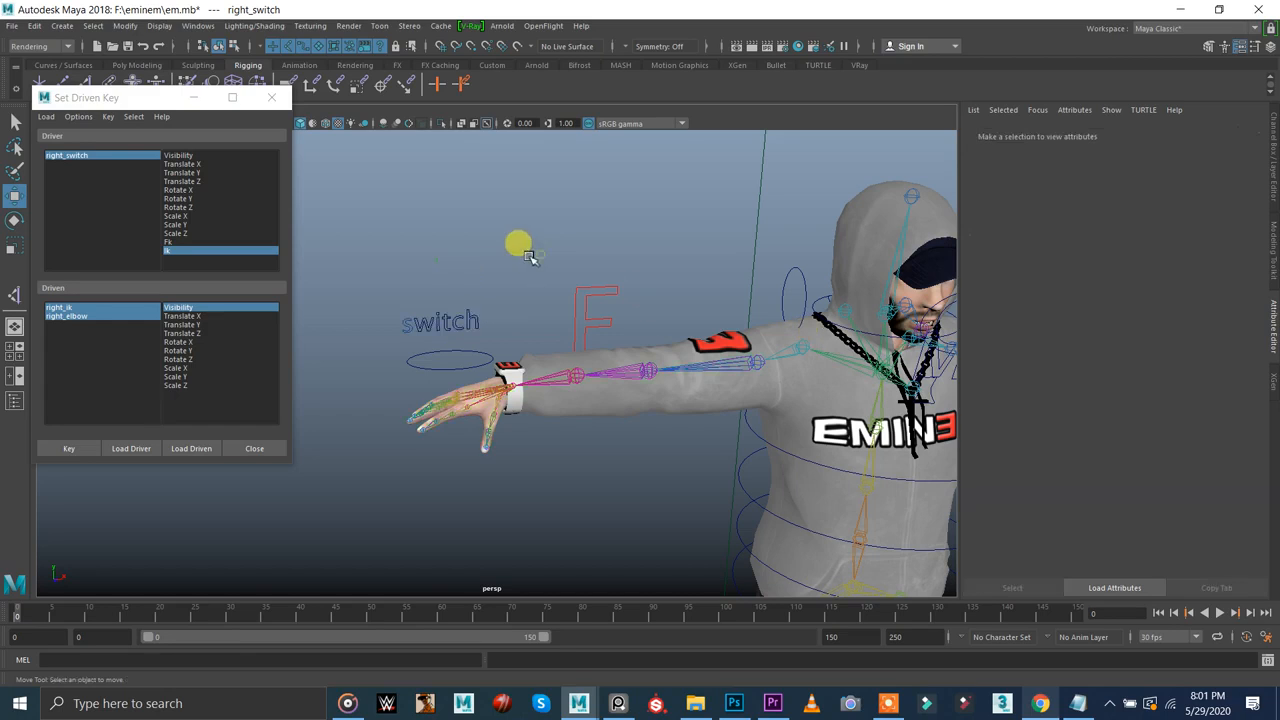
- Examine the switch lettering up close along with right_switchShape's drawing override settings
left_click(466, 321)
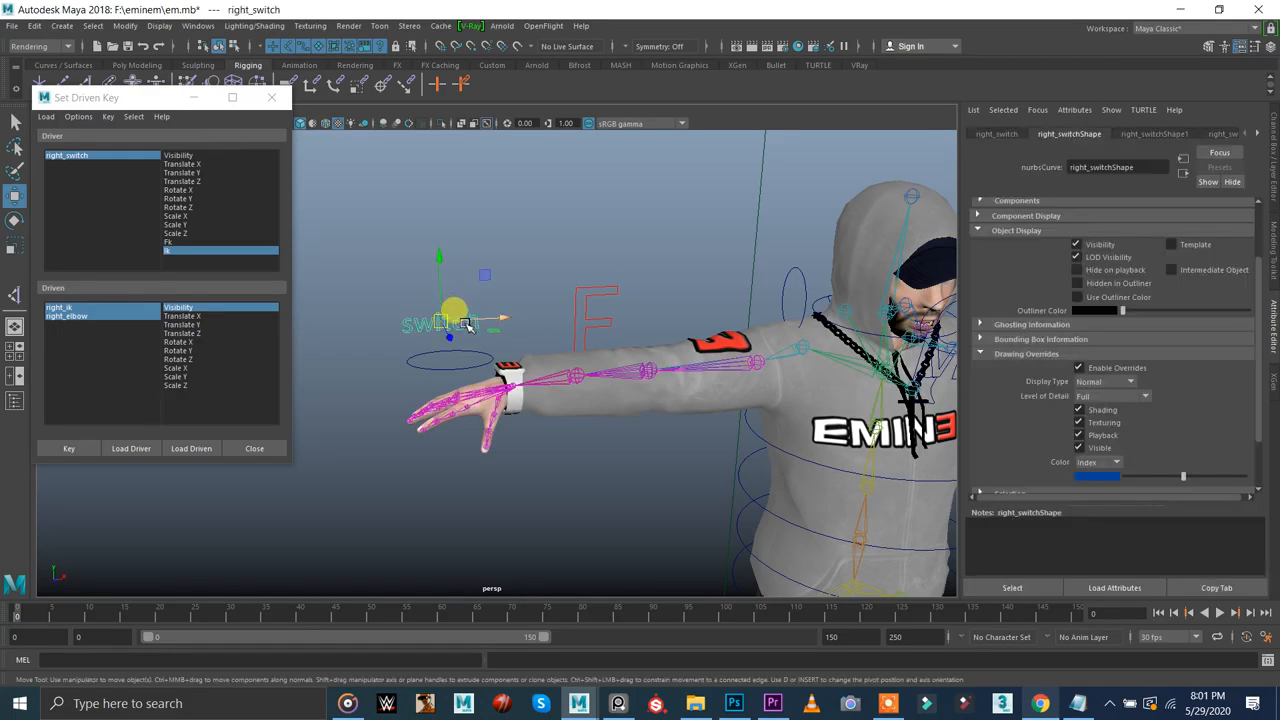
middle_click_drag(564, 343, 688, 360, "alt")
right_click_drag(688, 360, 741, 342, "alt")
left_click(602, 287)
middle_click_drag(540, 317, 536, 321, "alt")
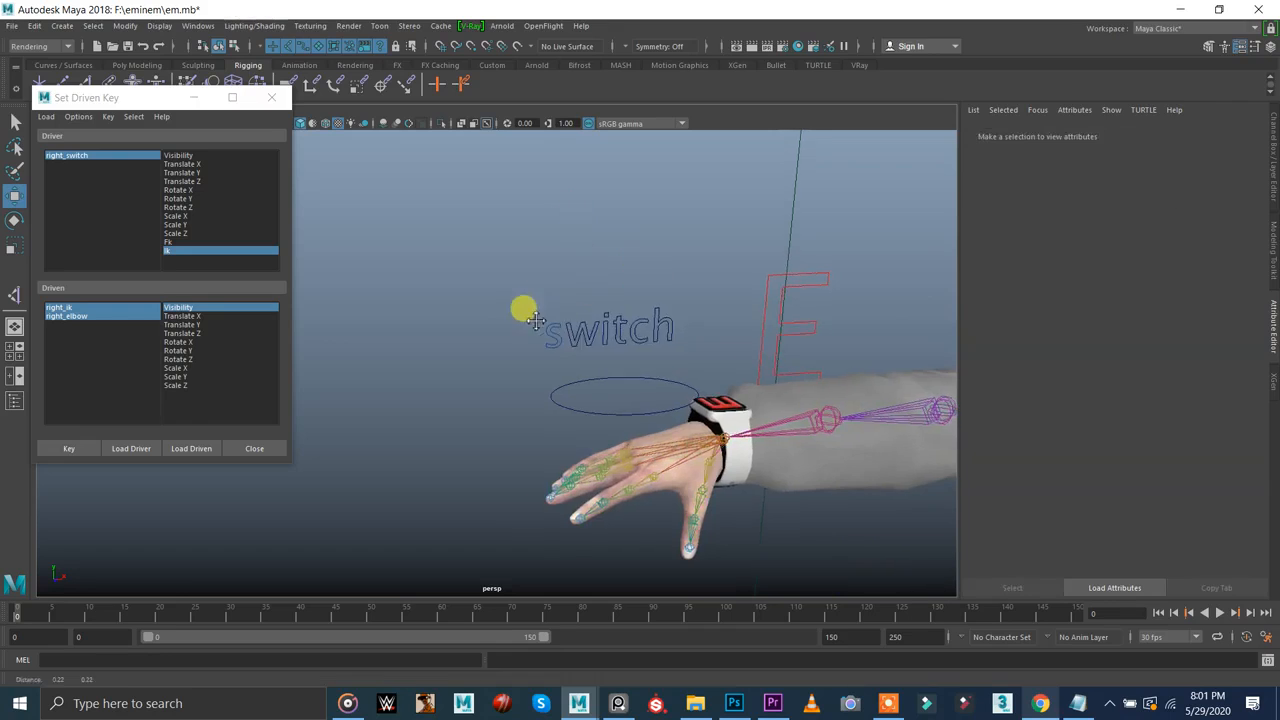
right_click_drag(536, 321, 723, 371, "alt")
left_click(640, 338)
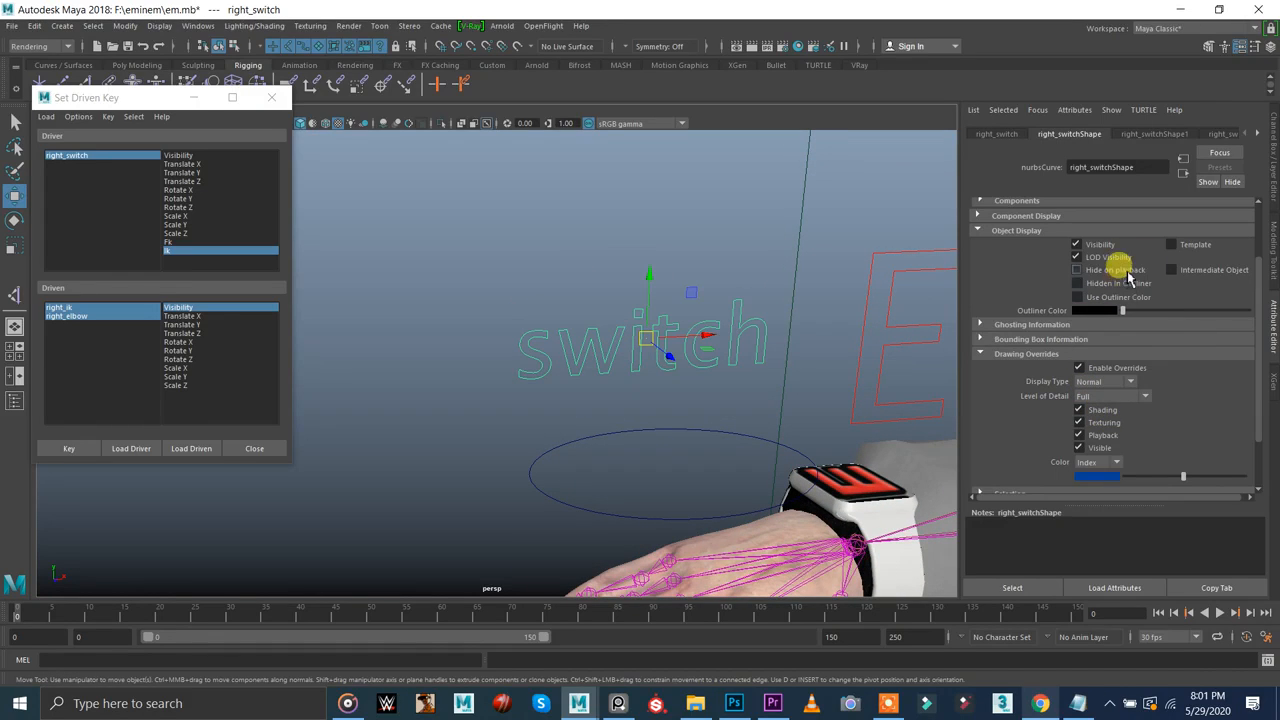
scroll(1115, 425, "down", 1)
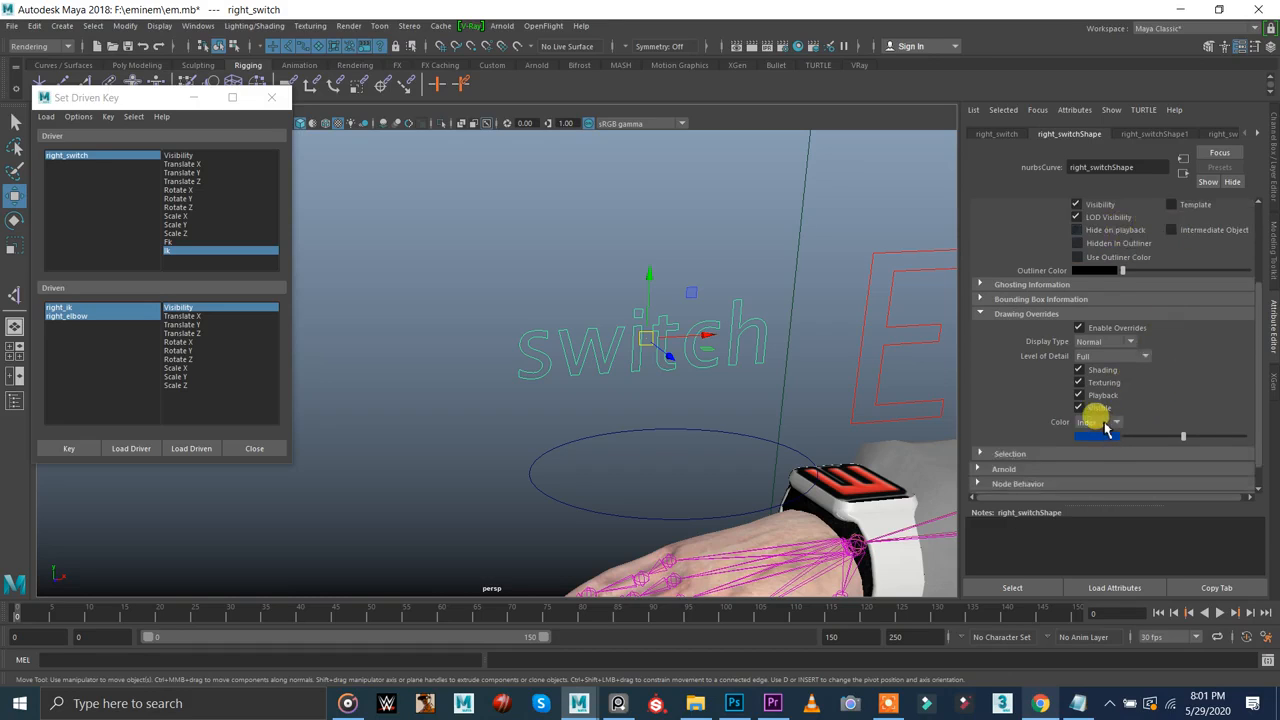
scroll(1107, 425, "down", 1)
- Enable drawing overrides on right_ikShape, the circle above the hand, and set its index color to light blue
left_click(540, 430)
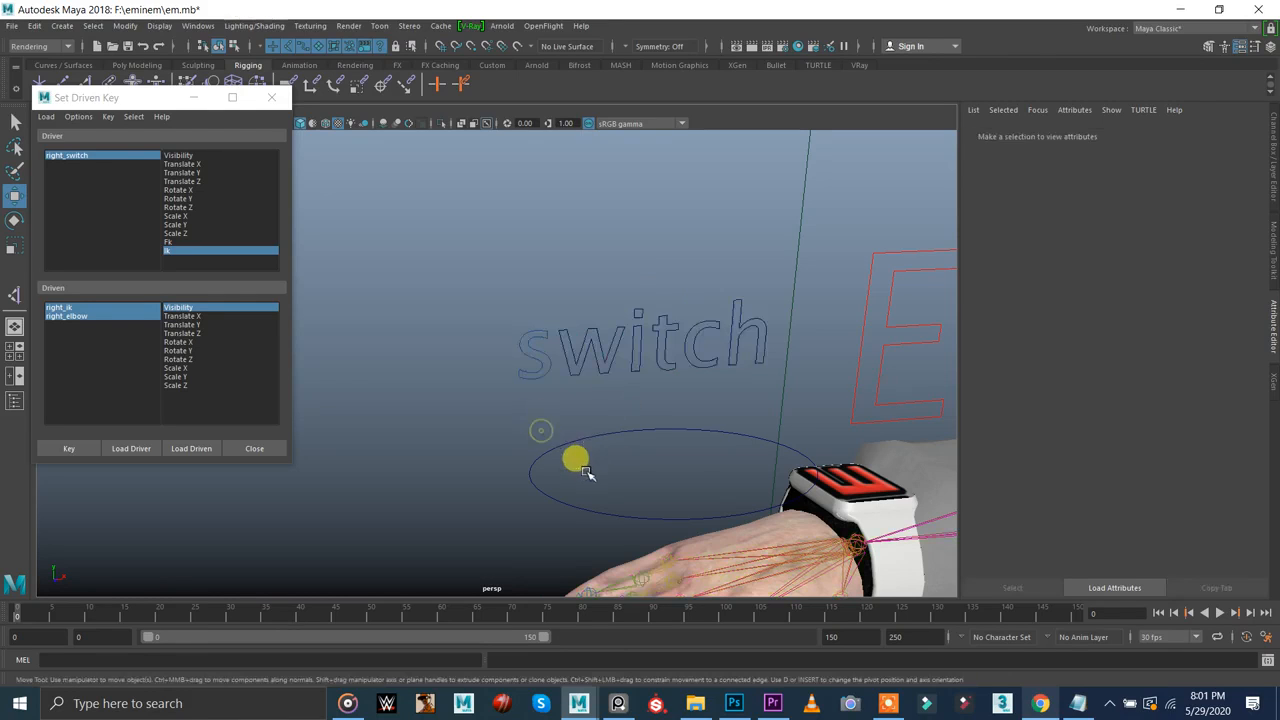
left_click(587, 472)
left_click(1080, 309)
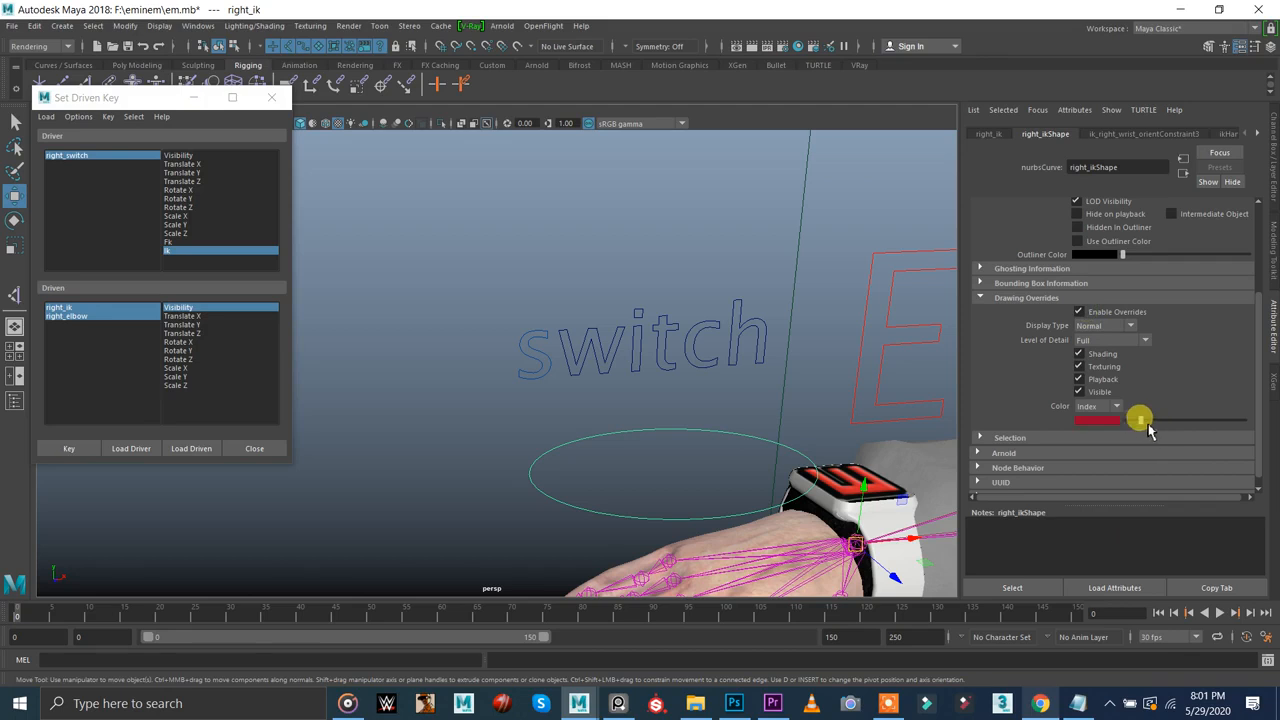
left_click_drag(1150, 432, 1190, 436)
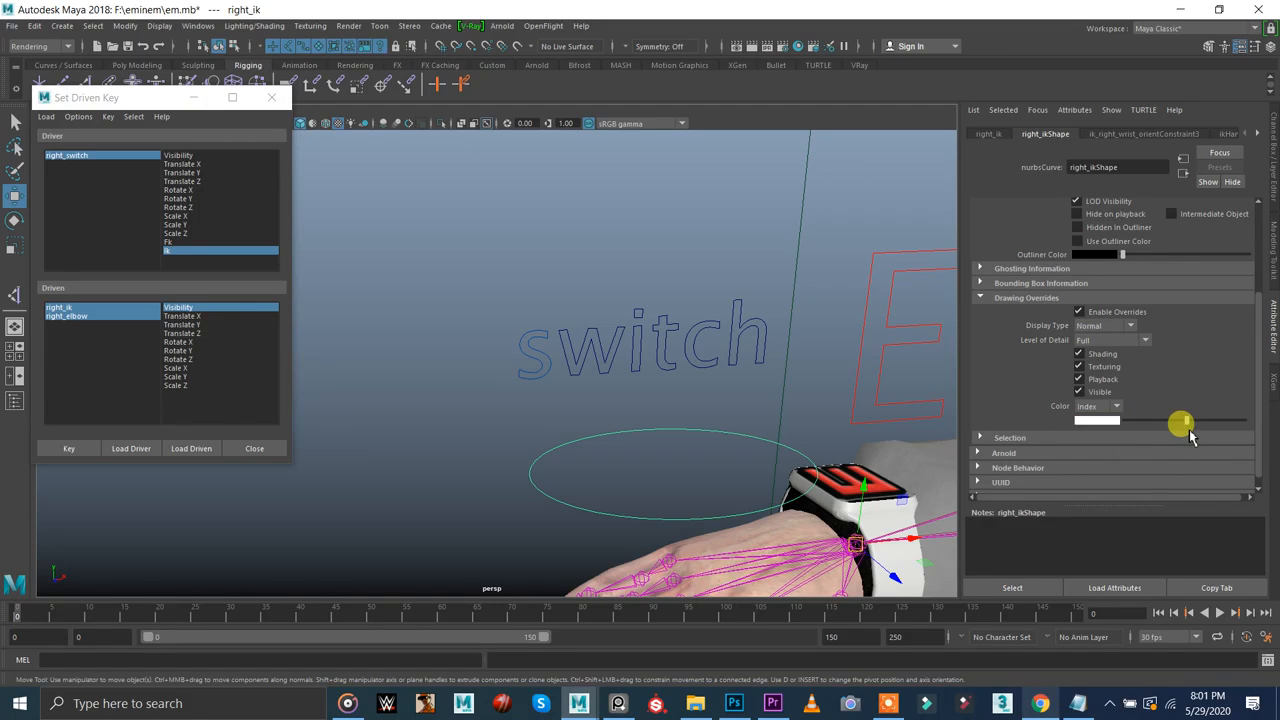
left_click(686, 234)
- Save the scene with the recolored right-arm controls
left_click_drag(757, 300, 503, 333, "alt")
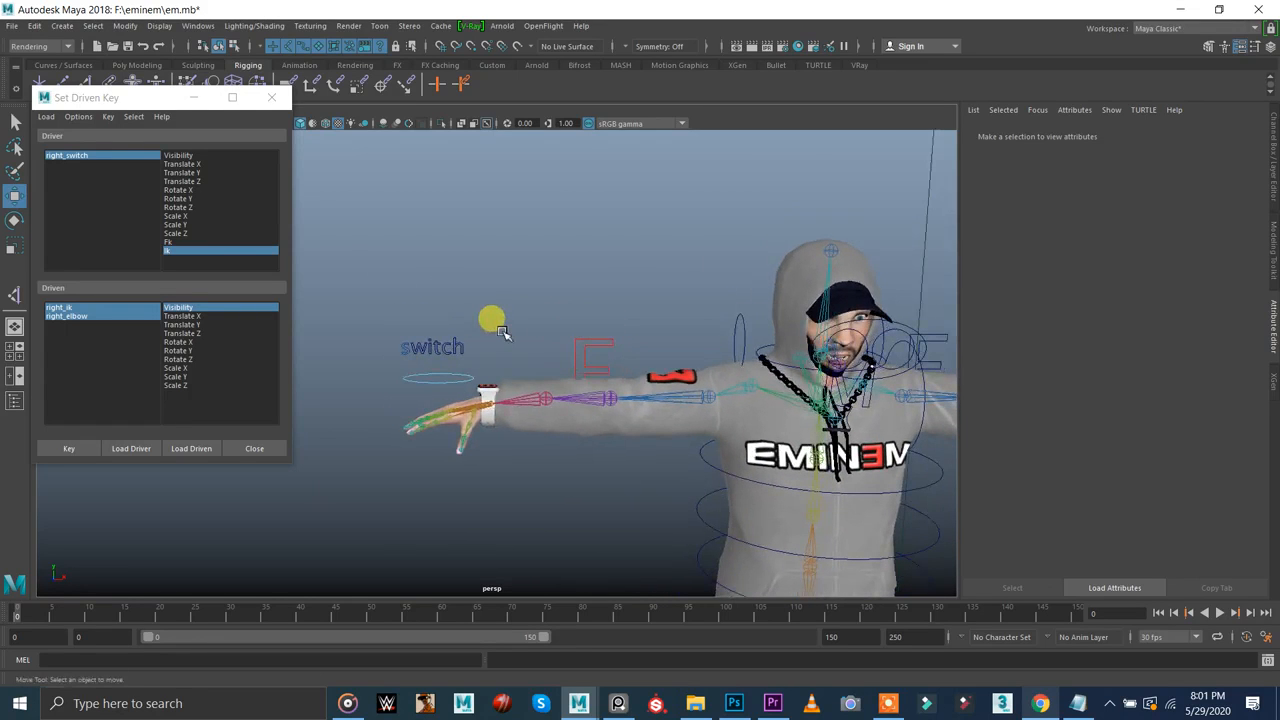
key("ctrl+s")
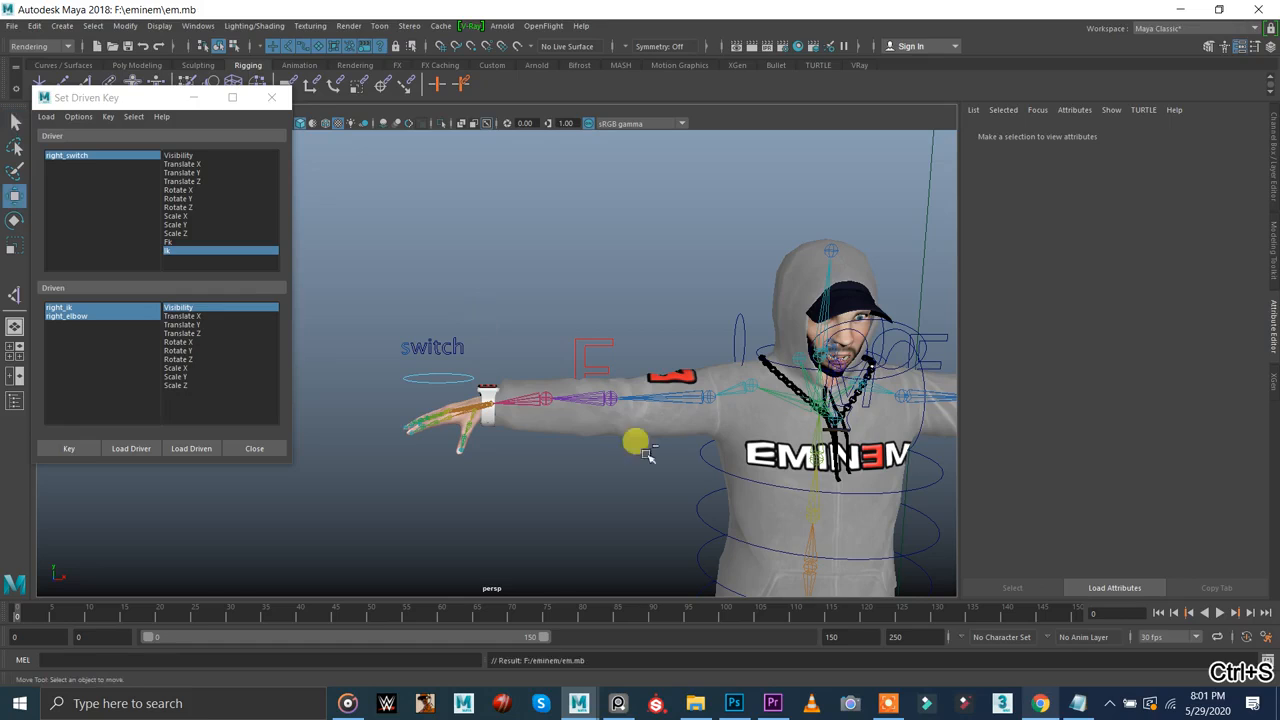